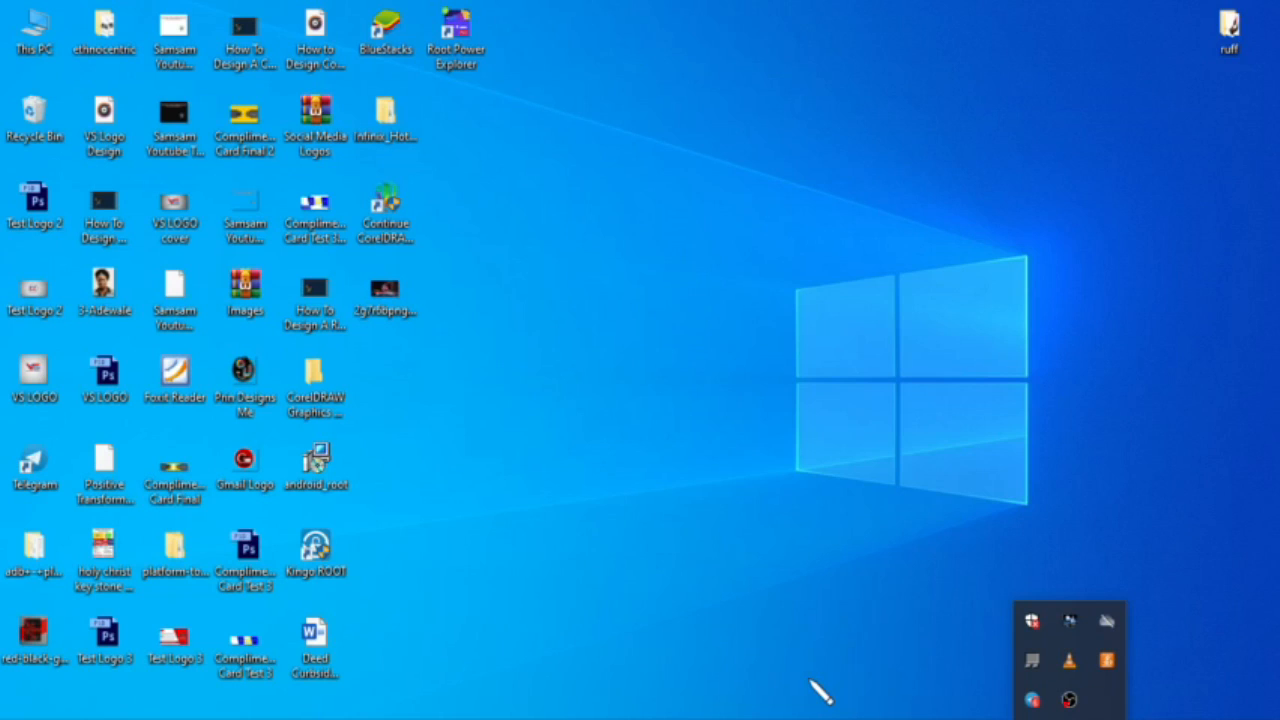
# Step: Refresh the Windows desktop twice, then switch to the open Photoshop window
pyautogui.click(621, 432)
pyautogui.rightClick(621, 430)
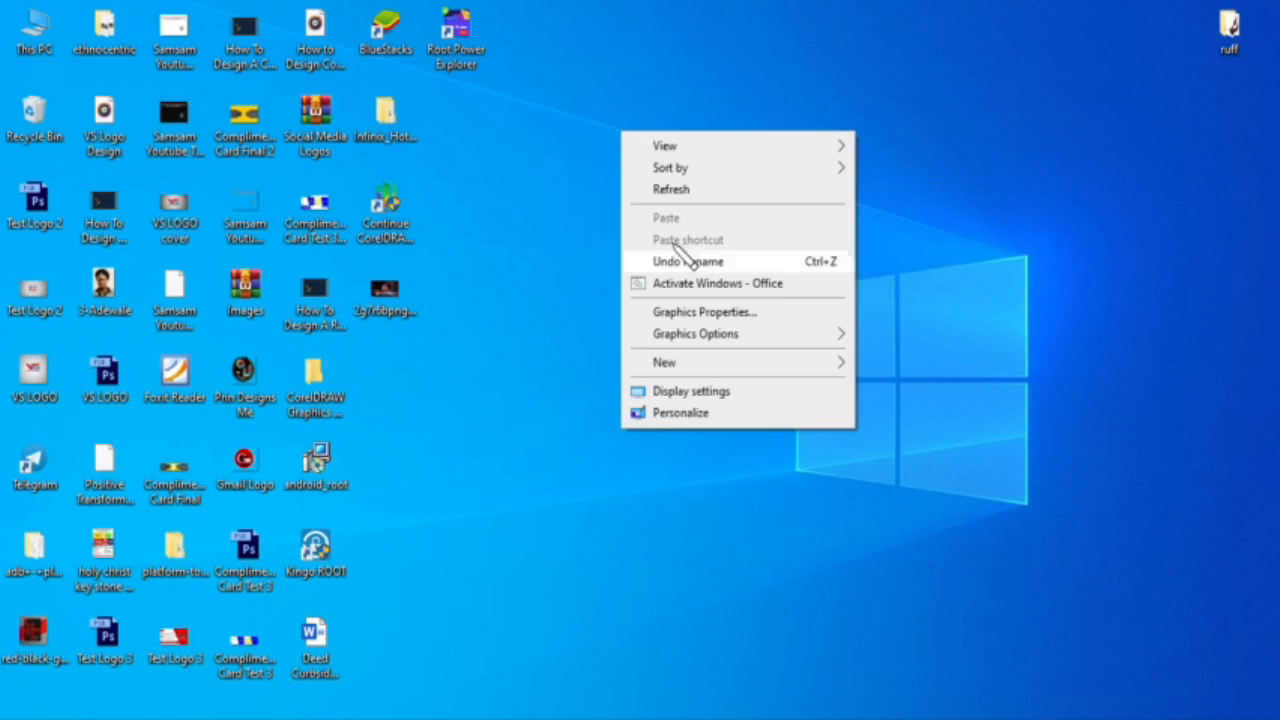
pyautogui.click(662, 189)
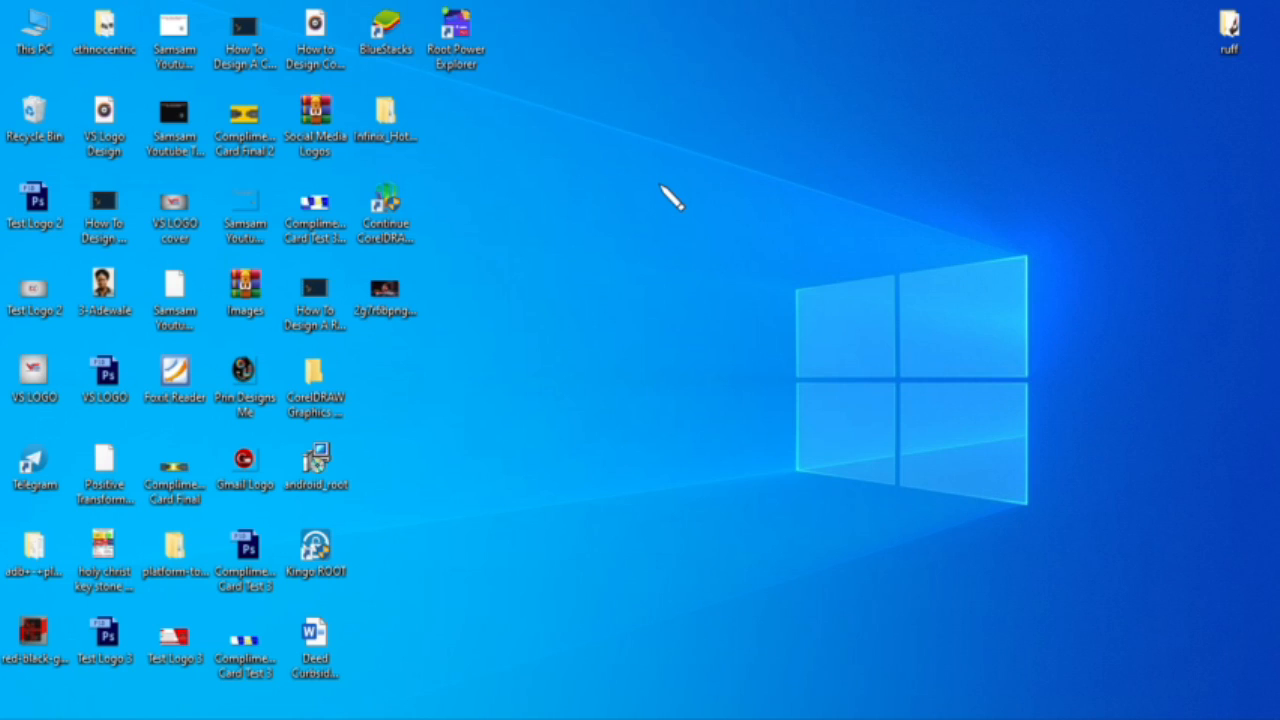
pyautogui.rightClick(604, 204)
pyautogui.click(652, 250)
pyautogui.click(802, 718)
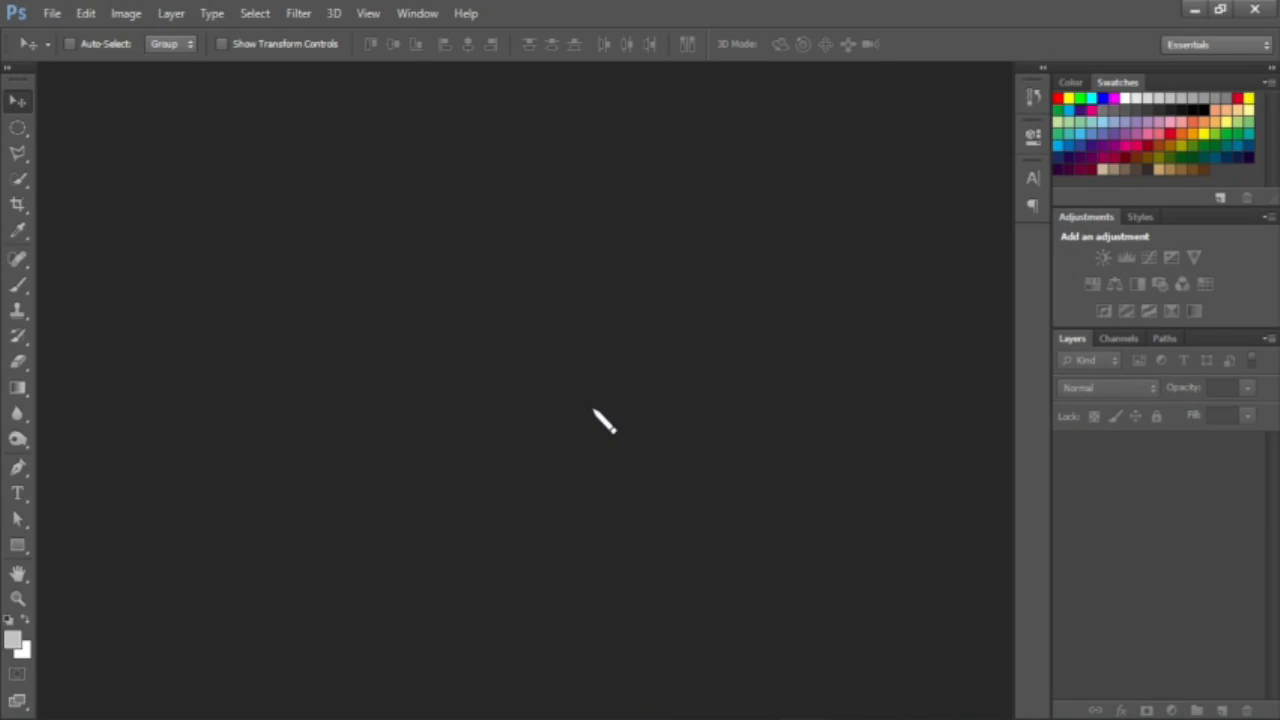
# Step: Make a 2.125 × 3.370 in, 300 ppi document named 'Staff ID Card Test 2'
pyautogui.hotkey('ctrl', 'n')
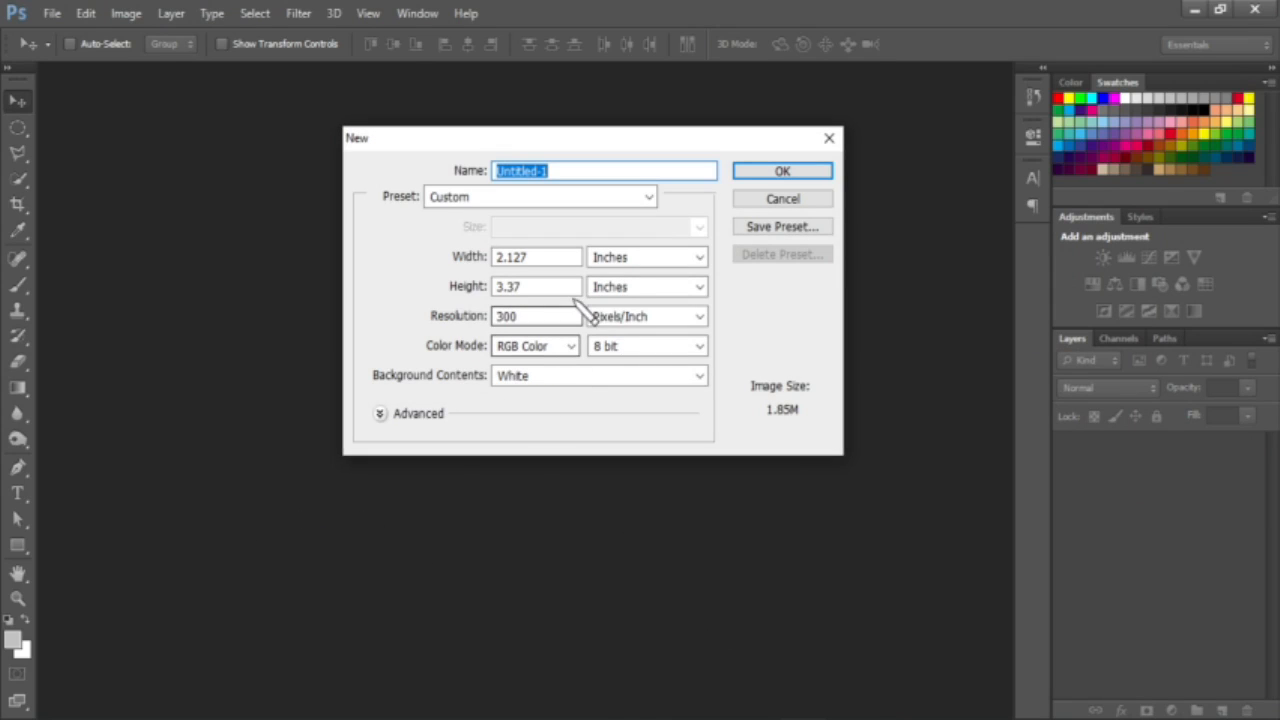
pyautogui.click(562, 257)
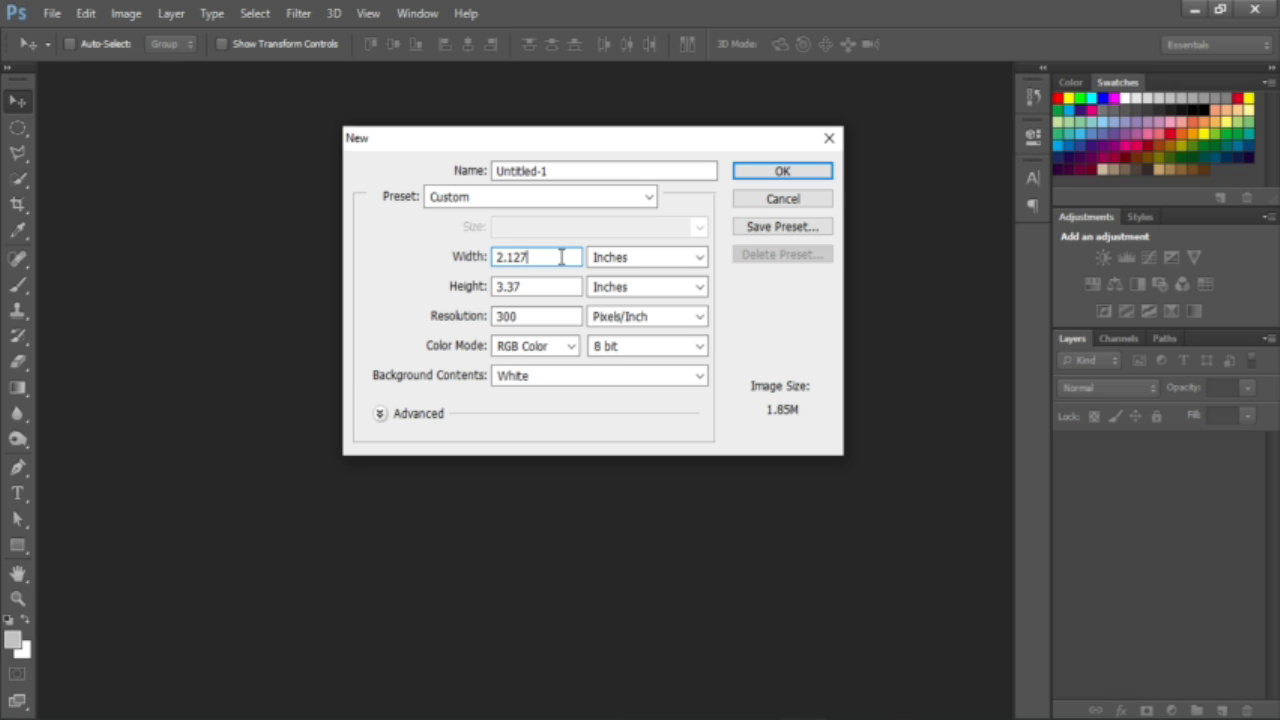
pyautogui.click(474, 258)
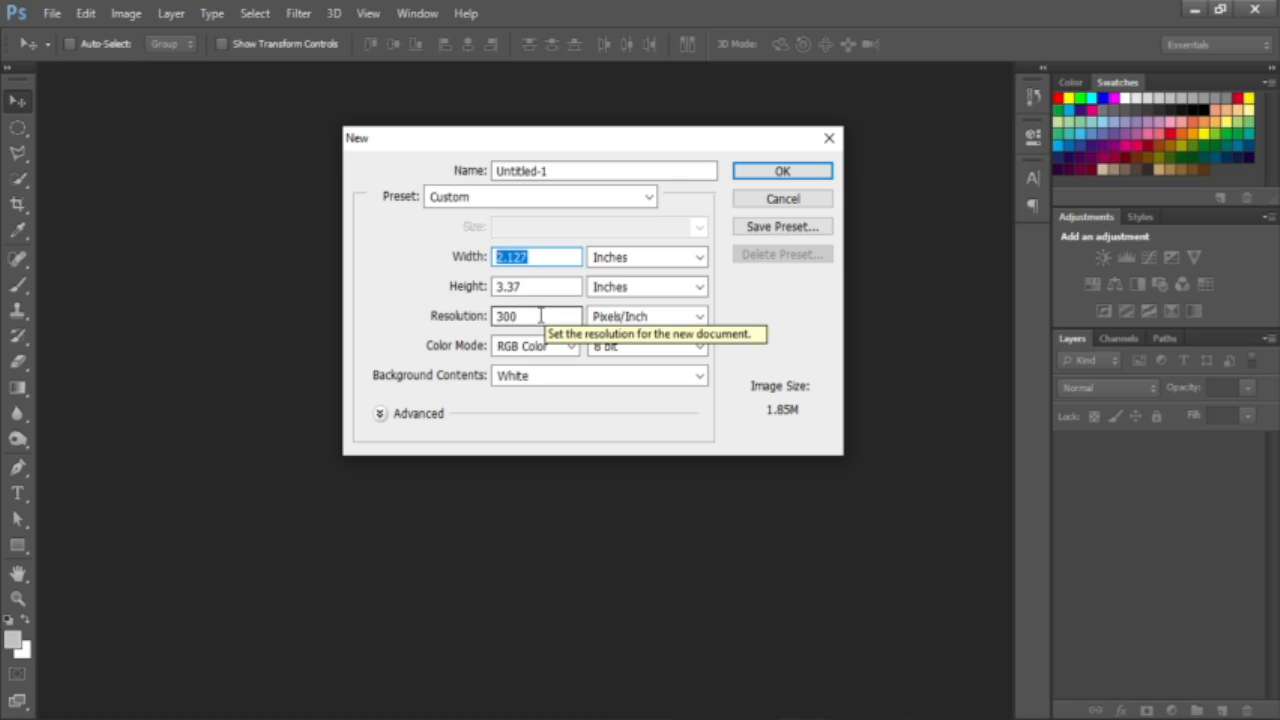
pyautogui.write('2.125')
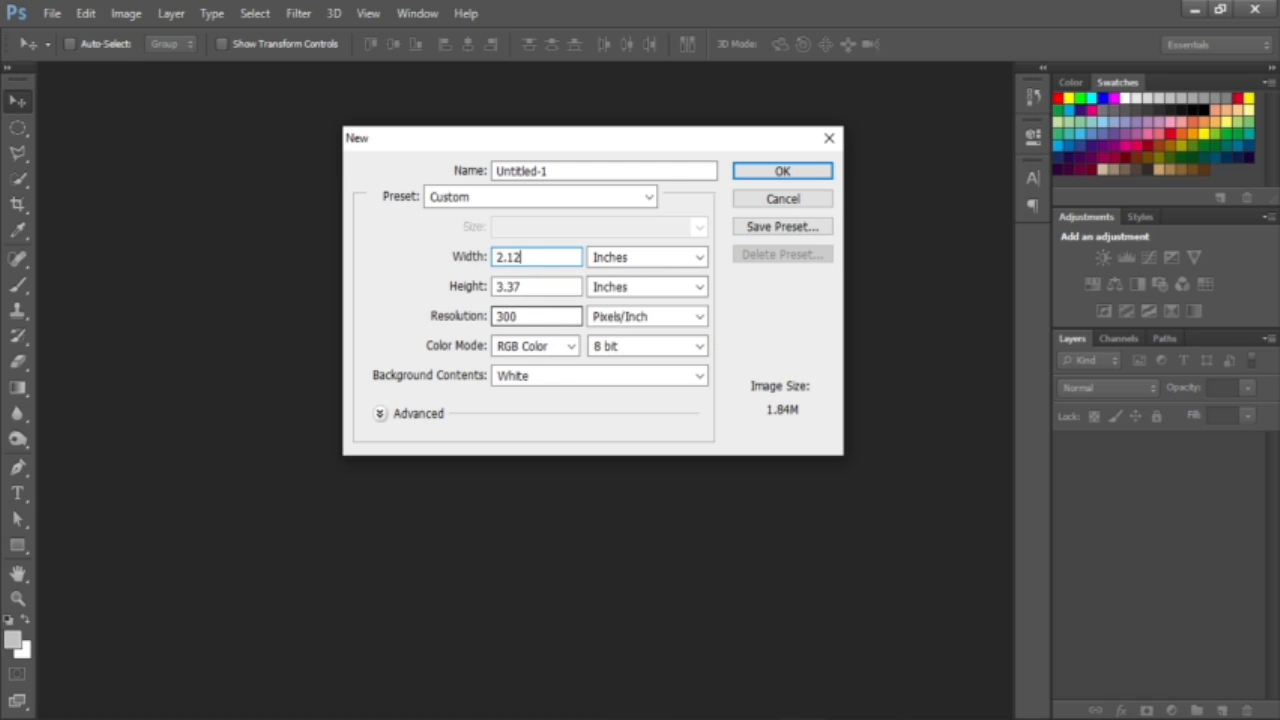
pyautogui.click(537, 287)
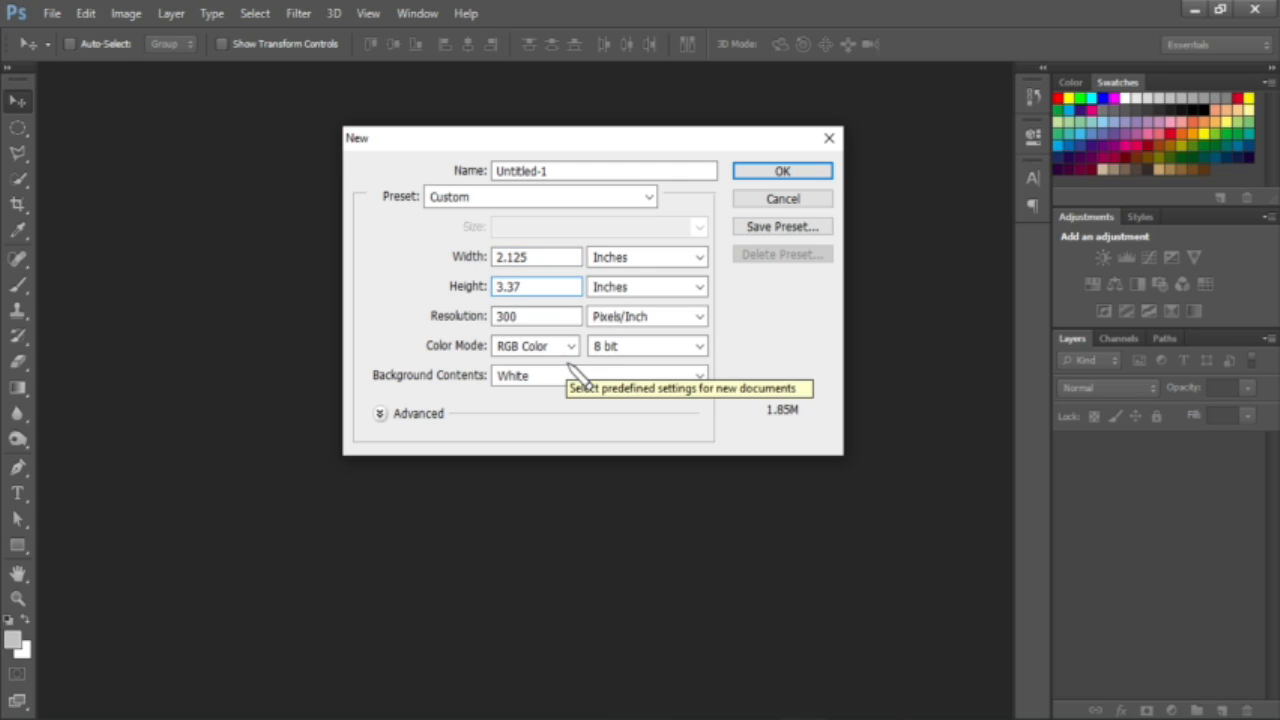
pyautogui.write('0')
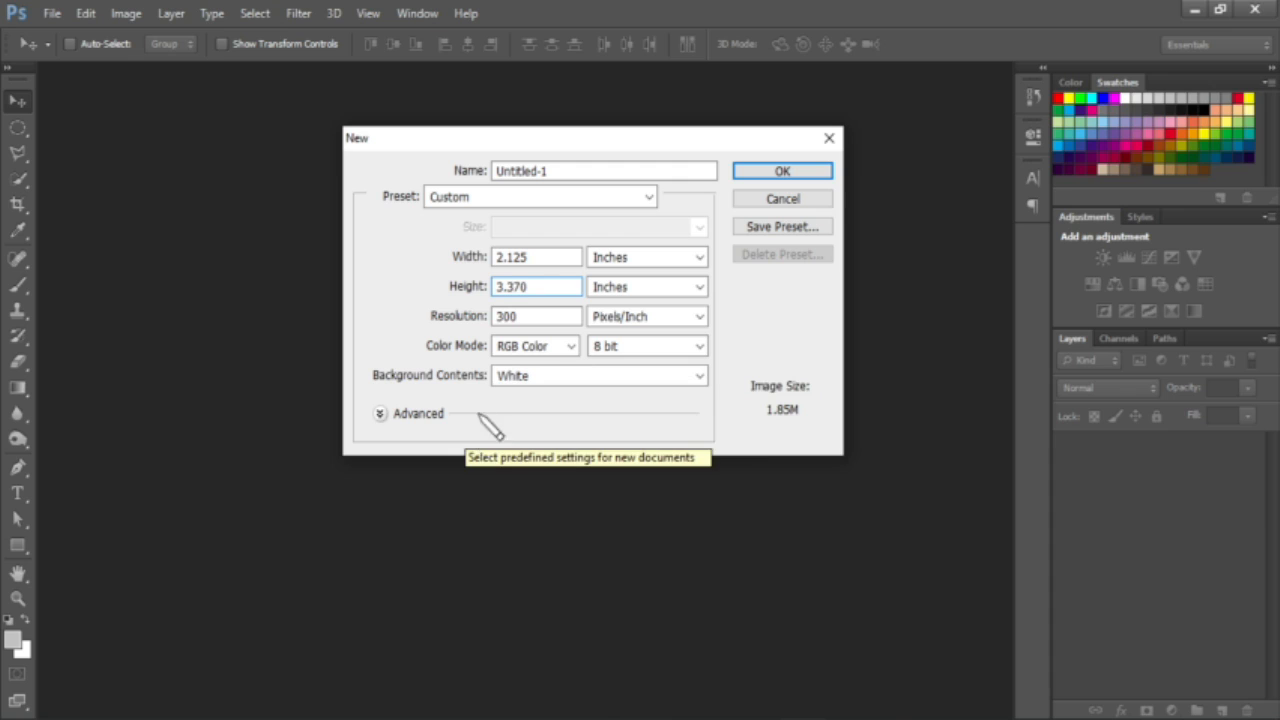
pyautogui.doubleClick(543, 318)
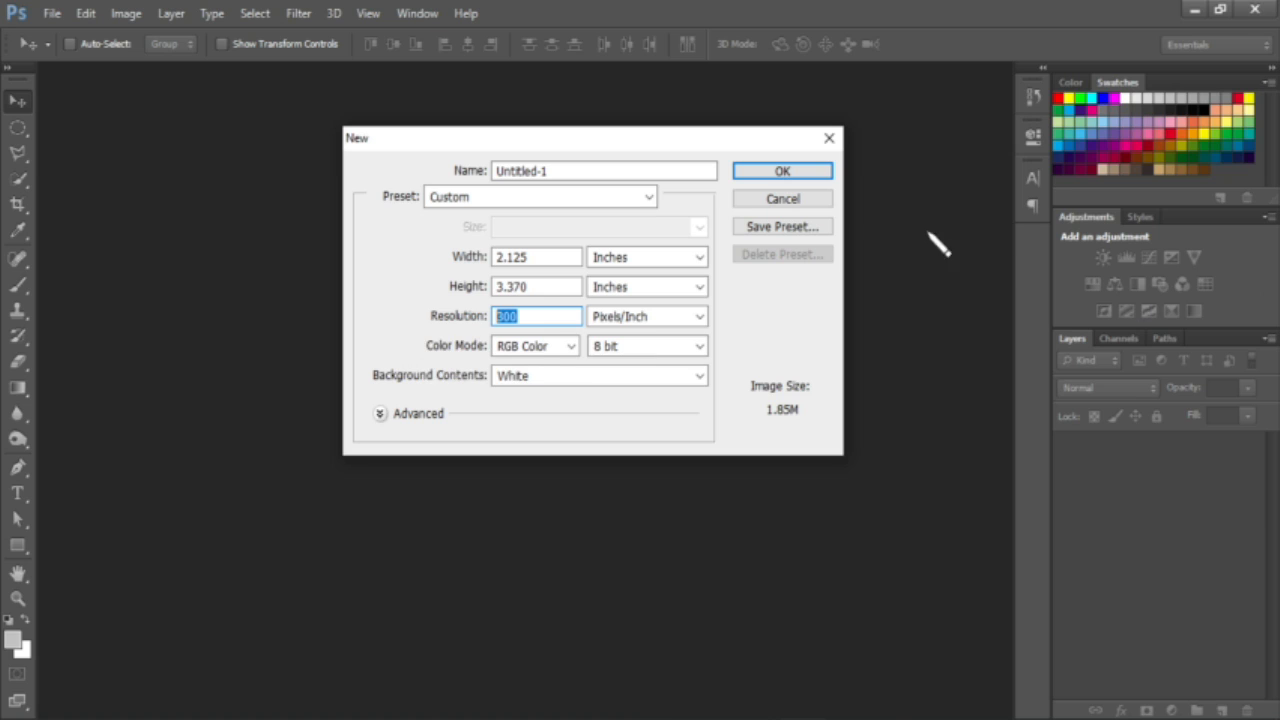
pyautogui.click(594, 171)
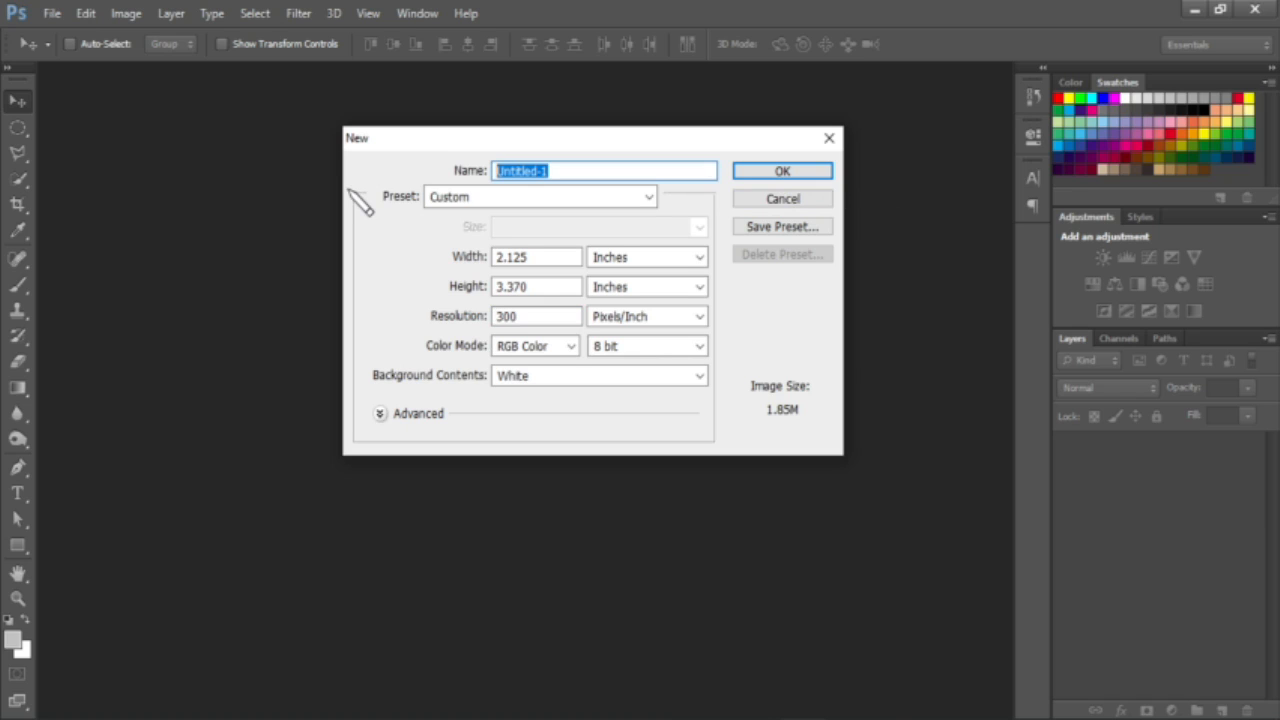
pyautogui.write('Staff')
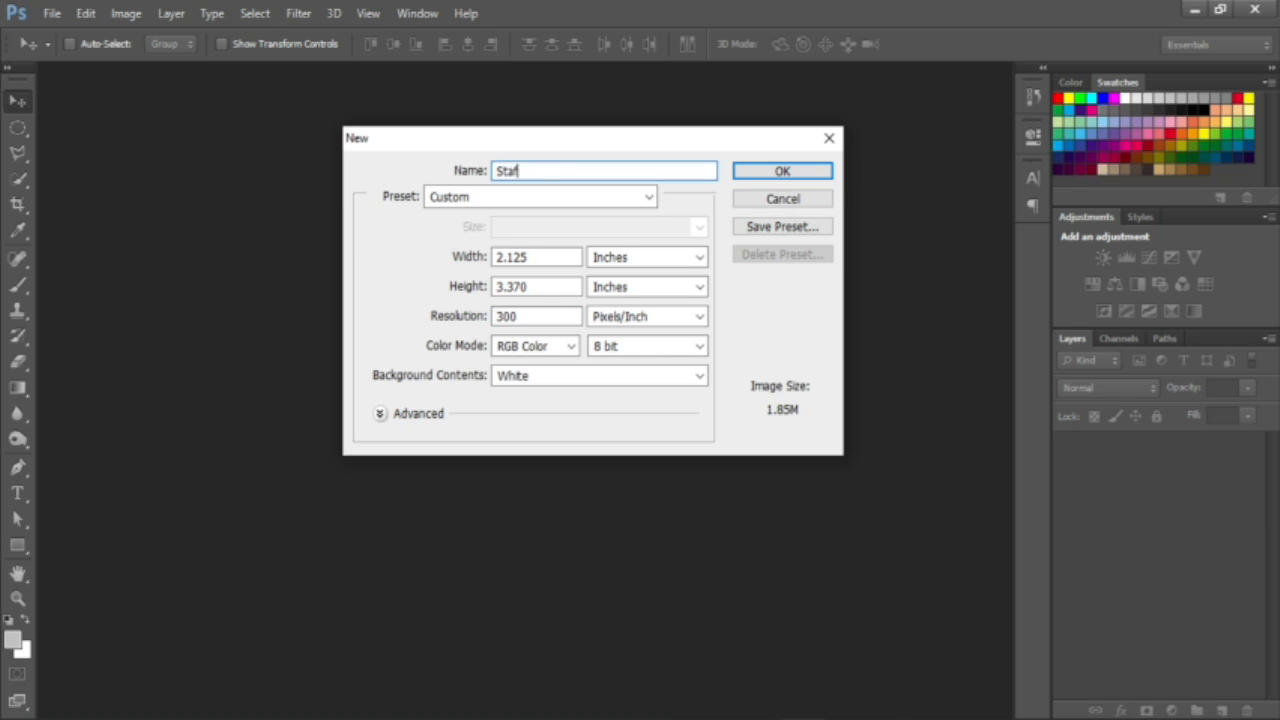
pyautogui.write(' ID Card Test 2')
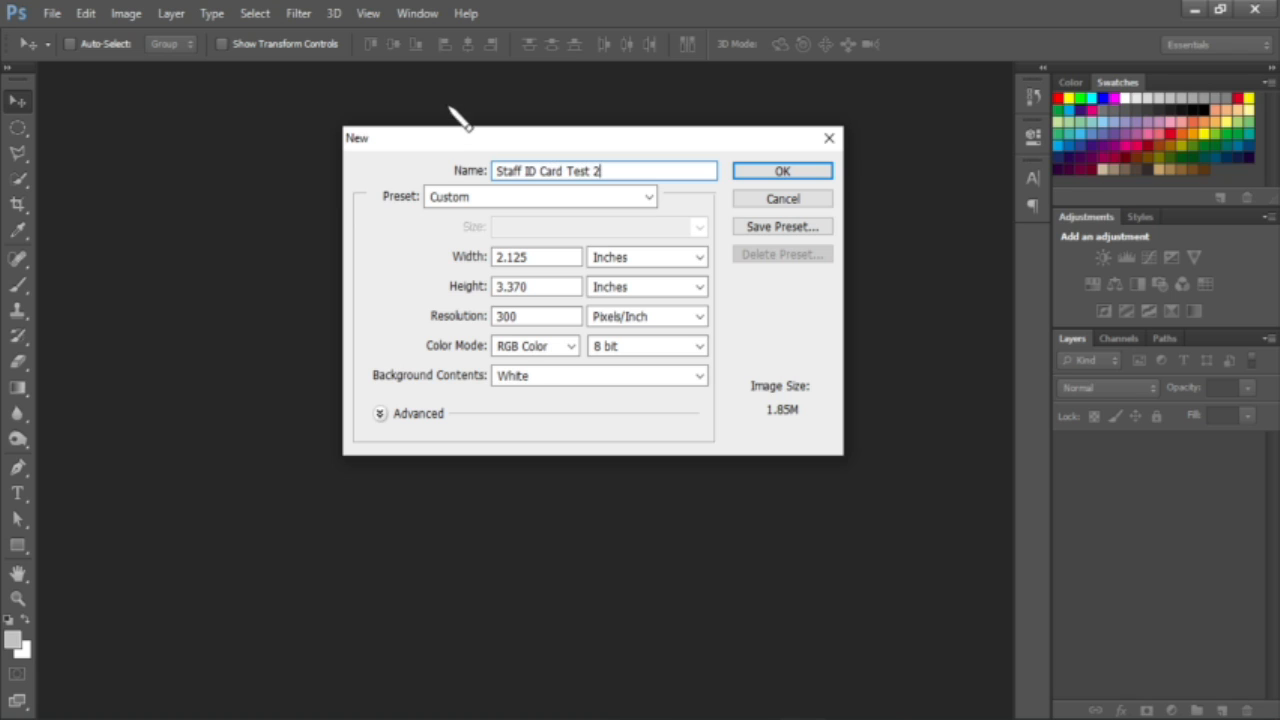
pyautogui.click(795, 171)
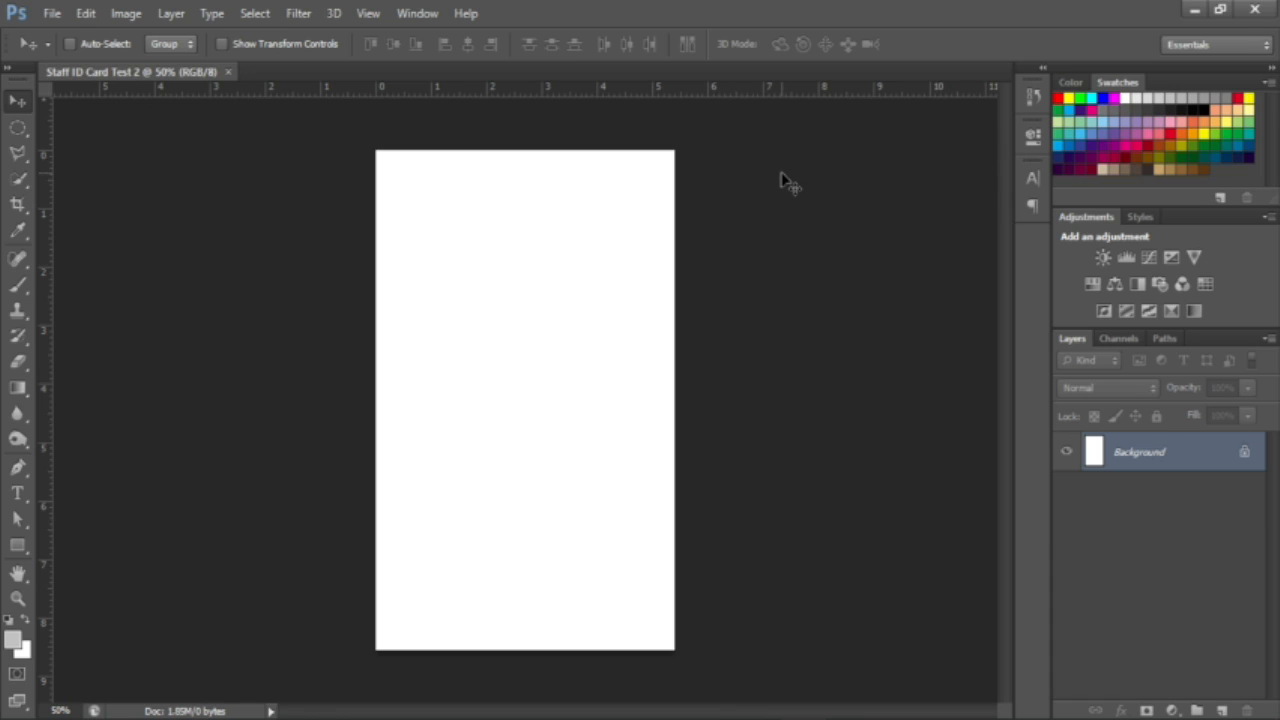
# Step: Zoom in and draw a closed three-point Pen path across the top-left corner
pyautogui.click(19, 467)
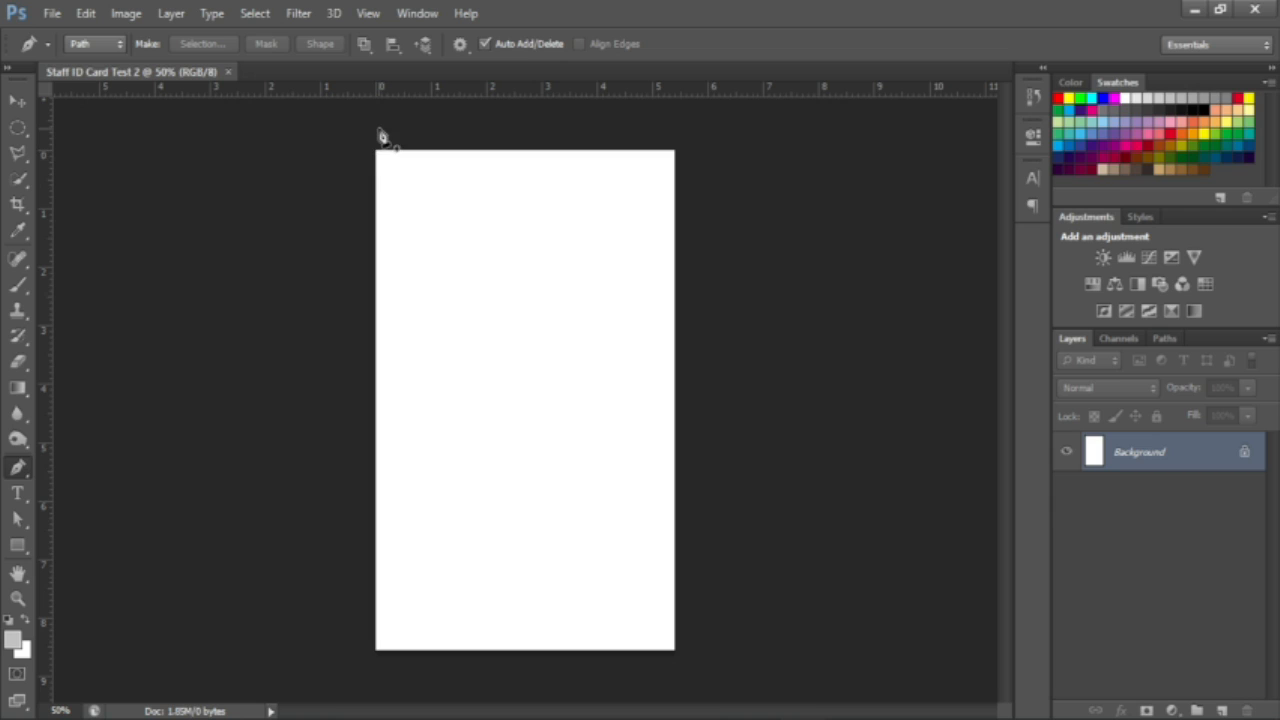
pyautogui.hotkey('ctrl', '+')
pyautogui.hotkey('ctrl', '+')
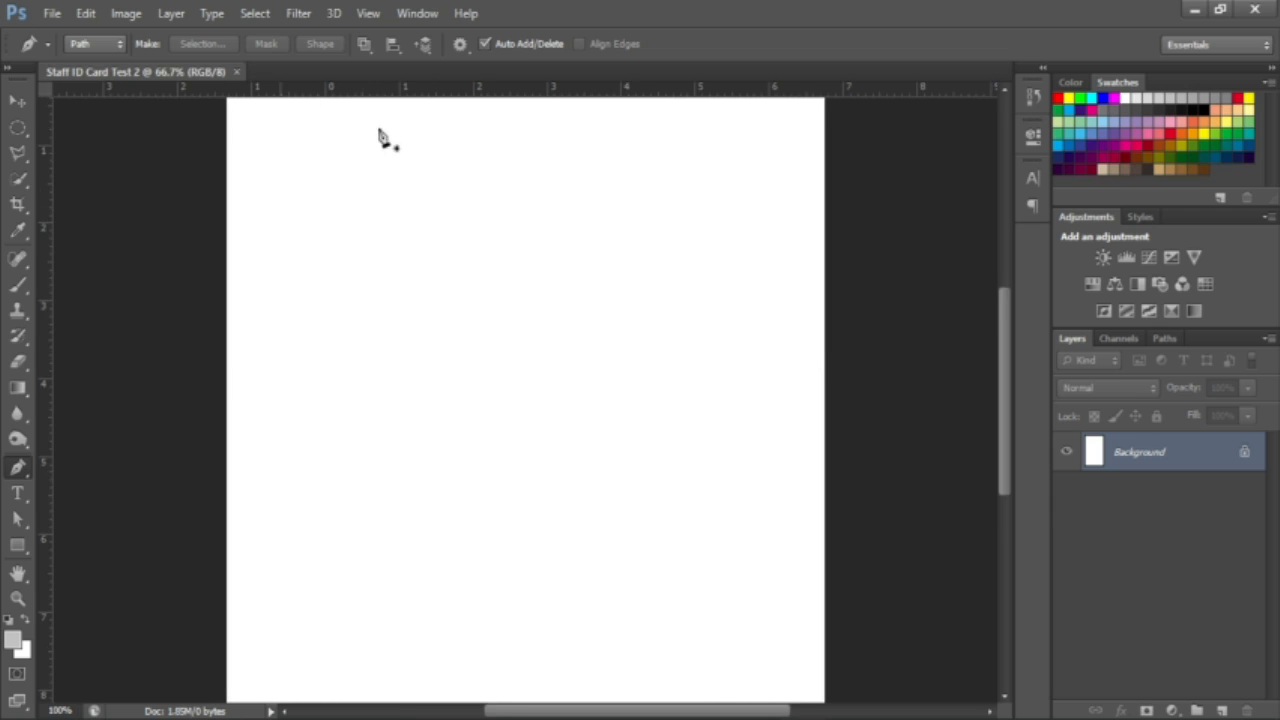
pyautogui.click(227, 234)
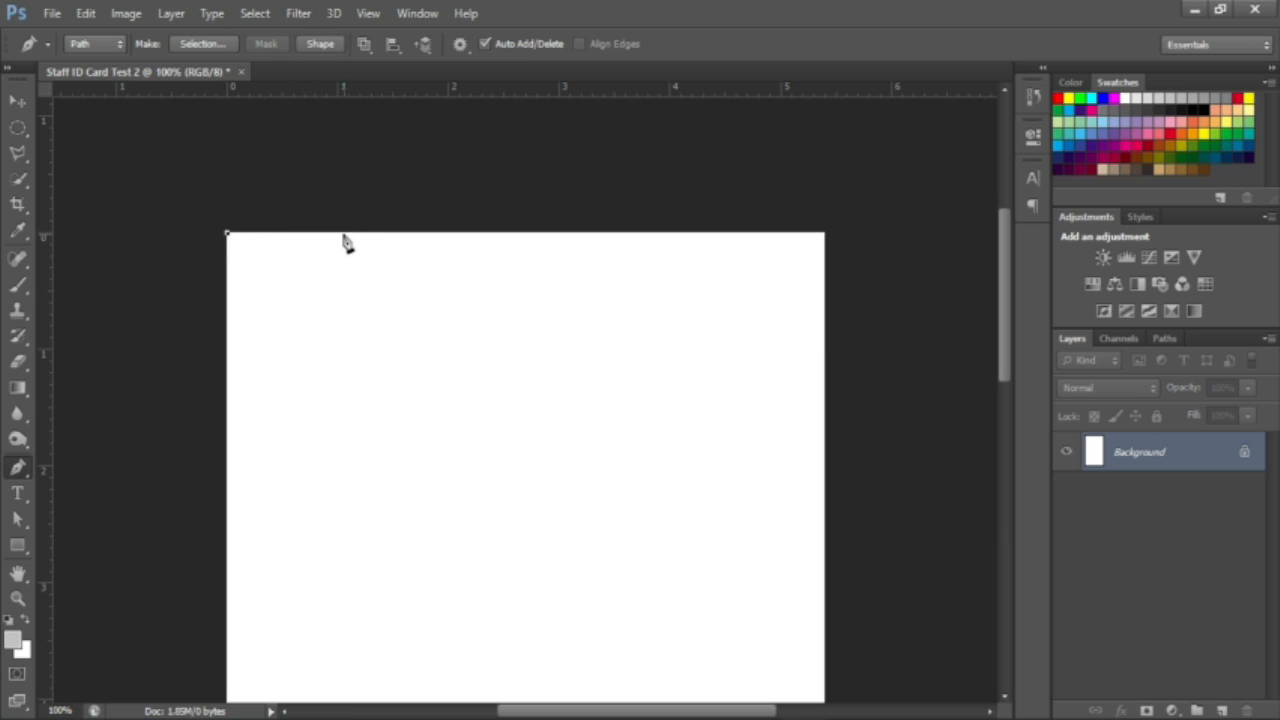
pyautogui.click(336, 234)
pyautogui.click(227, 343)
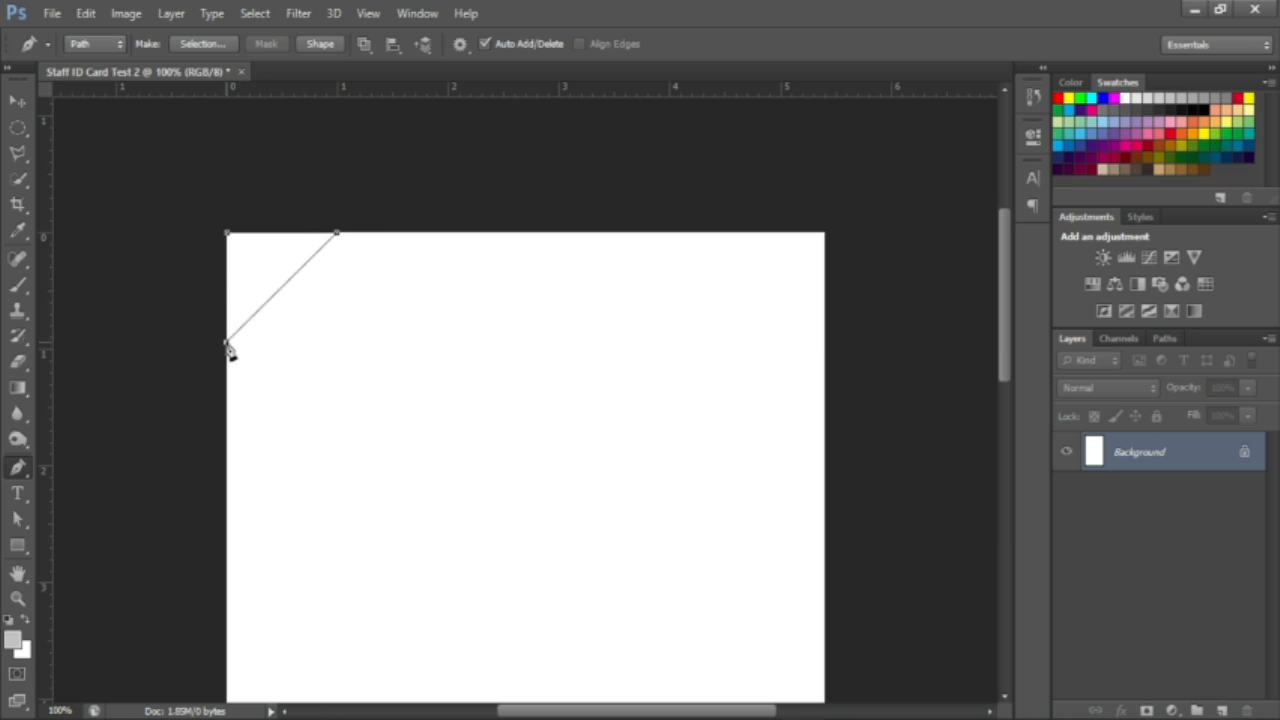
pyautogui.click(227, 236)
# Step: Turn the triangle path into an anti-aliased selection with a 2 px feather
pyautogui.rightClick(276, 285)
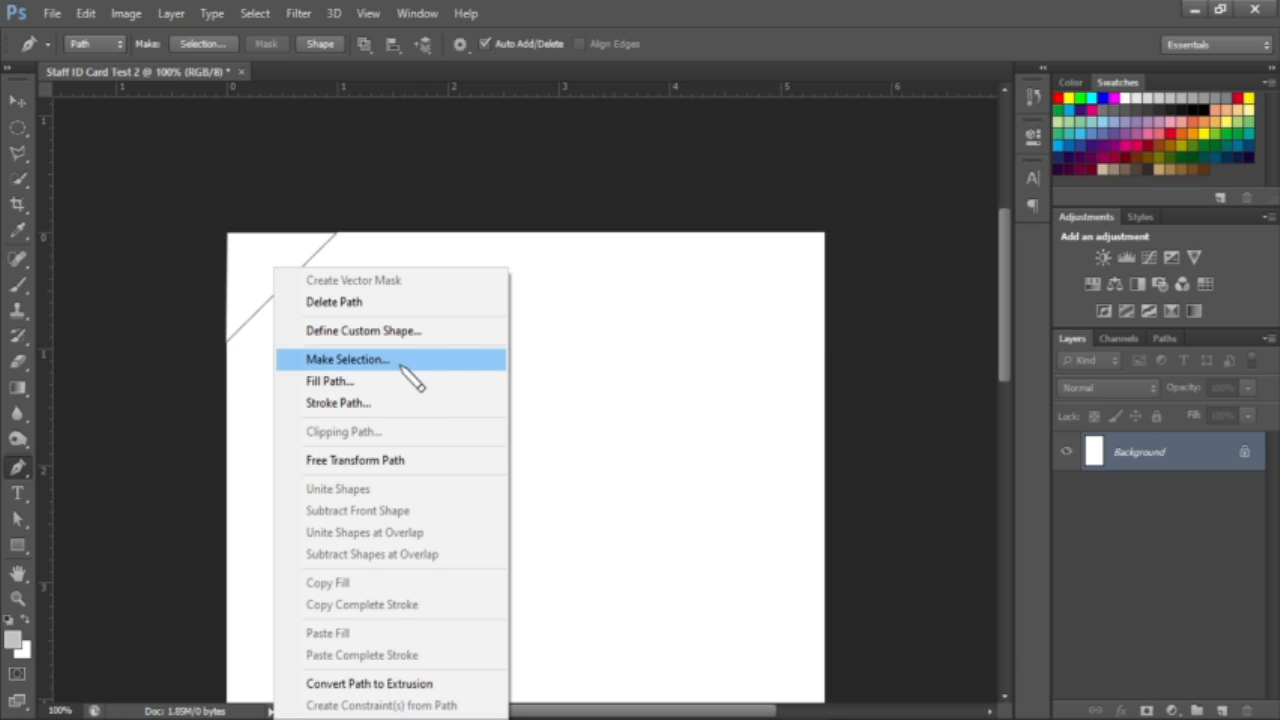
pyautogui.click(346, 359)
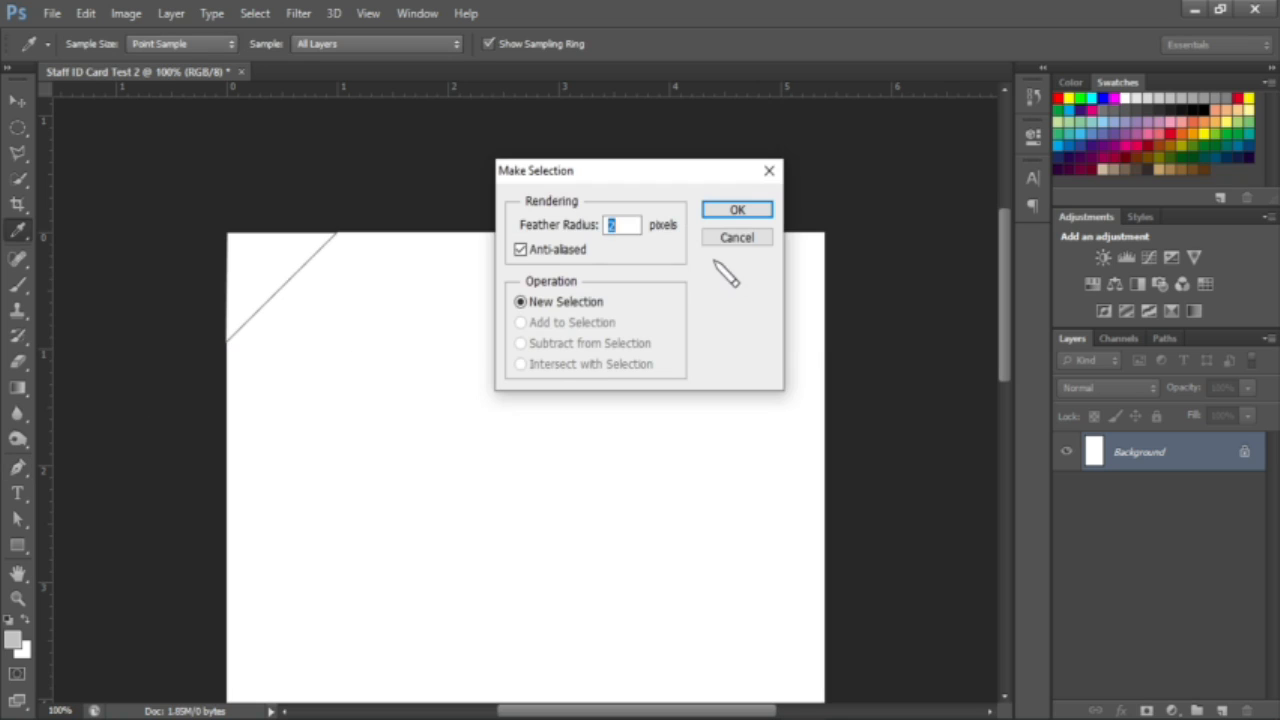
pyautogui.click(520, 249)
pyautogui.click(737, 212)
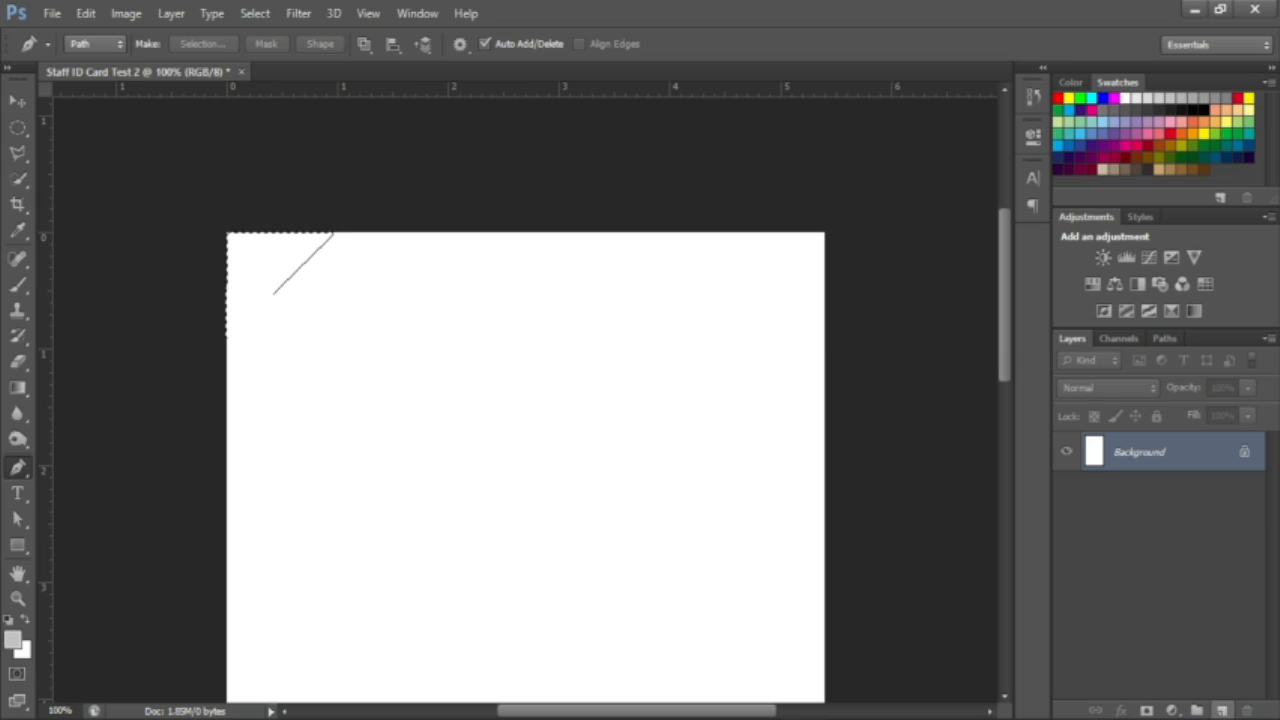
# Step: Fill the selection with red on a new Layer 1
pyautogui.click(1224, 709)
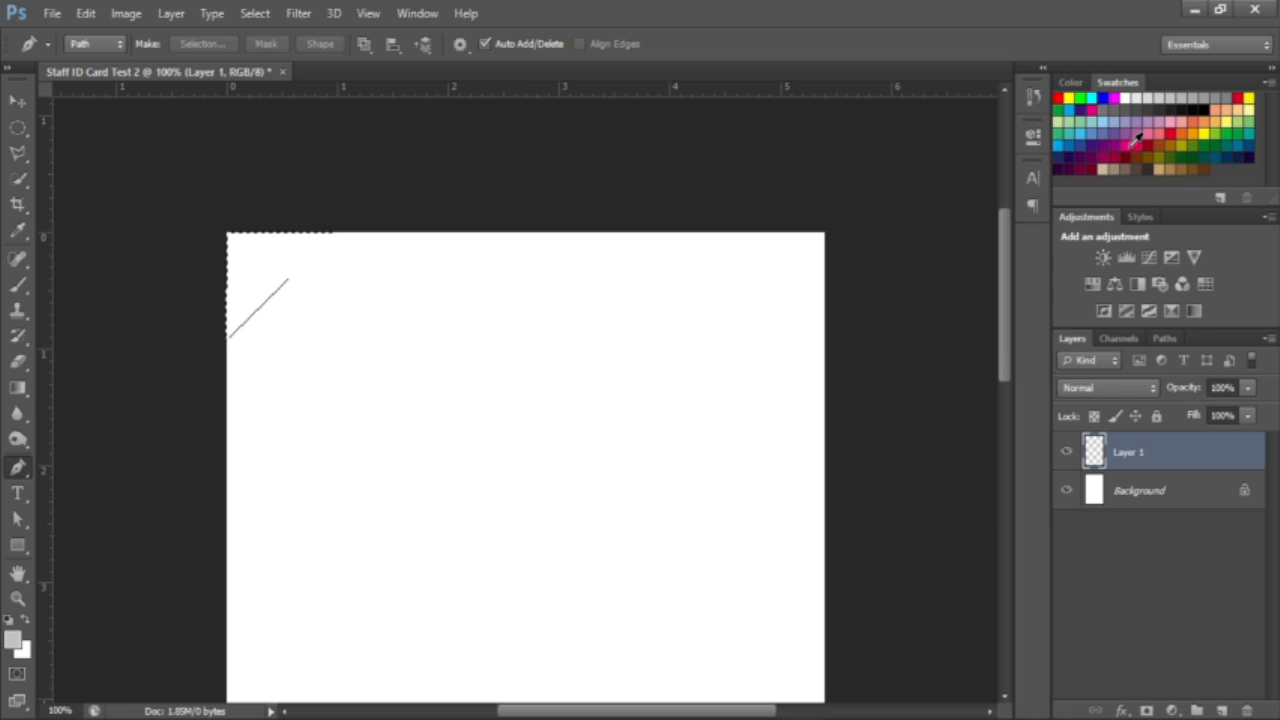
pyautogui.click(1059, 98)
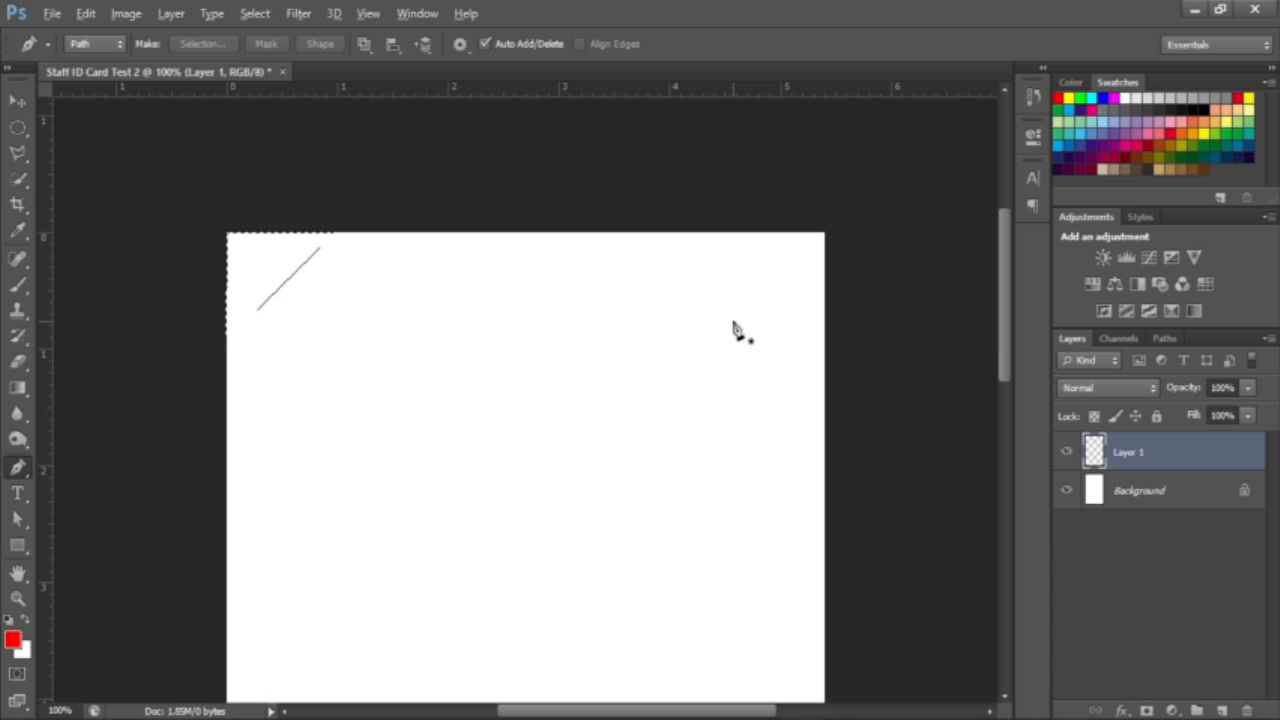
pyautogui.hotkey('alt', 'BackSpace')
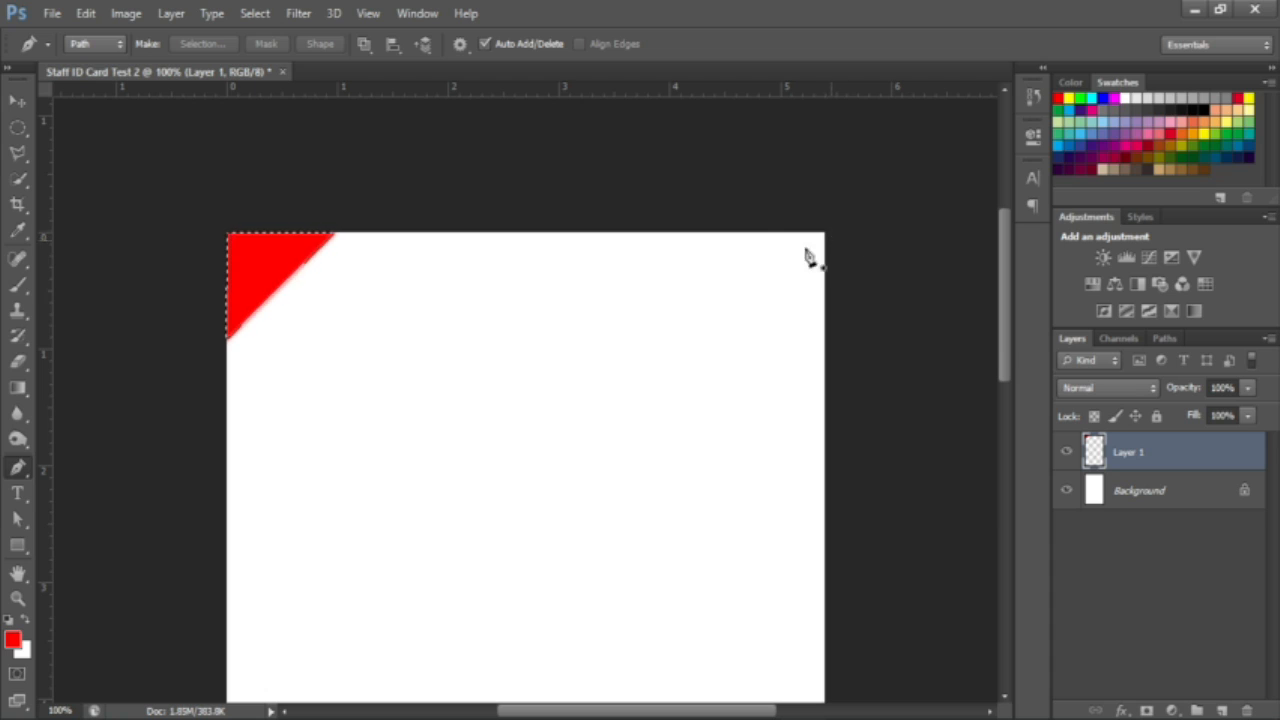
# Step: Draw a closed triangle path across the card's top-right corner
pyautogui.click(731, 233)
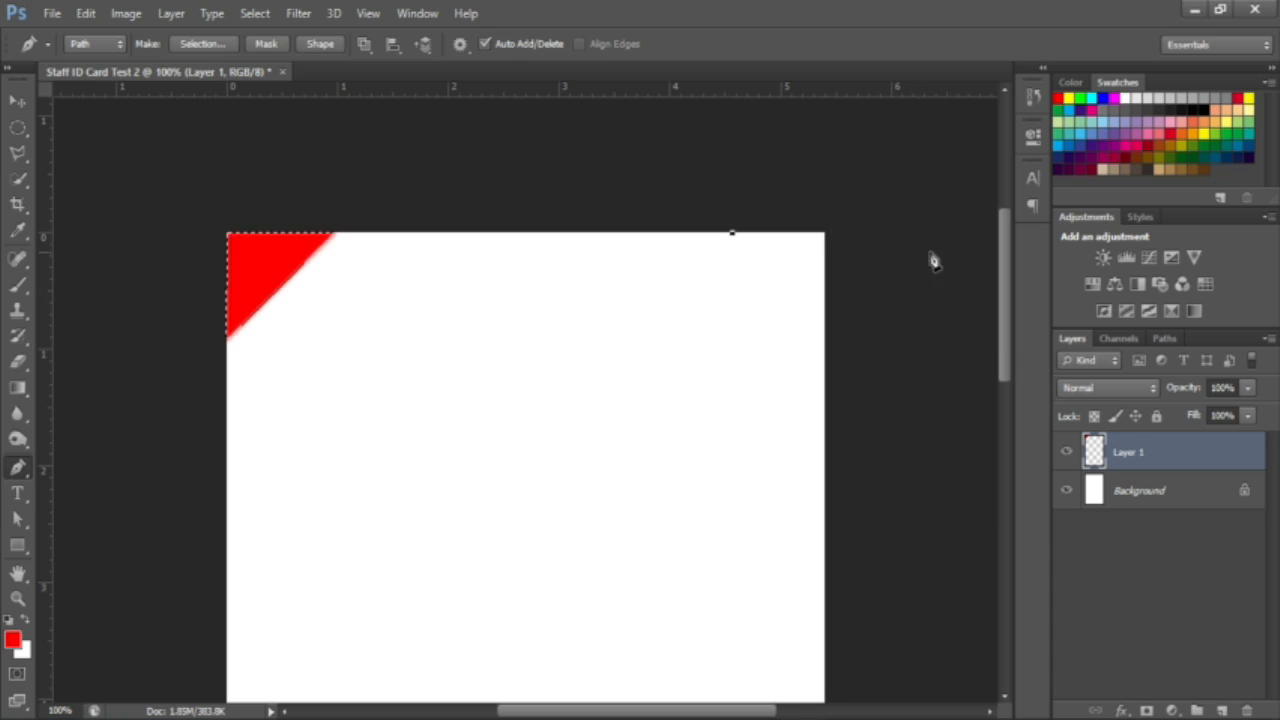
pyautogui.click(826, 232)
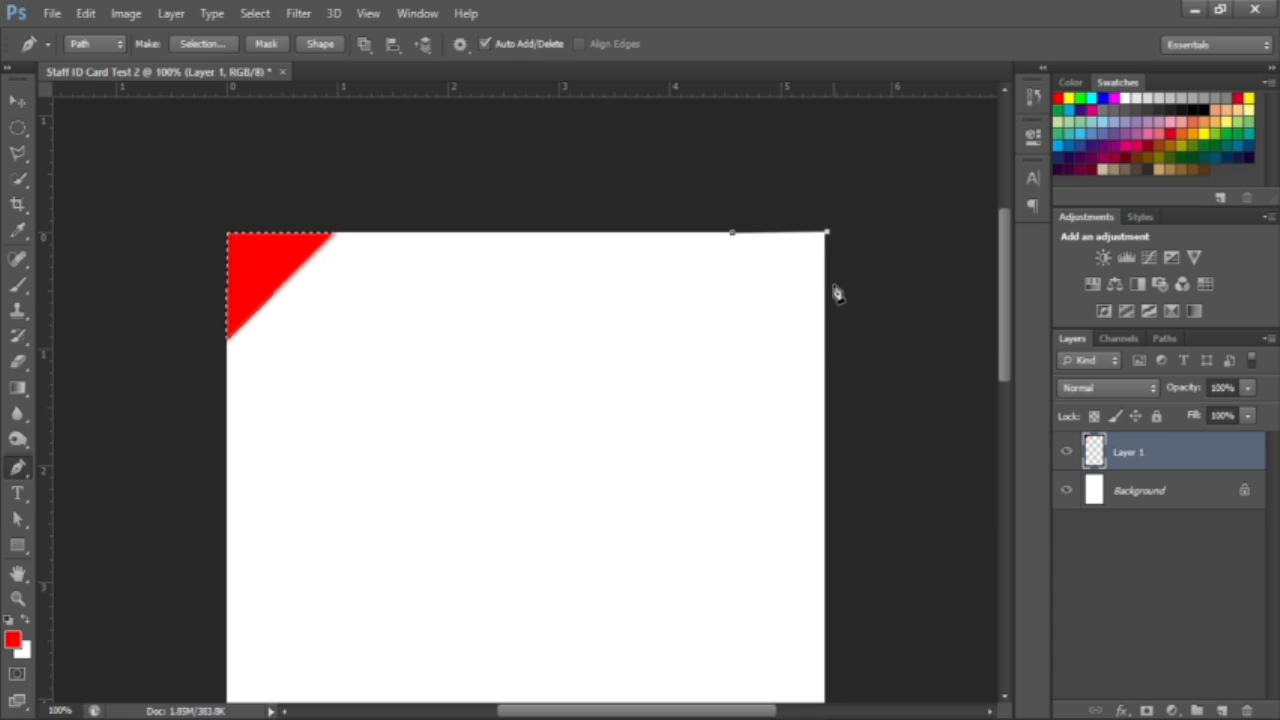
pyautogui.click(824, 344)
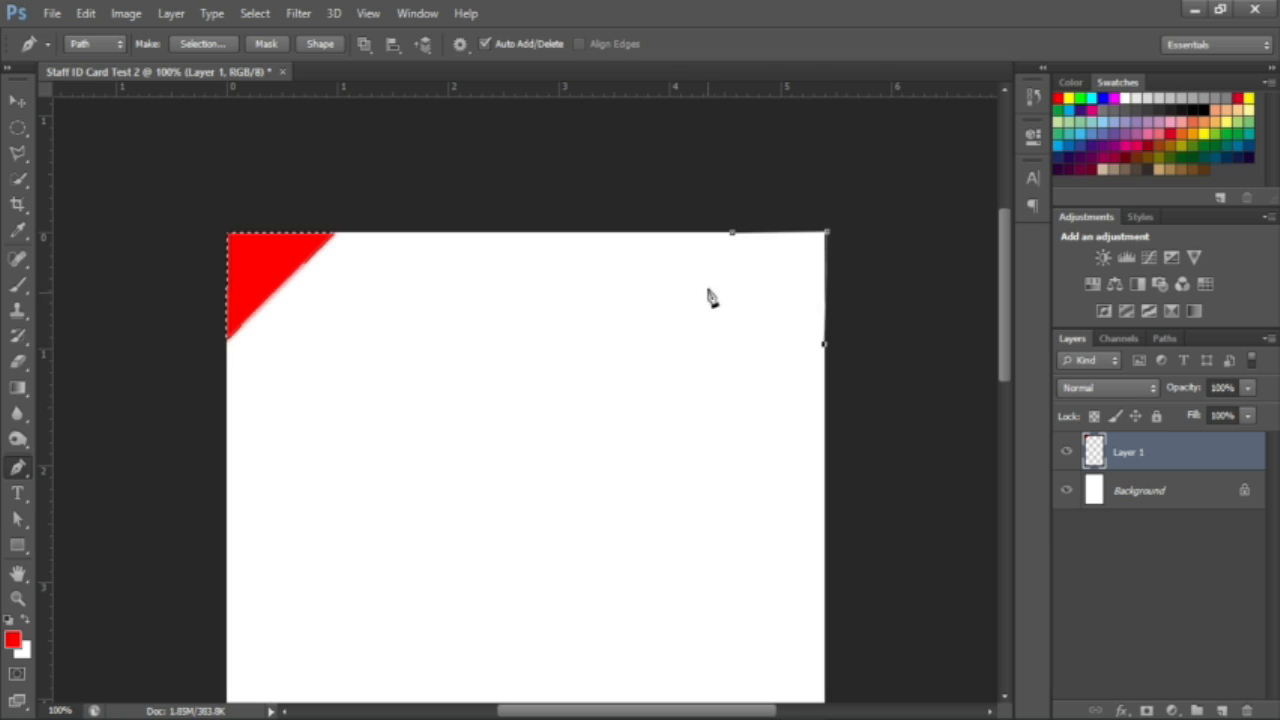
pyautogui.click(733, 238)
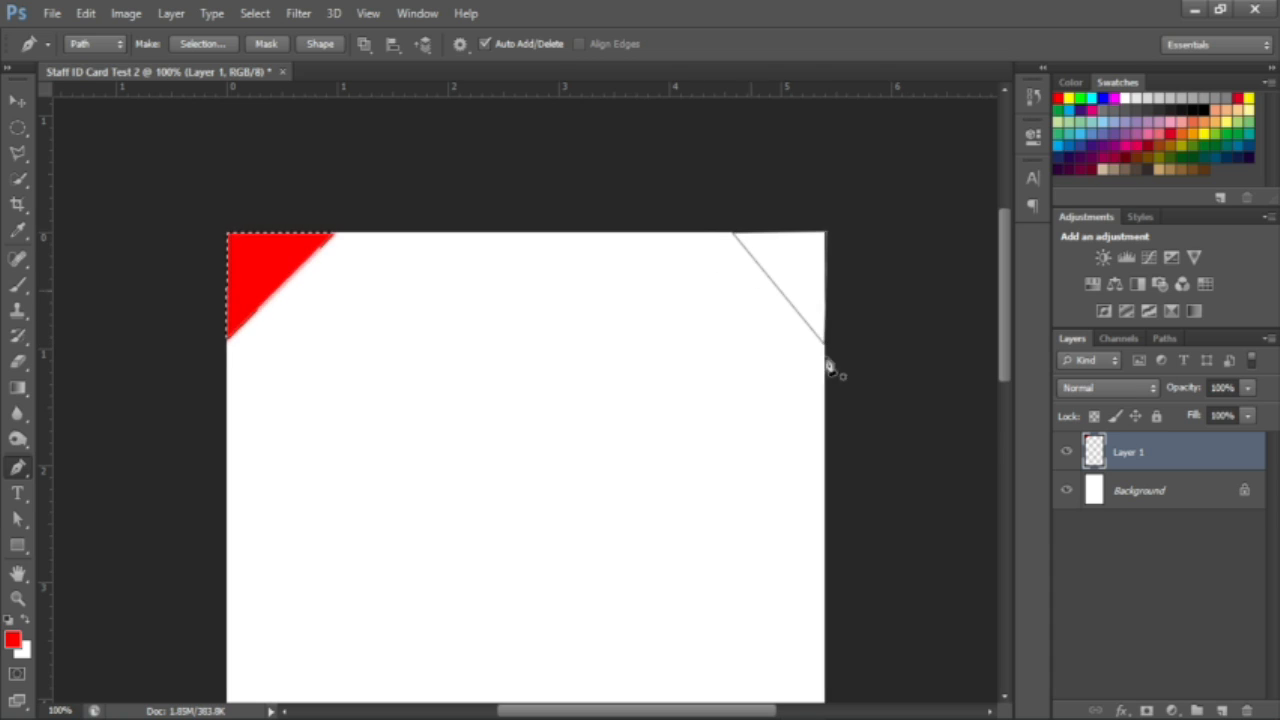
# Step: Make the path a 2 px feathered selection and add a new layer for it
pyautogui.rightClick(798, 295)
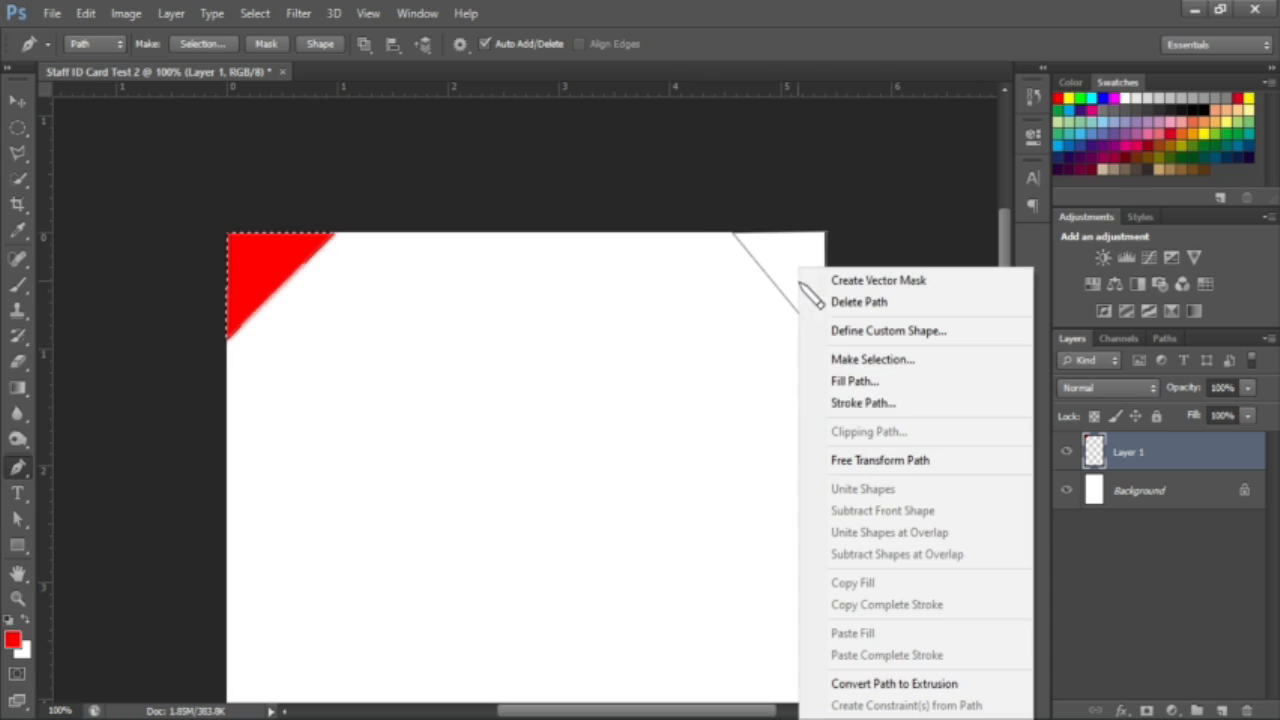
pyautogui.click(880, 361)
pyautogui.write('2')
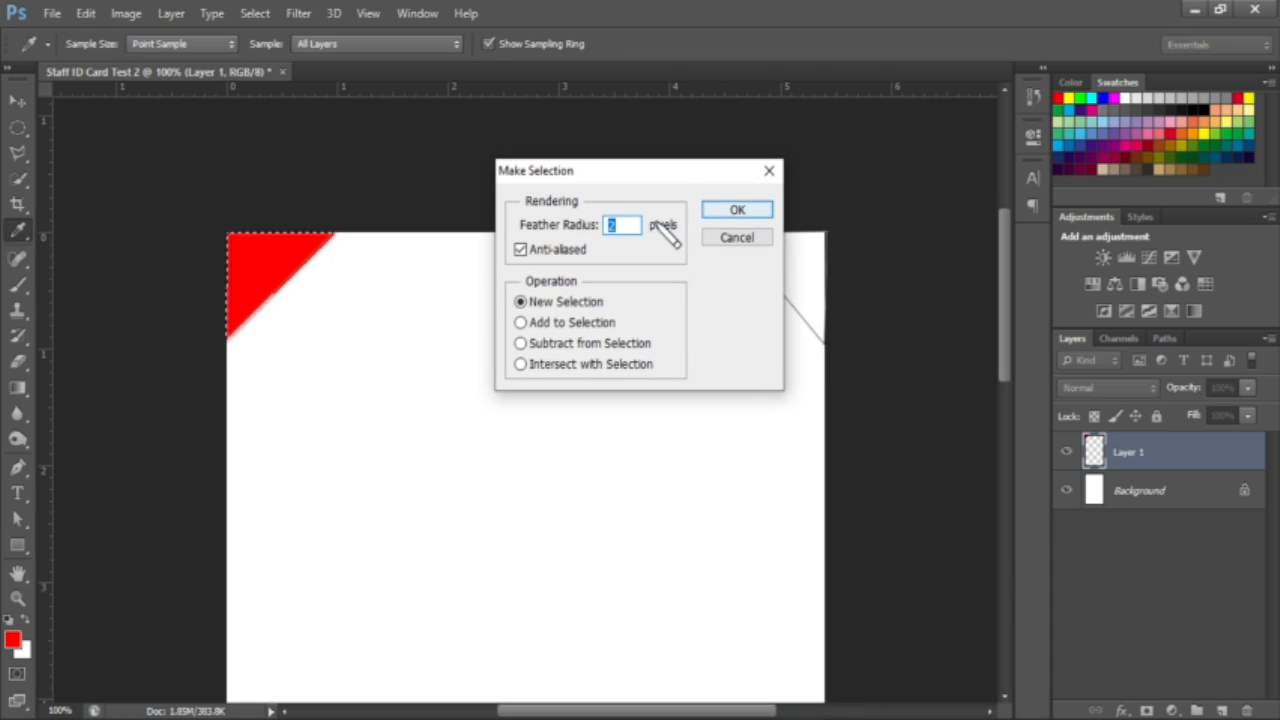
pyautogui.click(737, 210)
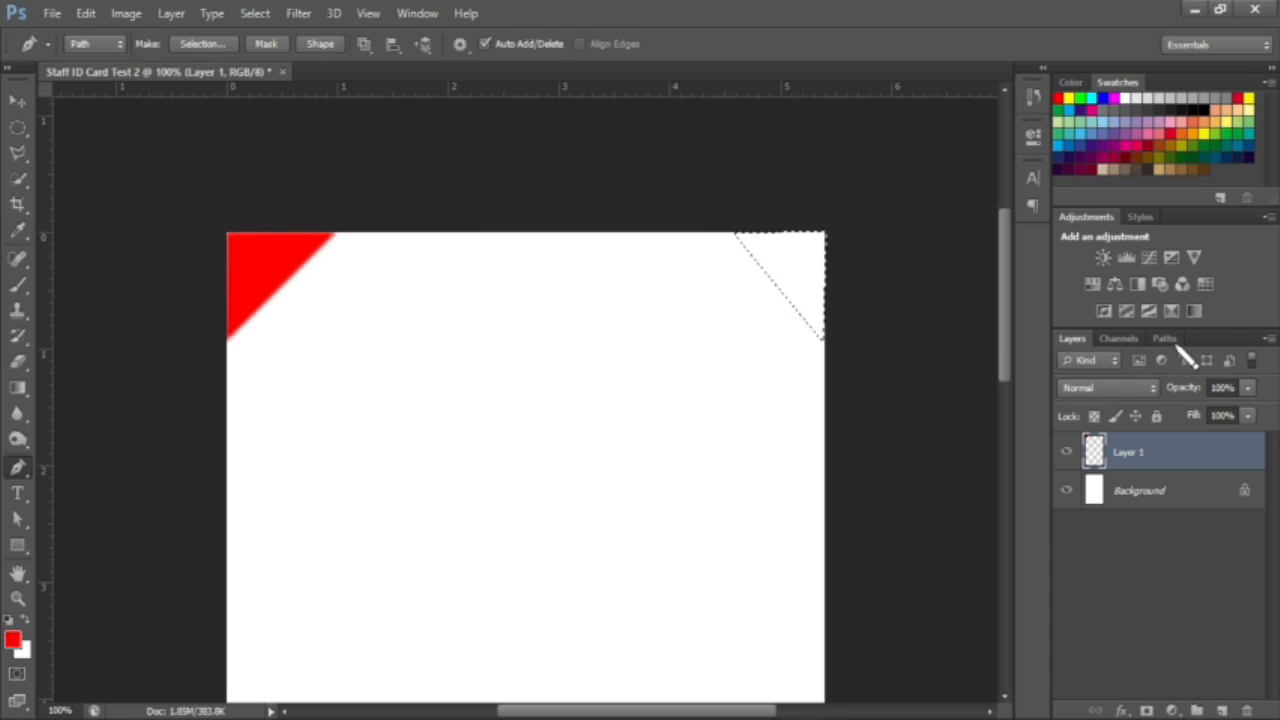
pyautogui.click(1221, 709)
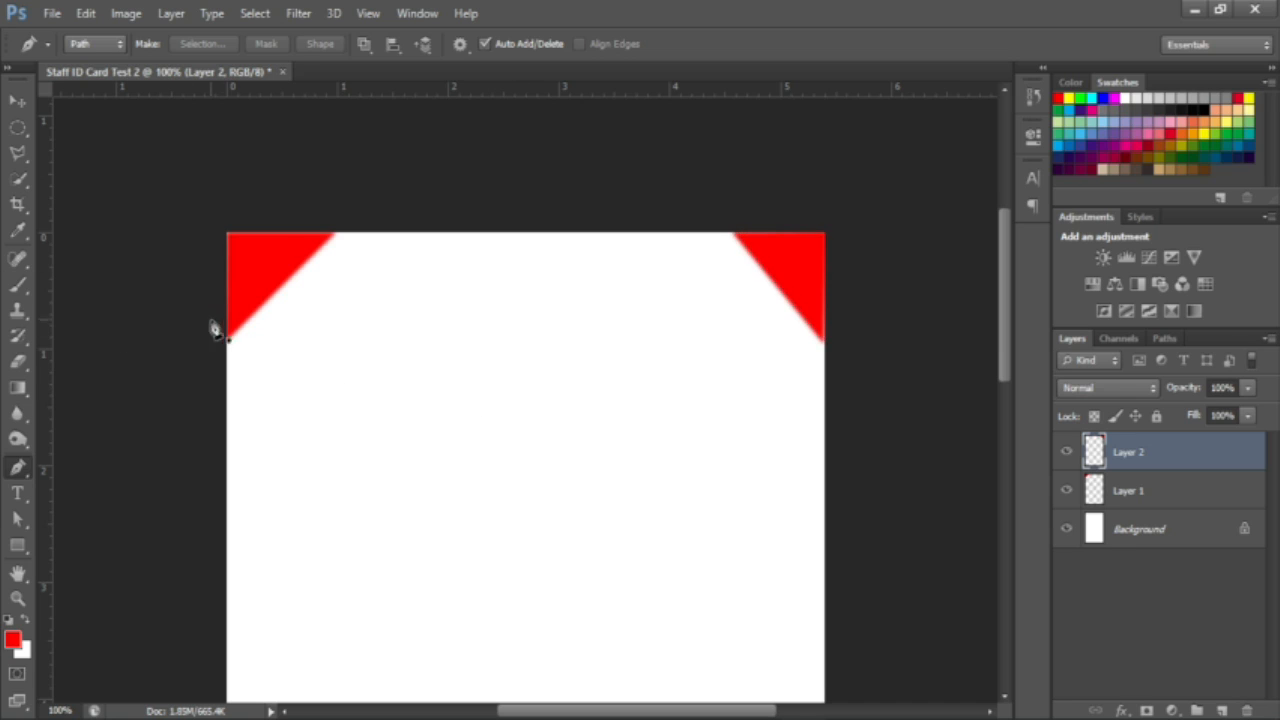
pyautogui.hotkey('ctrl', '+')
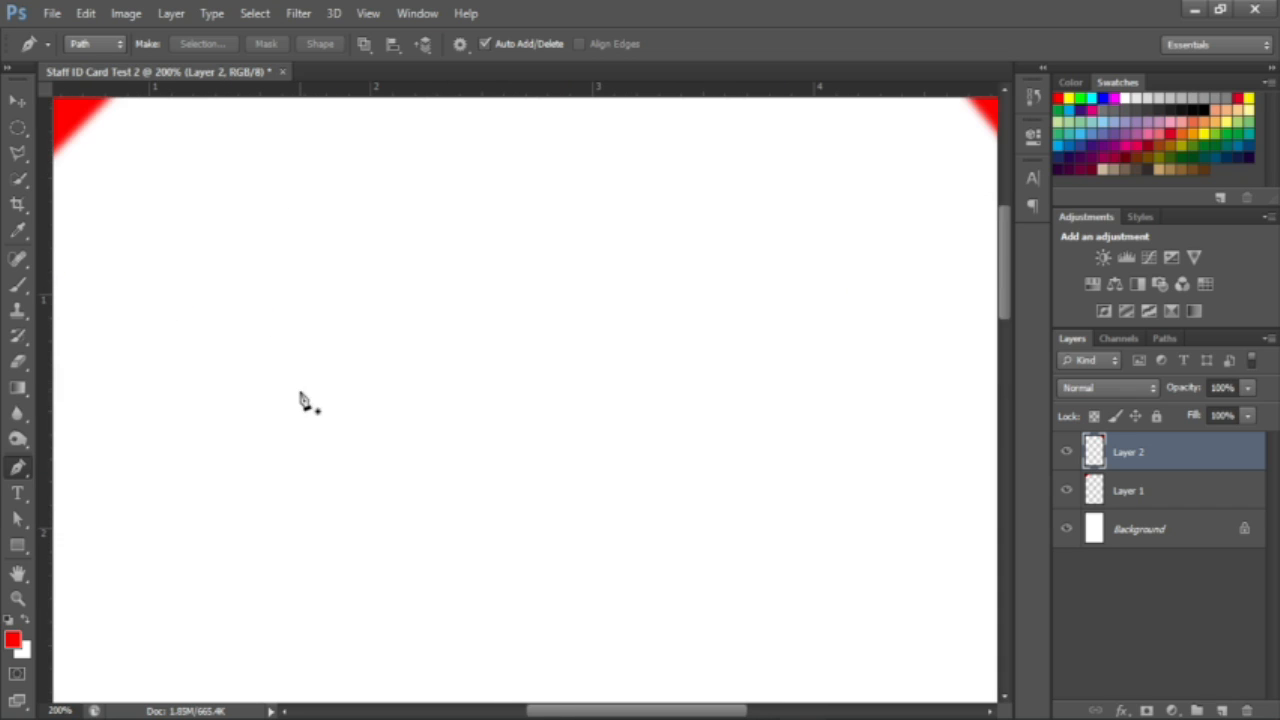
pyautogui.scroll(7, 300, 393)
pyautogui.scroll(1, 300, 393)
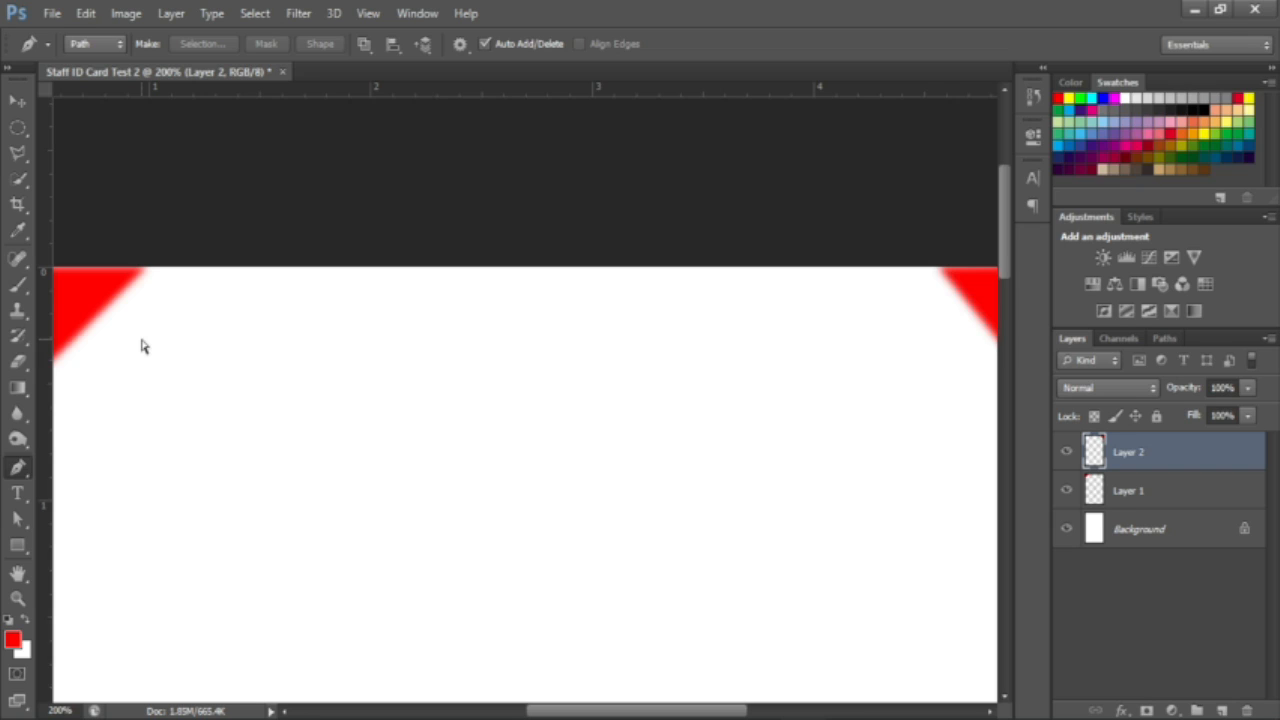
pyautogui.hotkey('ctrl', '-')
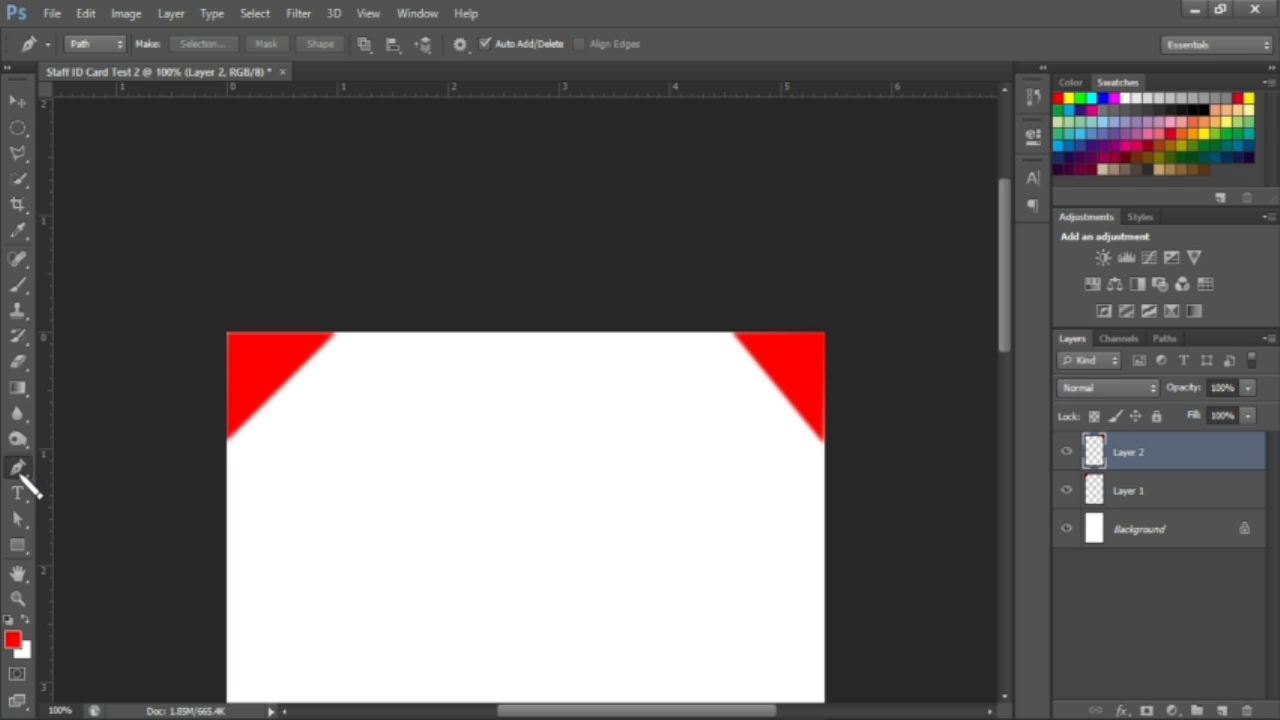
# Step: Outline the band between the two red triangles with a closed Pen path
pyautogui.click(320, 333)
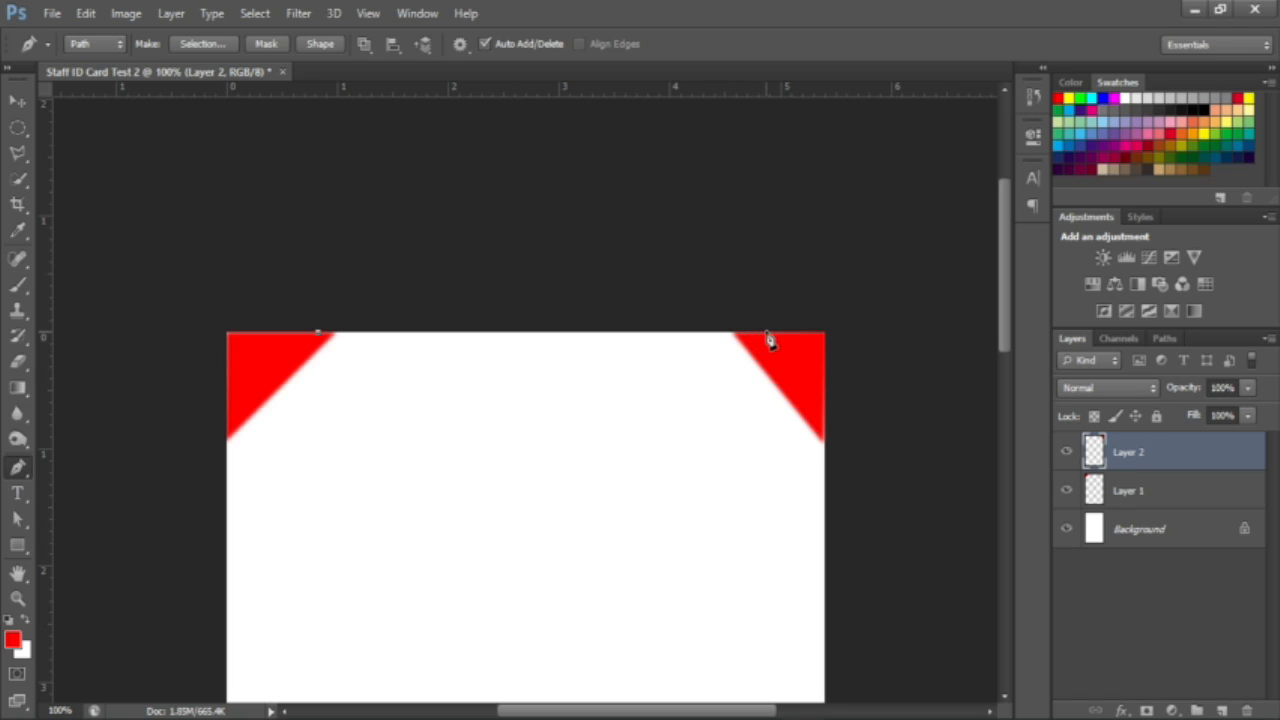
pyautogui.click(767, 334)
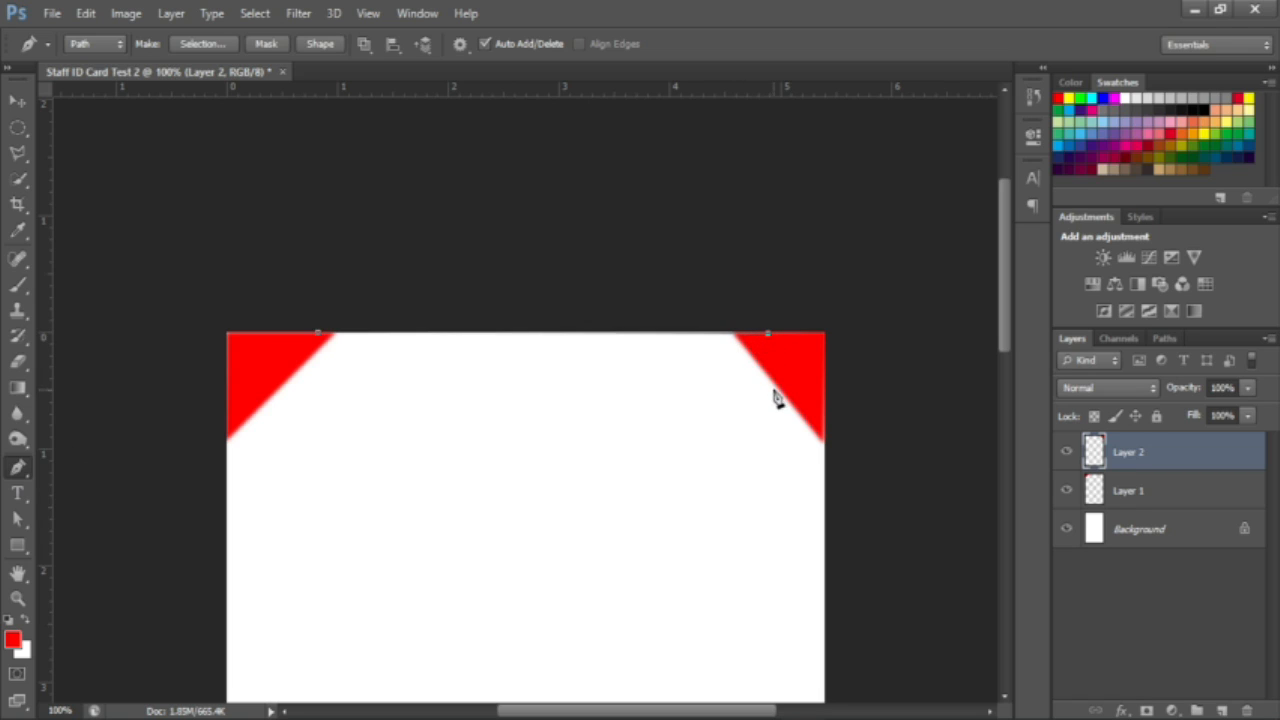
pyautogui.hotkey('ctrl', 'z')
pyautogui.click(760, 334)
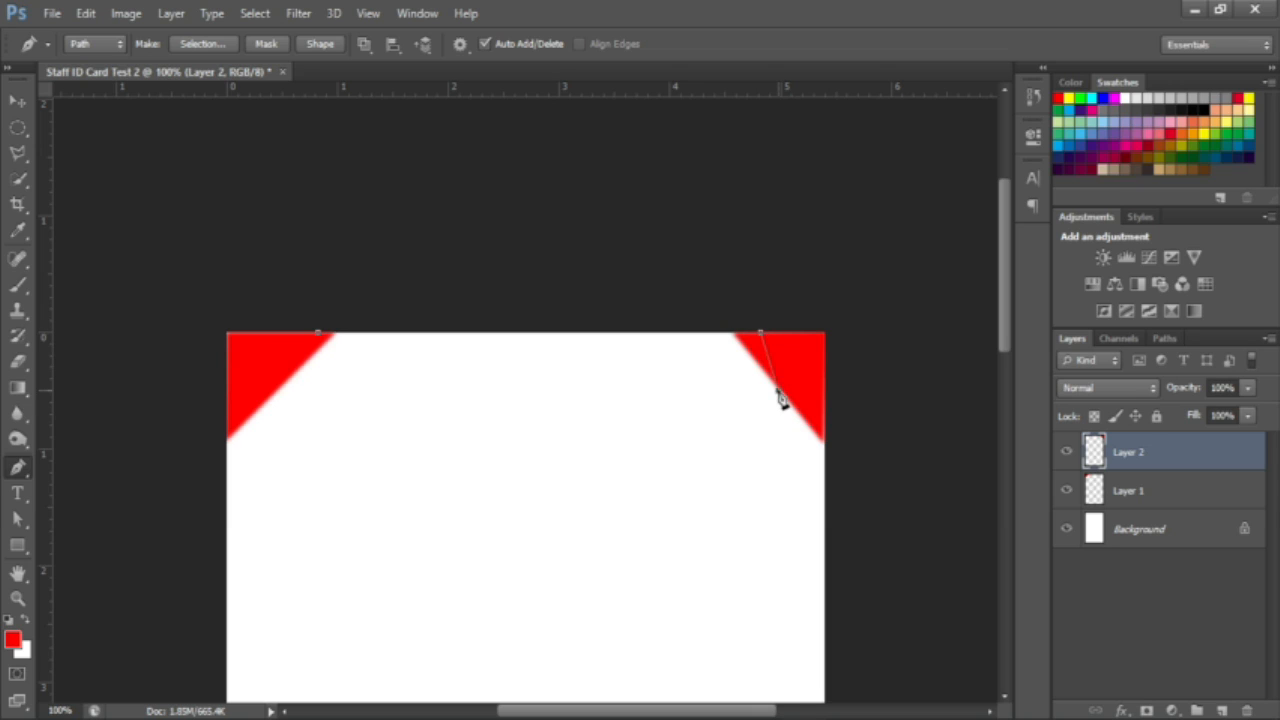
pyautogui.click(285, 388)
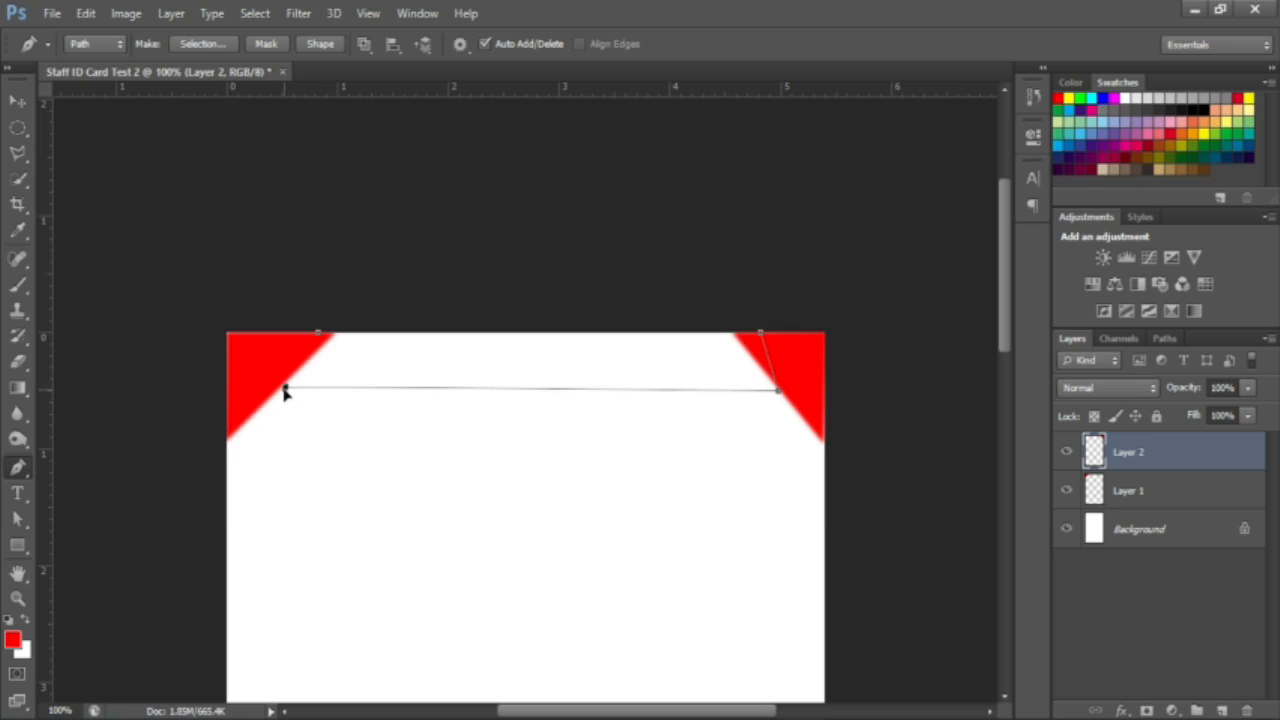
pyautogui.hotkey('ctrl', 'z')
pyautogui.click(273, 392)
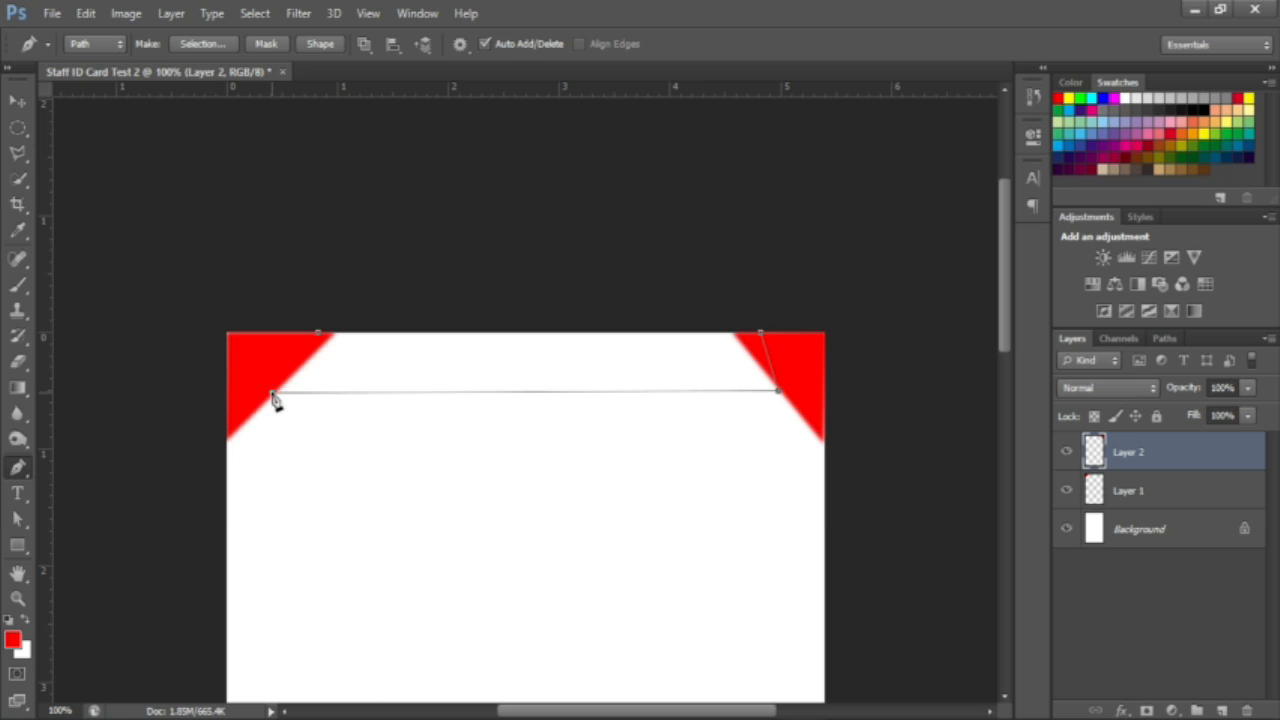
pyautogui.click(320, 337)
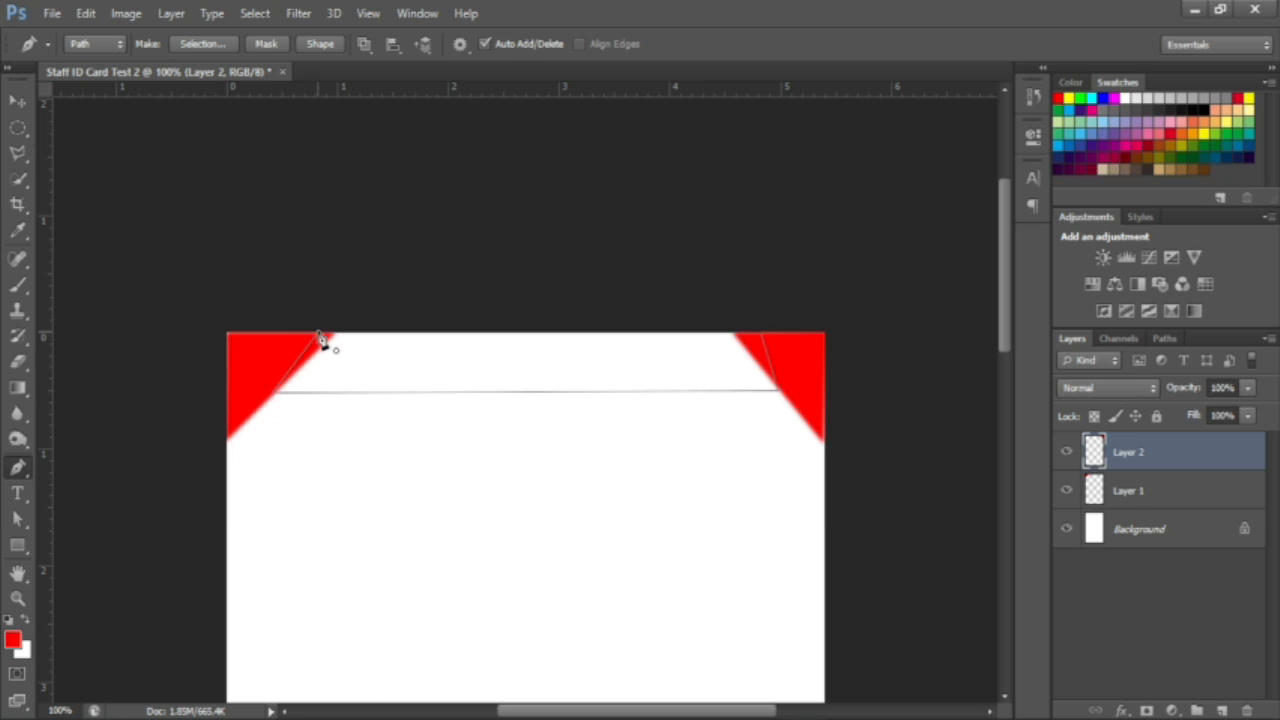
# Step: Make a 2 px feathered selection, fill it black on a new layer, then deselect
pyautogui.rightClick(615, 358)
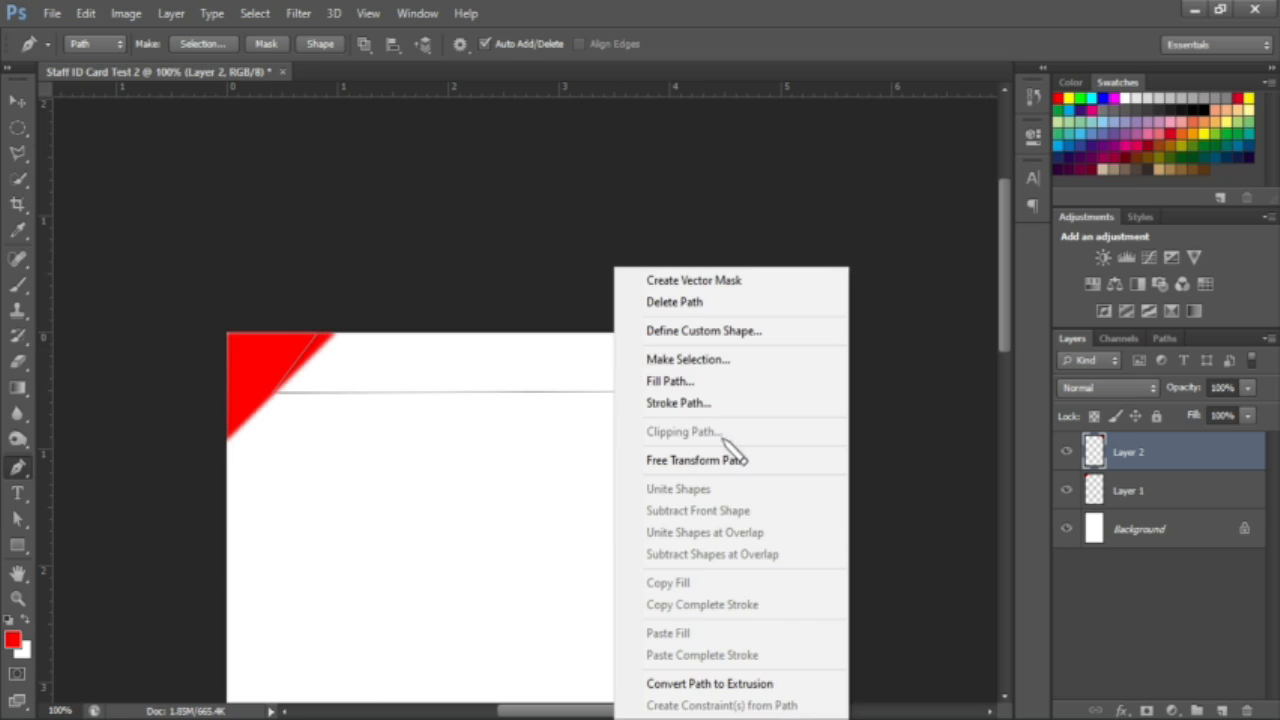
pyautogui.click(721, 364)
pyautogui.write('2')
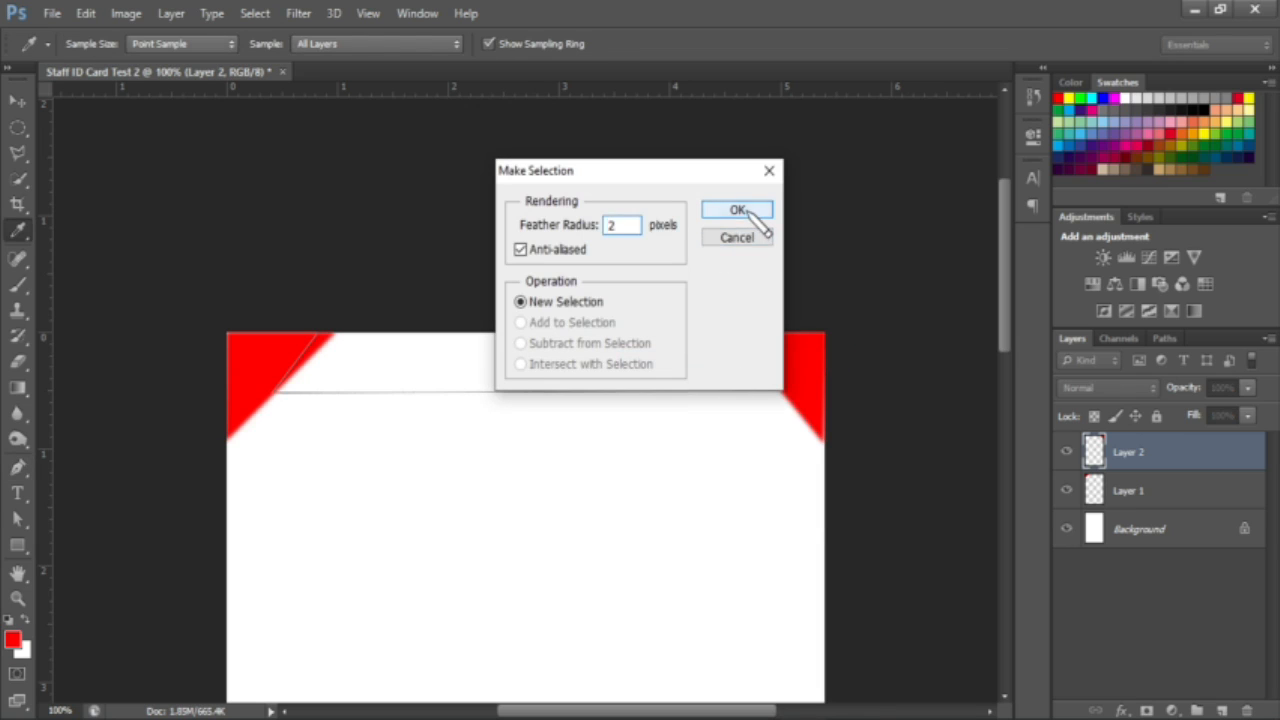
pyautogui.click(740, 212)
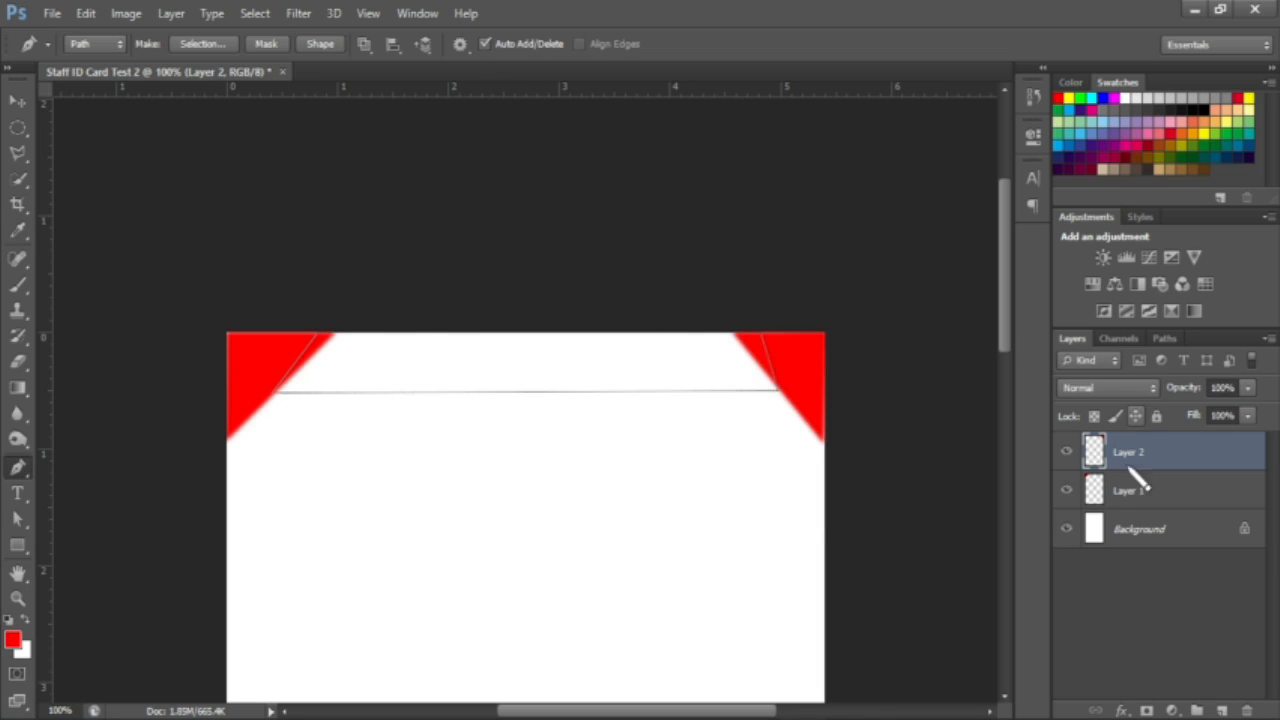
pyautogui.click(1221, 710)
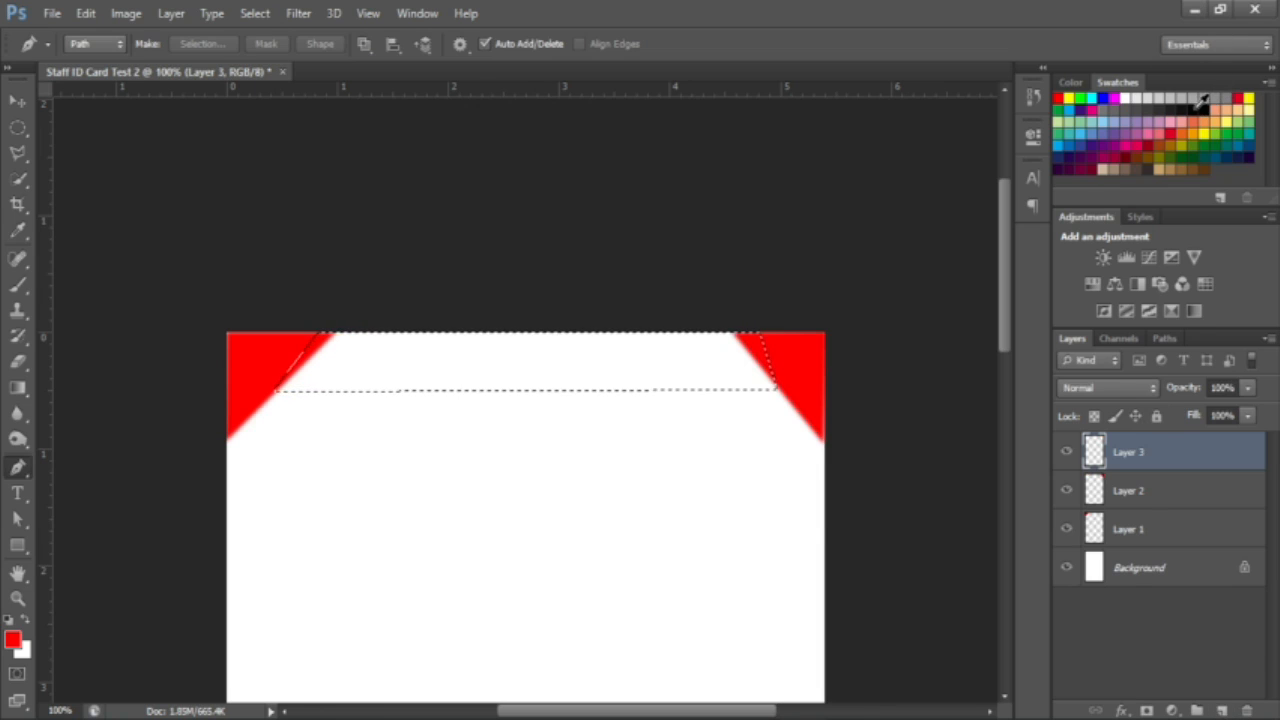
pyautogui.click(1213, 100)
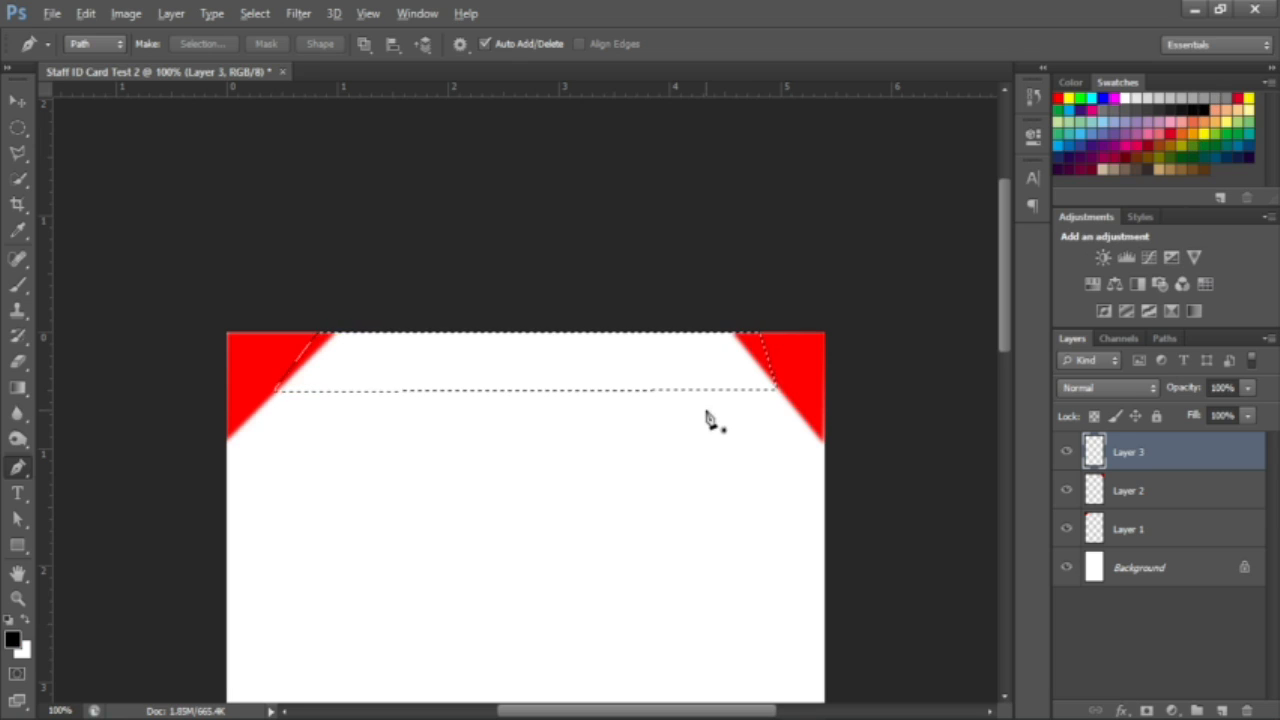
pyautogui.hotkey('alt', 'BackSpace')
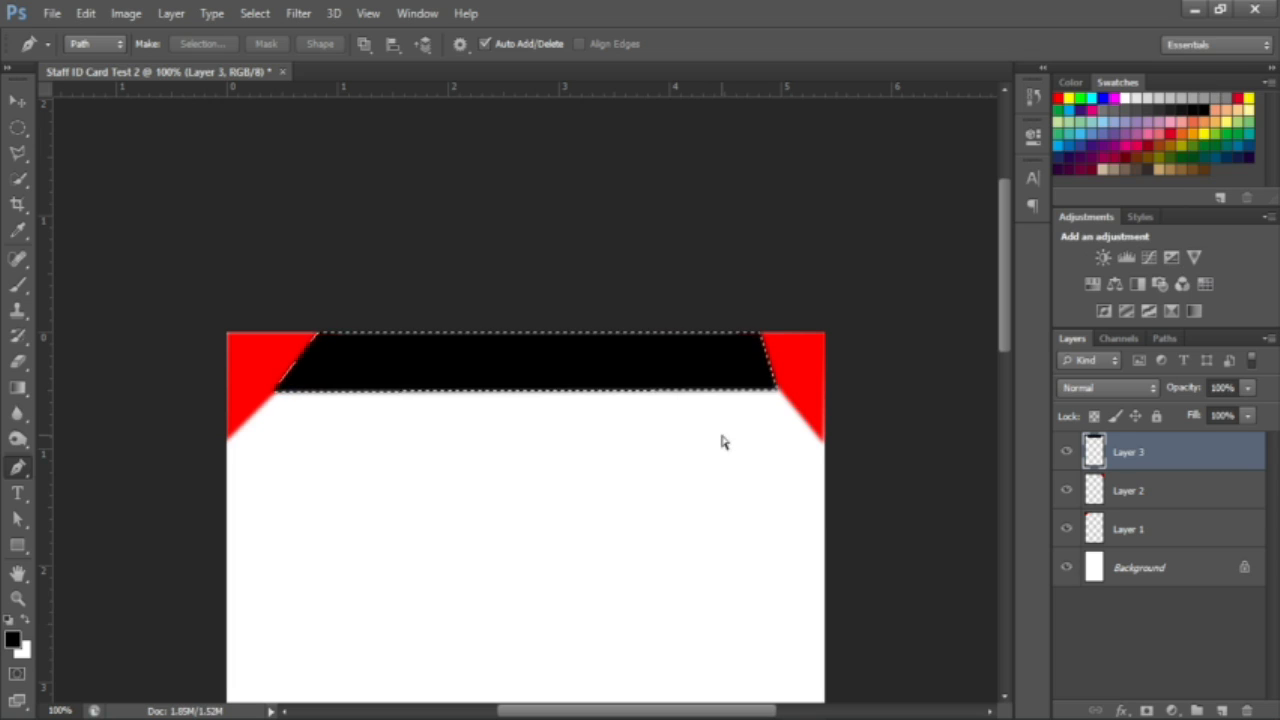
pyautogui.hotkey('ctrl', 'd')
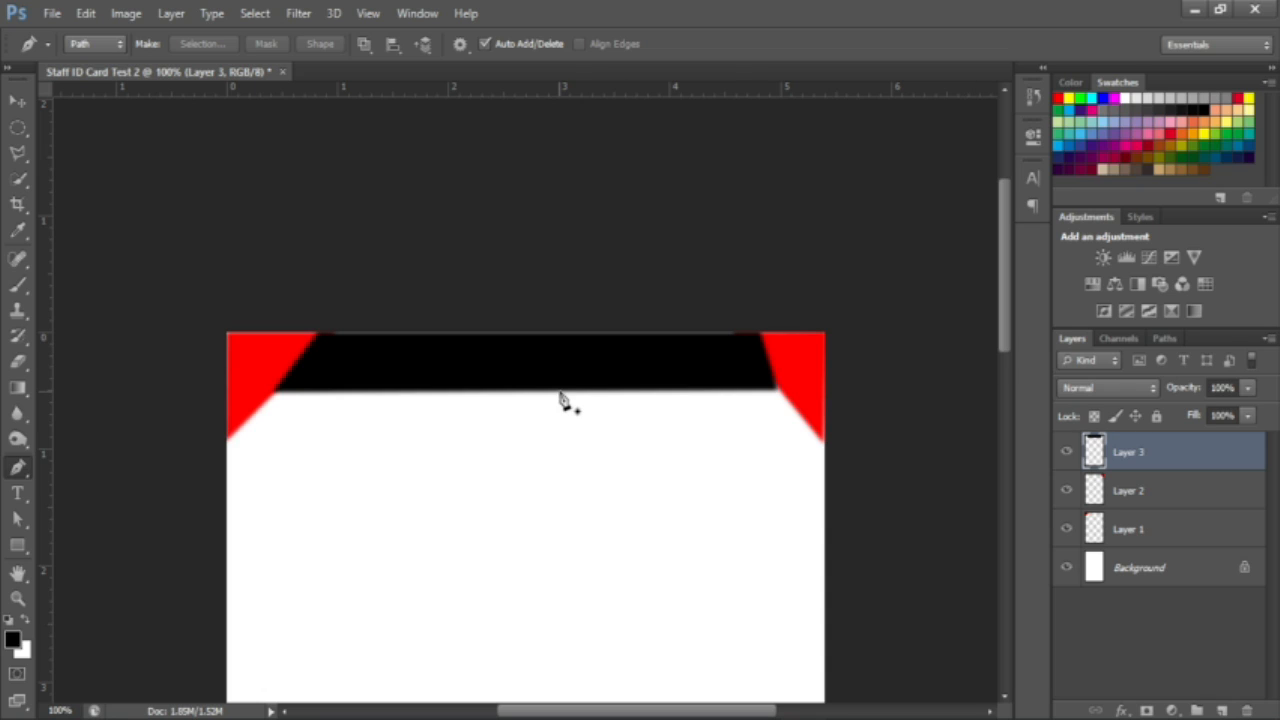
# Step: Nudge the black band into place and move Layer 3 beneath the red triangles
pyautogui.press('v')
pyautogui.press('Up')
pyautogui.press('Up')
pyautogui.press('Up')
pyautogui.press('Up')
pyautogui.press('Down')
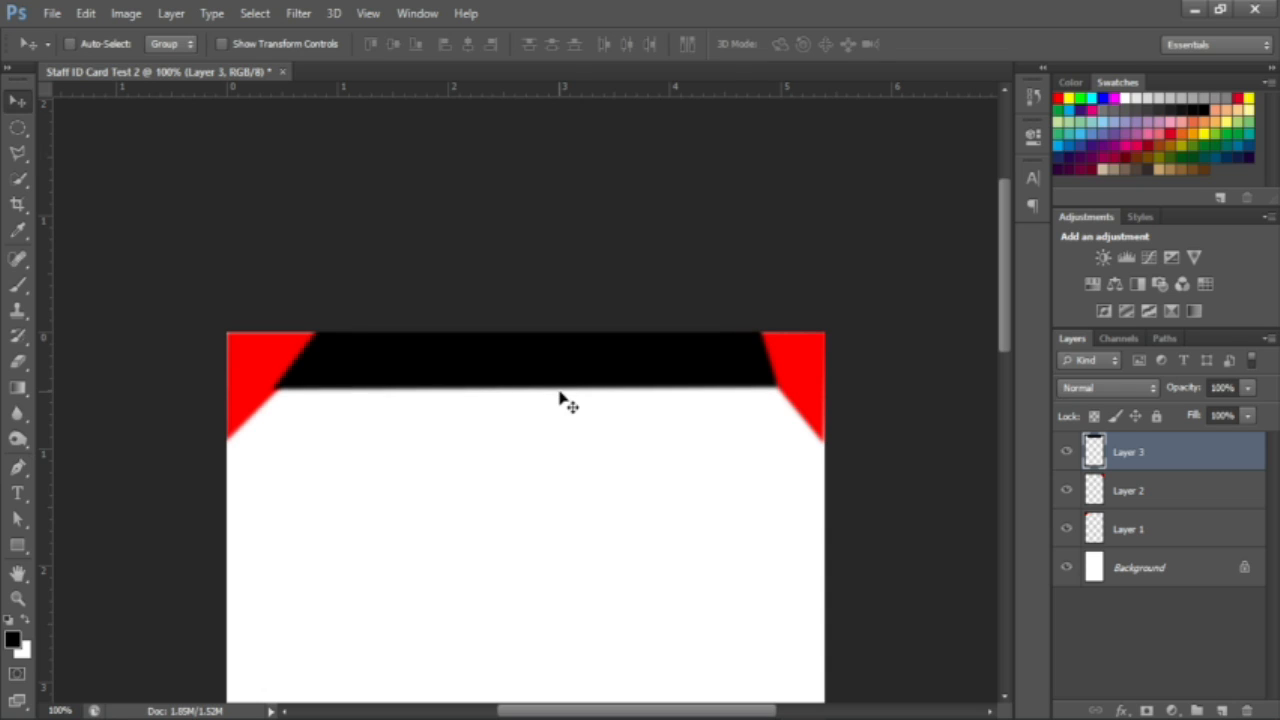
pyautogui.moveTo(1166, 452); pyautogui.dragTo(1172, 543)
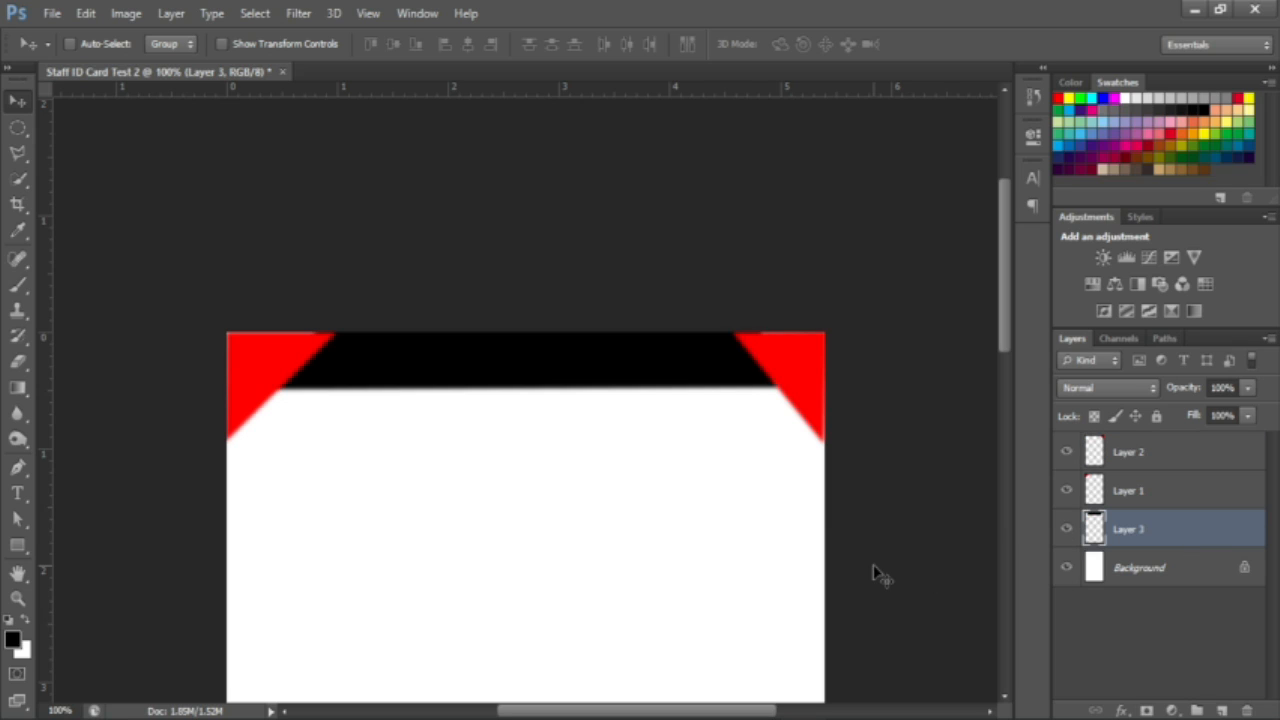
# Step: Fit the card on screen, group Layers 1–3 into Group 1, and duplicate the group
pyautogui.scroll(-4, 727, 497)
pyautogui.scroll(3, 725, 494)
pyautogui.scroll(2, 727, 500)
pyautogui.scroll(-3, 727, 500)
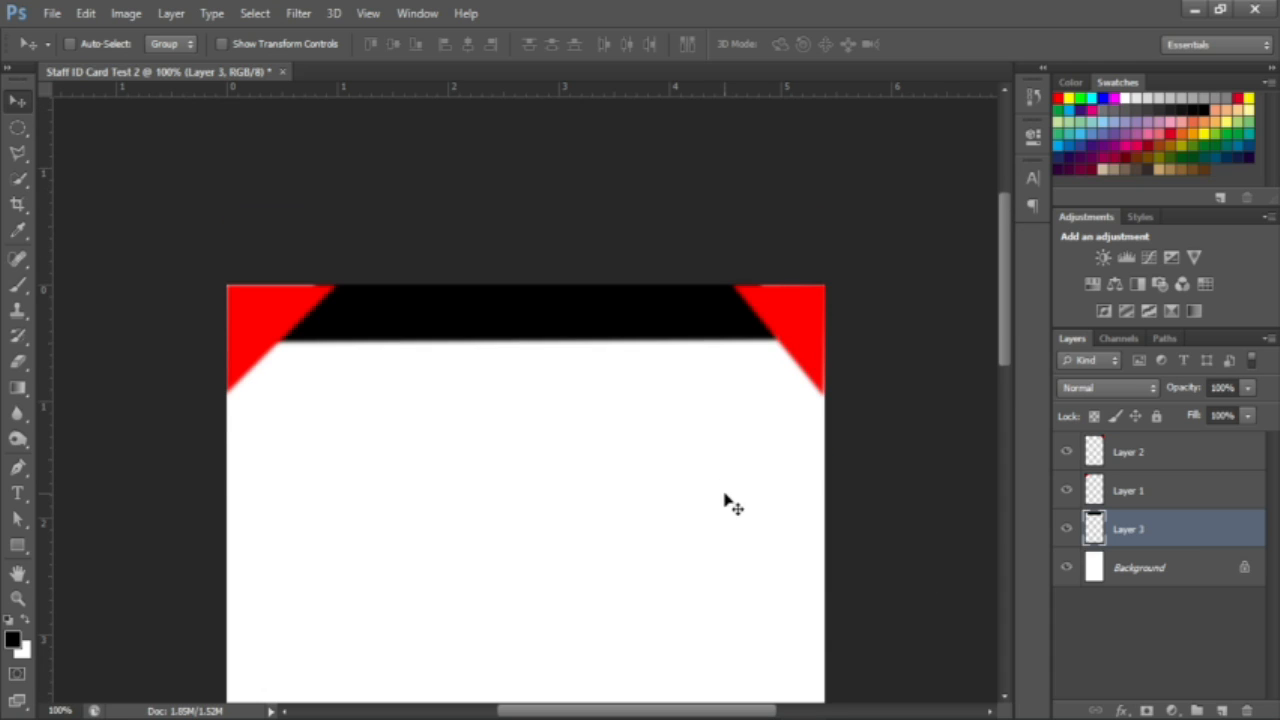
pyautogui.hotkey('ctrl', '0')
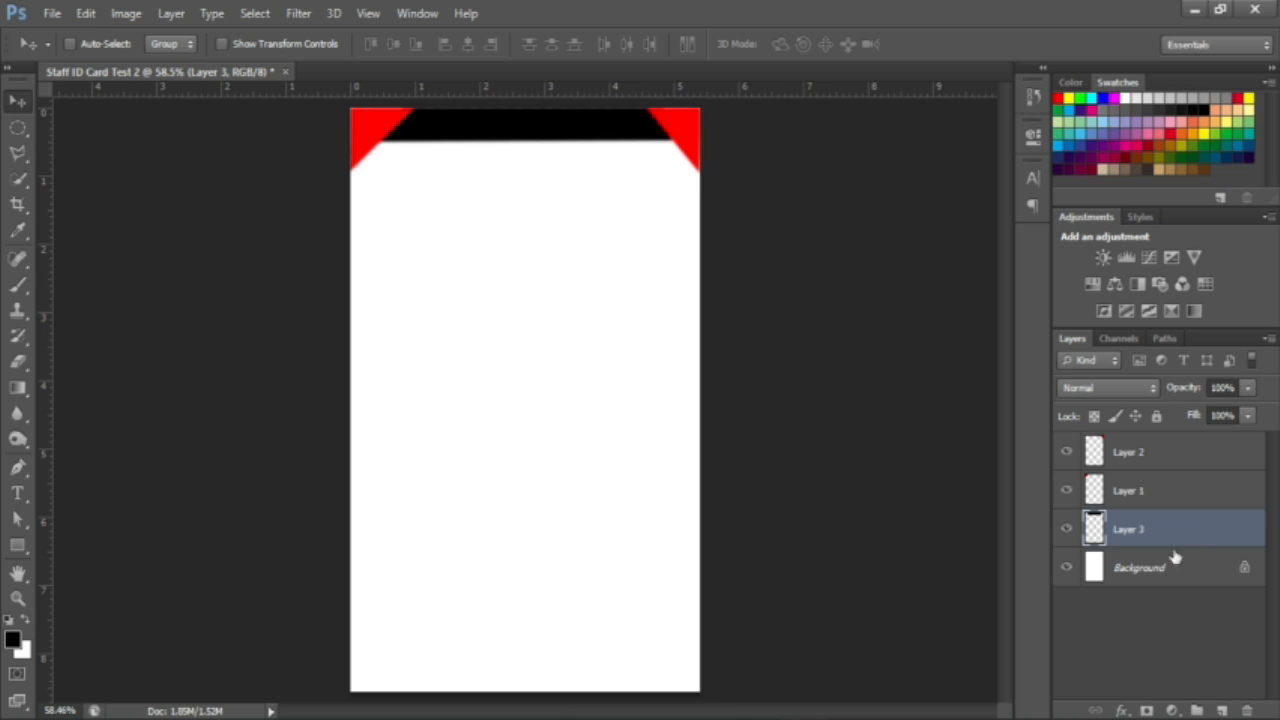
pyautogui.keyDown('shift'); pyautogui.click(1175, 463); pyautogui.keyUp('shift')
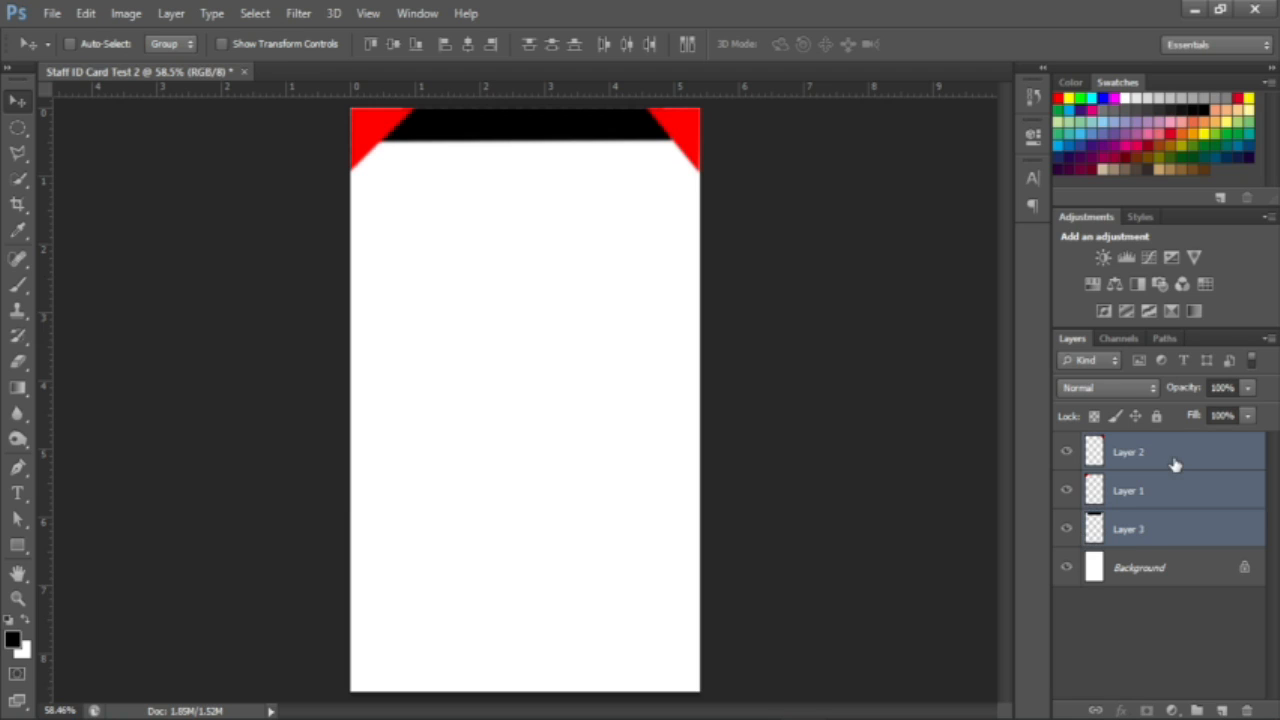
pyautogui.hotkey('ctrl', 'g')
pyautogui.hotkey('ctrl', 'shift', 'g')
pyautogui.moveTo(1172, 457); pyautogui.dragTo(1199, 710)
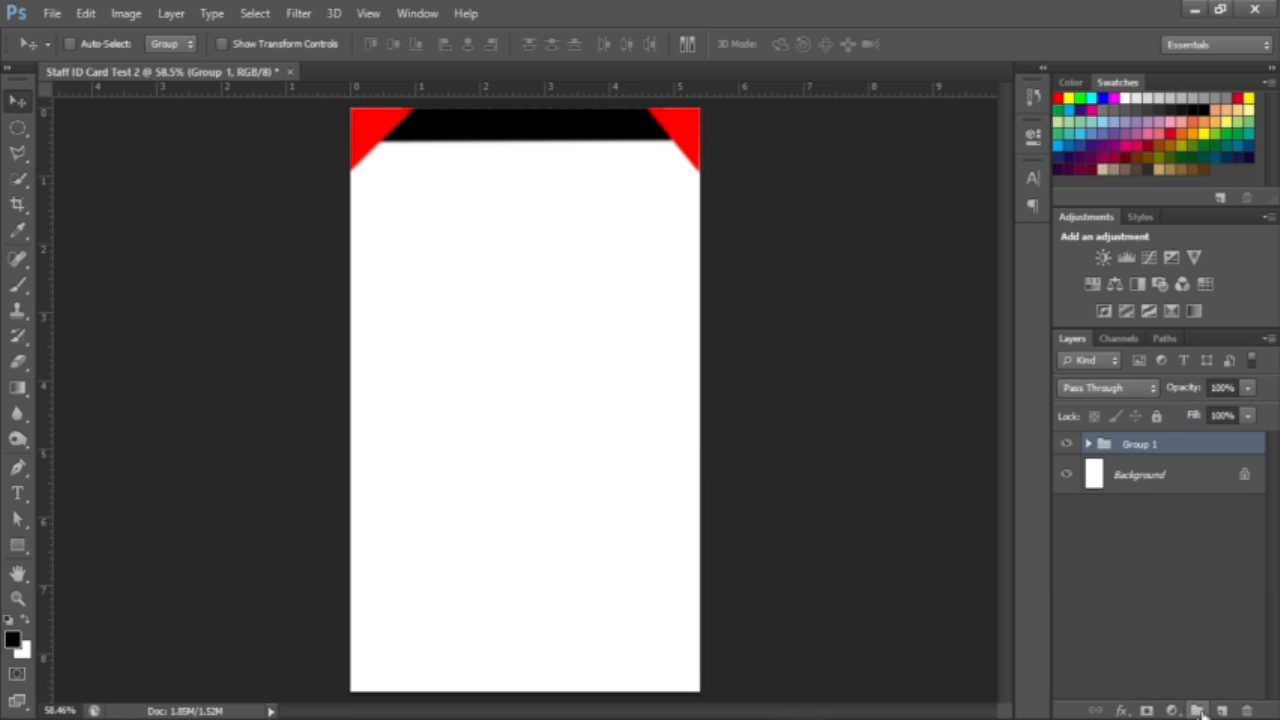
pyautogui.hotkey('ctrl', 'j')
# Step: Drag Group 1 copy to the bottom, flip it vertically, and nudge it flush with the edge
pyautogui.moveTo(508, 193); pyautogui.dragTo(488, 701)
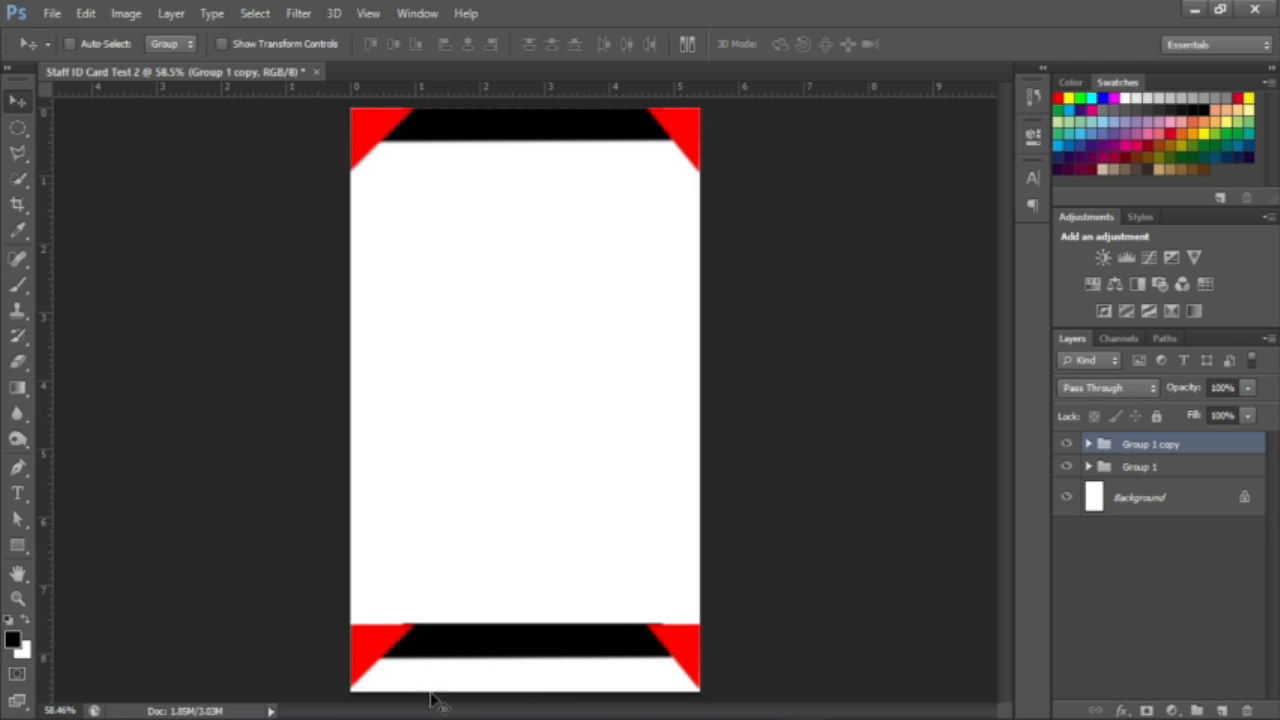
pyautogui.moveTo(527, 719)
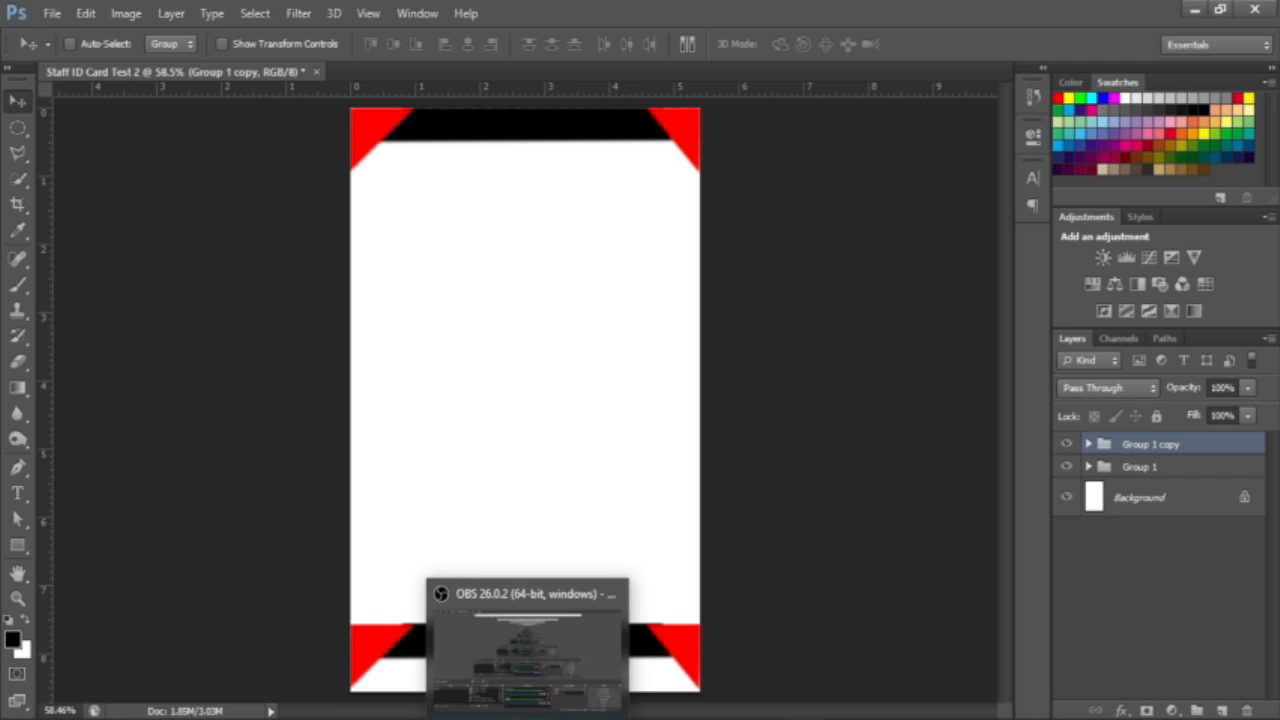
pyautogui.hotkey('ctrl', 't')
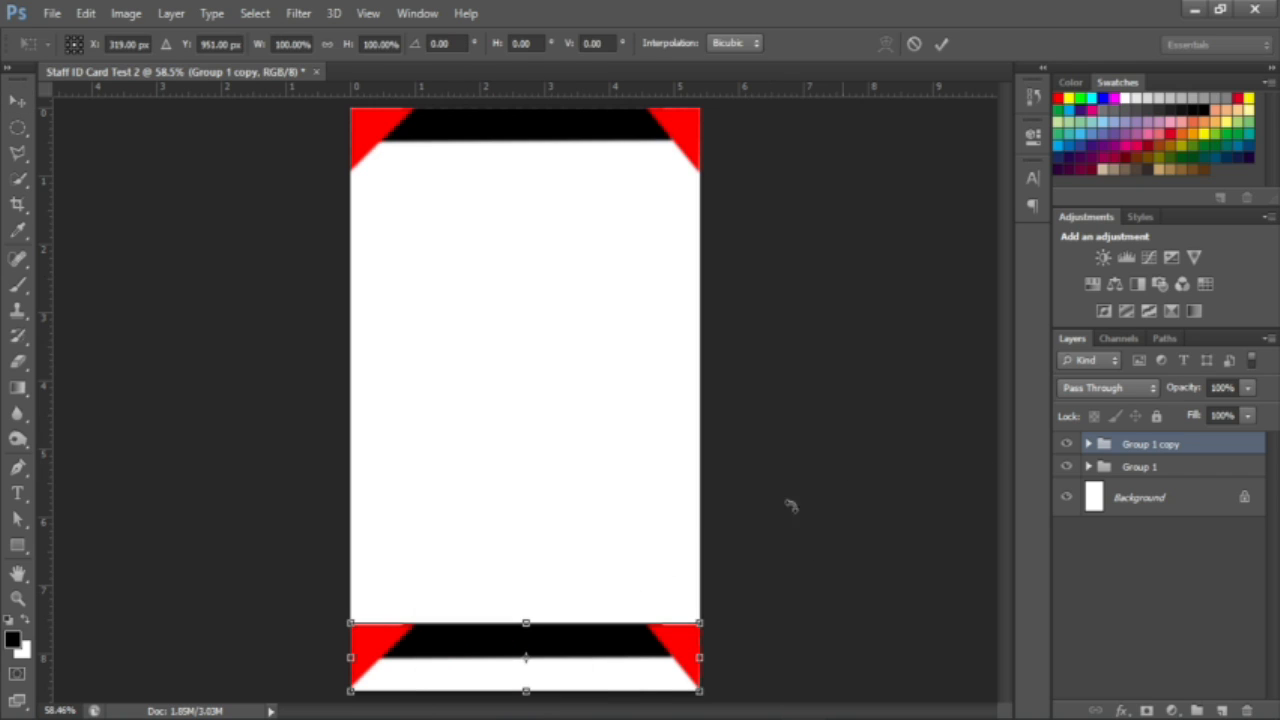
pyautogui.rightClick(645, 645)
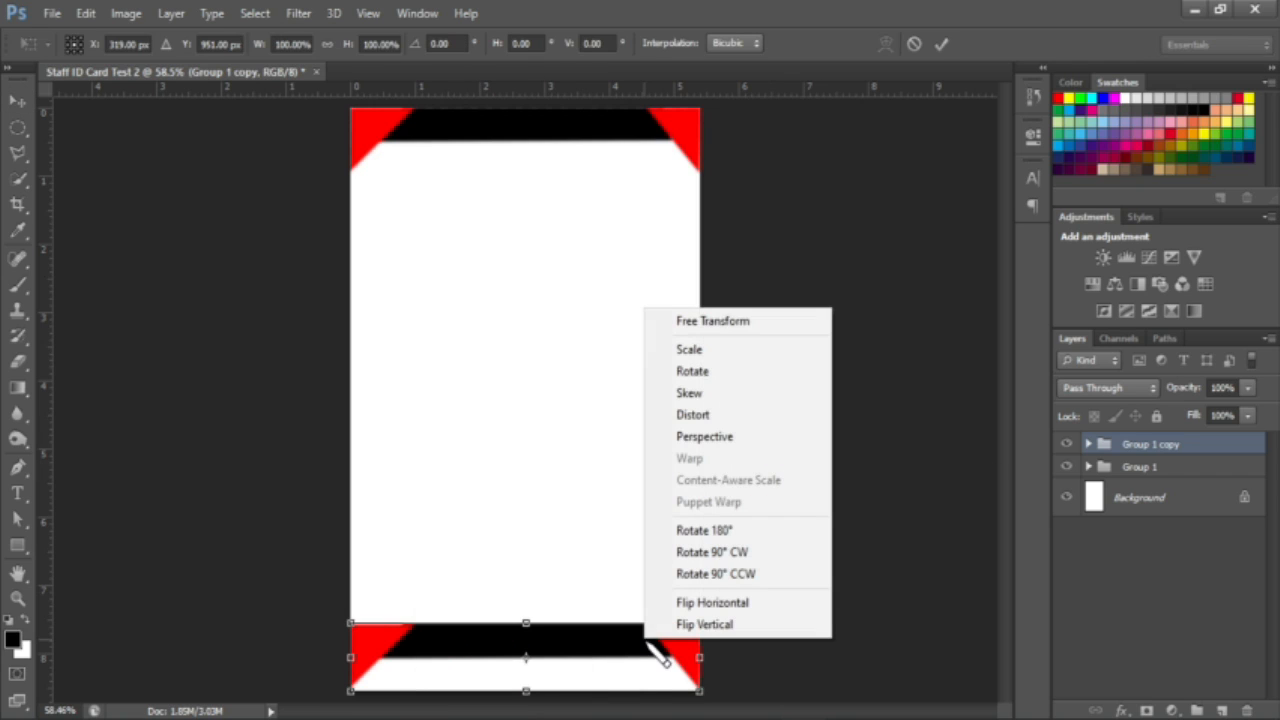
pyautogui.click(718, 628)
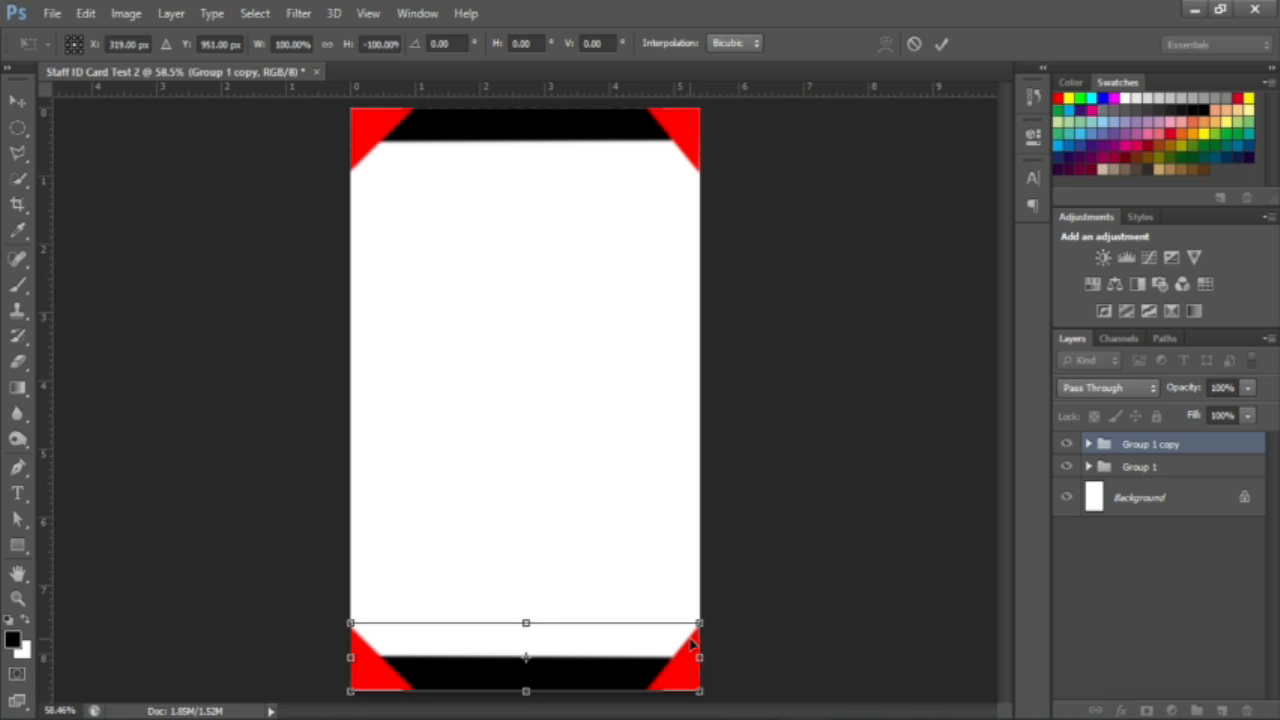
pyautogui.click(942, 44)
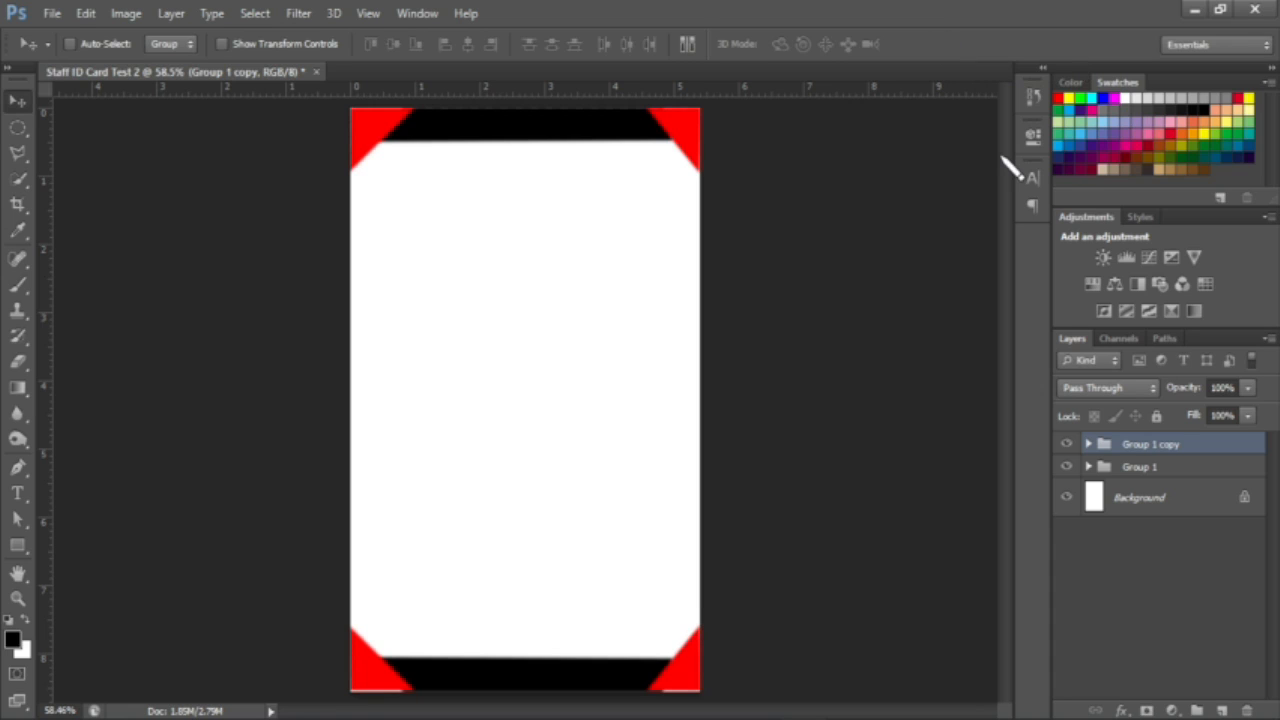
pyautogui.press('Down')
pyautogui.press('Down')
pyautogui.press('Down')
pyautogui.press('Down')
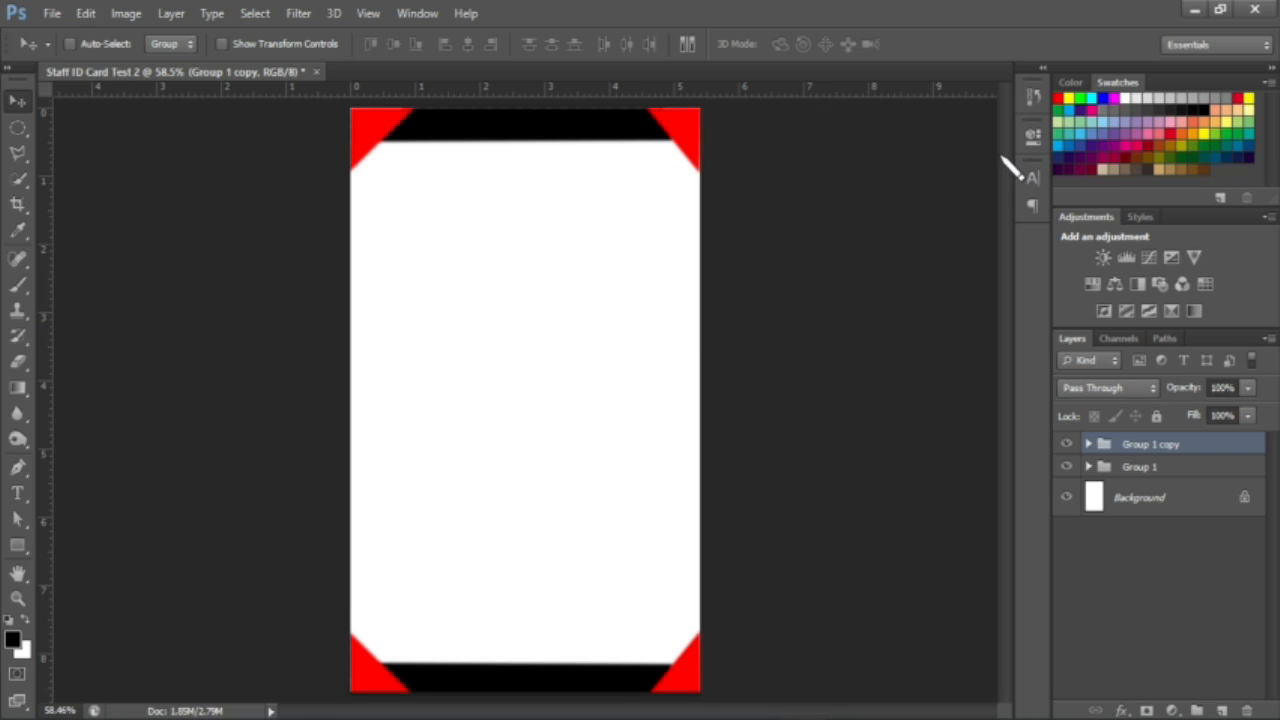
# Step: Draw a Shift-constrained circle with the Ellipse Tool below the top band
pyautogui.click(19, 547)
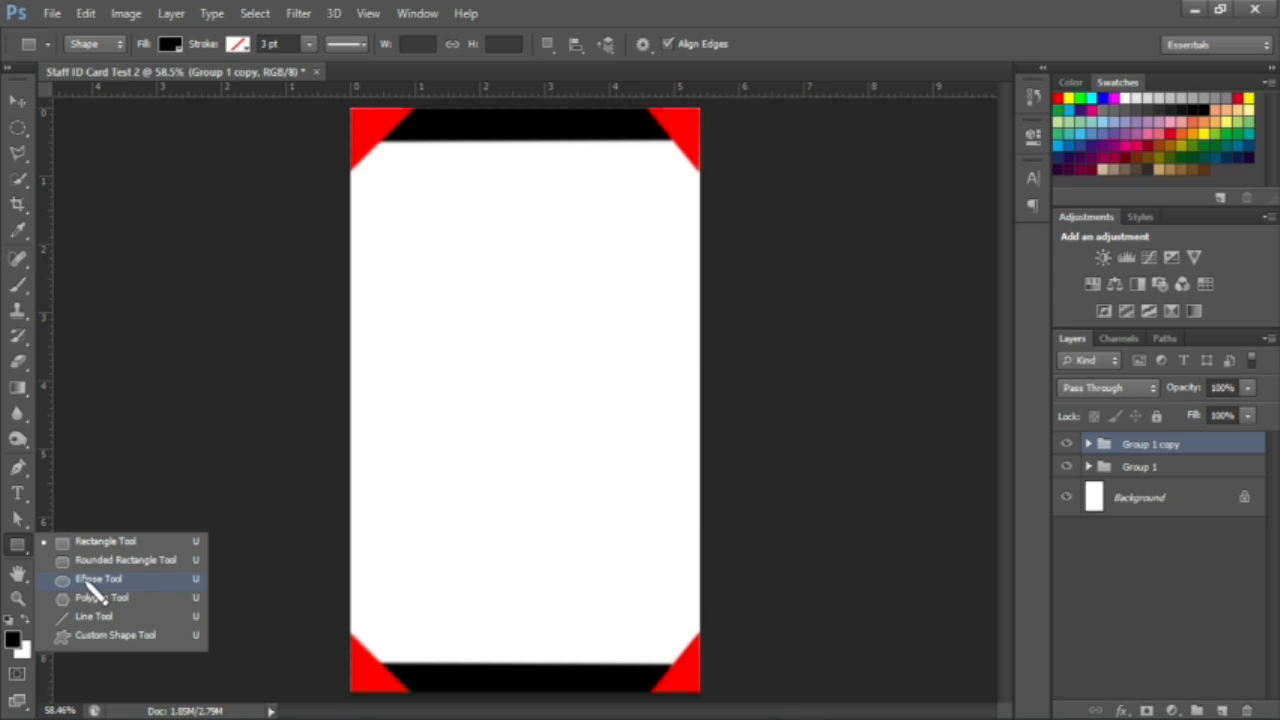
pyautogui.click(90, 580)
pyautogui.moveTo(459, 222); pyautogui.dragTo(605, 391)
pyautogui.press('shift')
pyautogui.moveTo(605, 391); pyautogui.dragTo(616, 408)
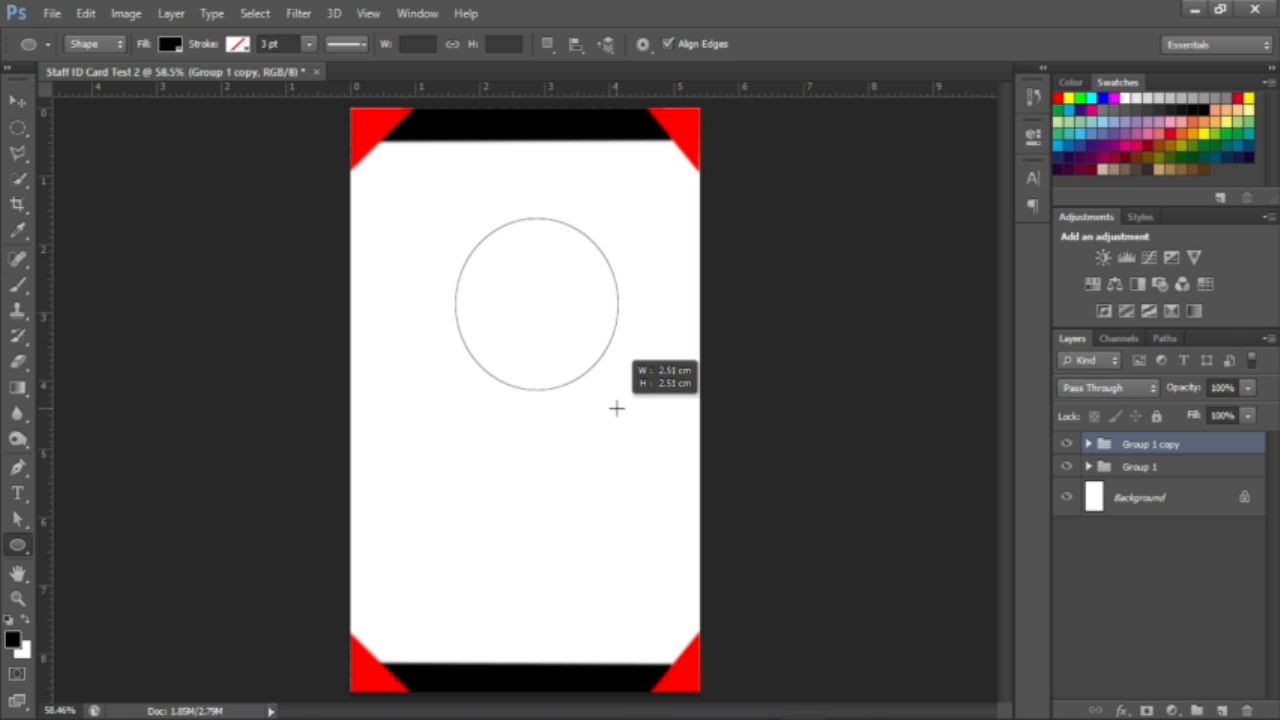
pyautogui.moveTo(616, 408); pyautogui.dragTo(625, 404)
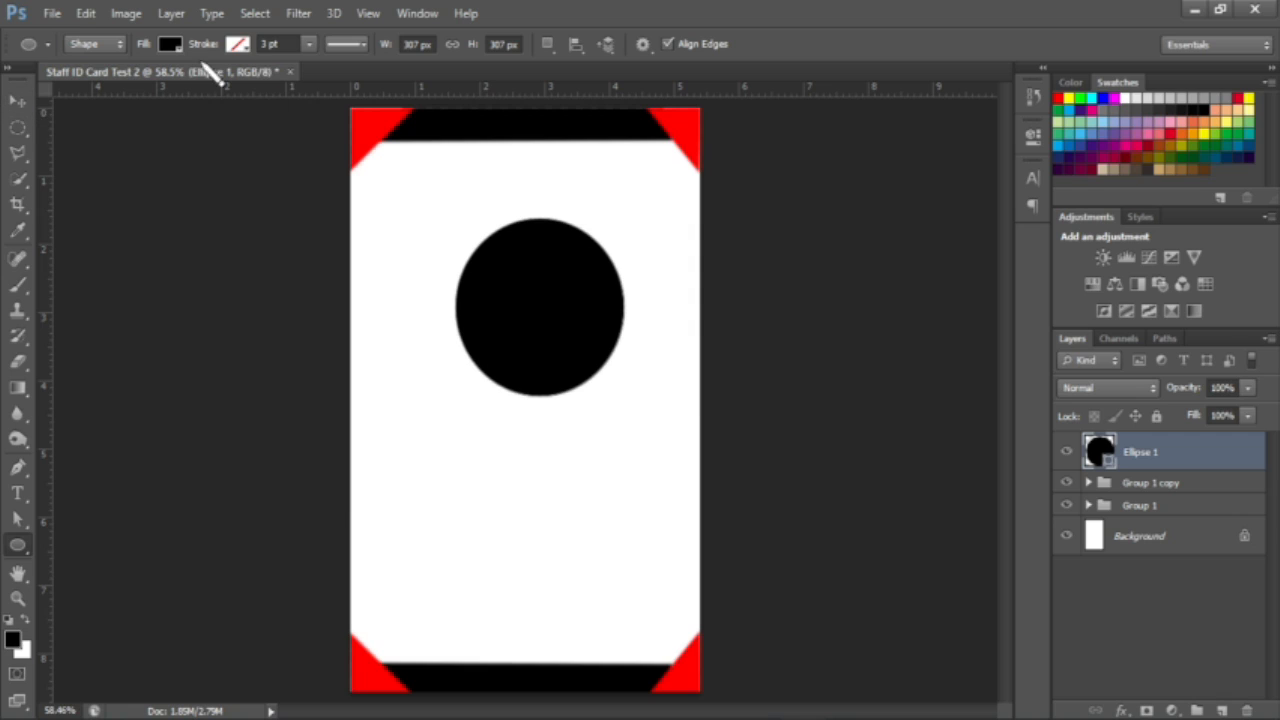
# Step: Set the circle's fill to No Color and its stroke to black
pyautogui.click(172, 47)
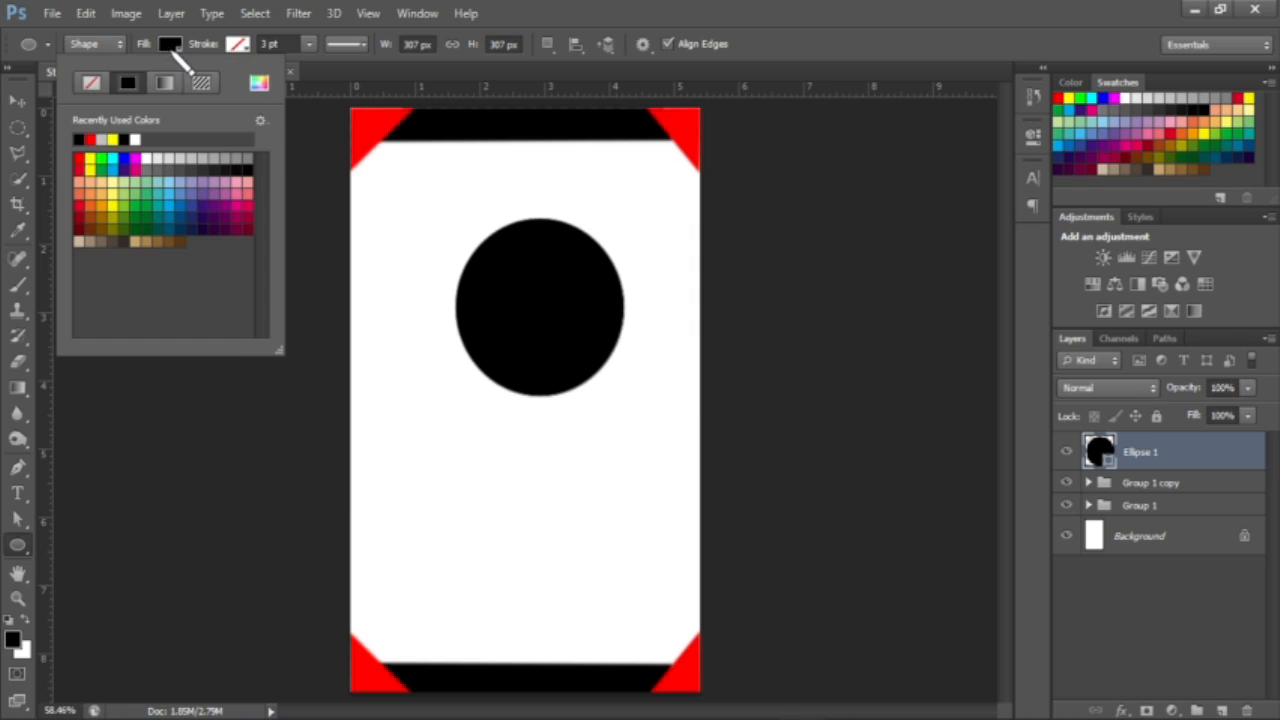
pyautogui.click(92, 84)
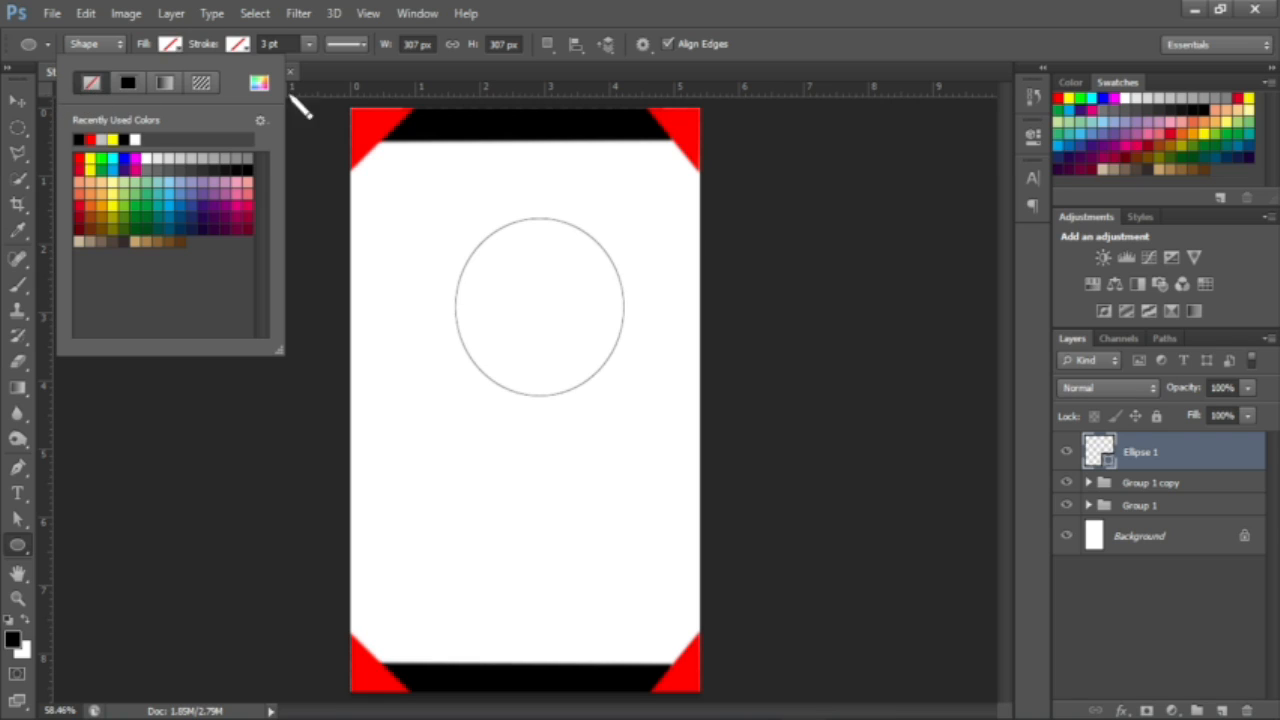
pyautogui.click(249, 50)
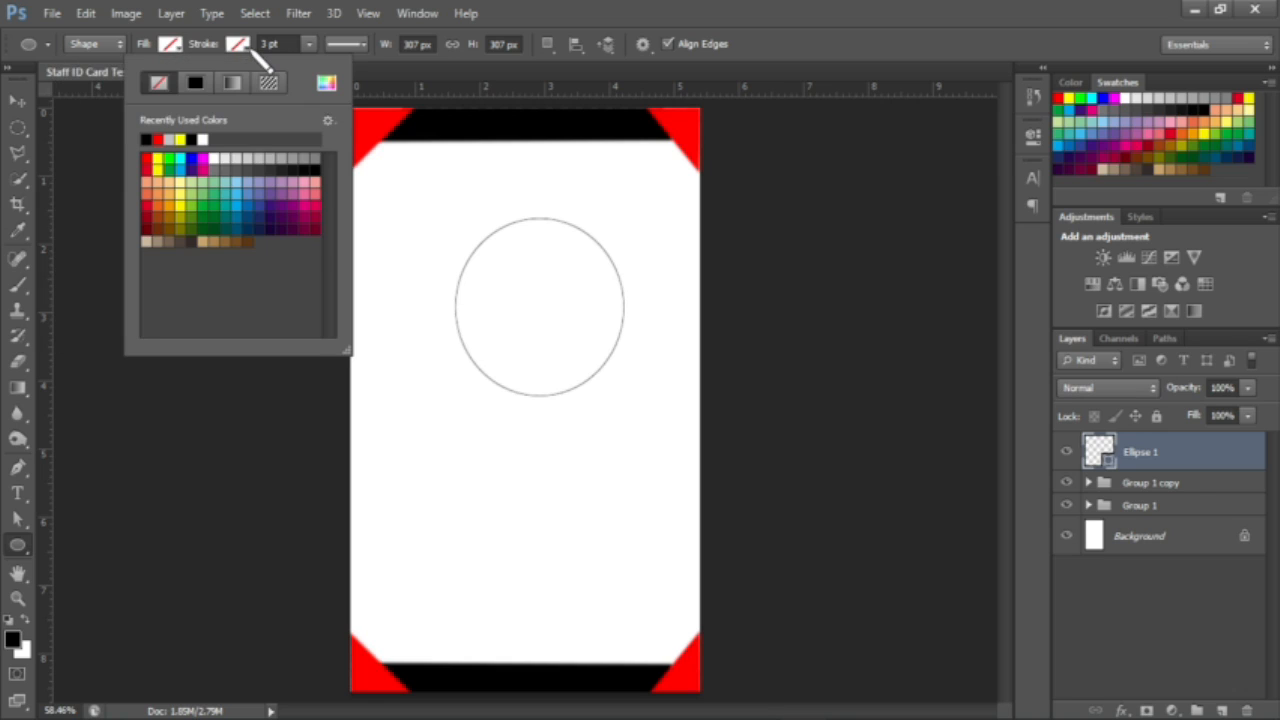
pyautogui.click(147, 138)
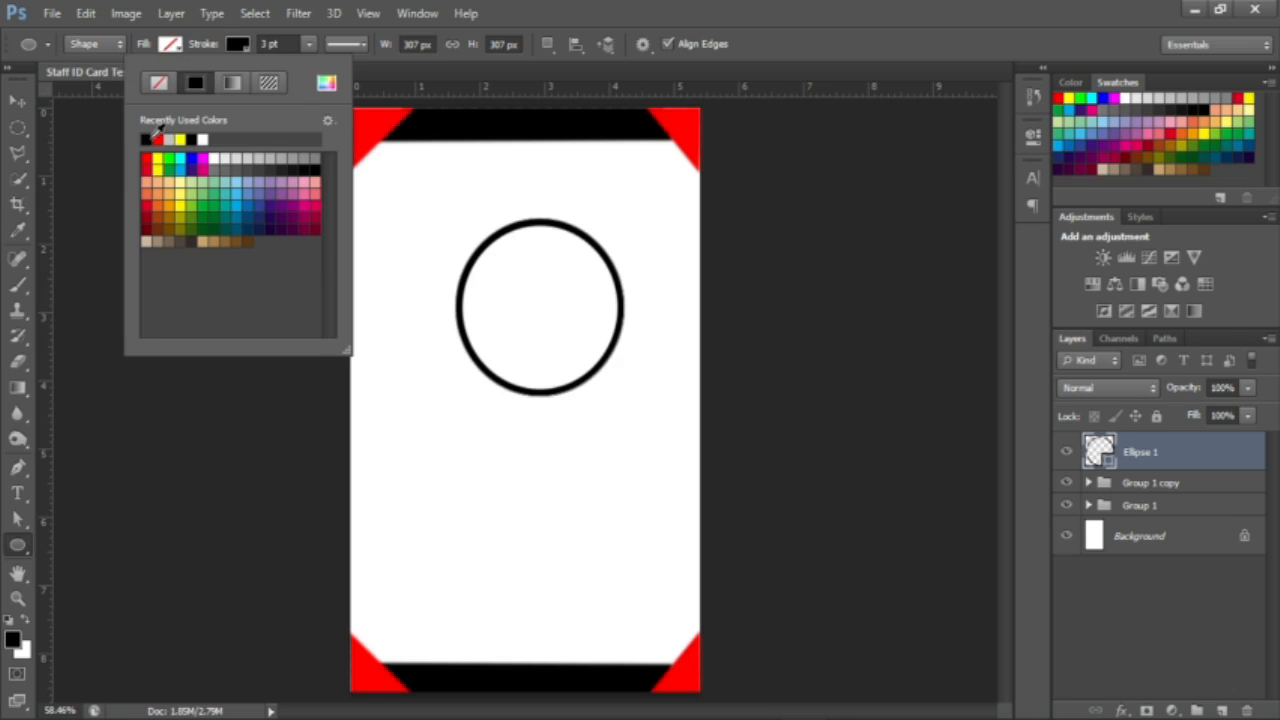
# Step: Shift the circle slightly down and left with the Move tool
pyautogui.click(18, 101)
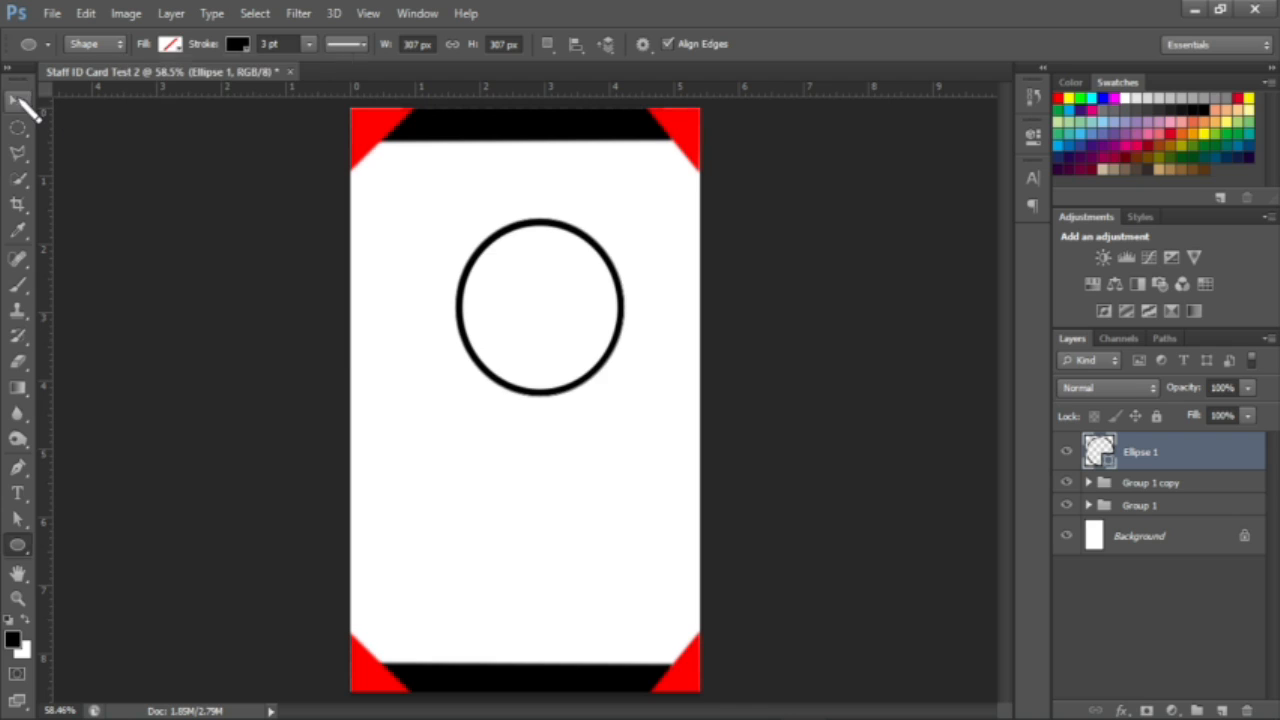
pyautogui.moveTo(572, 410); pyautogui.dragTo(575, 419)
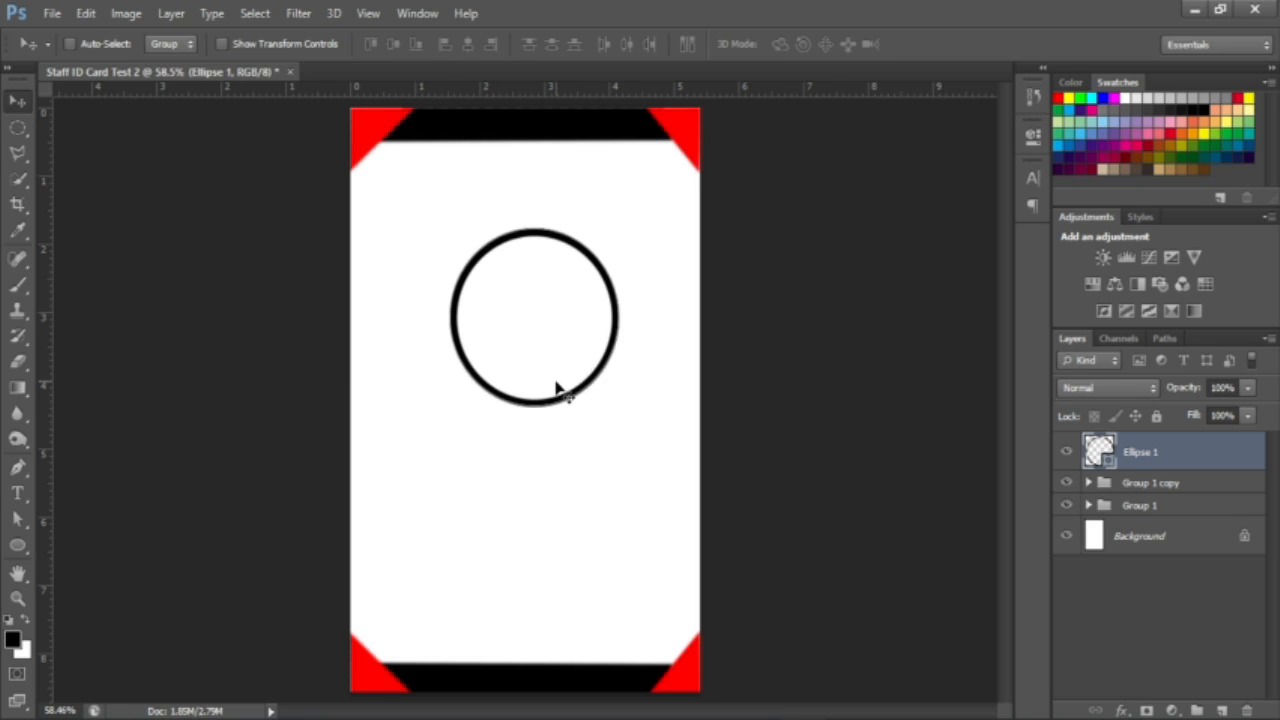
pyautogui.press('Left')
pyautogui.press('Left')
pyautogui.press('Left')
pyautogui.press('Left')
pyautogui.press('Left')
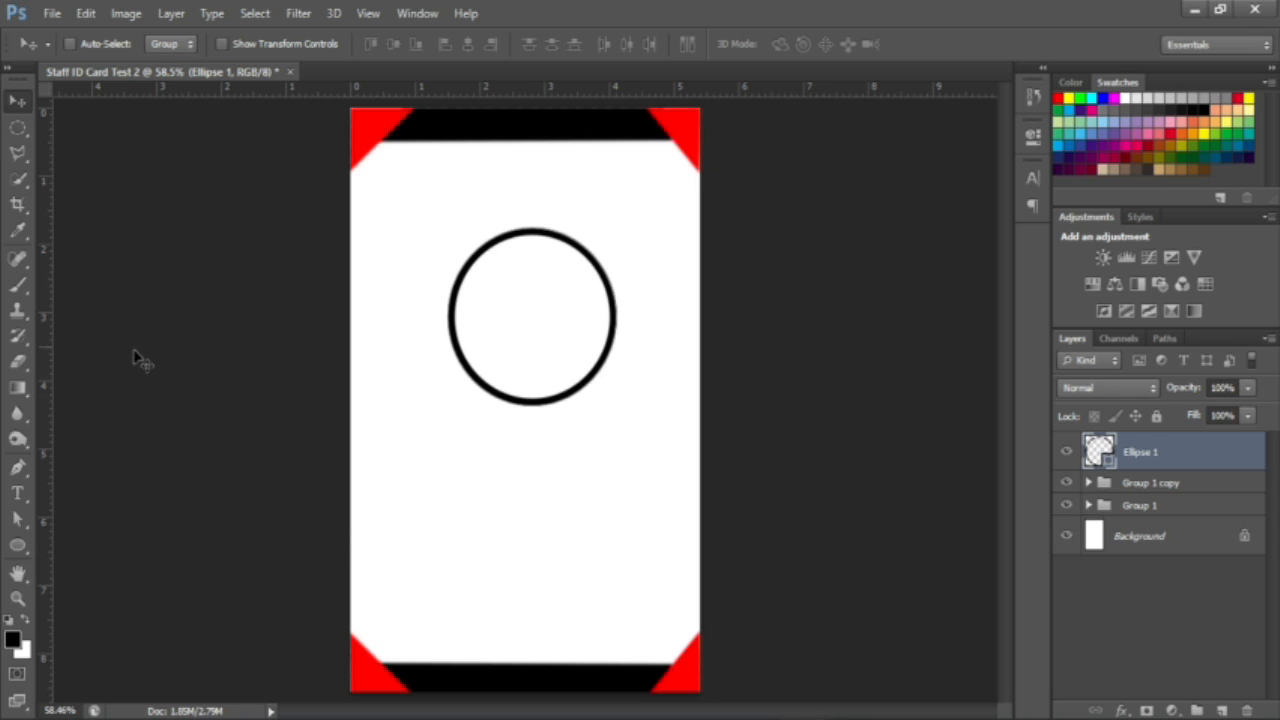
# Step: Type the staff member's name below the circle, fix typos, and size it to 12 pt
pyautogui.click(16, 495)
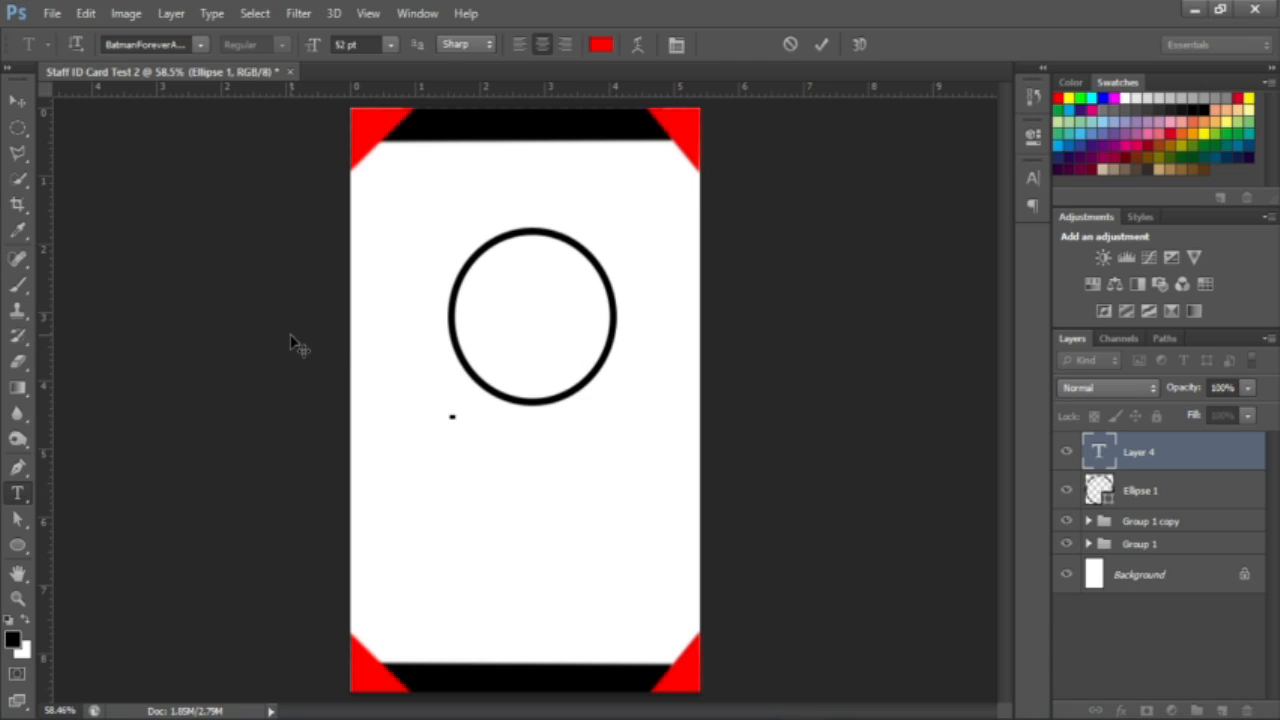
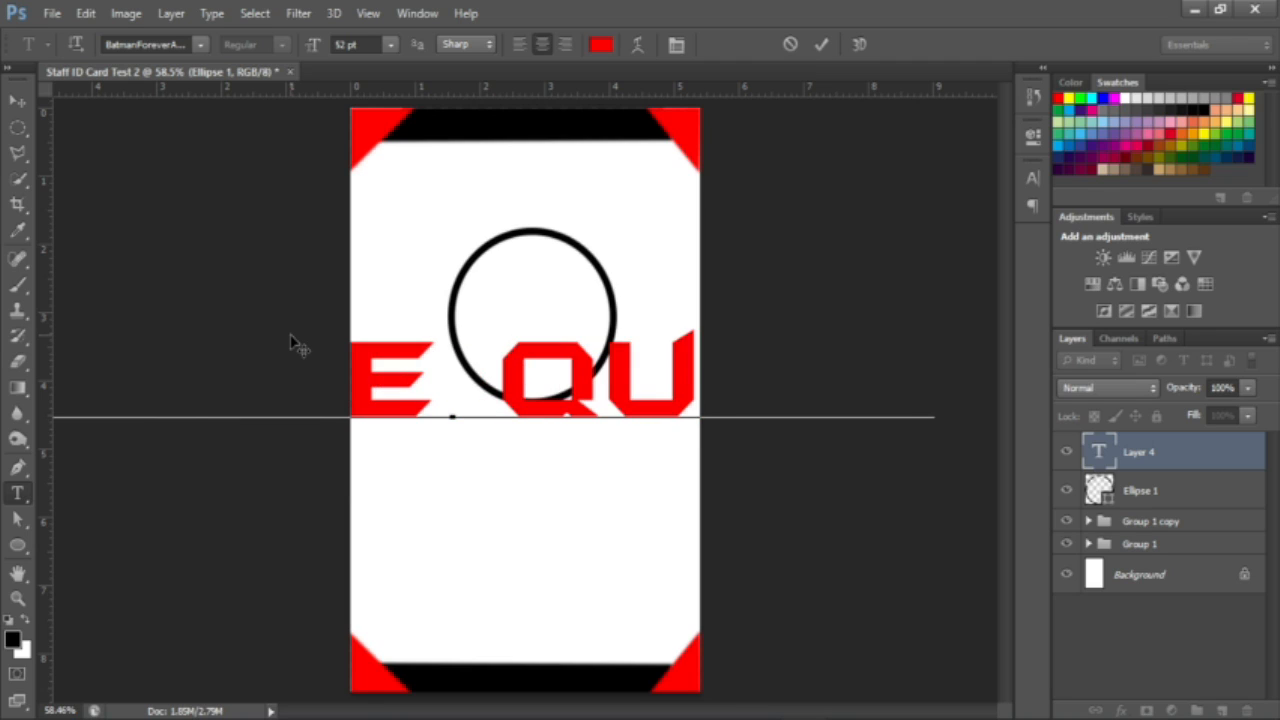
pyautogui.hotkey('ctrl', 'a')
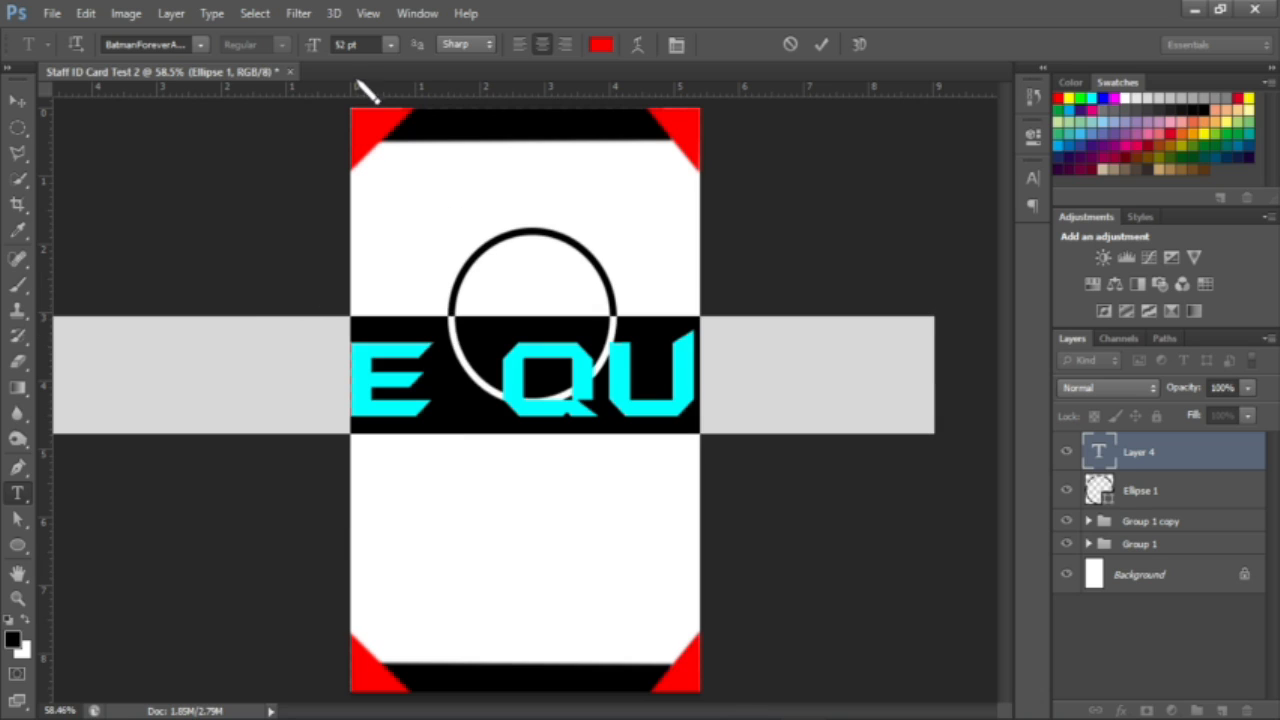
pyautogui.moveTo(314, 45); pyautogui.dragTo(280, 51)
pyautogui.moveTo(485, 497); pyautogui.dragTo(563, 523)
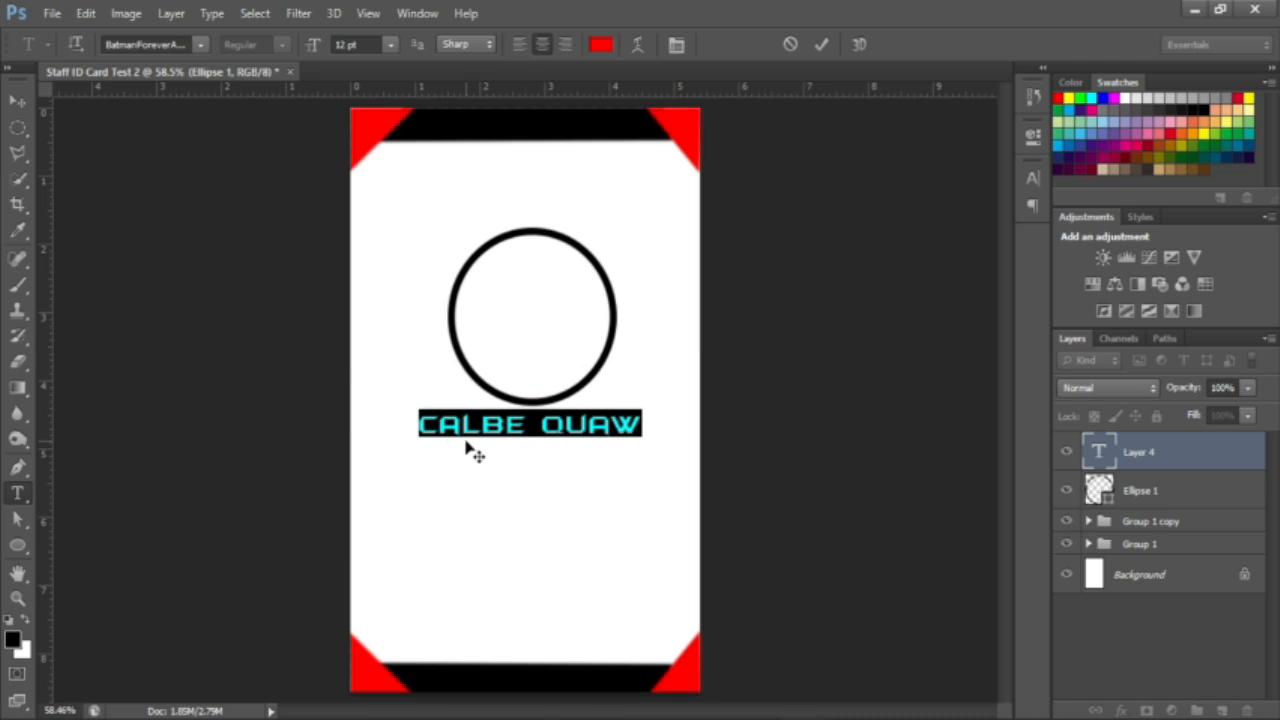
# Step: Set the name text in Bookman Old Style with All Caps turned on
pyautogui.click(133, 45)
pyautogui.write('Bookman Old St')
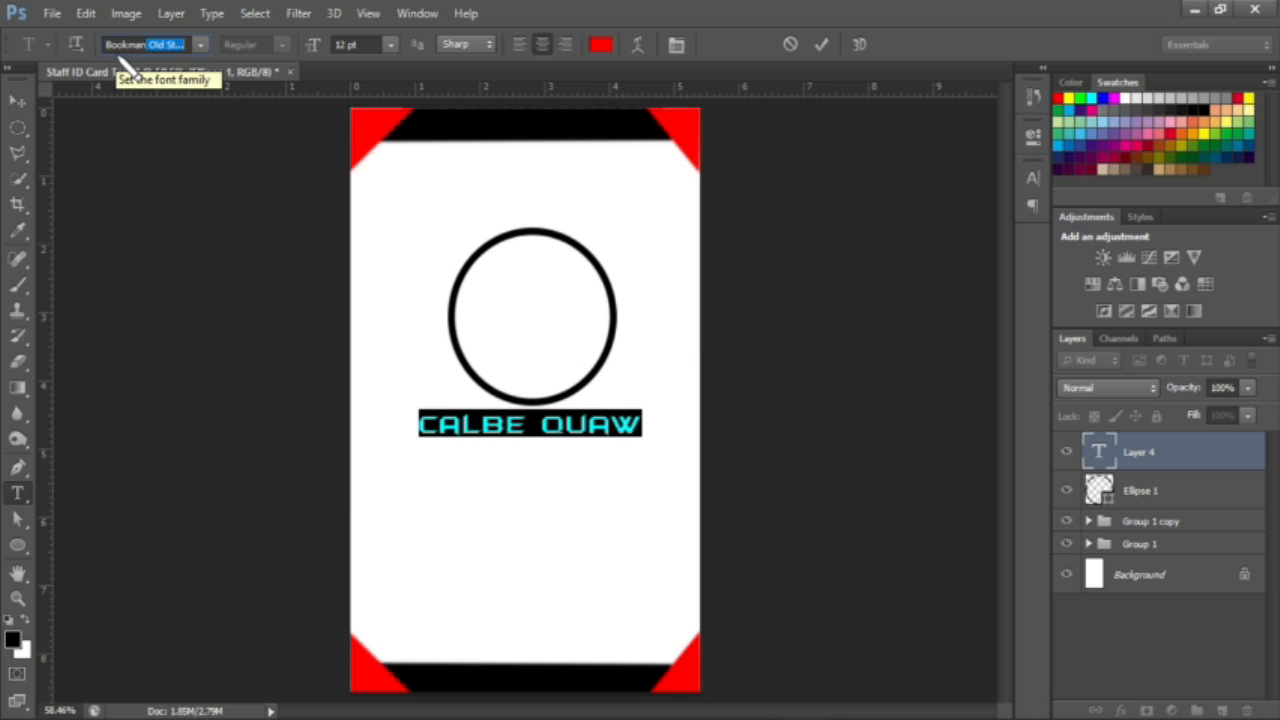
pyautogui.press('Return')
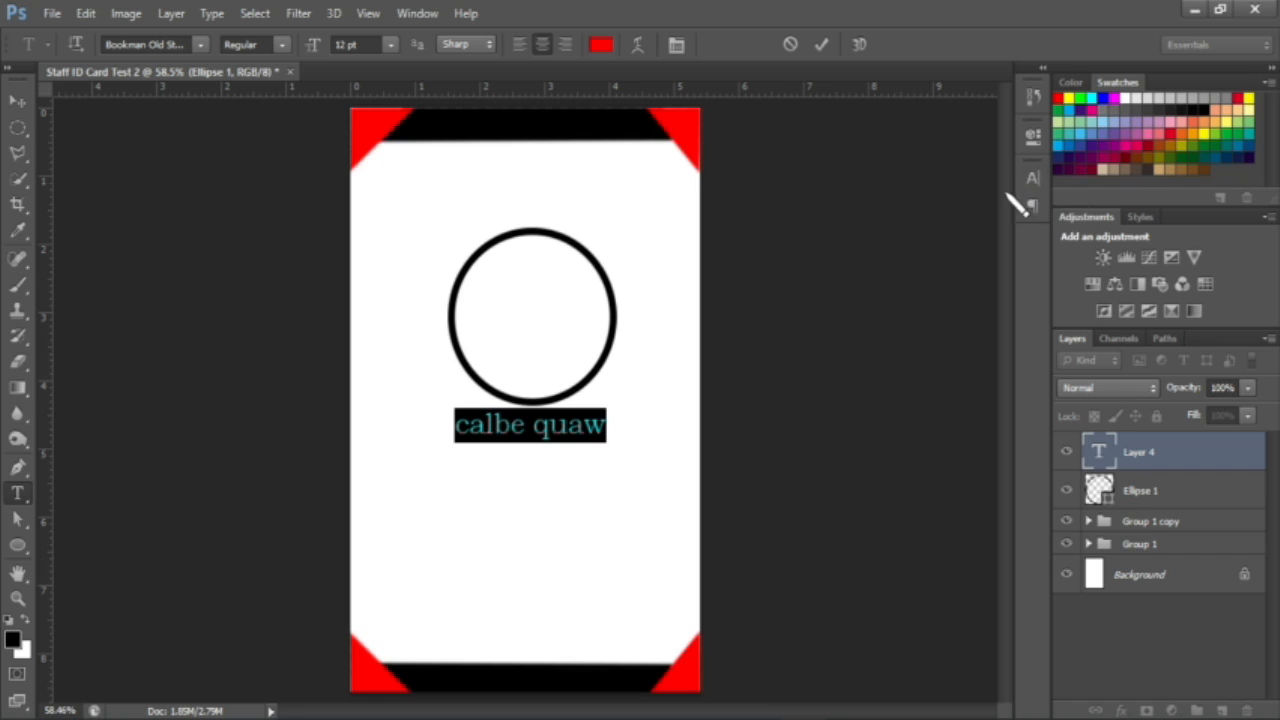
pyautogui.click(676, 44)
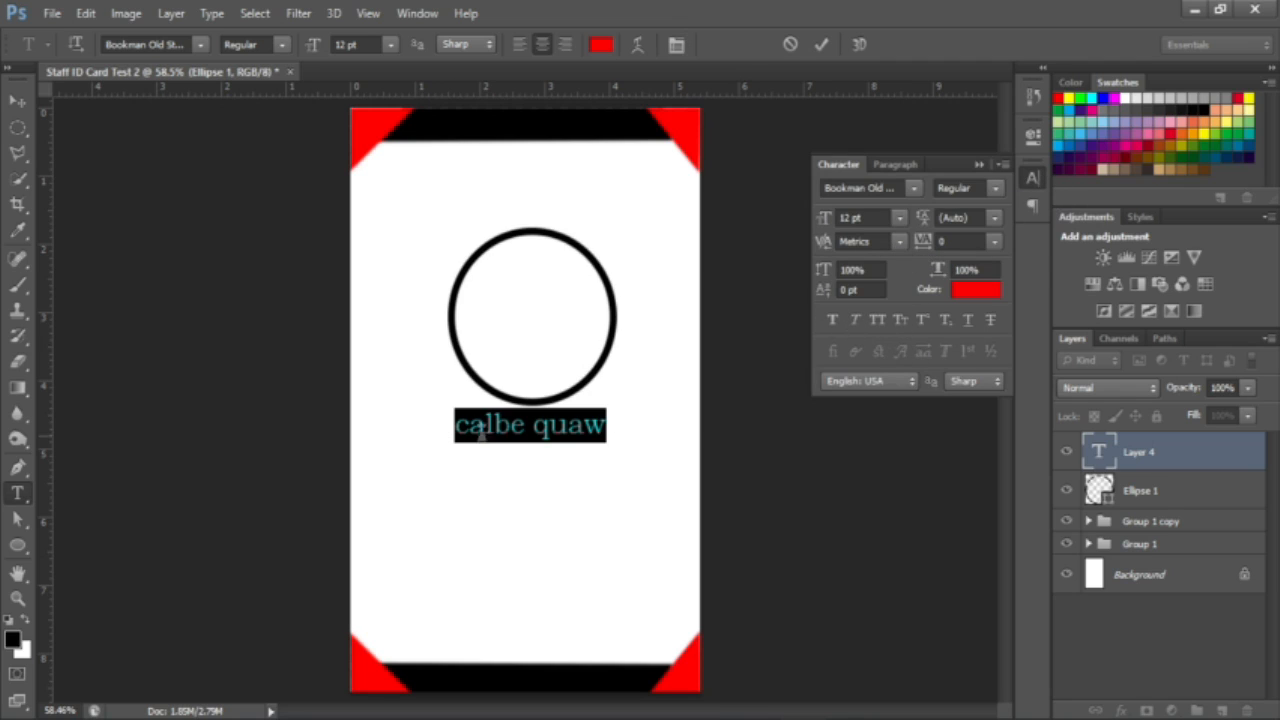
pyautogui.click(879, 320)
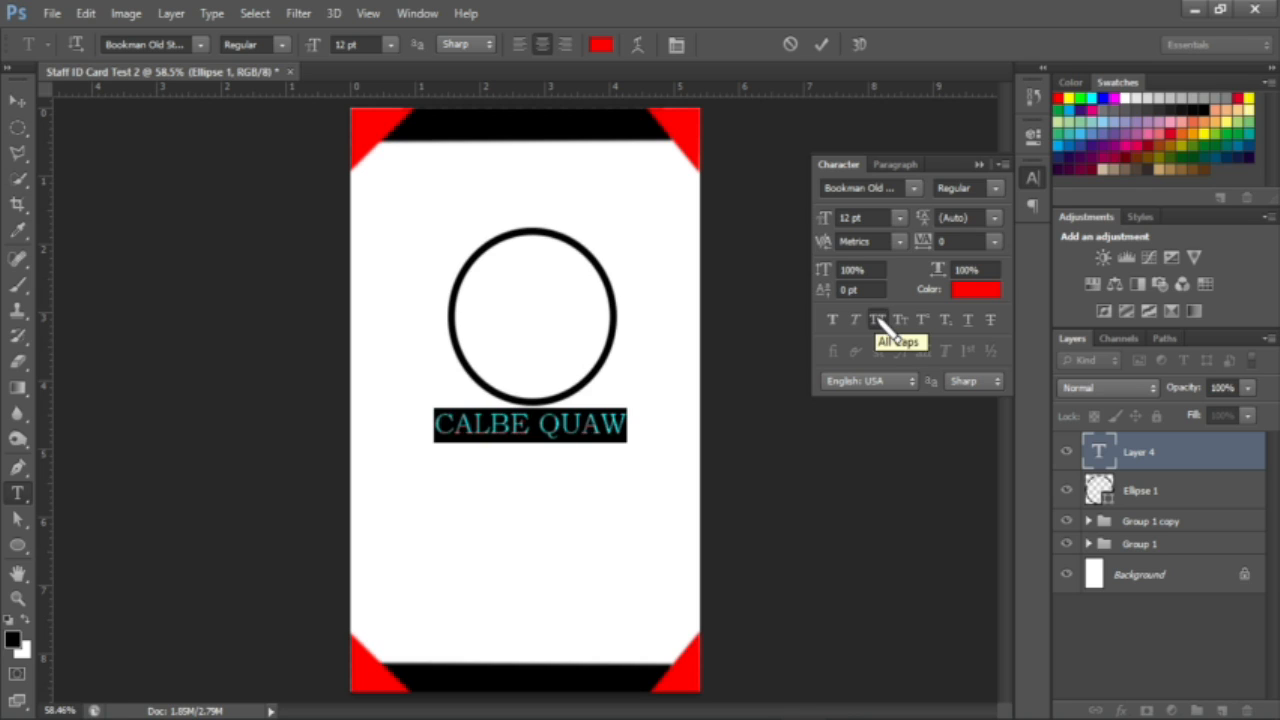
pyautogui.click(979, 165)
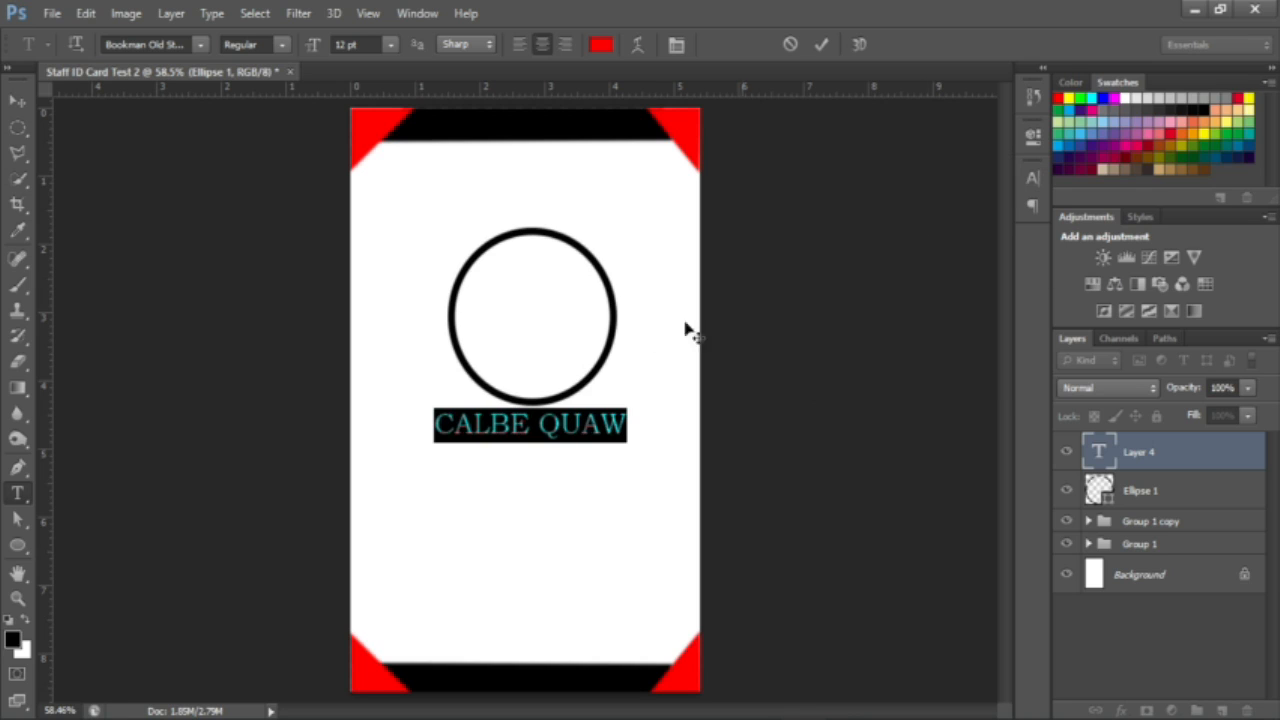
# Step: Correct the misordered letters in the first name
pyautogui.click(527, 424)
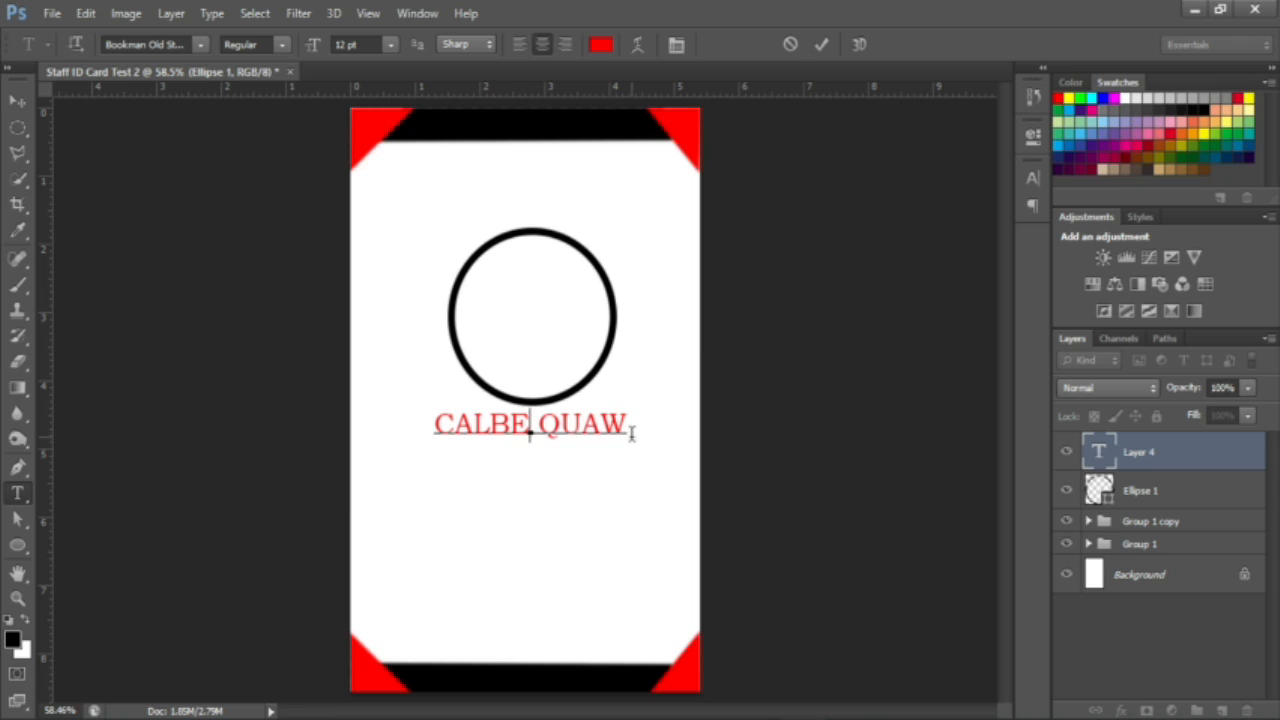
pyautogui.press('BackSpace')
pyautogui.press('BackSpace')
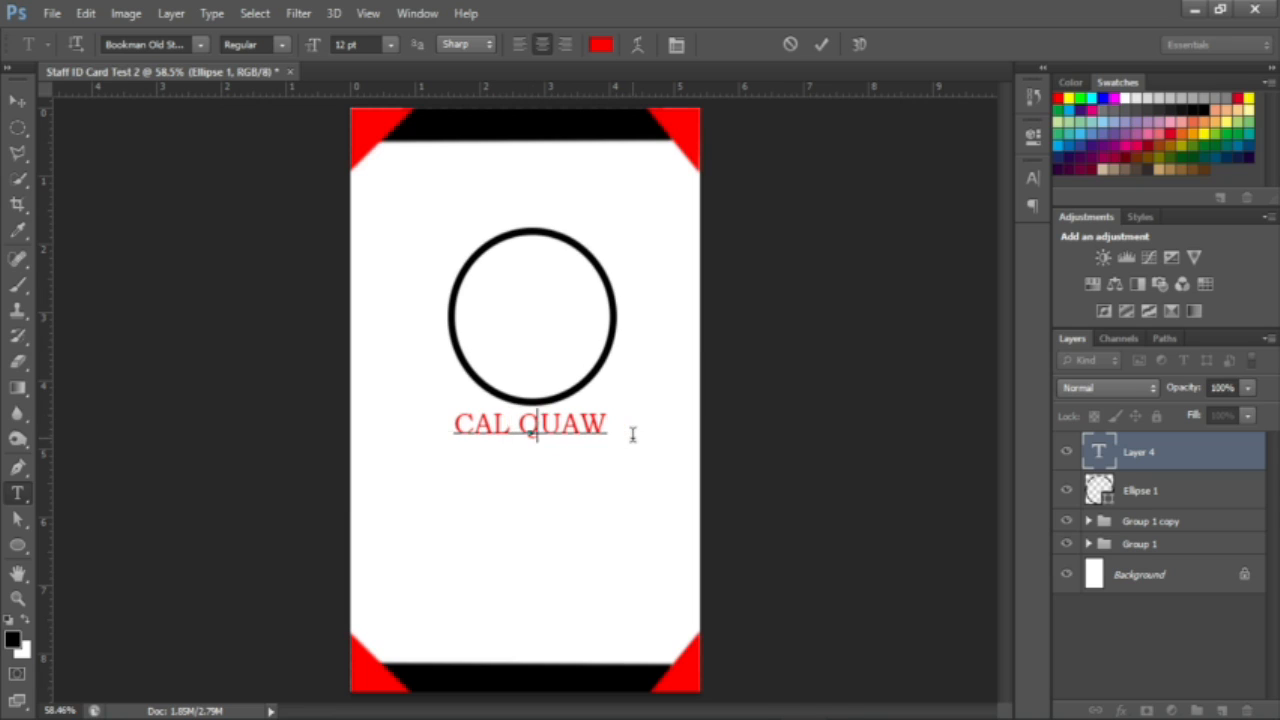
pyautogui.write('LKE')
pyautogui.press('Left')
pyautogui.press('BackSpace')
pyautogui.press('BackSpace')
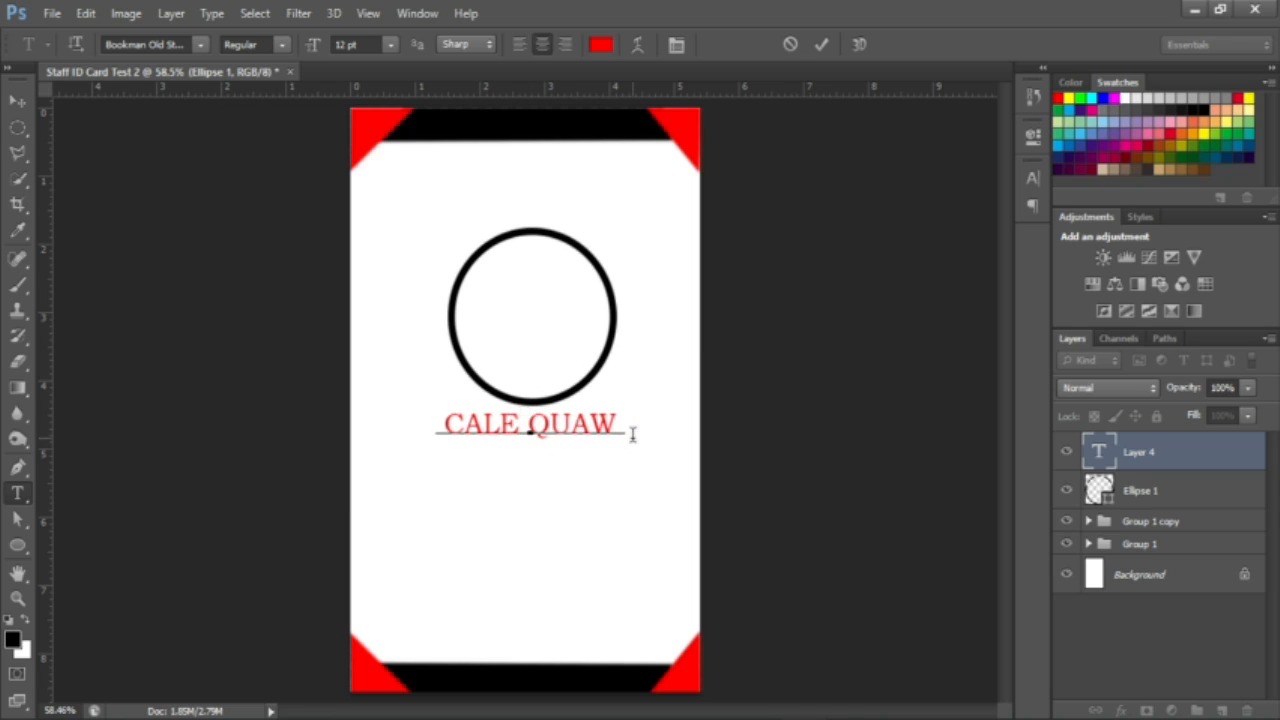
pyautogui.write('B')
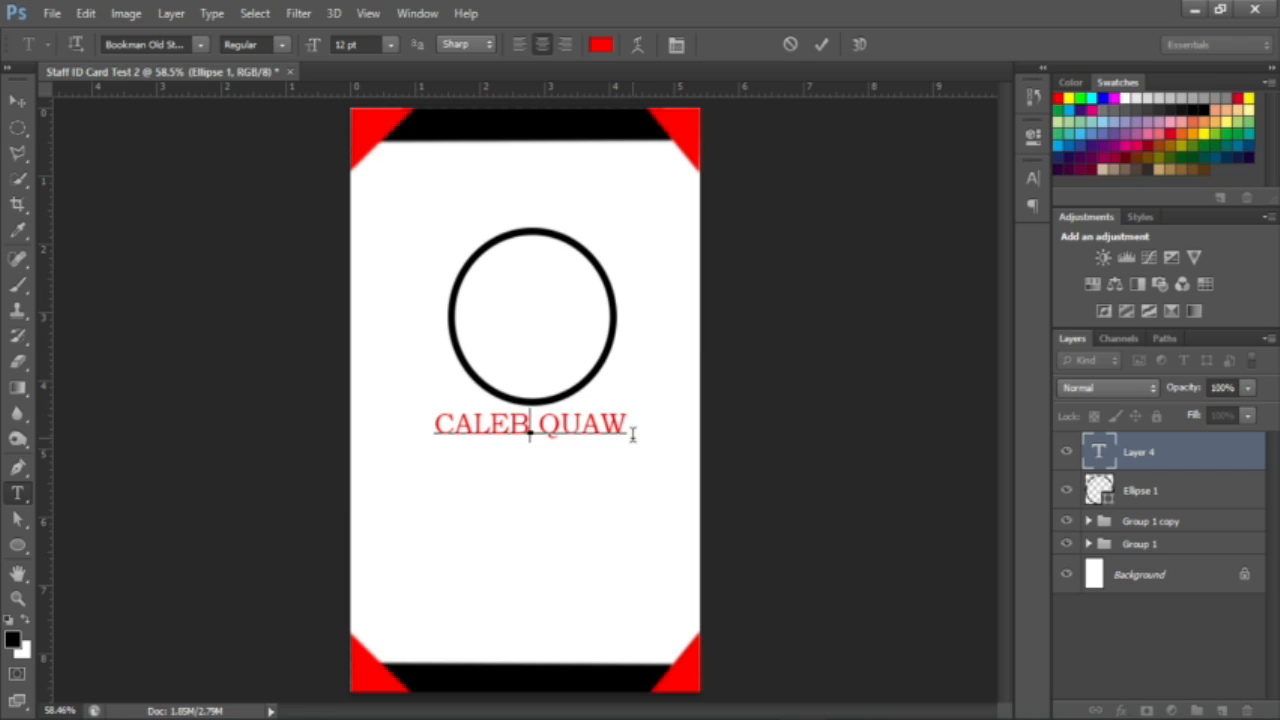
# Step: Commit the corrected name and place a duplicate of it just below the original
pyautogui.hotkey('ctrl', 'Return')
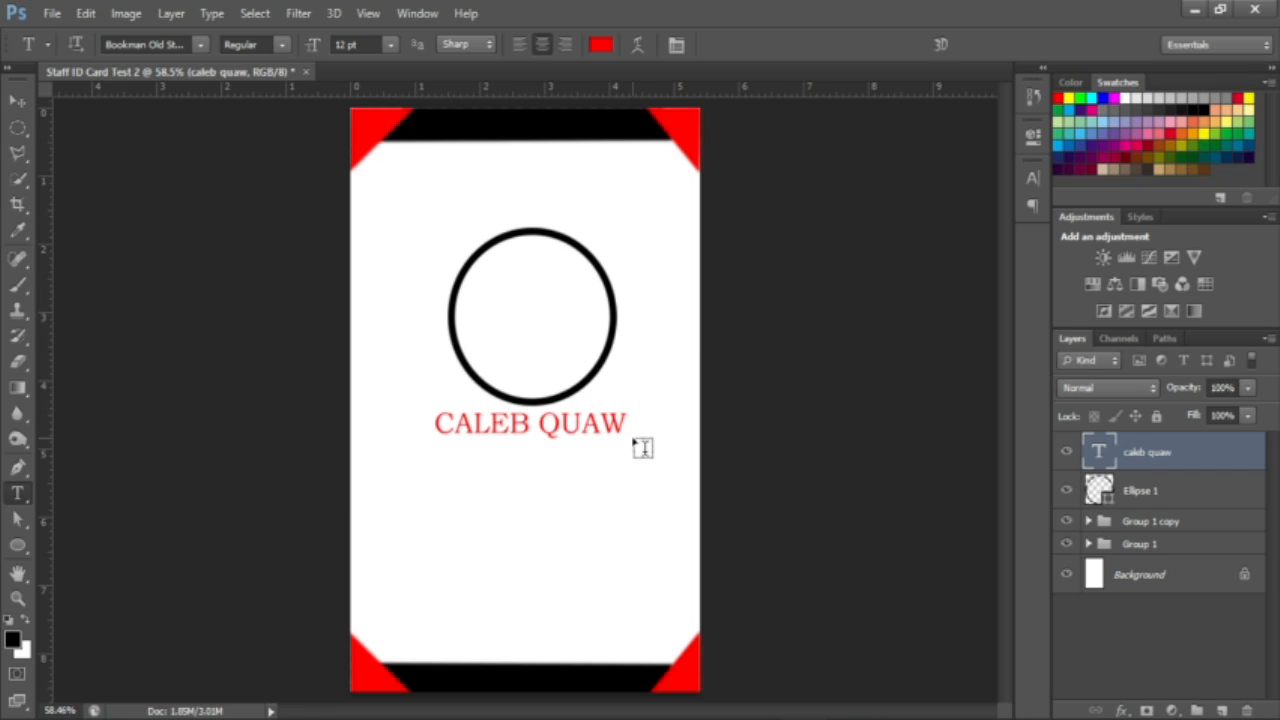
pyautogui.click(17, 101)
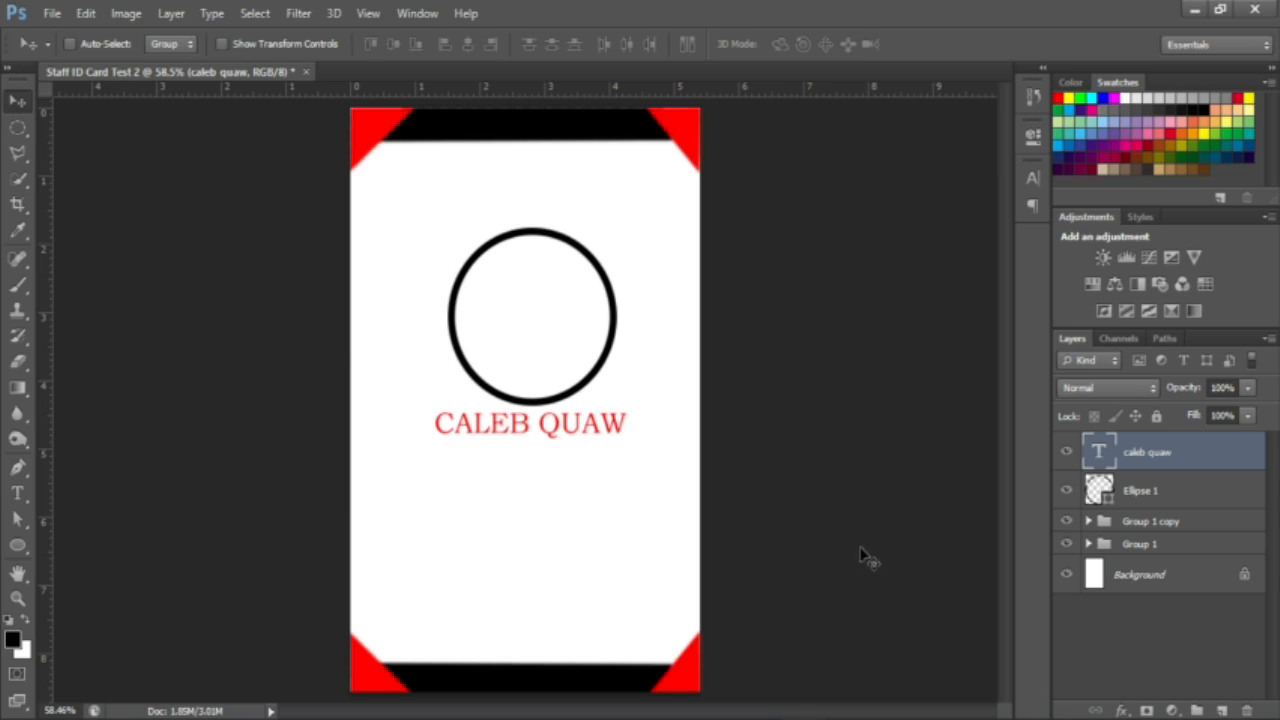
pyautogui.press('Right')
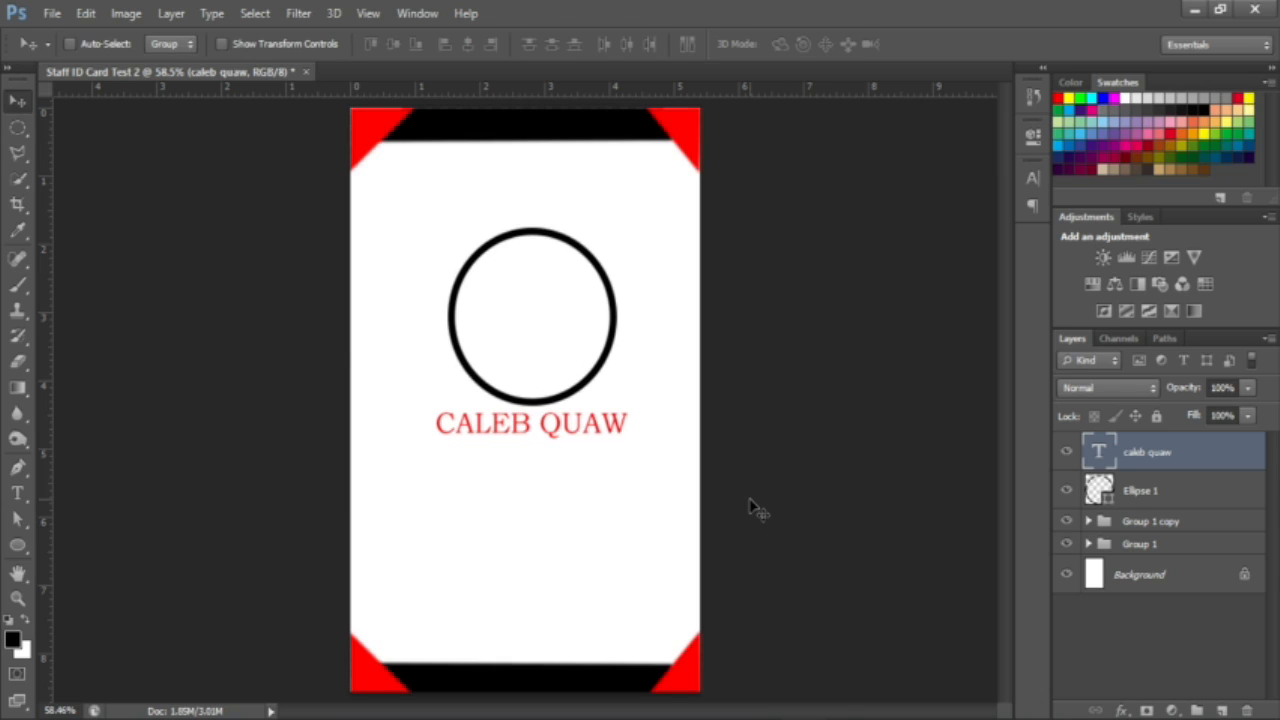
pyautogui.press('Left')
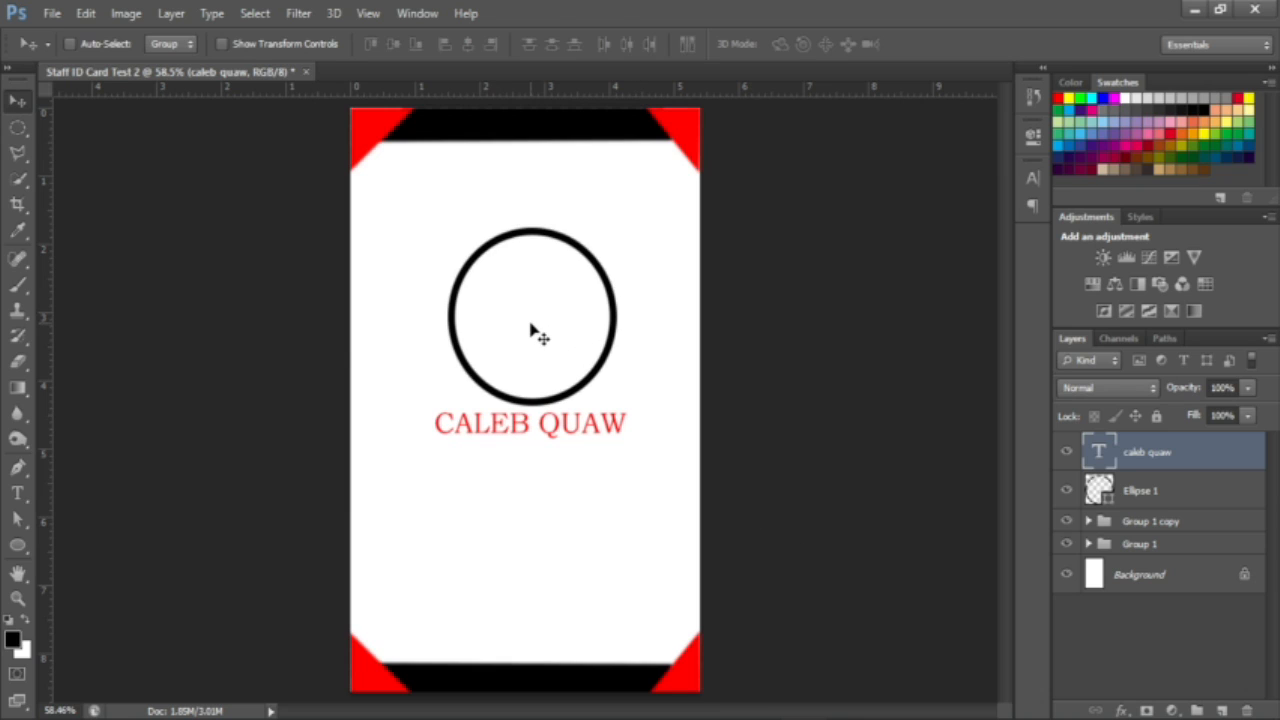
pyautogui.hotkey('ctrl', 'j')
pyautogui.moveTo(571, 457); pyautogui.dragTo(562, 490)
# Step: Scale the copied name text down proportionally to about 62%
pyautogui.hotkey('ctrl', 't')
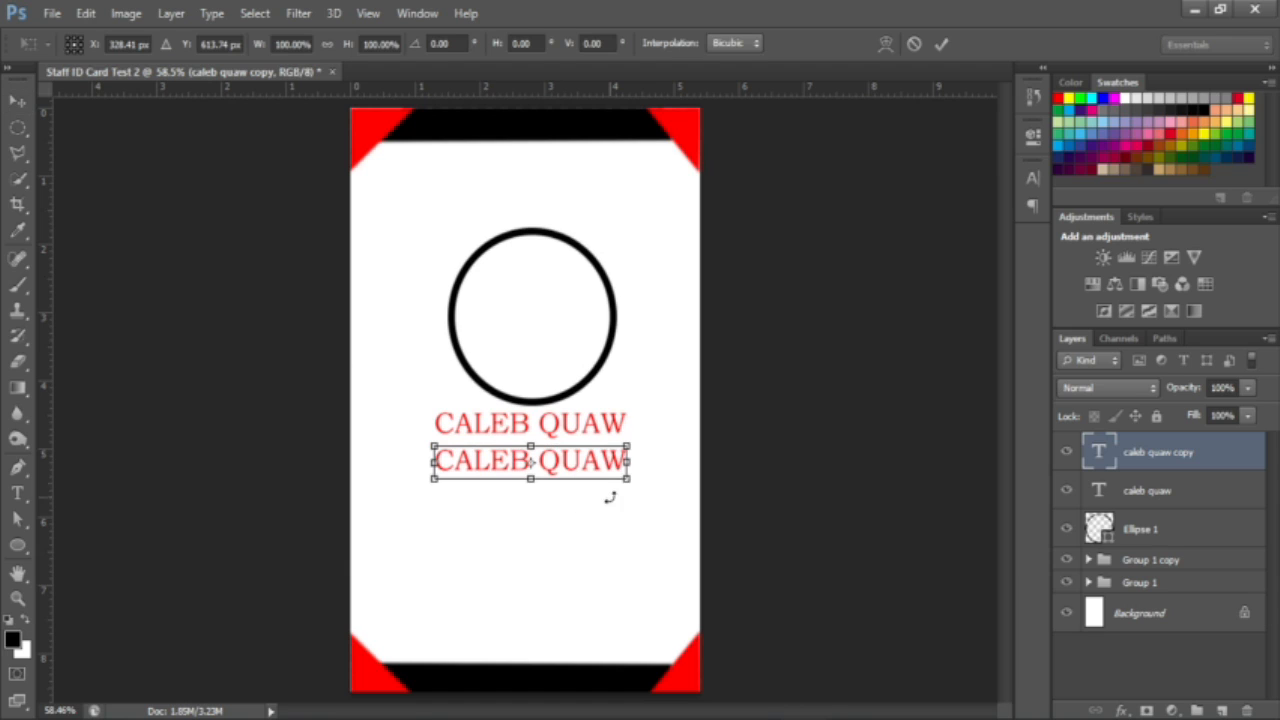
pyautogui.moveTo(631, 484); pyautogui.dragTo(596, 466)
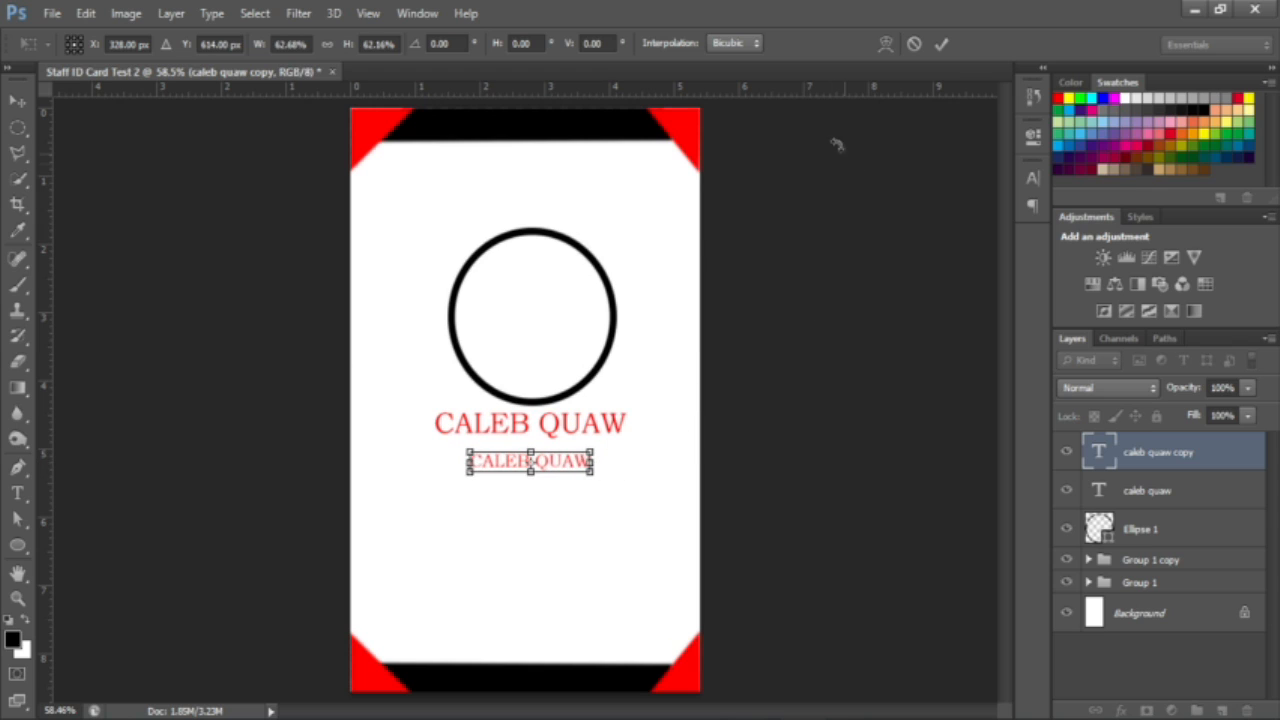
pyautogui.click(941, 44)
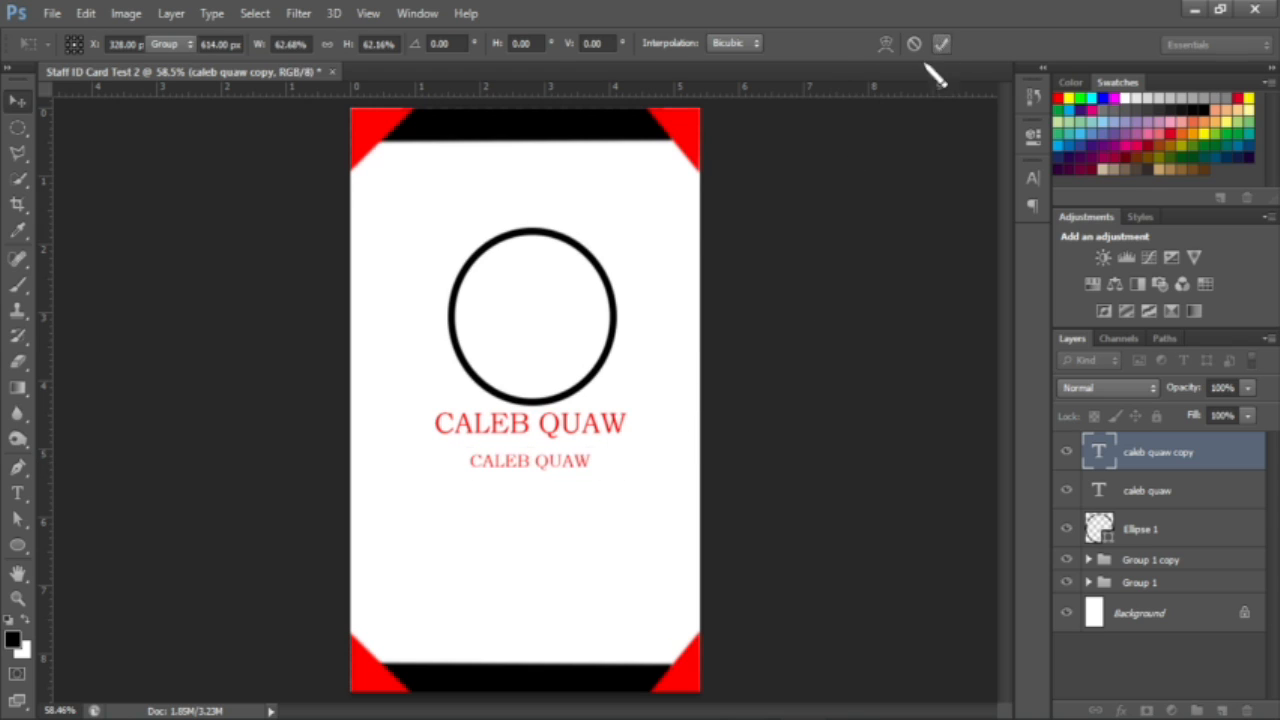
# Step: Retype the small copy as 'GRAPHIC DESIGNER' and nudge it up snugly beneath the name
pyautogui.doubleClick(1097, 456)
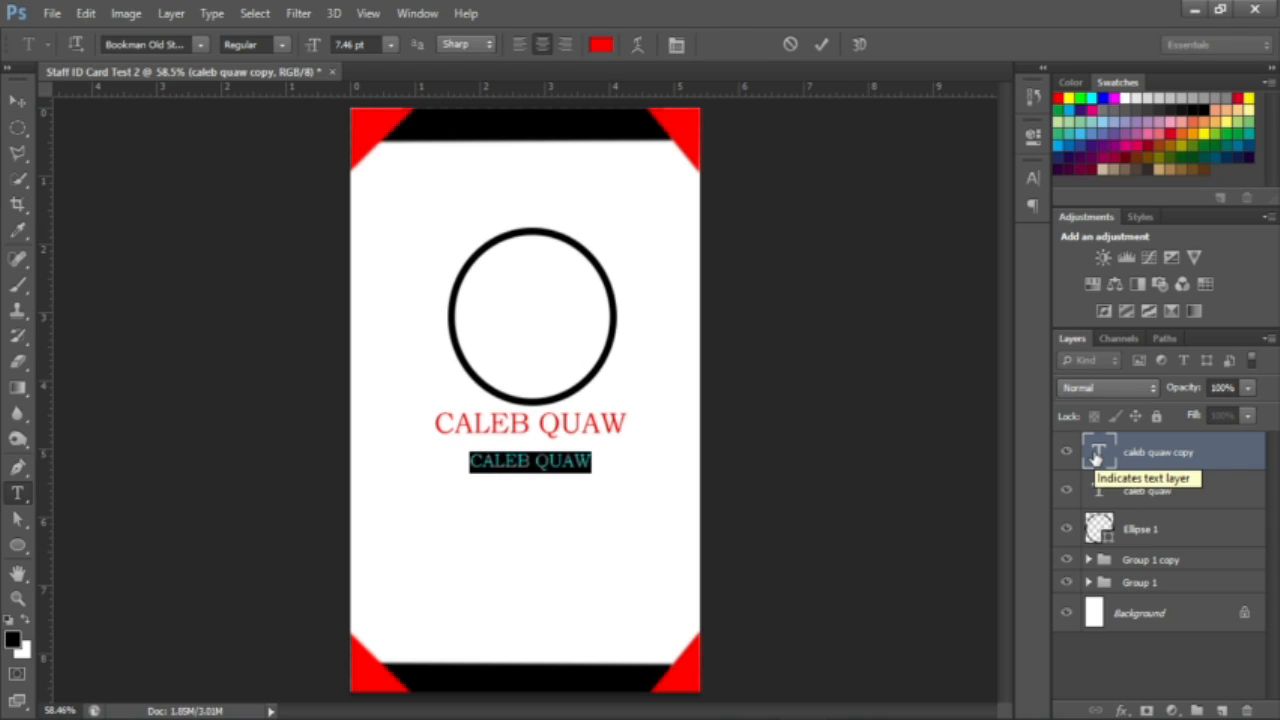
pyautogui.write('GRA')
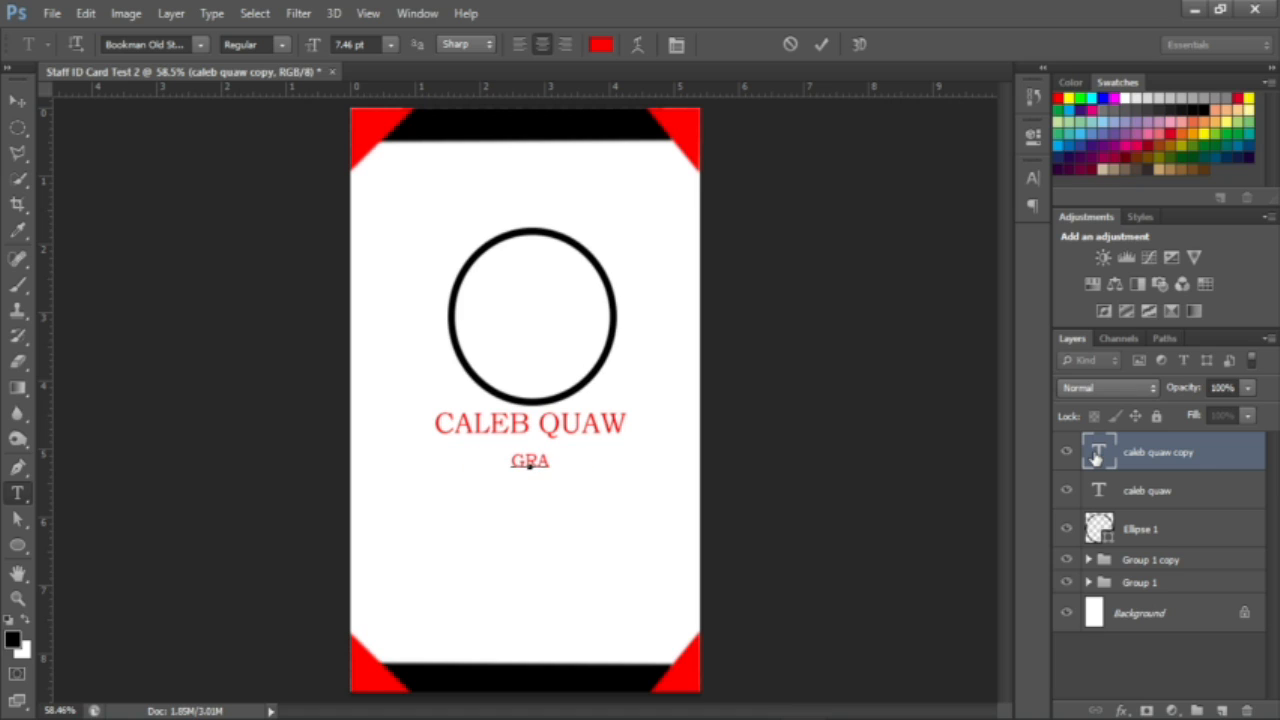
pyautogui.write('PHIC')
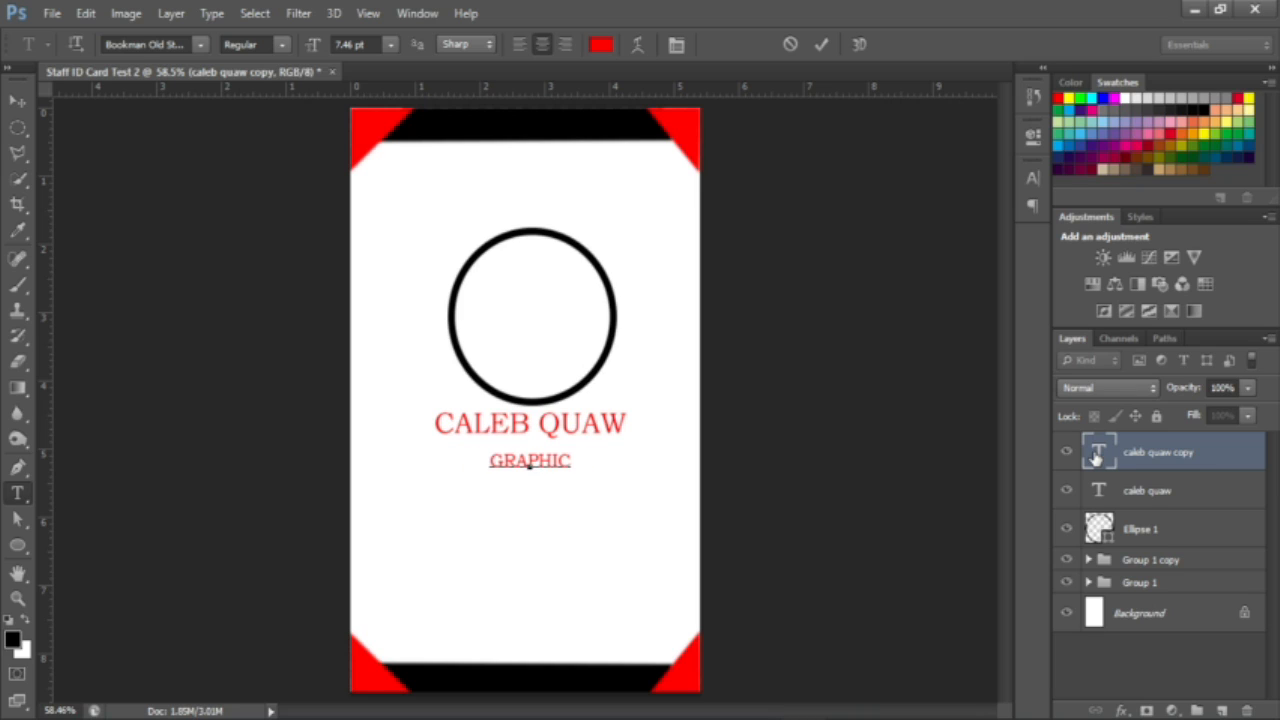
pyautogui.write(' D')
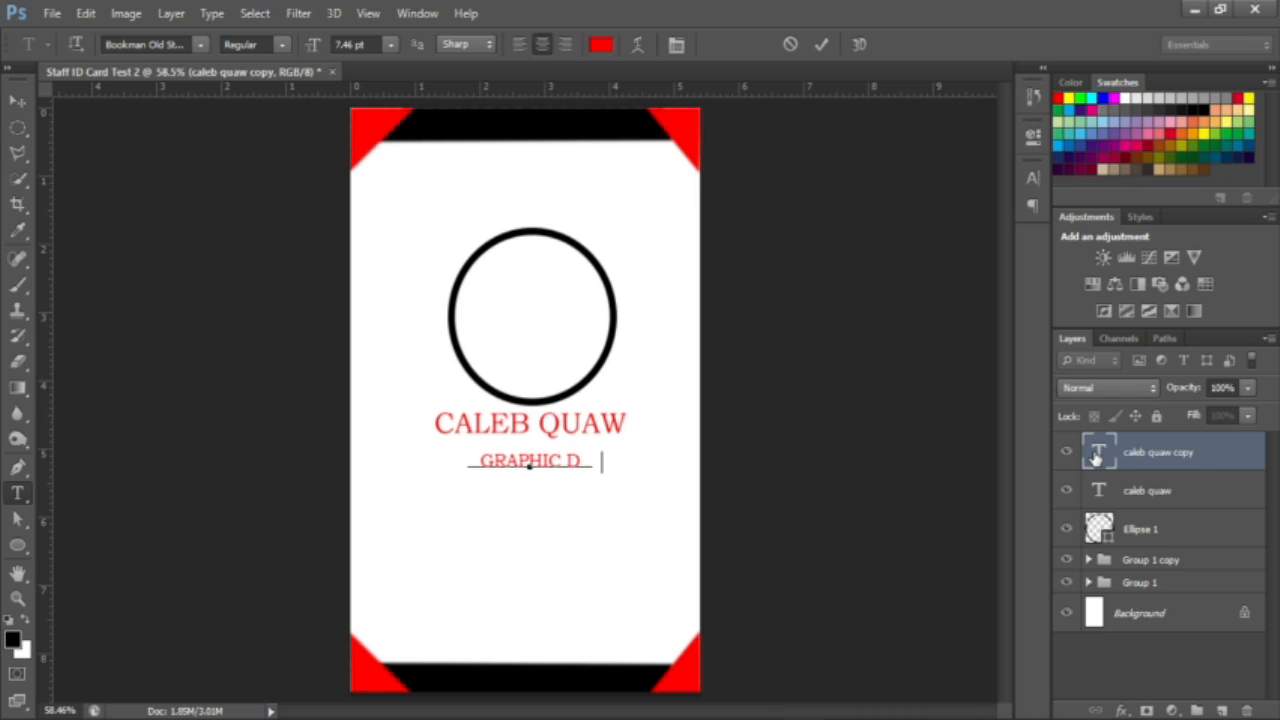
pyautogui.write('ESIGNER')
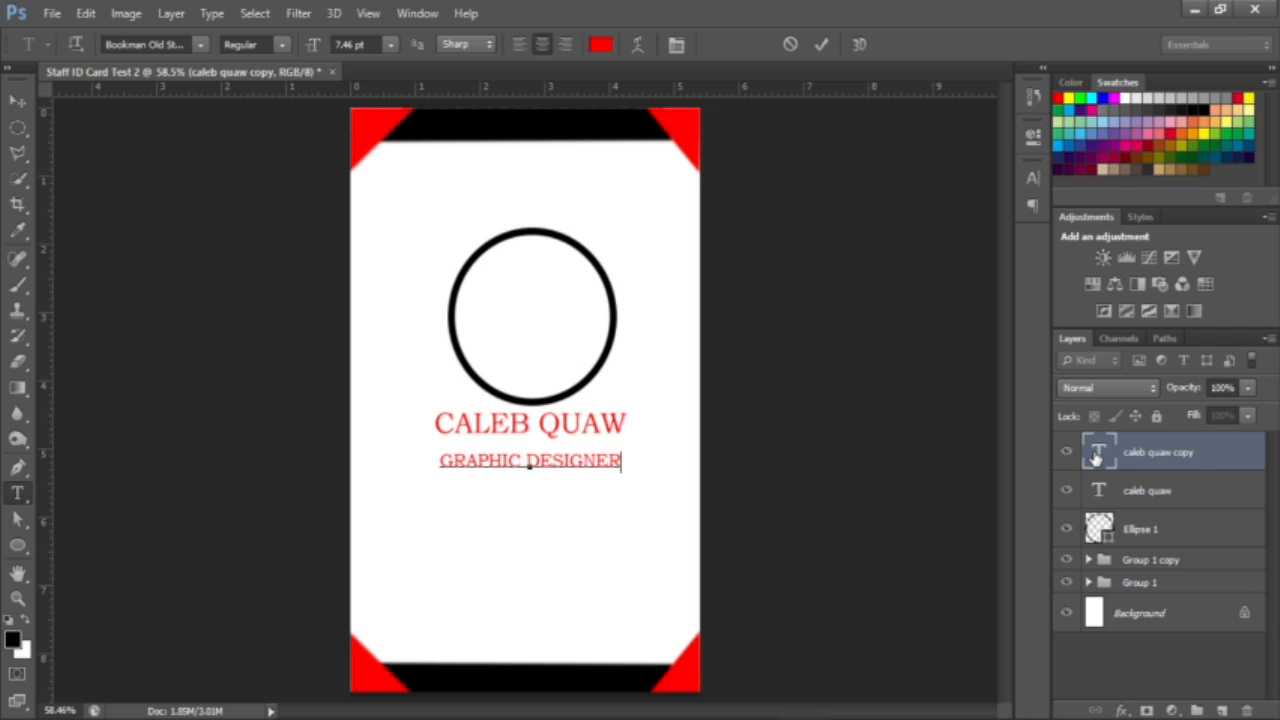
pyautogui.hotkey('ctrl', 'Return')
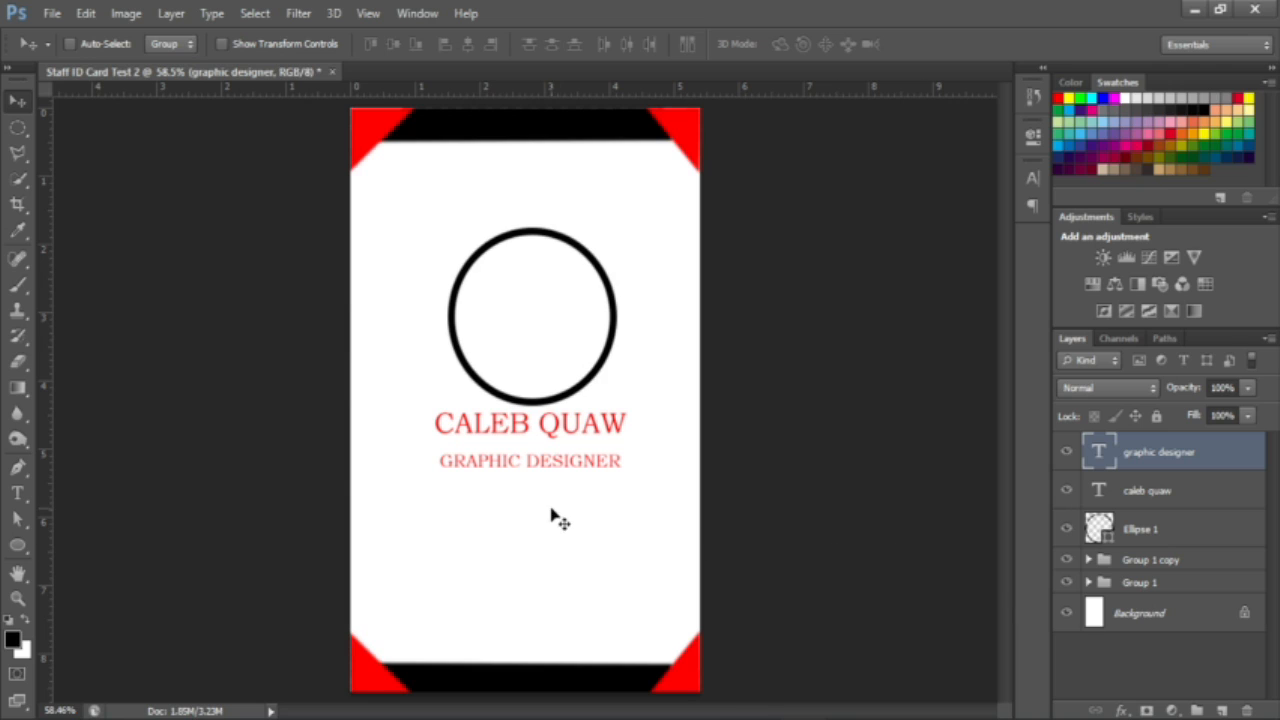
pyautogui.moveTo(550, 507); pyautogui.dragTo(551, 497)
pyautogui.press('Down')
pyautogui.press('Down')
pyautogui.press('Down')
pyautogui.press('Down')
pyautogui.press('Down')
pyautogui.press('Down')
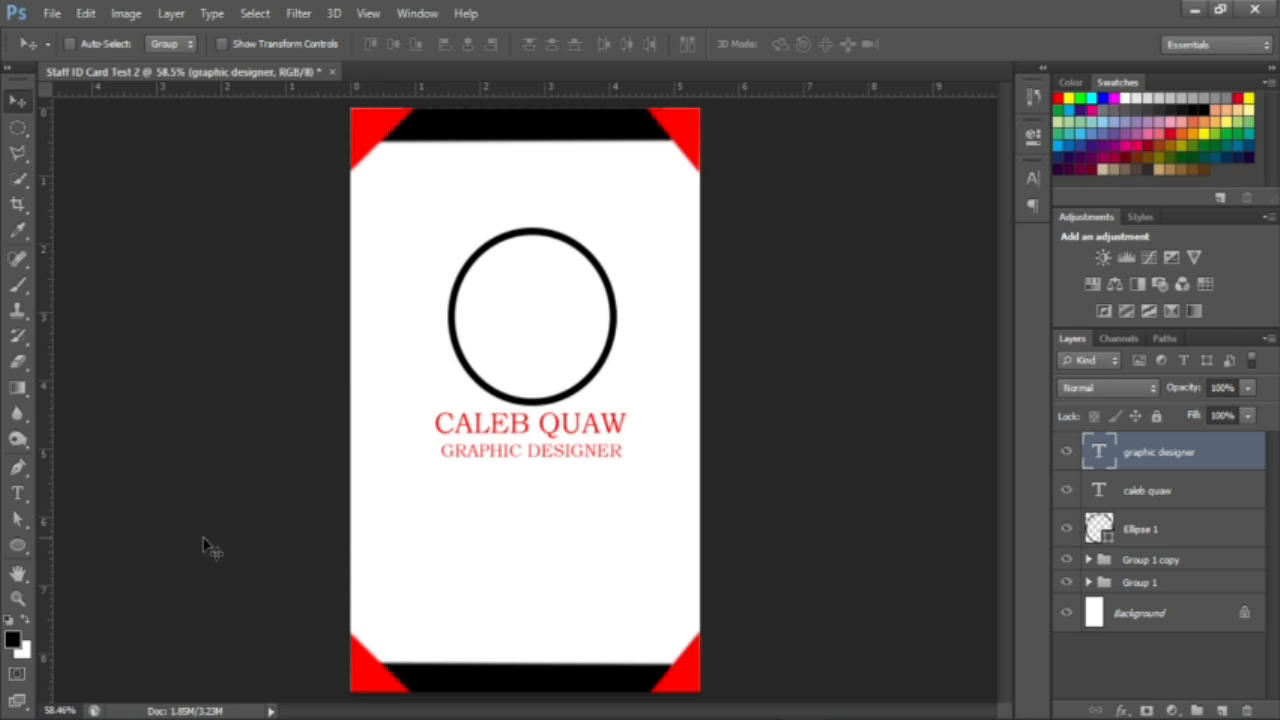
# Step: Draw a black 548 × 273 px rounded rectangle with 20 px corners over the card's lower half
pyautogui.click(29, 555)
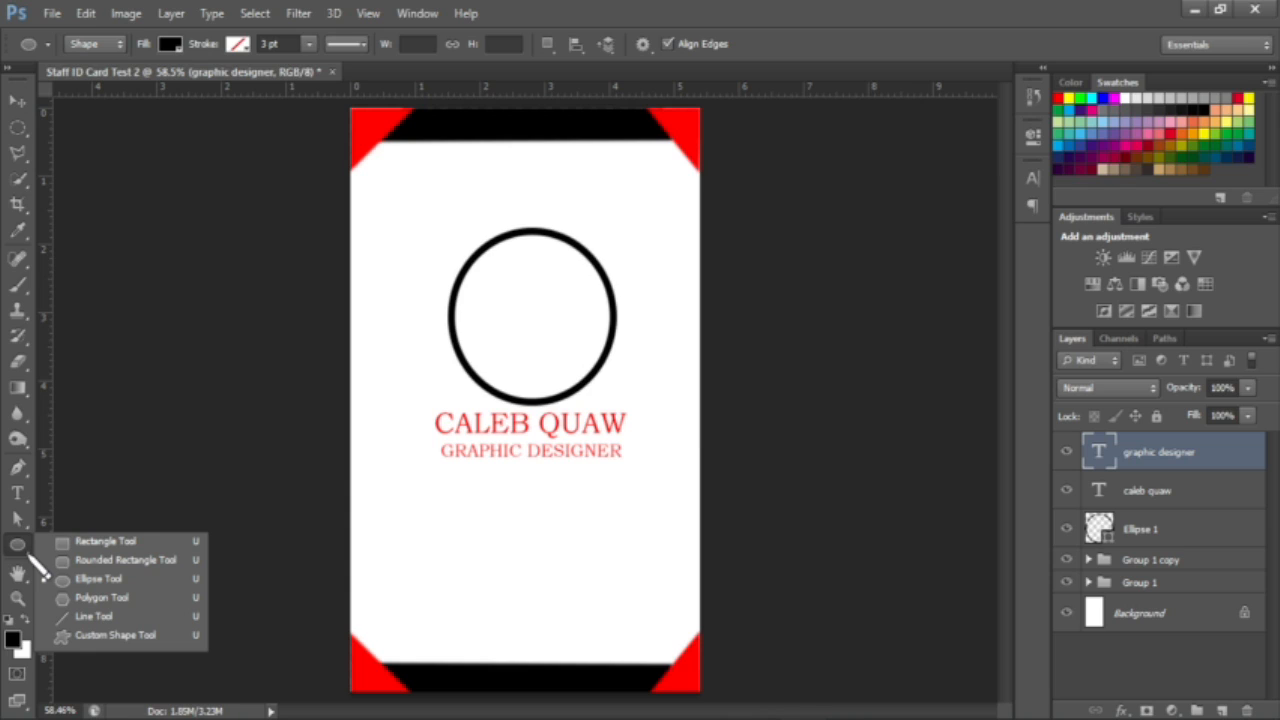
pyautogui.click(115, 561)
pyautogui.moveTo(387, 479); pyautogui.dragTo(686, 632)
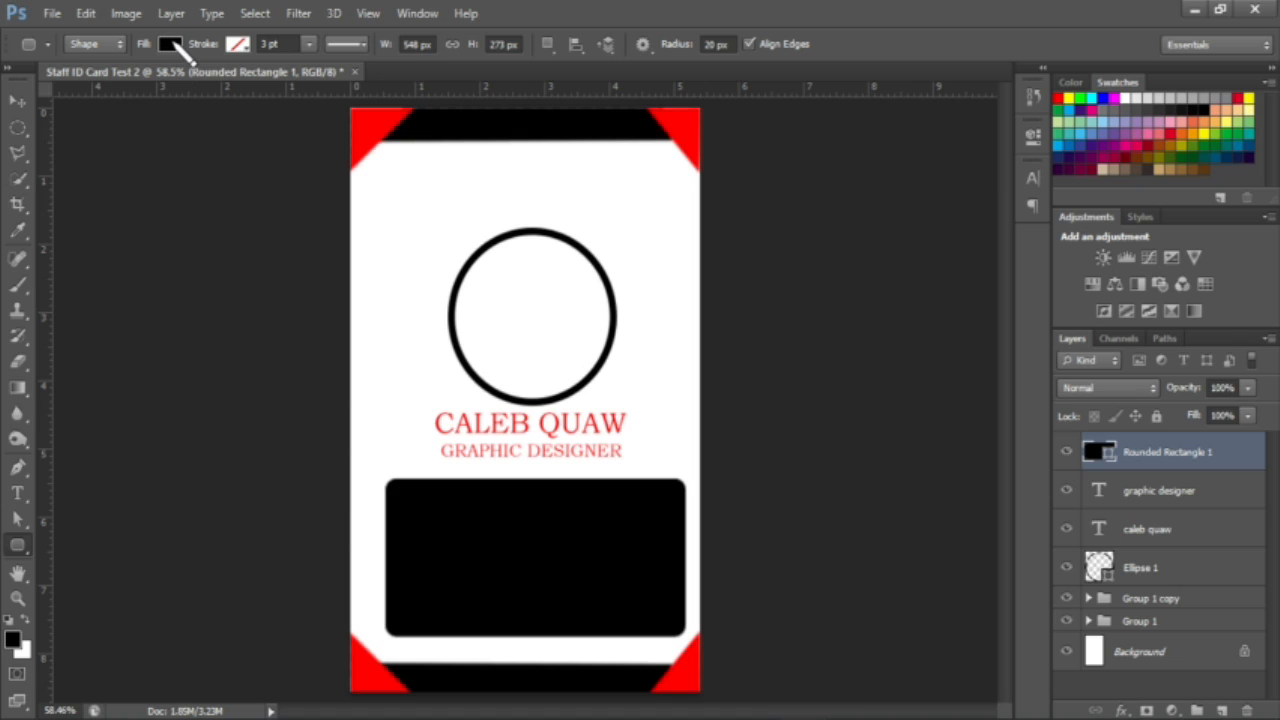
# Step: Give the rounded box a light grey fill and a 1 pt black stroke
pyautogui.click(171, 44)
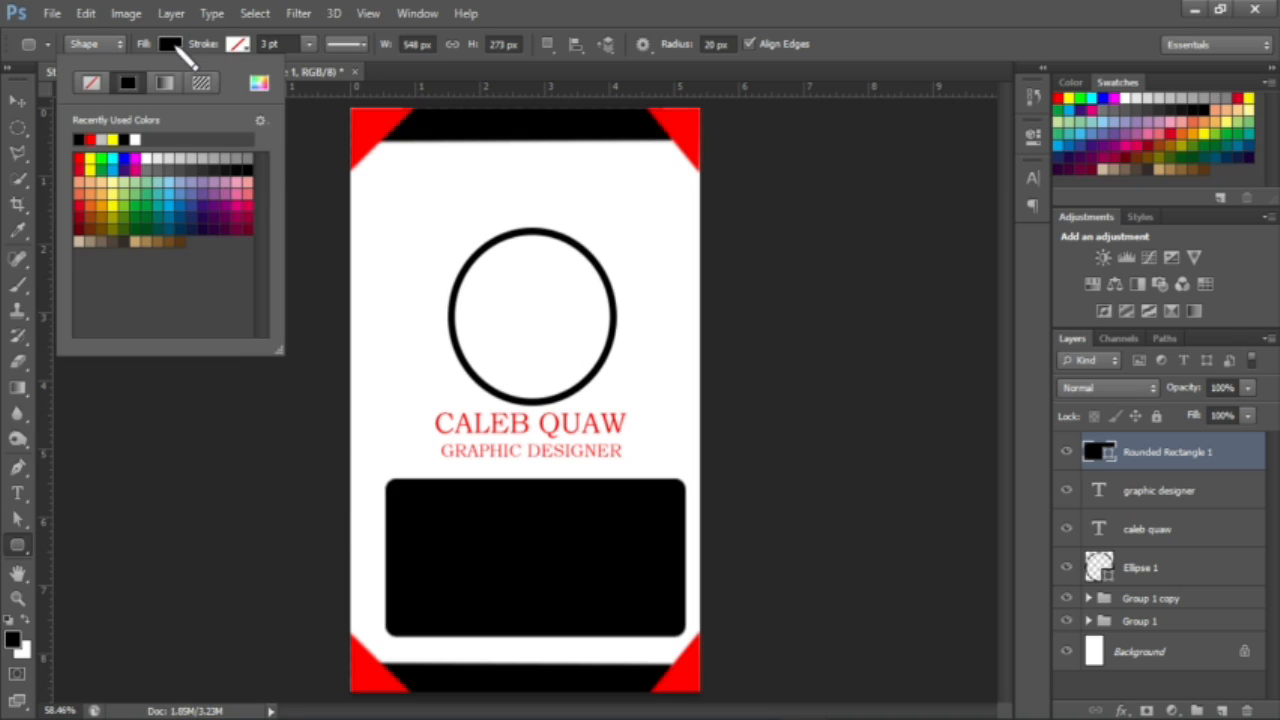
pyautogui.click(188, 156)
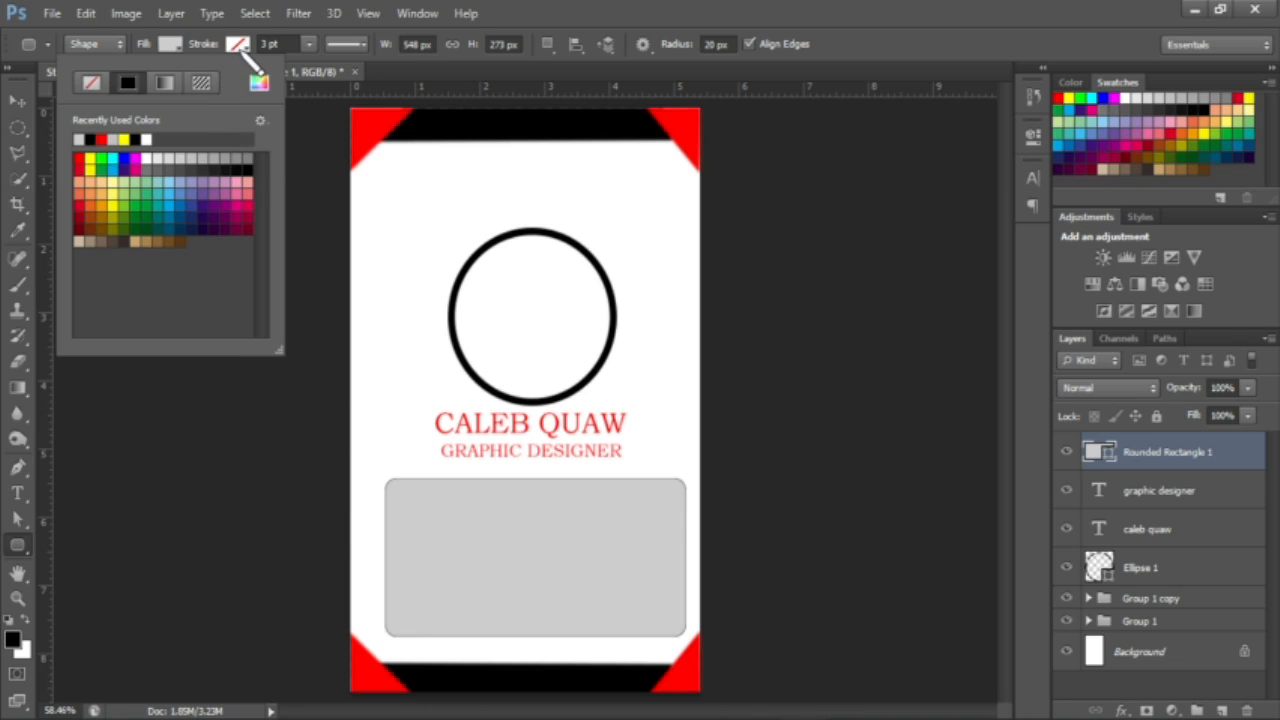
pyautogui.click(240, 45)
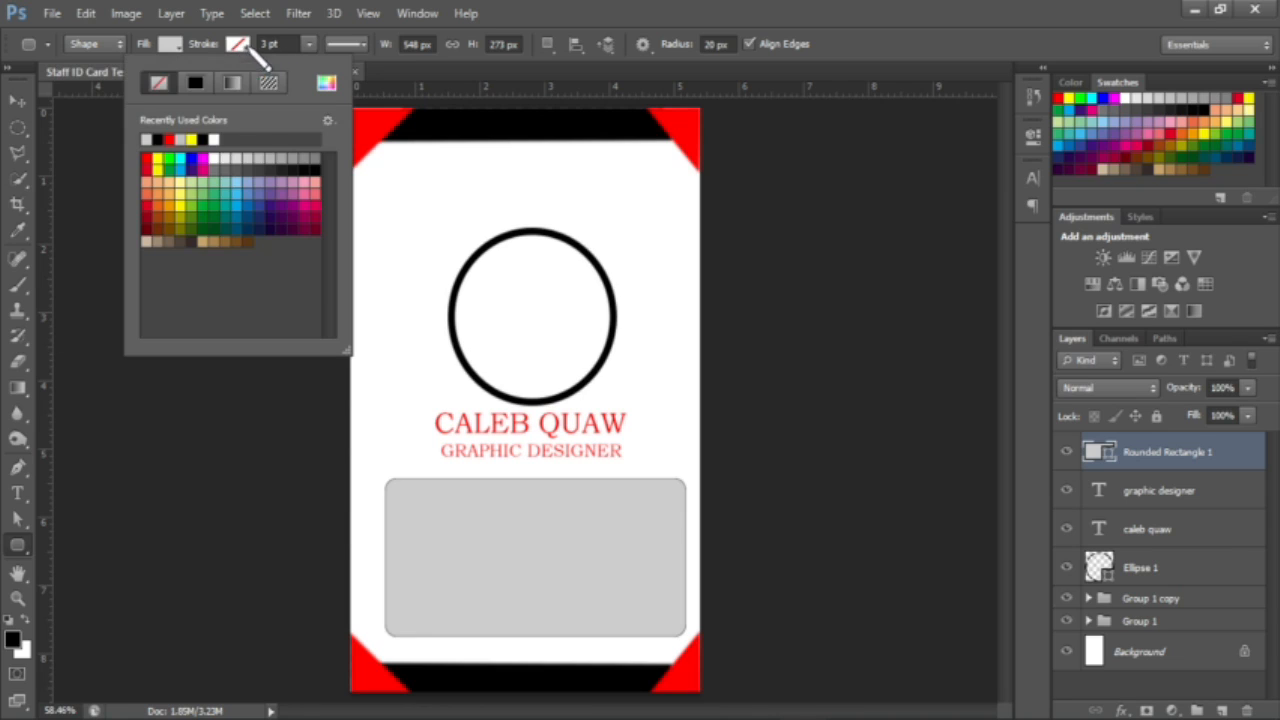
pyautogui.click(158, 139)
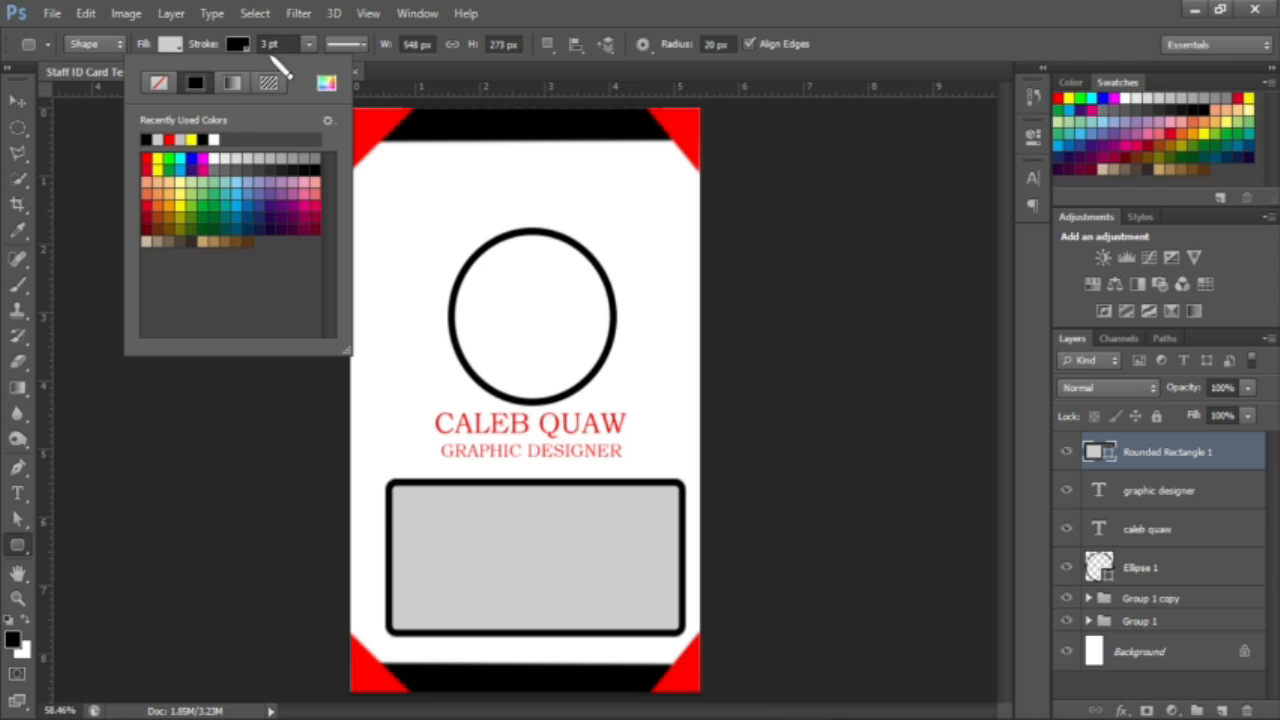
pyautogui.click(272, 44)
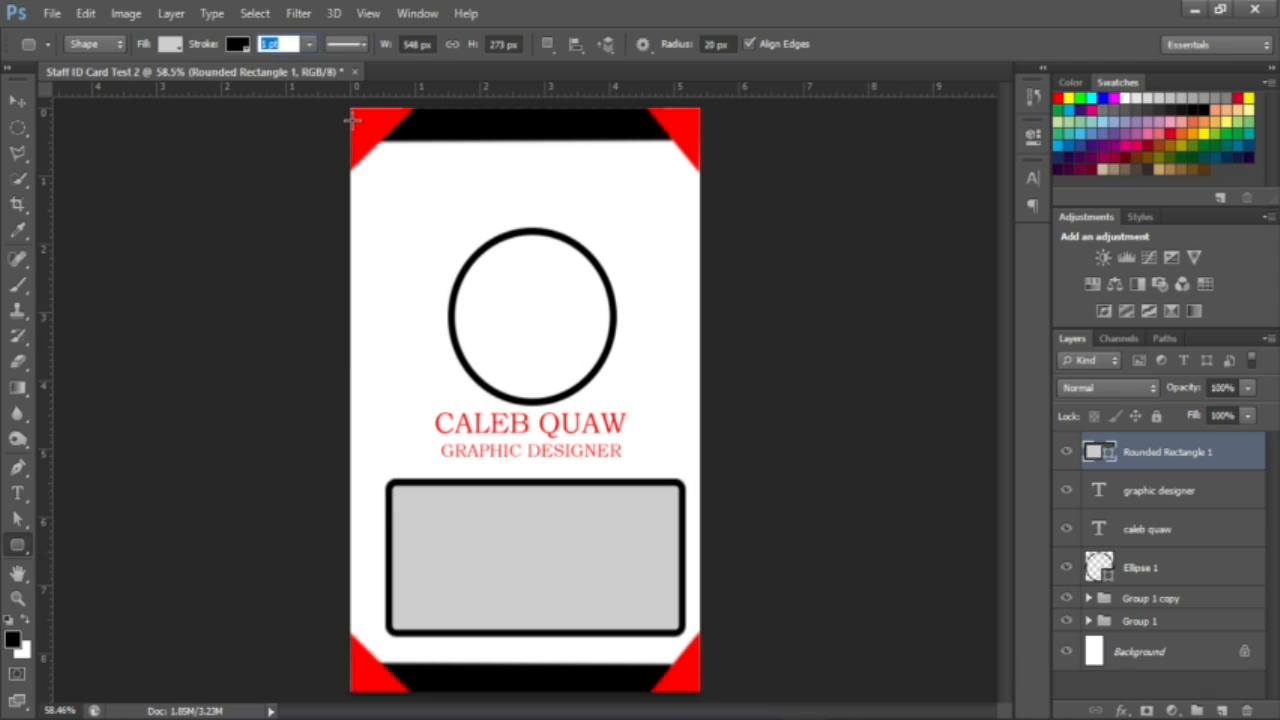
pyautogui.write('1')
pyautogui.press('Return')
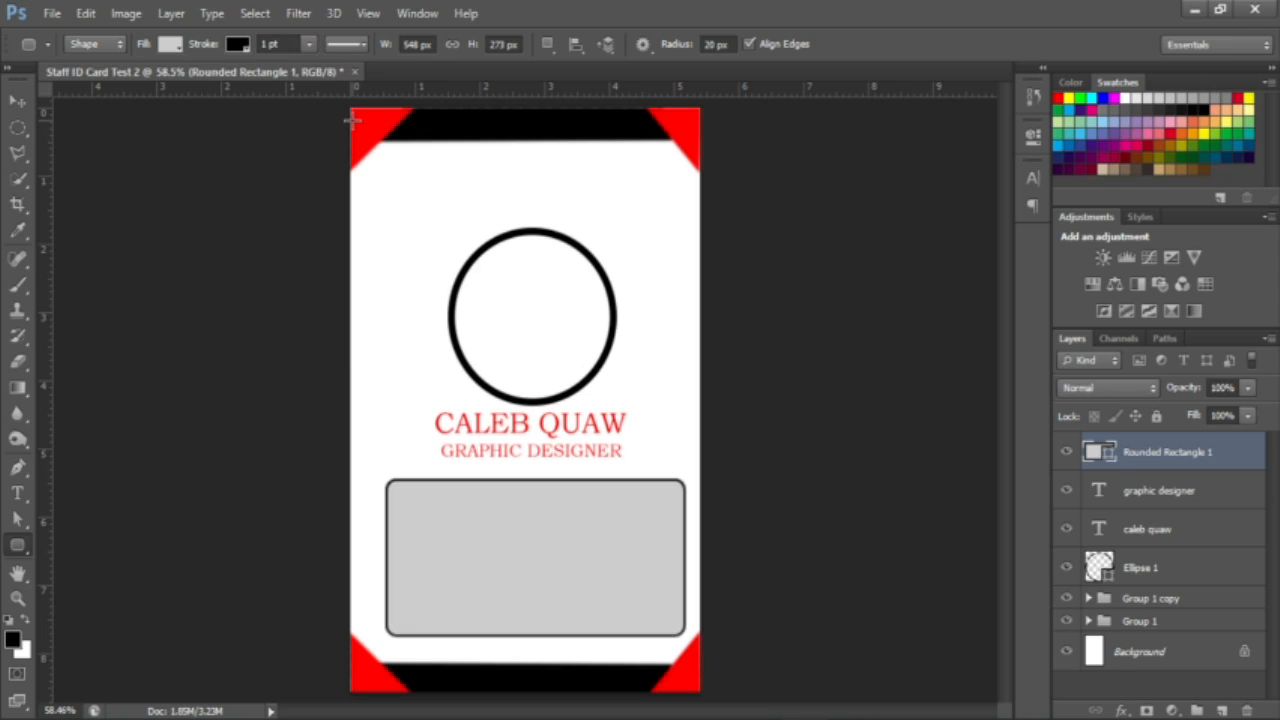
# Step: Shift the grey box slightly up and left, then select the GRAPHIC DESIGNER layer
pyautogui.click(17, 101)
pyautogui.moveTo(597, 583); pyautogui.dragTo(584, 573)
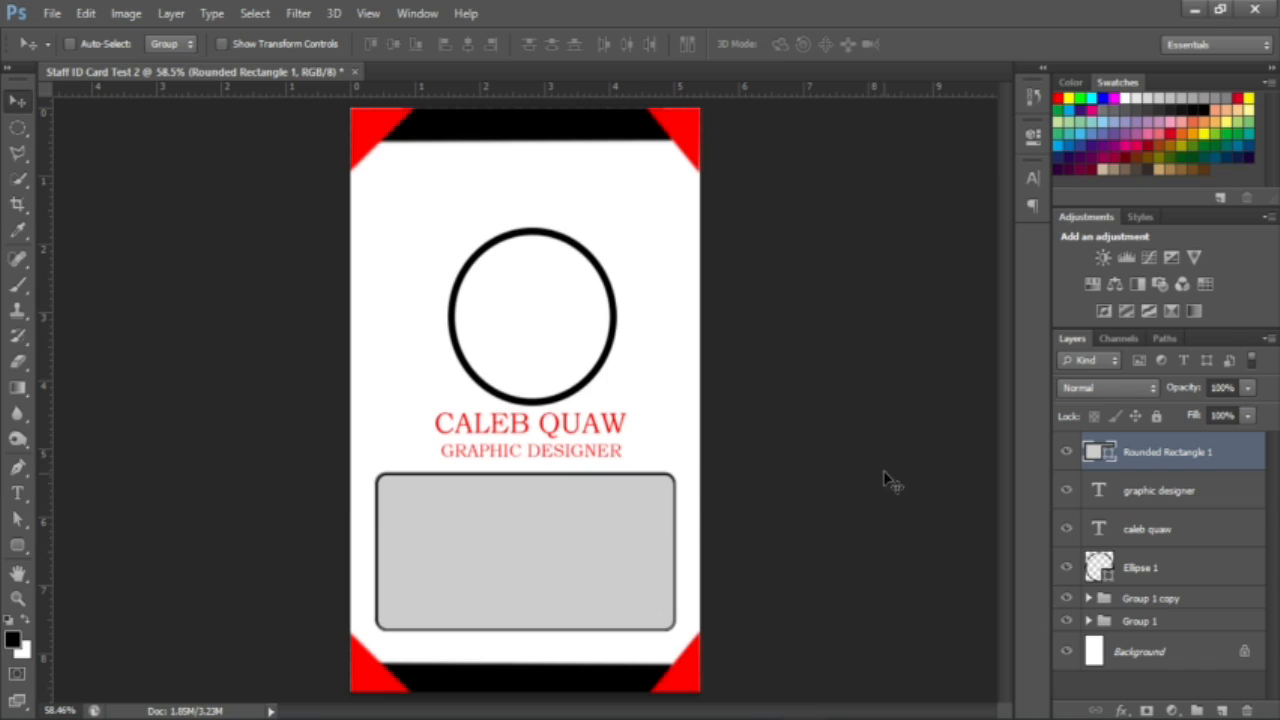
pyautogui.click(1148, 500)
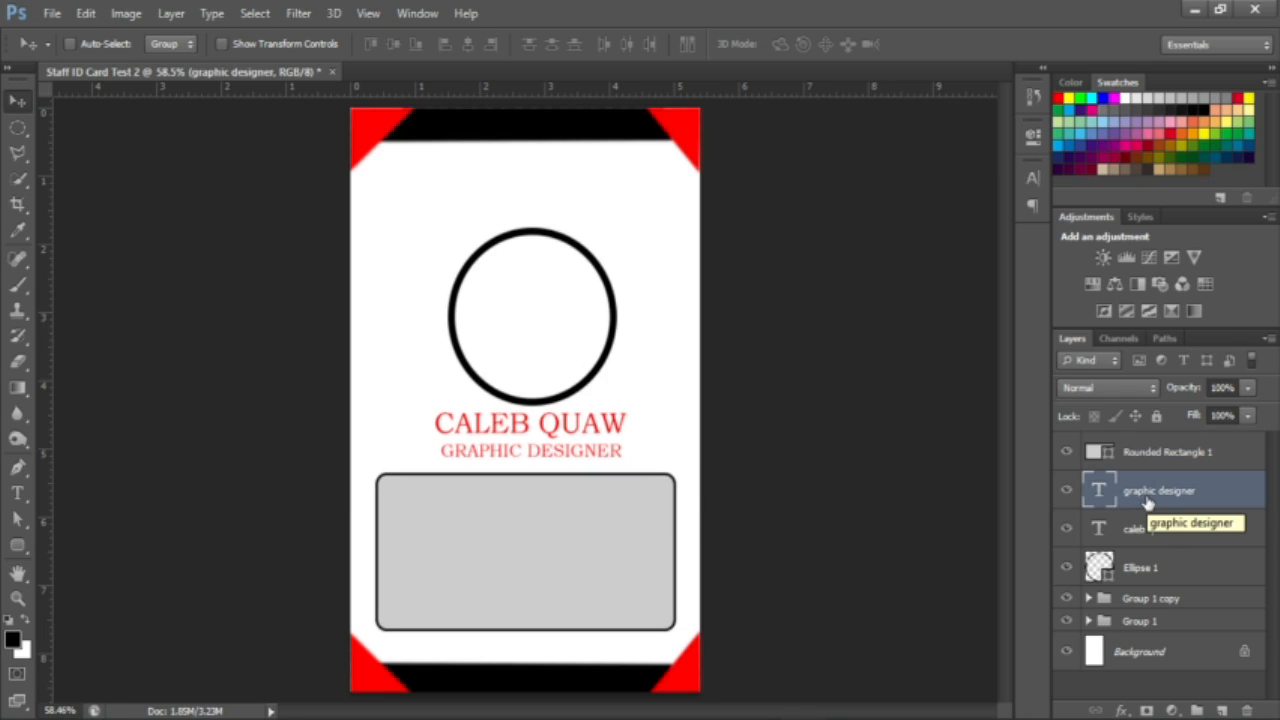
# Step: Duplicate the job title, stack it above Rounded Rectangle 1, and place it at the box's top-left
pyautogui.hotkey('ctrl', 'j')
pyautogui.moveTo(455, 500); pyautogui.dragTo(471, 580)
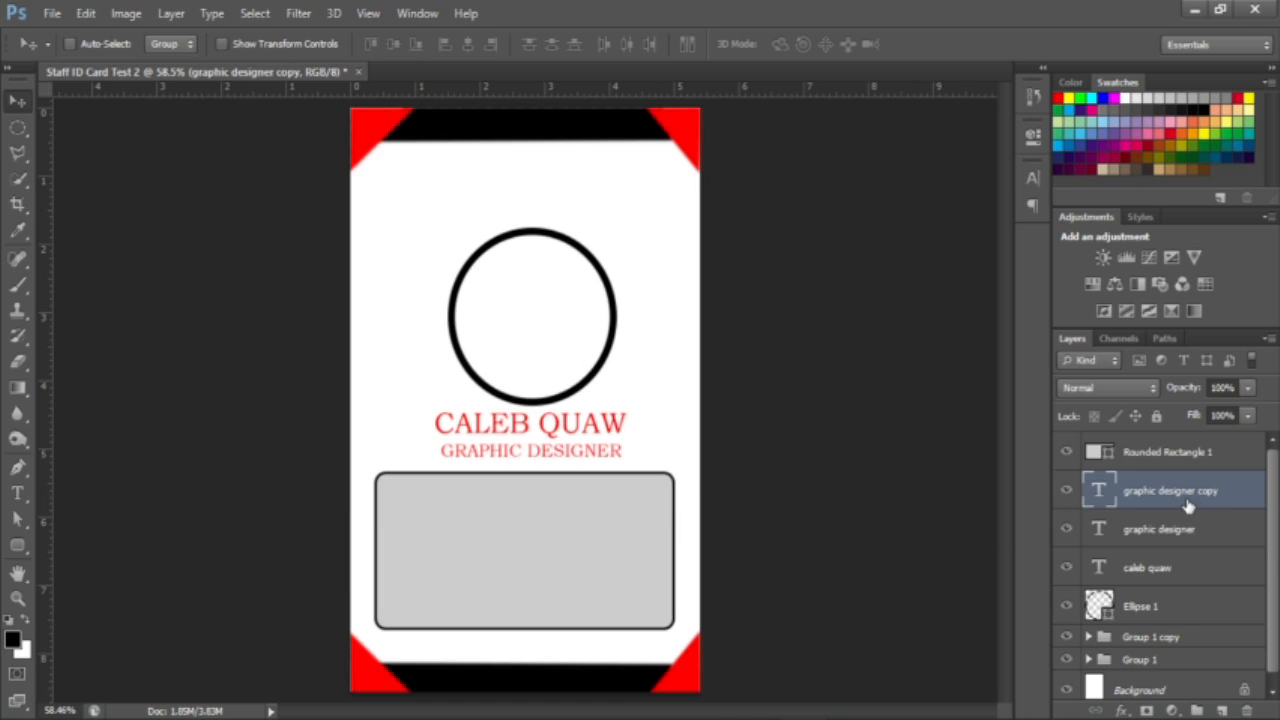
pyautogui.moveTo(1174, 503); pyautogui.dragTo(1160, 450)
pyautogui.moveTo(451, 586); pyautogui.dragTo(440, 534)
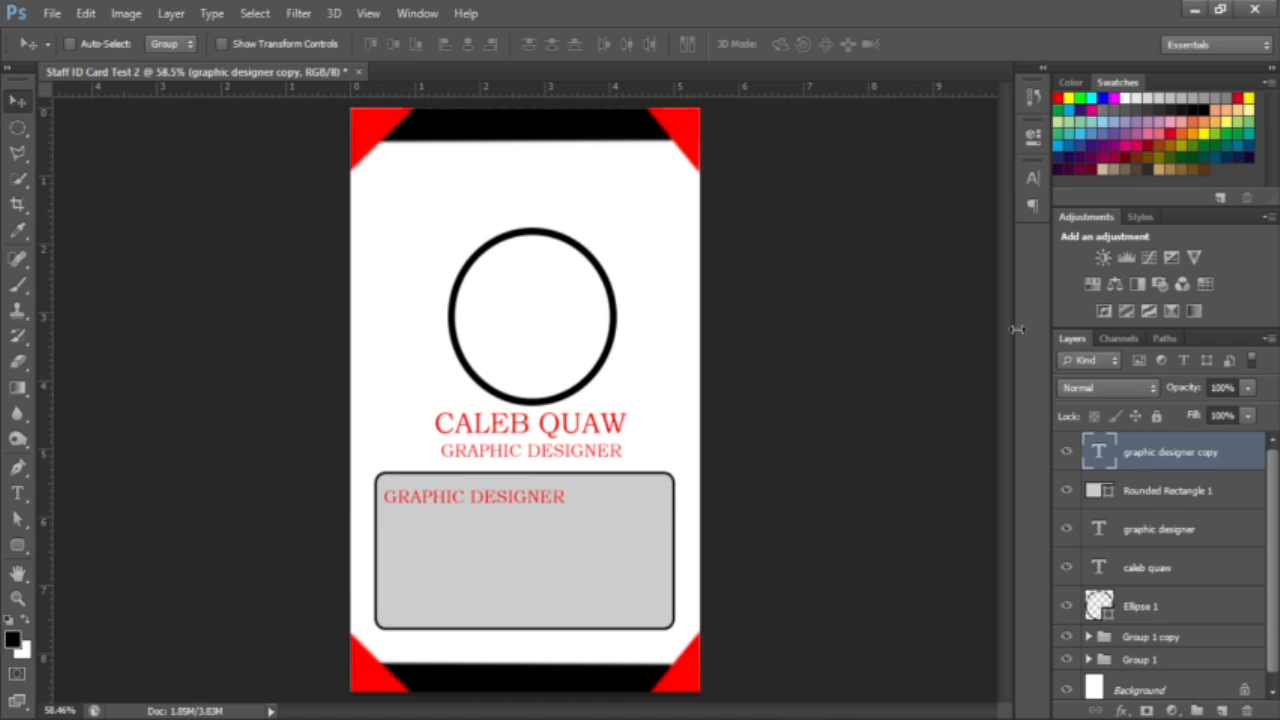
# Step: Replace the copied title text with 'ID NO. :'
pyautogui.doubleClick(1099, 455)
pyautogui.press('BackSpace')
pyautogui.write('ID')
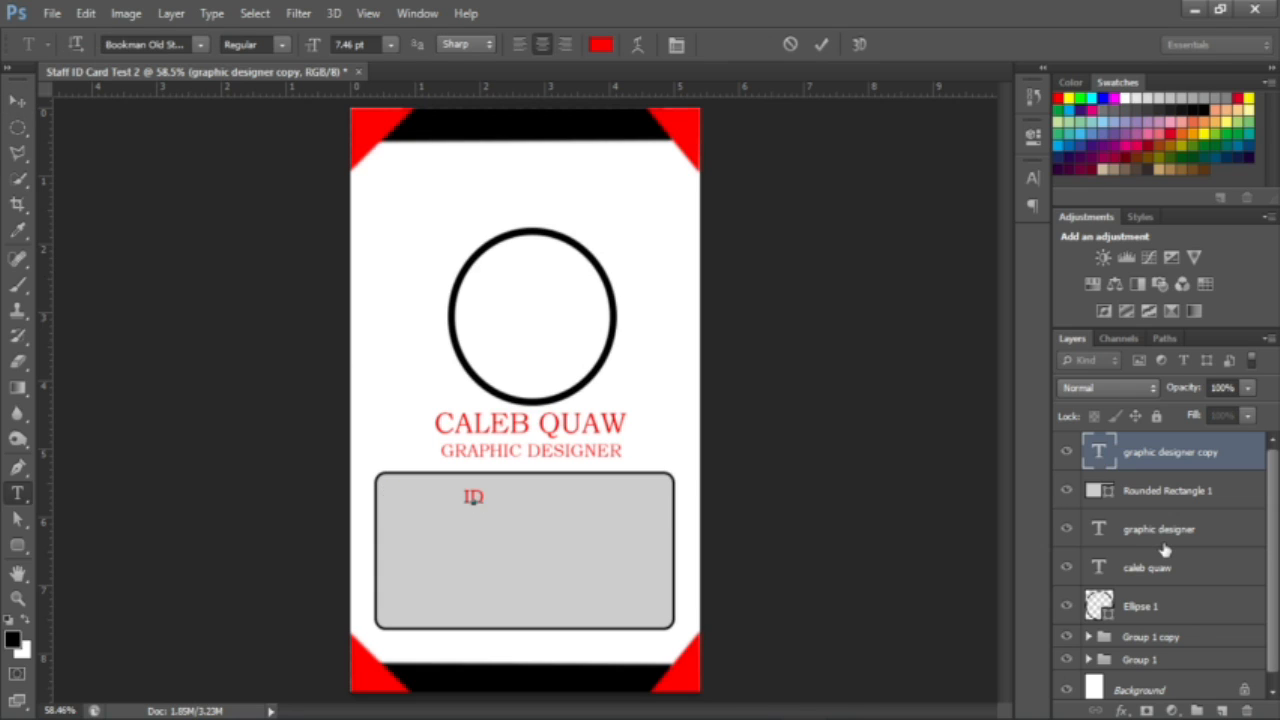
pyautogui.write(' NO. :')
# Step: Enter the four-digit staff number after the 'ID NO. :' label, fixing the last digit
pyautogui.write('0001')
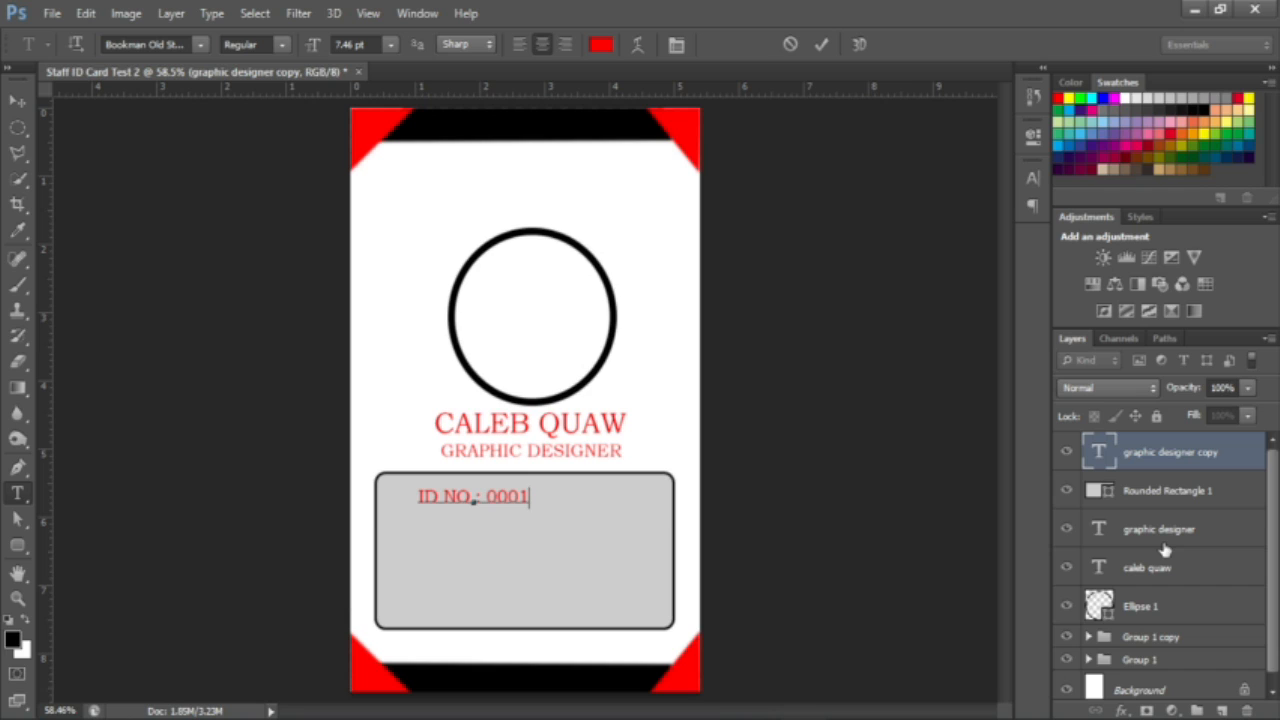
pyautogui.press('BackSpace')
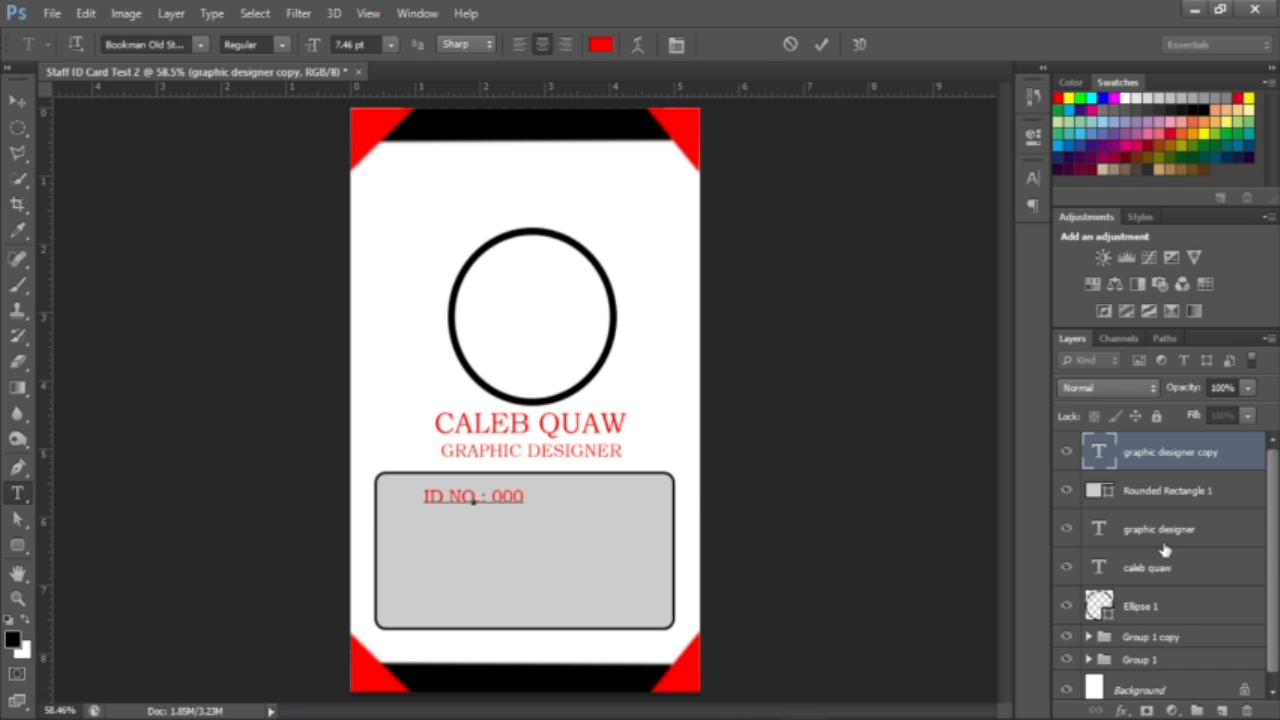
pyautogui.write('4')
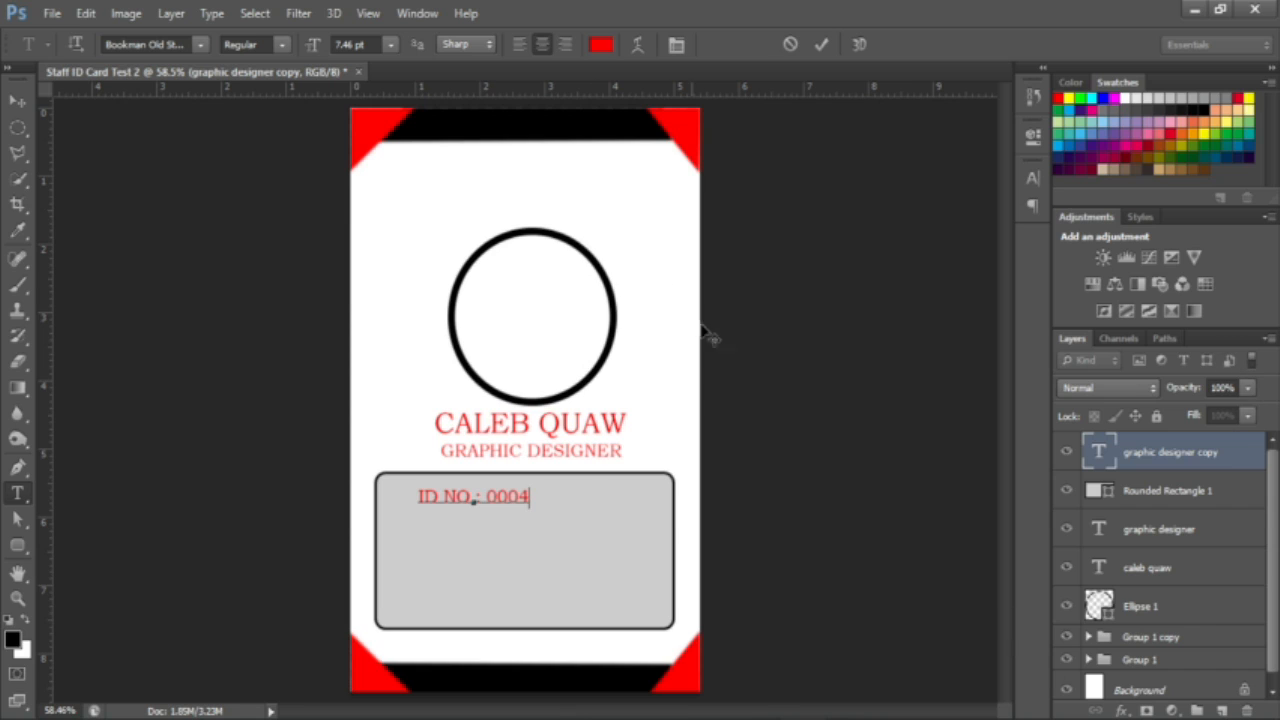
# Step: Align the ID number line to the grey box's top-left and start a new line below it
pyautogui.moveTo(540, 578); pyautogui.dragTo(513, 579)
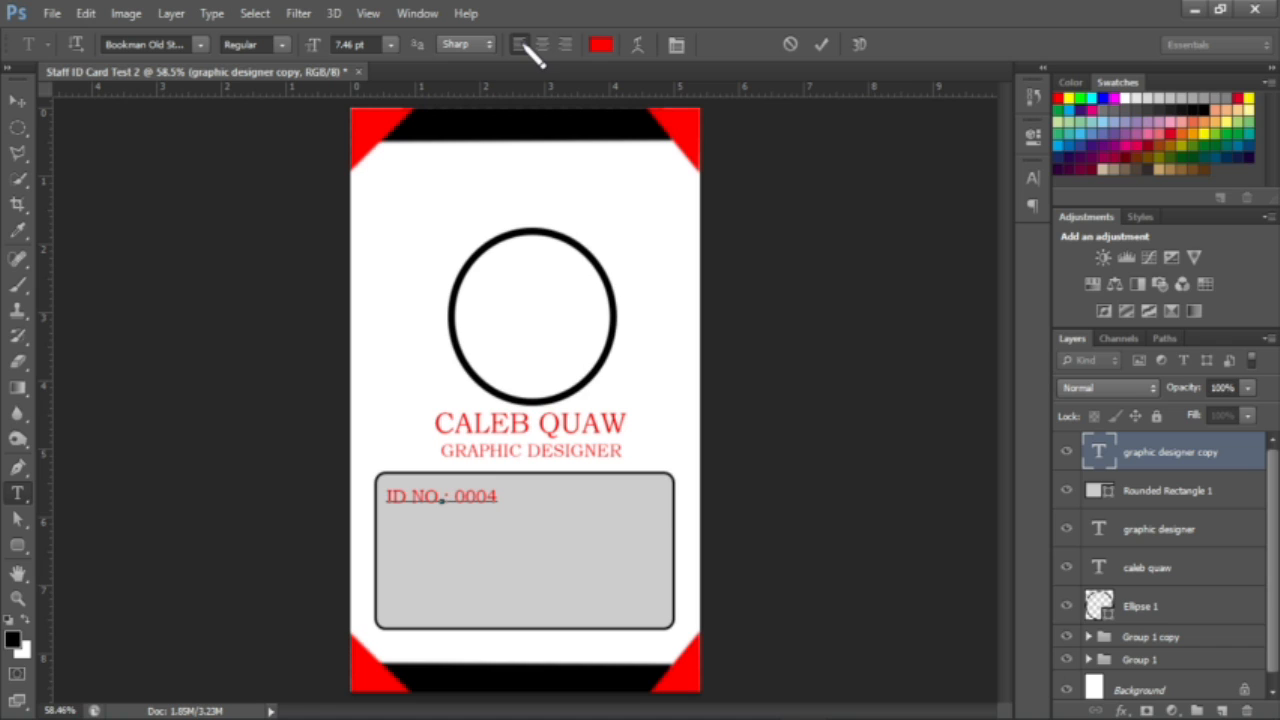
pyautogui.hotkey('ctrl', 'a')
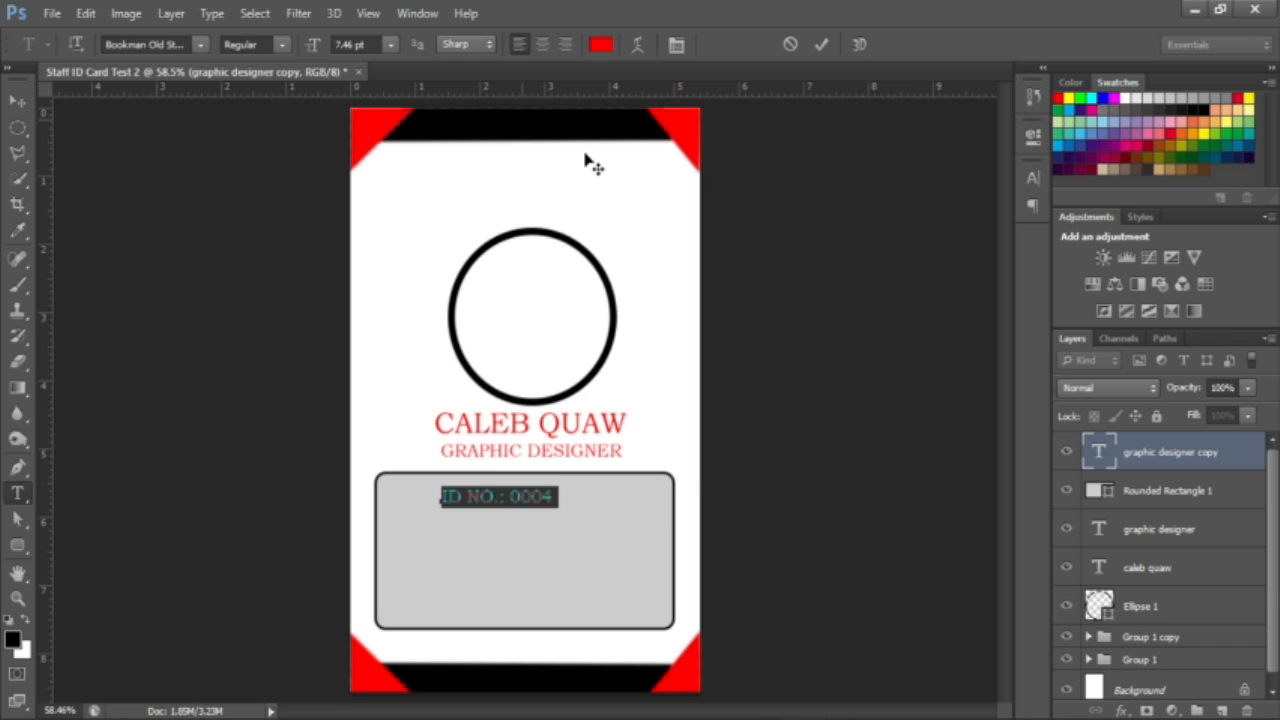
pyautogui.moveTo(500, 534); pyautogui.dragTo(449, 532)
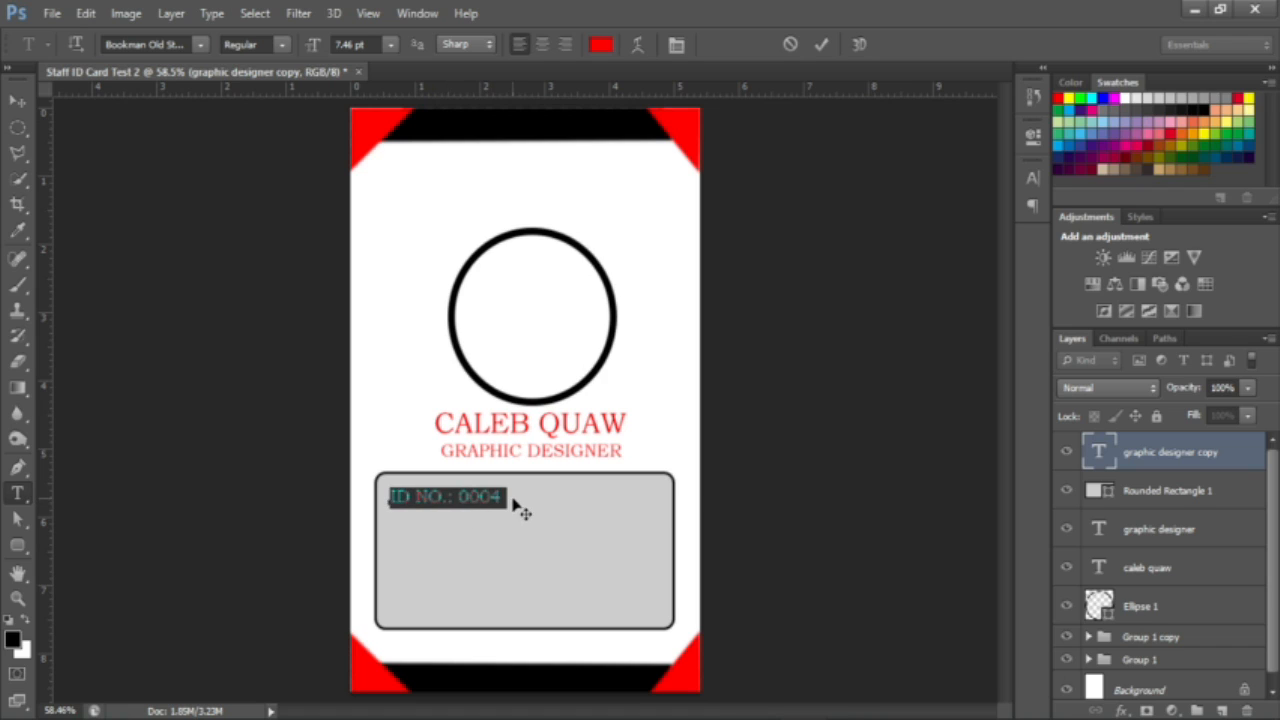
pyautogui.click(505, 498)
pyautogui.press('Return')
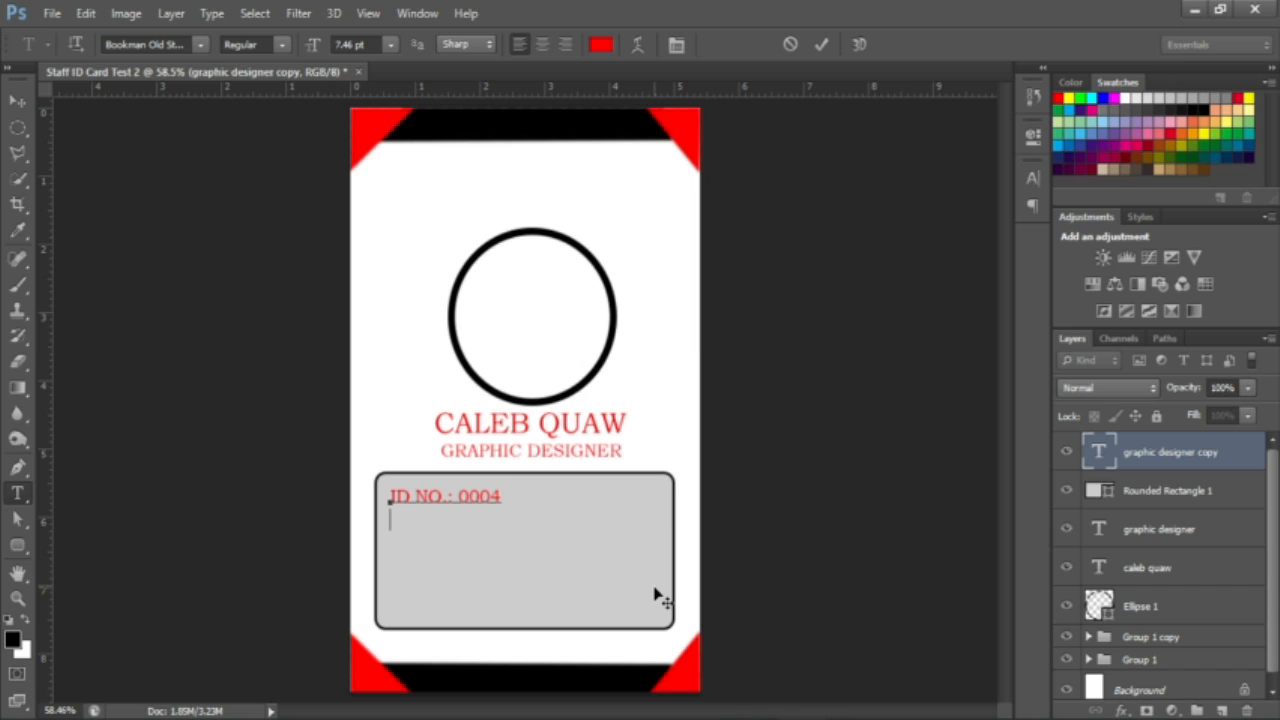
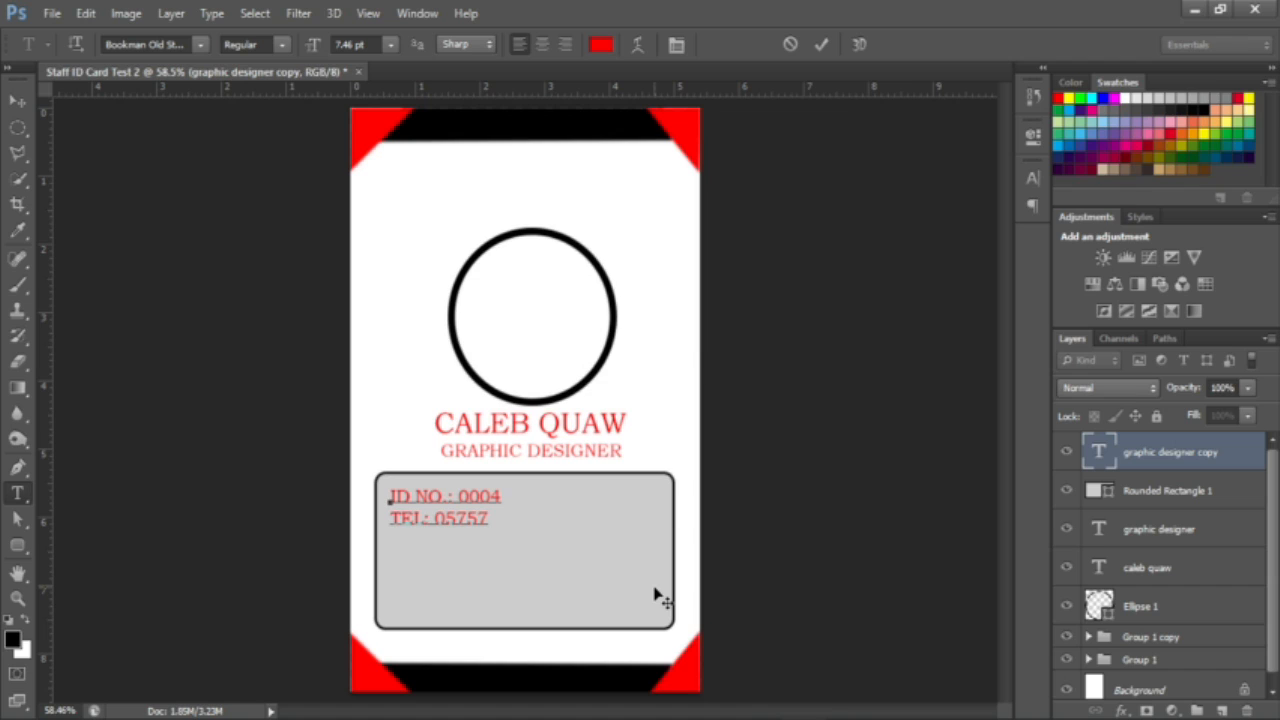
# Step: Type the telephone numbers, e-mail address and company website lines, correcting typos, and commit the text
pyautogui.write('64')
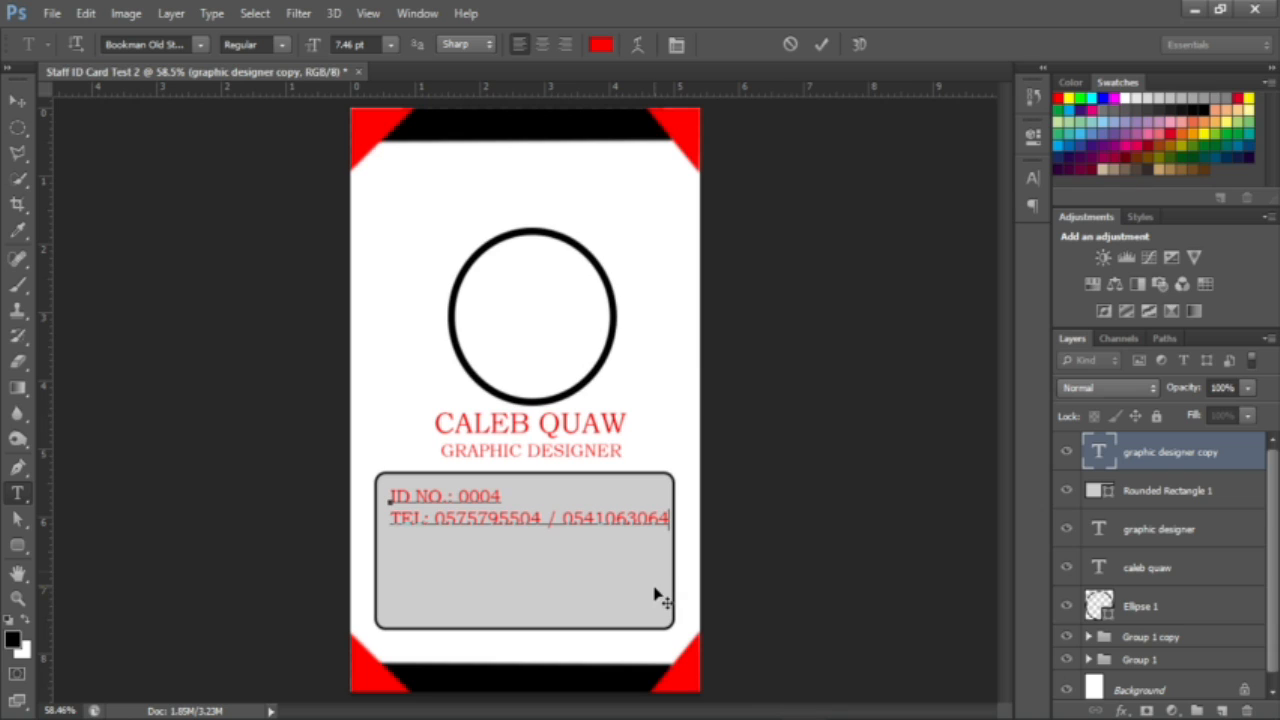
pyautogui.press('Return')
pyautogui.write('EMAIL: ')
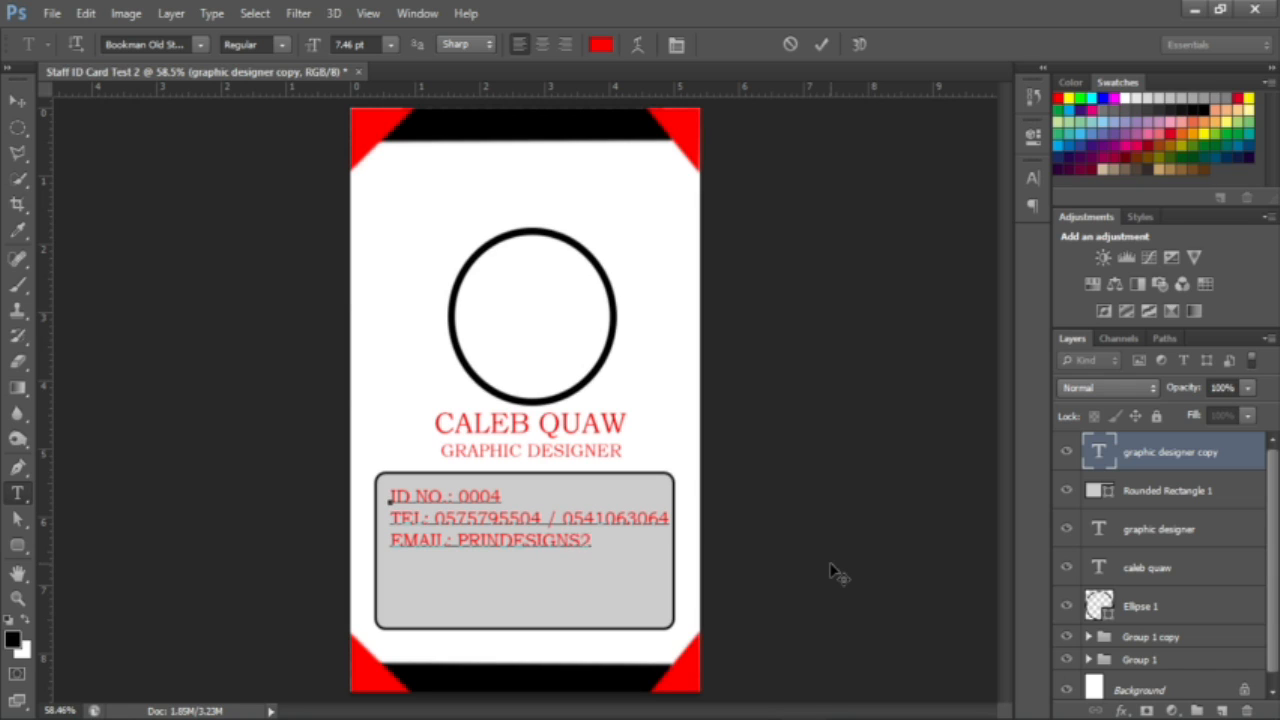
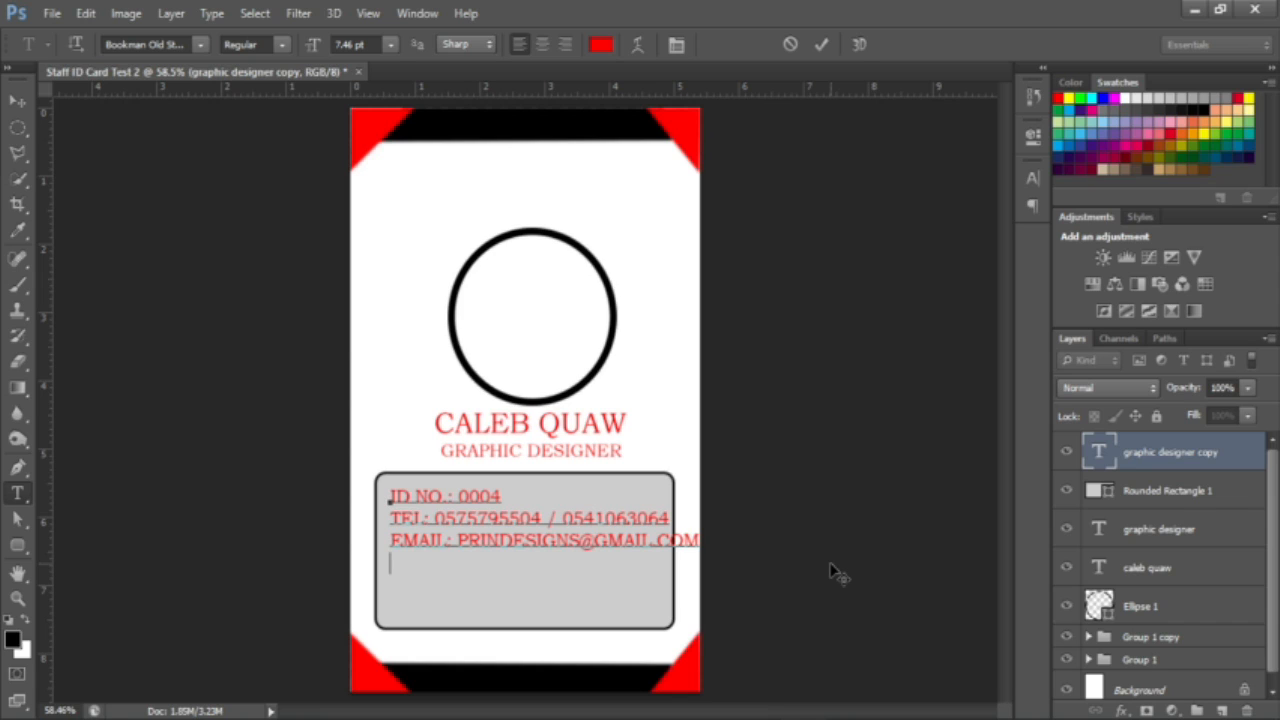
pyautogui.write('WEB       SITE:')
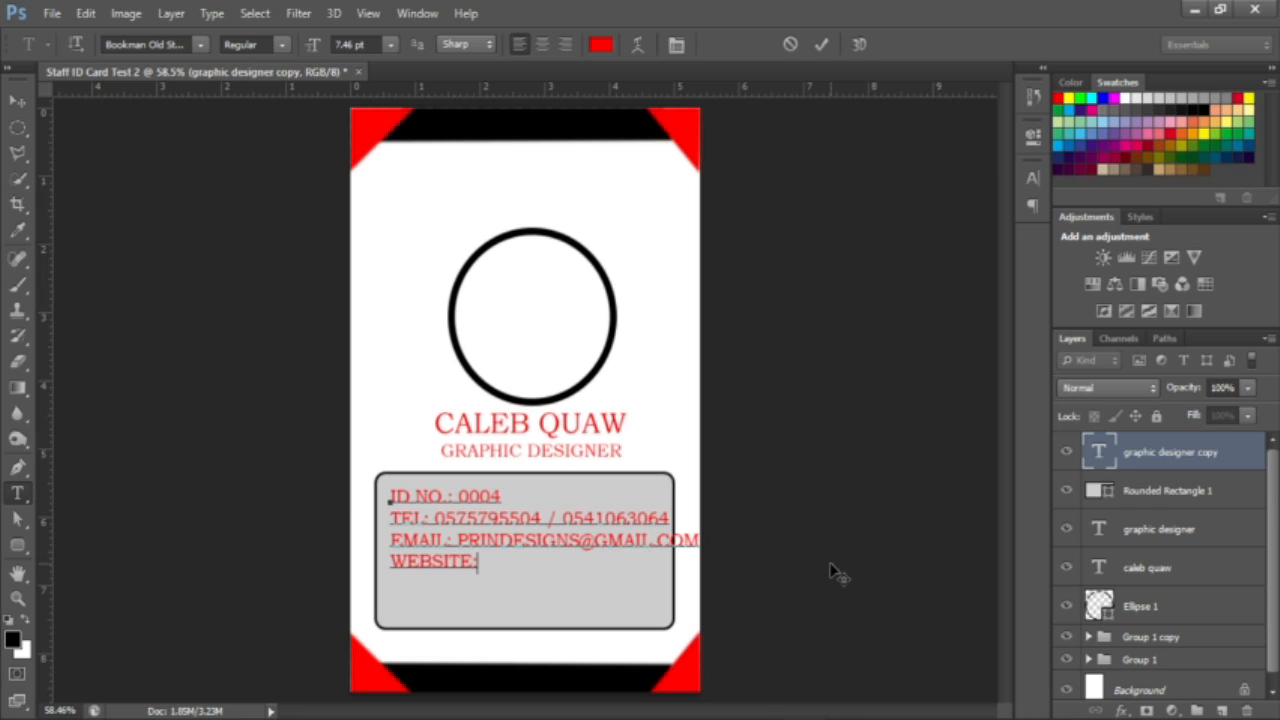
pyautogui.write(' WWW.PRINDESIGNS .COM')
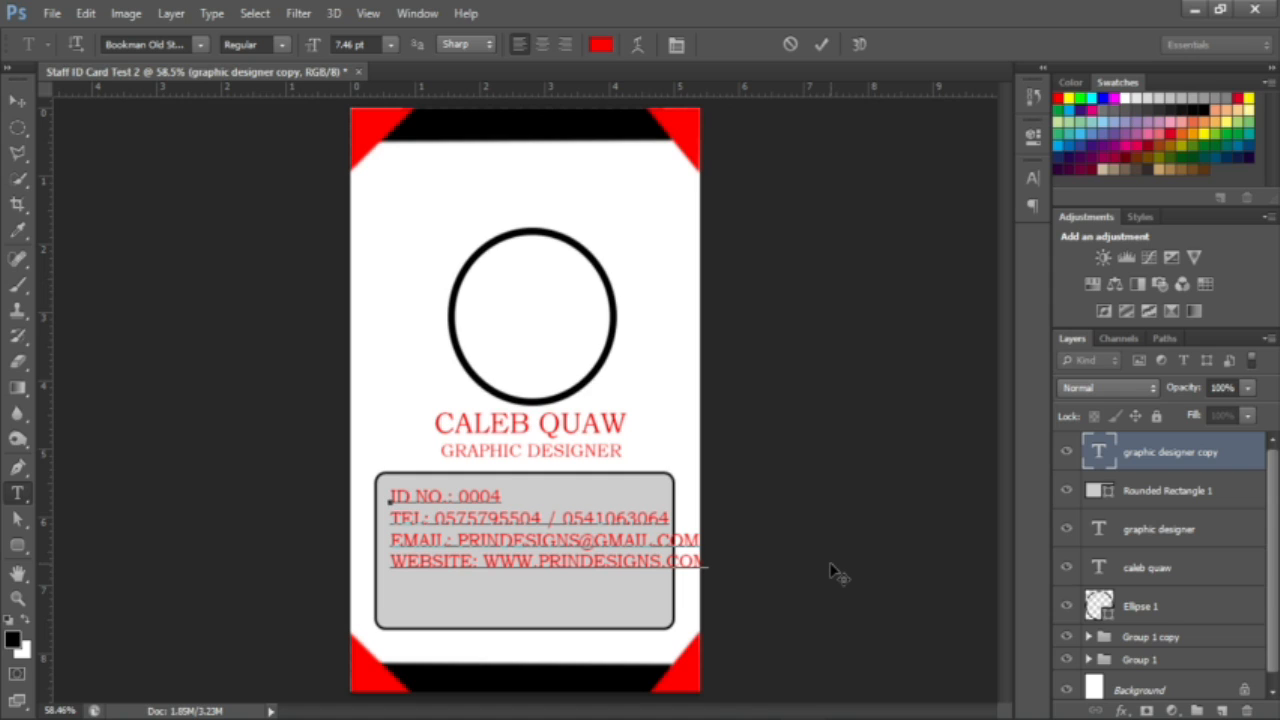
pyautogui.click(822, 45)
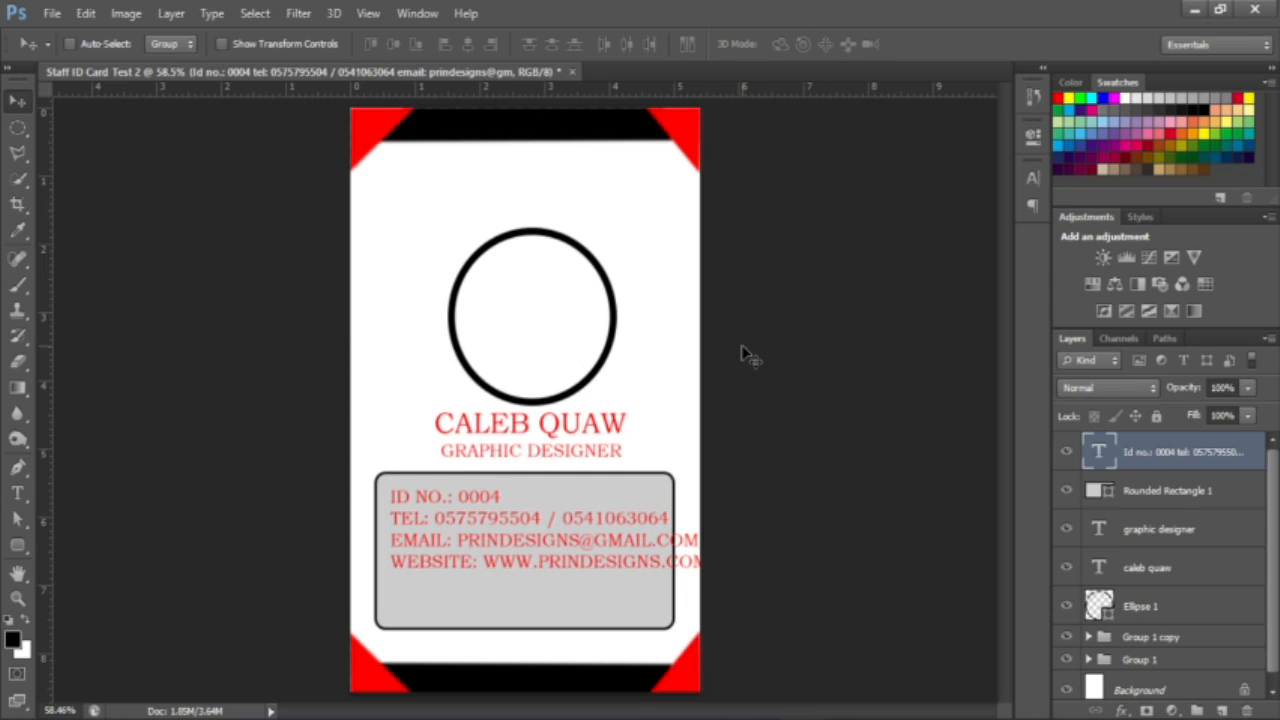
# Step: Scale the four-line contact text down to about 87% so it fits the grey box
pyautogui.hotkey('ctrl', 't')
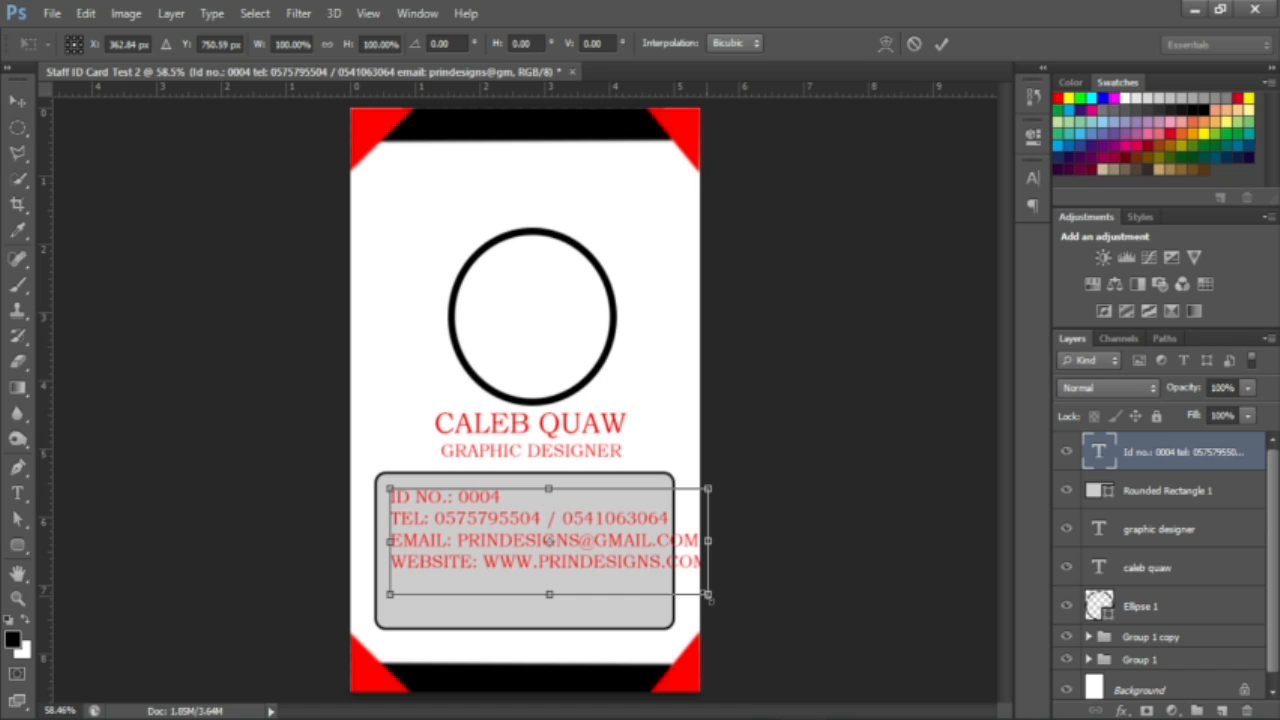
pyautogui.moveTo(708, 595); pyautogui.dragTo(668, 578)
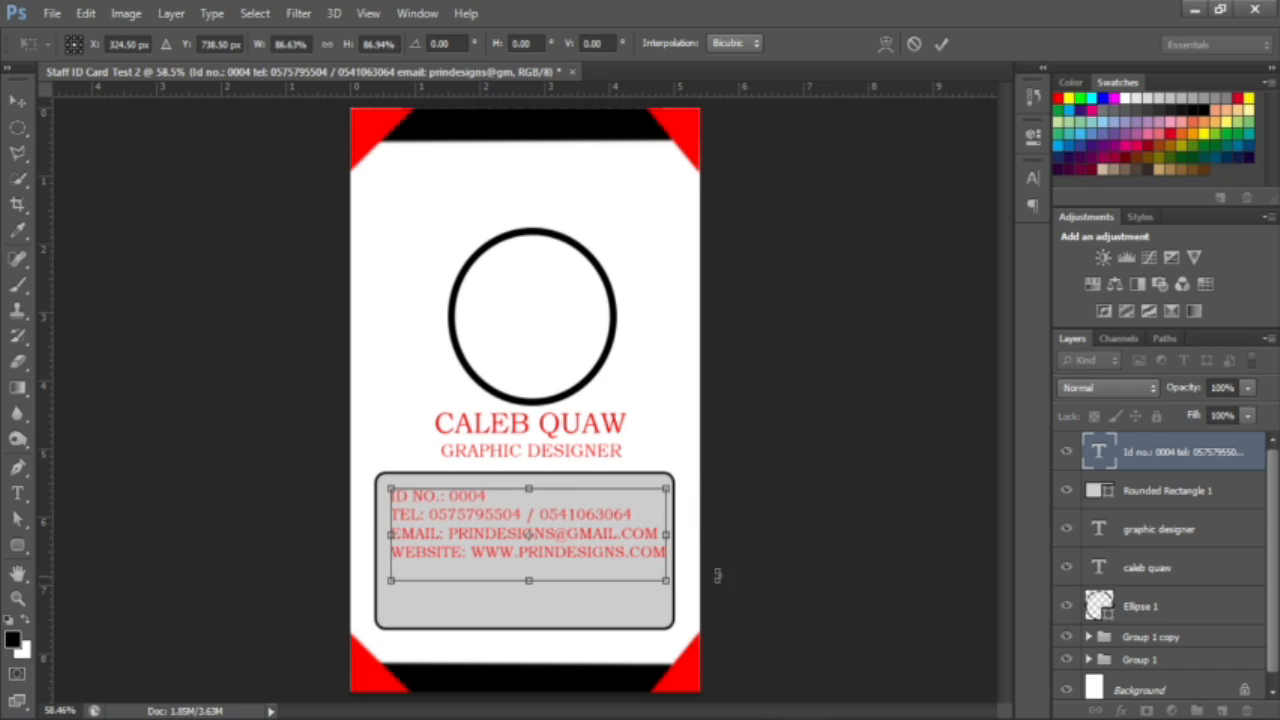
pyautogui.click(940, 46)
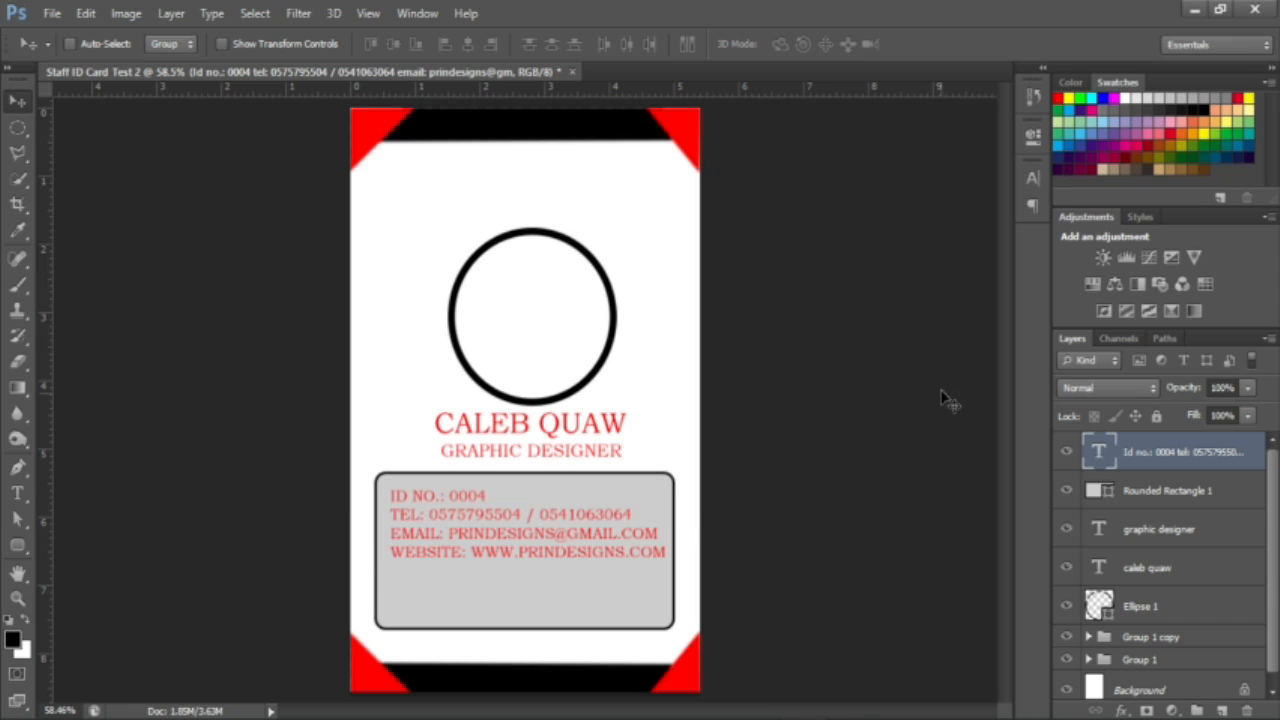
# Step: Raise the contact text's leading from Auto to 14 pt in the Character panel
pyautogui.click(1033, 180)
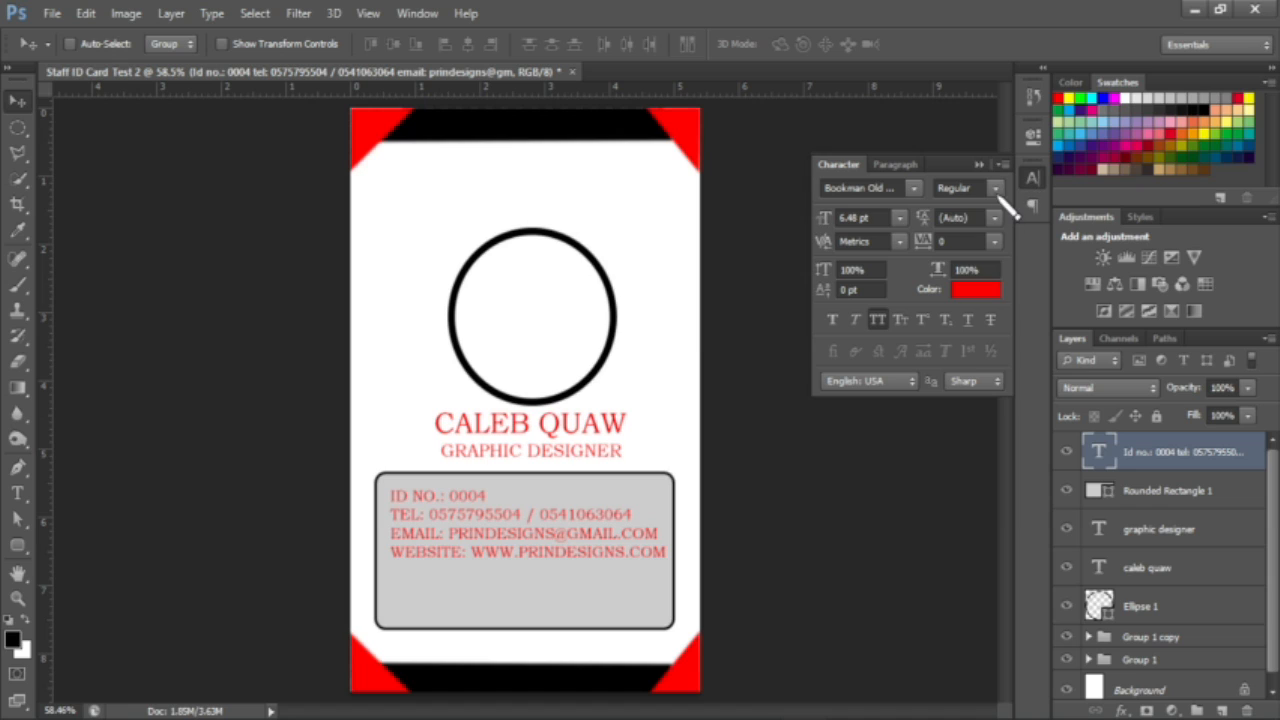
pyautogui.click(919, 217)
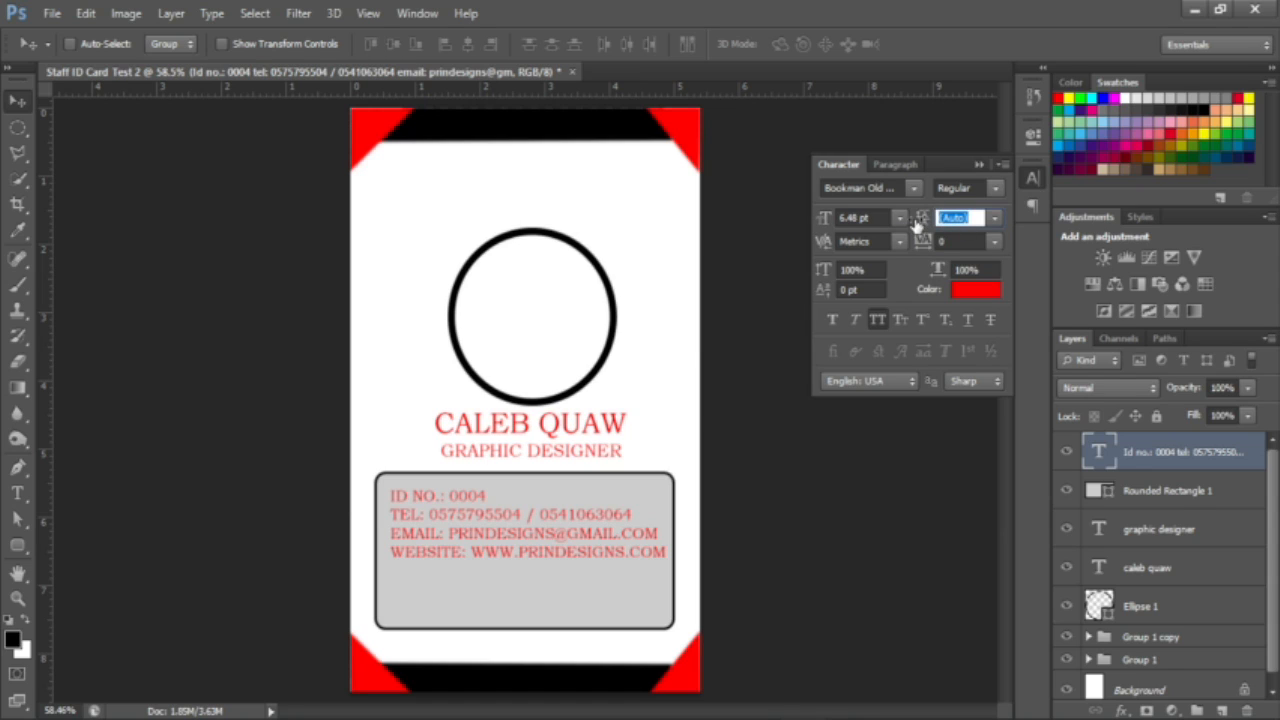
pyautogui.moveTo(915, 224); pyautogui.dragTo(925, 225)
pyautogui.moveTo(916, 224); pyautogui.dragTo(922, 223)
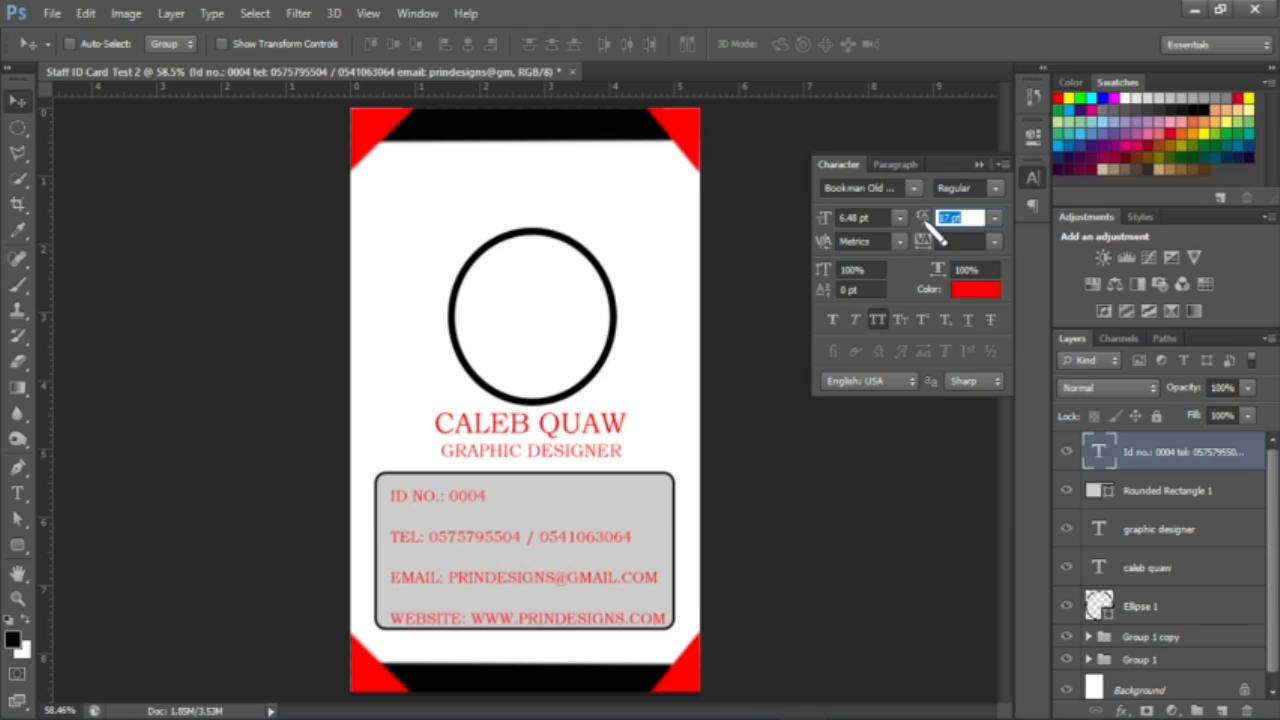
pyautogui.moveTo(922, 222); pyautogui.dragTo(920, 218)
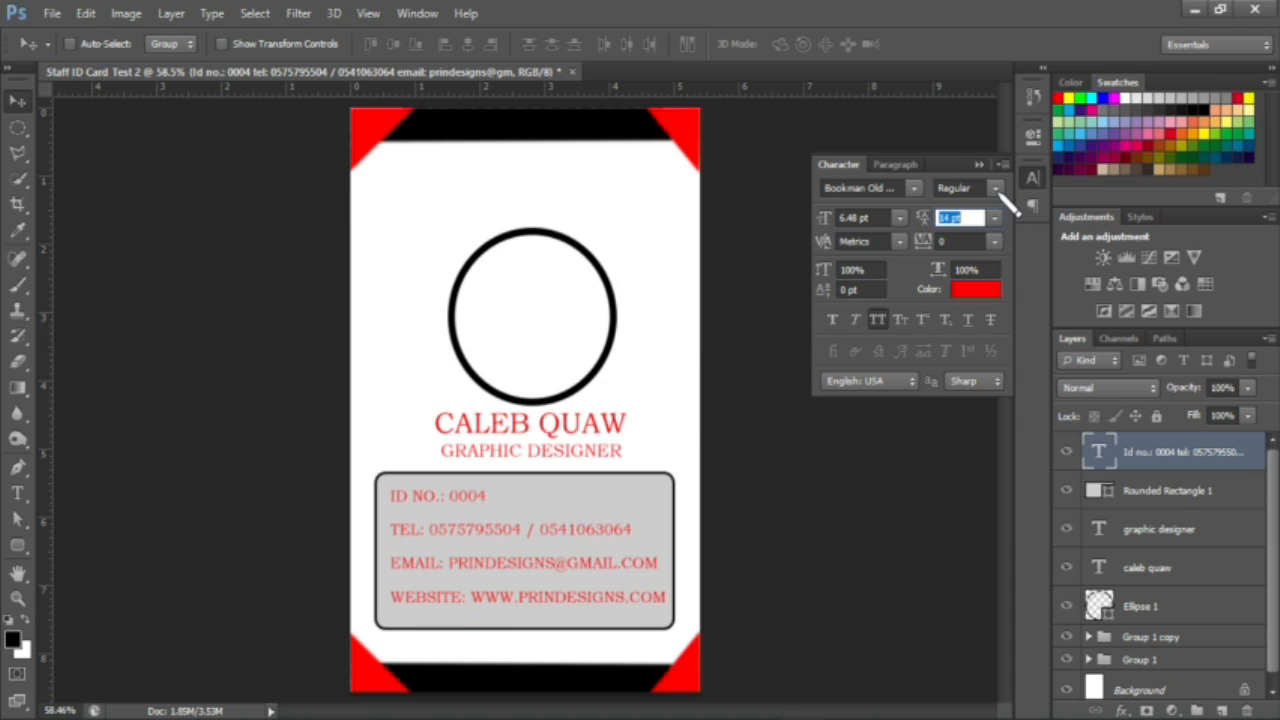
pyautogui.click(980, 165)
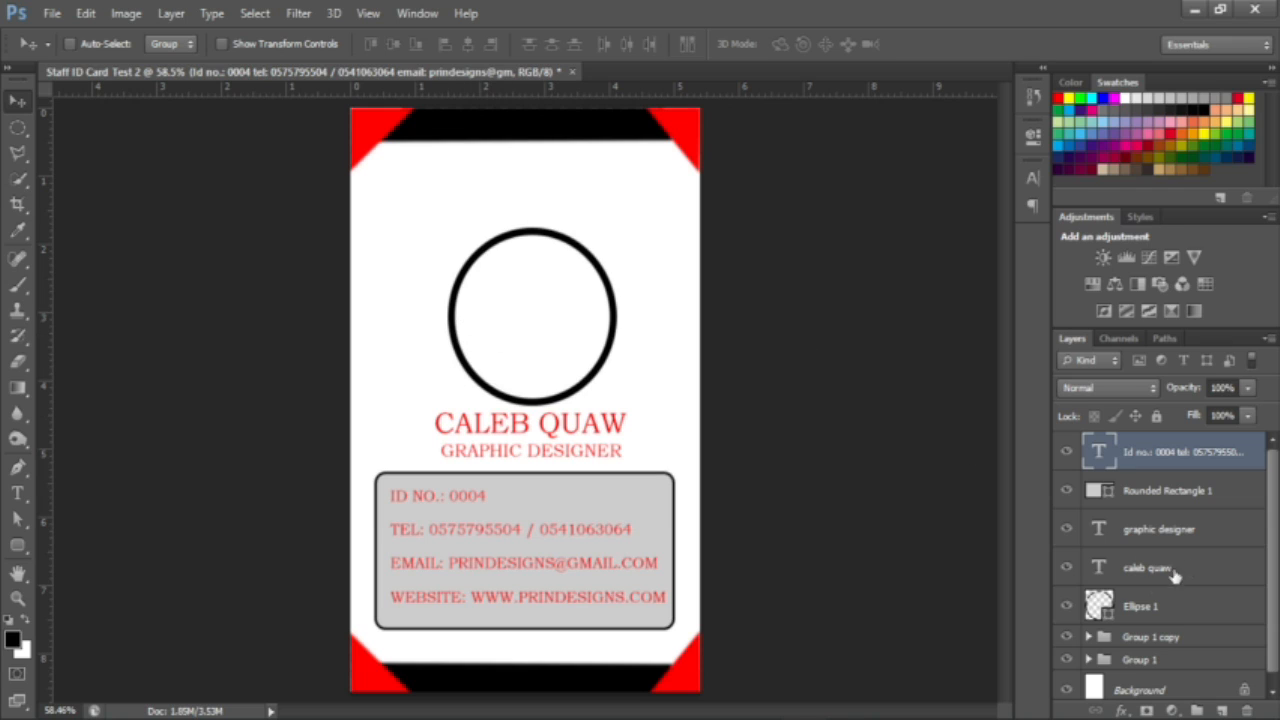
# Step: Select the Ellipse 1 layer and nudge the circle two steps to the left
pyautogui.click(1146, 612)
pyautogui.press('Left')
pyautogui.press('Left')
pyautogui.press('Left')
pyautogui.press('Left')
pyautogui.press('Left')
pyautogui.press('Left')
pyautogui.press('Left')
pyautogui.press('Left')
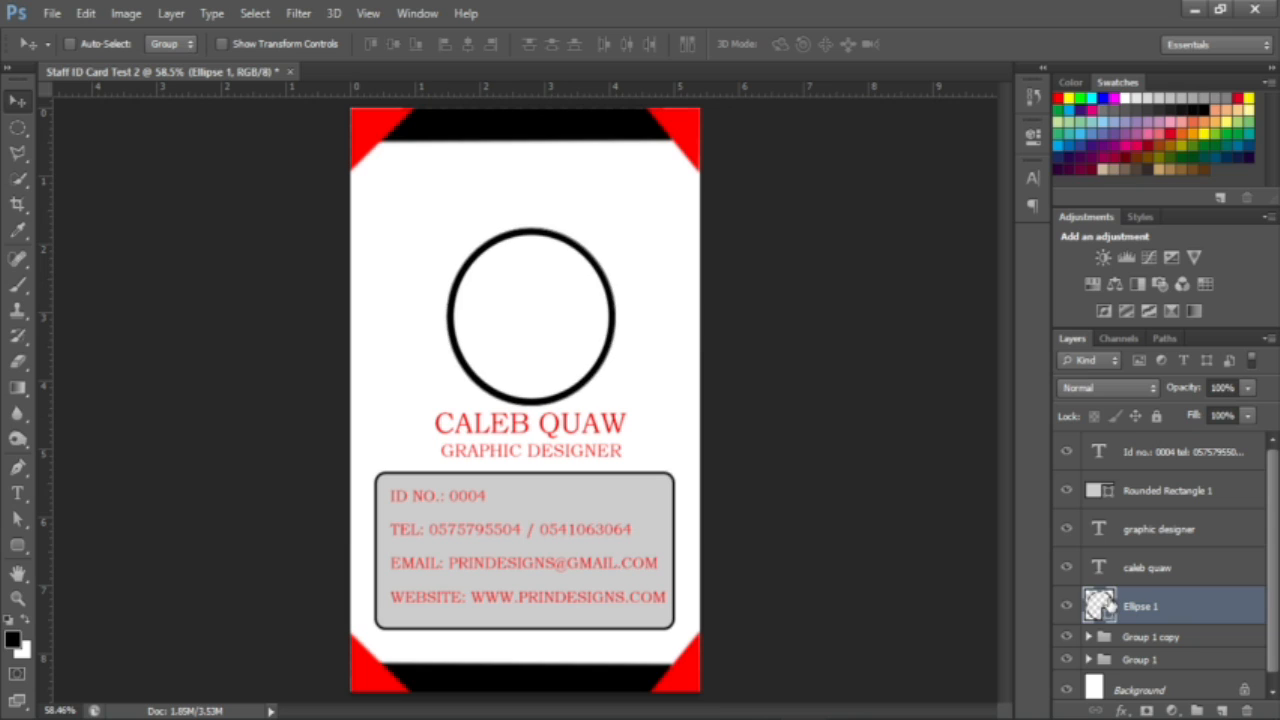
pyautogui.press('Left')
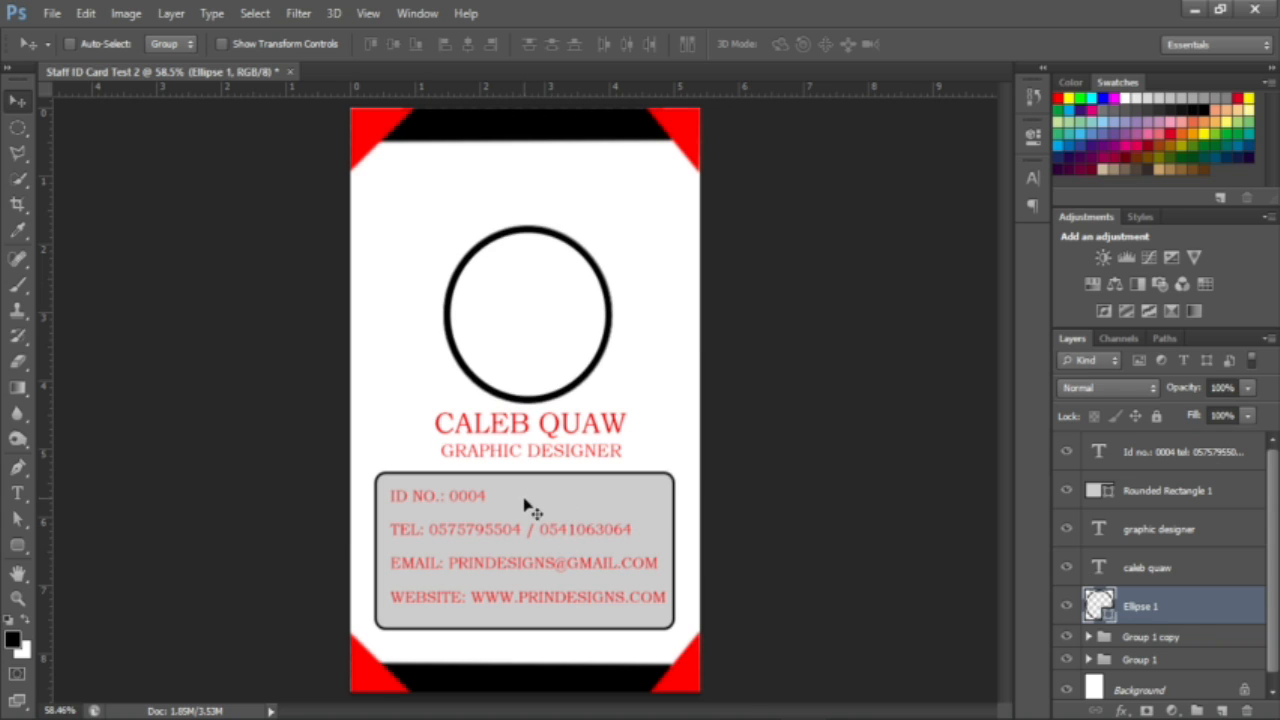
# Step: Bring up the Open dialog, browse the ruff folder, then go back to the Desktop listing
pyautogui.click(51, 13)
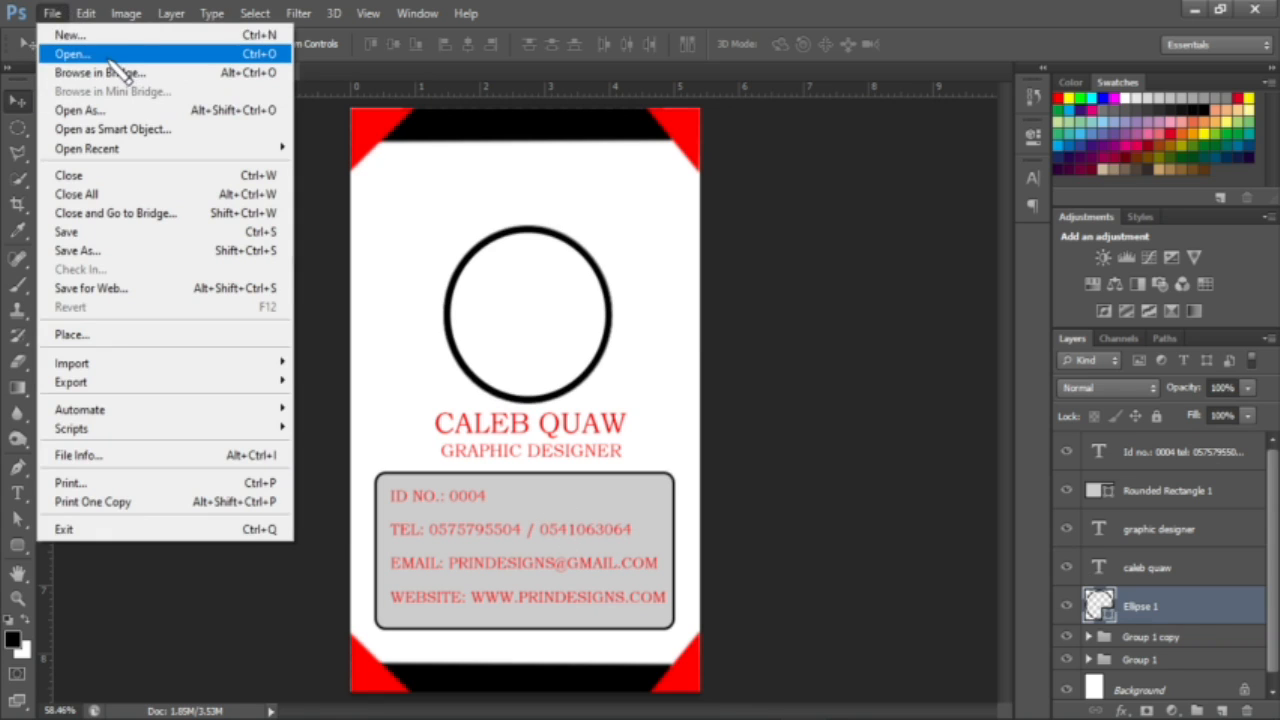
pyautogui.click(109, 57)
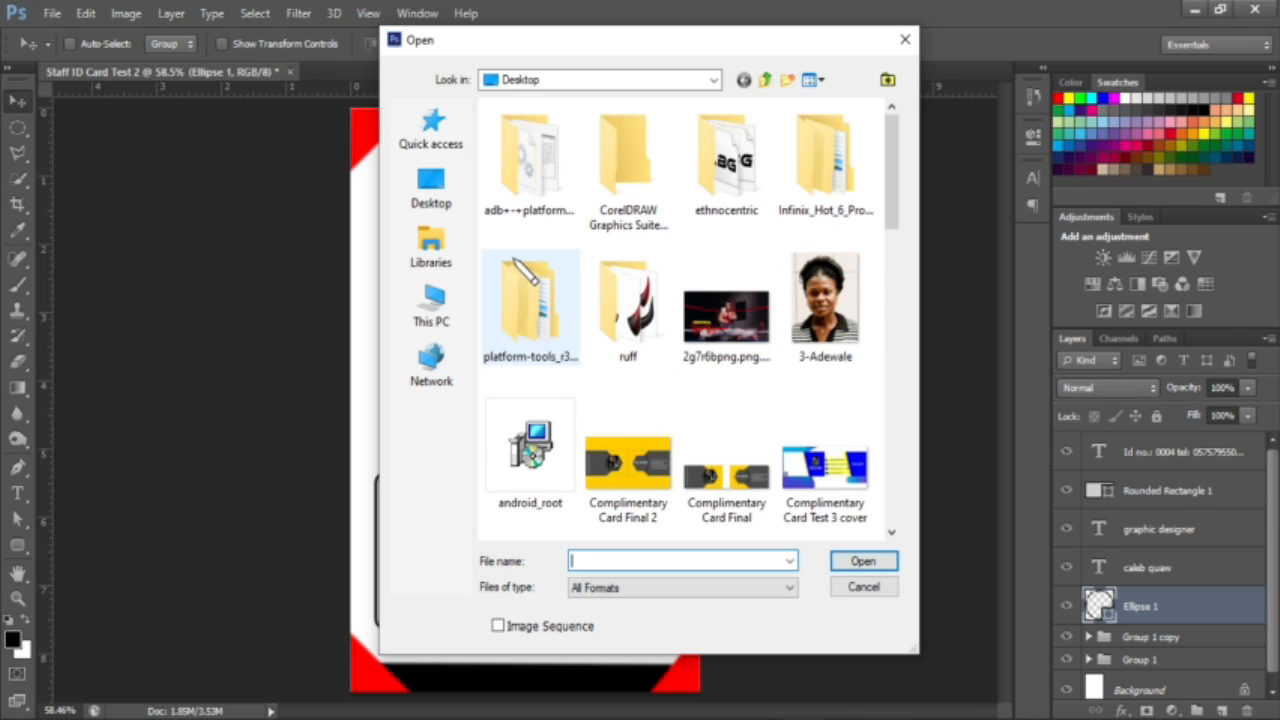
pyautogui.doubleClick(641, 321)
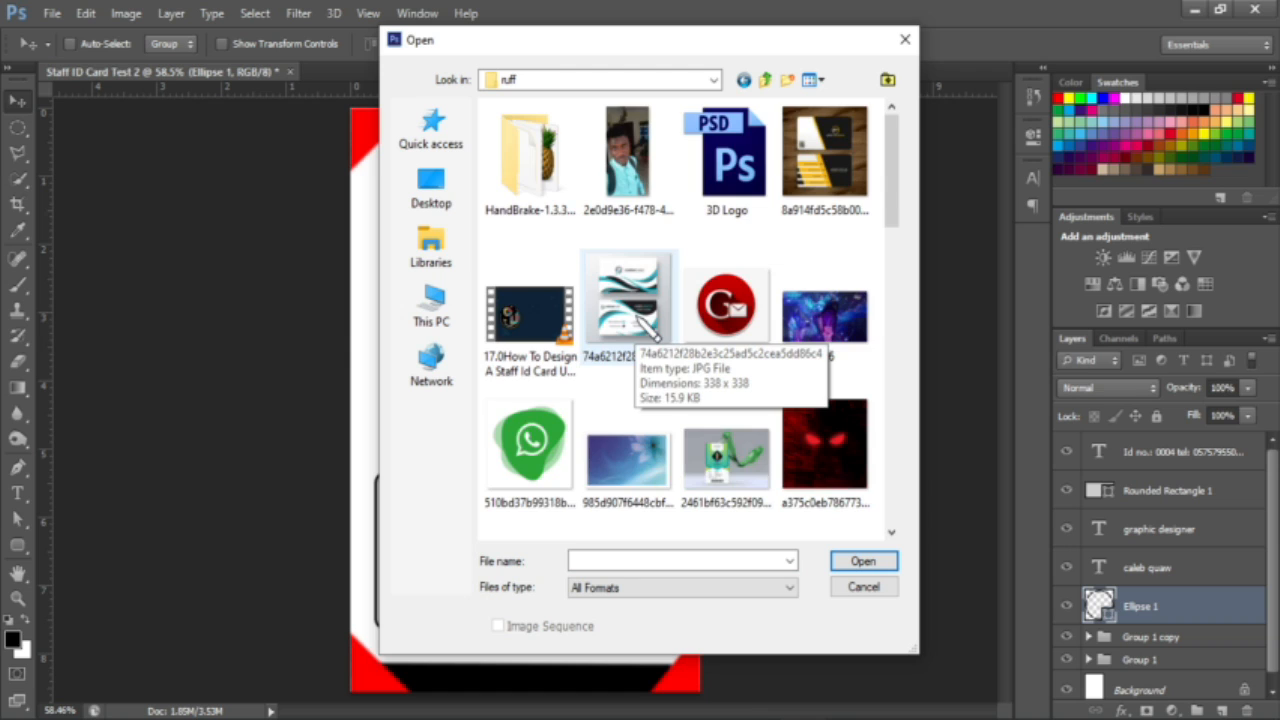
pyautogui.scroll(-5, 648, 325)
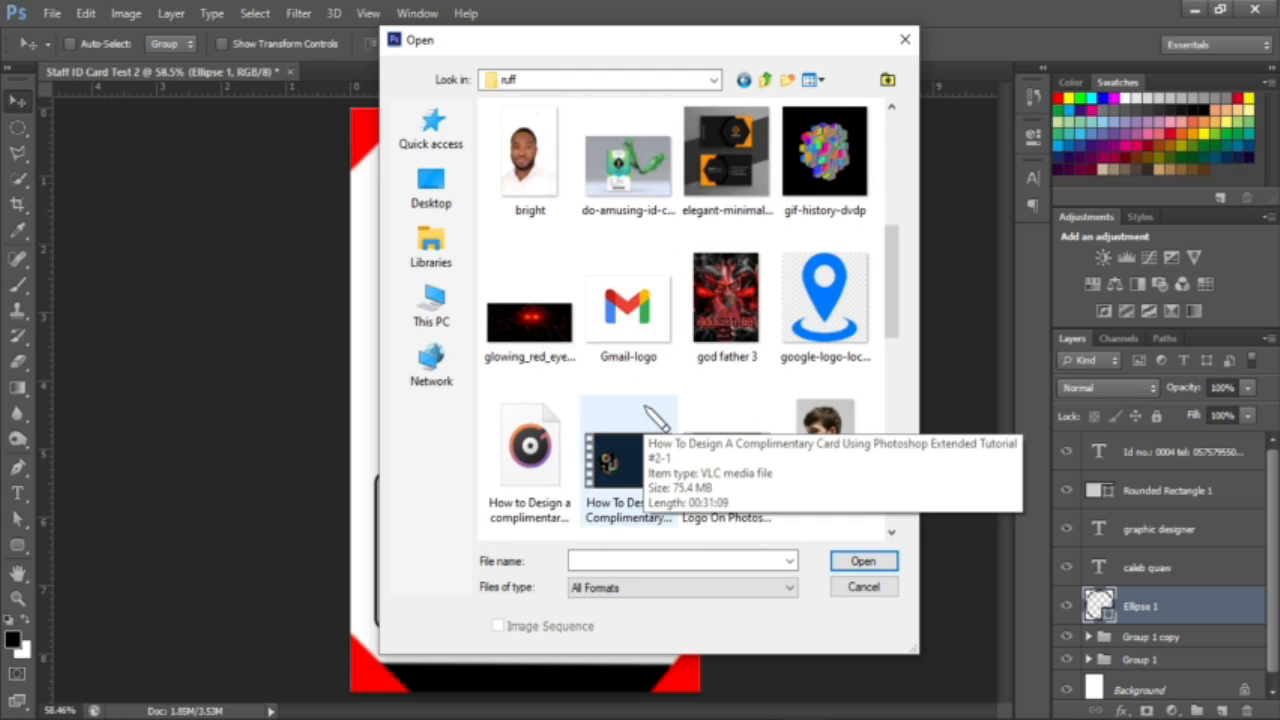
pyautogui.scroll(-6, 648, 415)
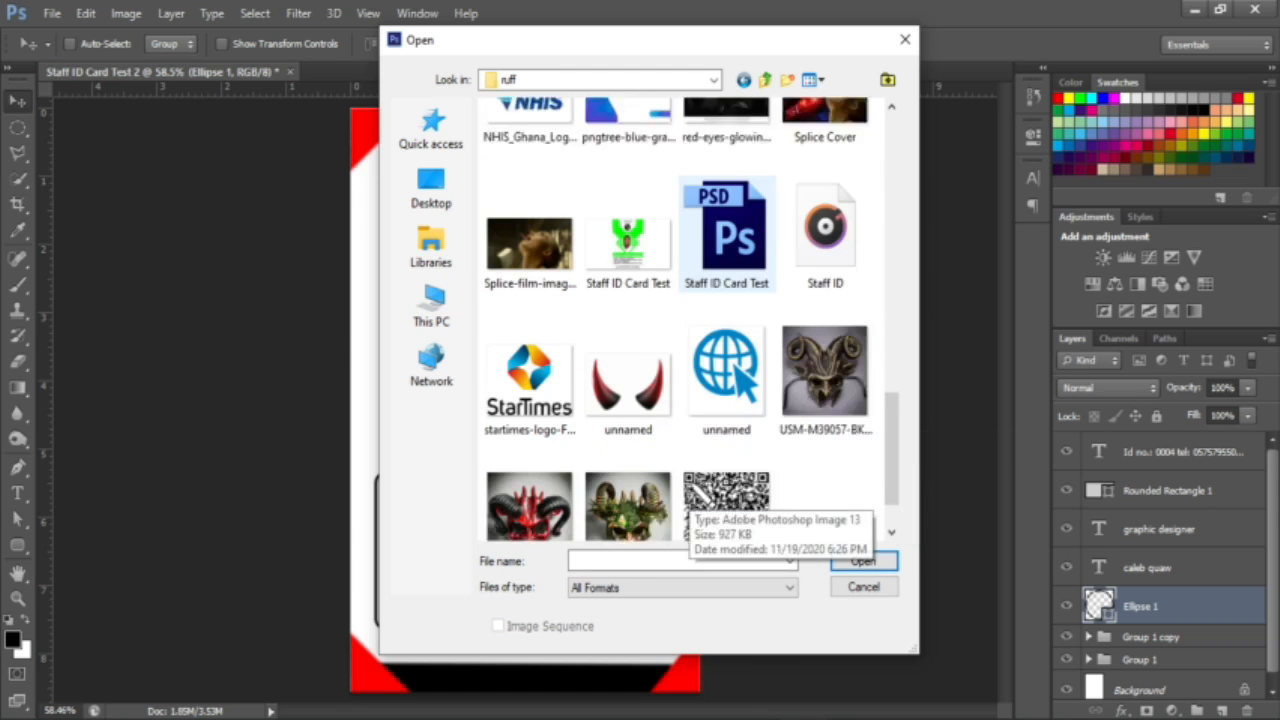
pyautogui.scroll(-1, 697, 492)
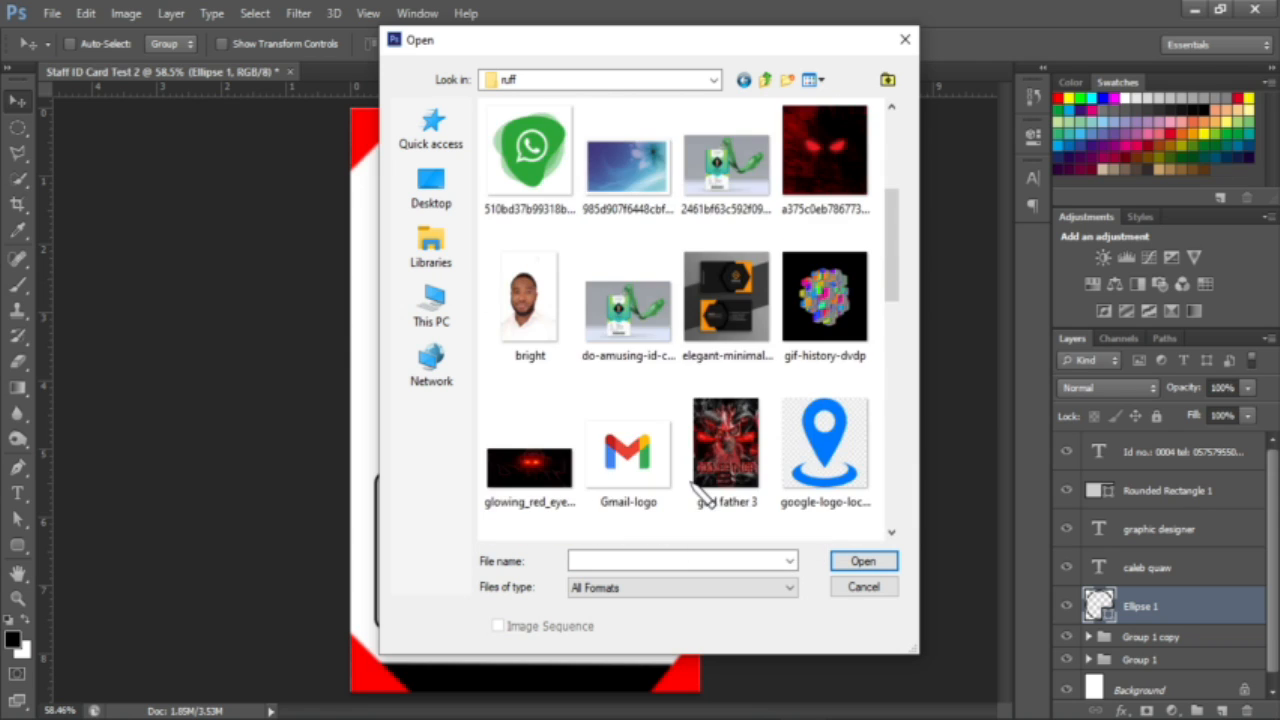
pyautogui.scroll(3, 700, 490)
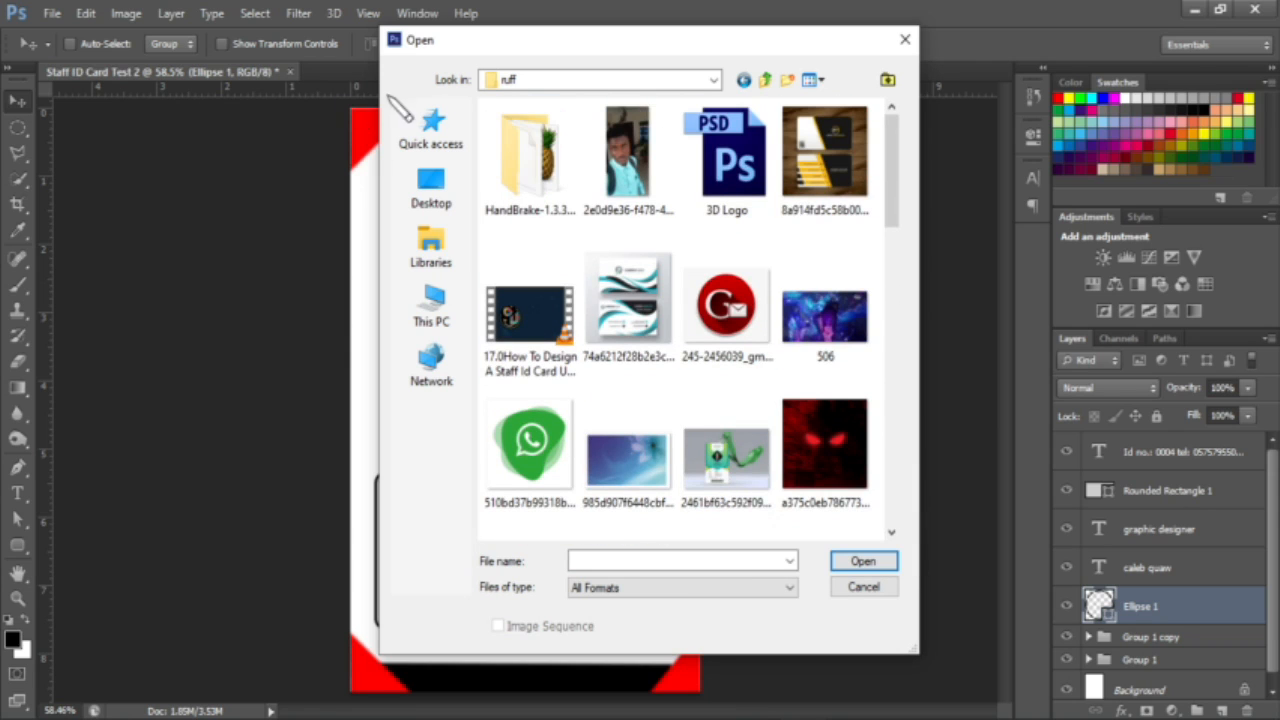
pyautogui.click(748, 80)
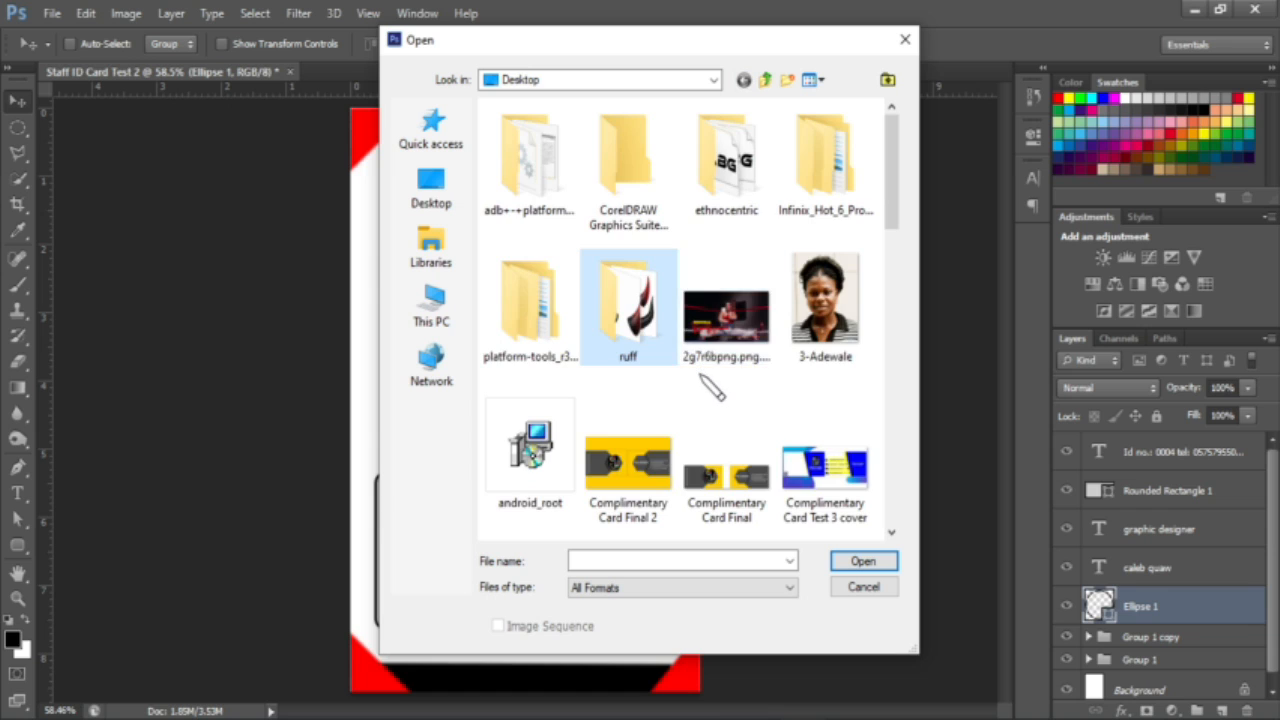
# Step: Pick the 3-Adewale portrait, show the Desktop as a detailed list, and close without opening
pyautogui.scroll(-3, 700, 390)
pyautogui.scroll(-2, 700, 390)
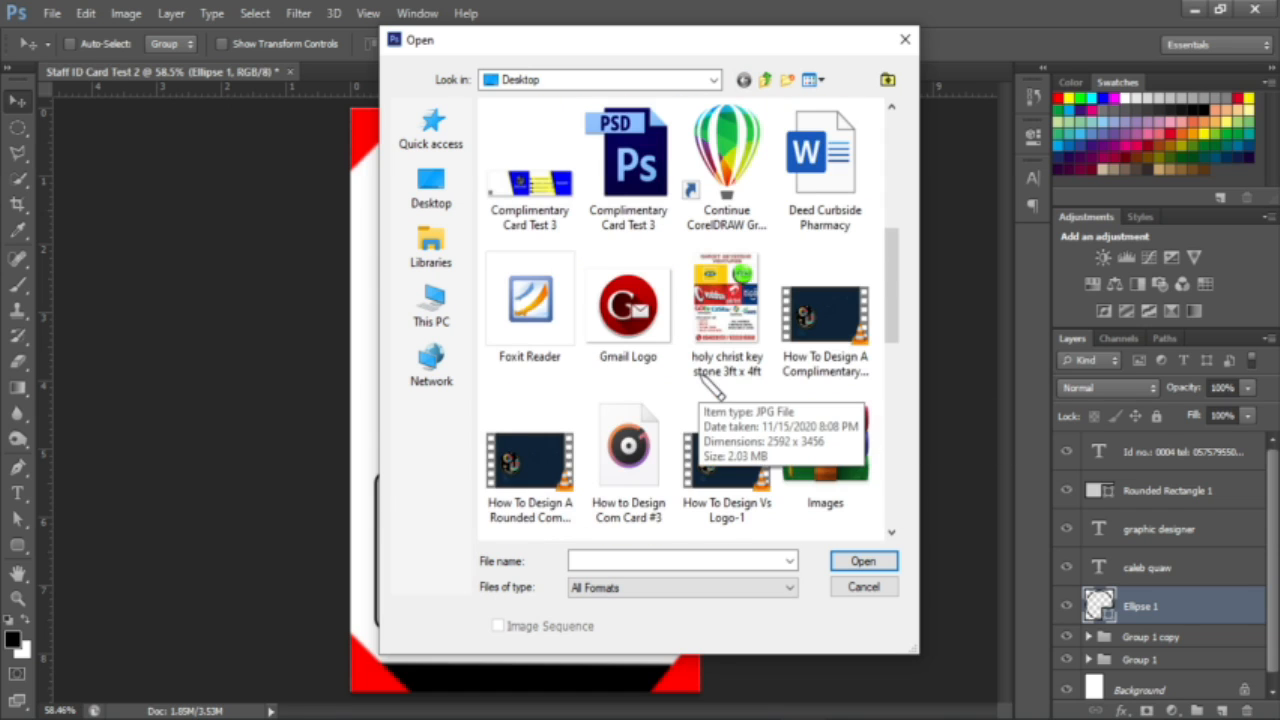
pyautogui.scroll(-5, 700, 390)
pyautogui.scroll(-1, 711, 390)
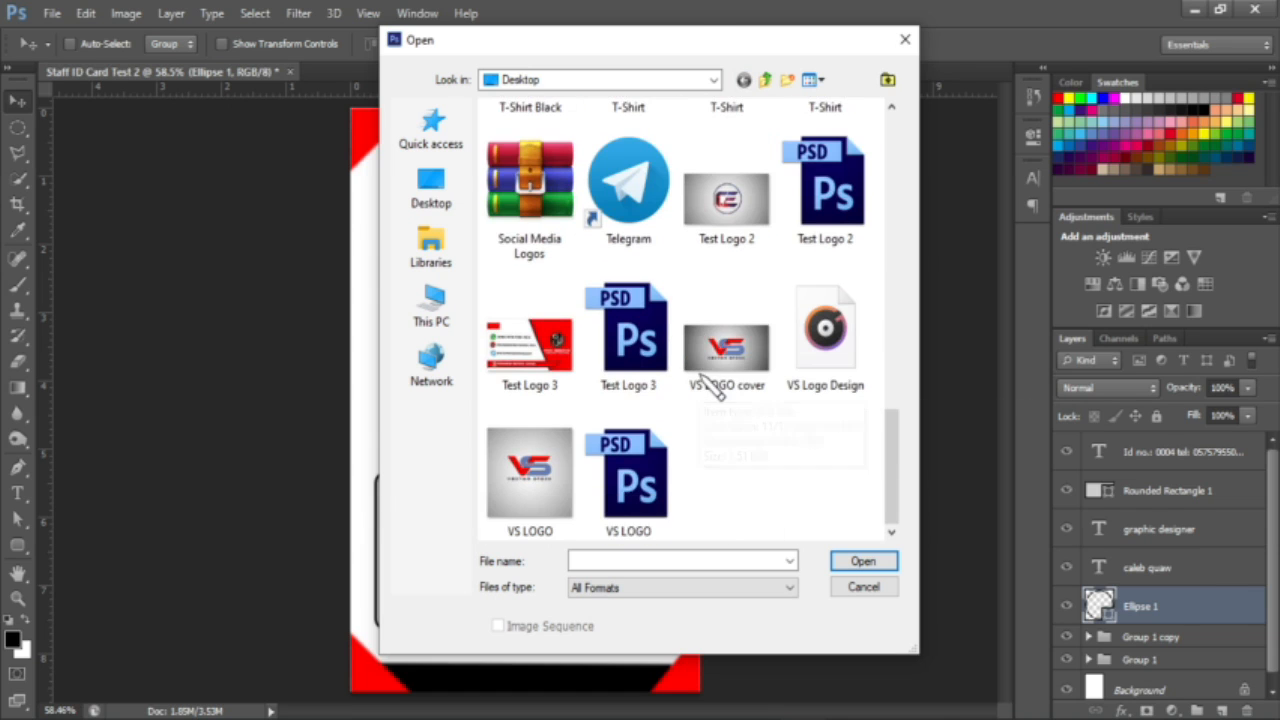
pyautogui.scroll(10, 711, 390)
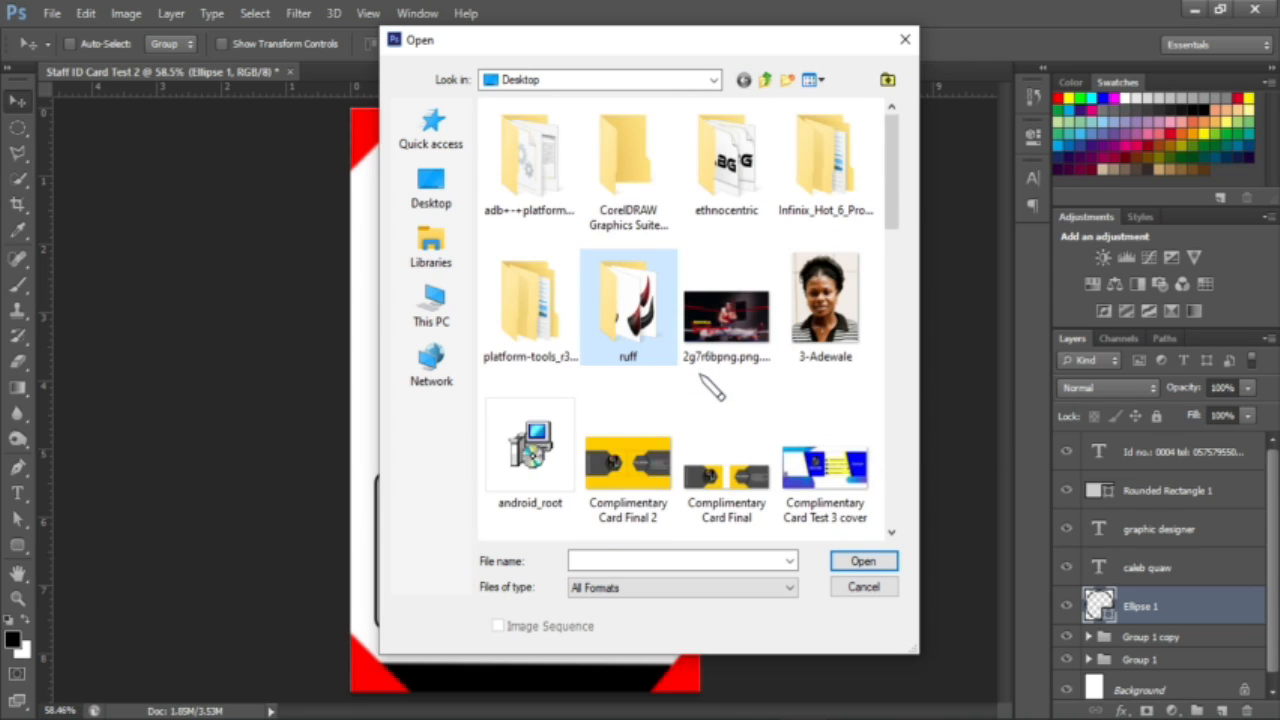
pyautogui.click(850, 335)
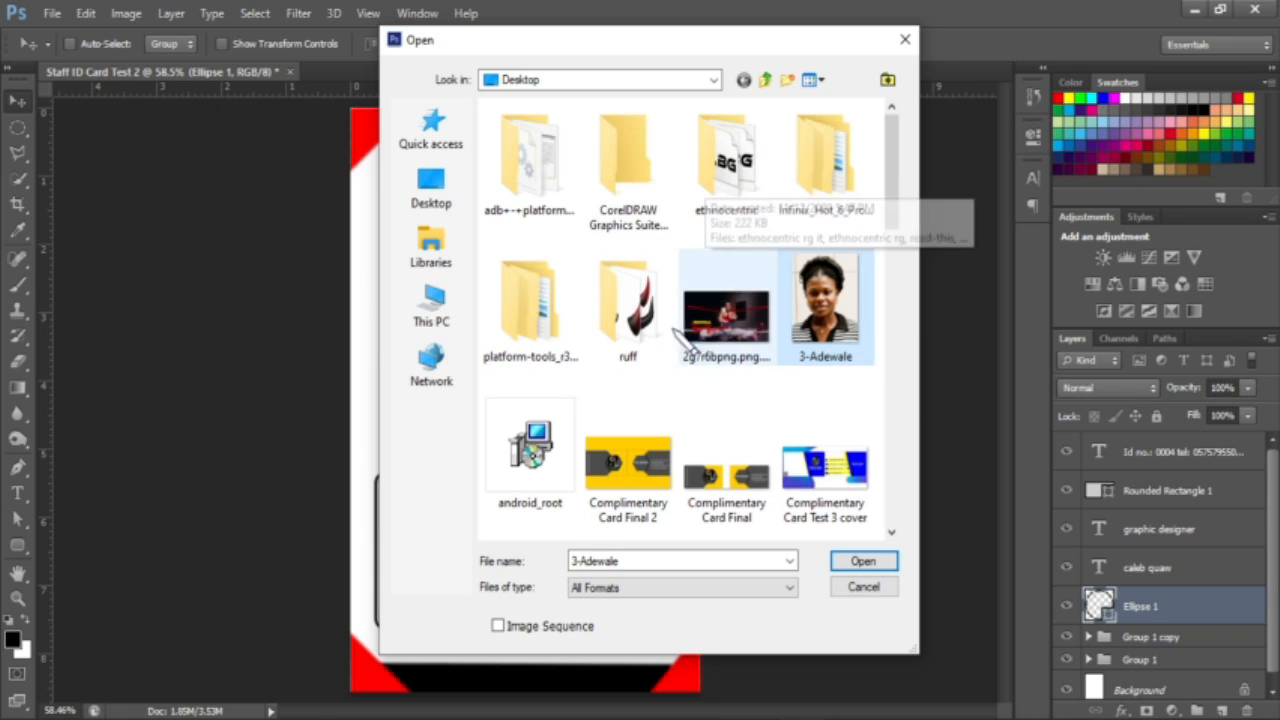
pyautogui.click(437, 197)
pyautogui.scroll(-8, 728, 373)
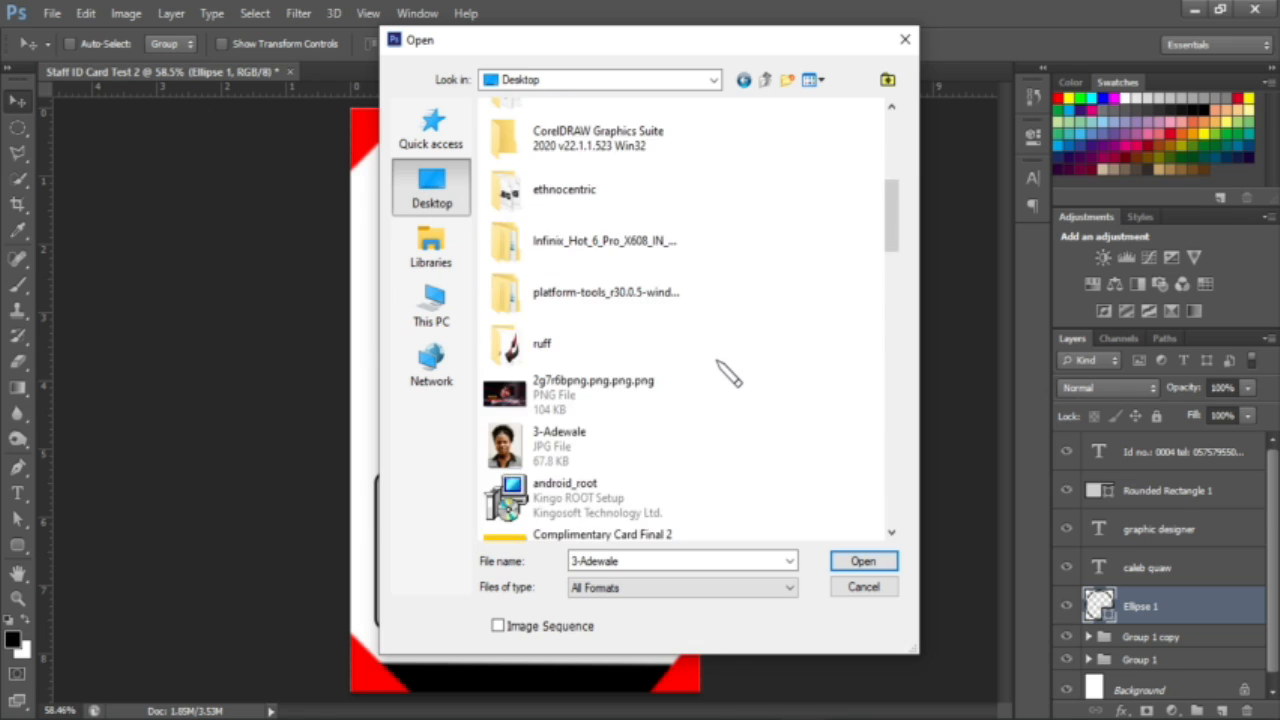
pyautogui.scroll(-15, 728, 373)
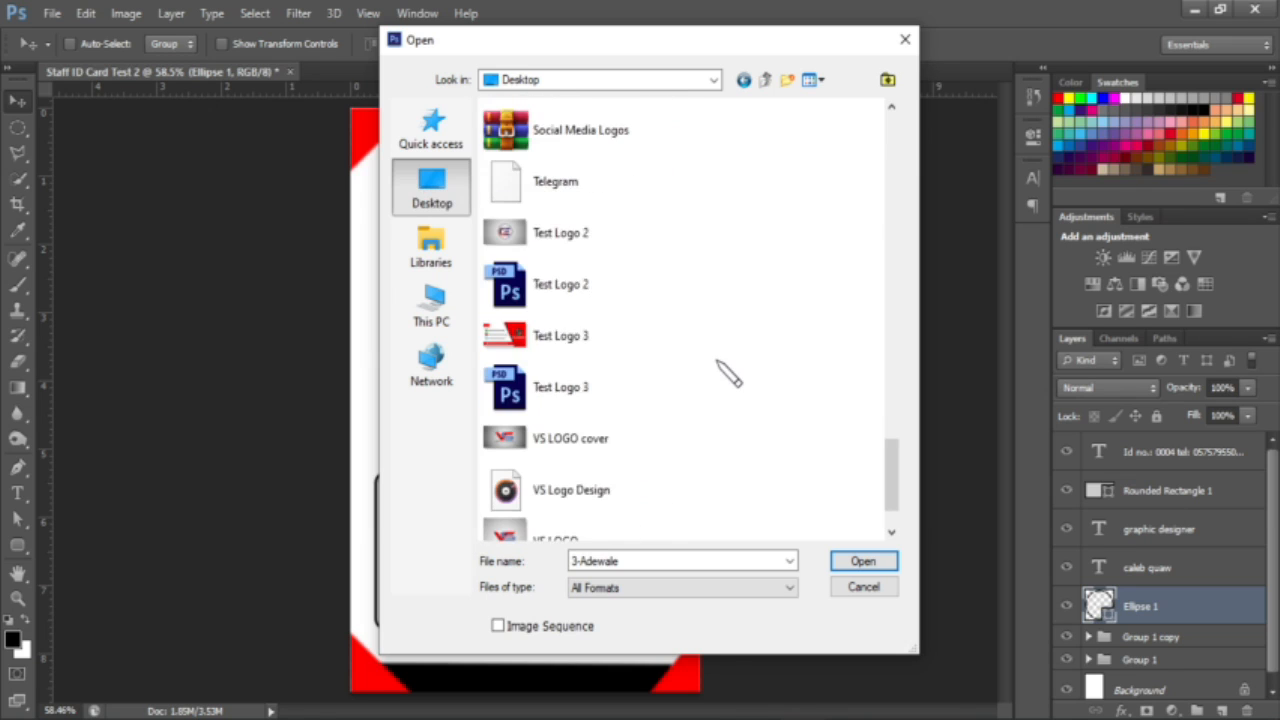
pyautogui.scroll(20, 728, 373)
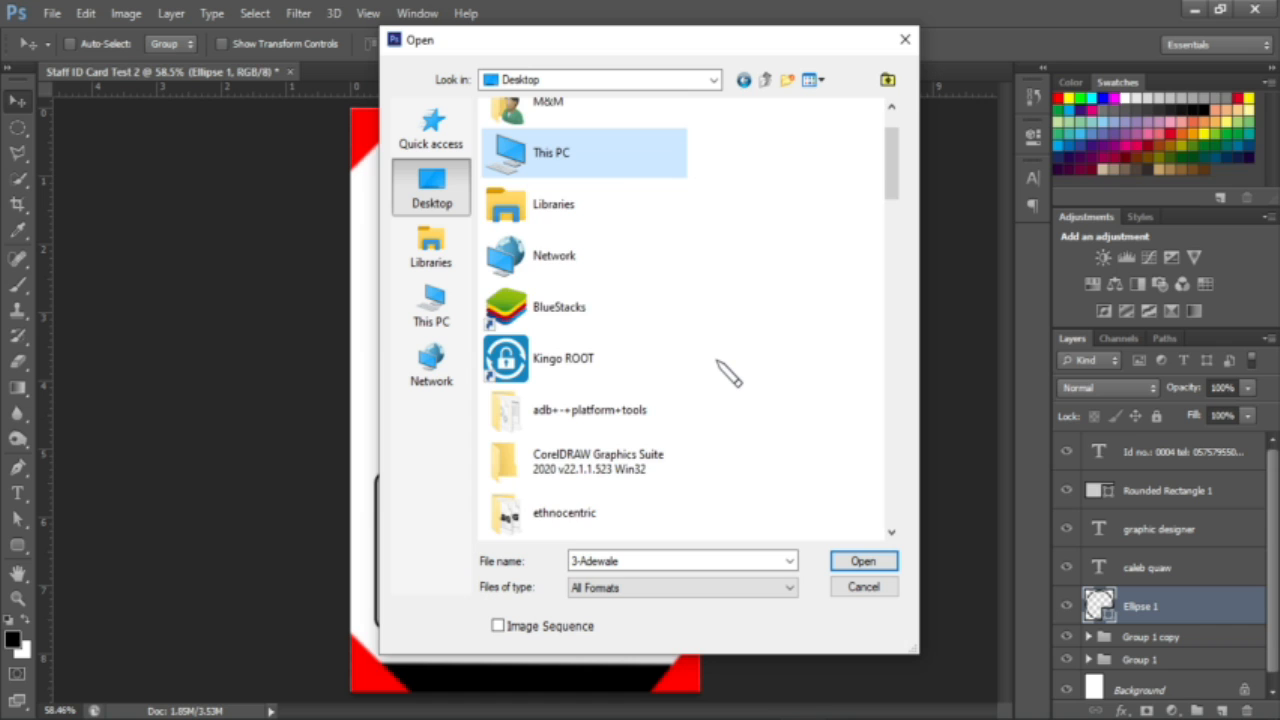
pyautogui.click(905, 39)
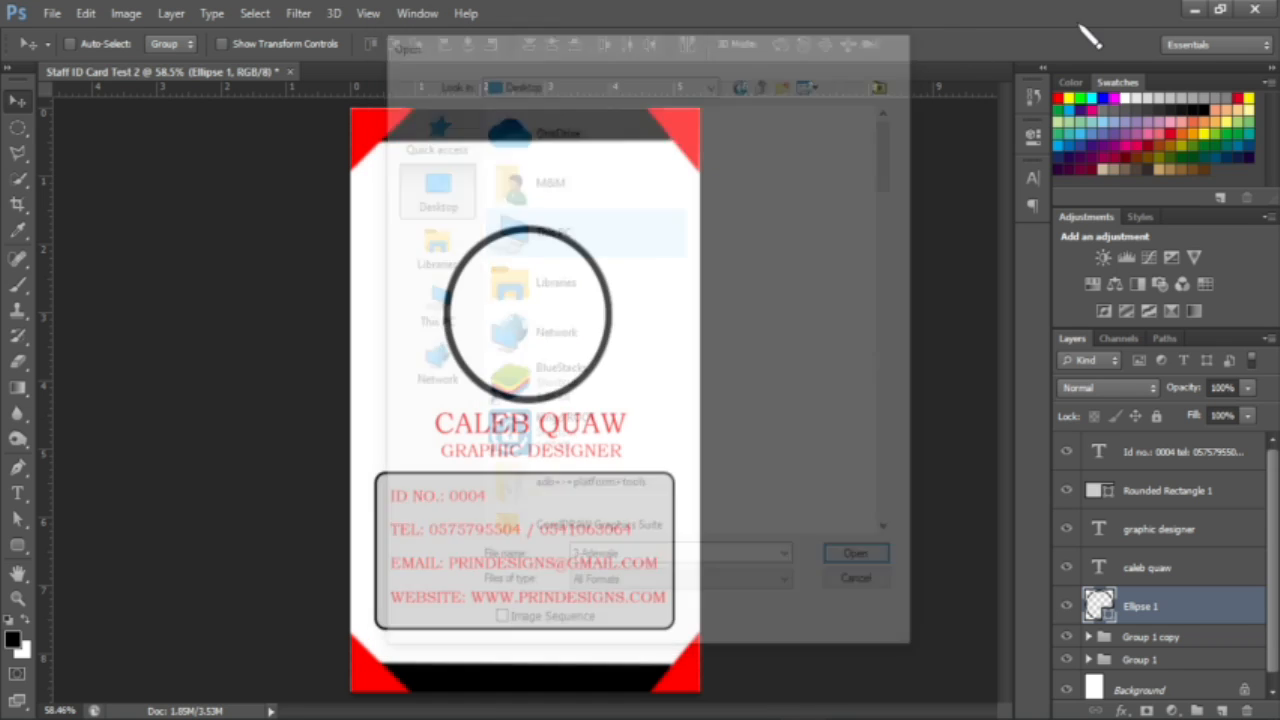
# Step: Minimize Photoshop, view the Recycle Bin contents as large icons, and close it
pyautogui.click(1192, 10)
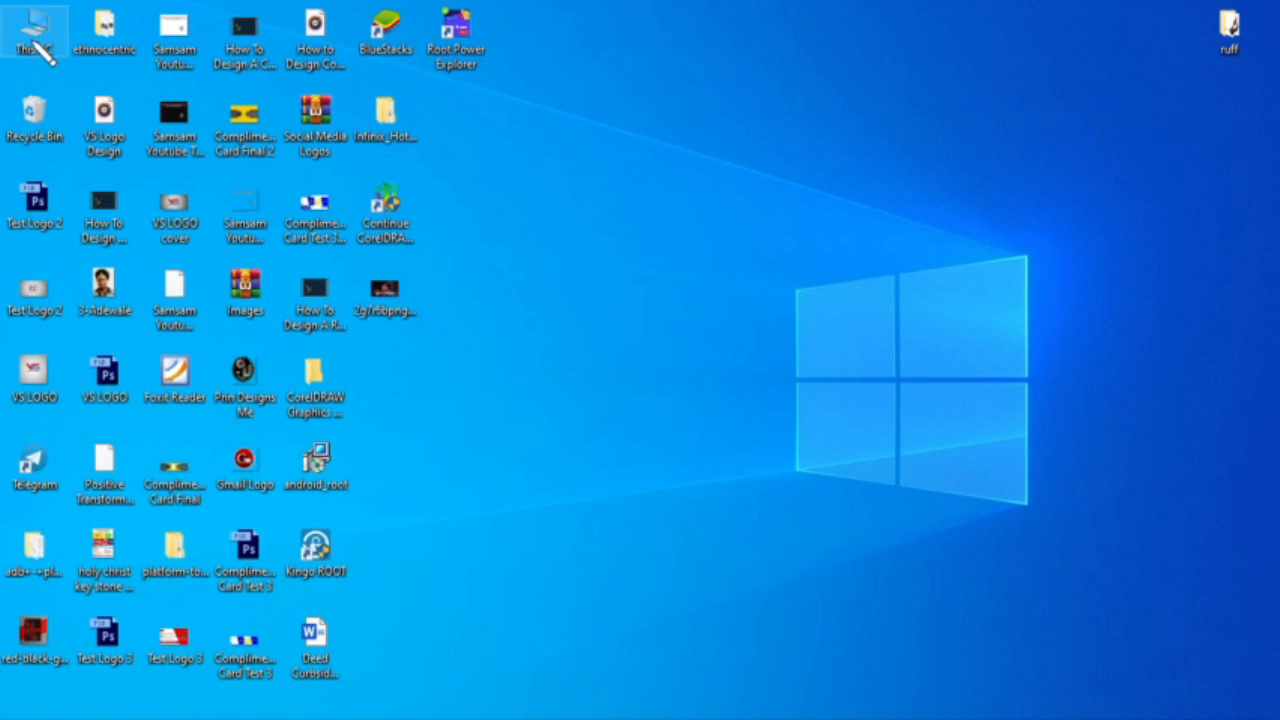
pyautogui.doubleClick(34, 118)
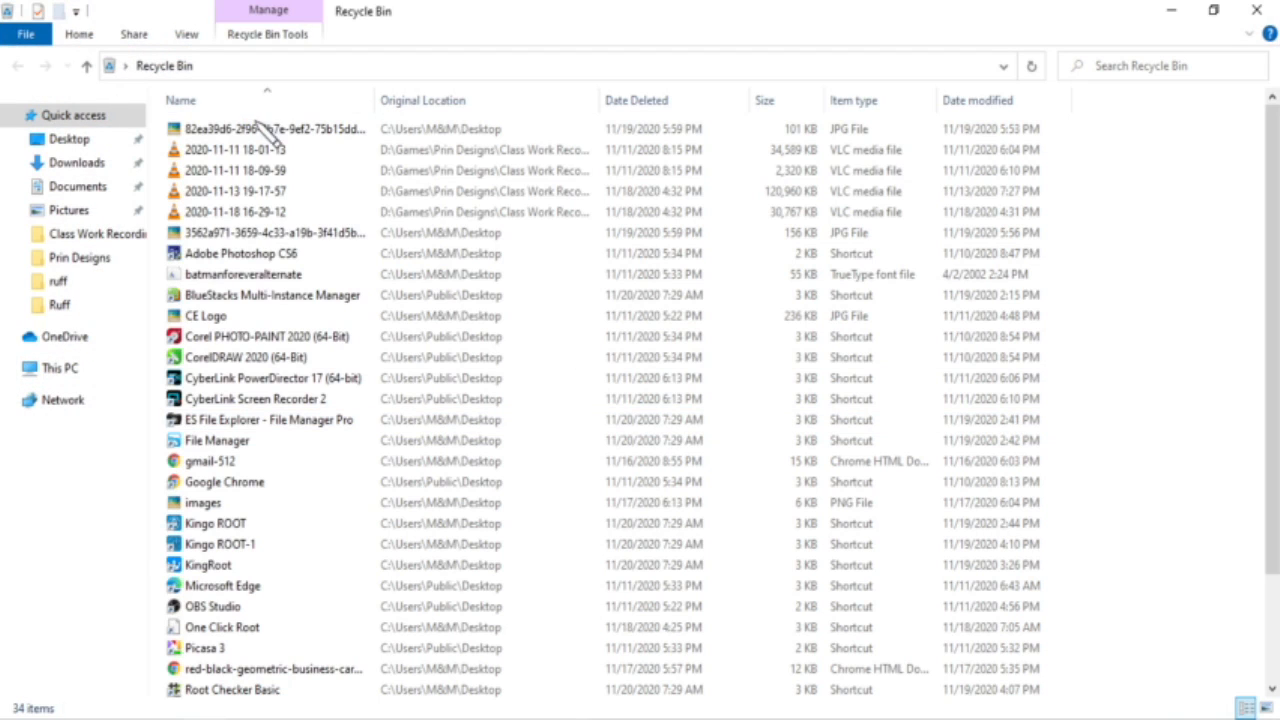
pyautogui.click(271, 129)
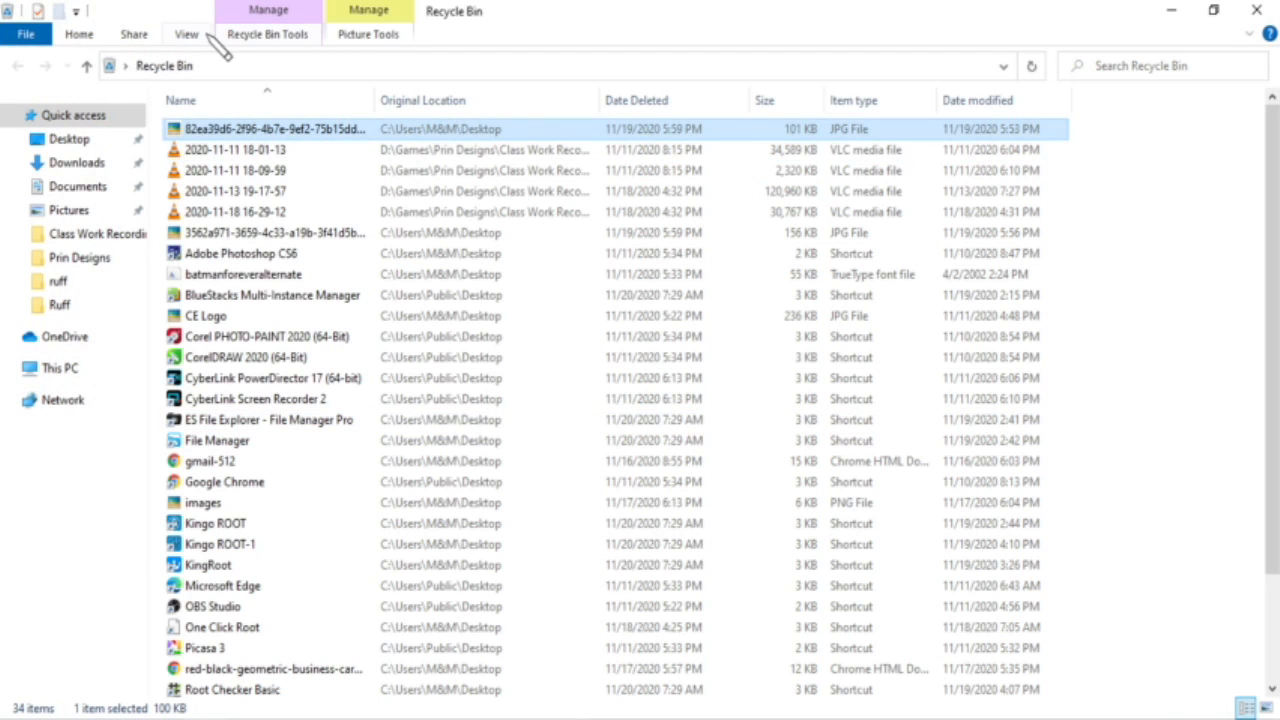
pyautogui.click(190, 36)
pyautogui.click(300, 63)
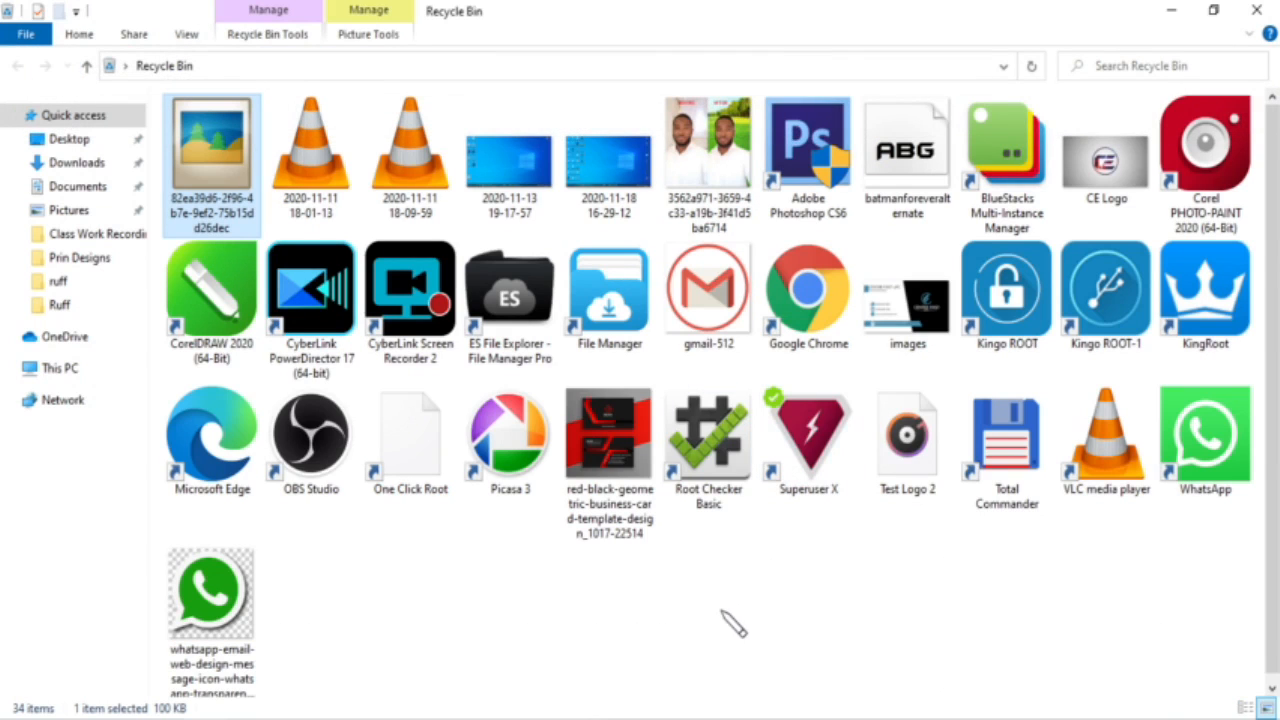
pyautogui.click(616, 601)
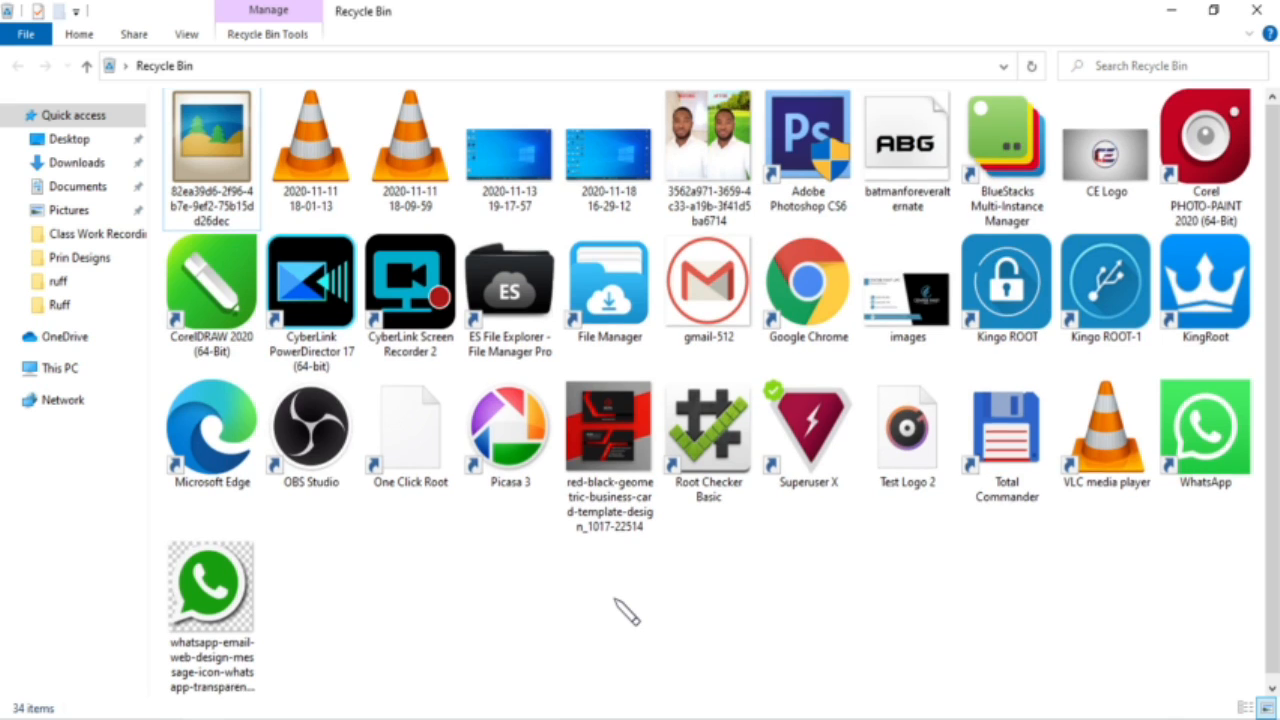
pyautogui.click(1242, 14)
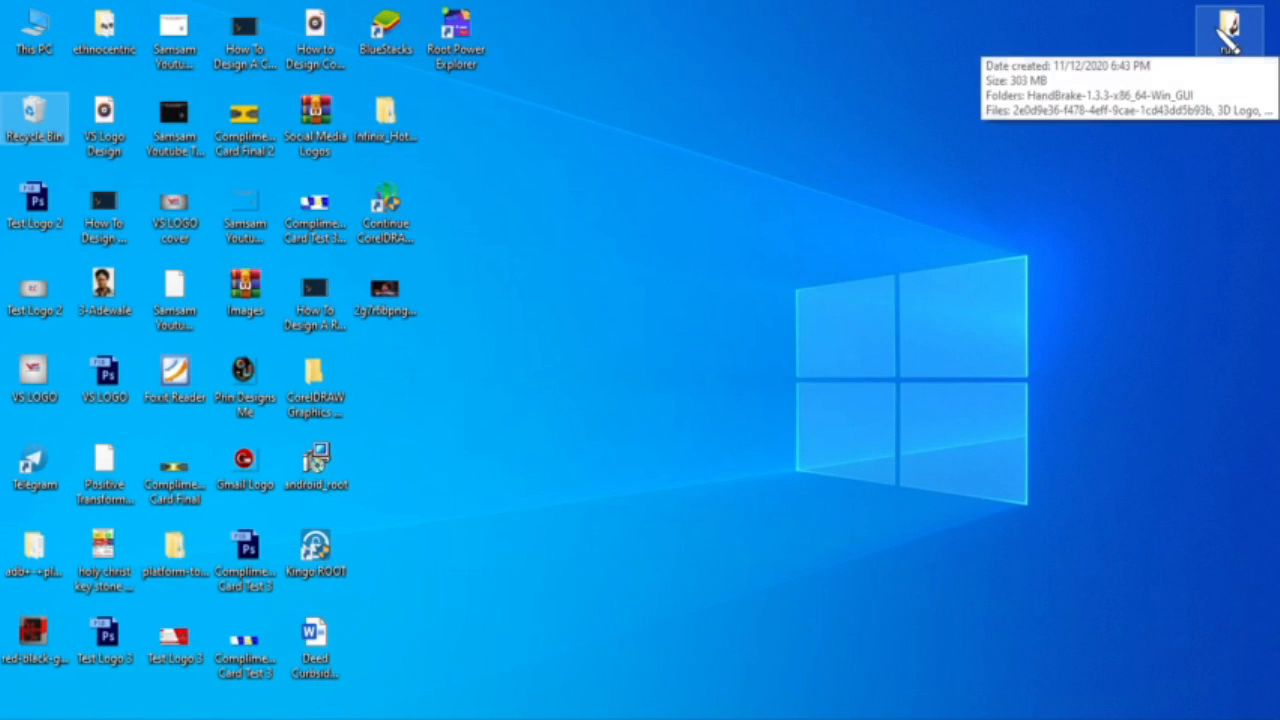
# Step: Look through the maximized ruff folder, close it, and refresh the desktop
pyautogui.doubleClick(1229, 30)
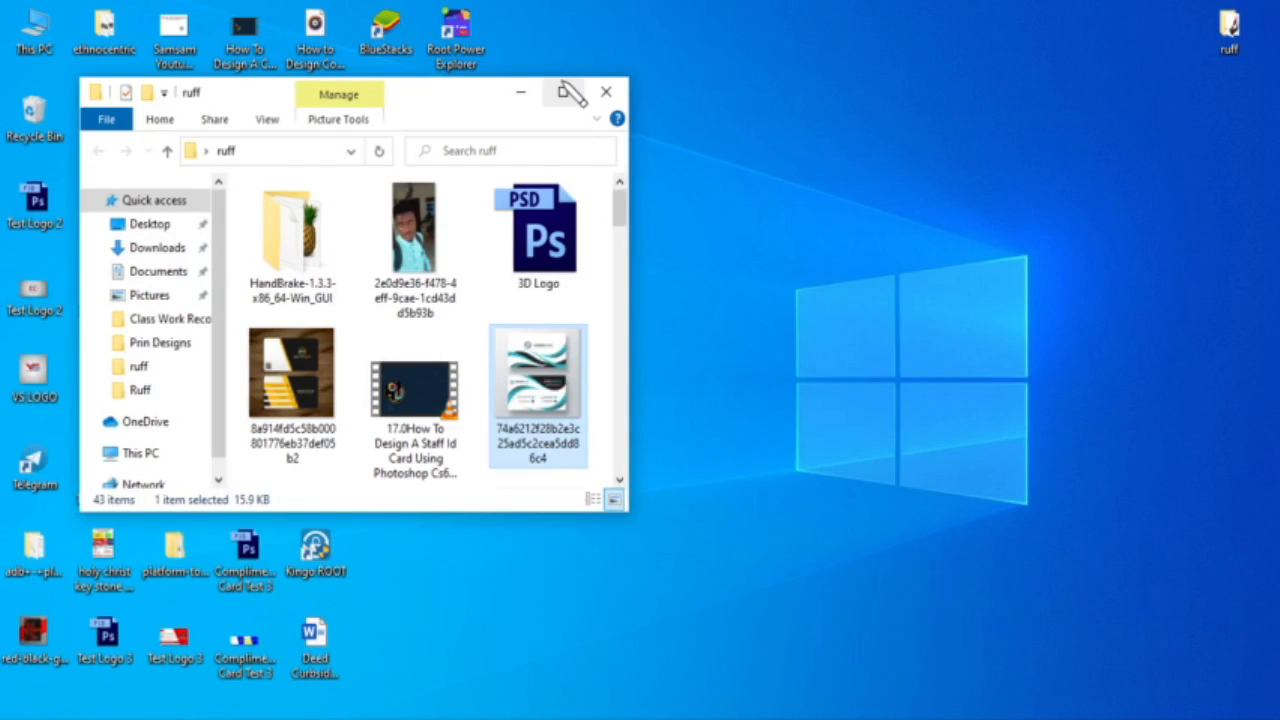
pyautogui.click(564, 92)
pyautogui.scroll(-1, 586, 370)
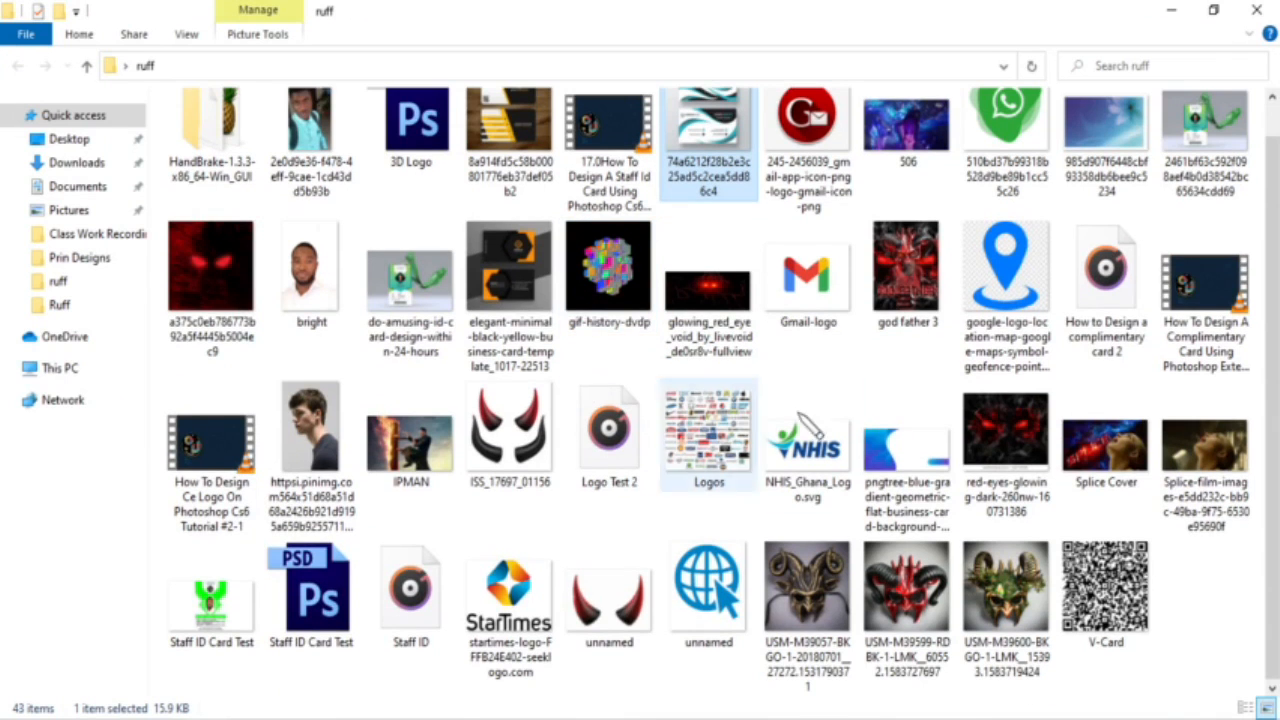
pyautogui.scroll(1, 1225, 560)
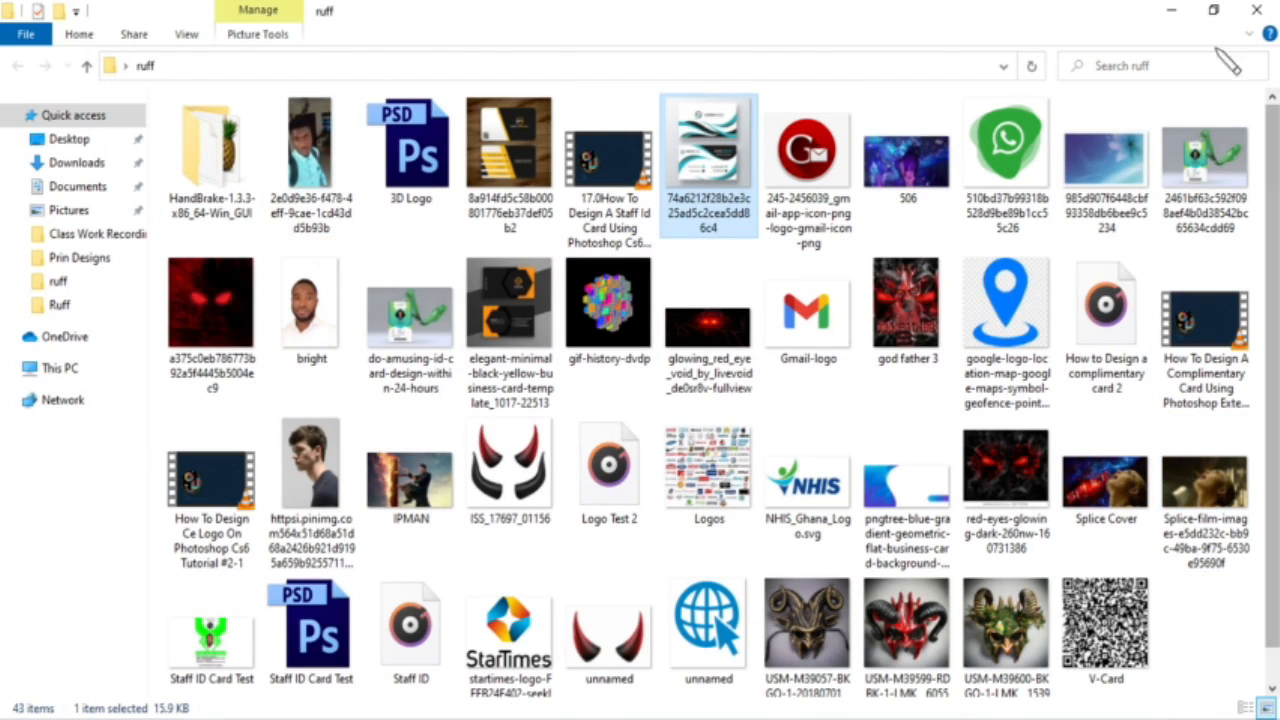
pyautogui.click(1257, 12)
pyautogui.rightClick(718, 252)
pyautogui.click(748, 312)
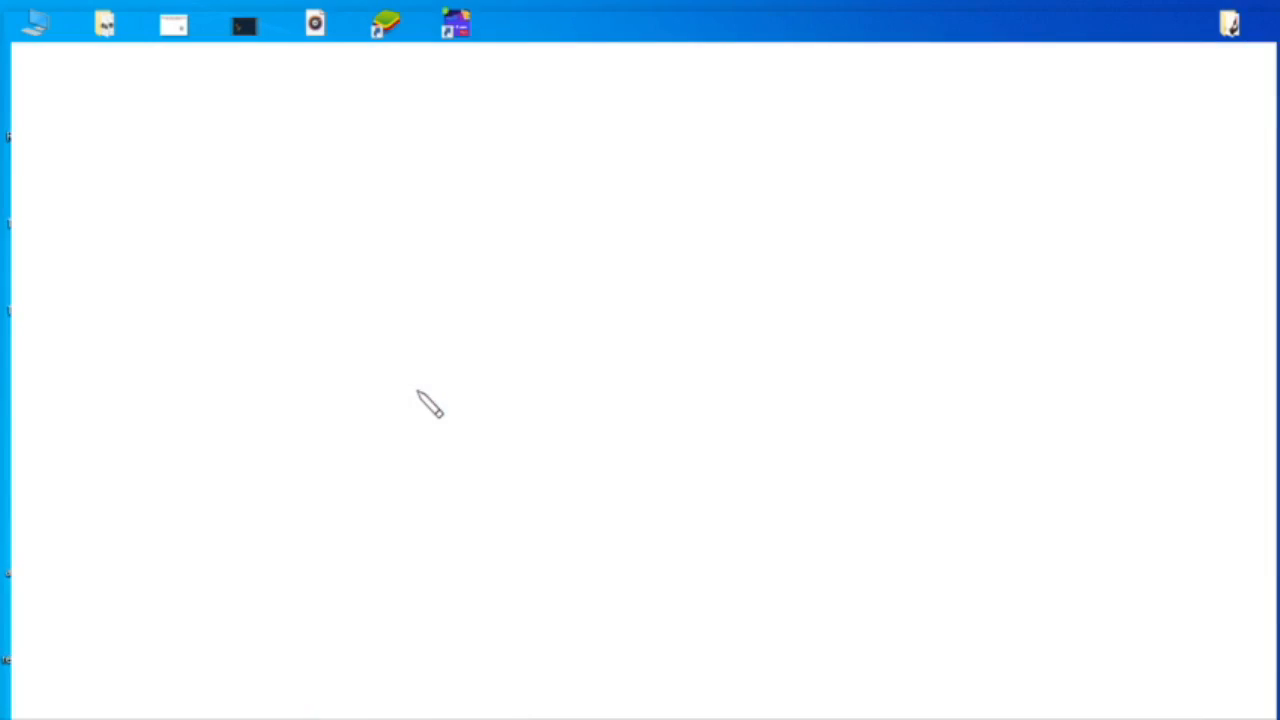
# Step: Find the roadside photo in the WhatsApp chat, lower the window, and drag the photo onto the desktop
pyautogui.scroll(-2, 178, 368)
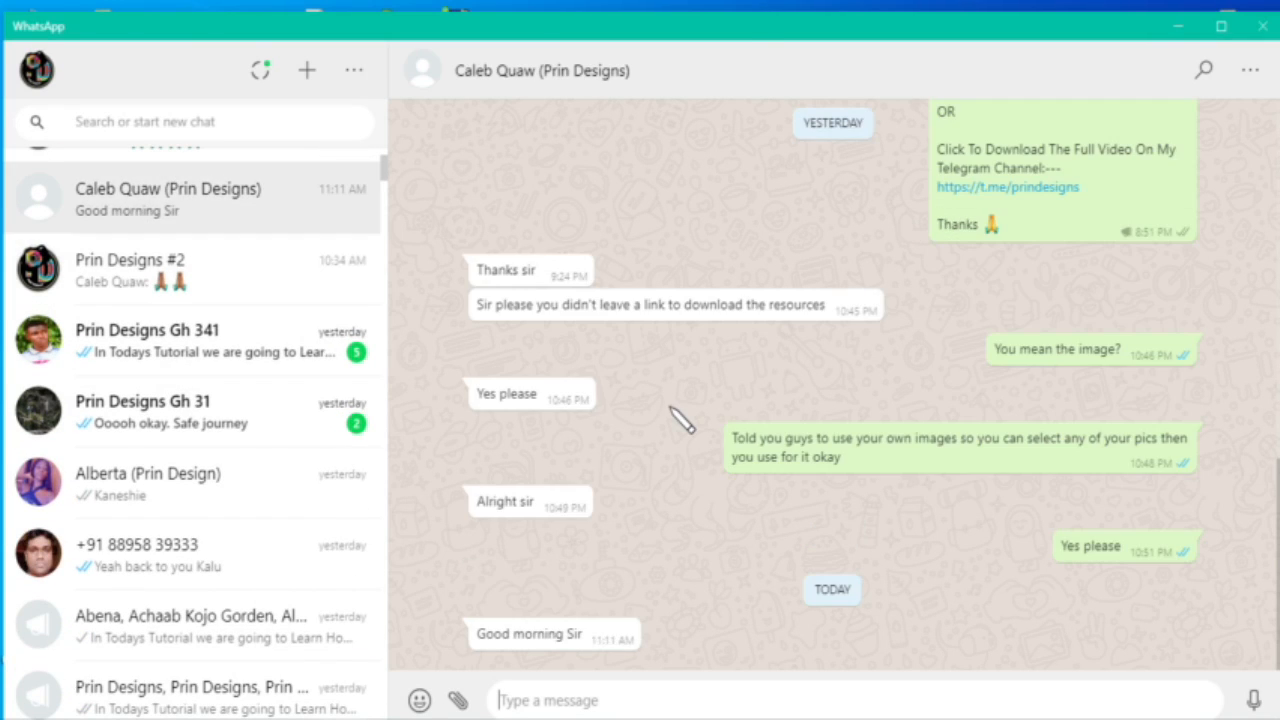
pyautogui.scroll(8, 670, 407)
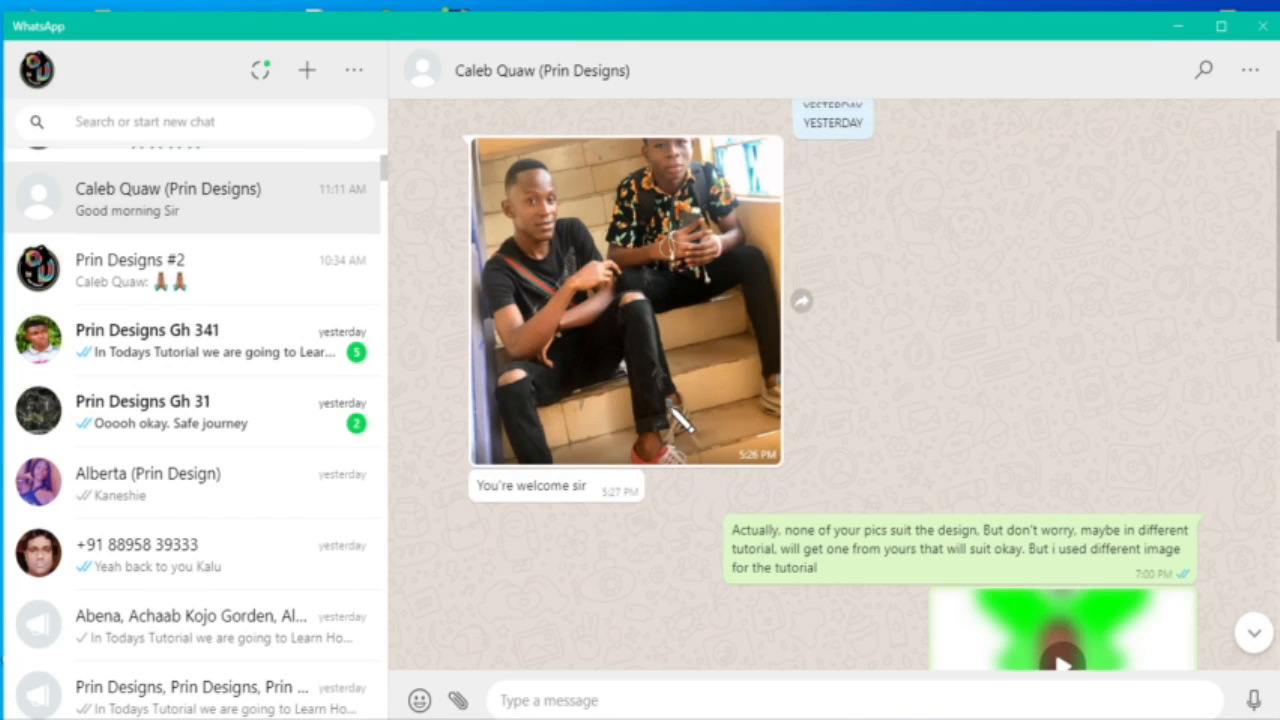
pyautogui.scroll(6, 766, 451)
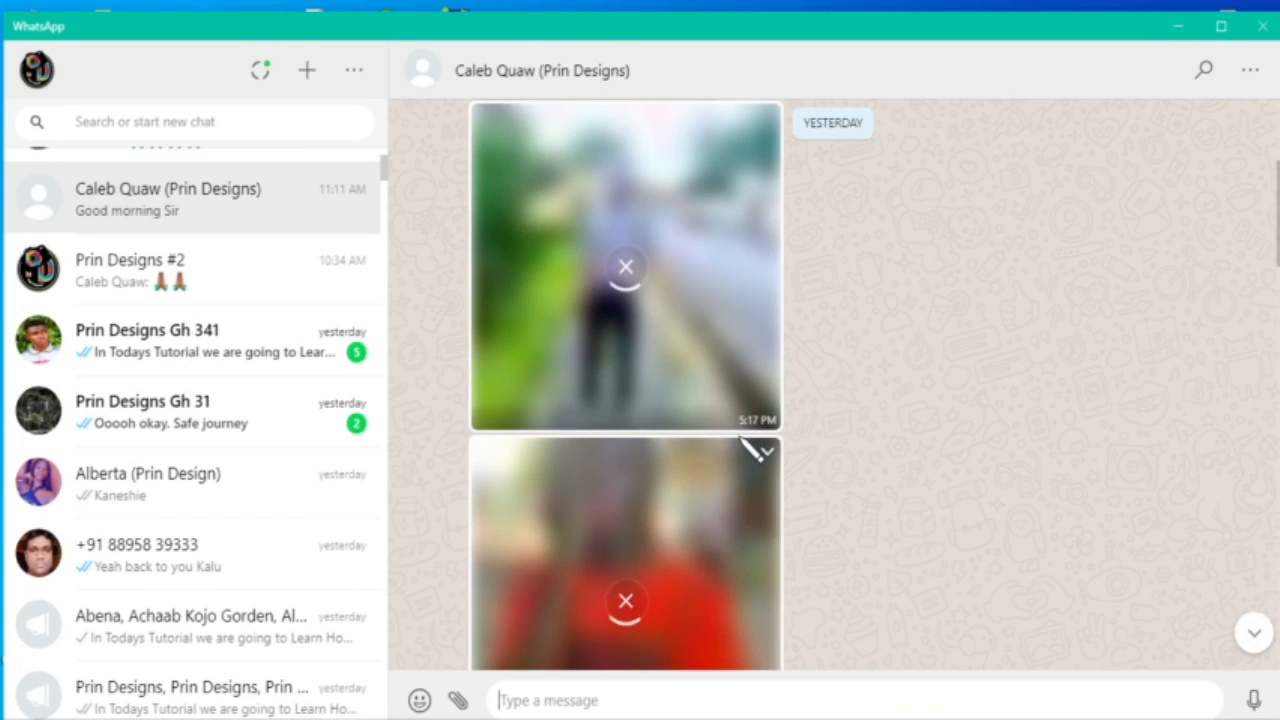
pyautogui.scroll(1, 745, 447)
pyautogui.scroll(-2, 760, 390)
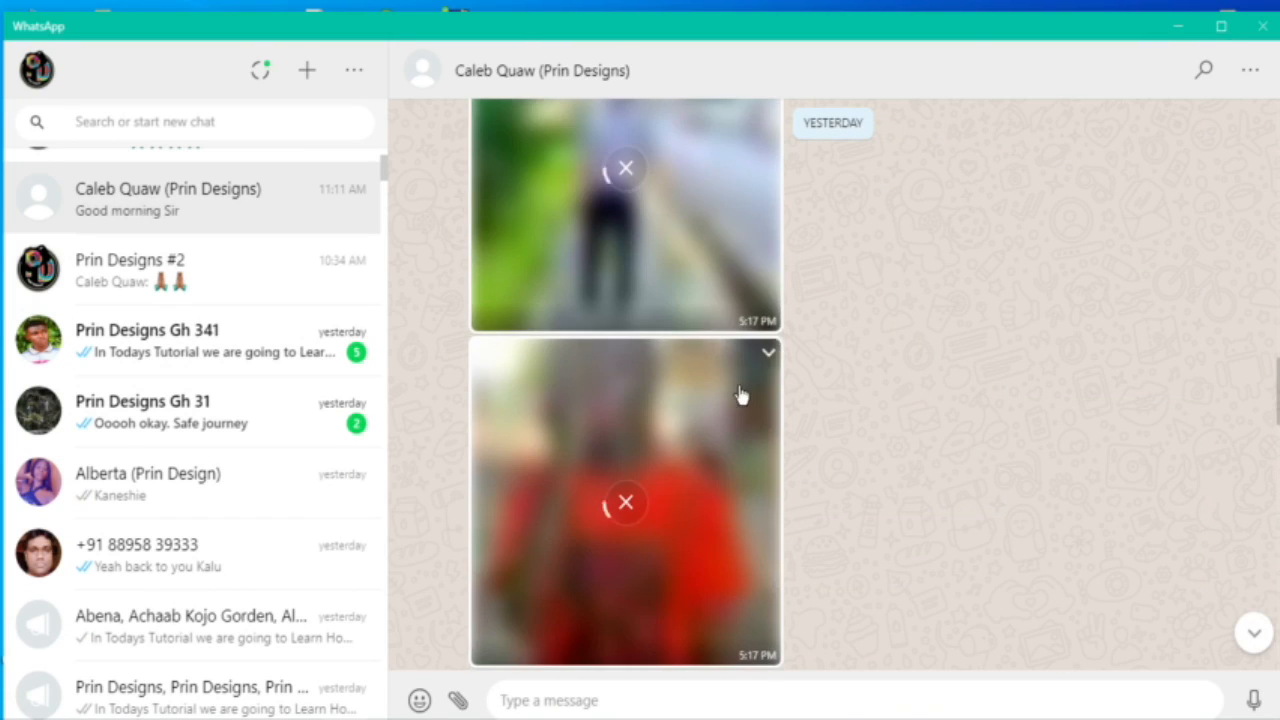
pyautogui.scroll(3, 745, 395)
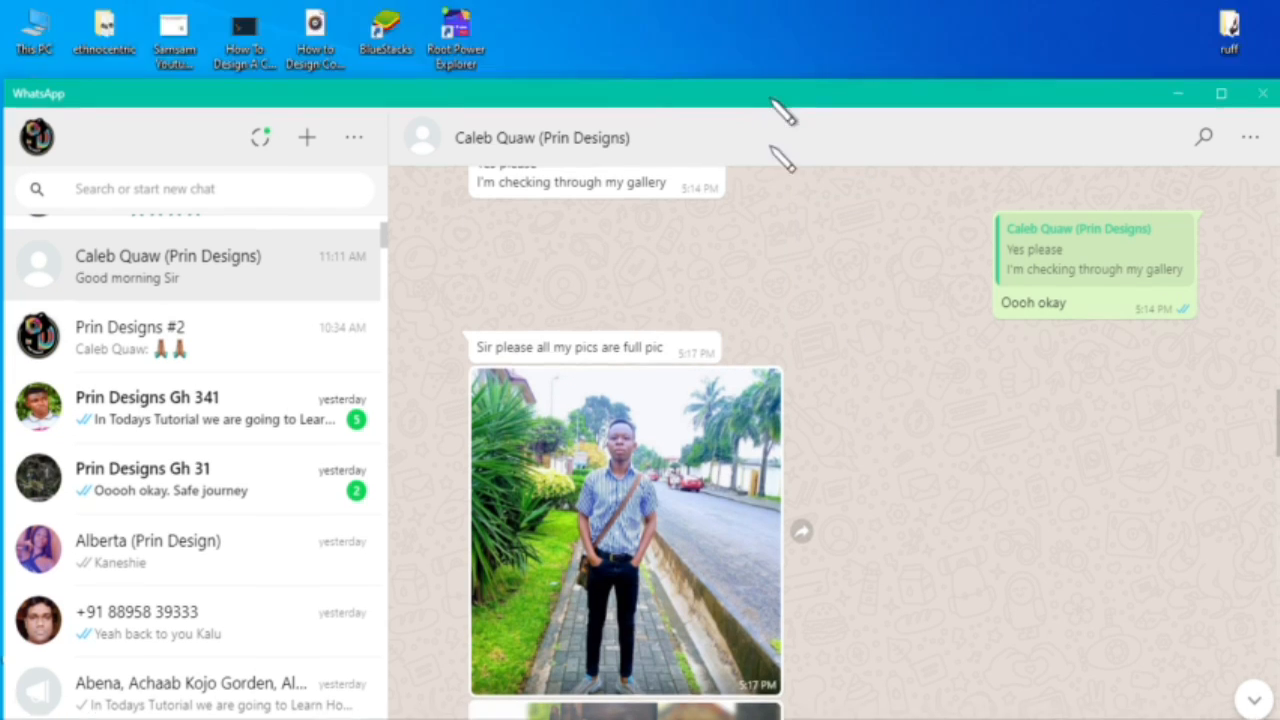
pyautogui.moveTo(770, 98); pyautogui.dragTo(772, 407)
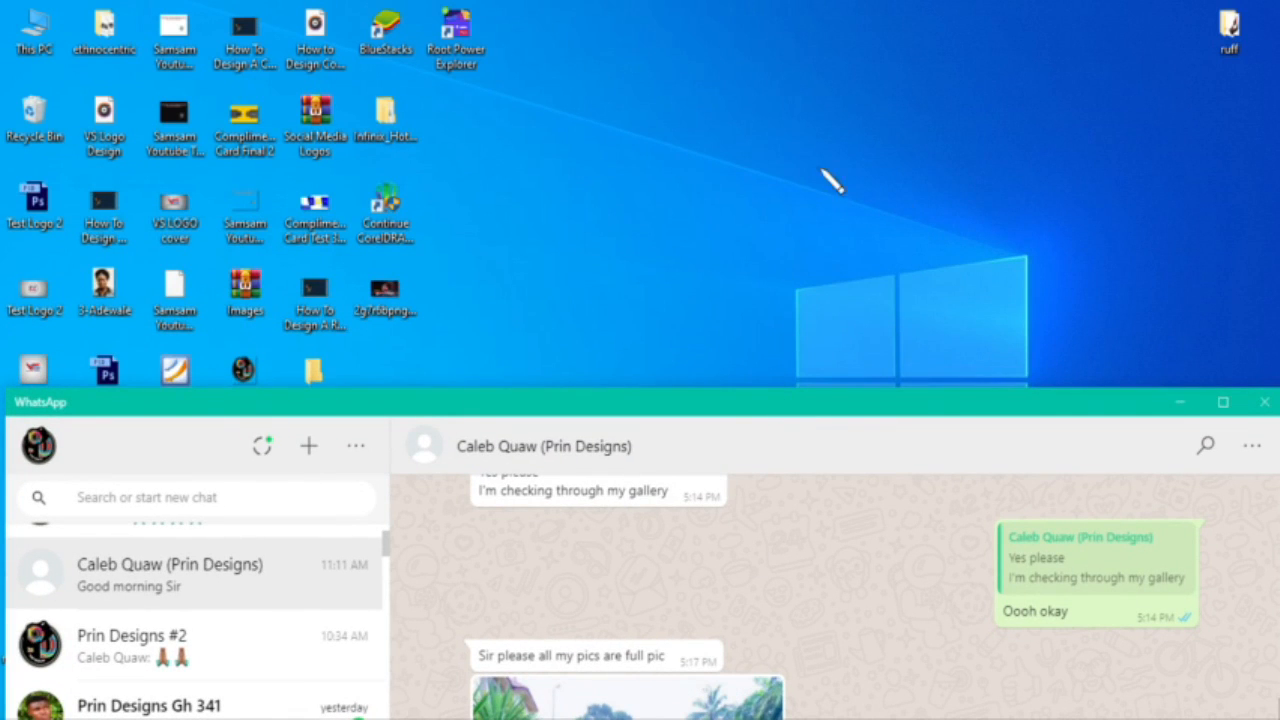
pyautogui.moveTo(803, 166); pyautogui.dragTo(806, 190)
# Step: Minimize WhatsApp and bring the Photoshop ID card document back
pyautogui.click(1178, 401)
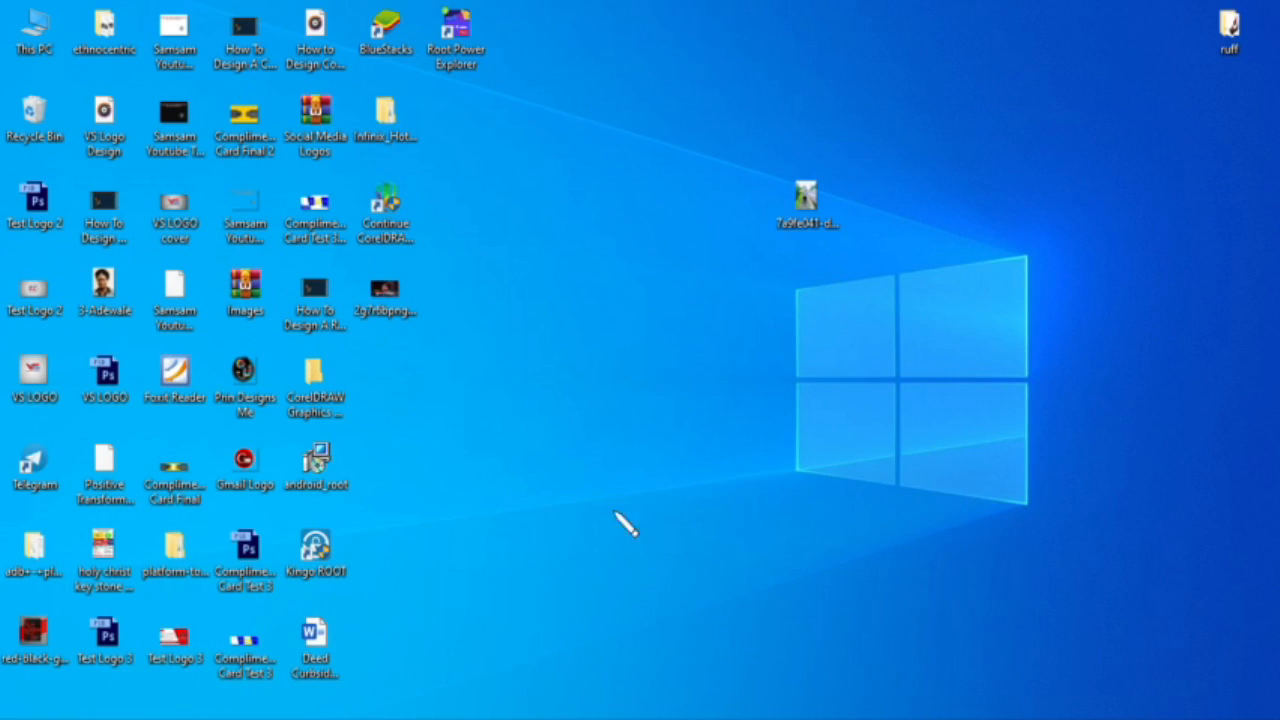
pyautogui.moveTo(806, 712)
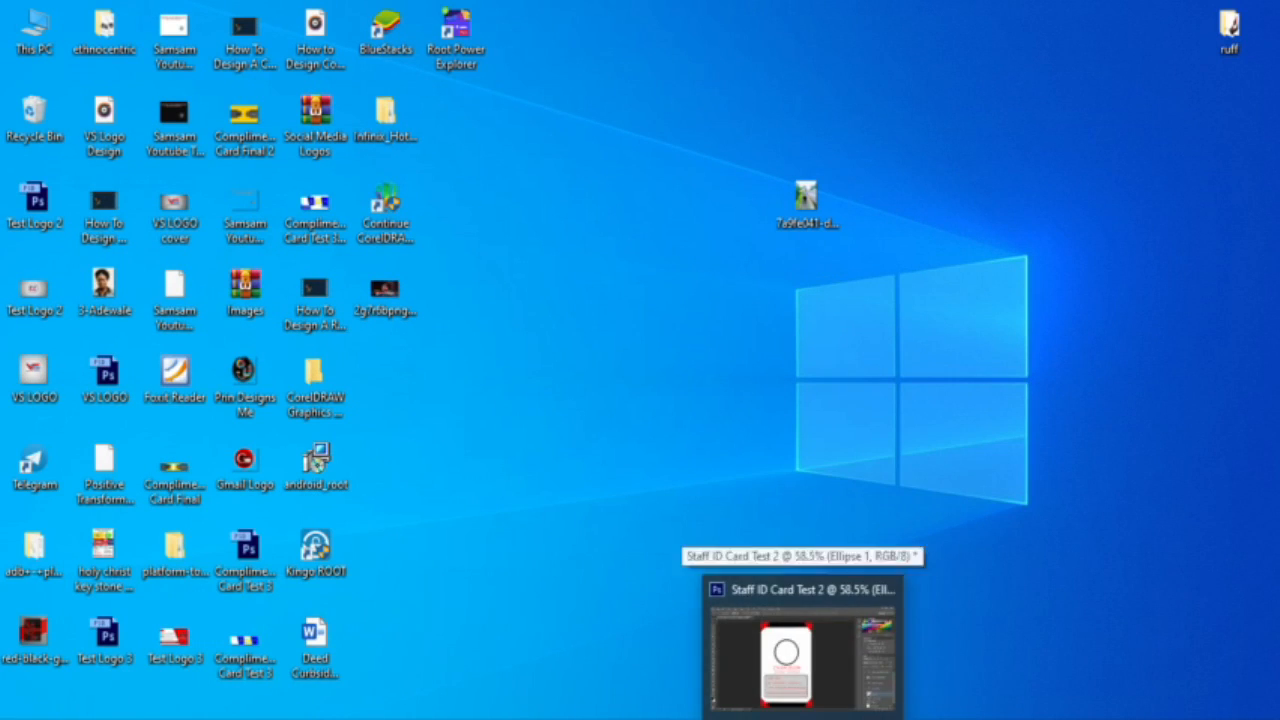
pyautogui.click(806, 640)
# Step: Try opening the saved roadside photo in Photoshop, dismiss the JPEG error, and minimize Photoshop
pyautogui.click(52, 13)
pyautogui.click(100, 50)
pyautogui.scroll(-2, 620, 325)
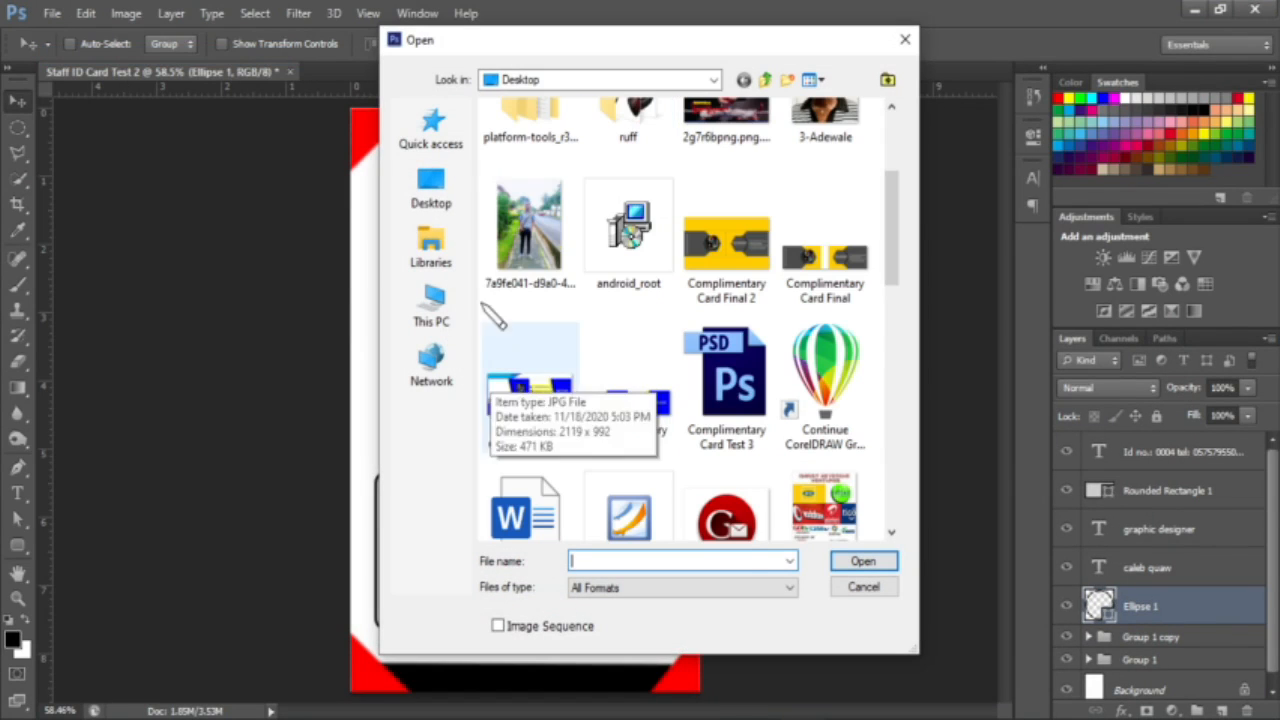
pyautogui.click(530, 235)
pyautogui.doubleClick(533, 238)
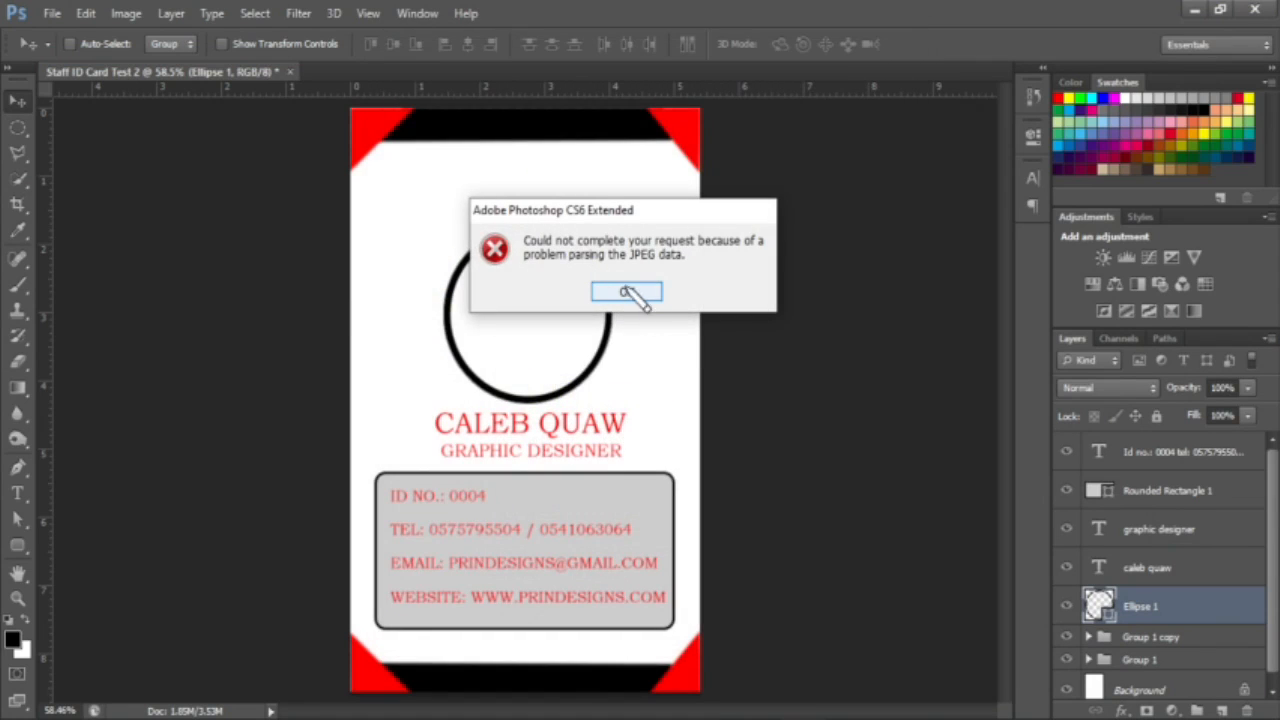
pyautogui.click(627, 292)
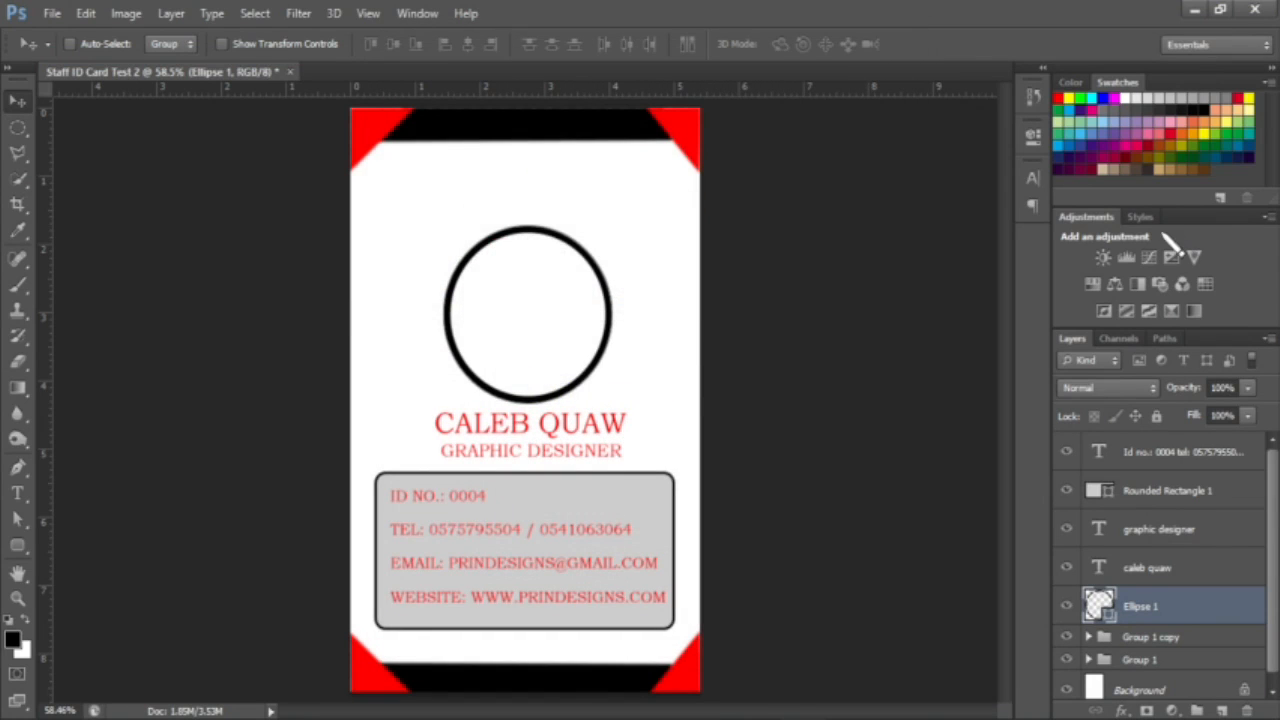
pyautogui.click(1194, 10)
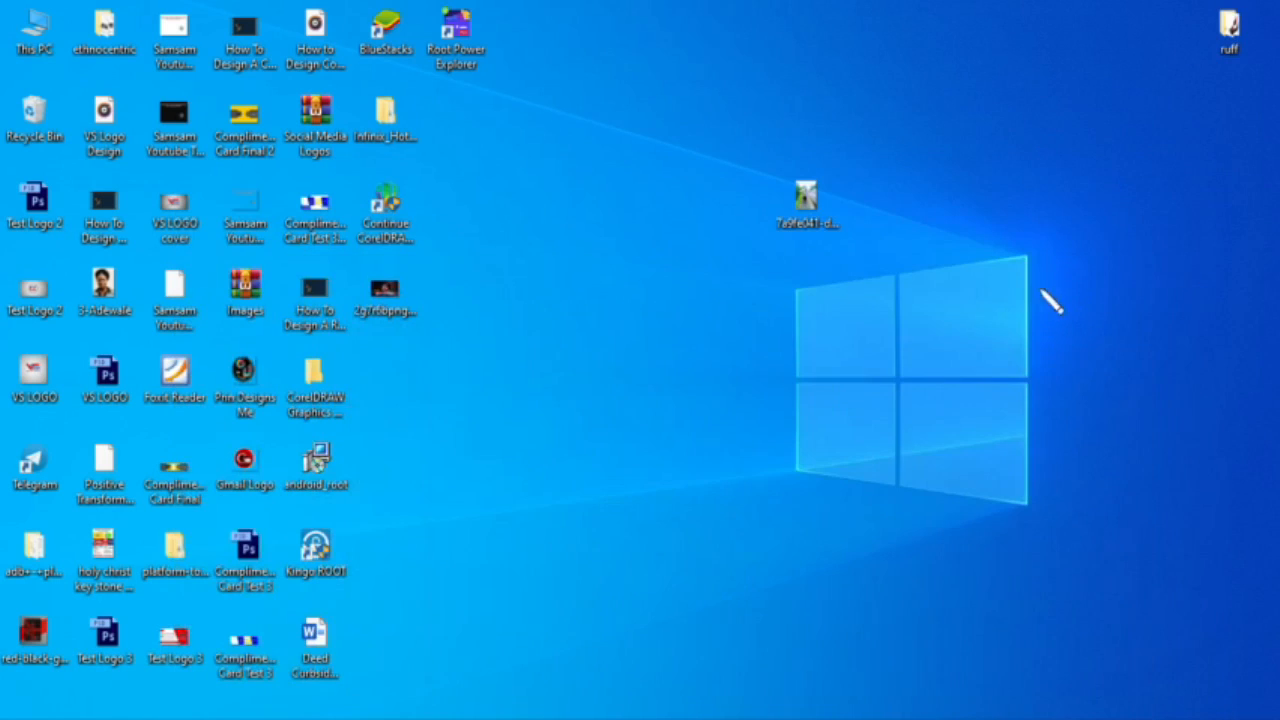
# Step: Open the desktop roadside photo in Paint with Edit, view the 780 × 1040 px image, and close Paint
pyautogui.click(824, 210)
pyautogui.rightClick(820, 215)
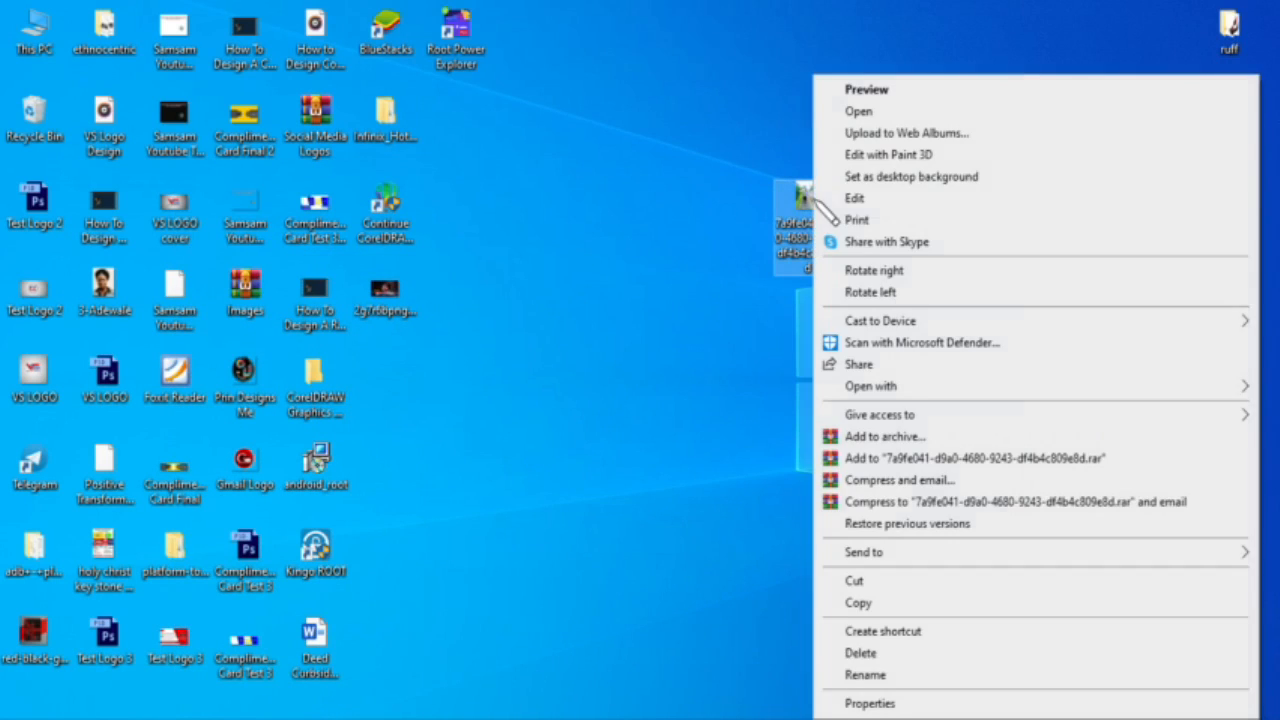
pyautogui.click(882, 200)
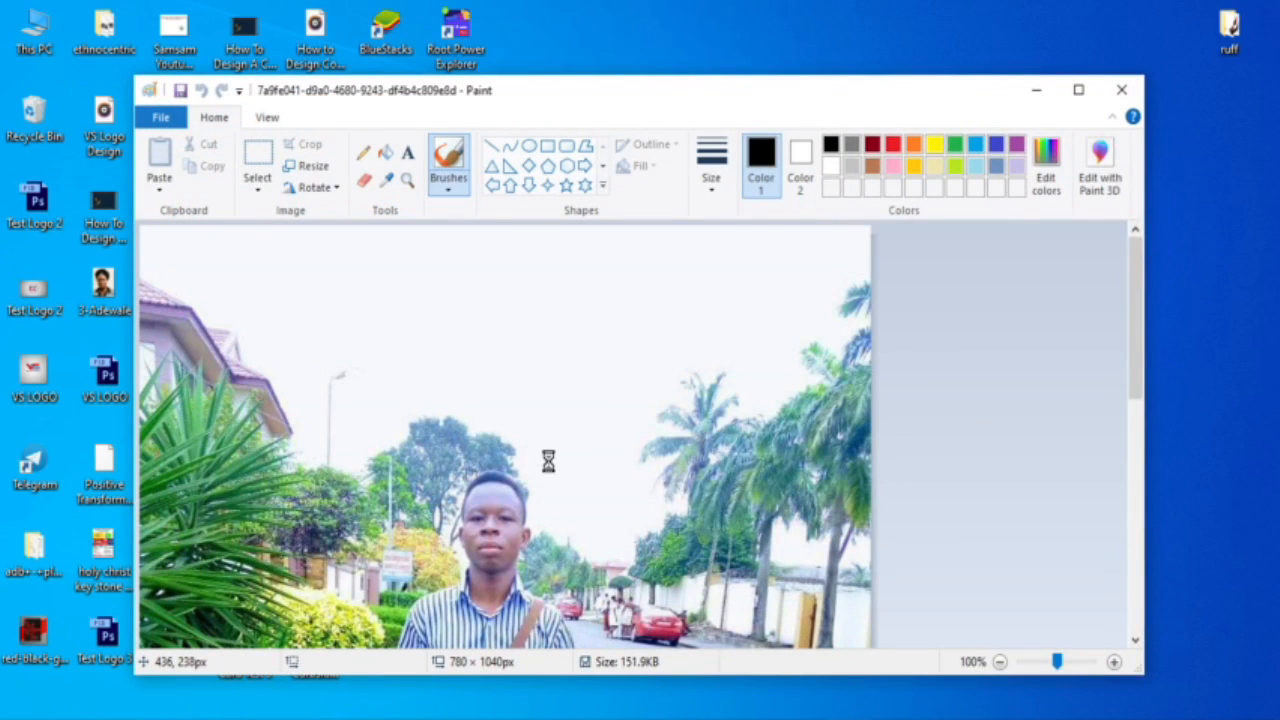
pyautogui.click(1122, 91)
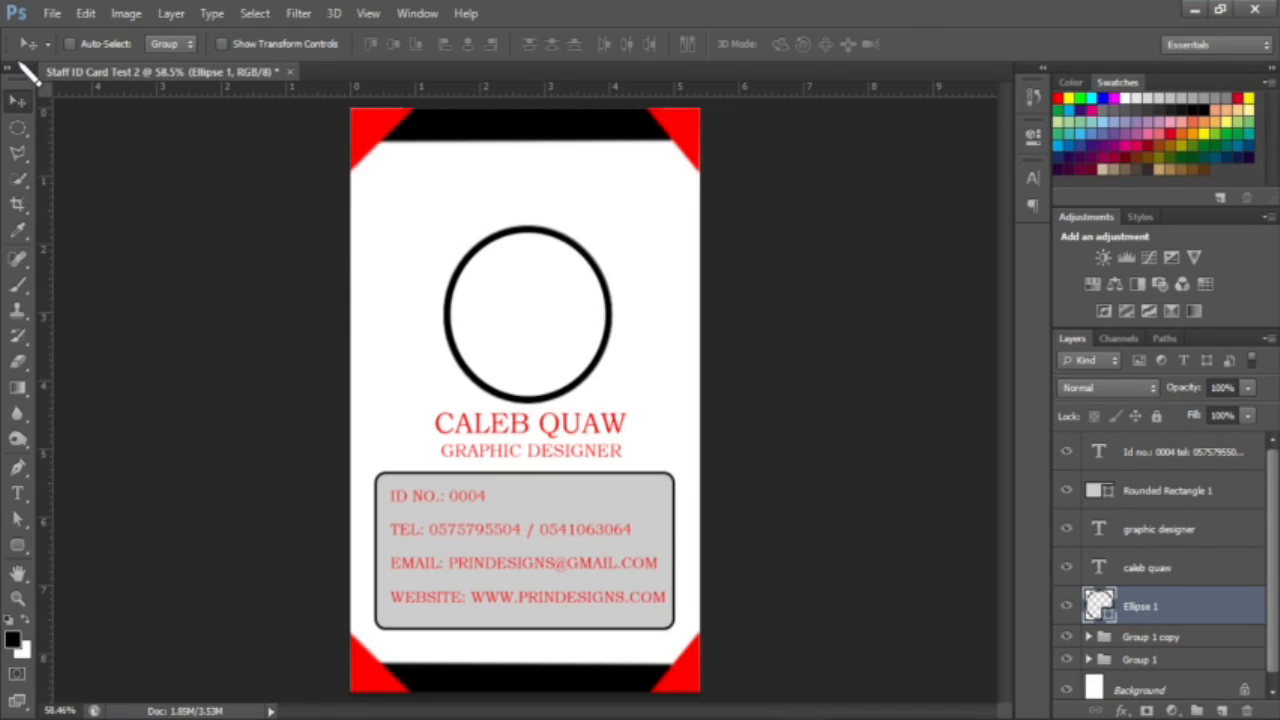
# Step: Open the roadside photo and drag it onto the Staff ID Card Test 2 document as Layer 4
pyautogui.hotkey('ctrl', 'o')
pyautogui.doubleClick(492, 470)
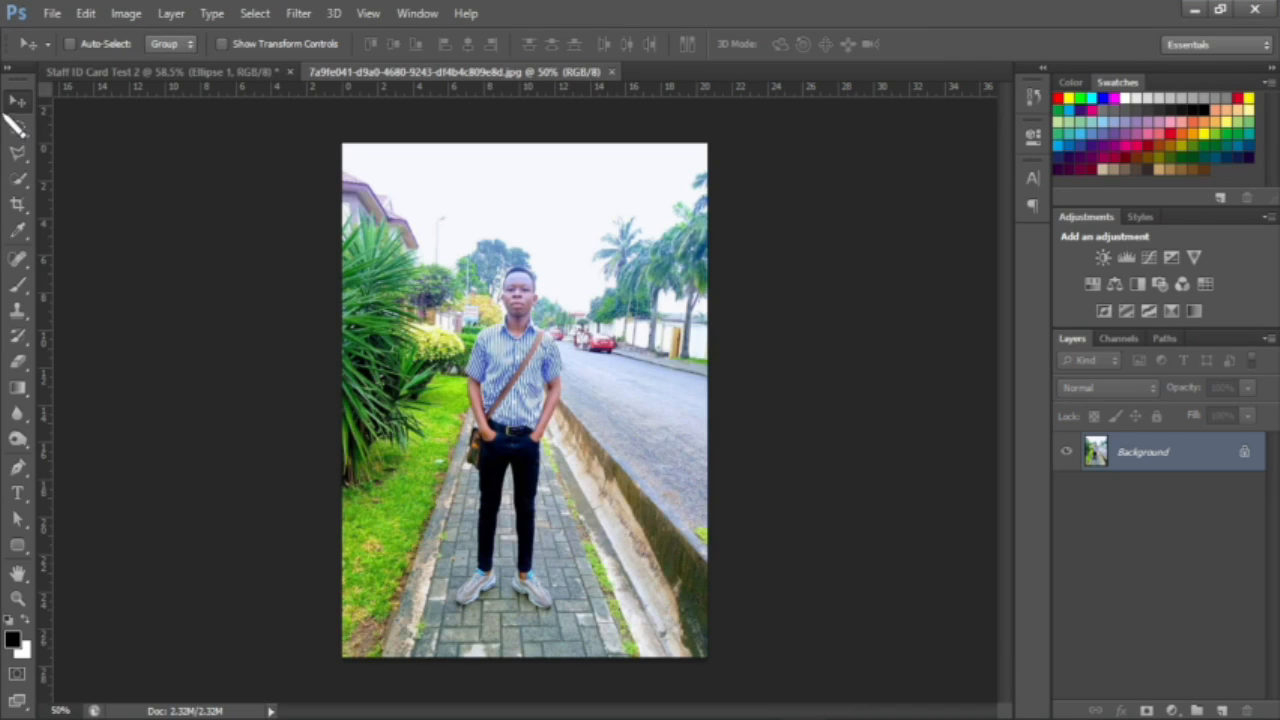
pyautogui.moveTo(530, 405); pyautogui.dragTo(450, 370)
pyautogui.moveTo(560, 385); pyautogui.dragTo(648, 442)
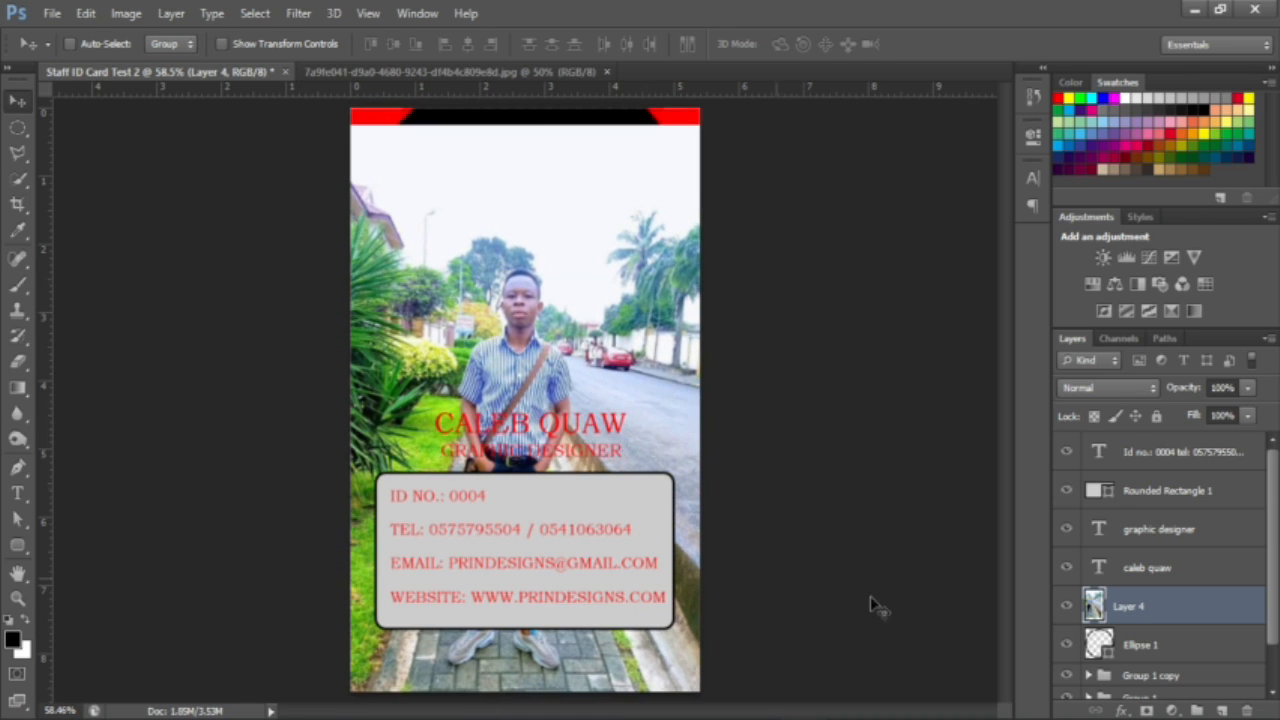
# Step: Clip Layer 4 to Ellipse 1 and shift it up, then release the mask, hide it, and select Ellipse 1
pyautogui.keyDown('alt'); pyautogui.click(1156, 618); pyautogui.keyUp('alt')
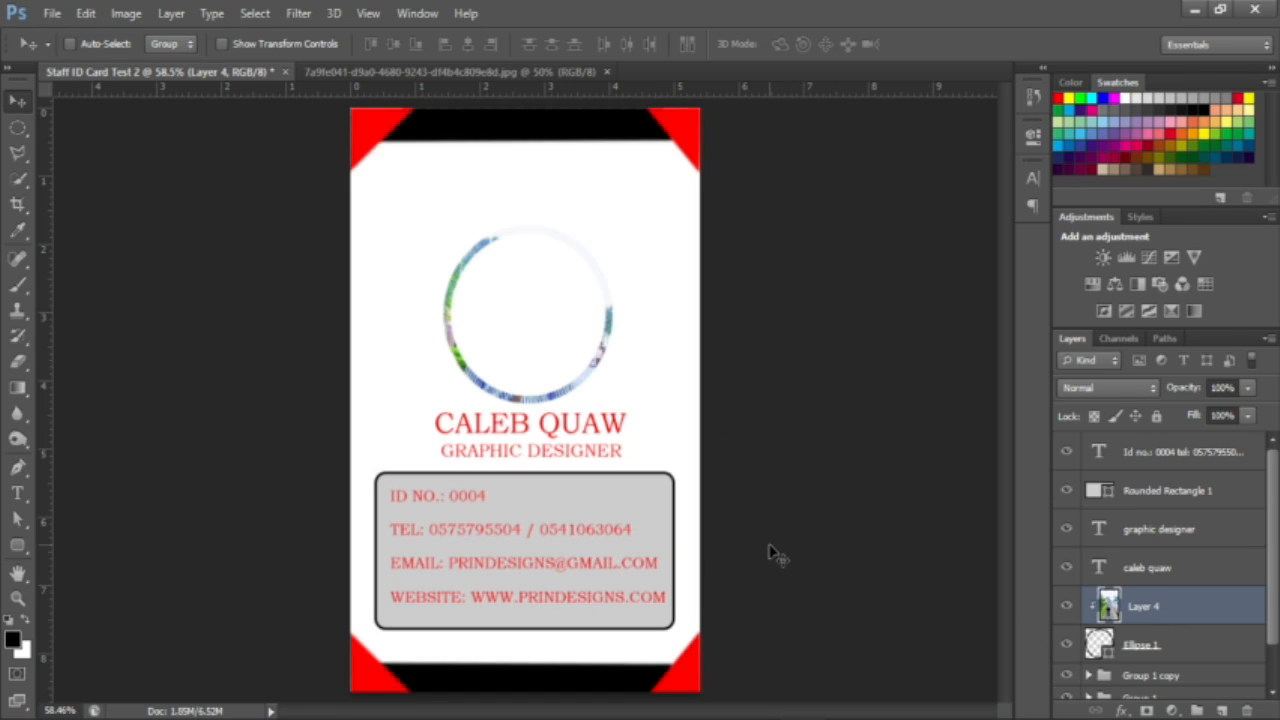
pyautogui.moveTo(537, 360); pyautogui.dragTo(548, 310)
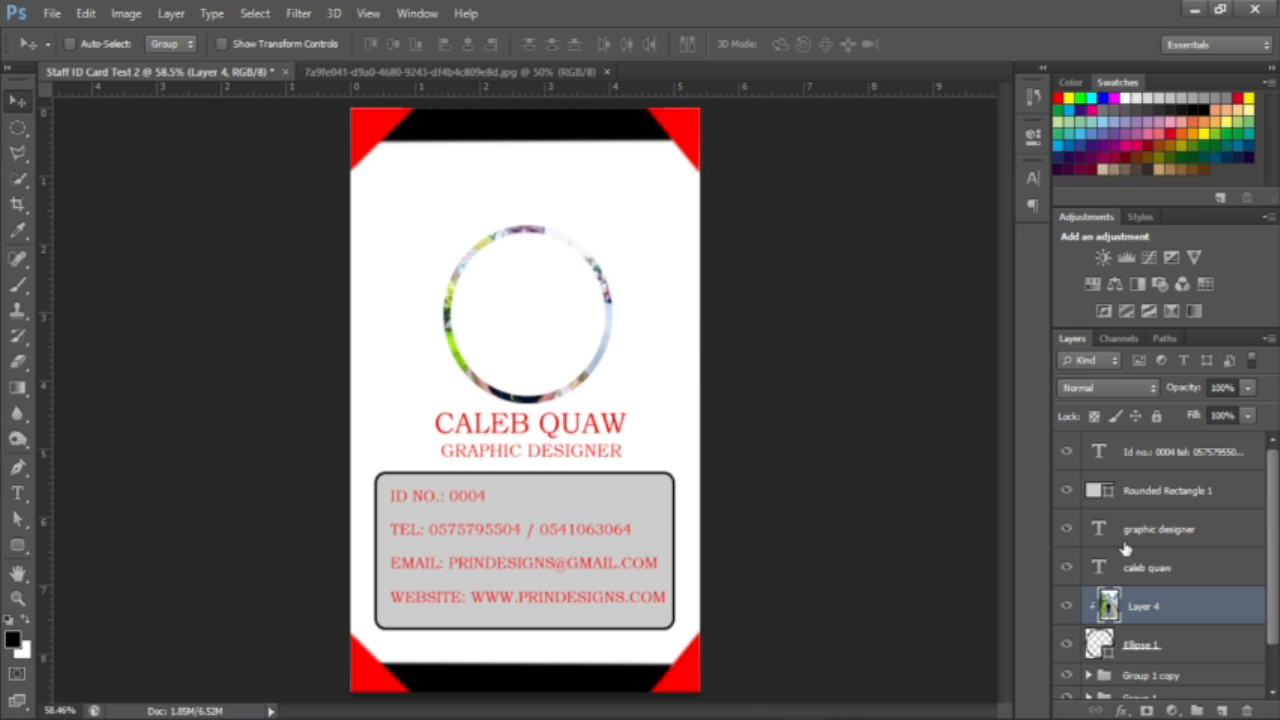
pyautogui.rightClick(1198, 613)
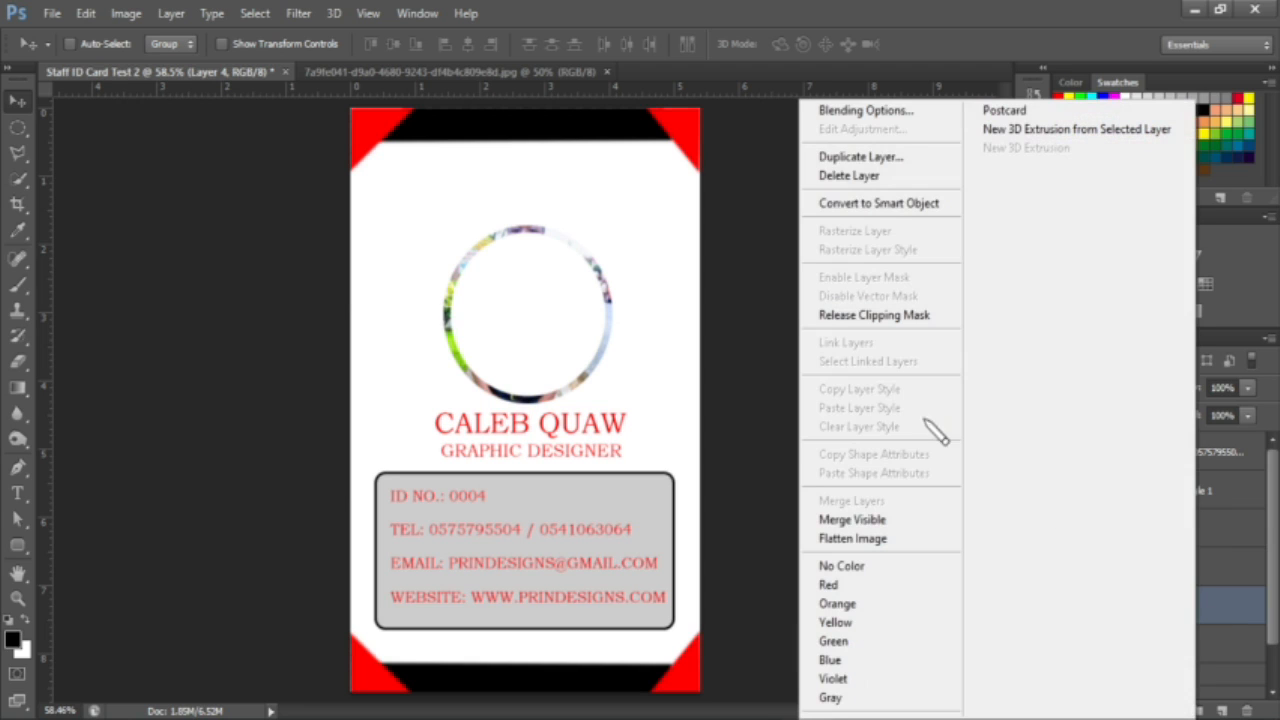
pyautogui.click(898, 316)
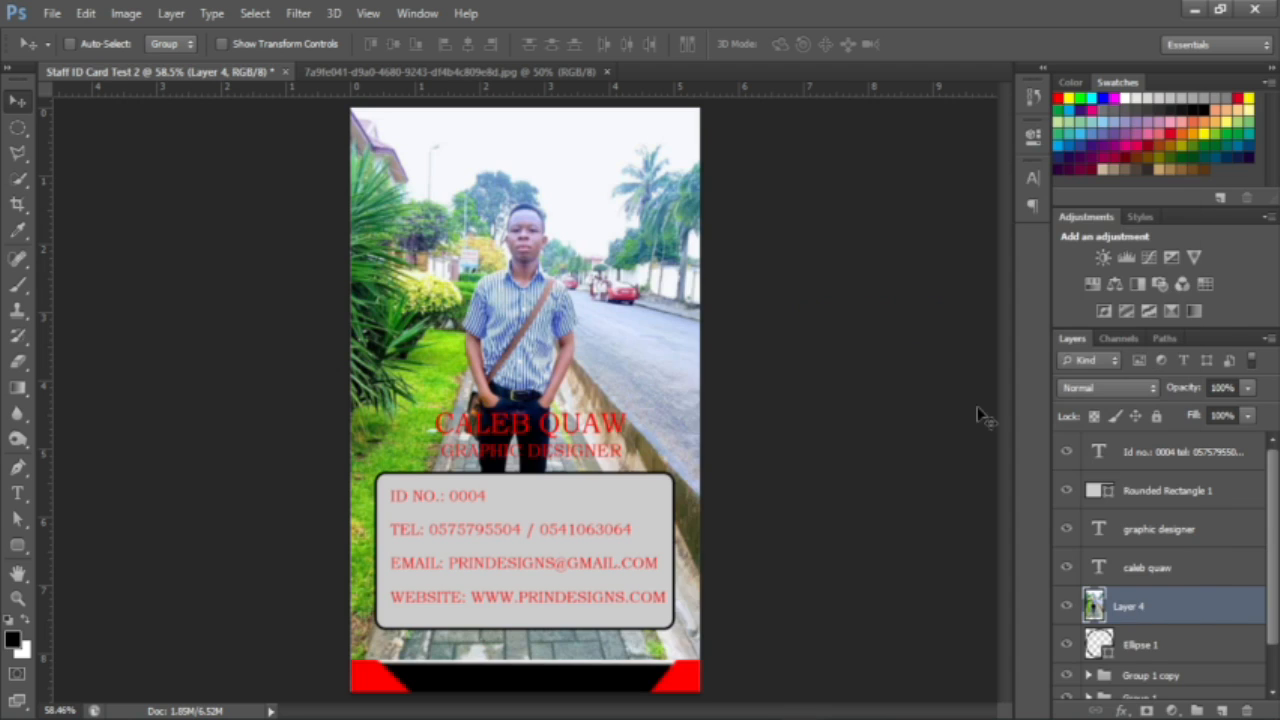
pyautogui.click(1067, 606)
pyautogui.click(1146, 647)
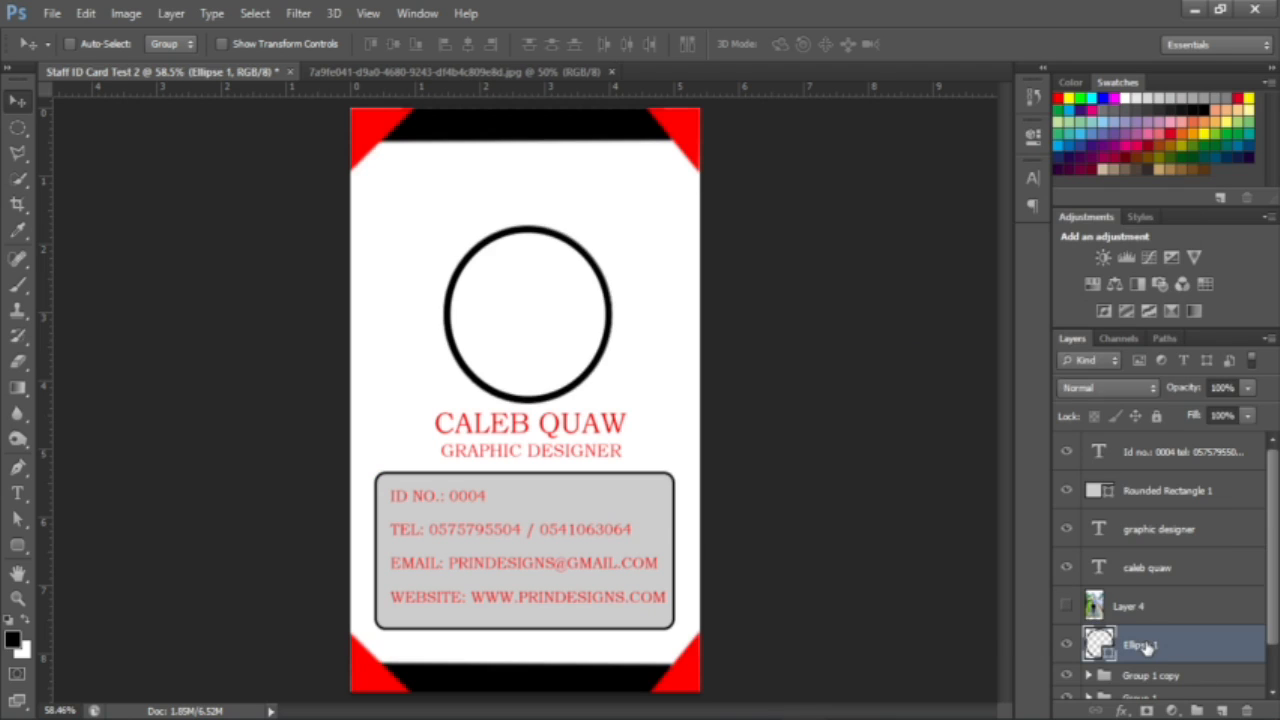
# Step: Rasterize the Ellipse 1 layer, then briefly clip and move Layer 4, undo, and hide it again
pyautogui.rightClick(1146, 647)
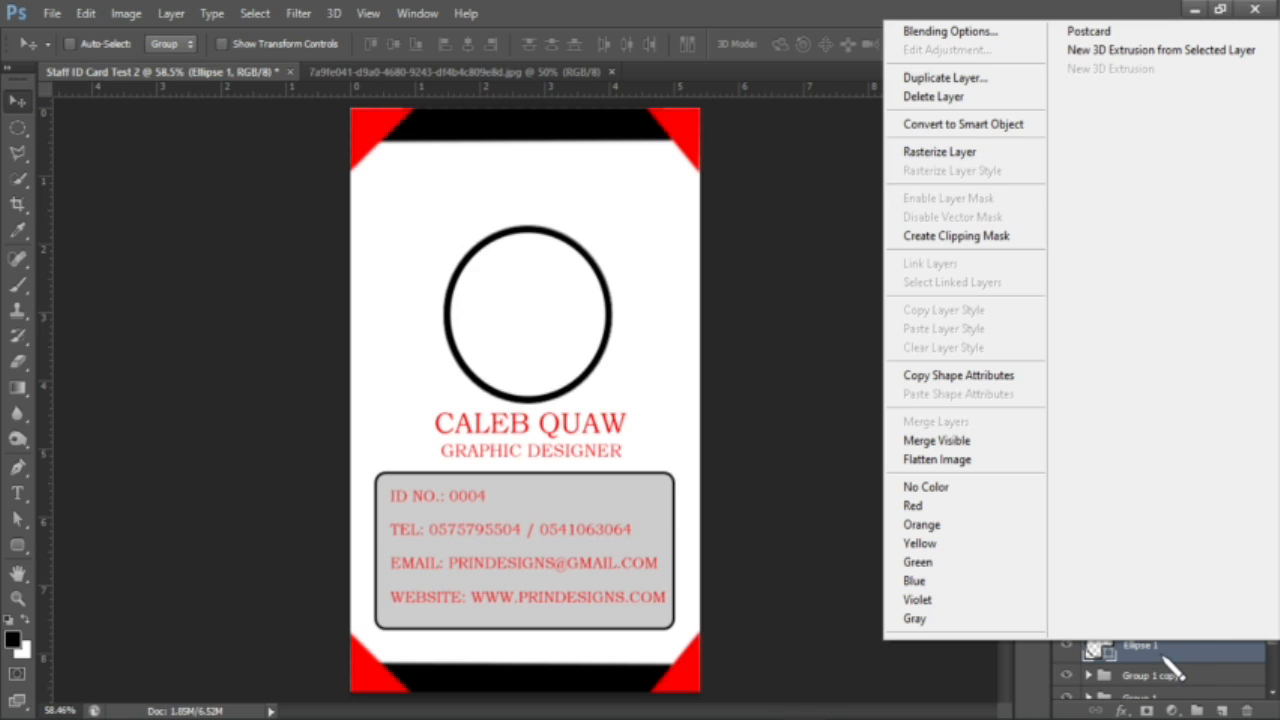
pyautogui.click(944, 154)
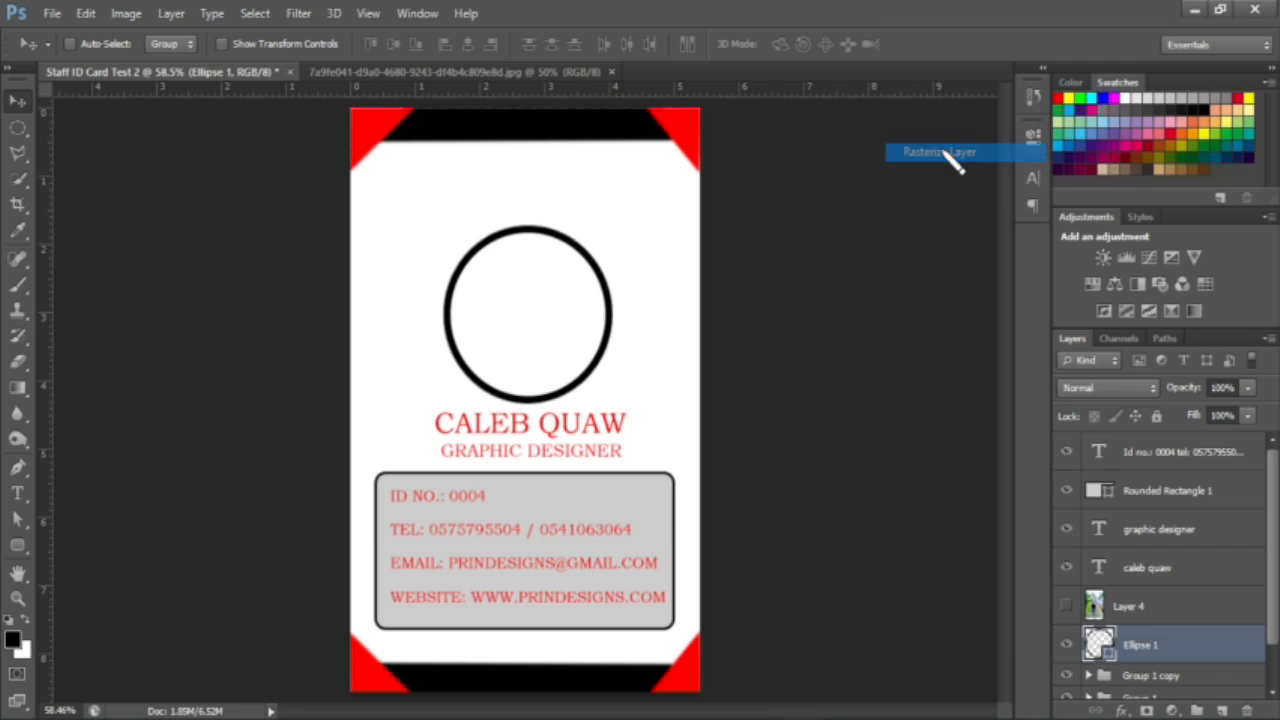
pyautogui.click(1163, 605)
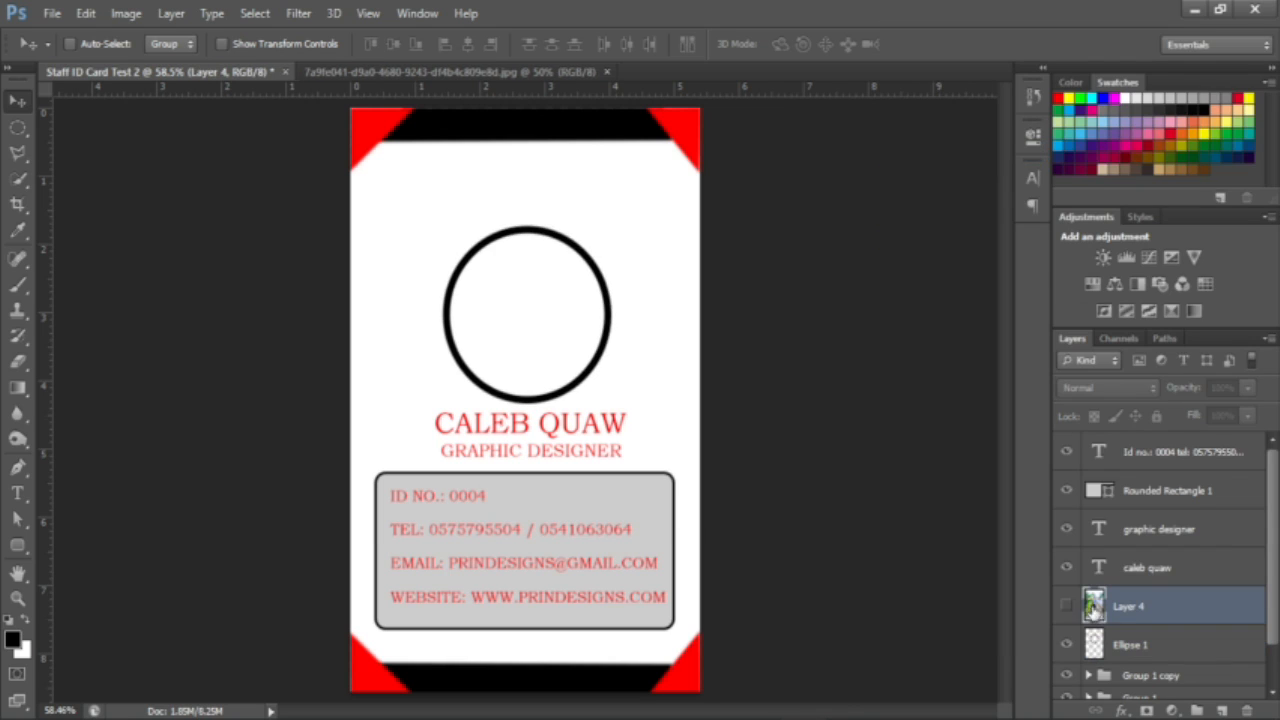
pyautogui.click(1066, 605)
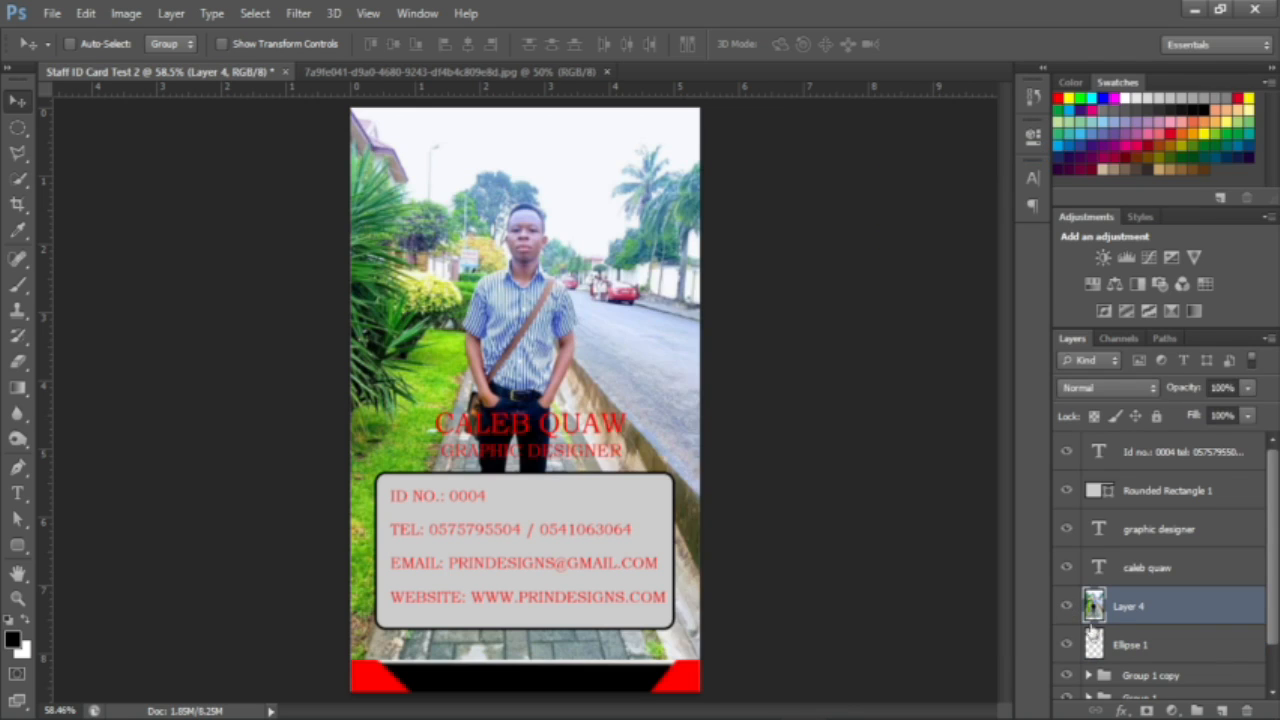
pyautogui.keyDown('alt'); pyautogui.click(1153, 616); pyautogui.keyUp('alt')
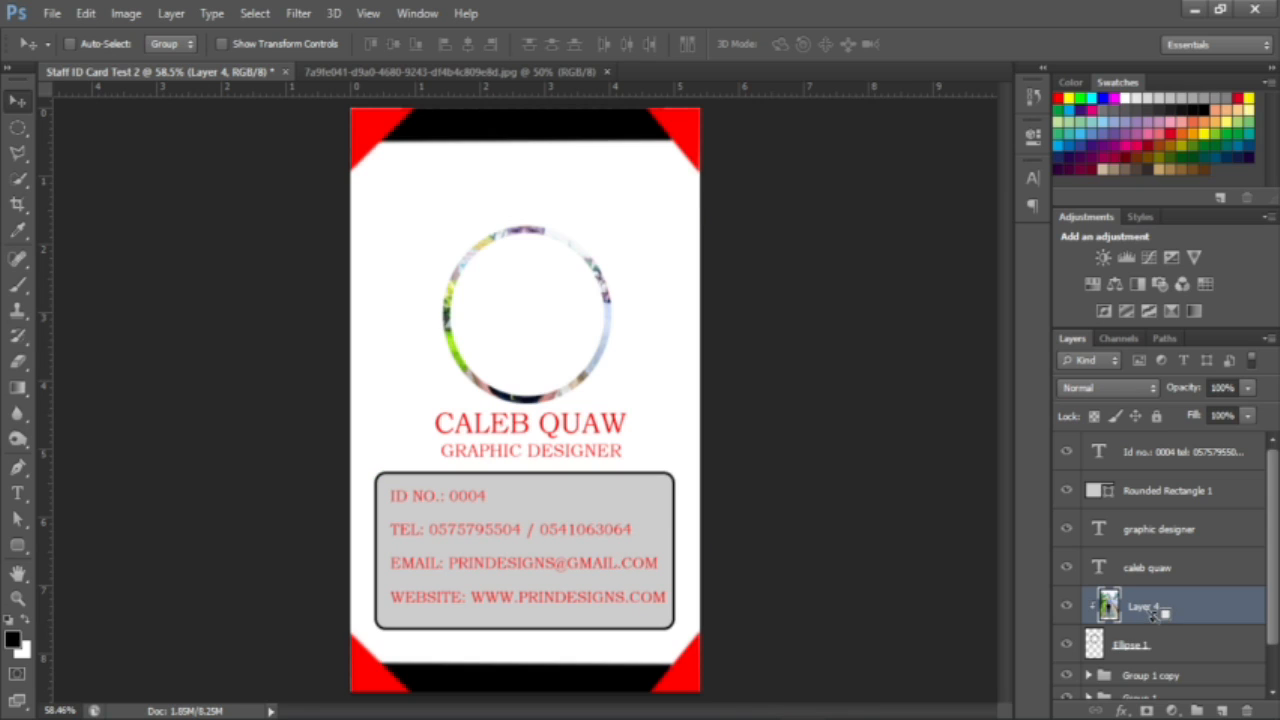
pyautogui.moveTo(563, 334); pyautogui.dragTo(564, 289)
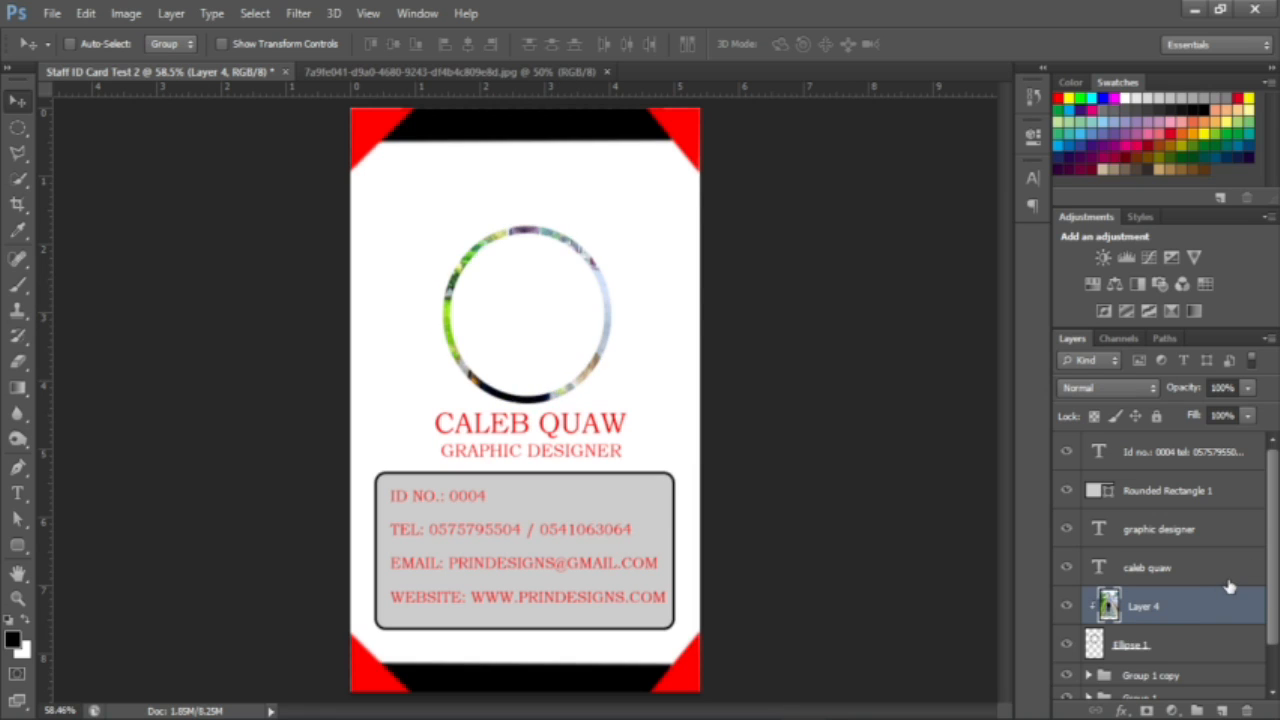
pyautogui.hotkey('ctrl', 'alt', 'z')
pyautogui.hotkey('ctrl', 'alt', 'z')
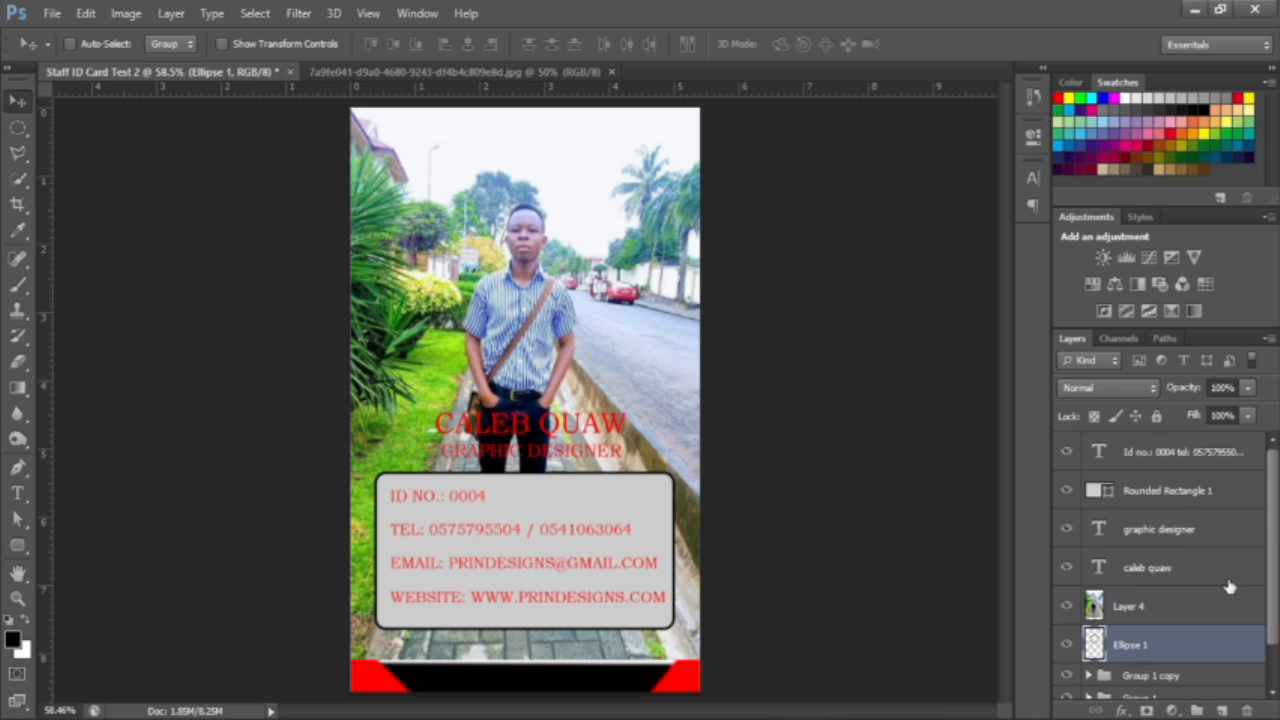
pyautogui.click(1066, 606)
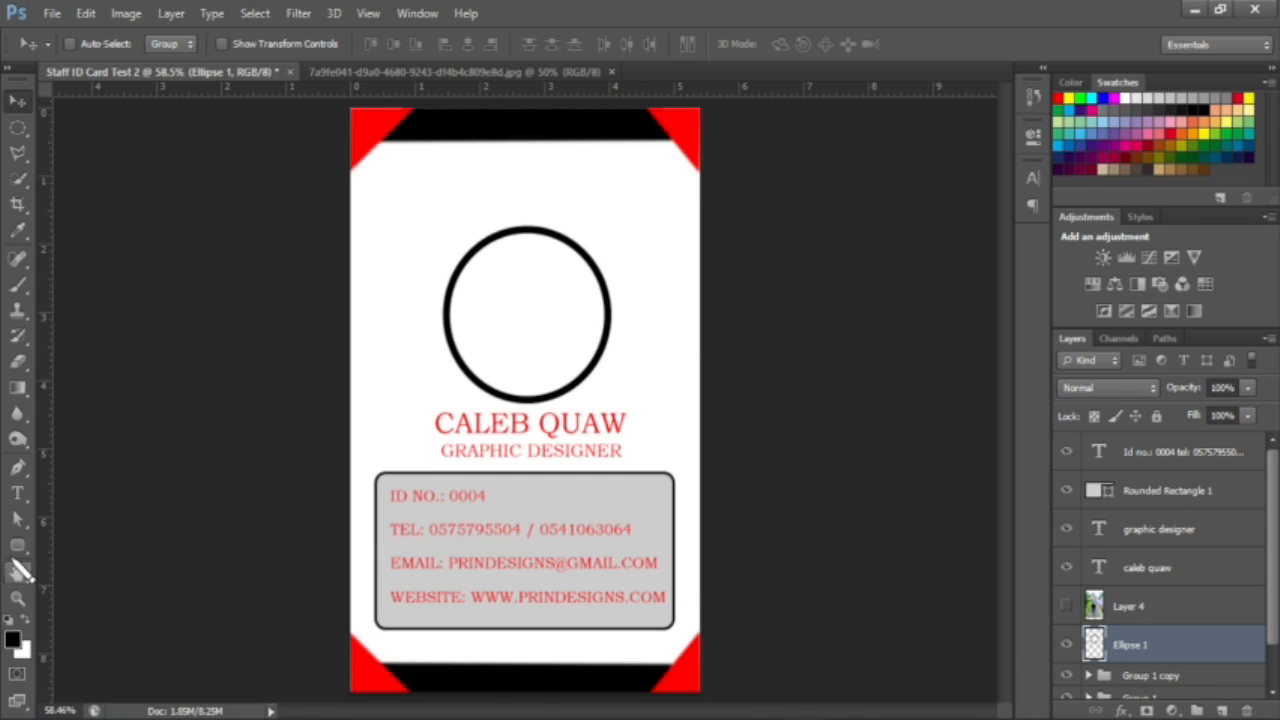
# Step: Set the Rounded Rectangle tool to yellow fill and black stroke, draw a 100 px shape, then undo it
pyautogui.click(17, 547)
pyautogui.click(170, 44)
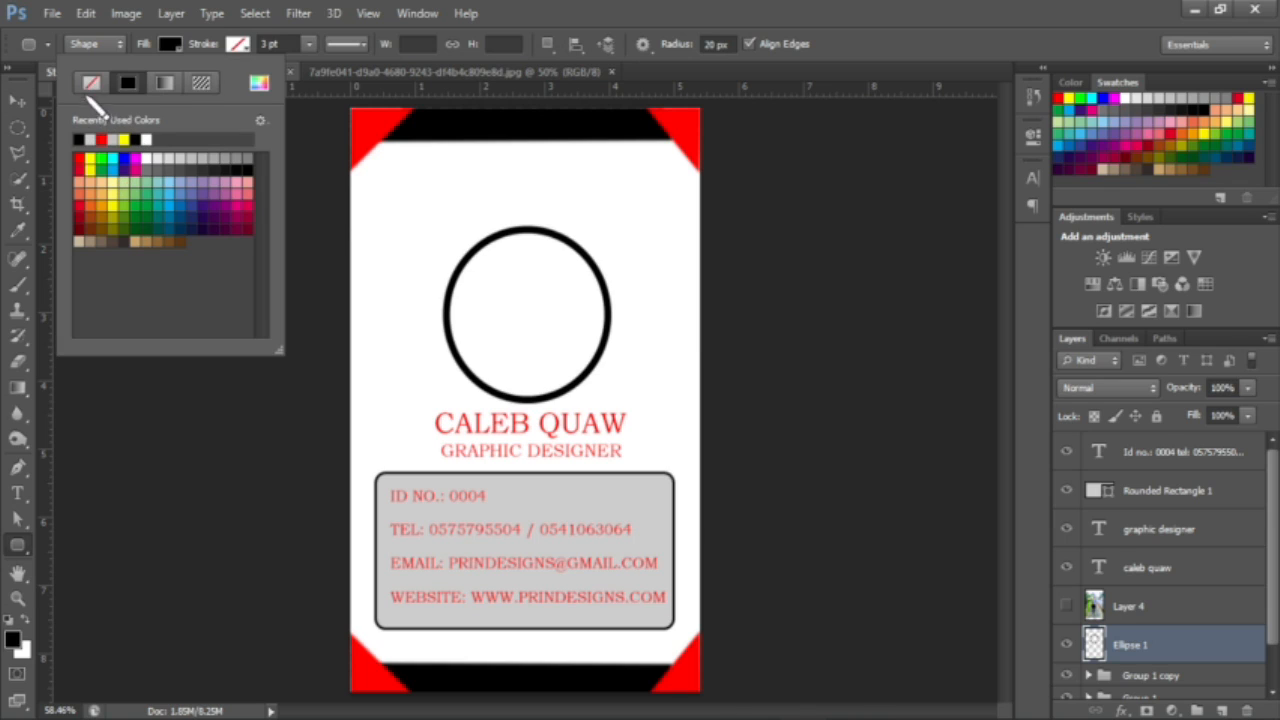
pyautogui.click(91, 83)
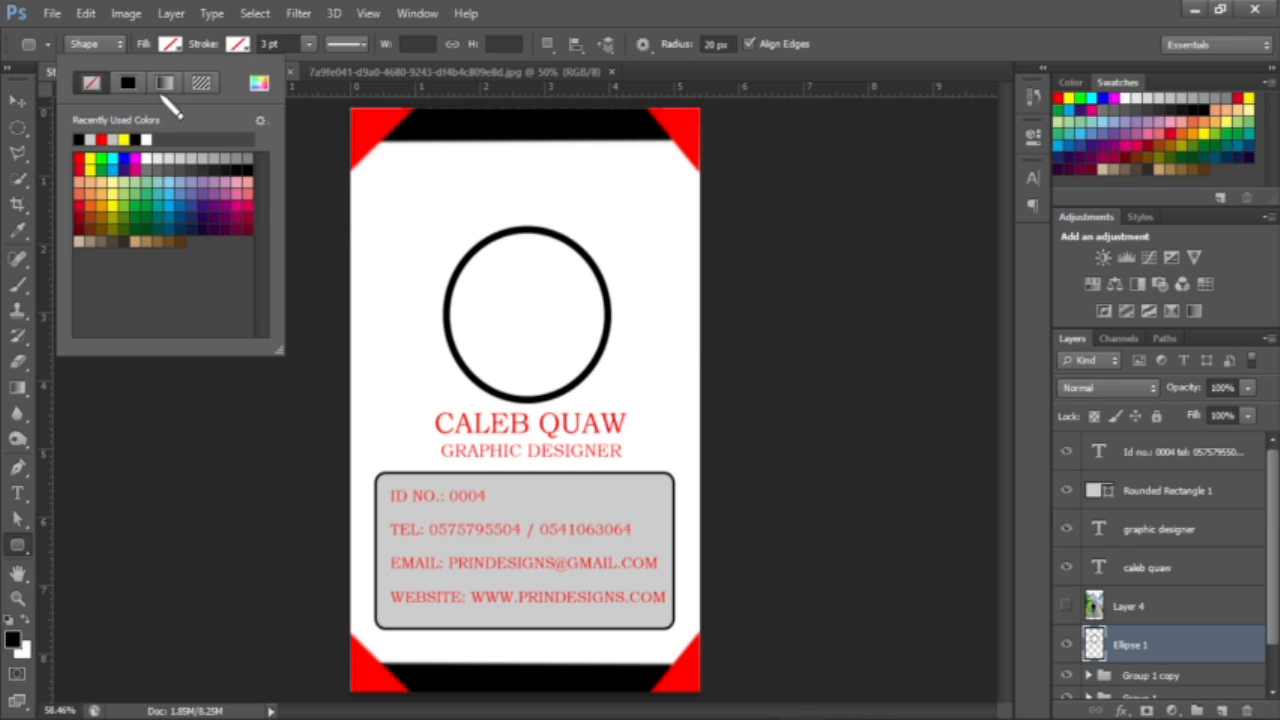
pyautogui.click(238, 44)
pyautogui.click(238, 44)
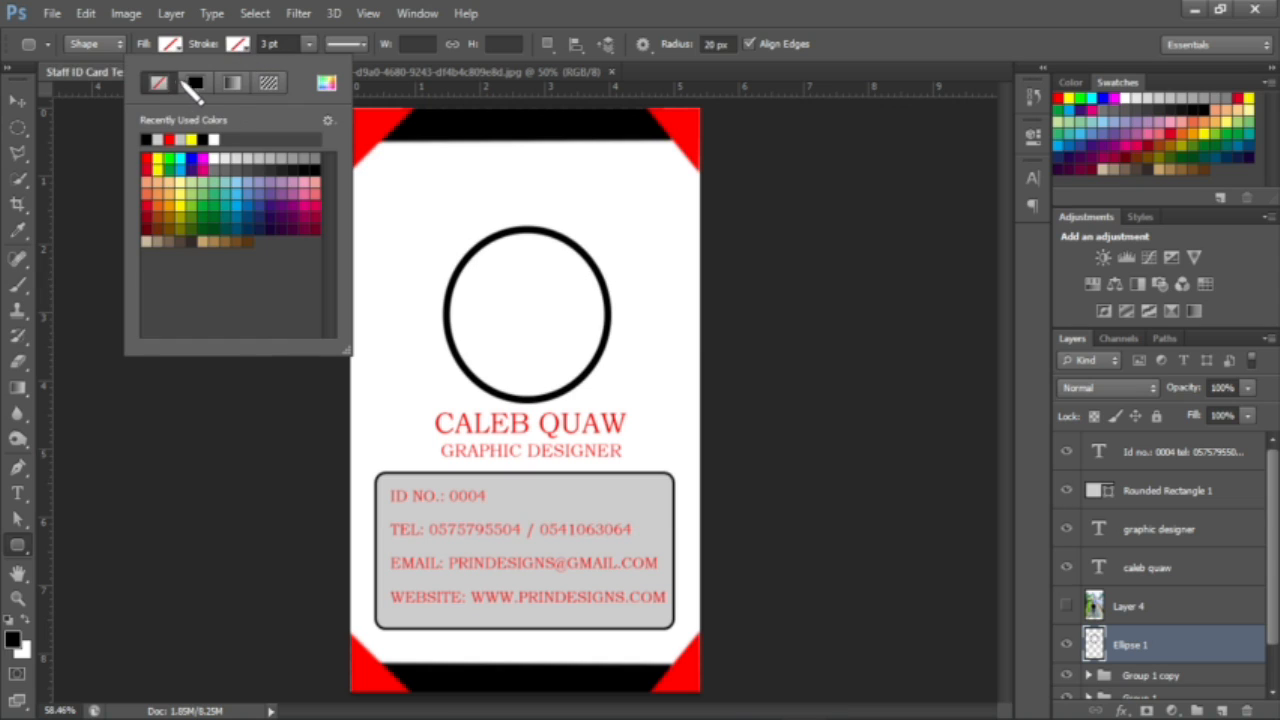
pyautogui.click(193, 85)
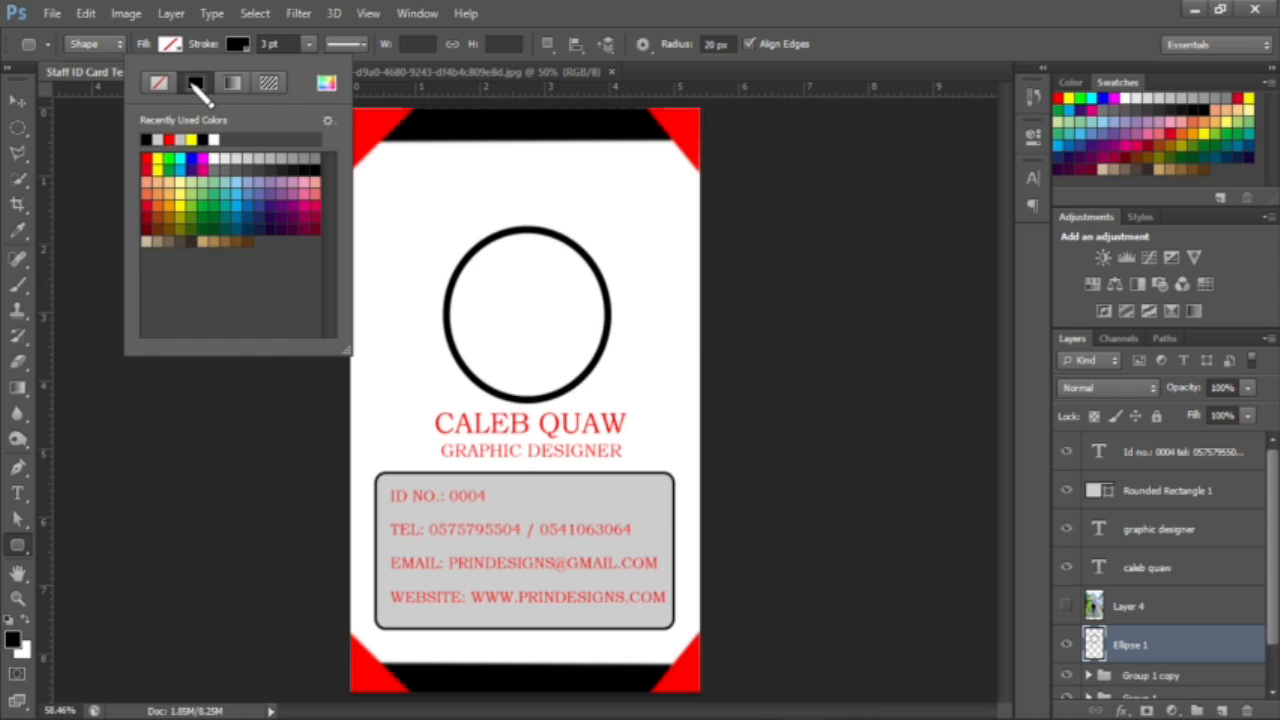
pyautogui.click(157, 158)
pyautogui.click(158, 139)
pyautogui.click(170, 44)
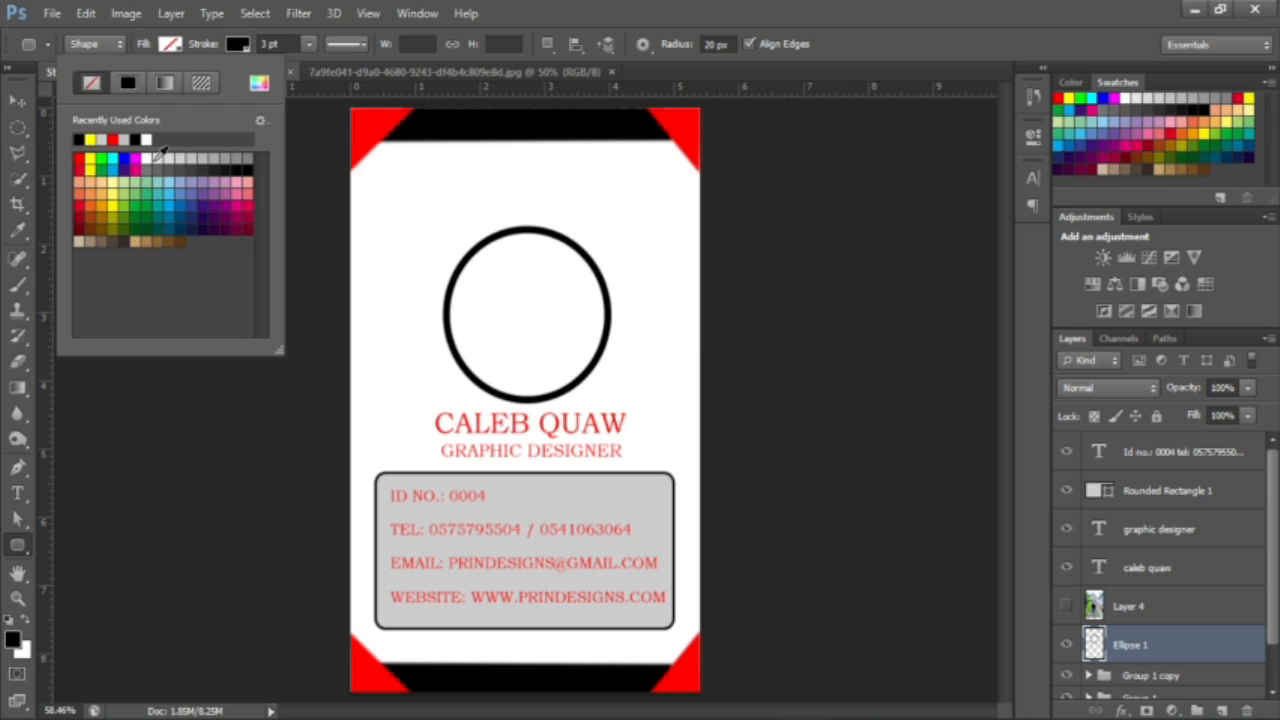
pyautogui.click(157, 158)
pyautogui.click(147, 158)
pyautogui.click(101, 158)
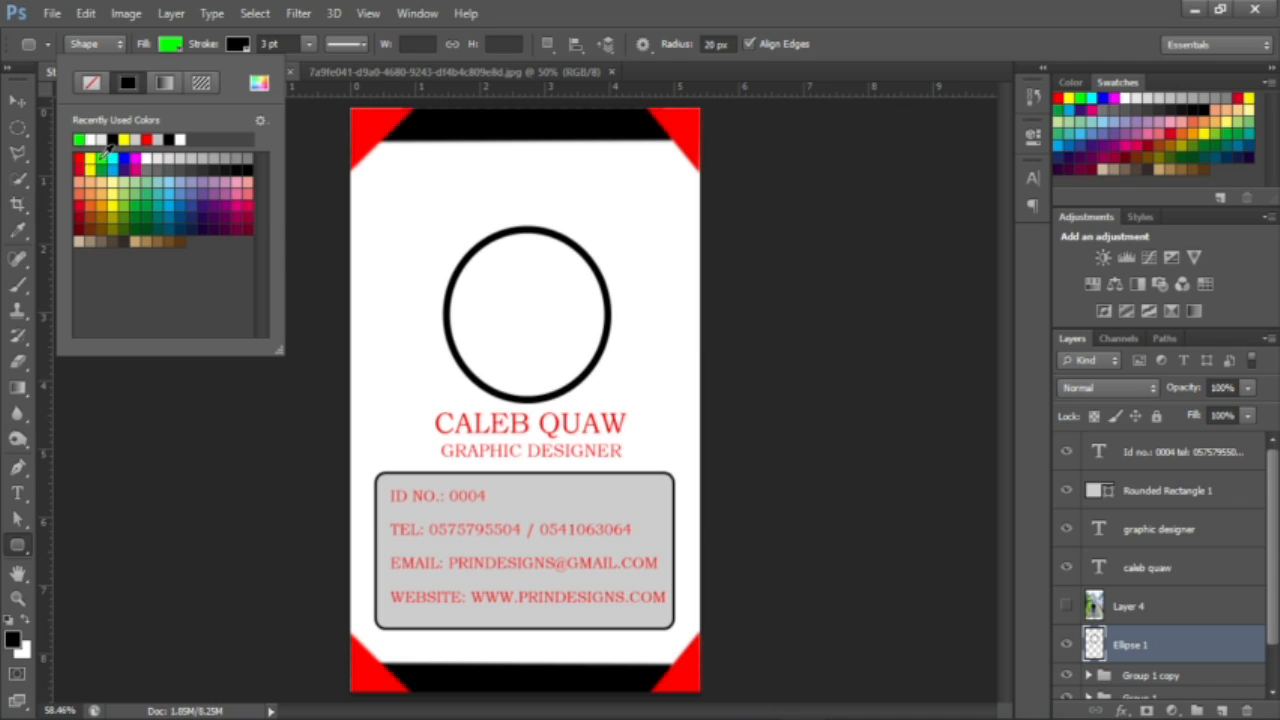
pyautogui.click(90, 158)
pyautogui.click(479, 326)
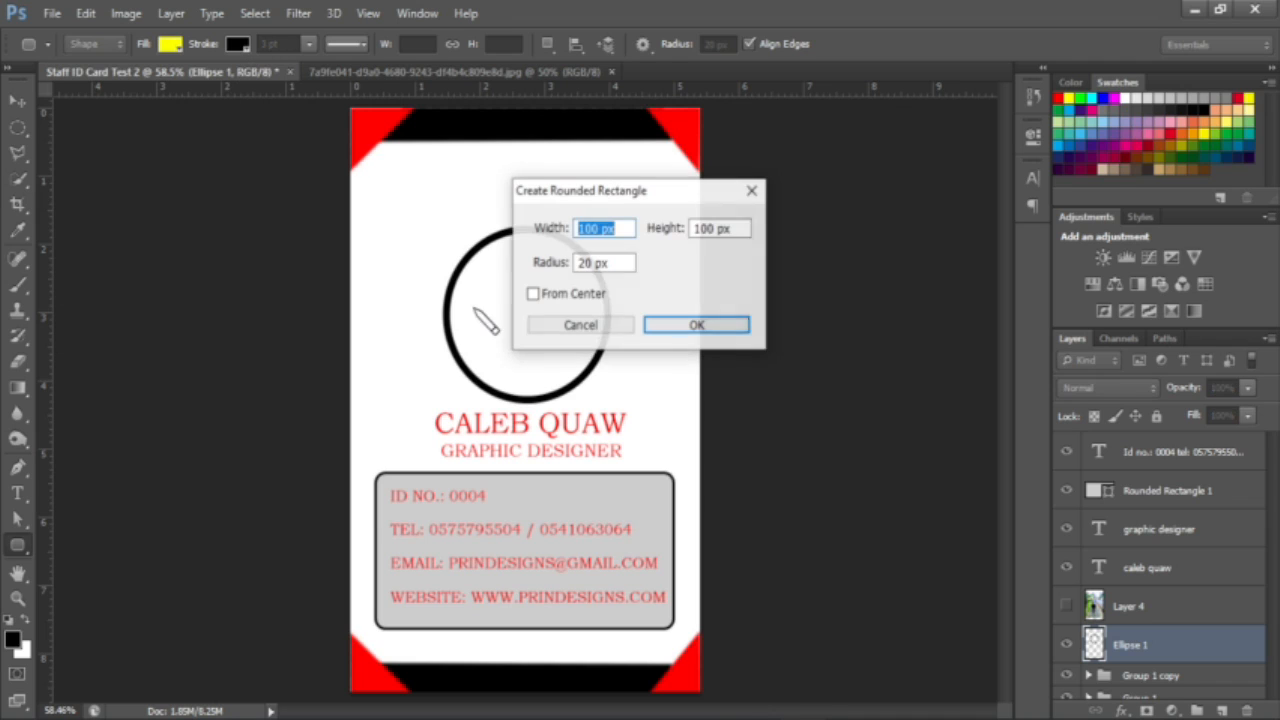
pyautogui.click(677, 326)
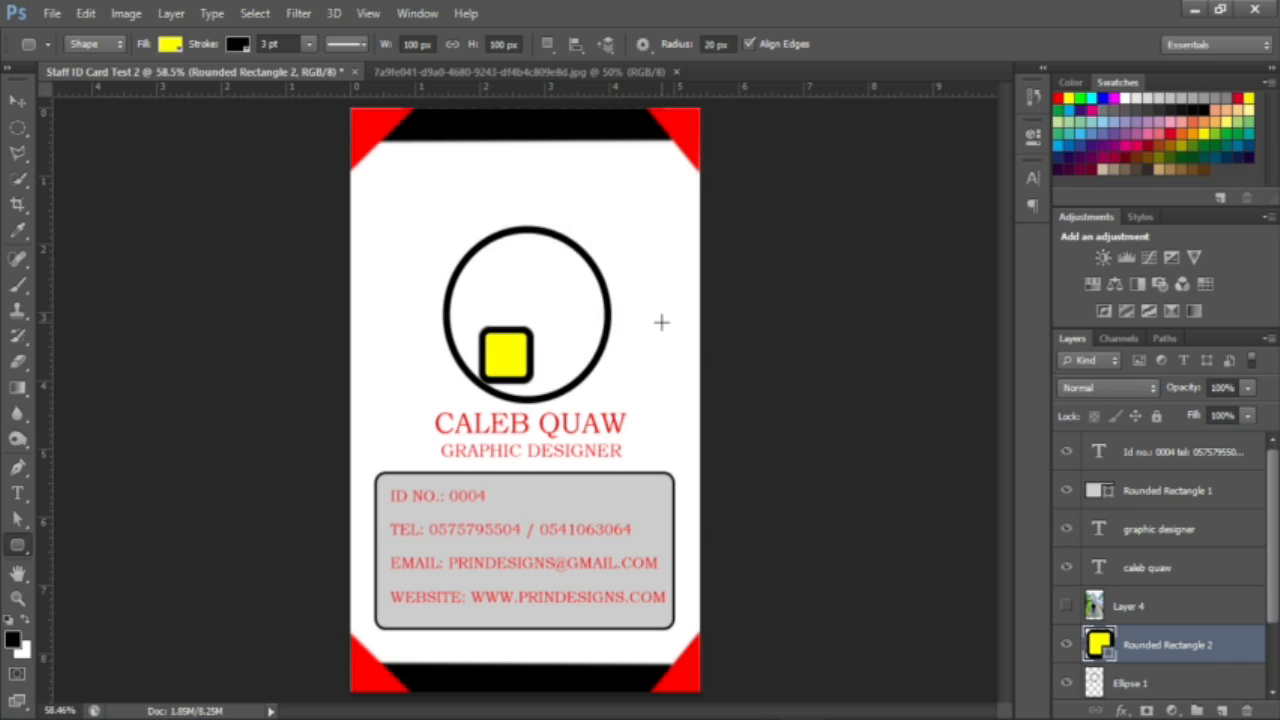
pyautogui.hotkey('ctrl', 'z')
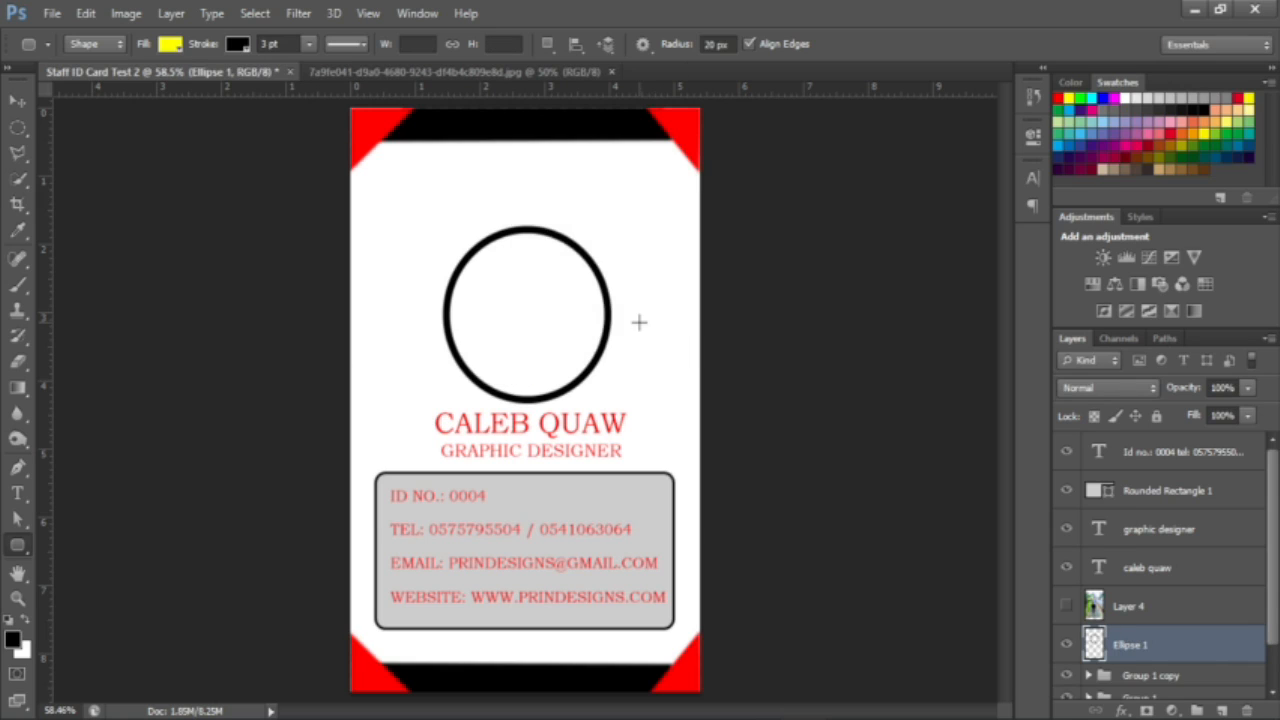
# Step: Draw a yellow-filled Ellipse 2 circle over the black ring and make Layer 4 visible
pyautogui.doubleClick(1145, 640)
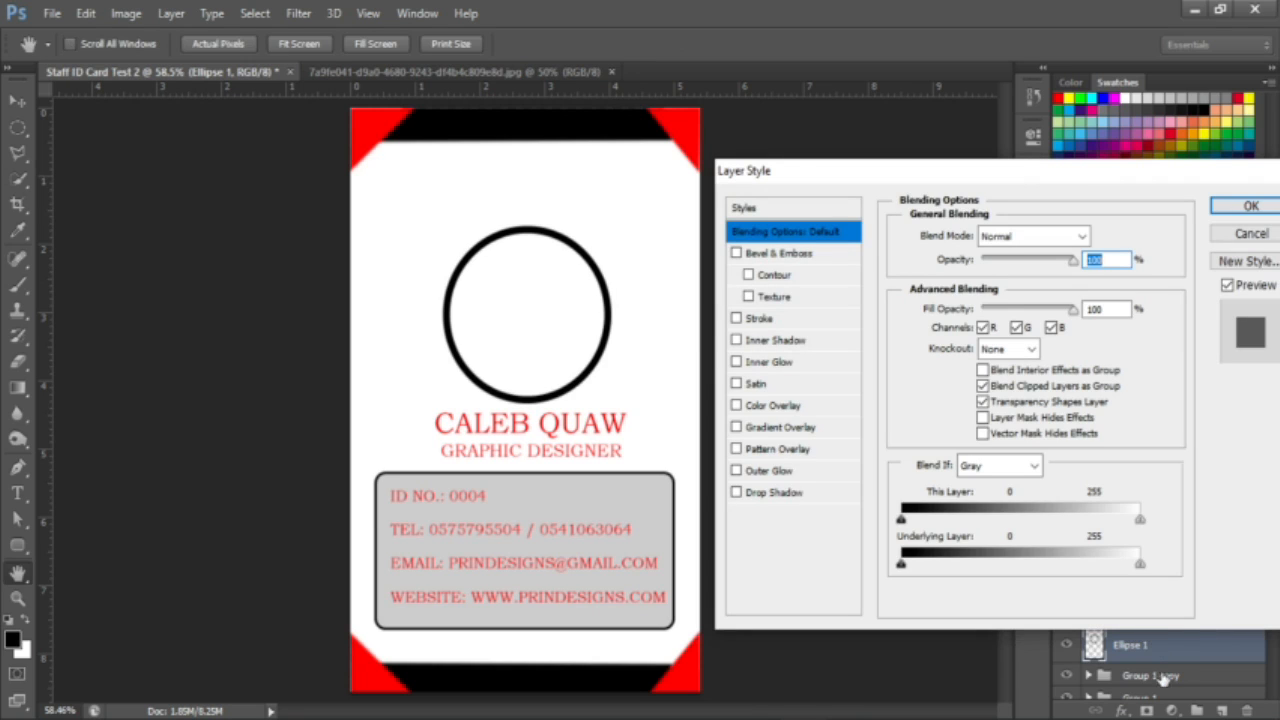
pyautogui.click(1250, 205)
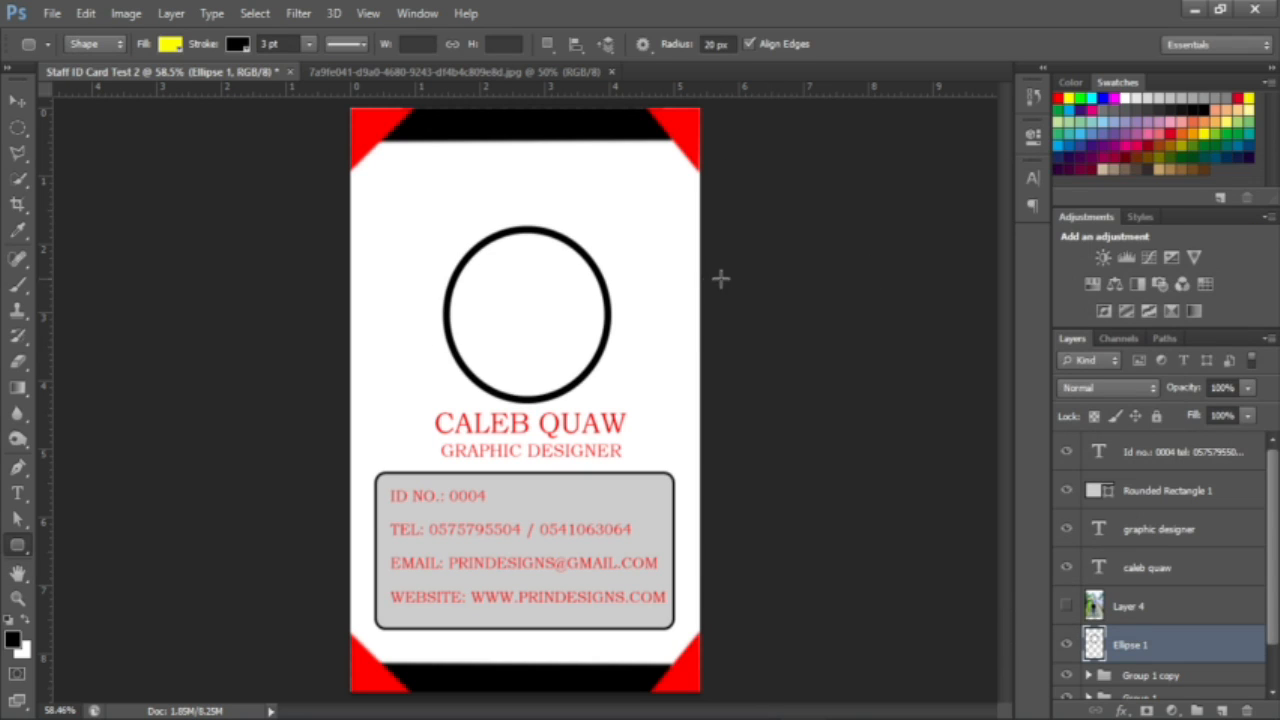
pyautogui.rightClick(18, 546)
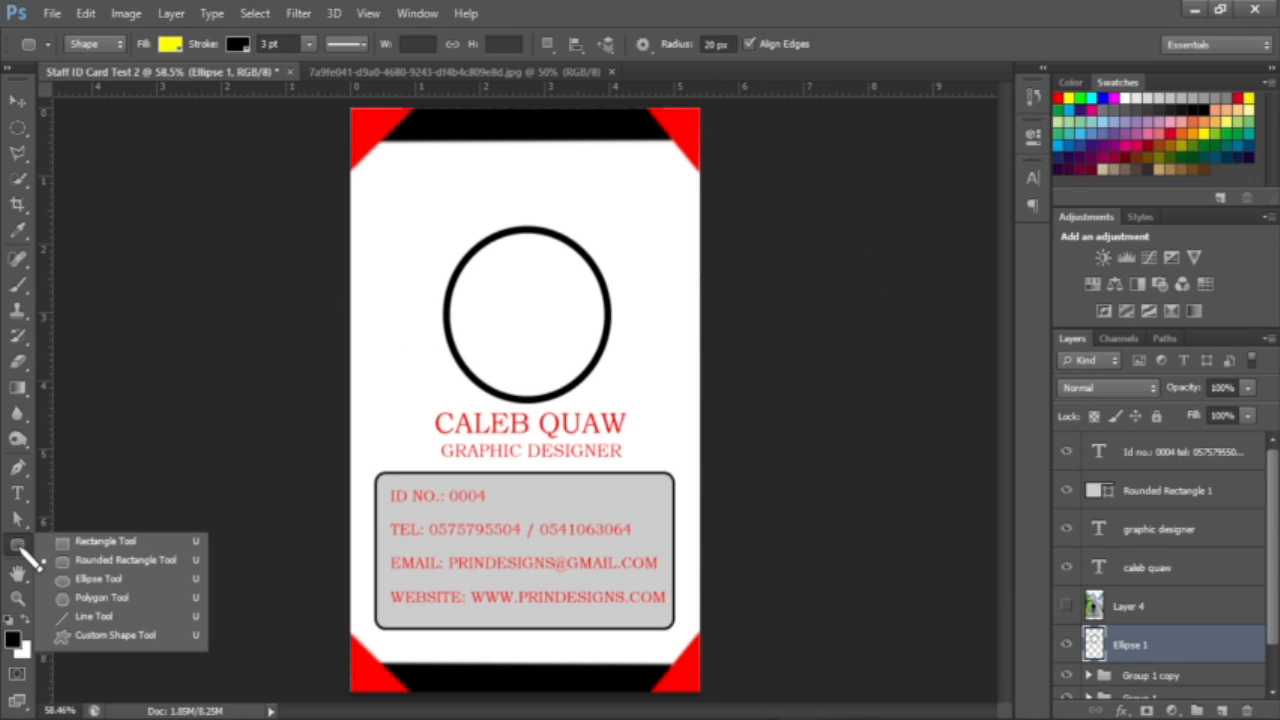
pyautogui.click(95, 579)
pyautogui.moveTo(438, 200); pyautogui.dragTo(627, 416)
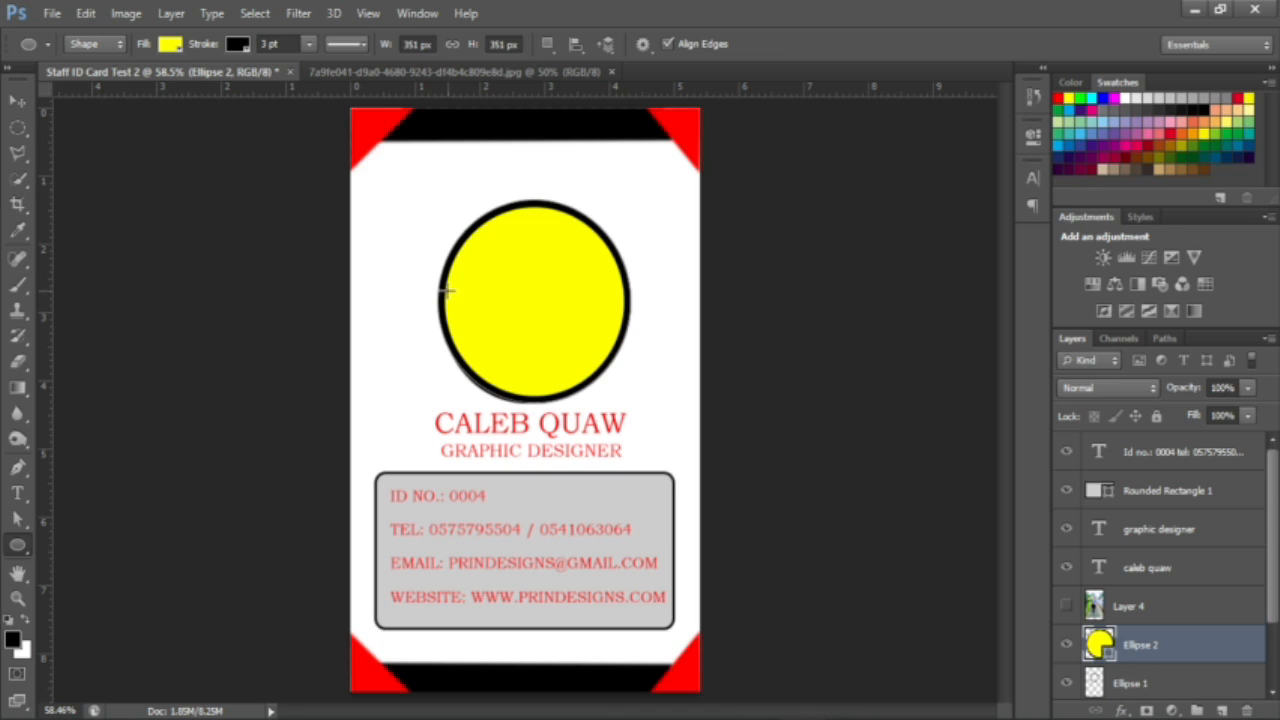
pyautogui.click(18, 100)
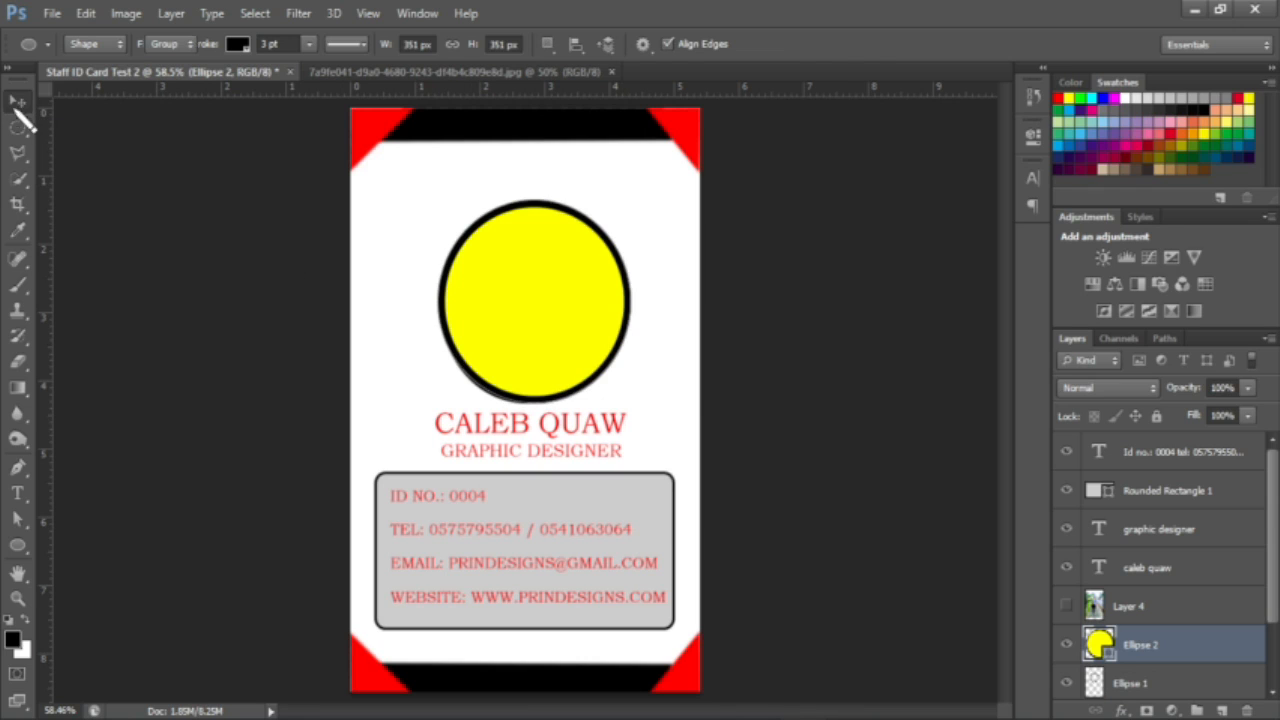
pyautogui.click(1066, 606)
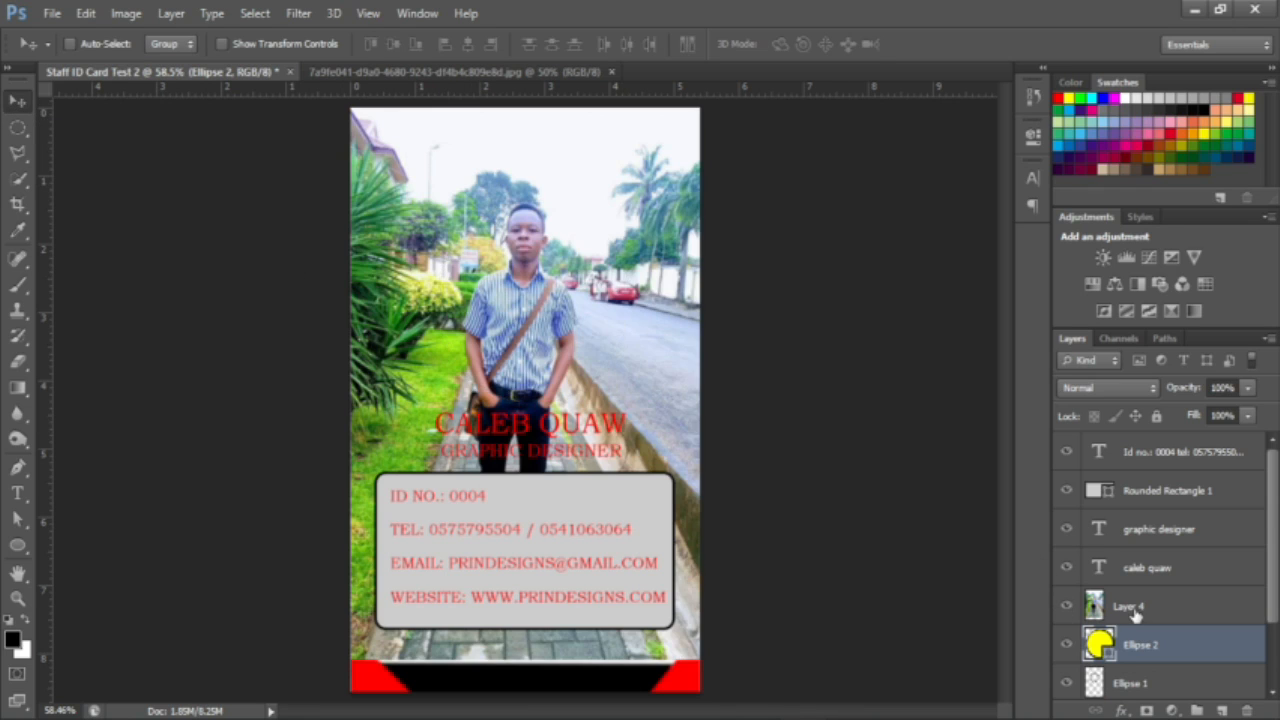
# Step: Clip Layer 4 into Ellipse 2, hide Ellipse 1, reposition the photo, and nudge both layers left
pyautogui.click(1135, 608)
pyautogui.keyDown('alt'); pyautogui.click(1161, 624); pyautogui.keyUp('alt')
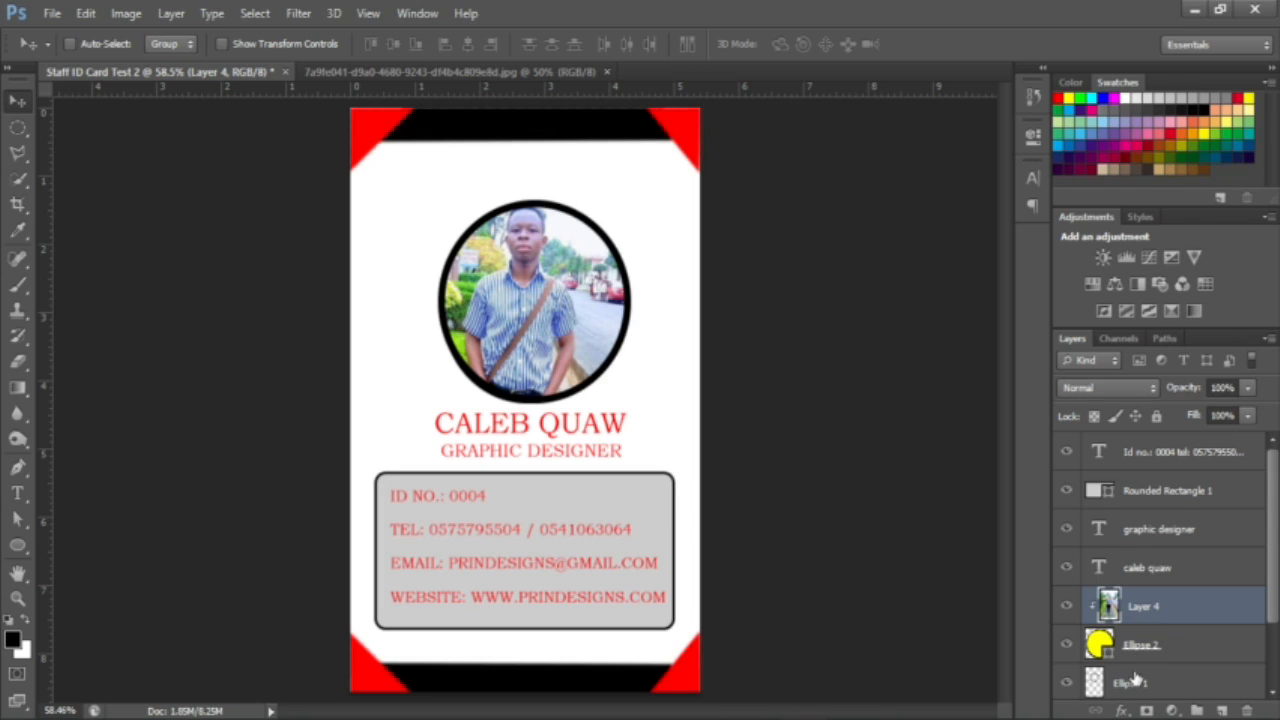
pyautogui.scroll(-2, 1135, 683)
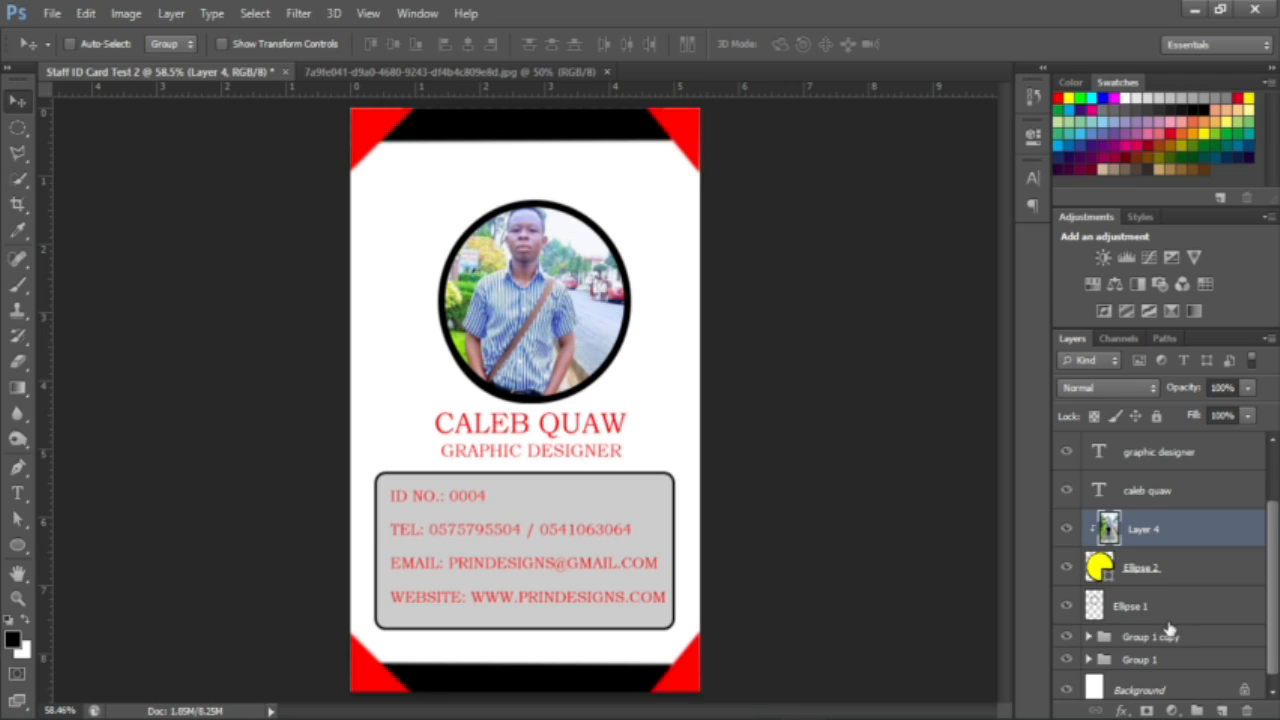
pyautogui.click(1066, 607)
pyautogui.moveTo(518, 322); pyautogui.dragTo(534, 346)
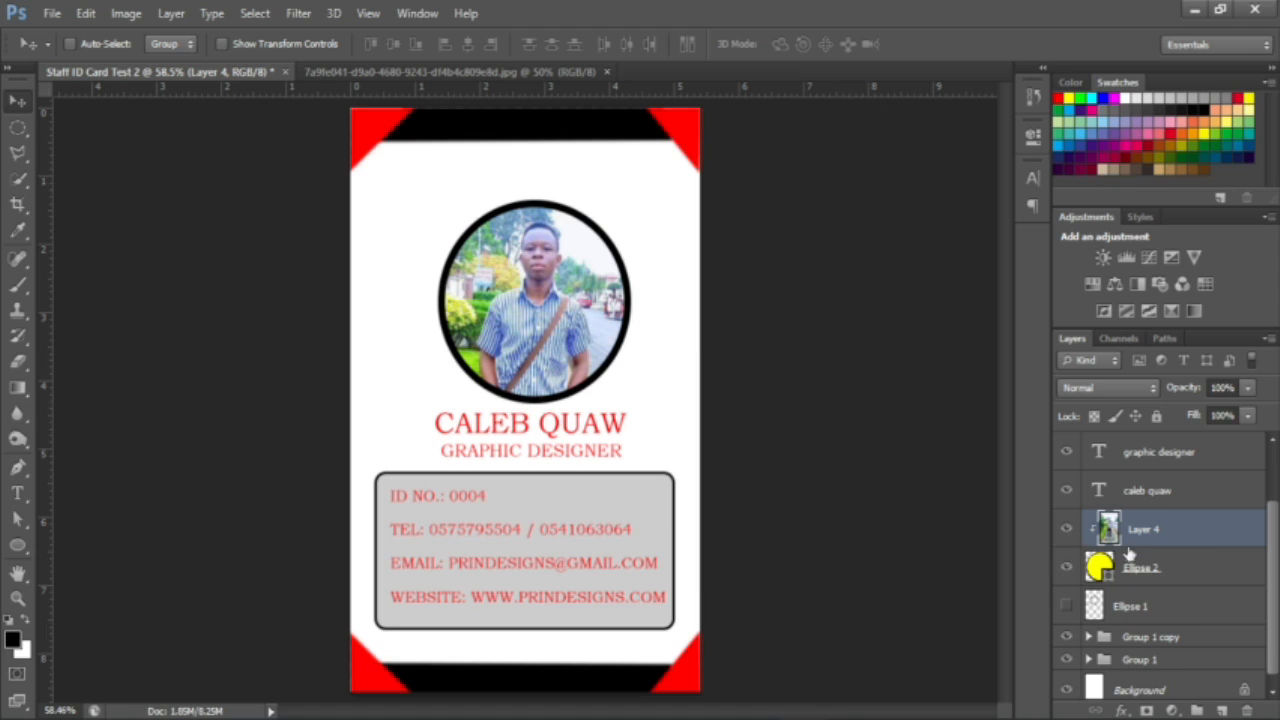
pyautogui.keyDown('shift'); pyautogui.click(1176, 579); pyautogui.keyUp('shift')
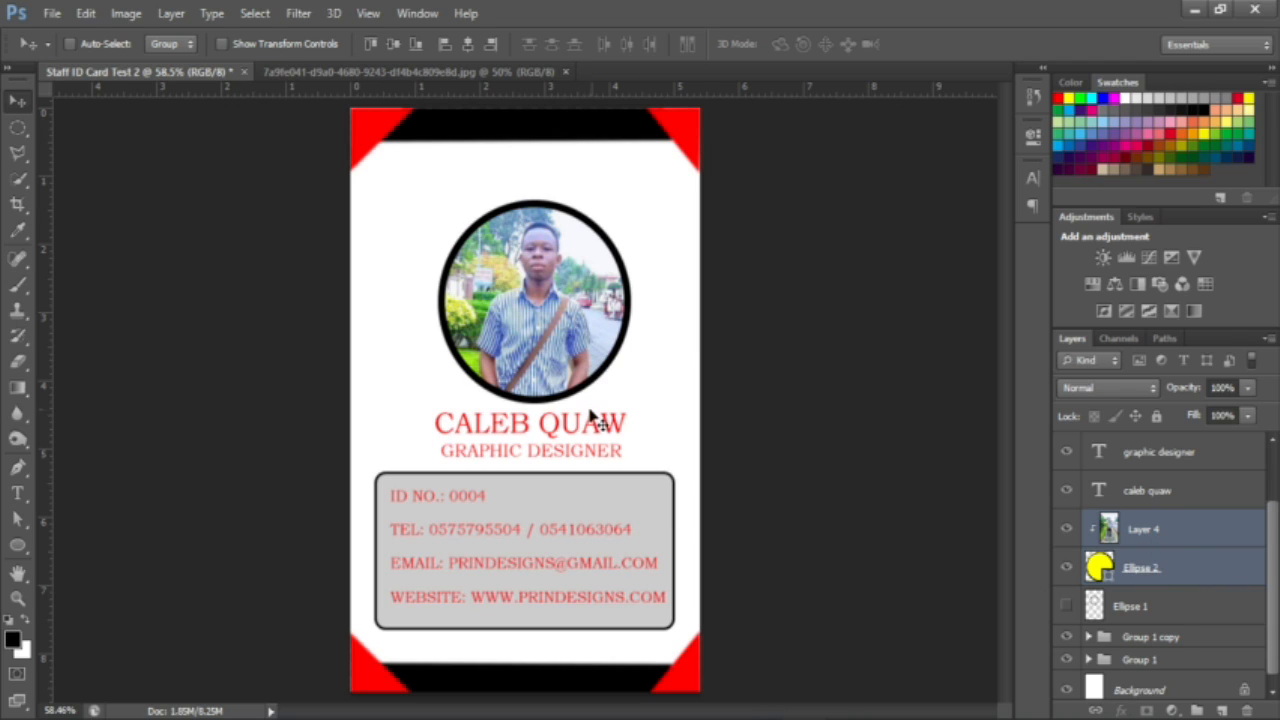
pyautogui.moveTo(596, 412); pyautogui.dragTo(576, 412)
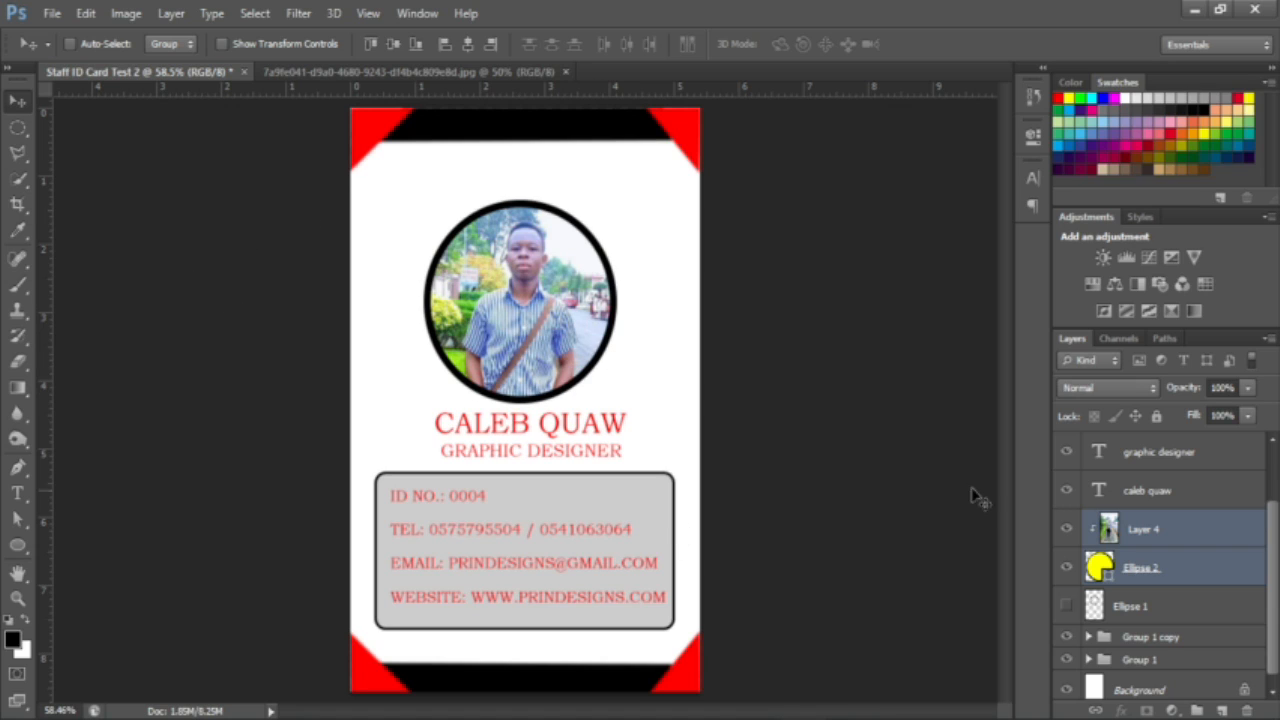
# Step: Scale the GRAPHIC DESIGNER title down to about 81% beneath the name
pyautogui.click(1177, 459)
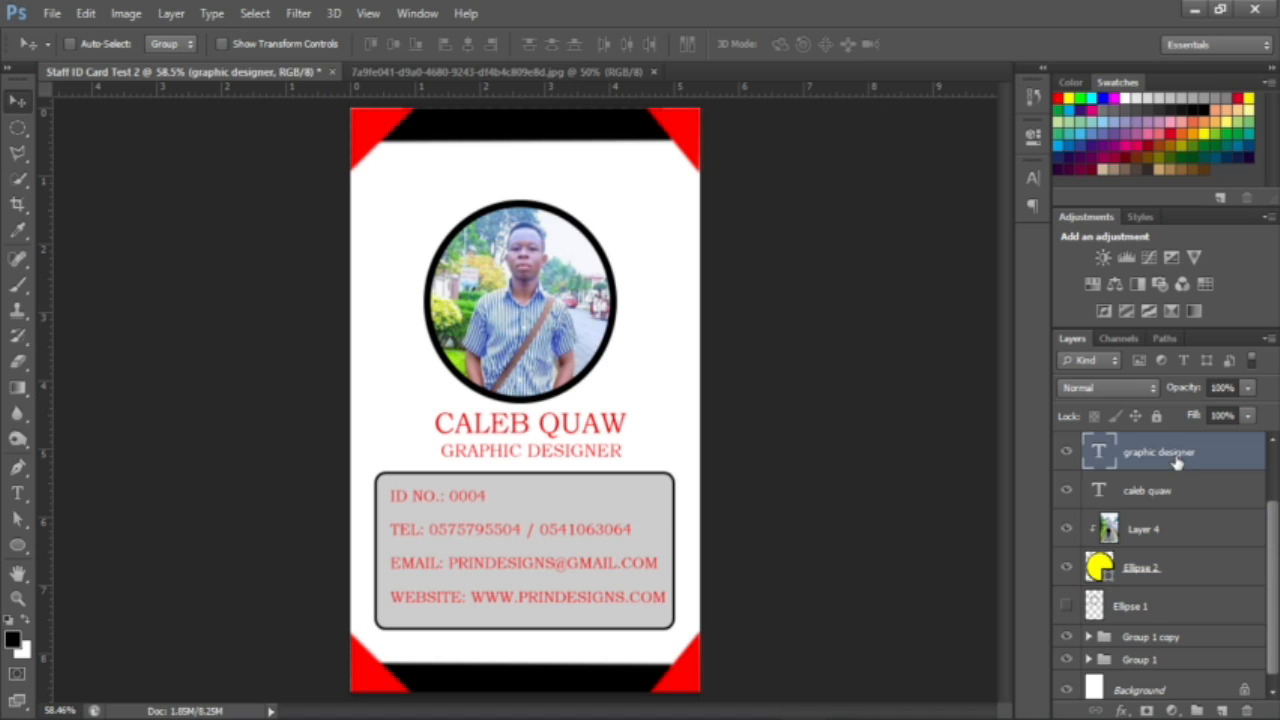
pyautogui.hotkey('ctrl', 't')
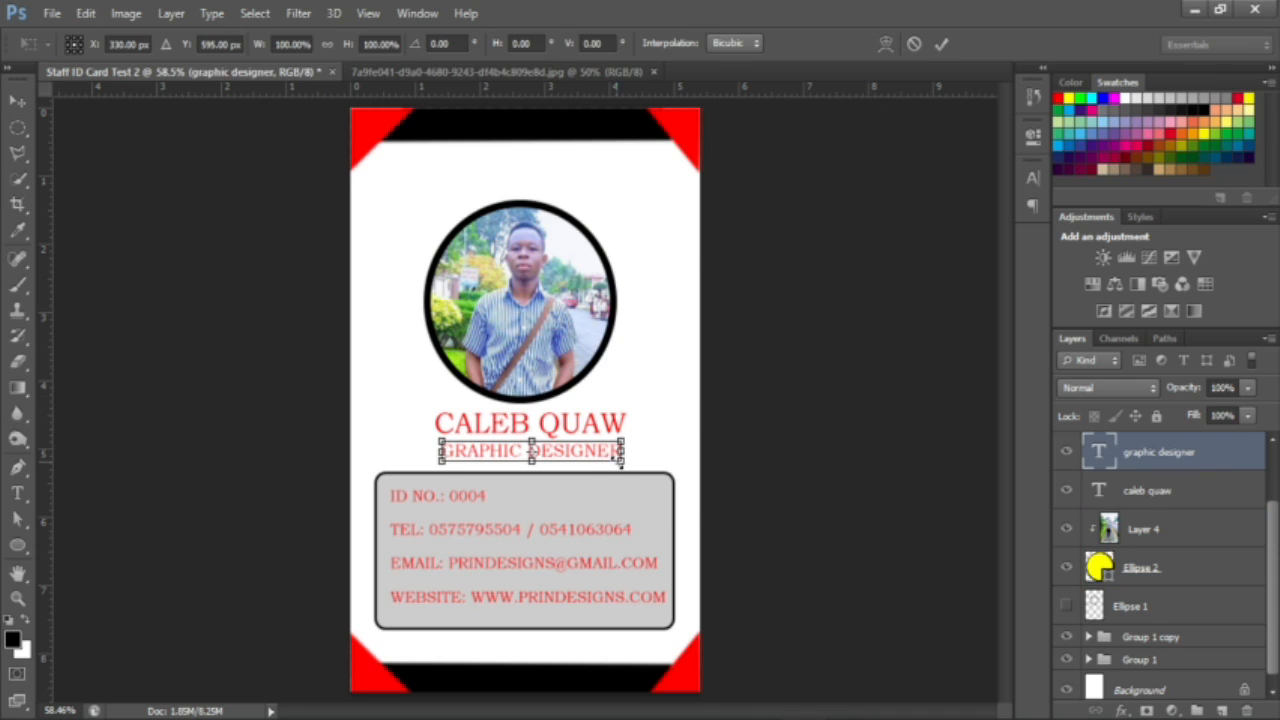
pyautogui.moveTo(619, 459); pyautogui.dragTo(606, 452)
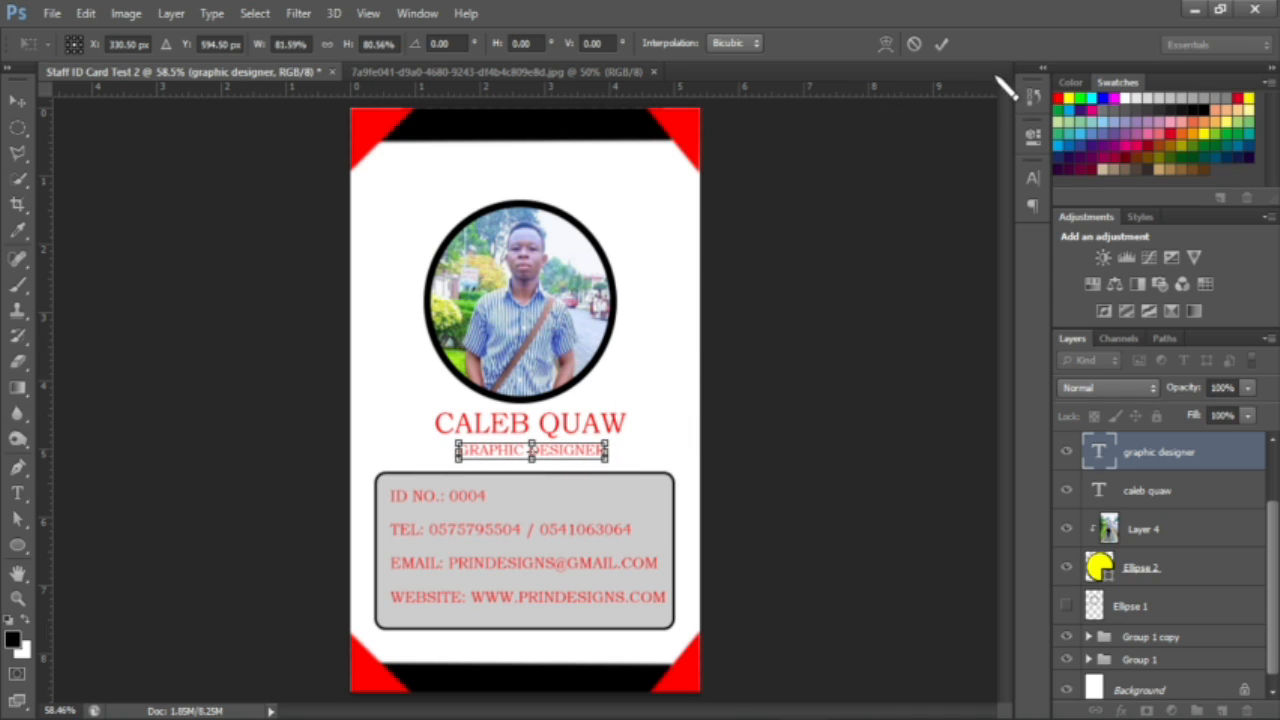
pyautogui.click(942, 44)
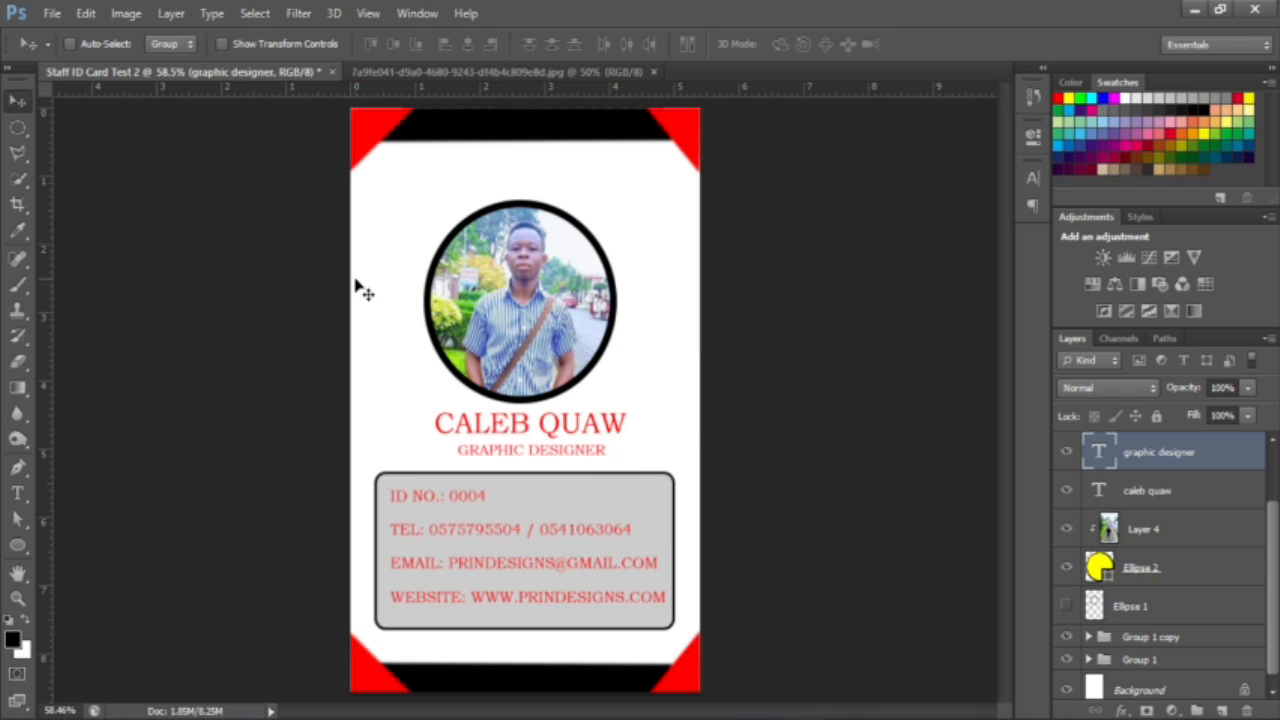
pyautogui.click(51, 13)
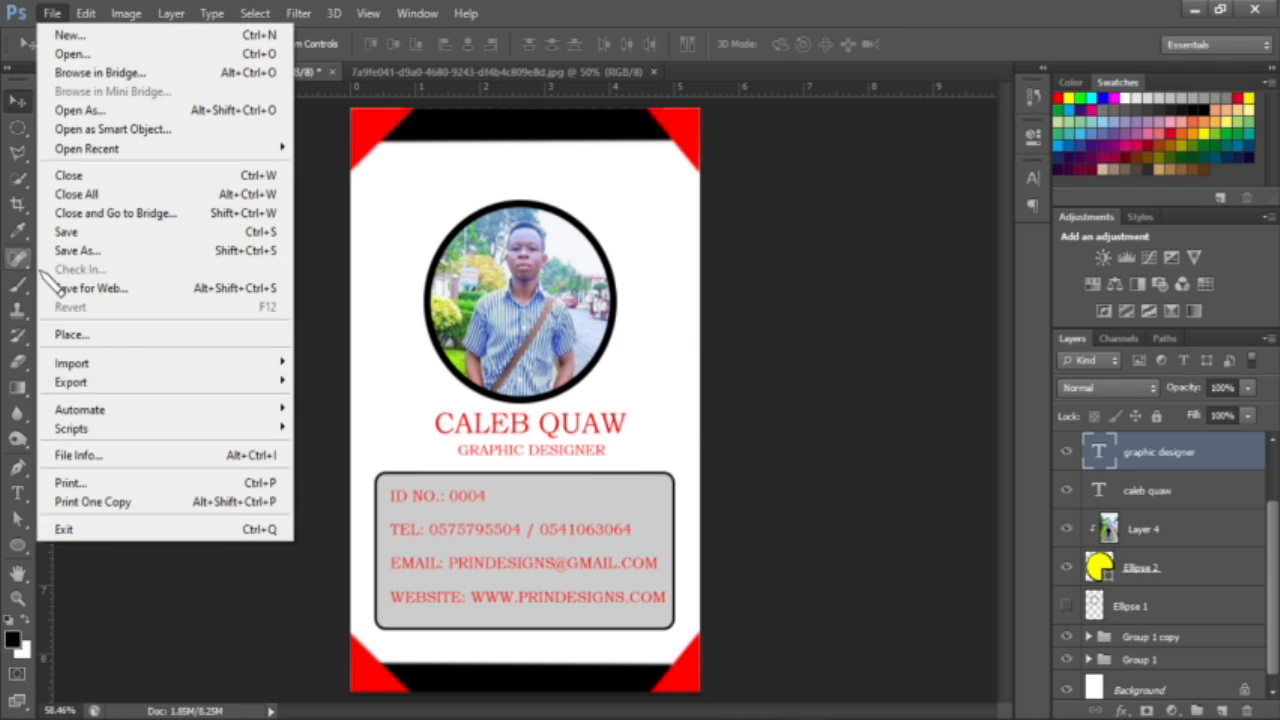
# Step: Save the card to the Desktop as JPEG 'Staff ID Card Test 2.jpg', then minimise Photoshop
pyautogui.click(117, 252)
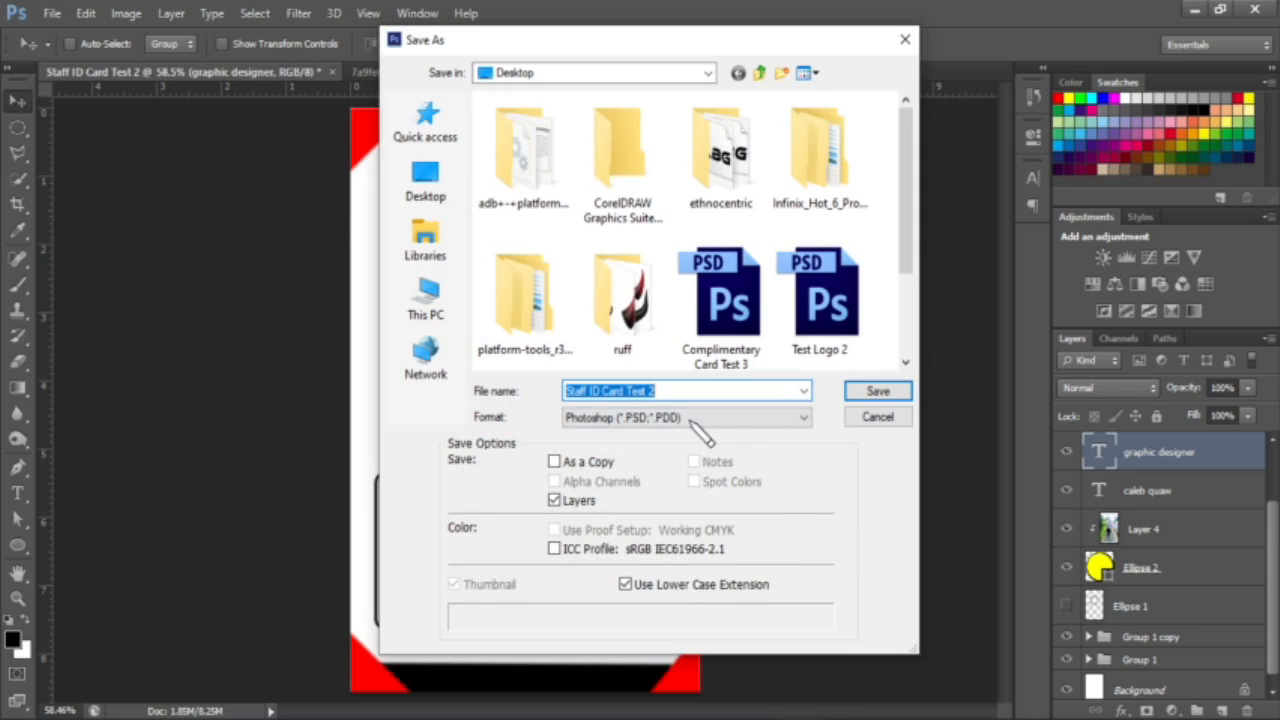
pyautogui.click(700, 418)
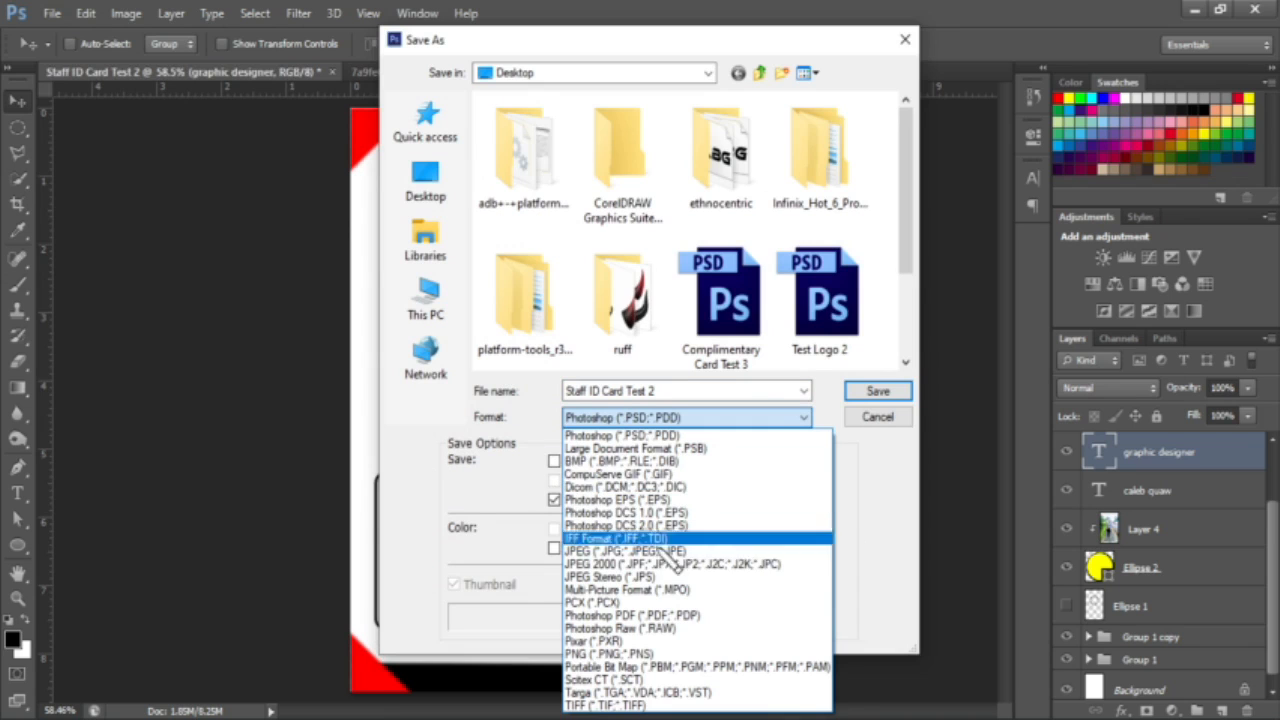
pyautogui.click(628, 552)
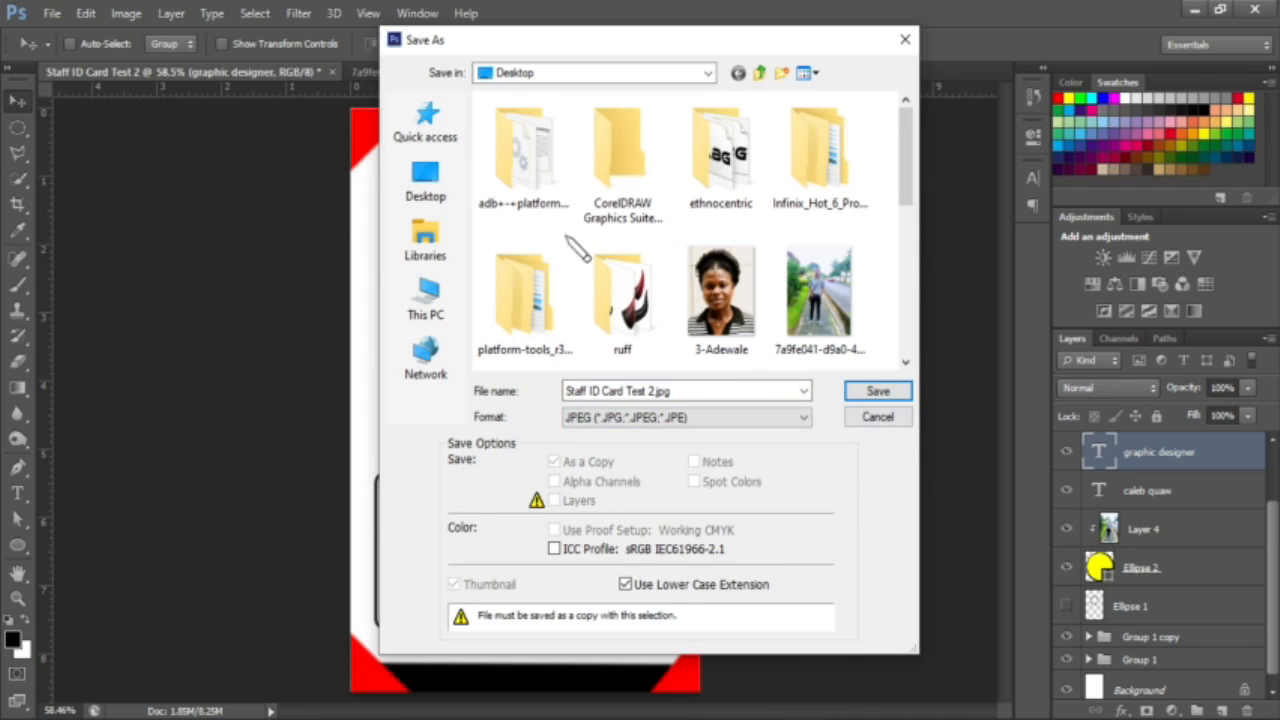
pyautogui.click(440, 188)
pyautogui.click(900, 391)
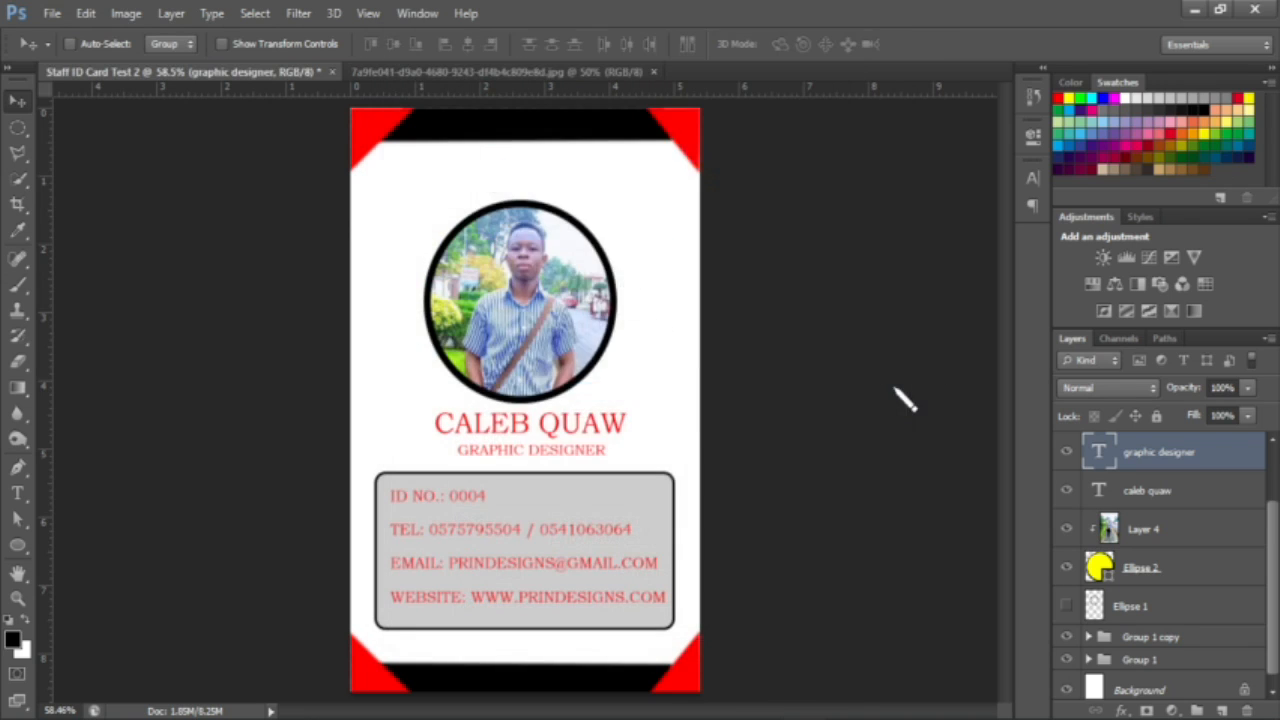
pyautogui.click(740, 182)
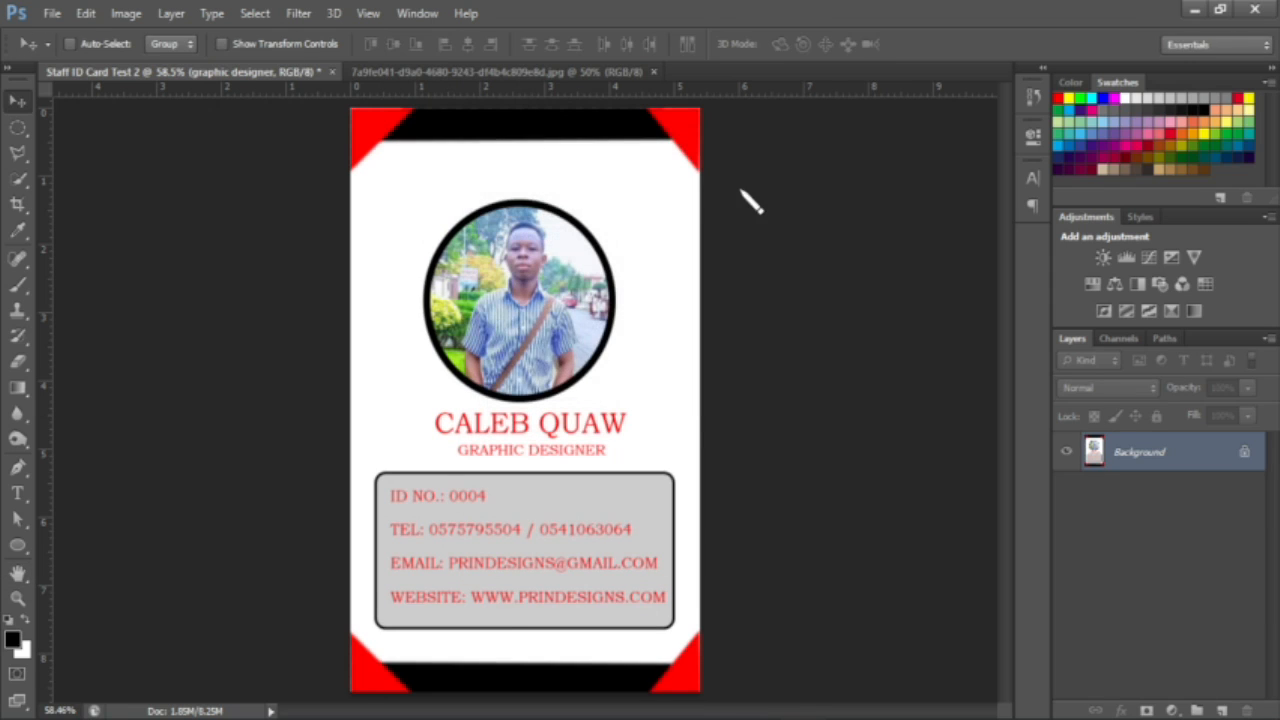
pyautogui.click(1193, 10)
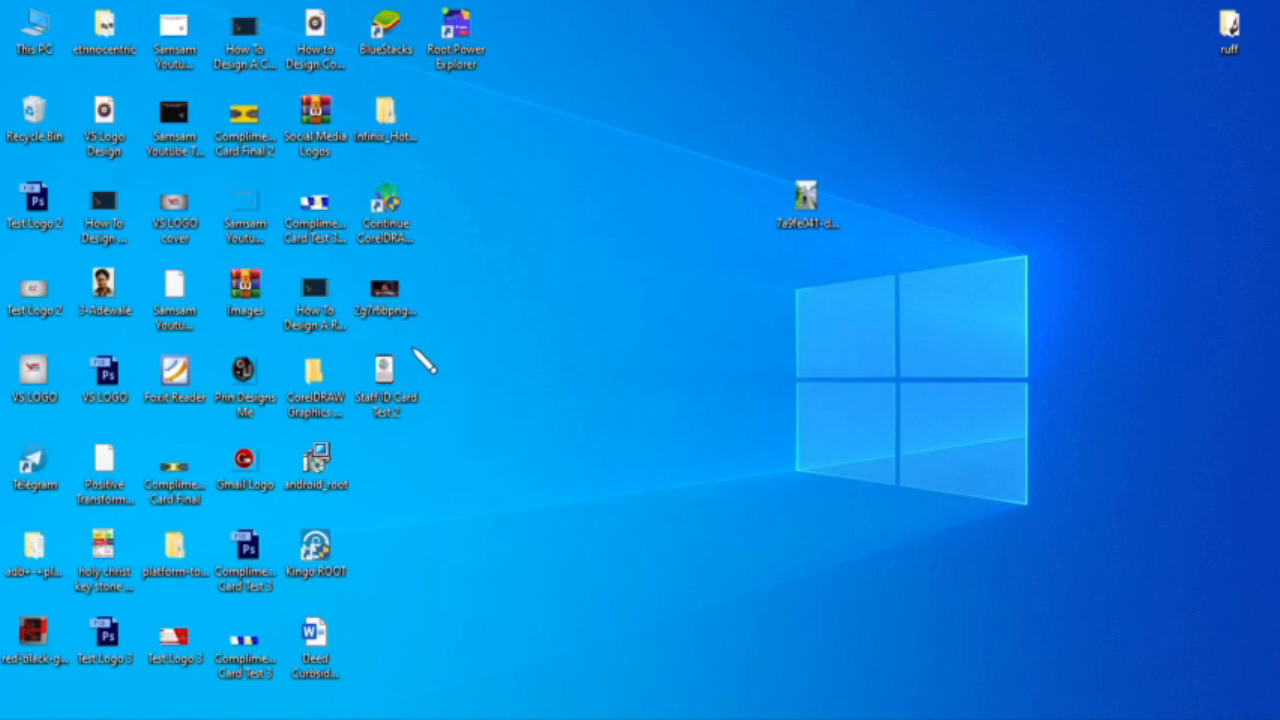
# Step: Open Staff ID Card Test 2.jpg in Picasa and zoom in and out on it
pyautogui.doubleClick(388, 377)
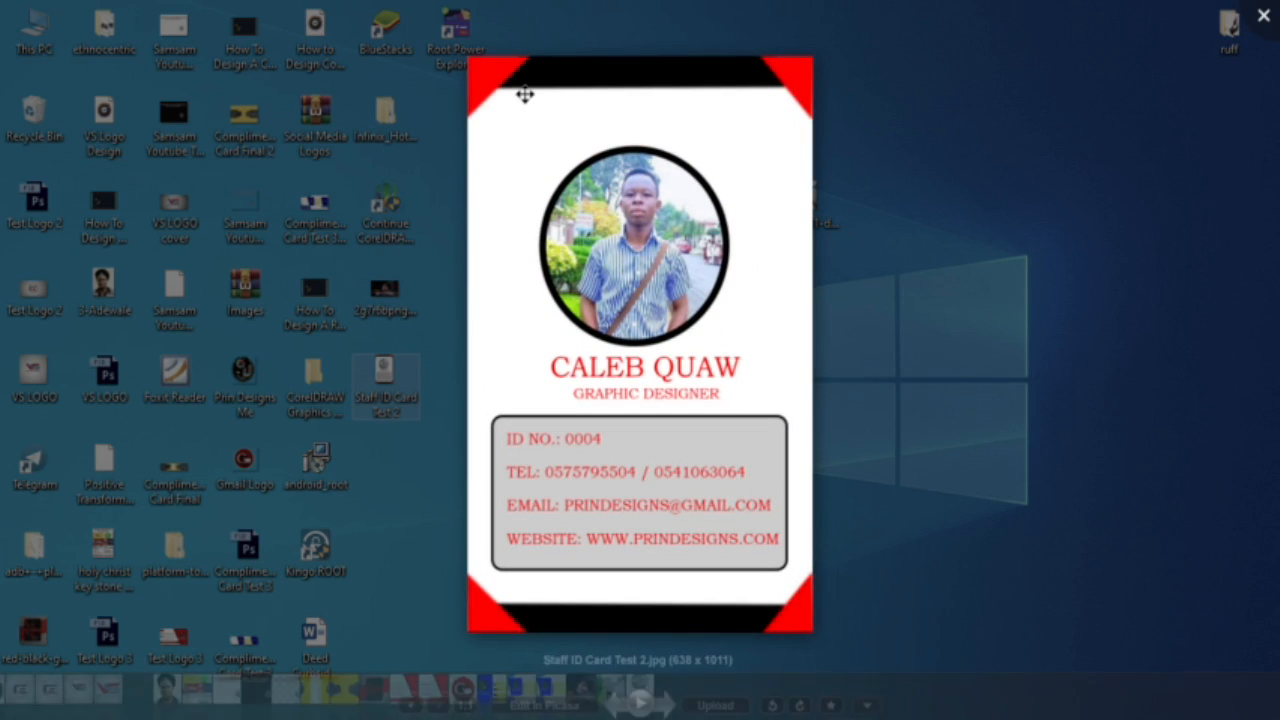
pyautogui.scroll(4, 526, 85)
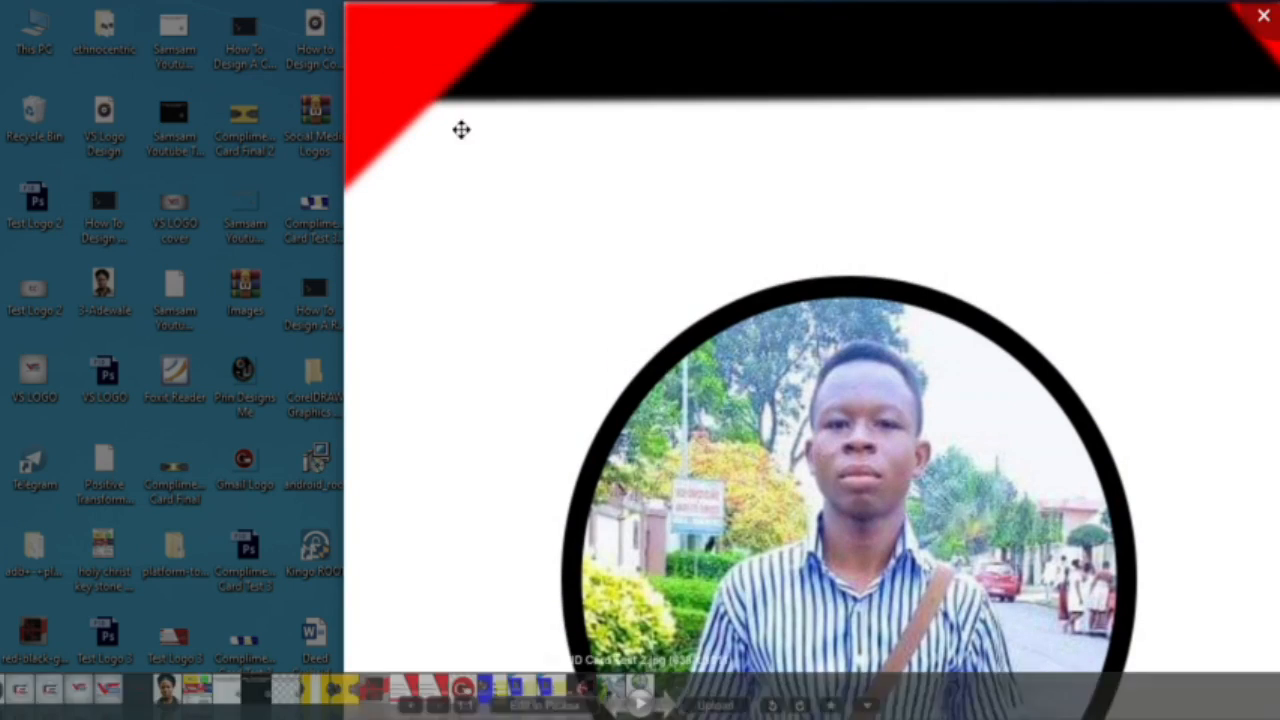
pyautogui.scroll(-4, 591, 120)
pyautogui.scroll(-2, 591, 120)
pyautogui.scroll(3, 940, 114)
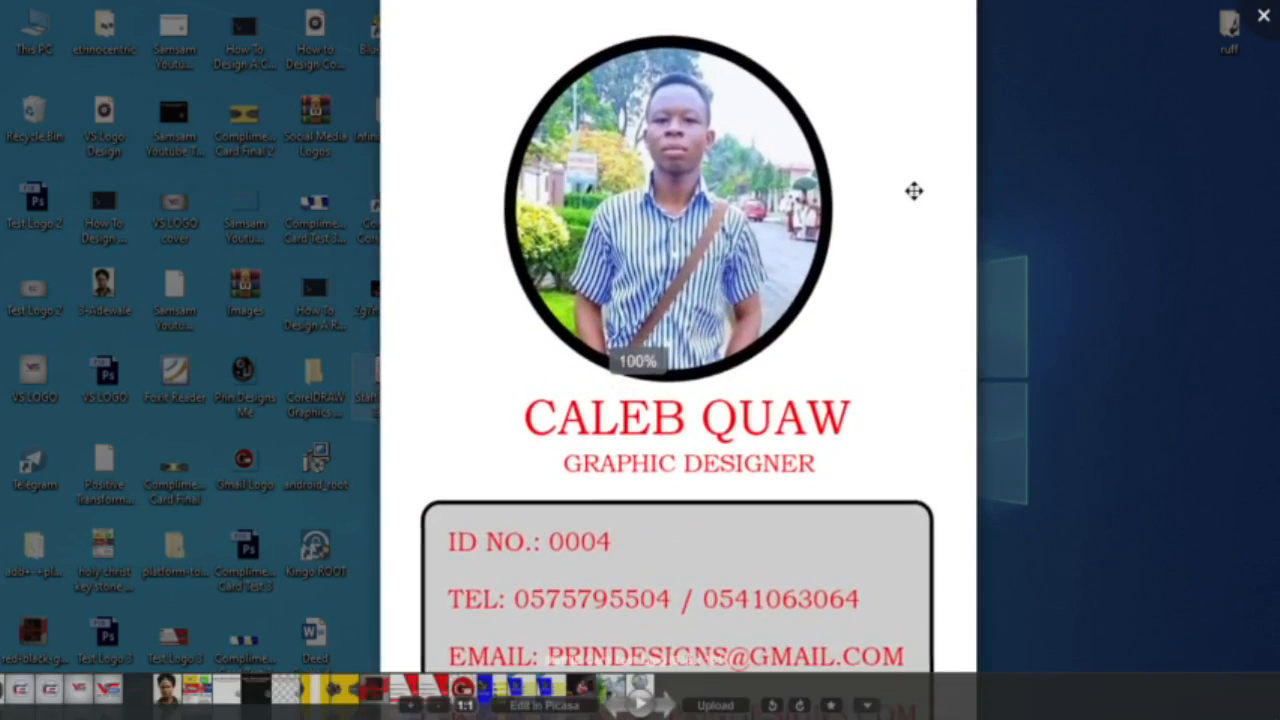
pyautogui.scroll(-3, 912, 193)
pyautogui.scroll(-1, 906, 197)
pyautogui.scroll(5, 790, 350)
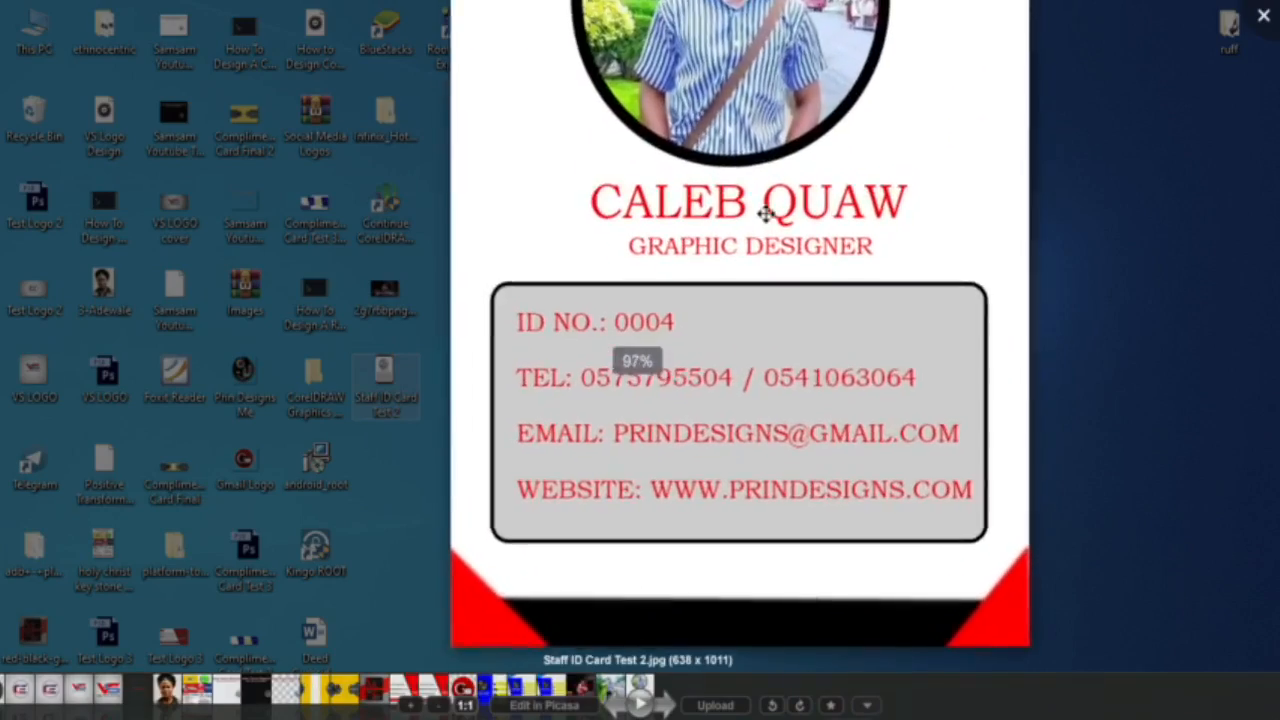
pyautogui.scroll(4, 765, 213)
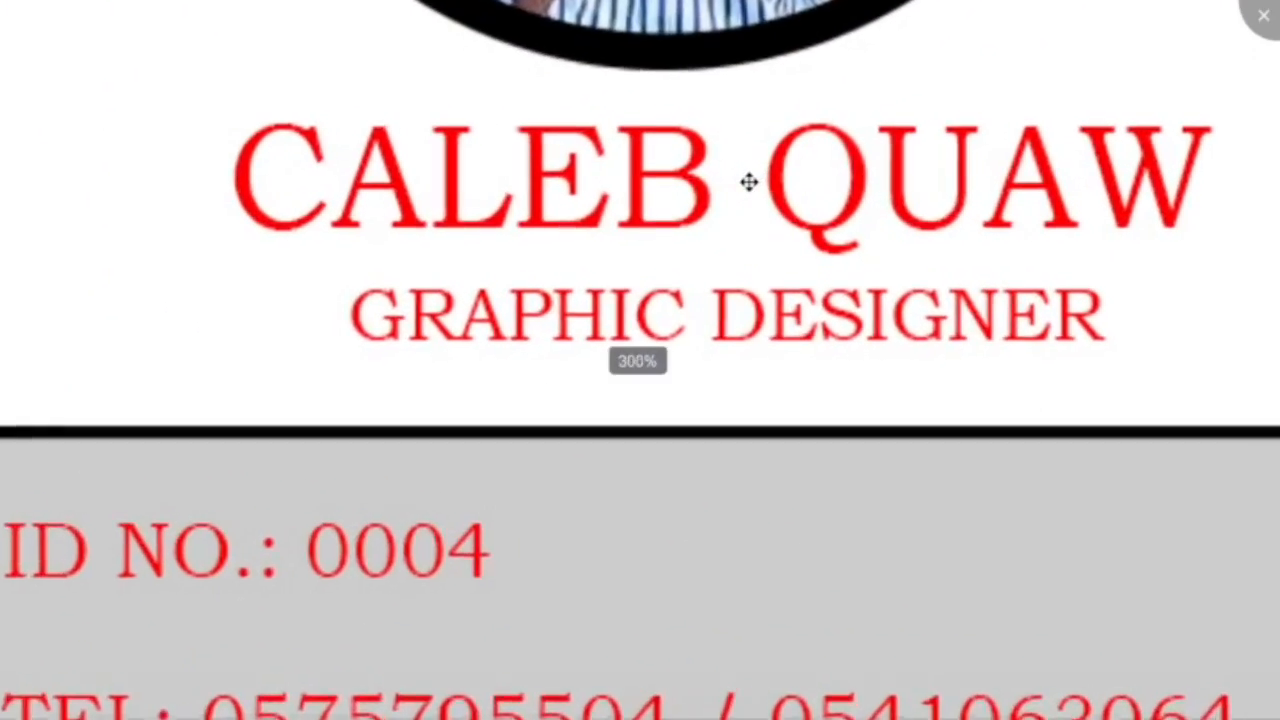
pyautogui.scroll(-4, 597, 260)
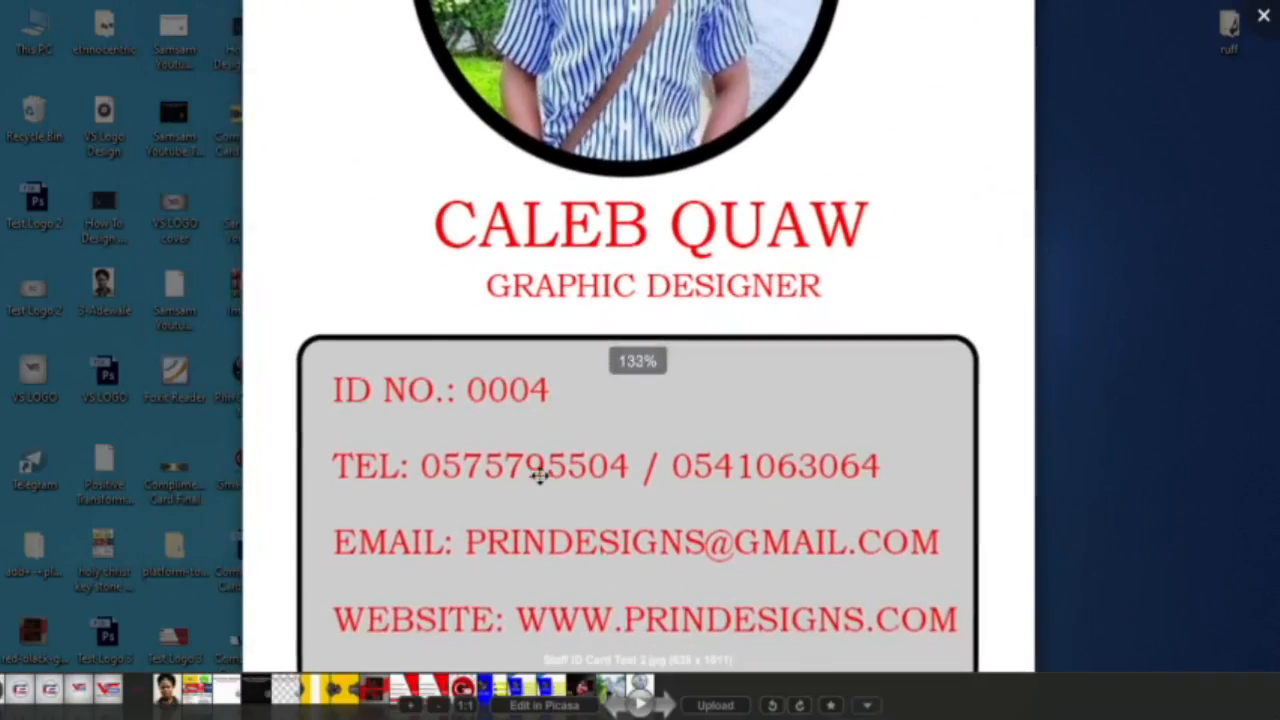
# Step: Bring the card's contact info box into view, zoom to check it, then close the viewer
pyautogui.moveTo(537, 474); pyautogui.dragTo(521, 341)
pyautogui.scroll(4, 557, 478)
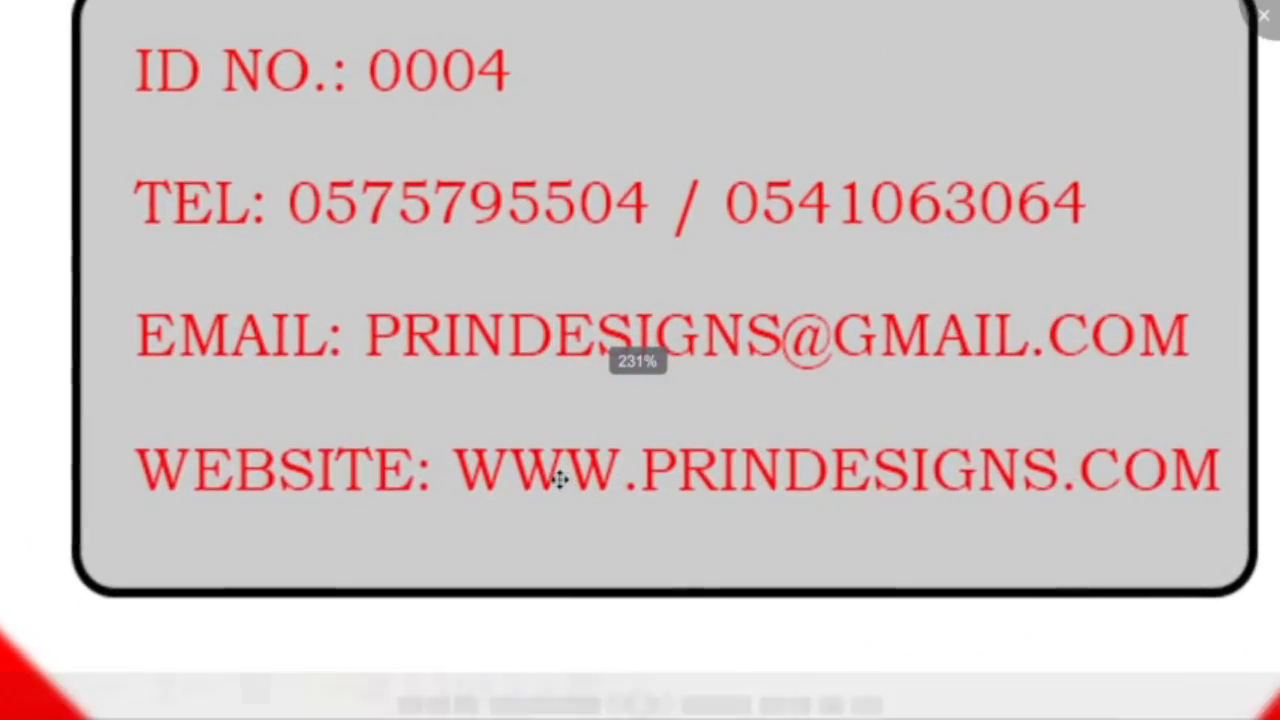
pyautogui.scroll(-4, 557, 478)
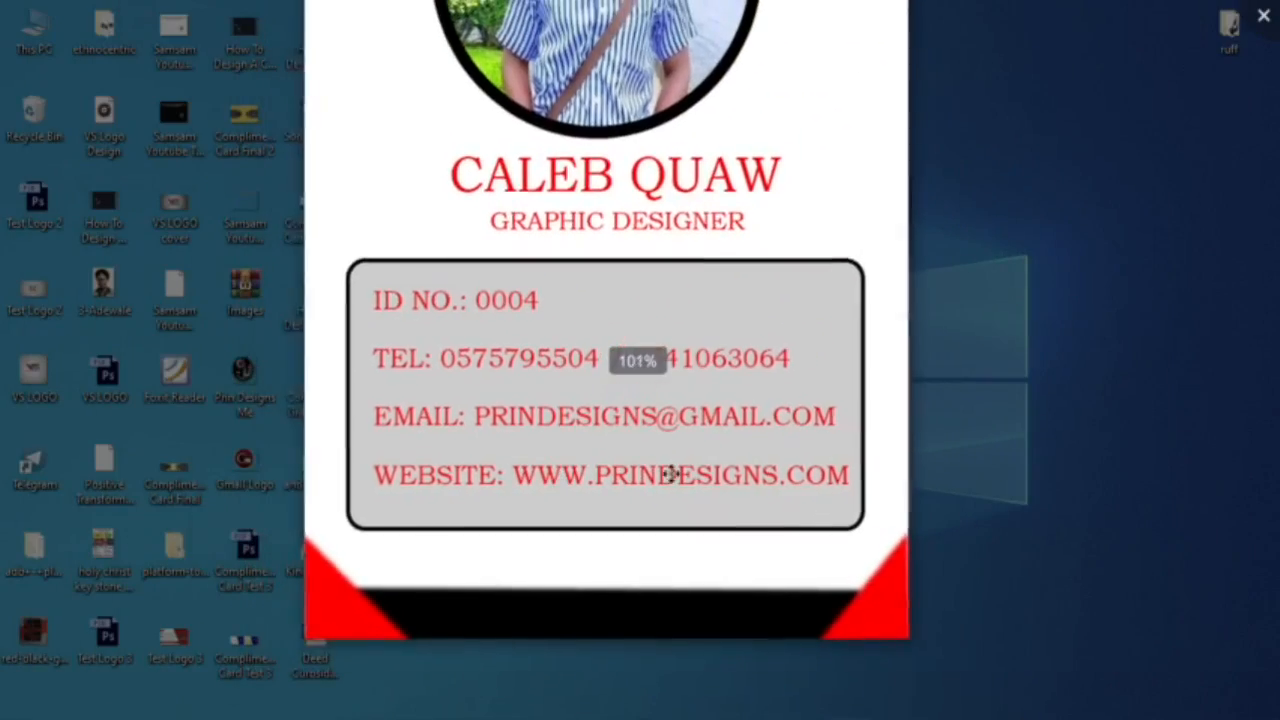
pyautogui.scroll(2, 893, 313)
pyautogui.scroll(-2, 869, 317)
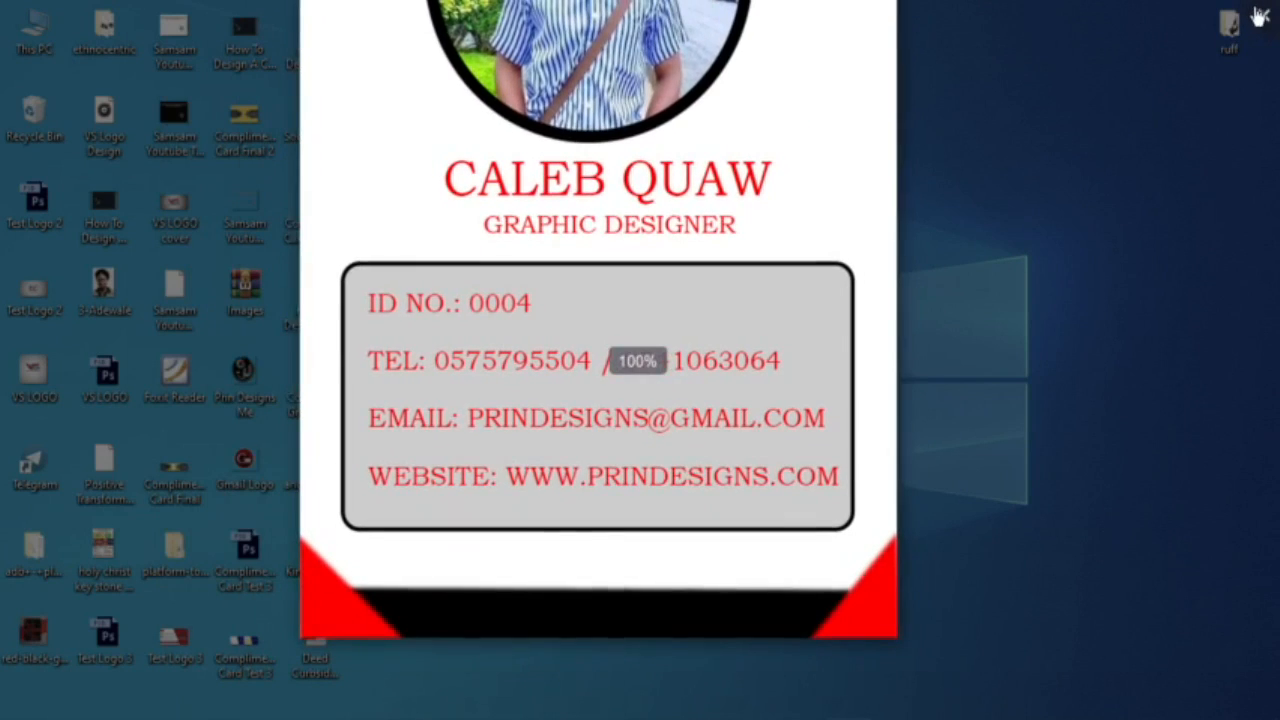
pyautogui.click(1265, 15)
pyautogui.rightClick(592, 199)
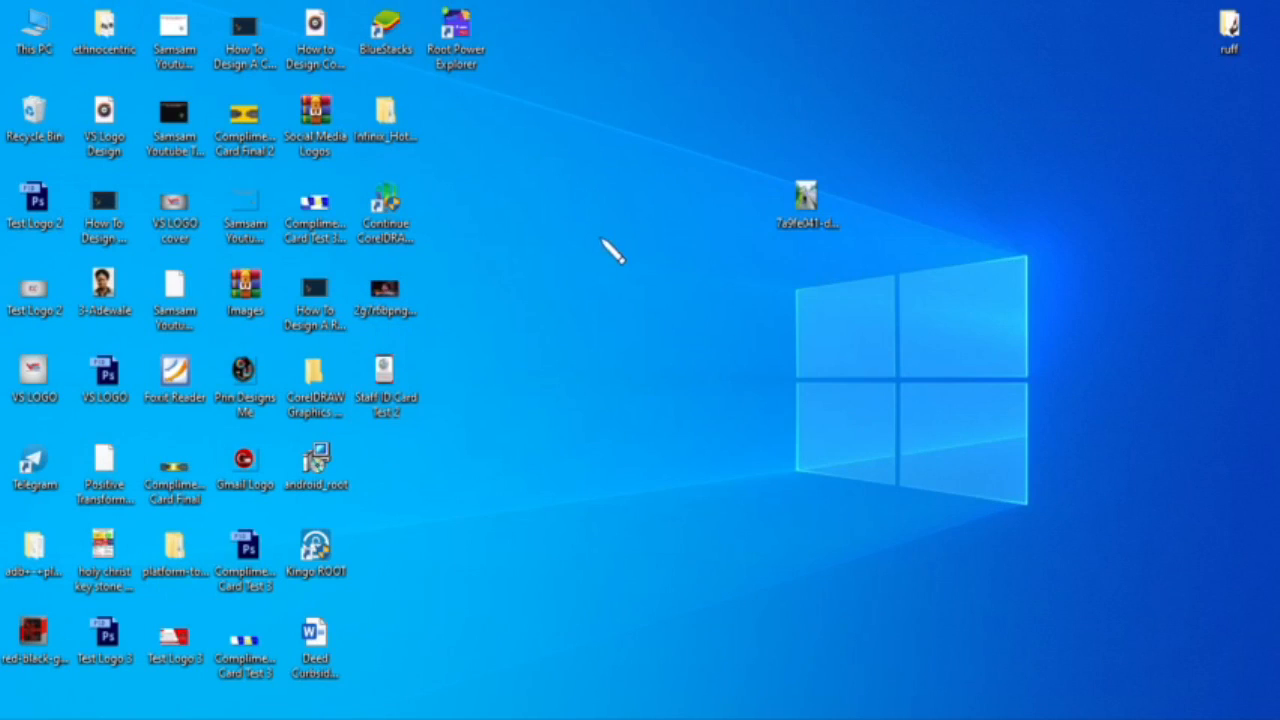
# Step: Refresh the Windows desktop three times while CorelDRAW 2020 starts launching
pyautogui.click(612, 256)
pyautogui.rightClick(606, 251)
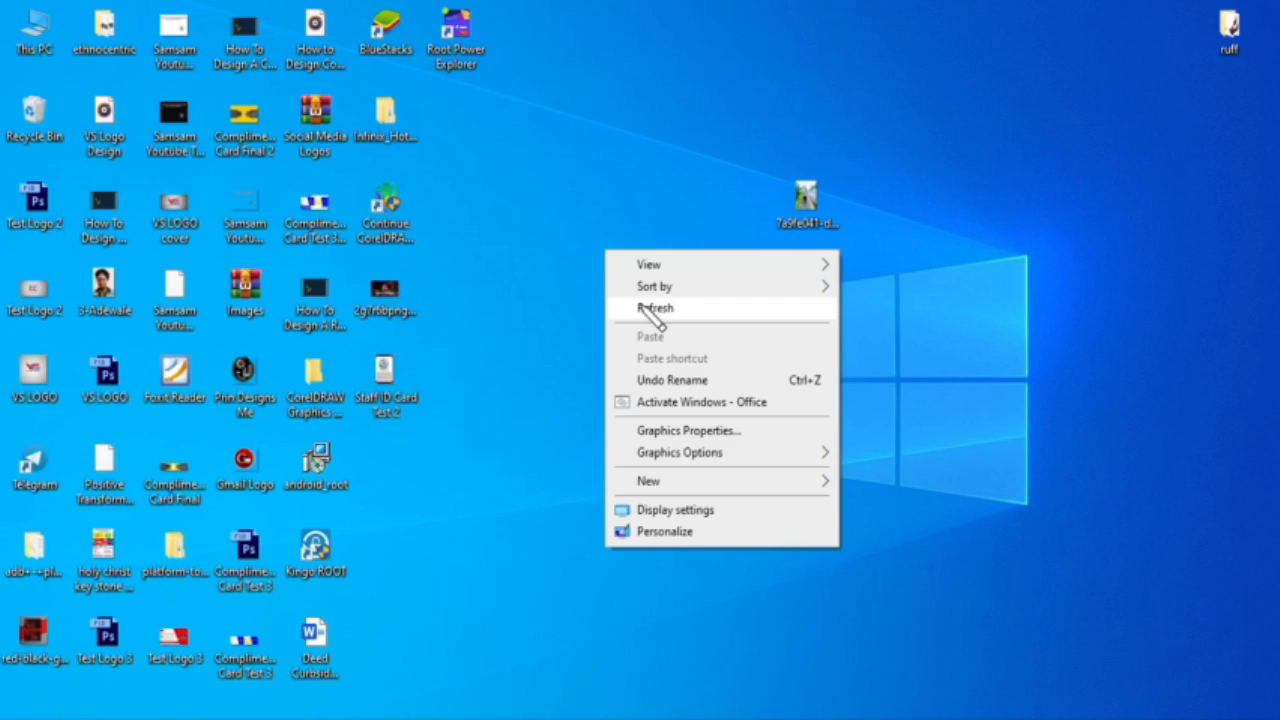
pyautogui.click(650, 307)
pyautogui.rightClick(573, 277)
pyautogui.click(622, 332)
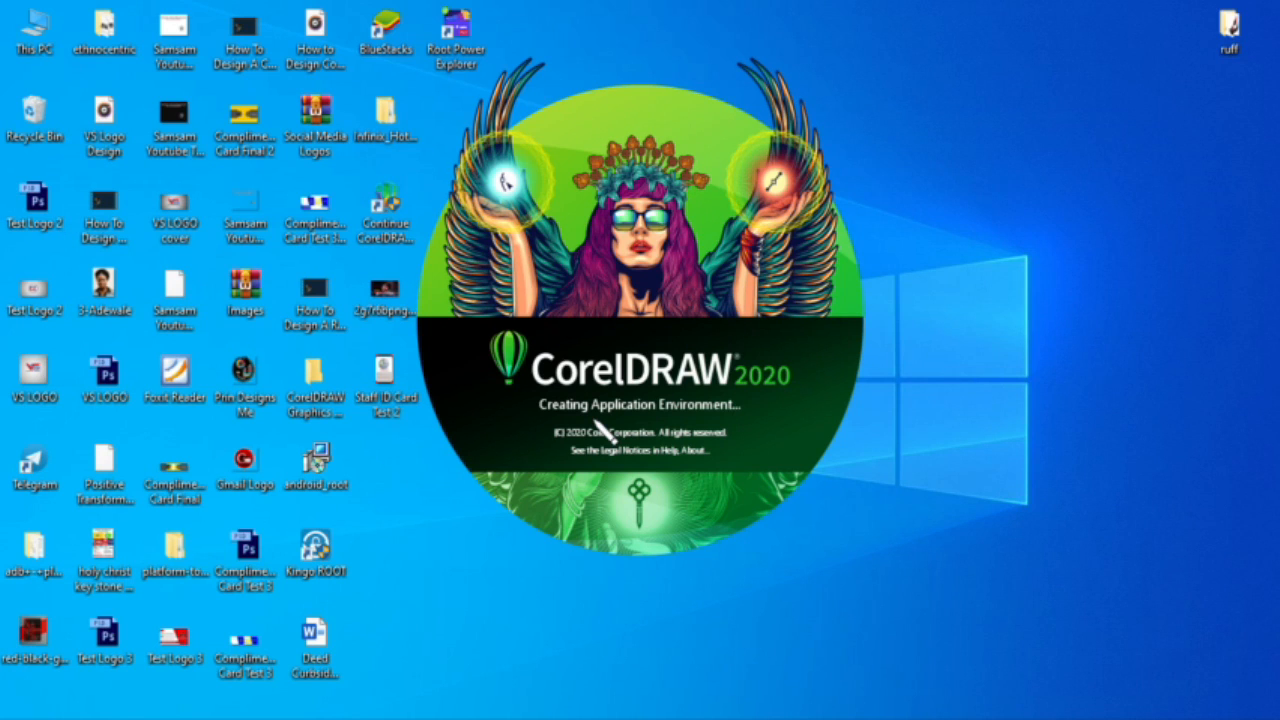
# Step: Refresh the desktop twice during loading, then show the Welcome Screen's Get Started page
pyautogui.rightClick(1014, 266)
pyautogui.click(1062, 322)
pyautogui.rightClick(1045, 169)
pyautogui.click(1095, 231)
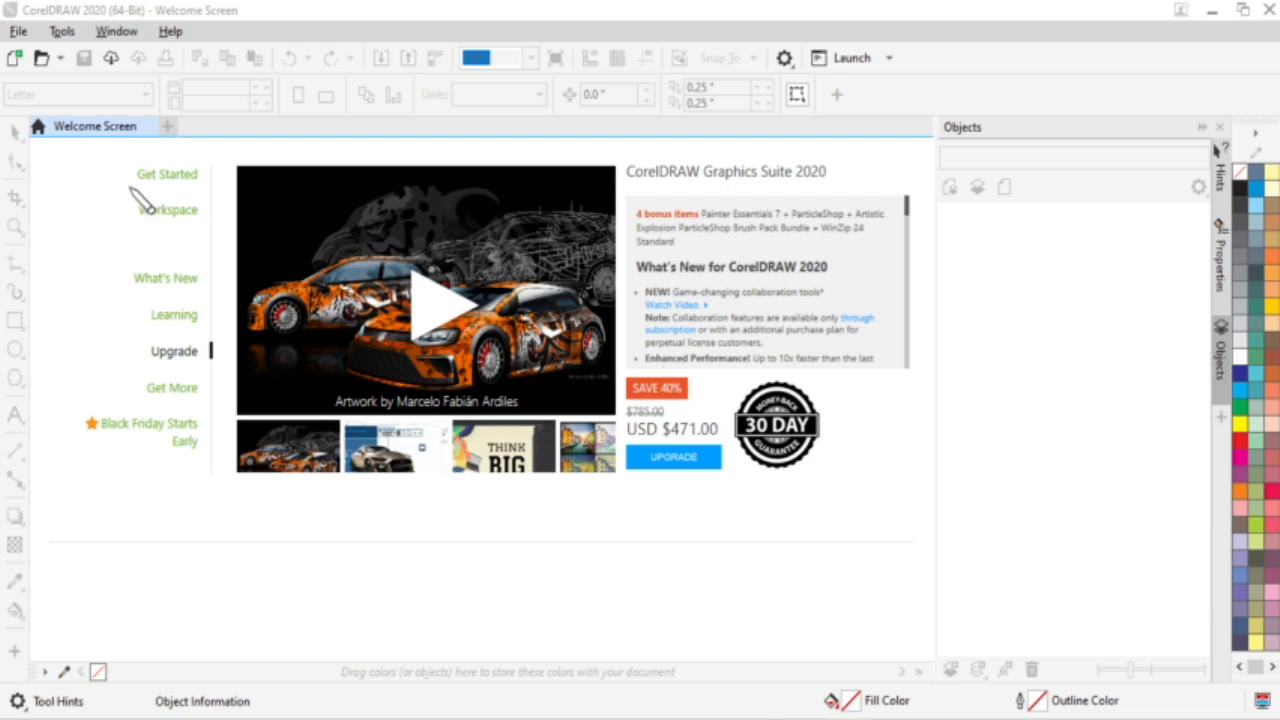
pyautogui.click(165, 178)
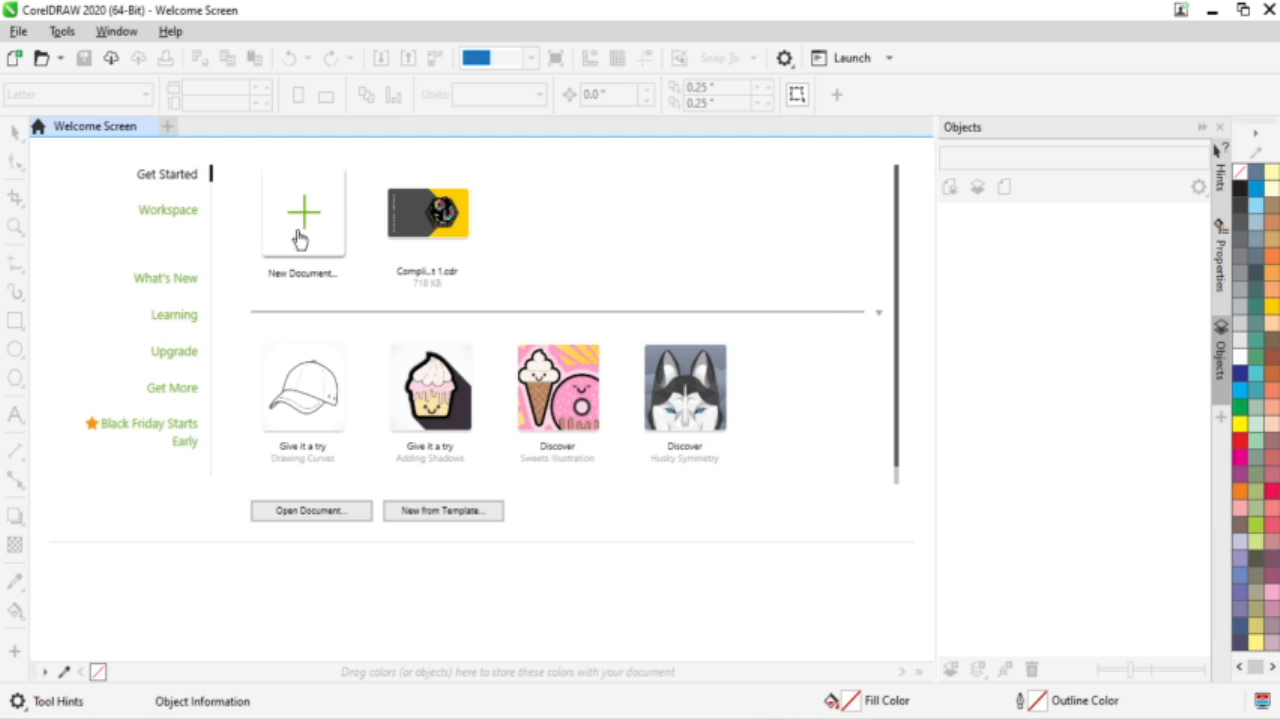
# Step: Create a new document with a portrait 2.125 × 3.37 inch page, keeping inches as units
pyautogui.click(318, 208)
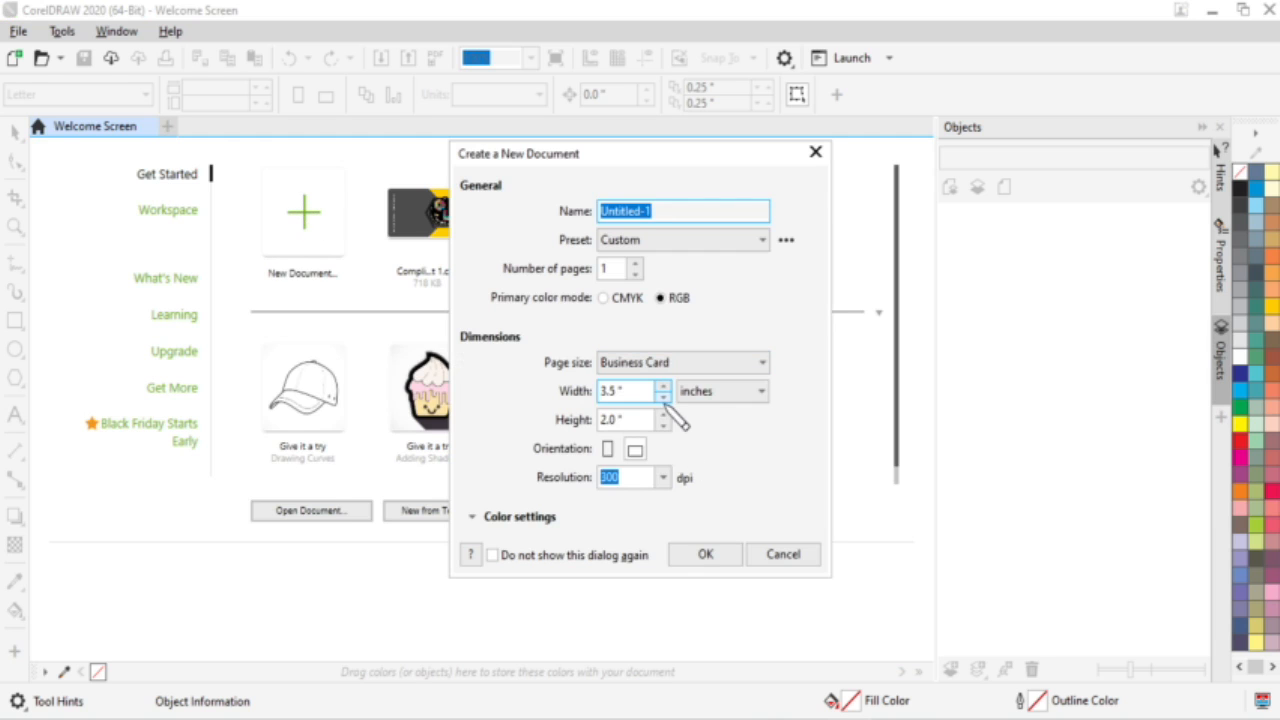
pyautogui.doubleClick(617, 390)
pyautogui.write('2.125')
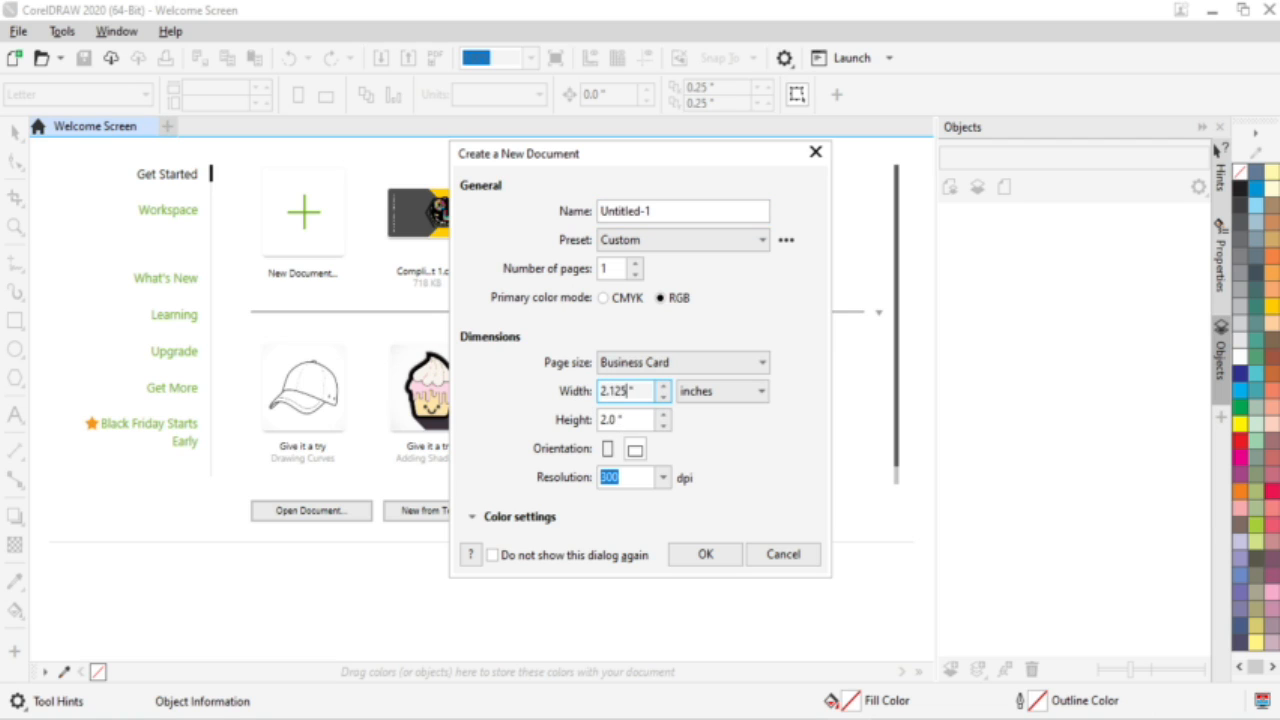
pyautogui.click(617, 419)
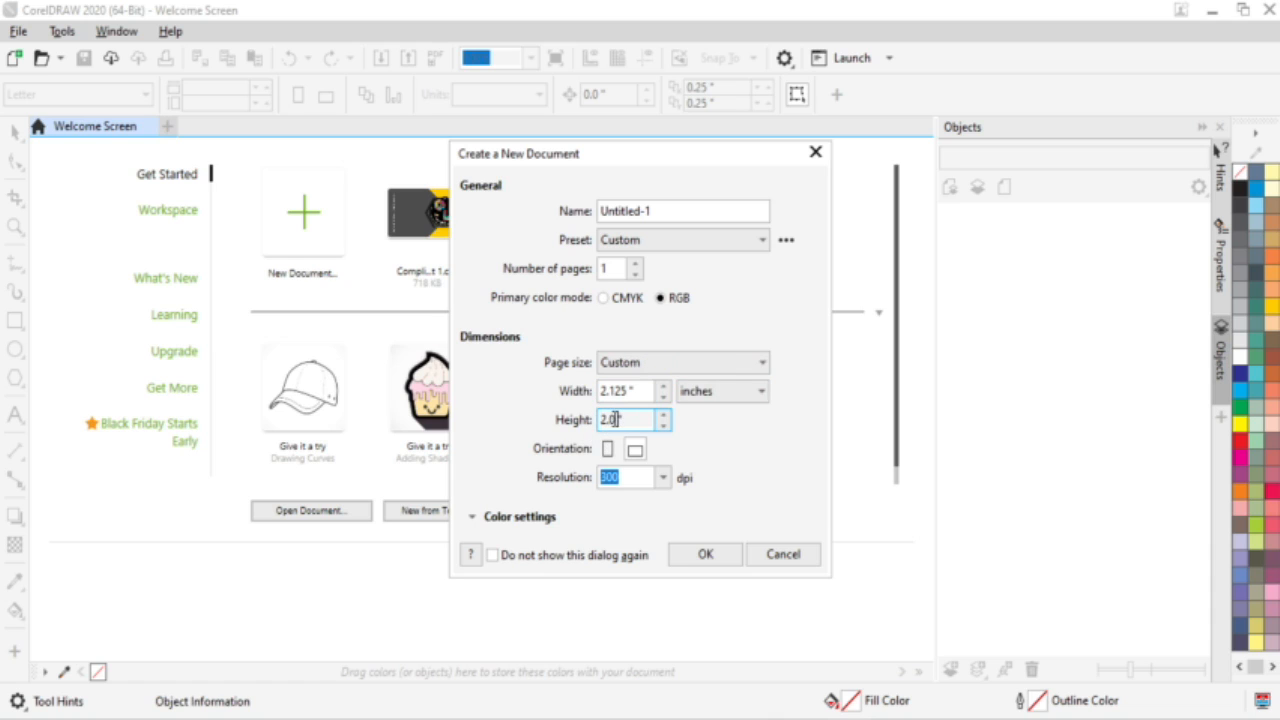
pyautogui.moveTo(617, 419); pyautogui.dragTo(598, 419)
pyautogui.write('3.370')
pyautogui.click(740, 394)
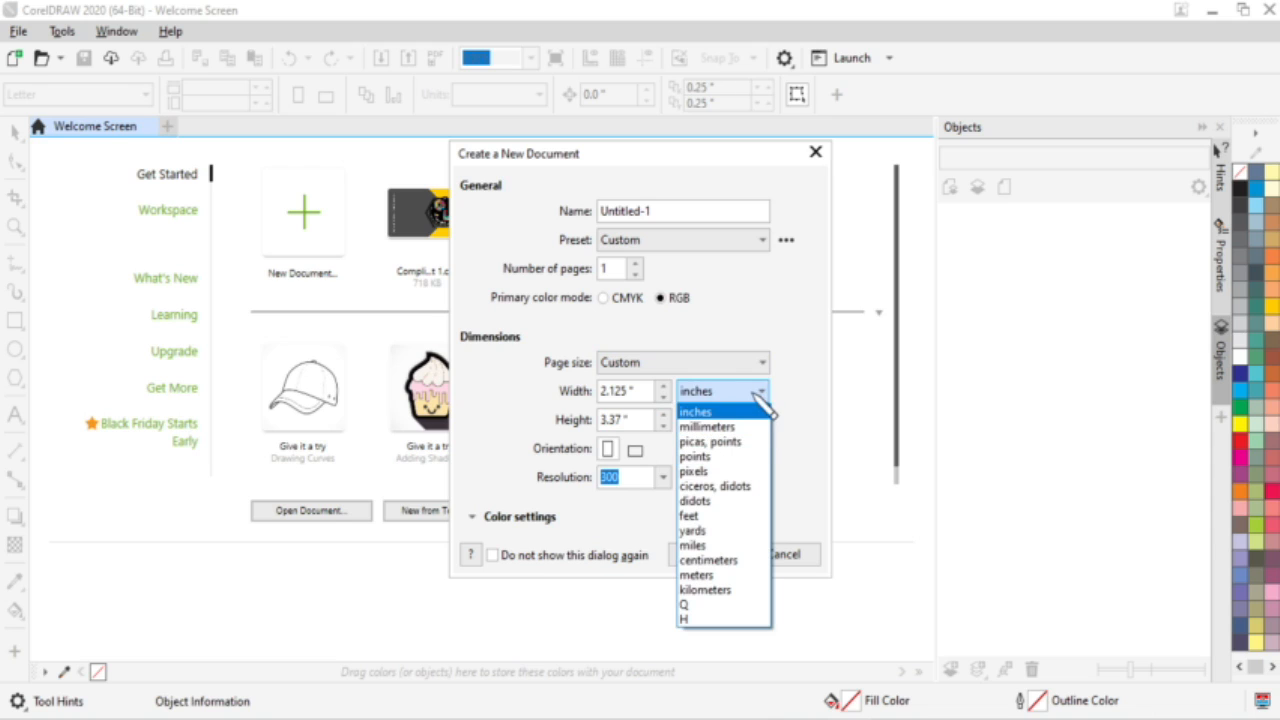
pyautogui.click(745, 416)
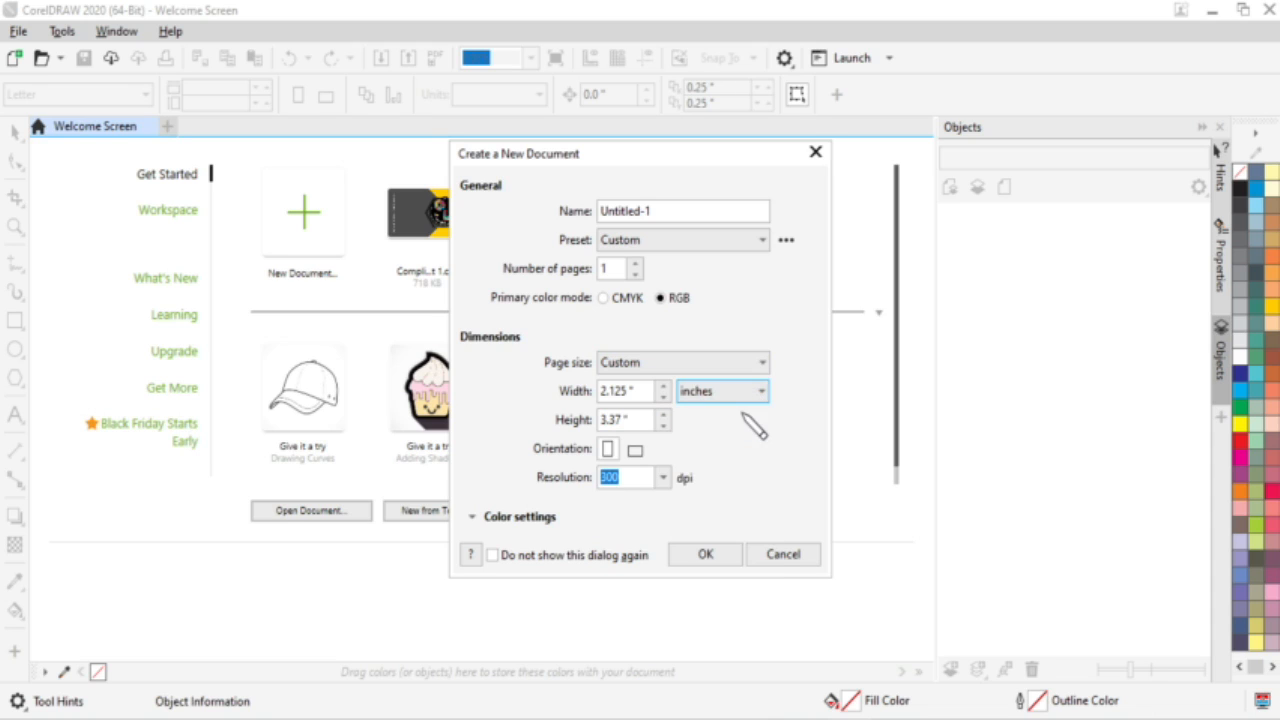
pyautogui.click(621, 419)
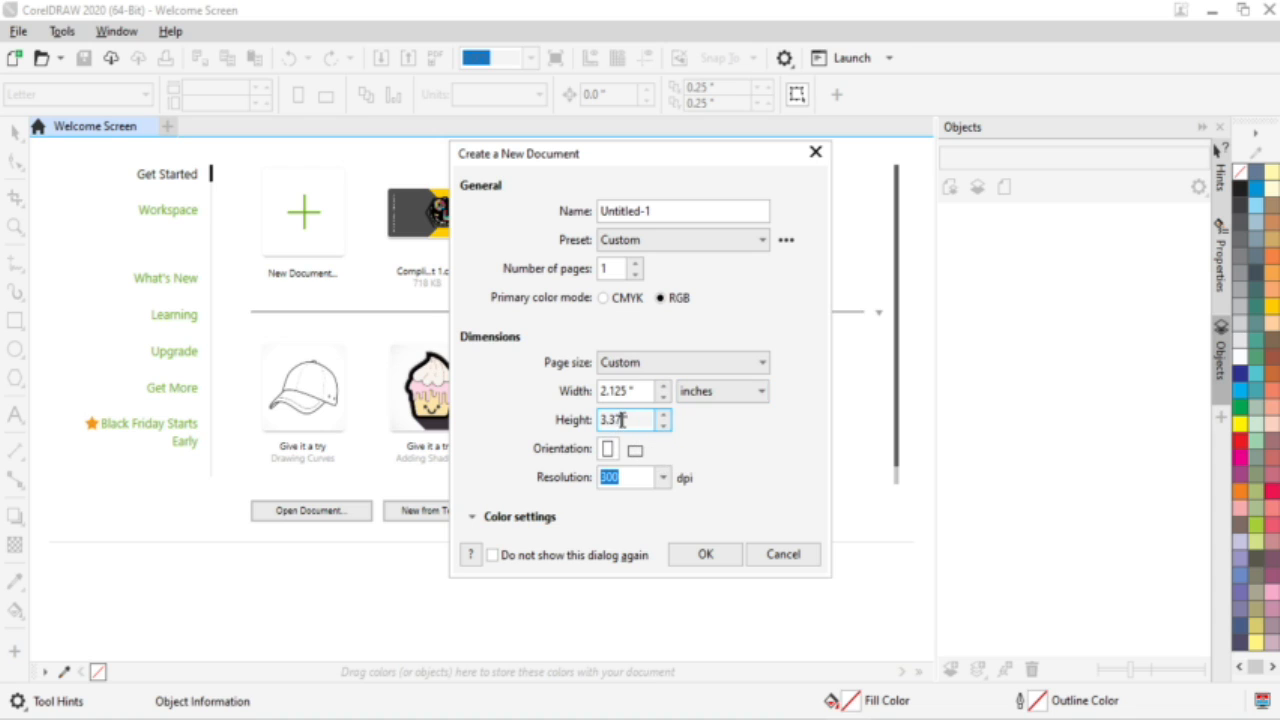
pyautogui.press('Return')
pyautogui.click(718, 556)
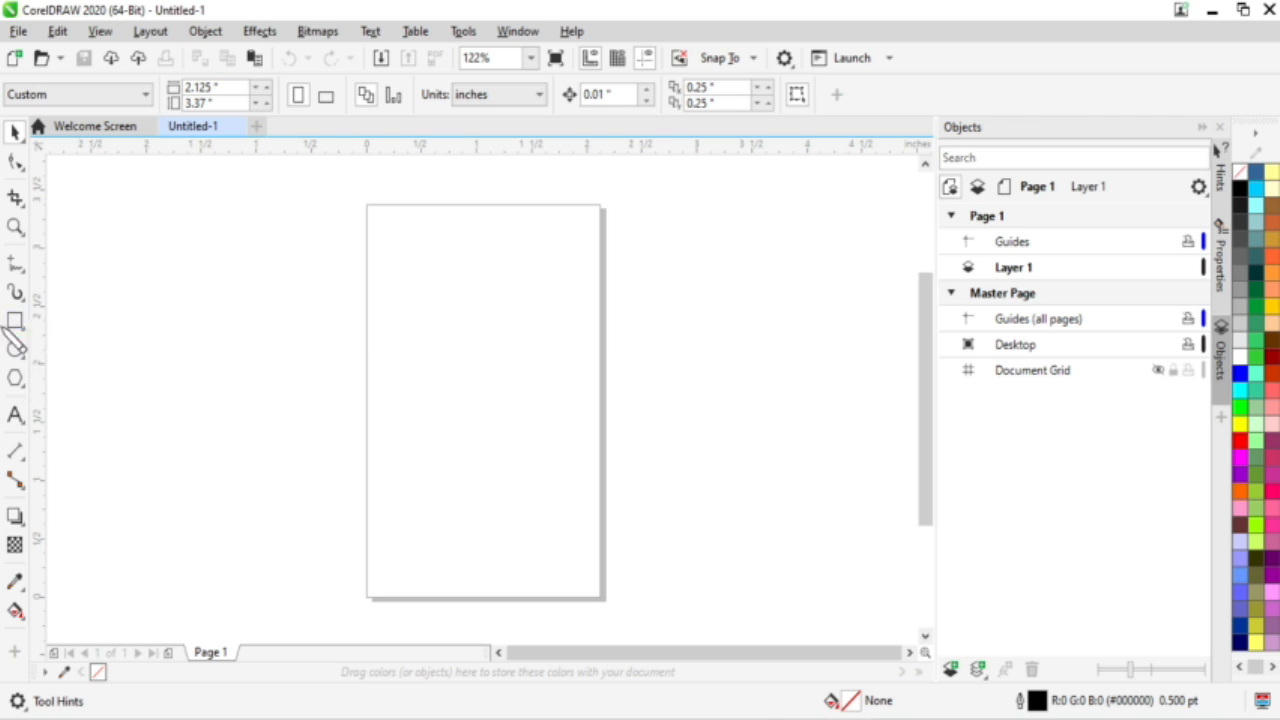
# Step: Draw a roughly 0.279 × 0.269 inch square at the page's top-left corner
pyautogui.click(16, 321)
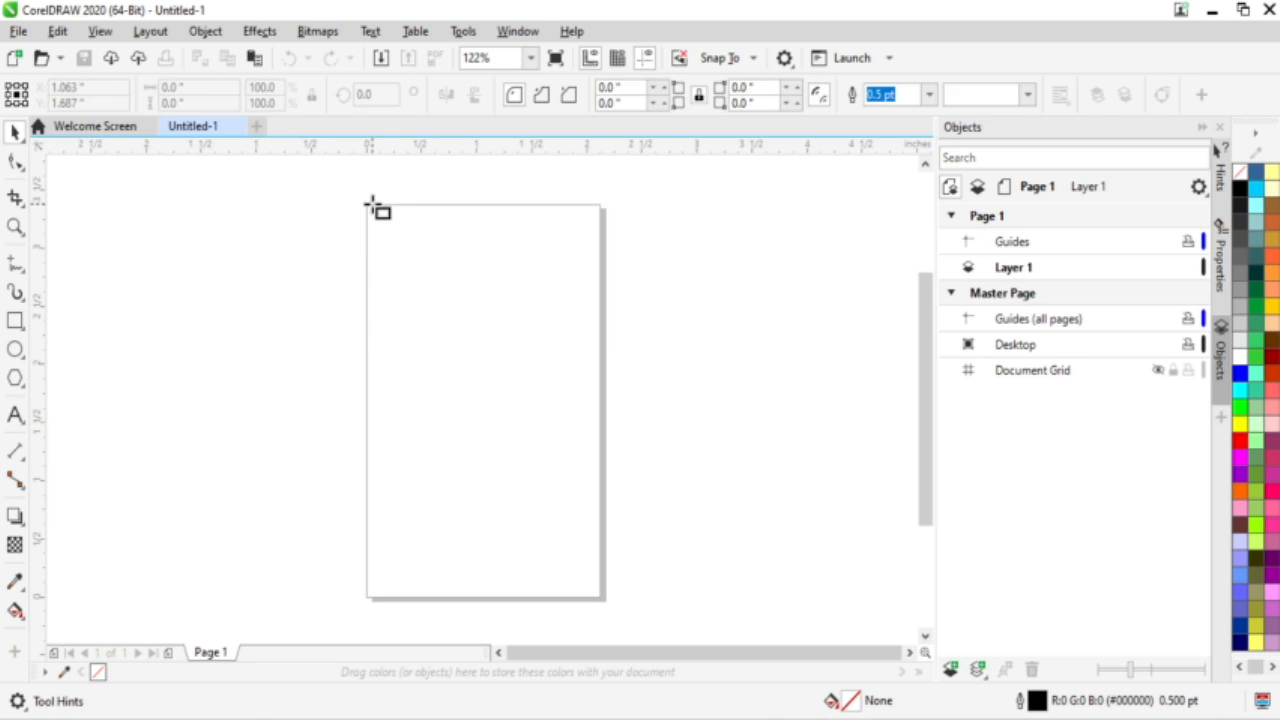
pyautogui.scroll(2, 366, 205)
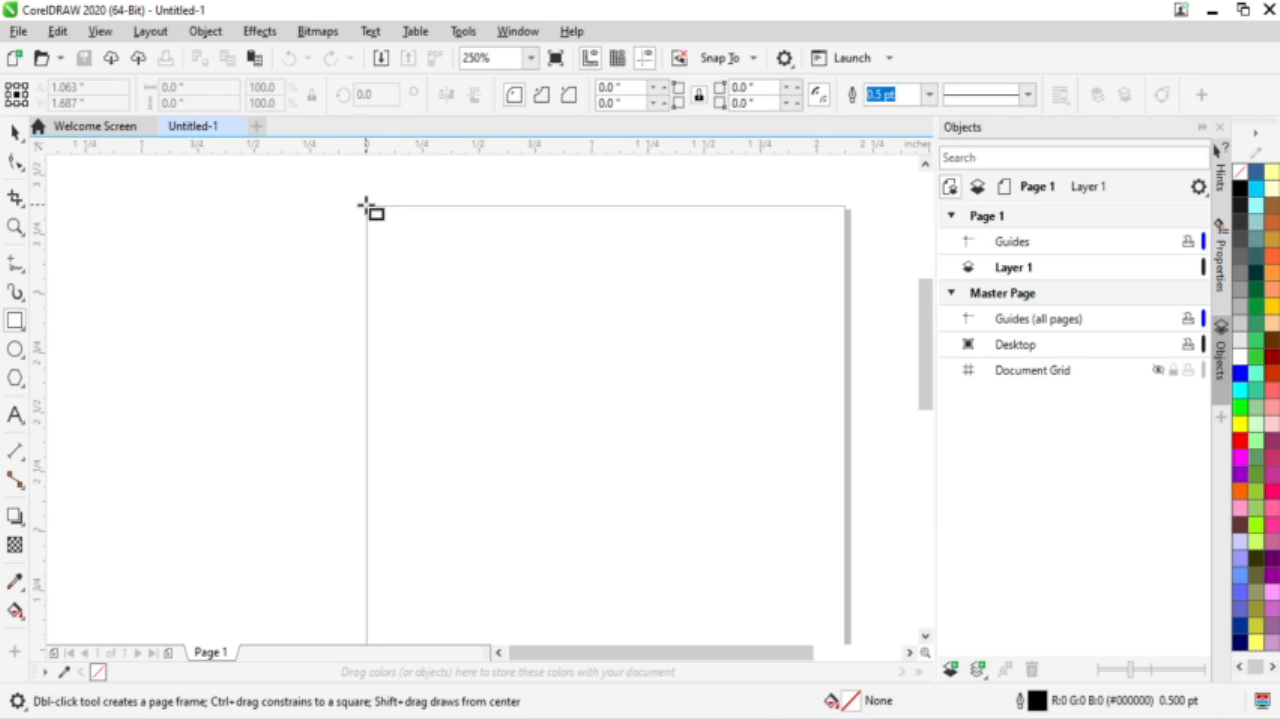
pyautogui.scroll(2, 469, 214)
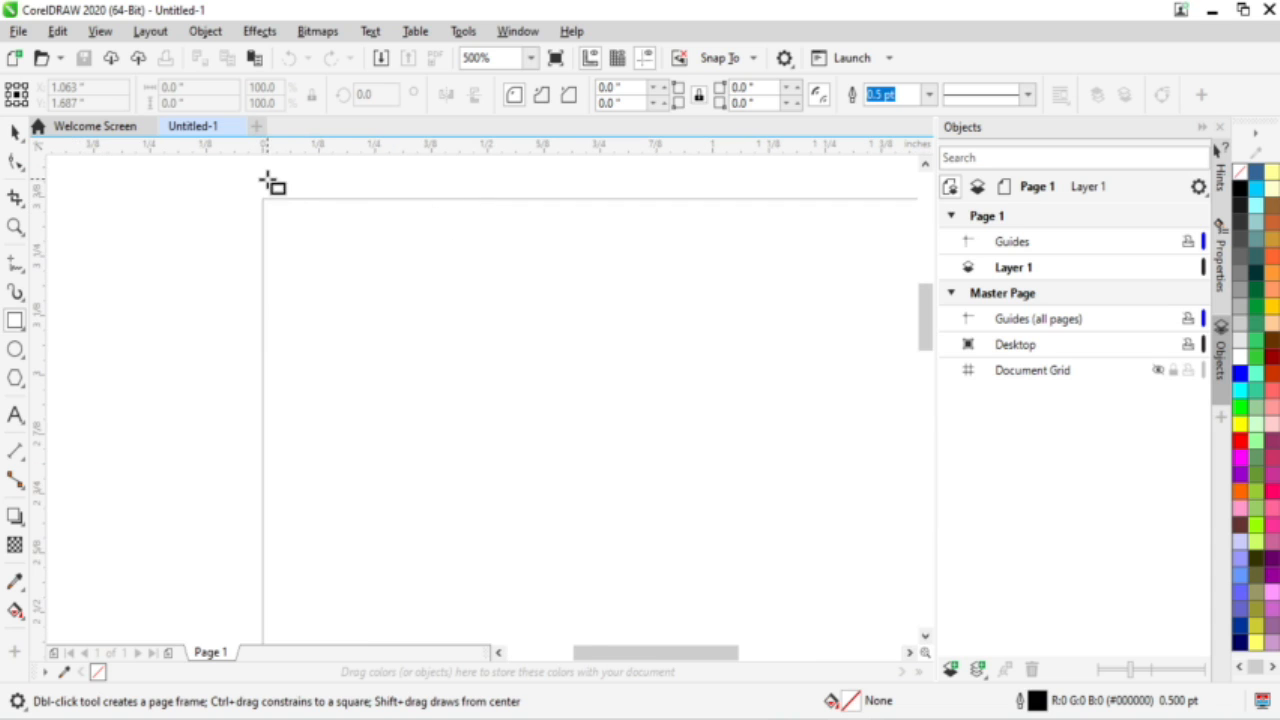
pyautogui.scroll(2, 271, 186)
pyautogui.moveTo(257, 219)
pyautogui.mouseDown()
pyautogui.moveTo(451, 366)
pyautogui.moveTo(489, 409)
pyautogui.moveTo(509, 476)
pyautogui.mouseUp()
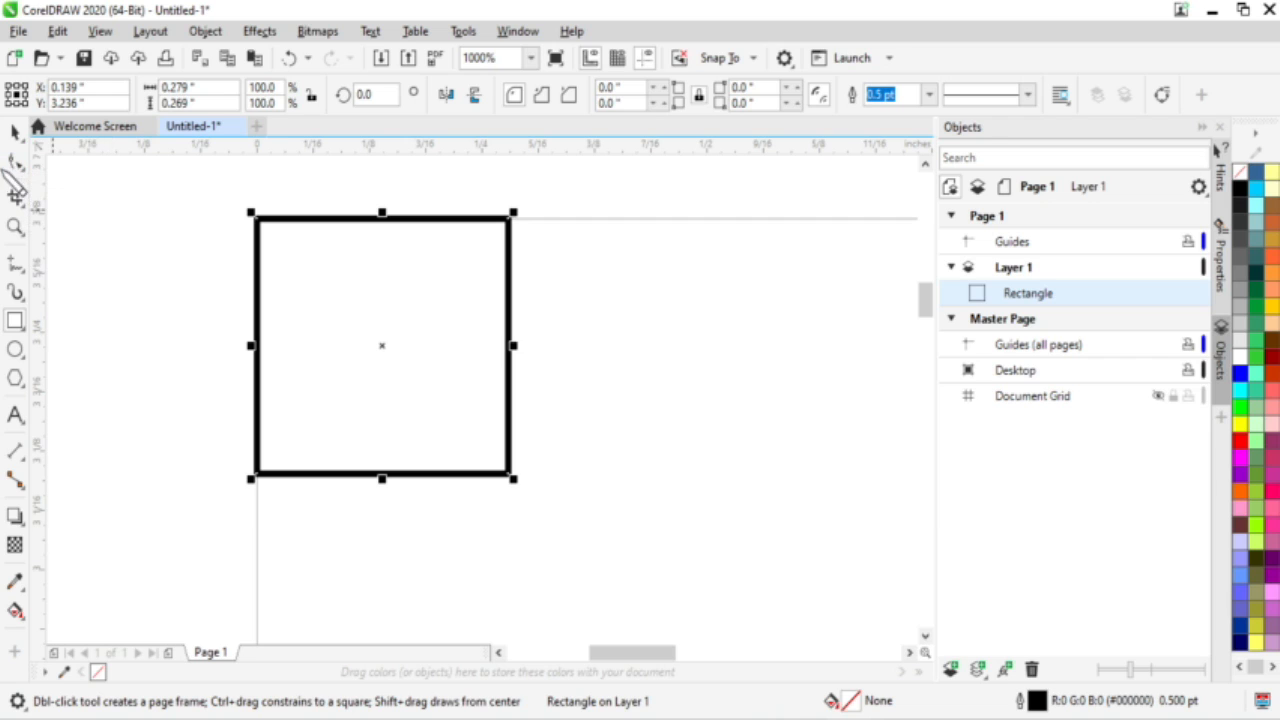
pyautogui.click(15, 162)
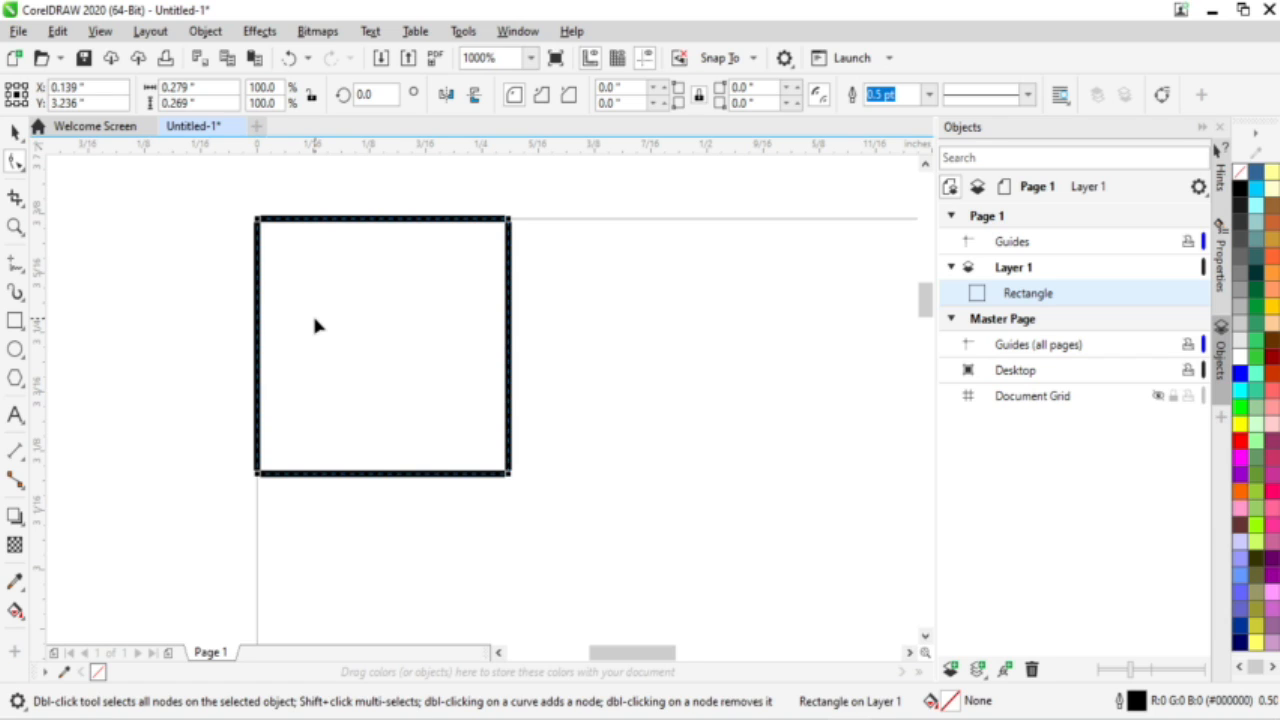
# Step: Convert the corner square to curves and delete its bottom-right node to leave a triangle
pyautogui.hotkey('ctrl', 'q')
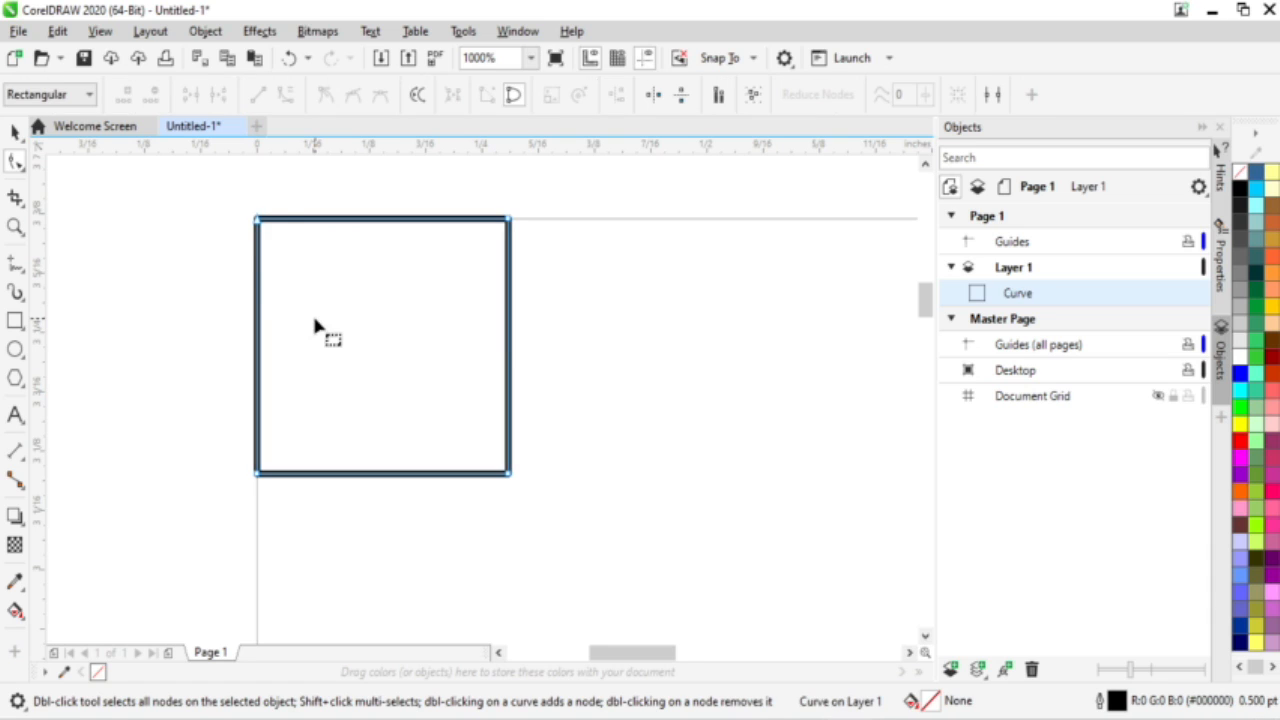
pyautogui.click(326, 32)
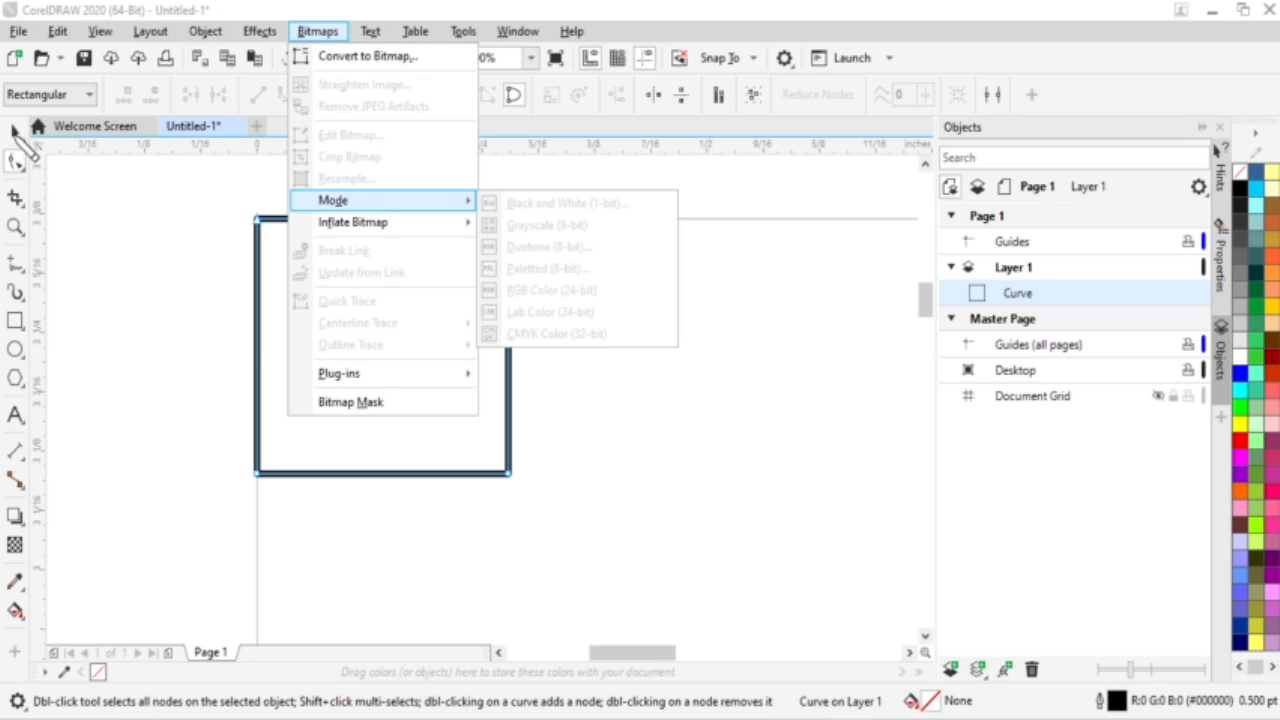
pyautogui.click(425, 479)
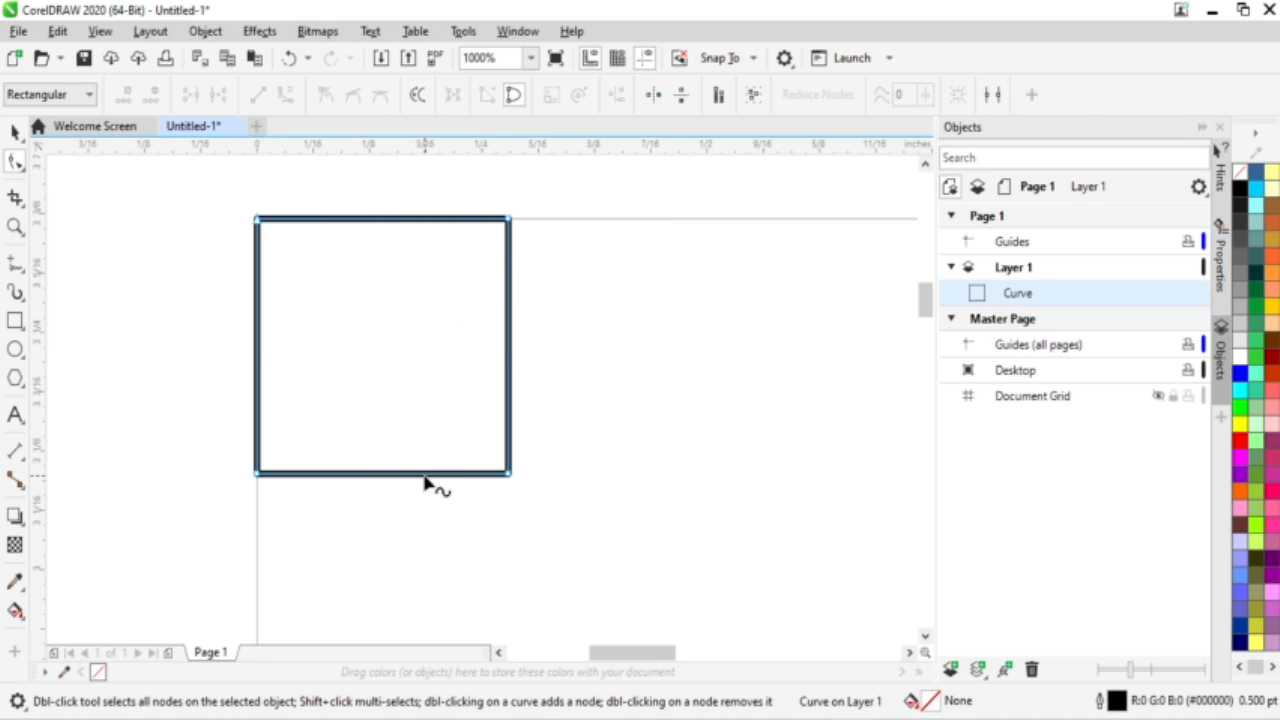
pyautogui.doubleClick(509, 474)
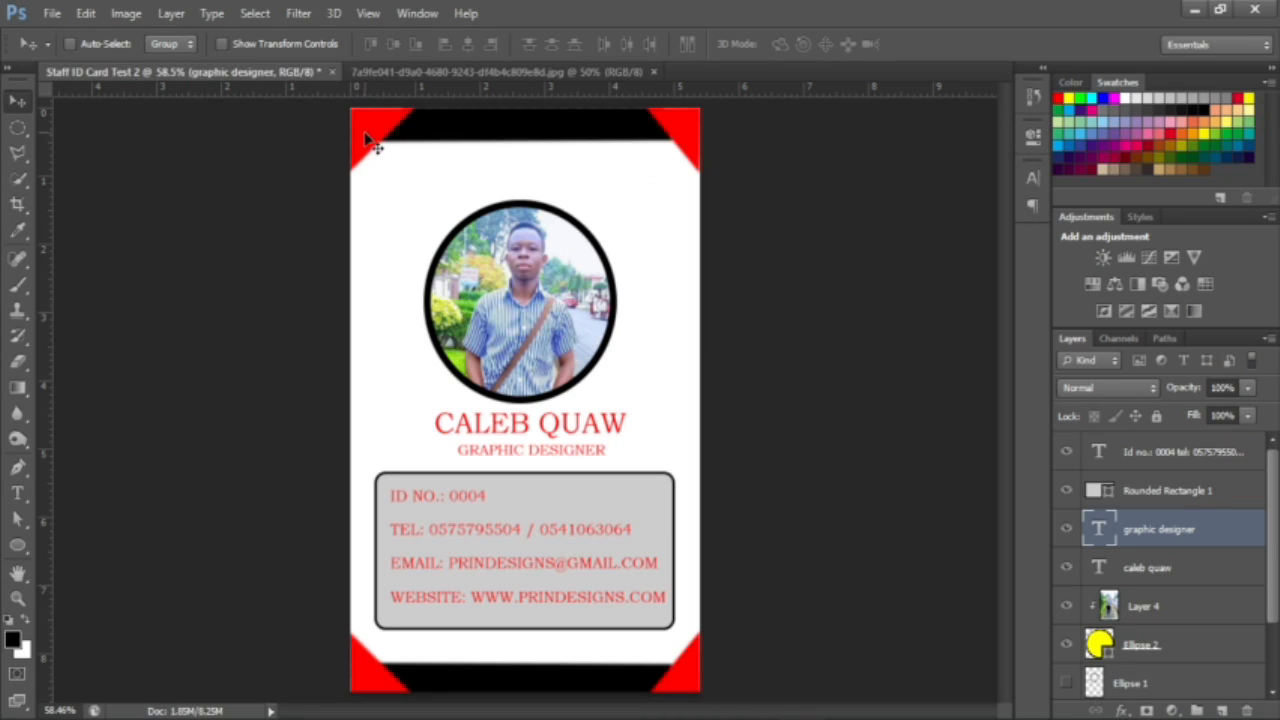
pyautogui.click(1194, 10)
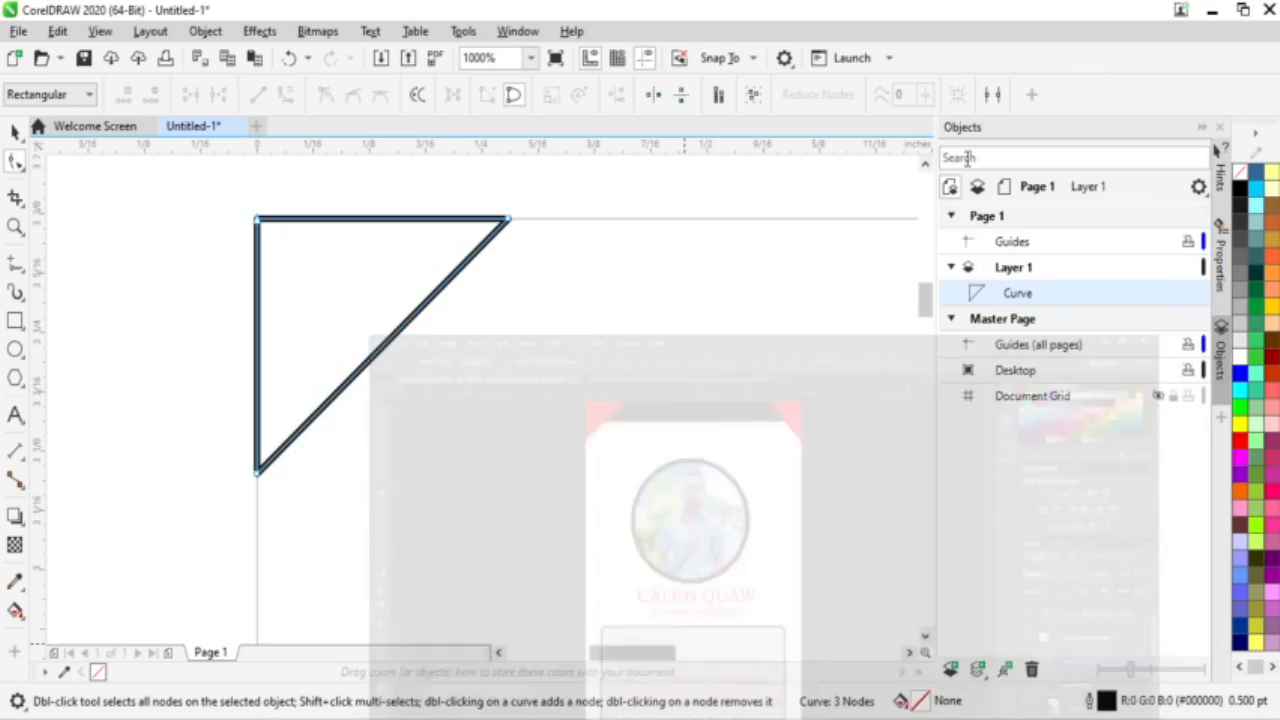
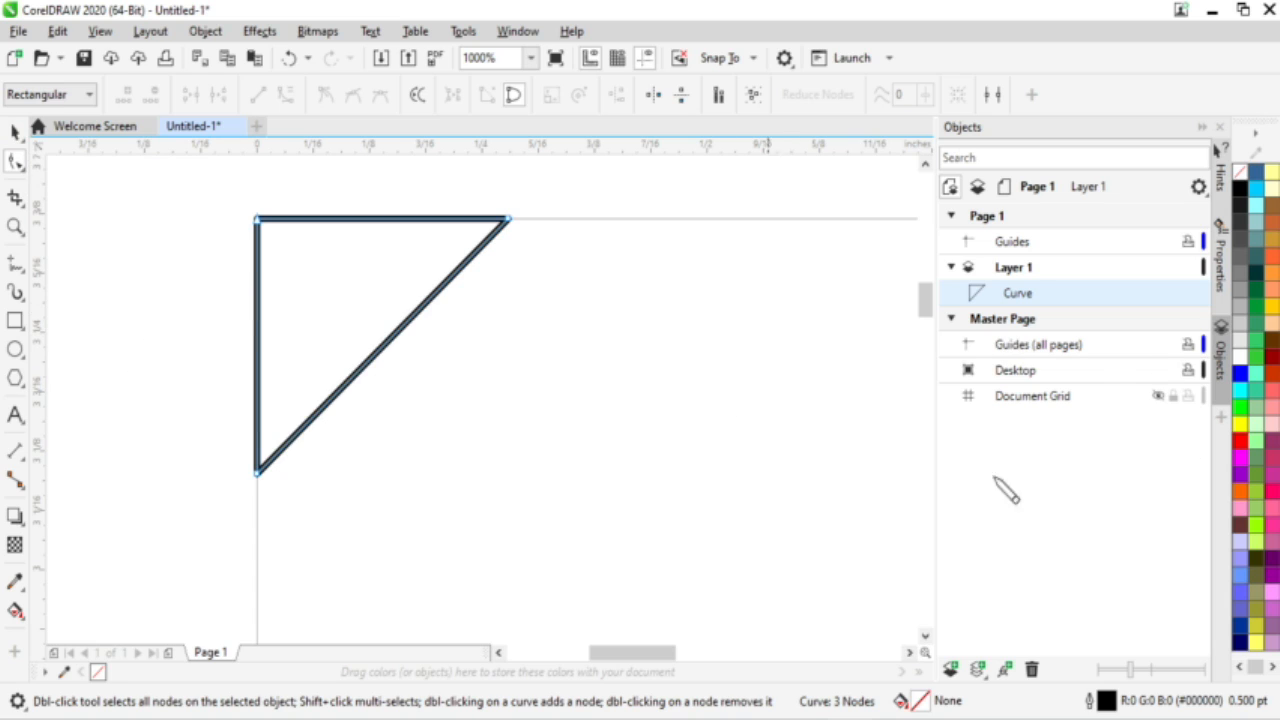
# Step: Fill the corner triangle with red and select it as a whole object
pyautogui.click(1241, 441)
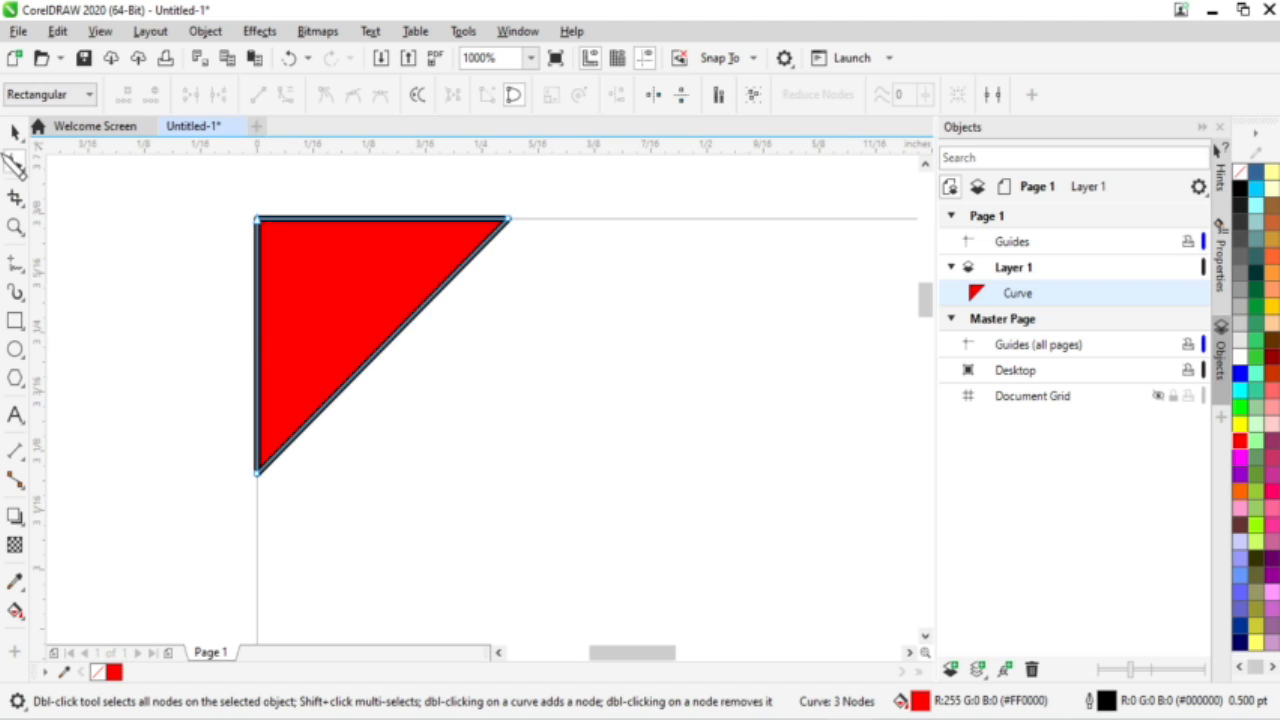
pyautogui.click(15, 132)
pyautogui.moveTo(306, 283)
pyautogui.mouseDown()
pyautogui.moveTo(323, 334)
pyautogui.moveTo(310, 286)
pyautogui.mouseUp()
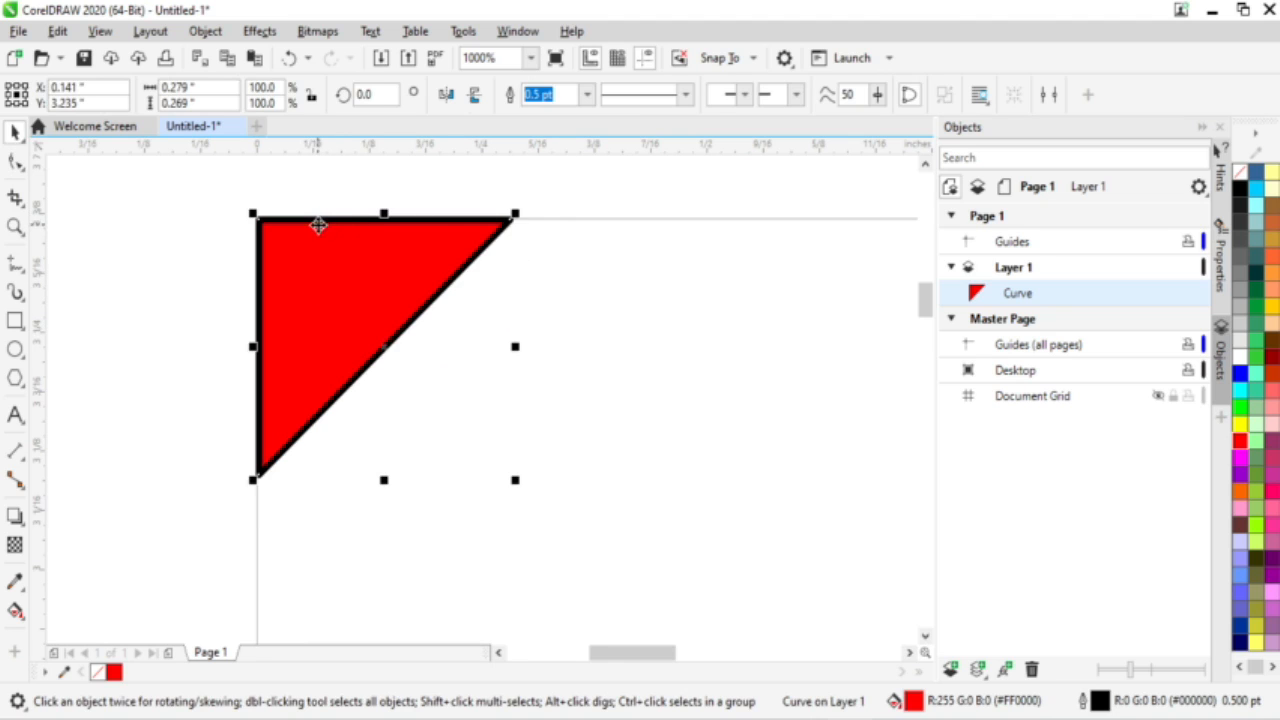
pyautogui.scroll(3, 284, 215)
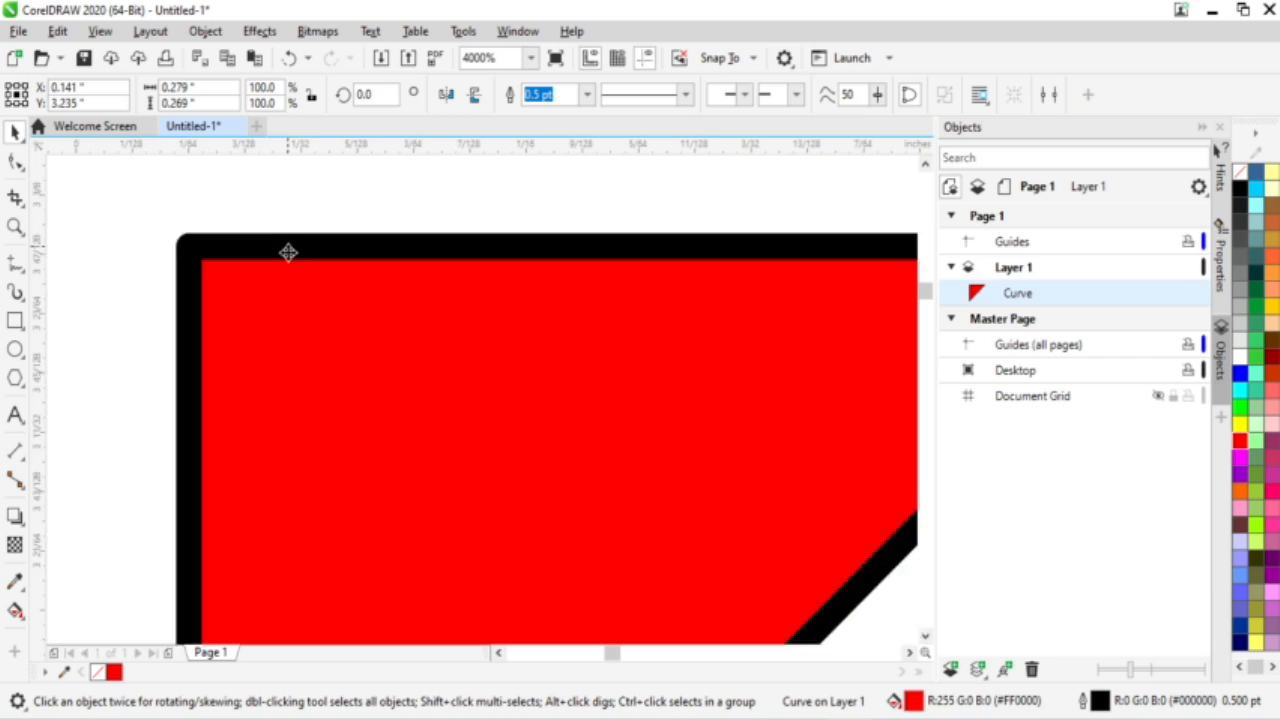
pyautogui.scroll(1, 288, 252)
pyautogui.scroll(-2, 246, 243)
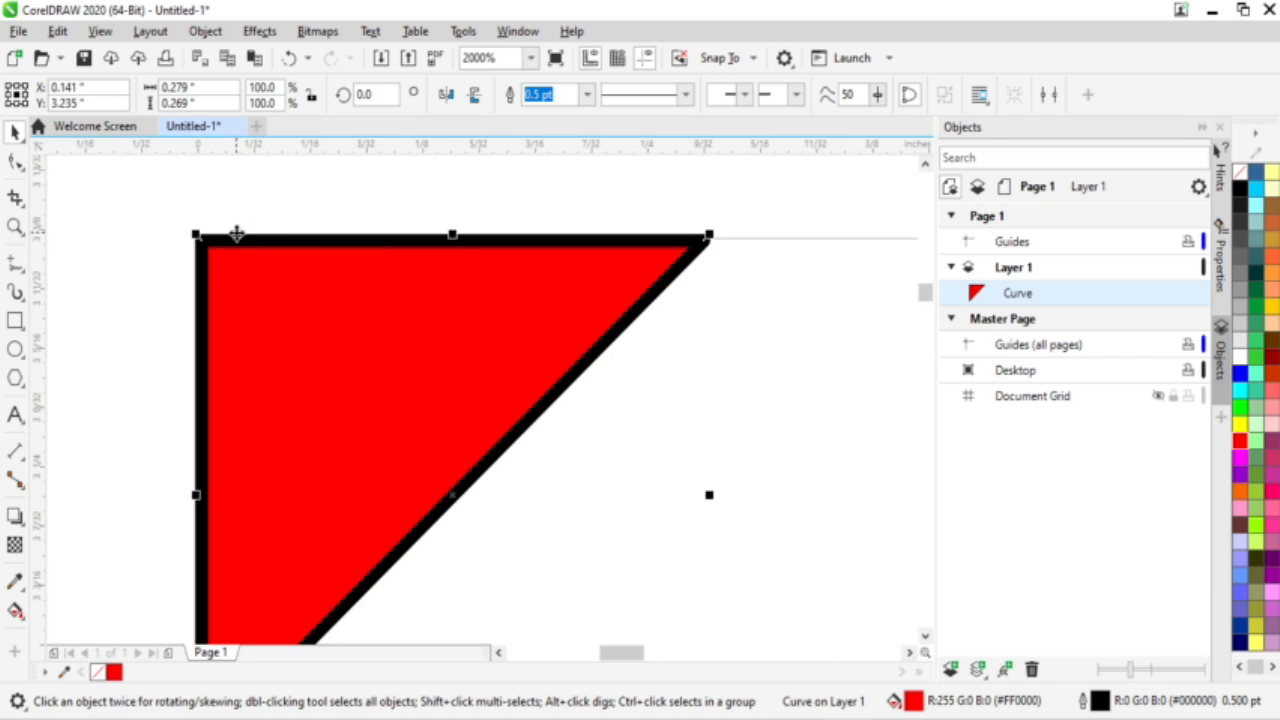
# Step: Set the red triangle's outline width to None
pyautogui.click(587, 94)
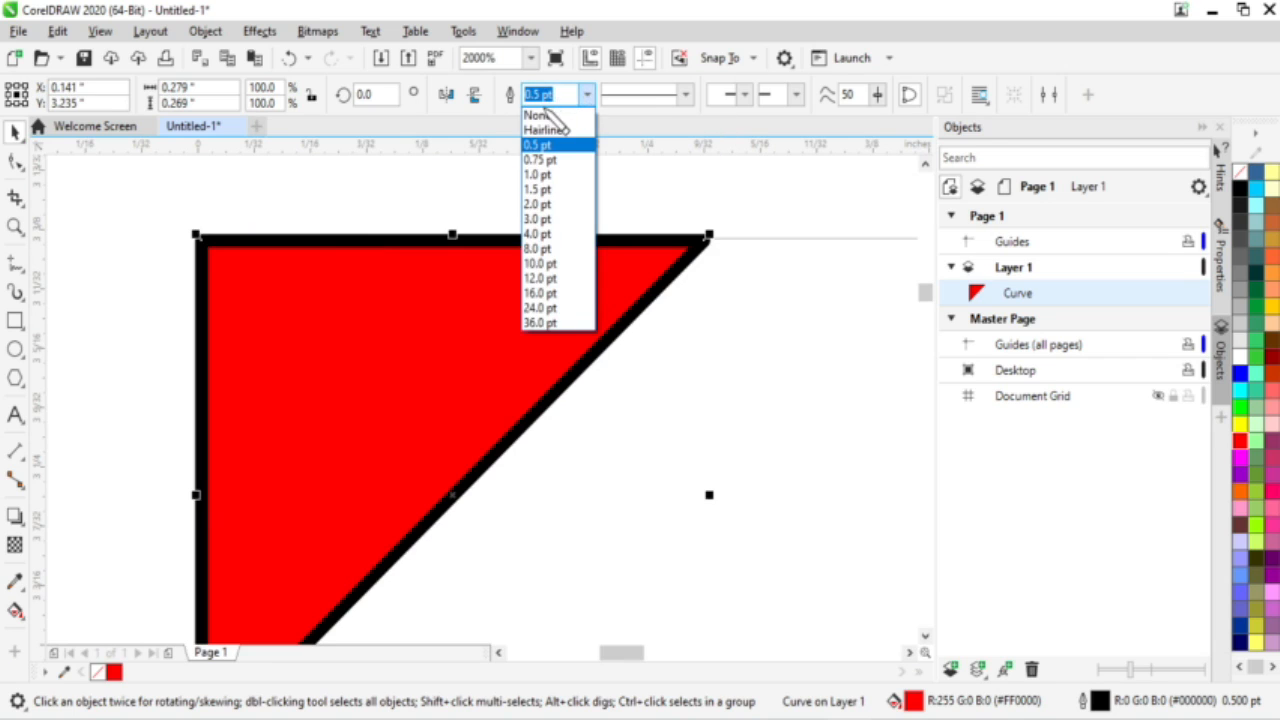
pyautogui.click(531, 114)
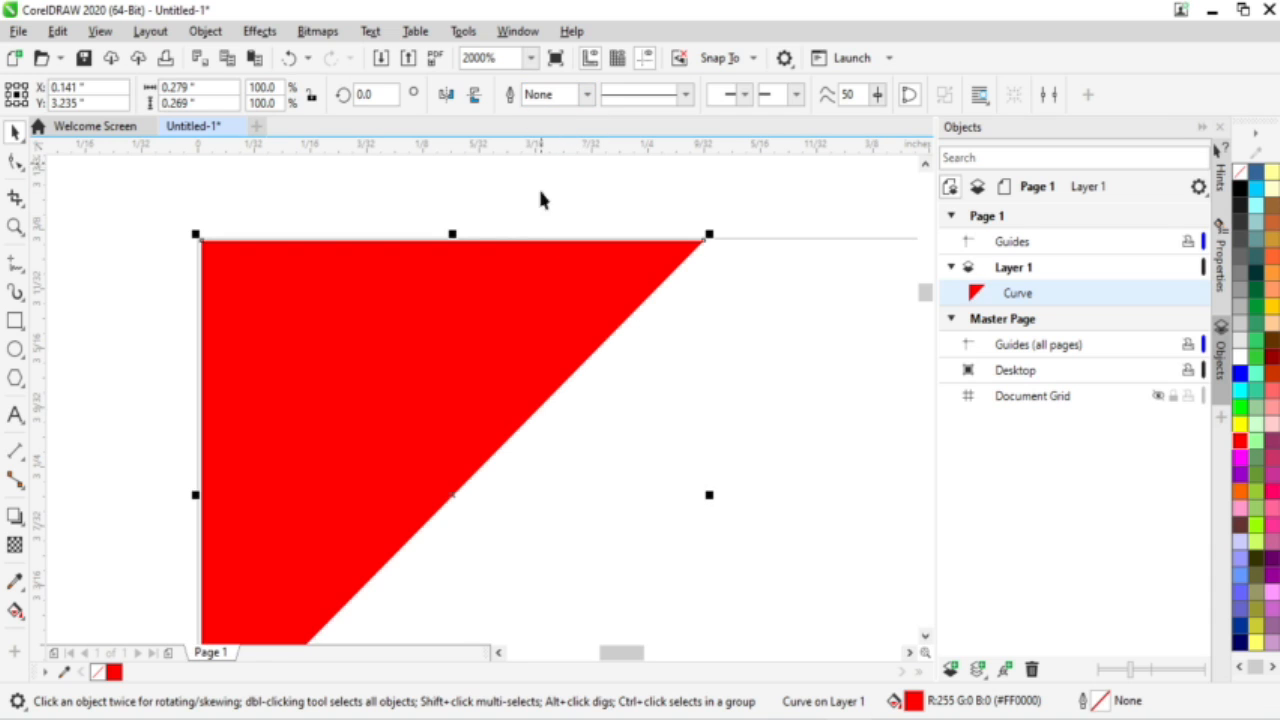
pyautogui.click(181, 212)
pyautogui.scroll(-2, 352, 315)
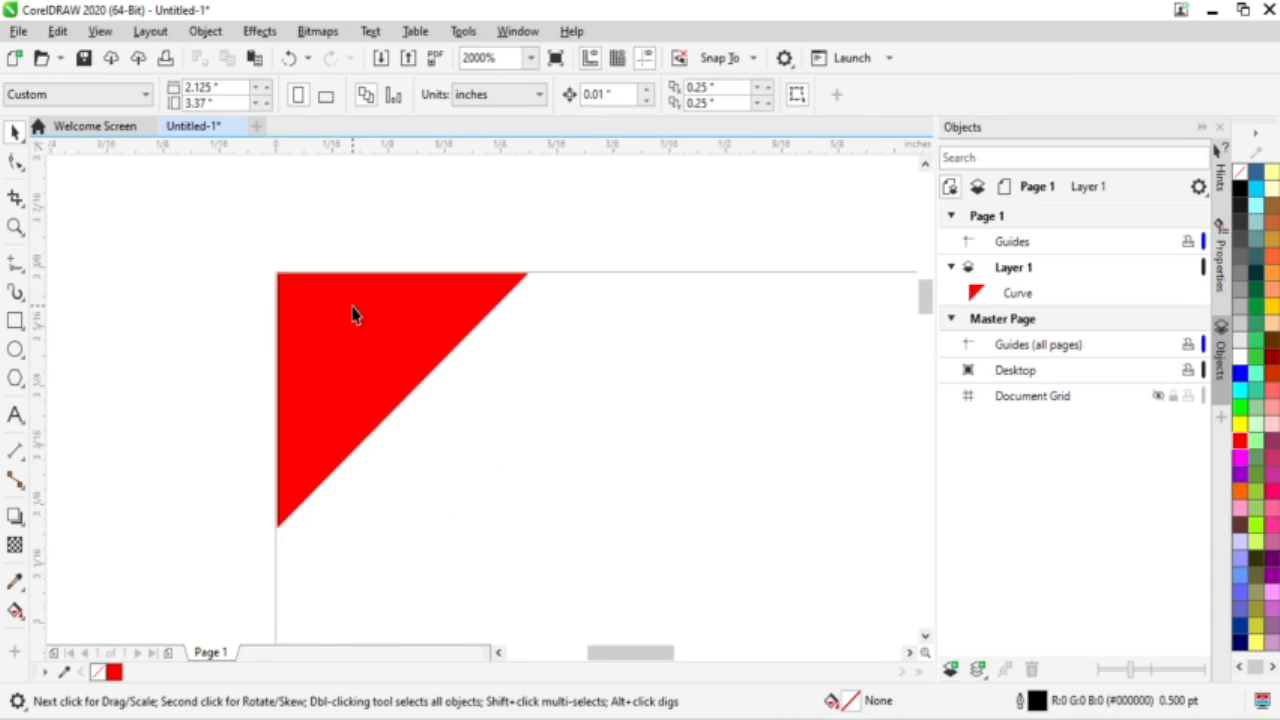
pyautogui.scroll(1, 352, 315)
pyautogui.scroll(-3, 352, 315)
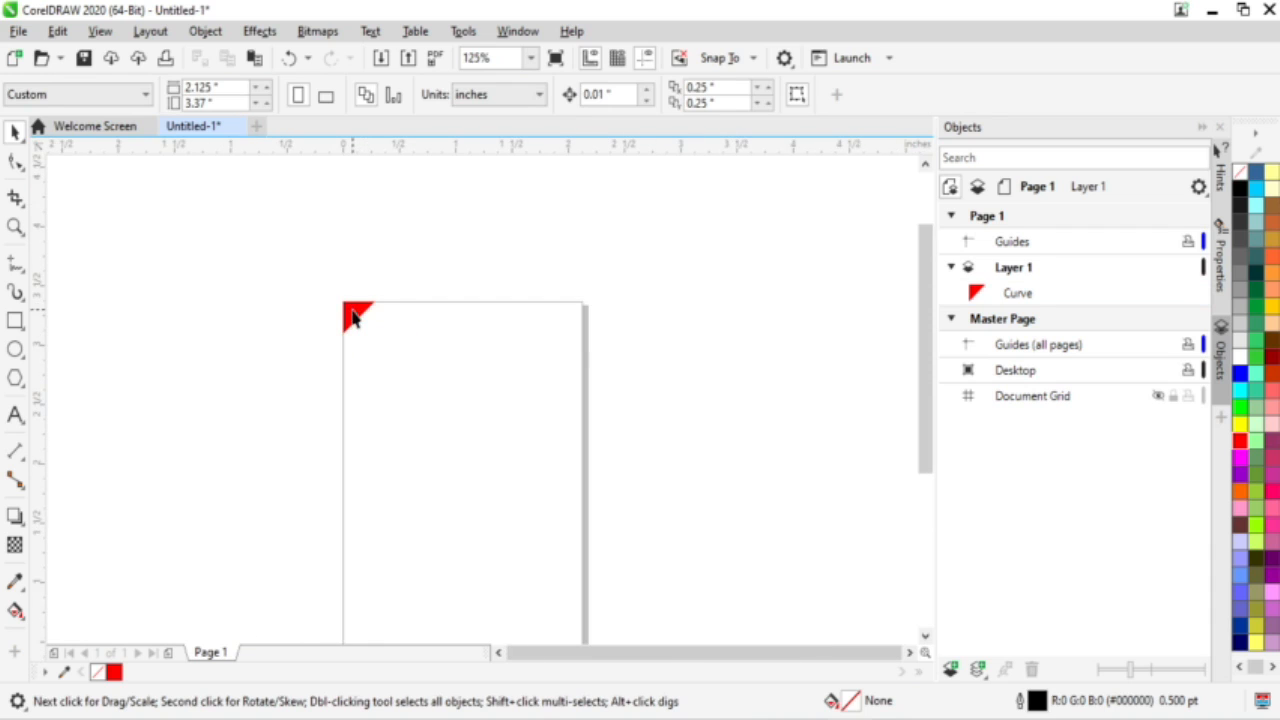
pyautogui.scroll(2, 378, 340)
pyautogui.click(343, 296)
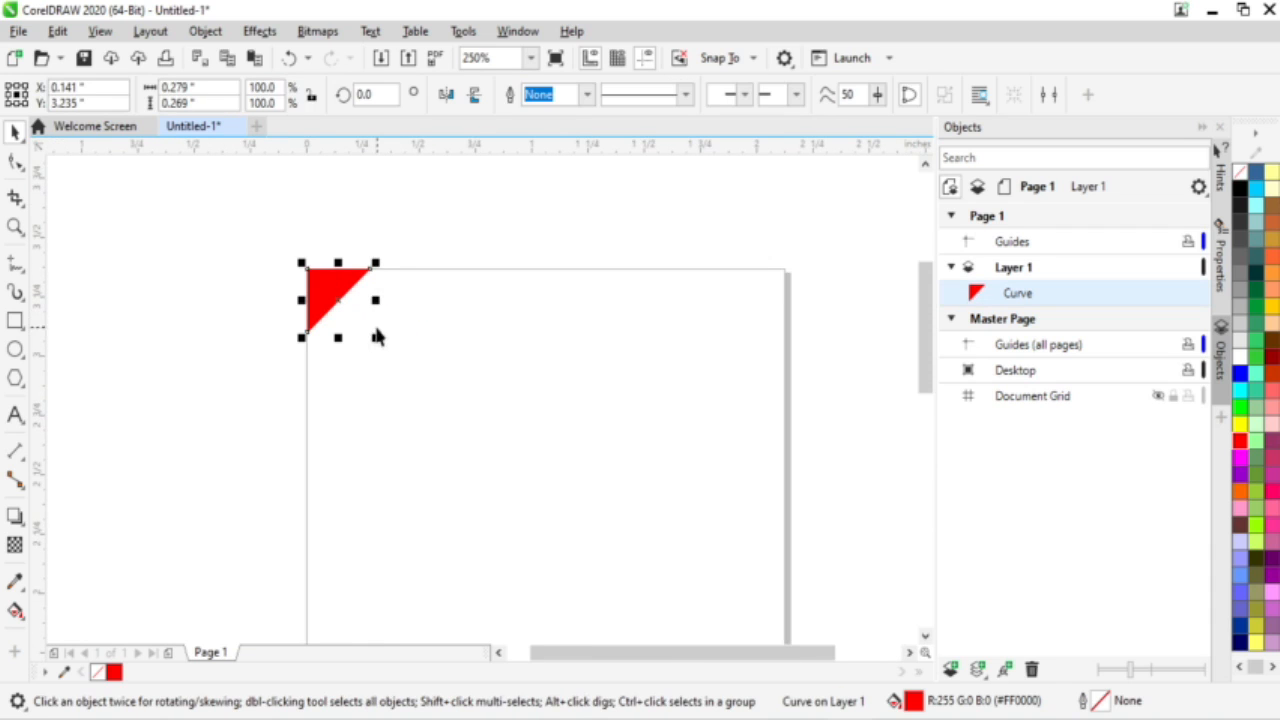
# Step: Enlarge the red triangle and drop a copy of it at the page's top-right corner
pyautogui.moveTo(383, 349); pyautogui.dragTo(434, 463)
pyautogui.click(319, 172)
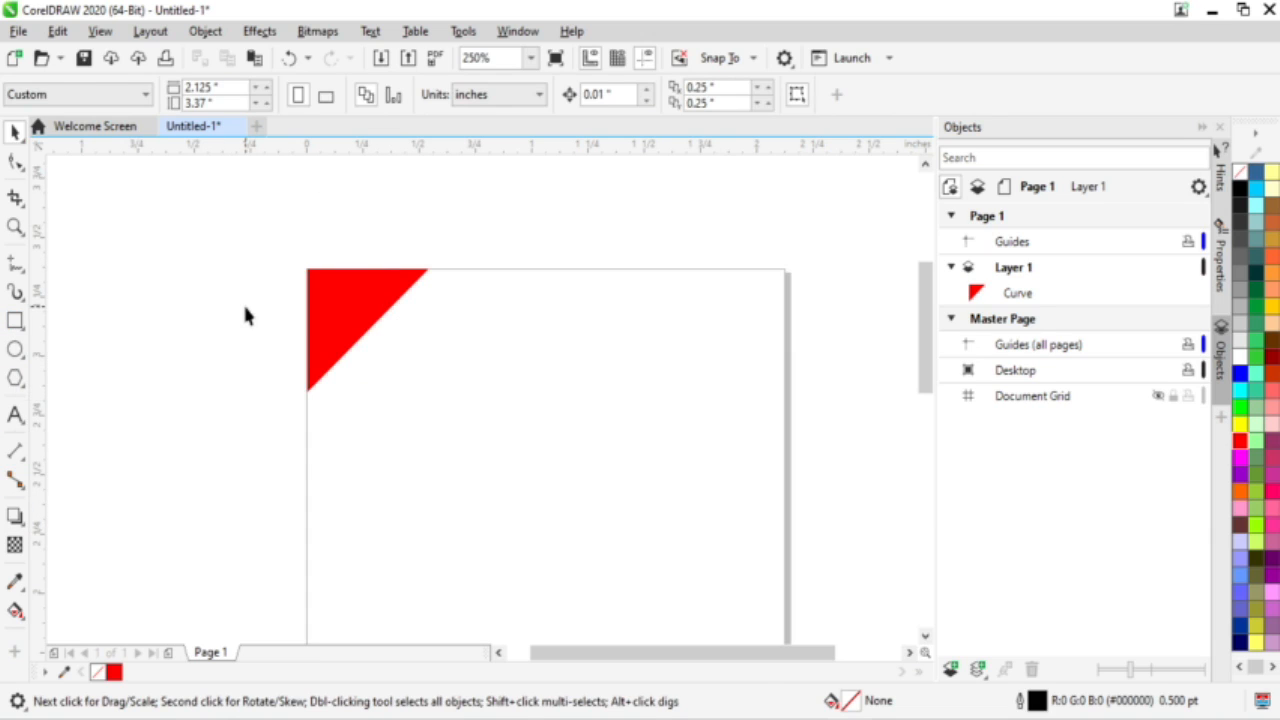
pyautogui.moveTo(324, 333); pyautogui.dragTo(682, 365)
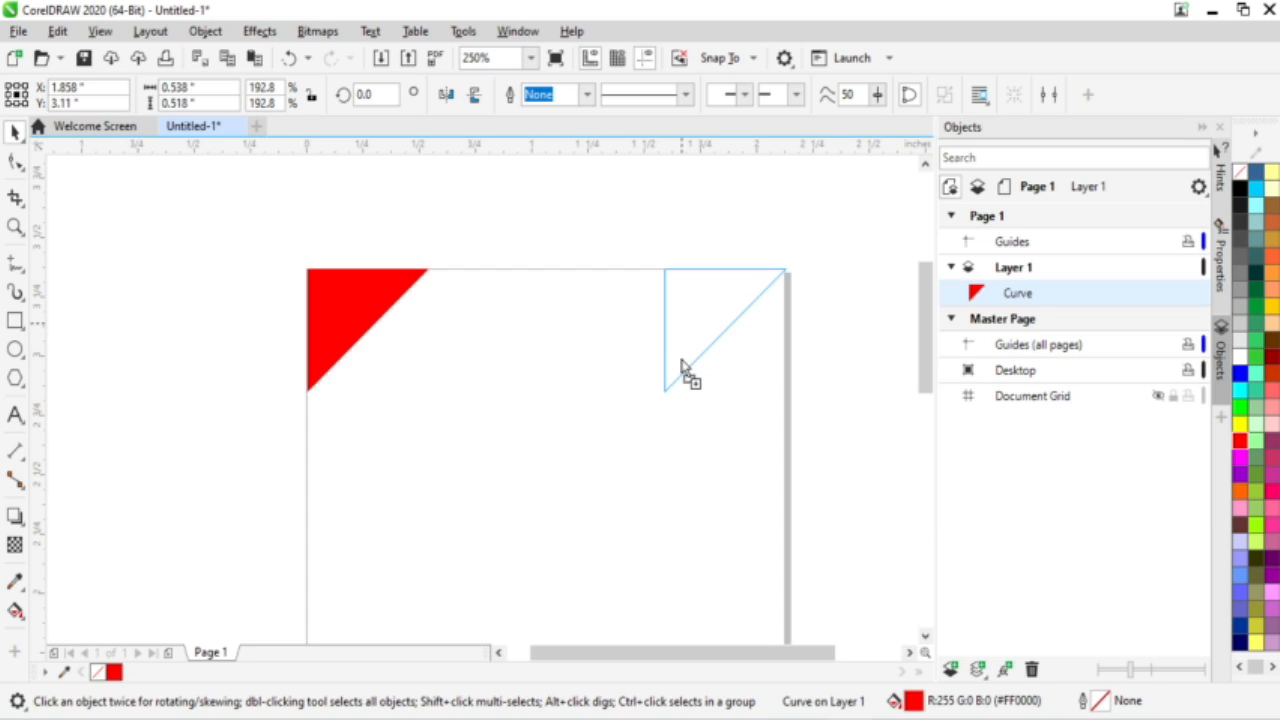
pyautogui.moveTo(681, 360); pyautogui.dragTo(682, 359)
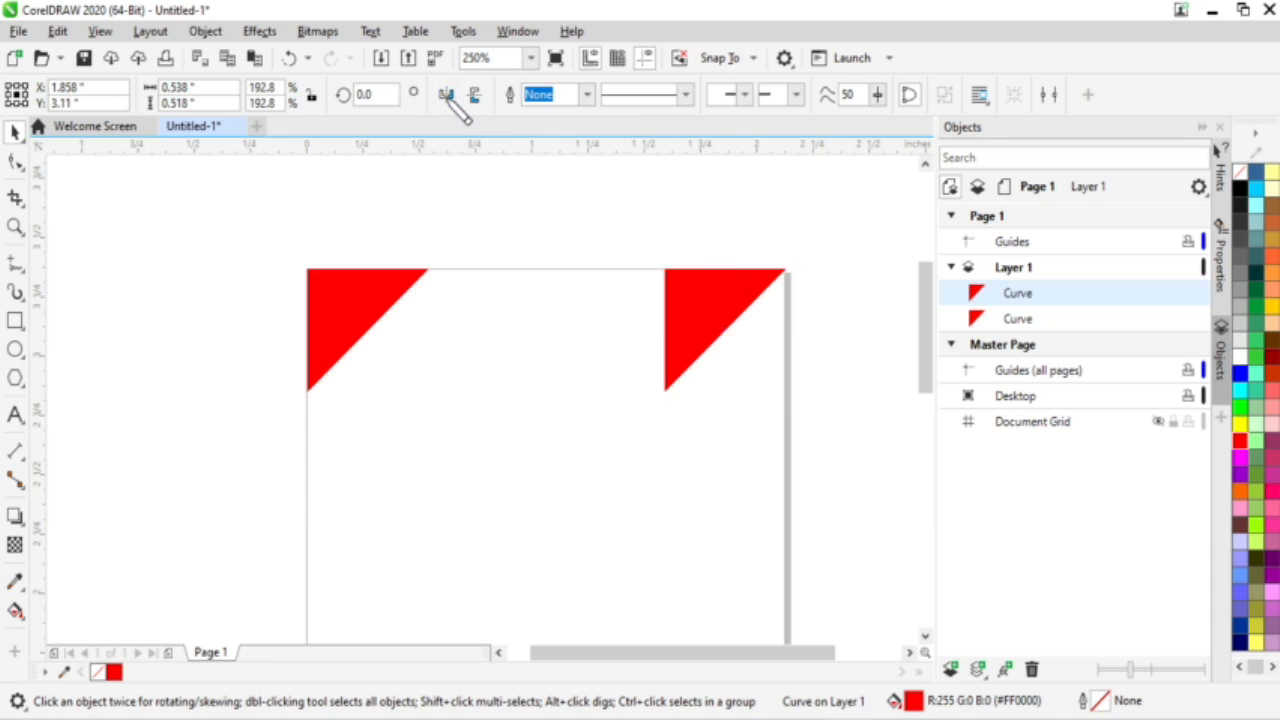
# Step: Mirror the copied triangle horizontally so it fits the top-right corner
pyautogui.click(447, 96)
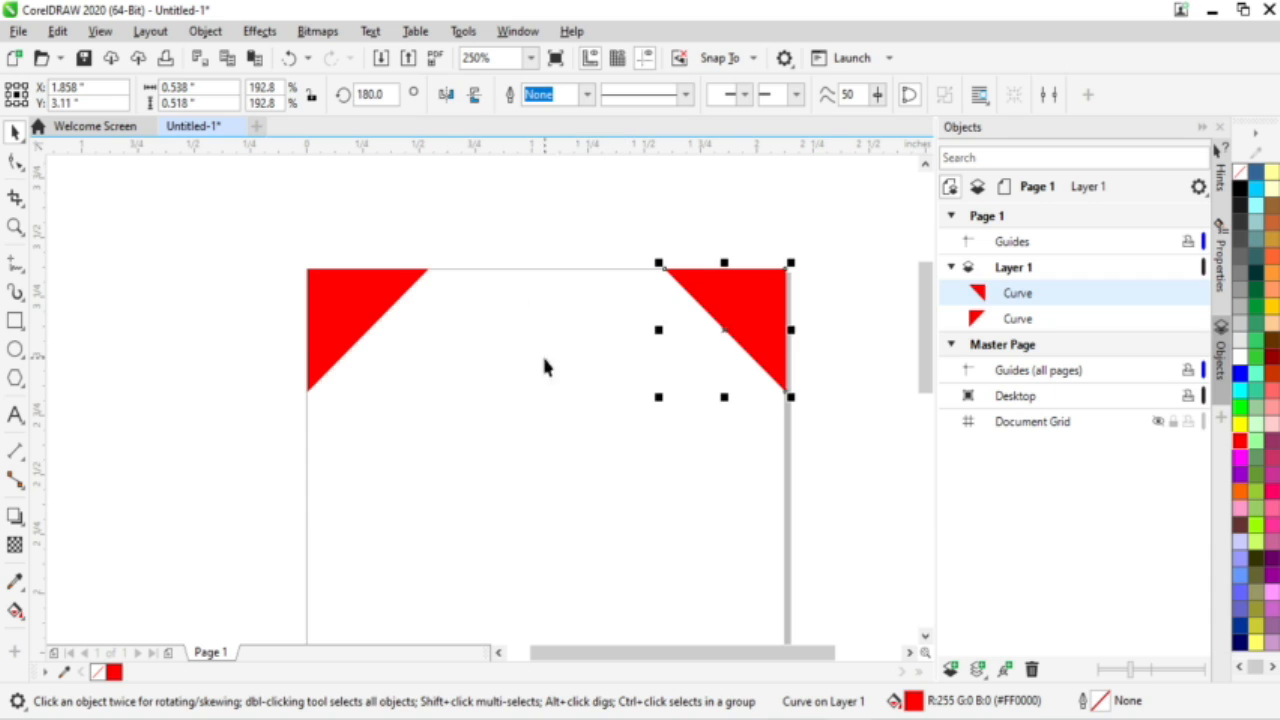
pyautogui.click(434, 204)
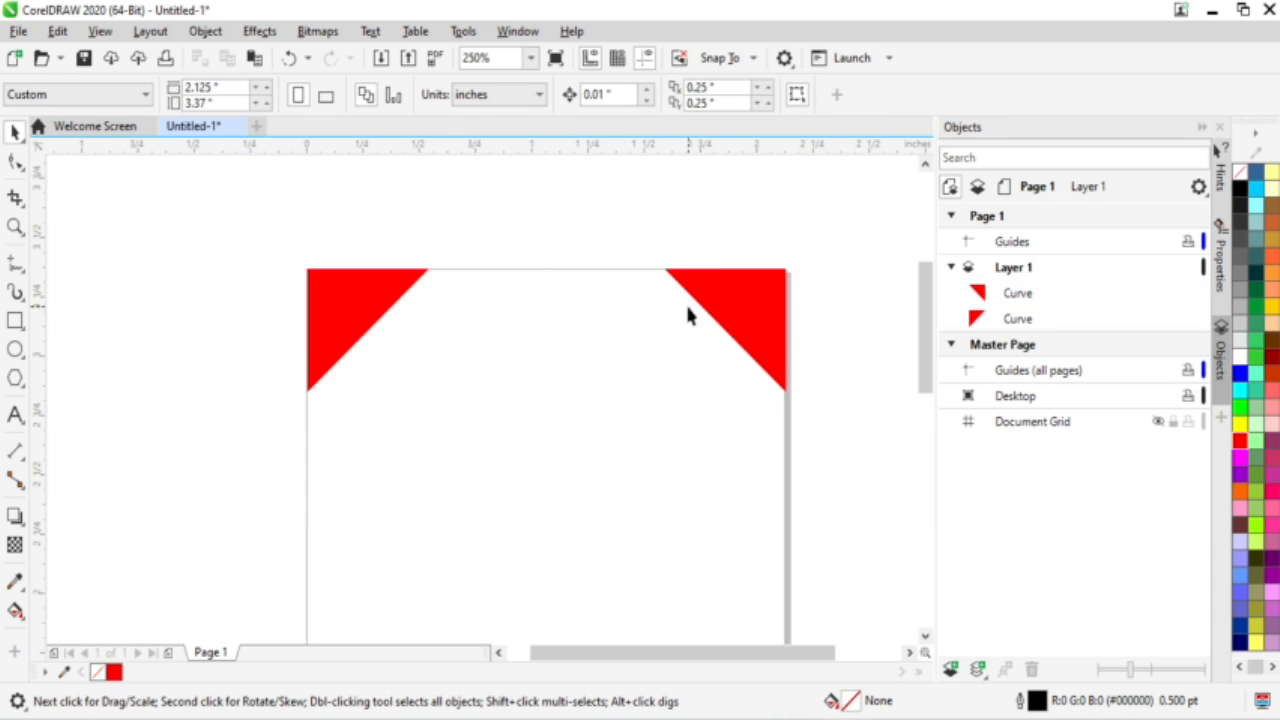
pyautogui.scroll(3, 364, 330)
pyautogui.scroll(-1, 397, 264)
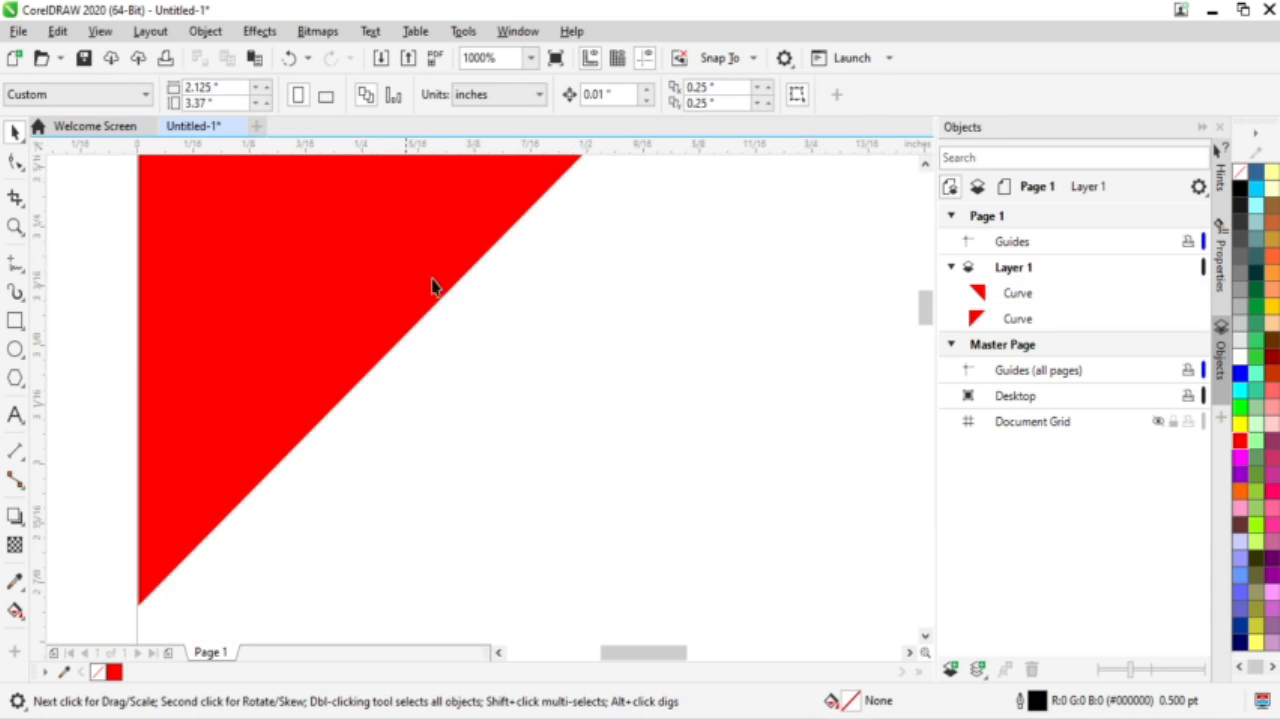
pyautogui.hscroll(1, 490, 293)
pyautogui.scroll(4, 489, 286)
pyautogui.scroll(-5, 449, 285)
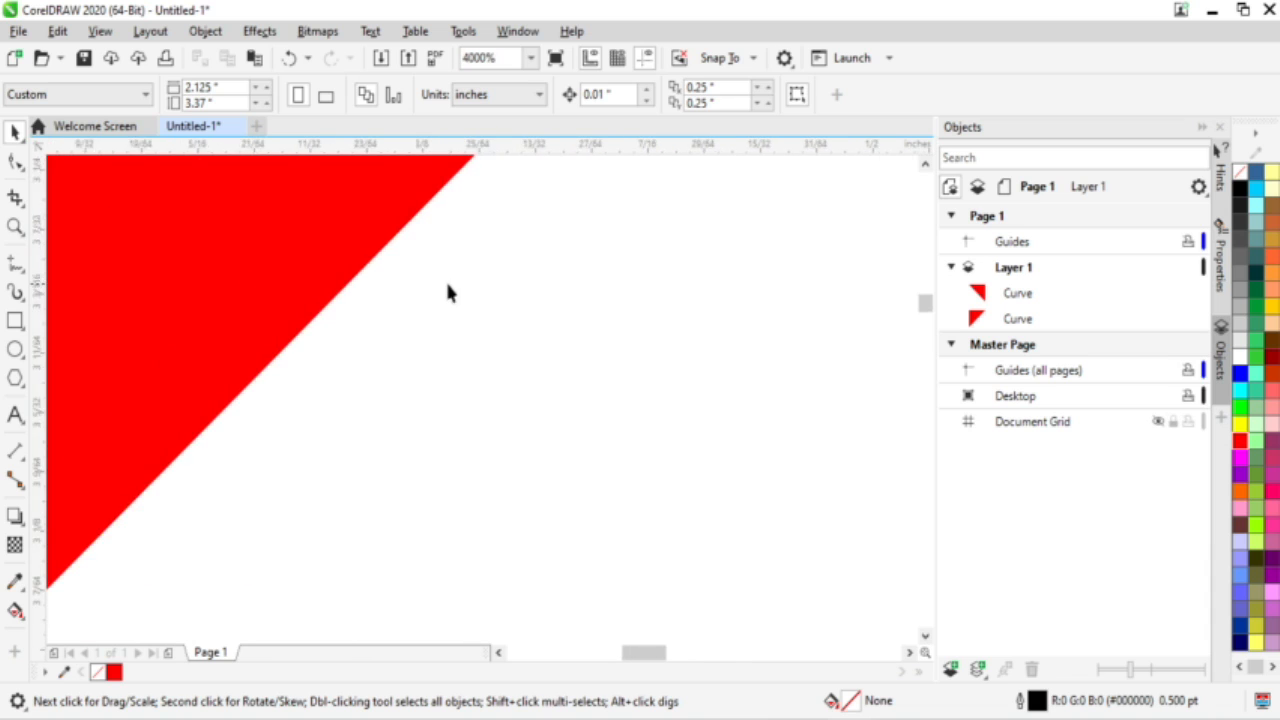
pyautogui.scroll(-2, 485, 292)
pyautogui.scroll(2, 638, 297)
pyautogui.scroll(-2, 613, 300)
pyautogui.scroll(2, 537, 286)
pyautogui.scroll(-2, 537, 286)
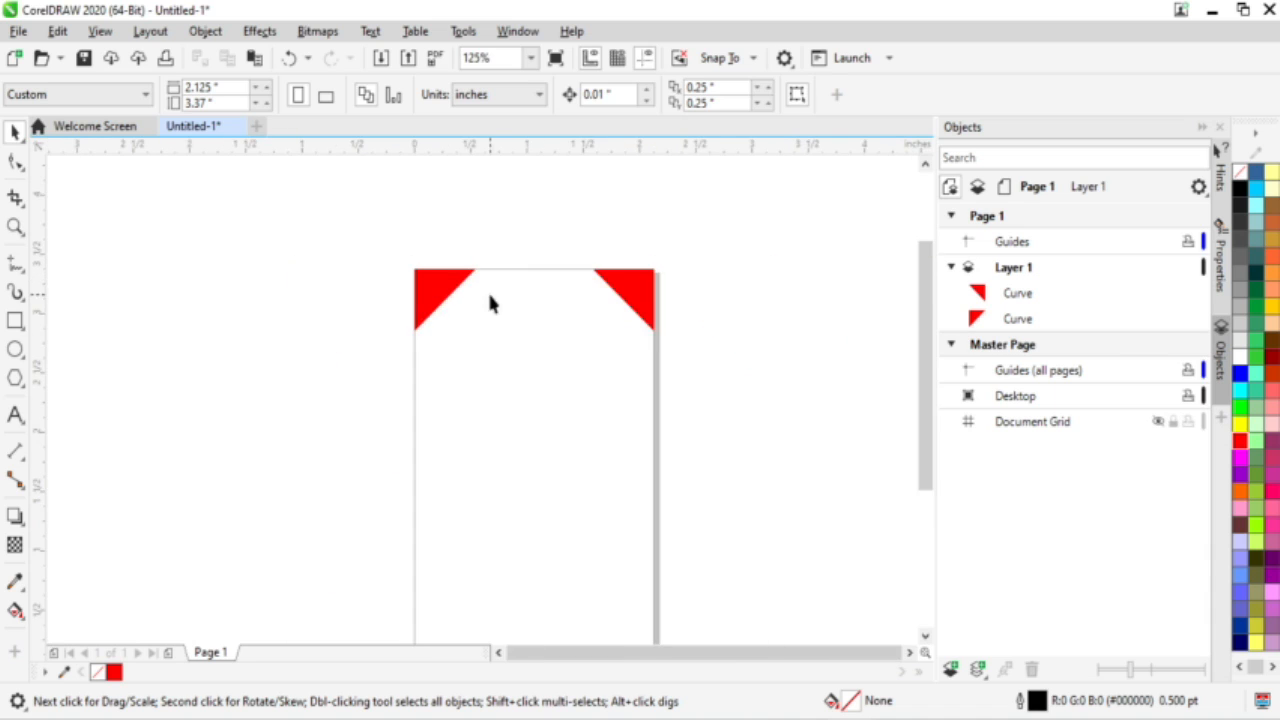
pyautogui.scroll(1, 491, 300)
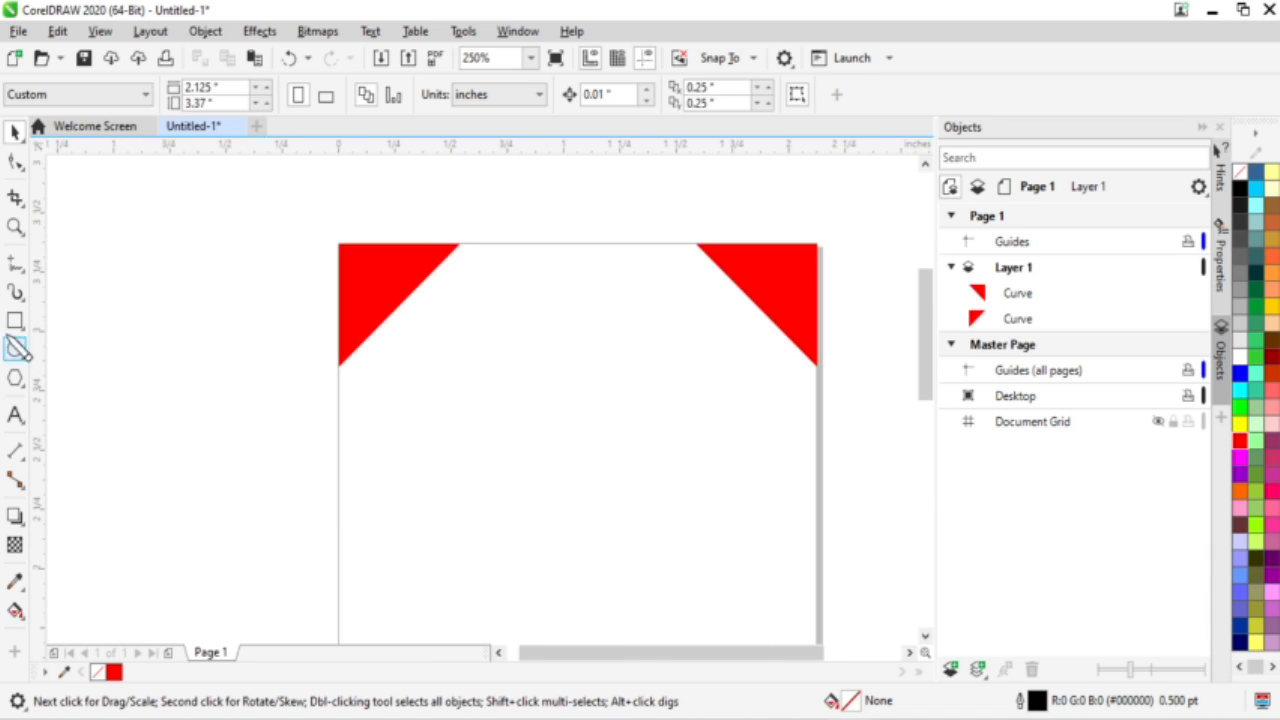
# Step: Draw a rectangle bar across the page top between the triangles and fill it black
pyautogui.click(16, 321)
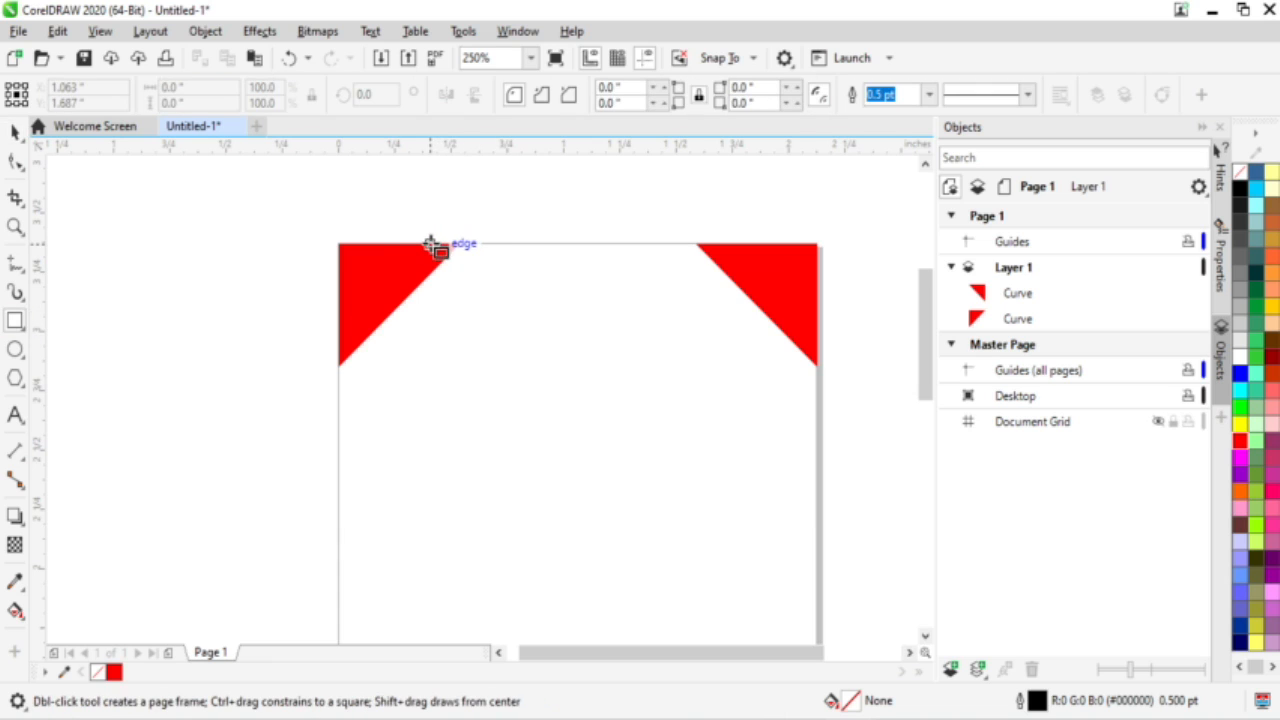
pyautogui.moveTo(405, 244); pyautogui.dragTo(769, 318)
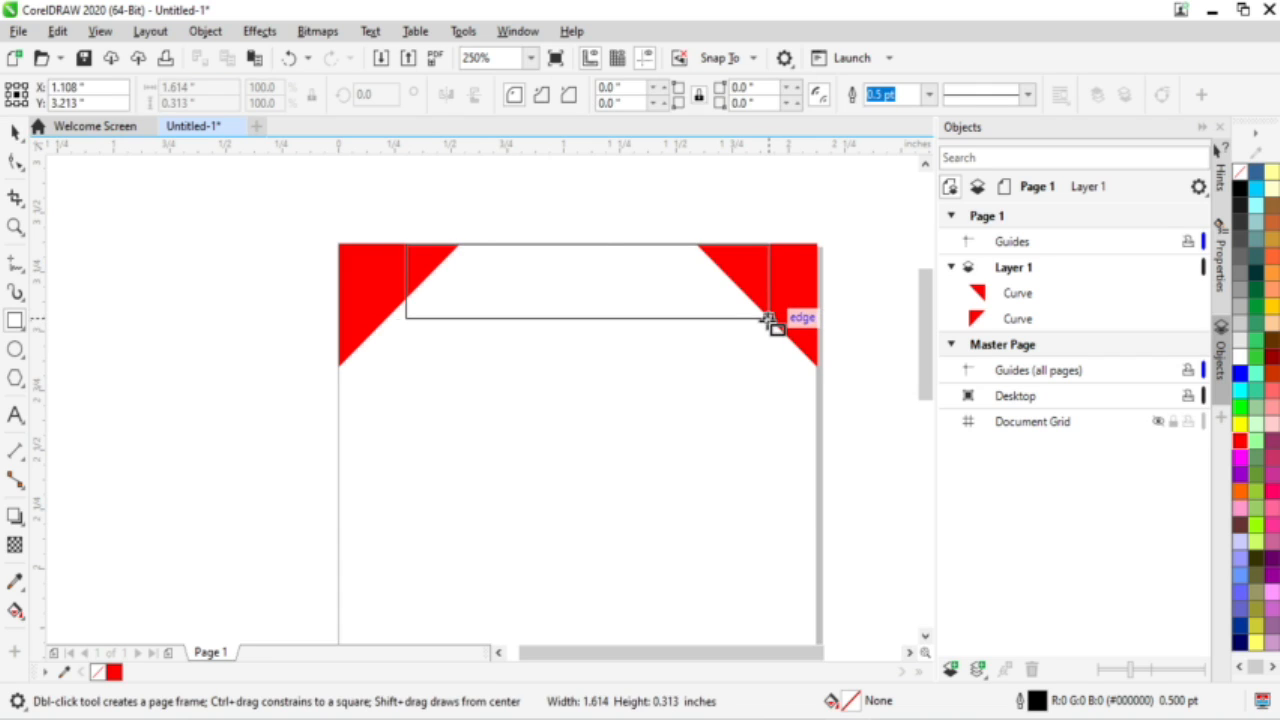
pyautogui.moveTo(769, 318); pyautogui.dragTo(769, 318)
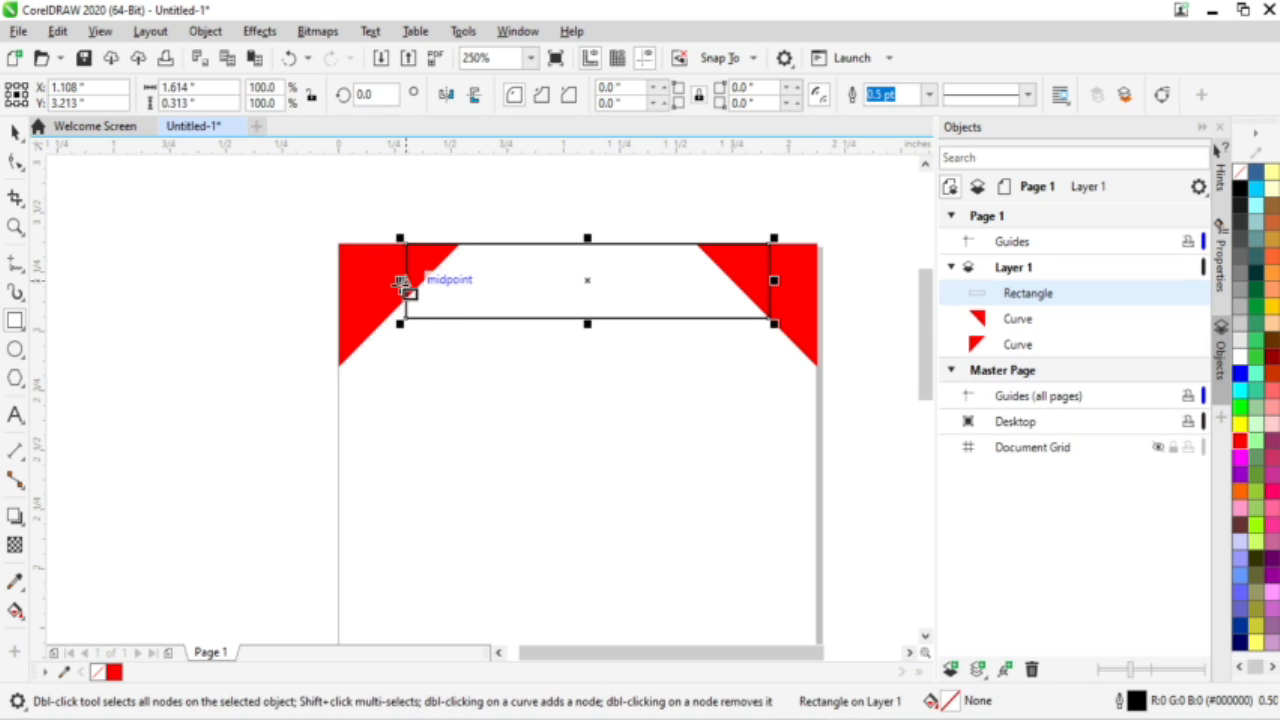
pyautogui.moveTo(401, 284); pyautogui.dragTo(377, 288)
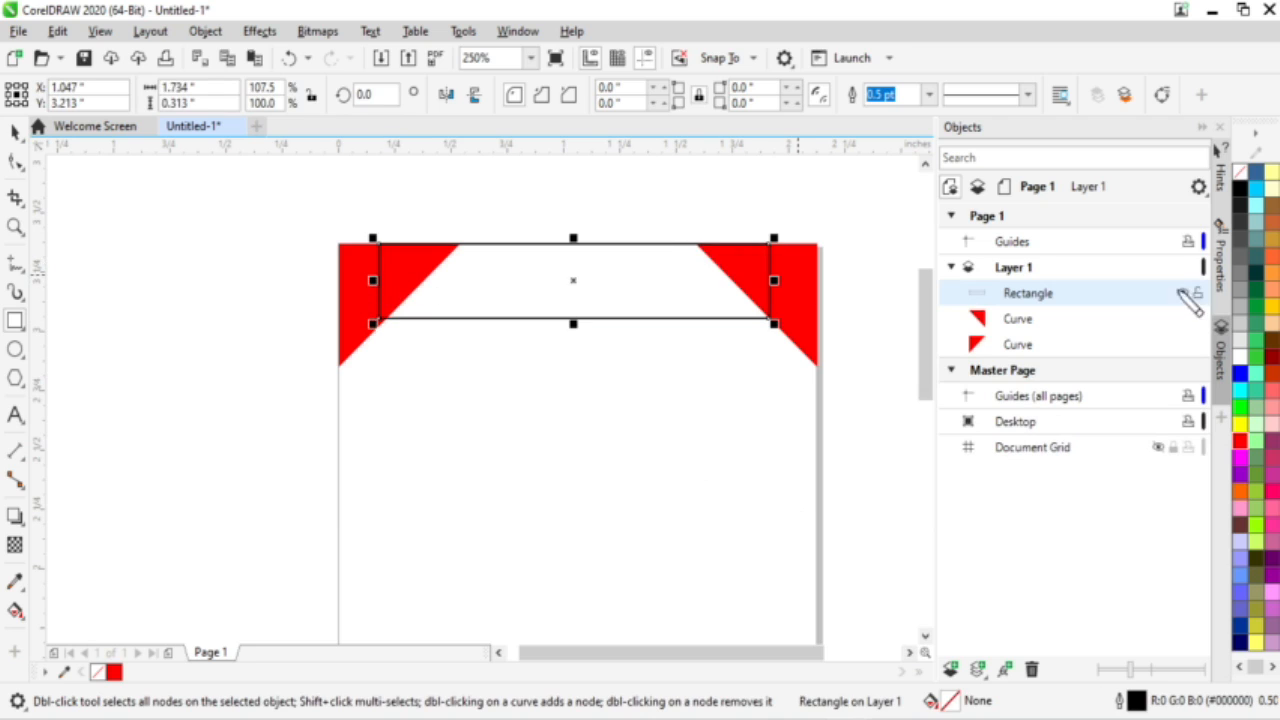
pyautogui.click(1240, 187)
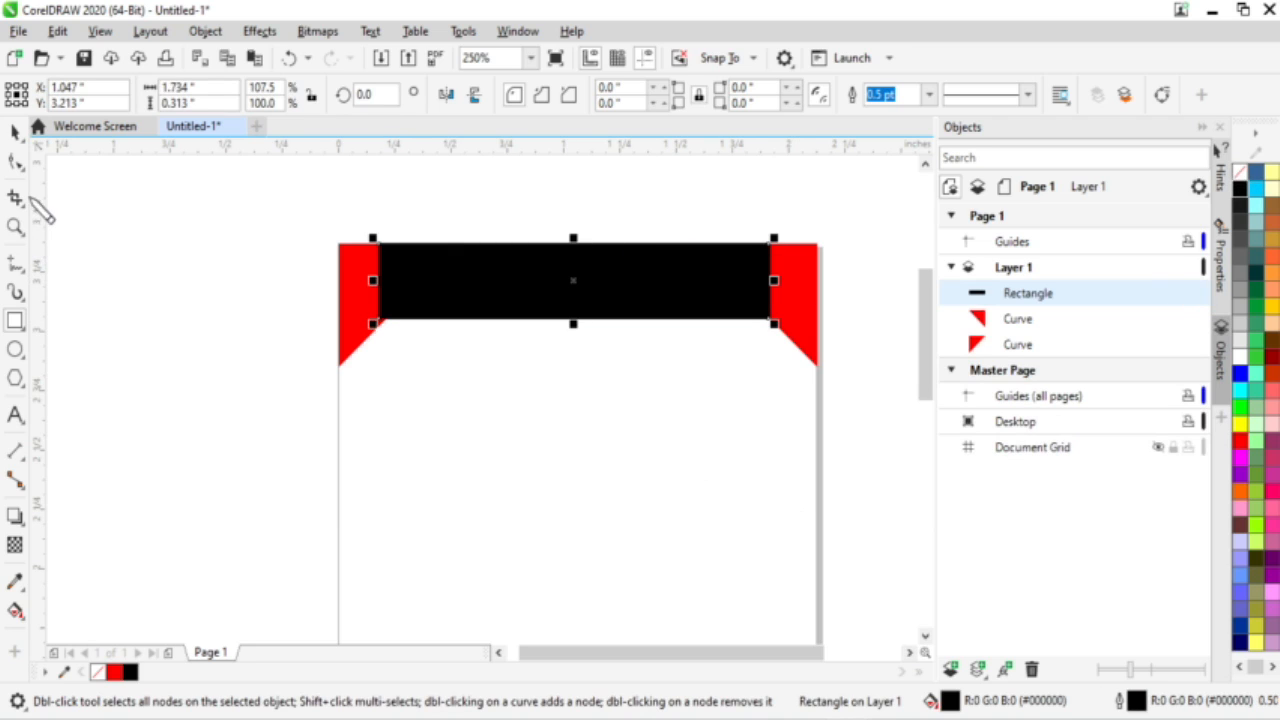
# Step: Send the black bar behind the triangles with Shift+PgDn
pyautogui.click(14, 131)
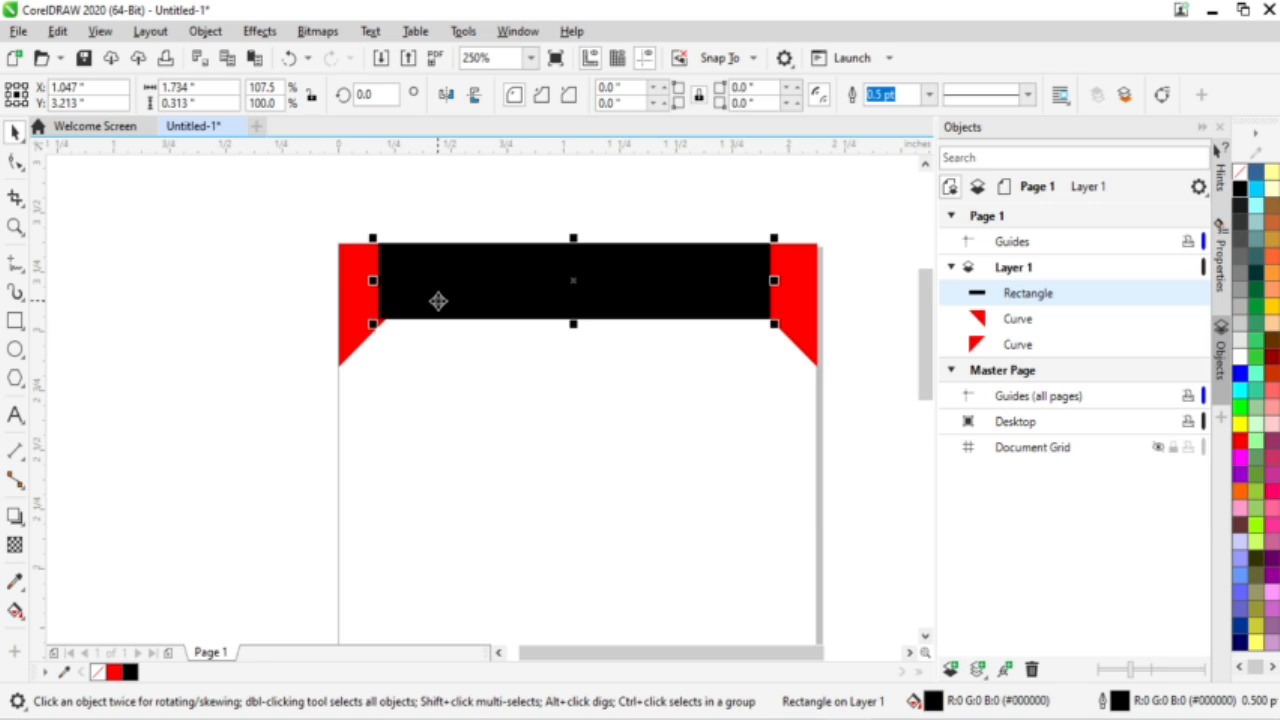
pyautogui.hotkey('shift', 'pagedown')
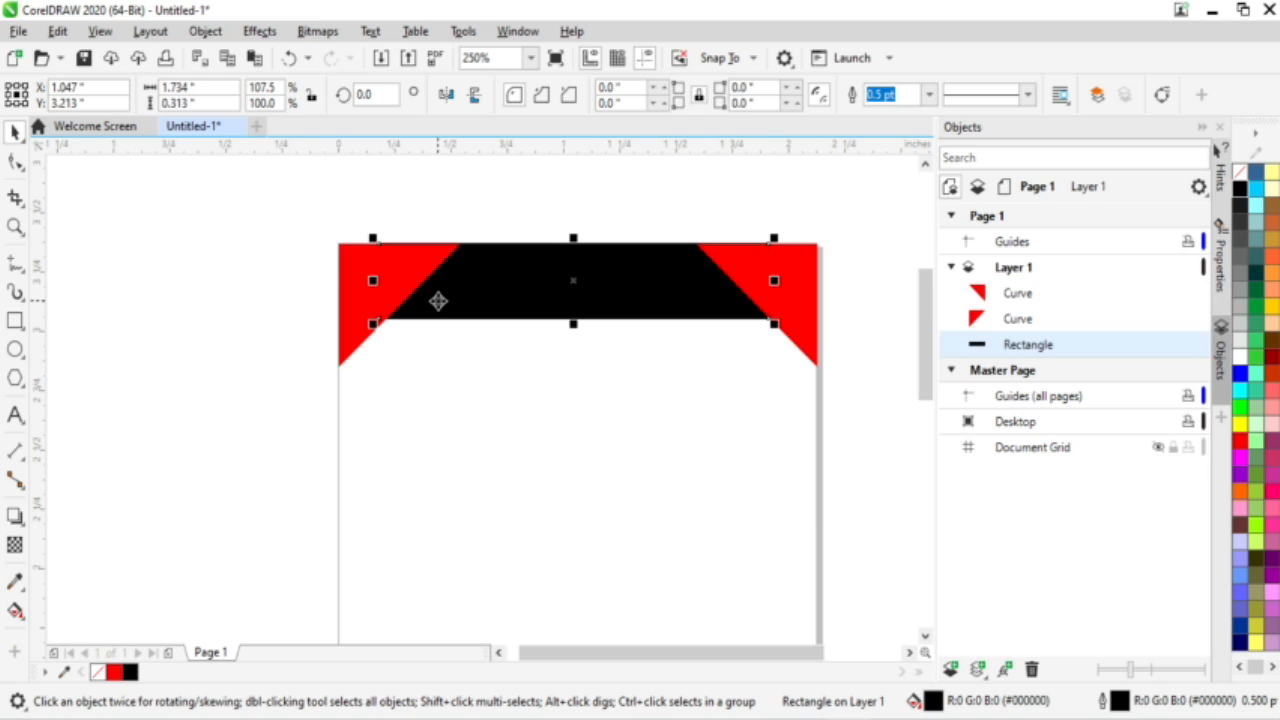
pyautogui.press('Down')
pyautogui.press('Up')
pyautogui.scroll(6, 331, 246)
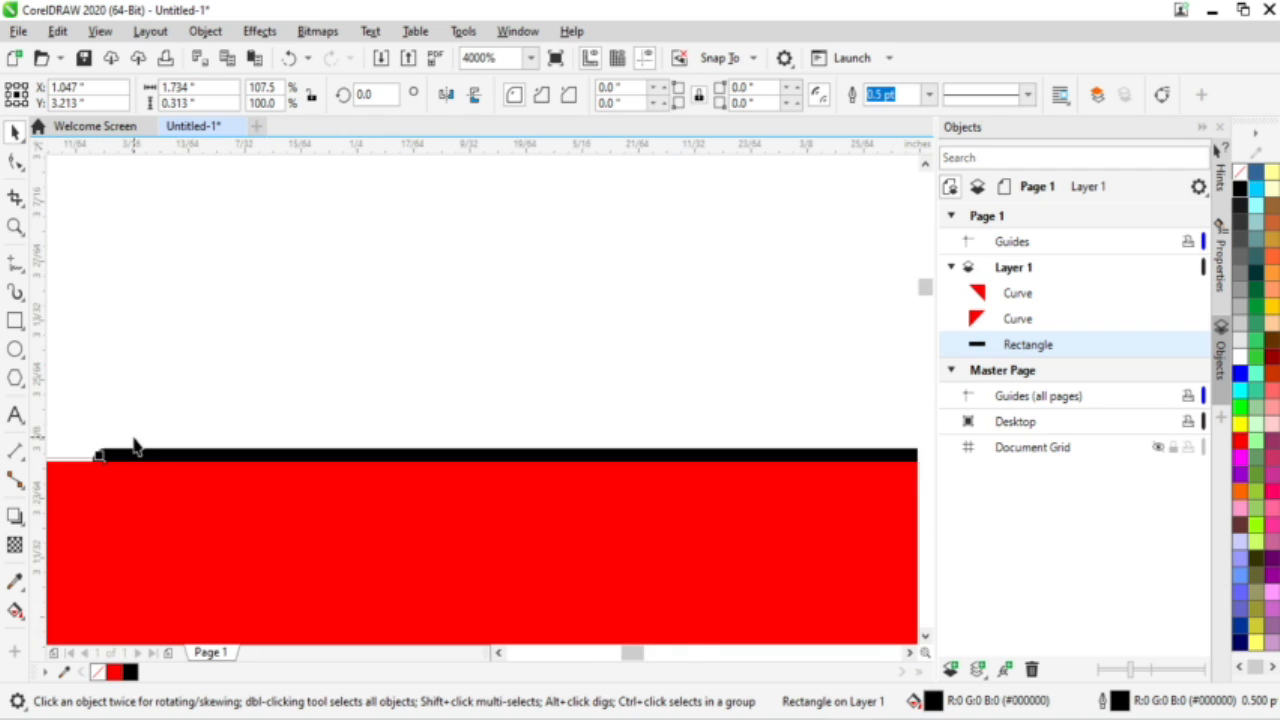
pyautogui.scroll(2, 135, 445)
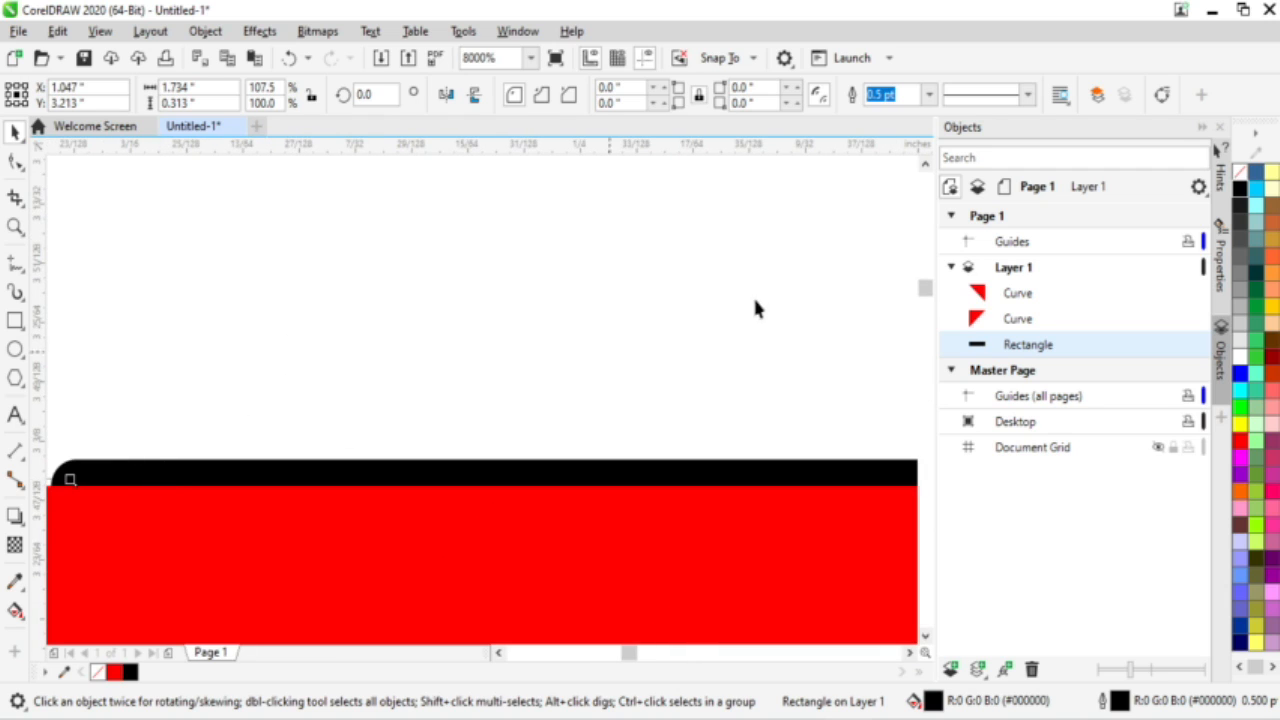
# Step: Set the black bar's outline width to None
pyautogui.click(928, 95)
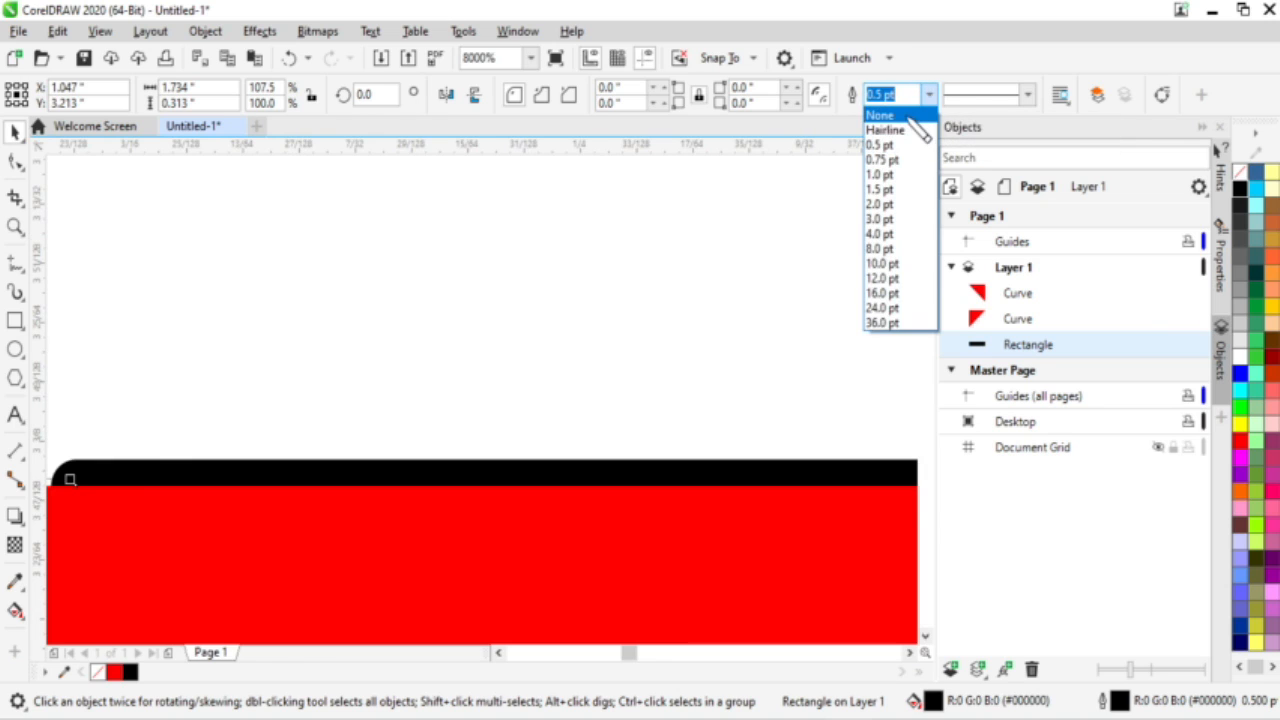
pyautogui.click(880, 115)
pyautogui.scroll(-8, 678, 316)
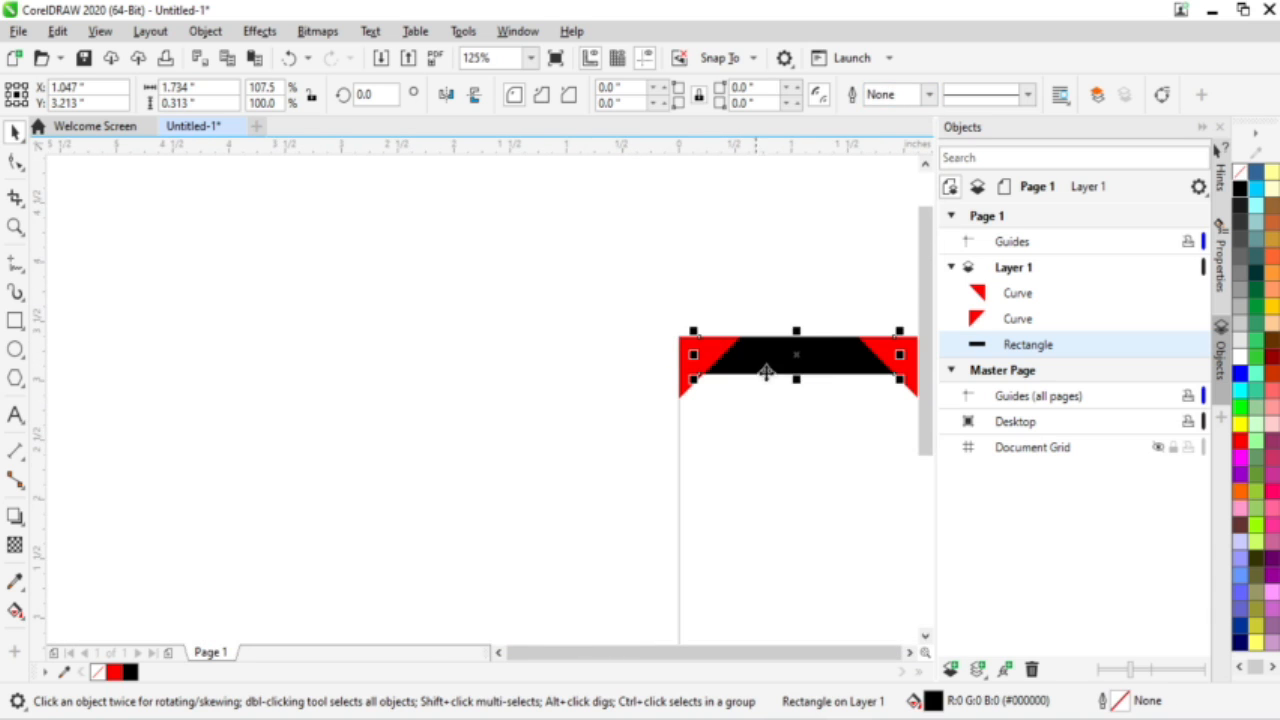
pyautogui.scroll(4, 883, 364)
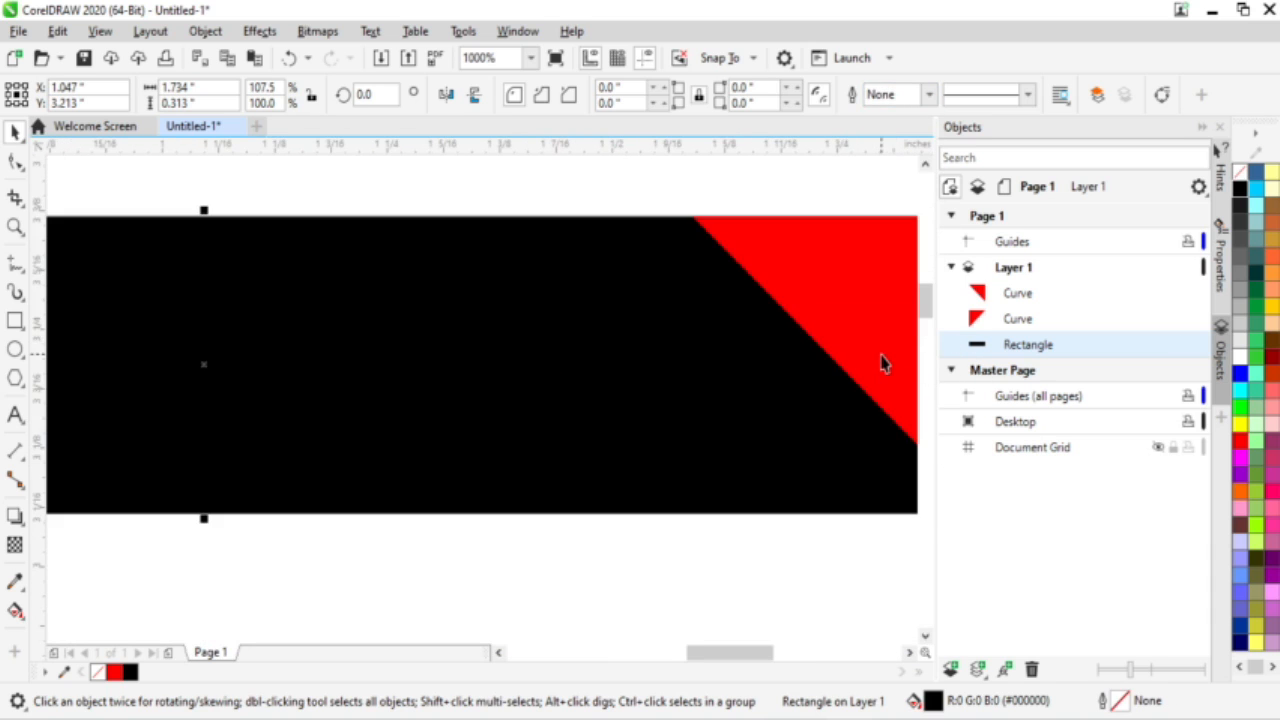
pyautogui.scroll(-3, 883, 364)
pyautogui.click(690, 502)
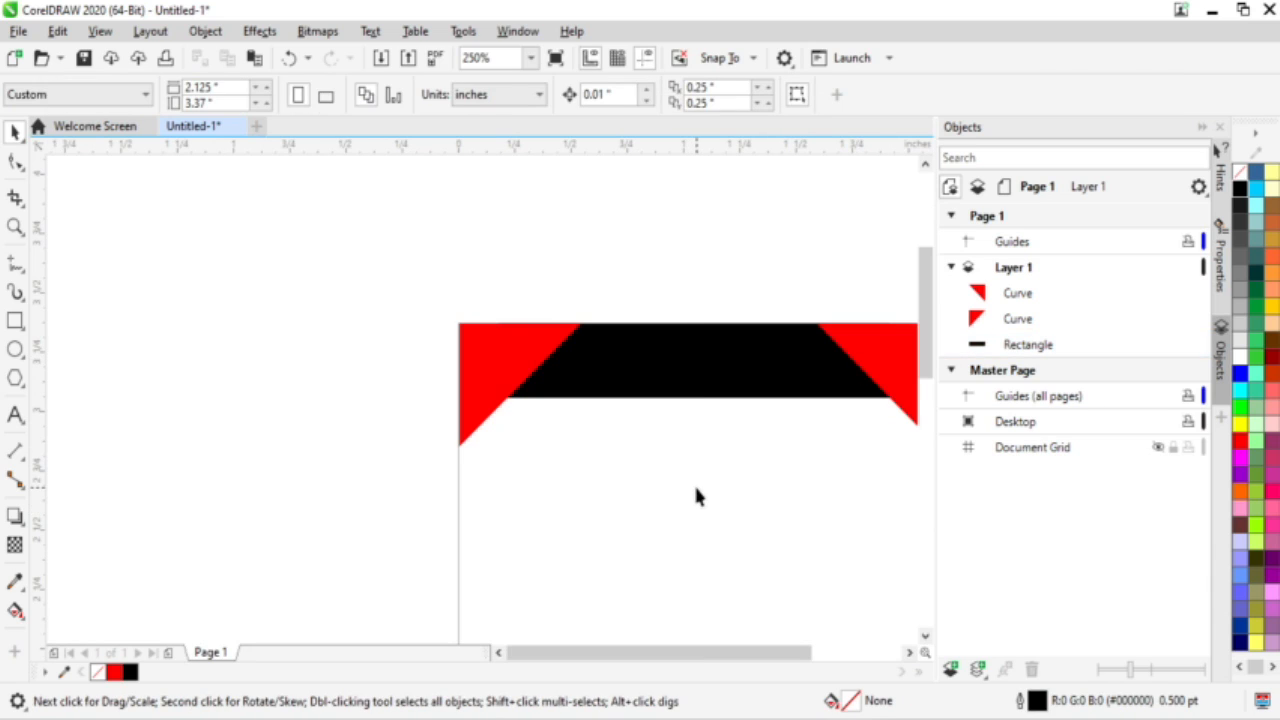
# Step: Marquee-select the two red triangles and black bar, then group them with Ctrl+G
pyautogui.press('F4')
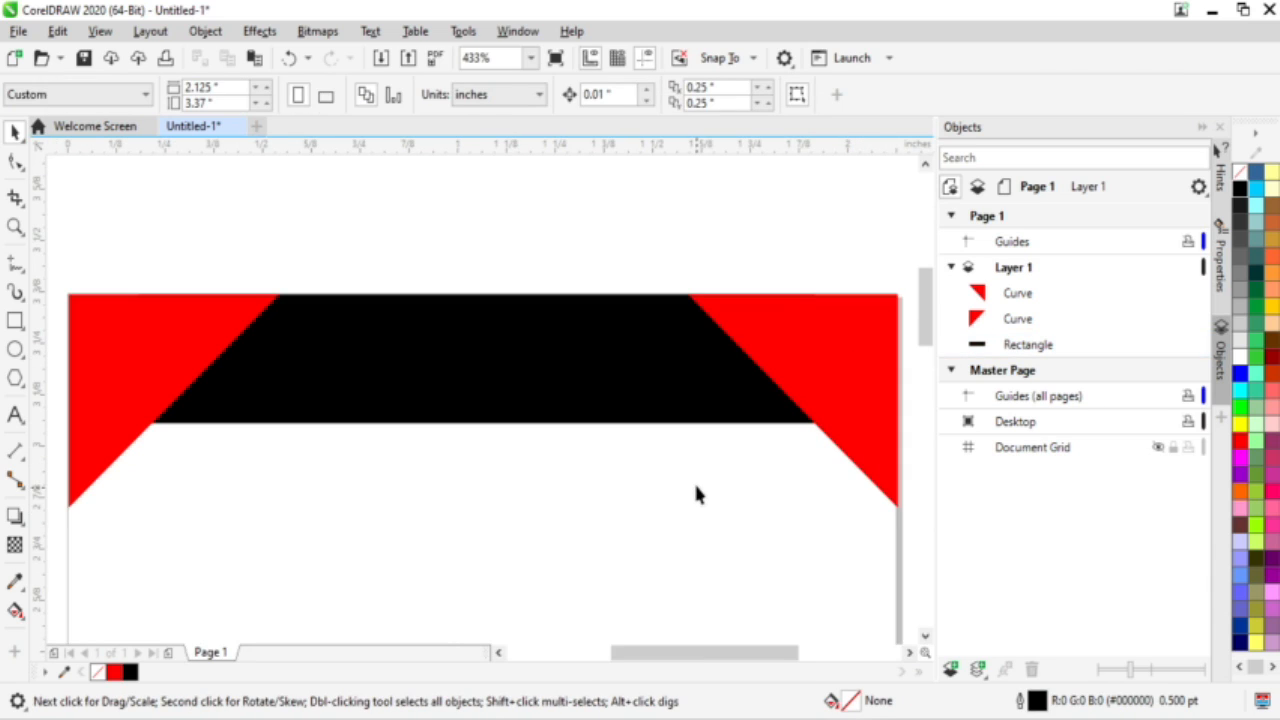
pyautogui.scroll(-2, 670, 450)
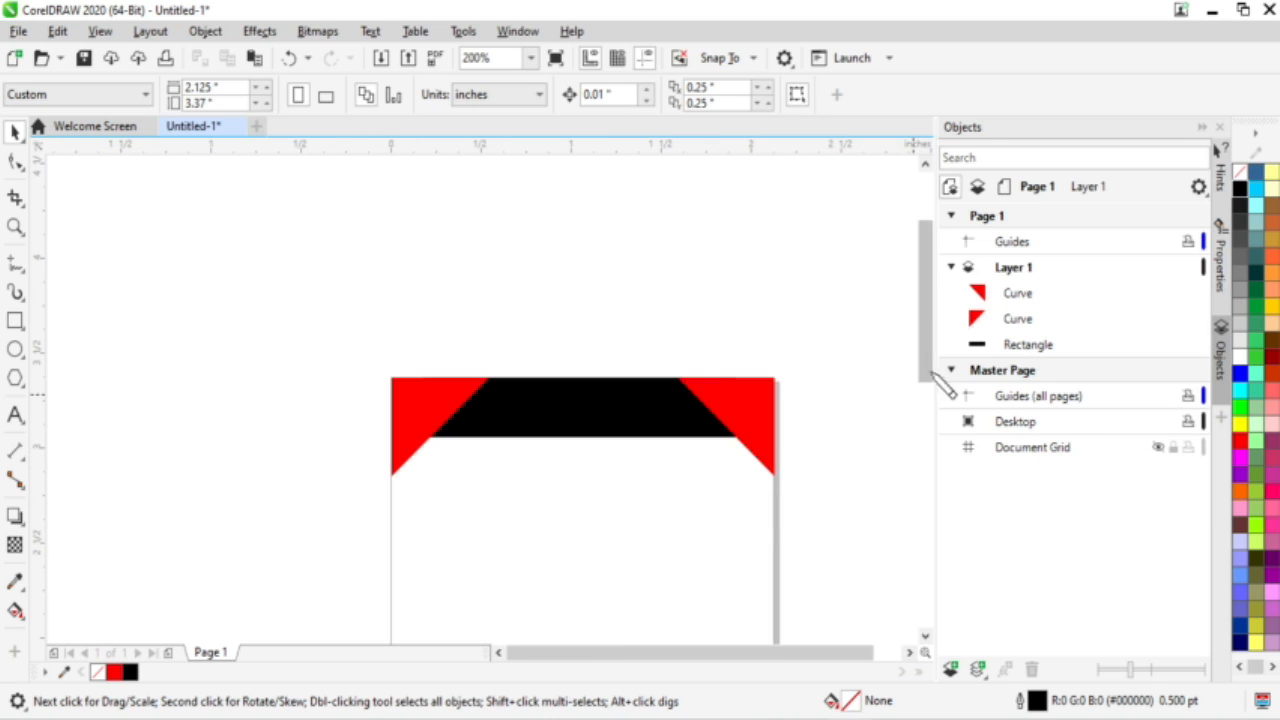
pyautogui.moveTo(931, 354); pyautogui.dragTo(929, 394)
pyautogui.moveTo(320, 181); pyautogui.dragTo(846, 430)
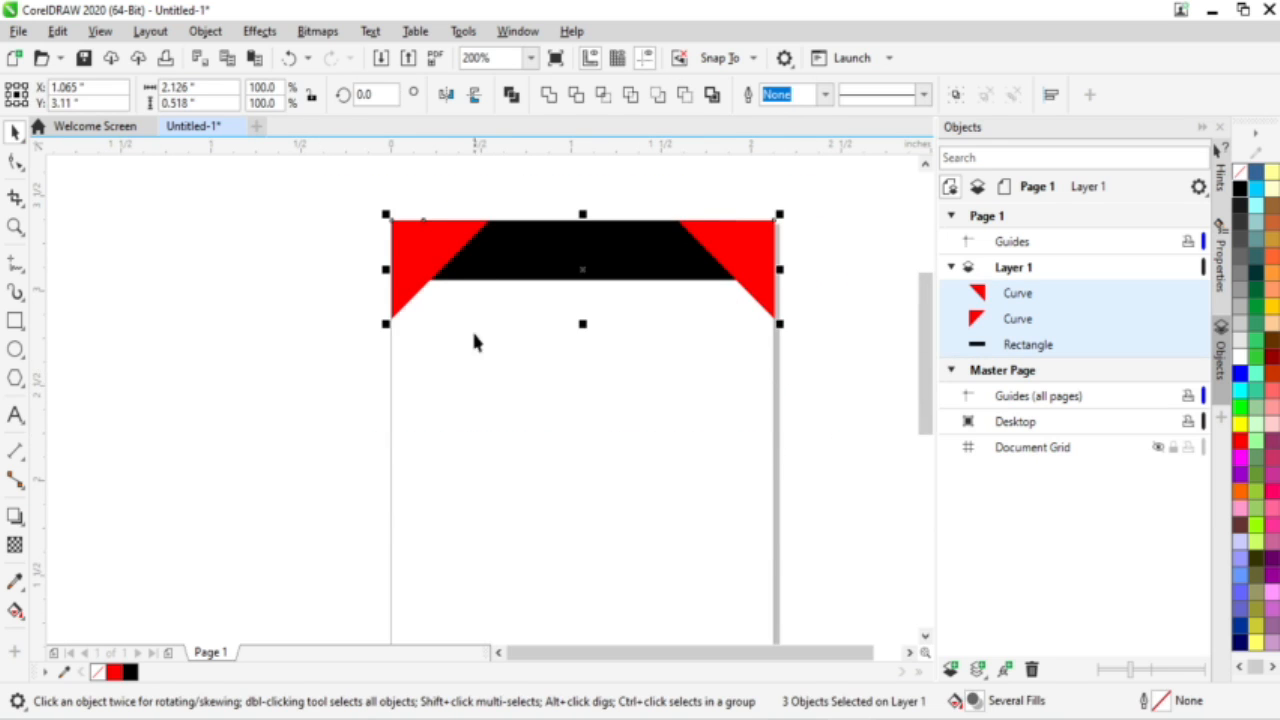
pyautogui.click(336, 217)
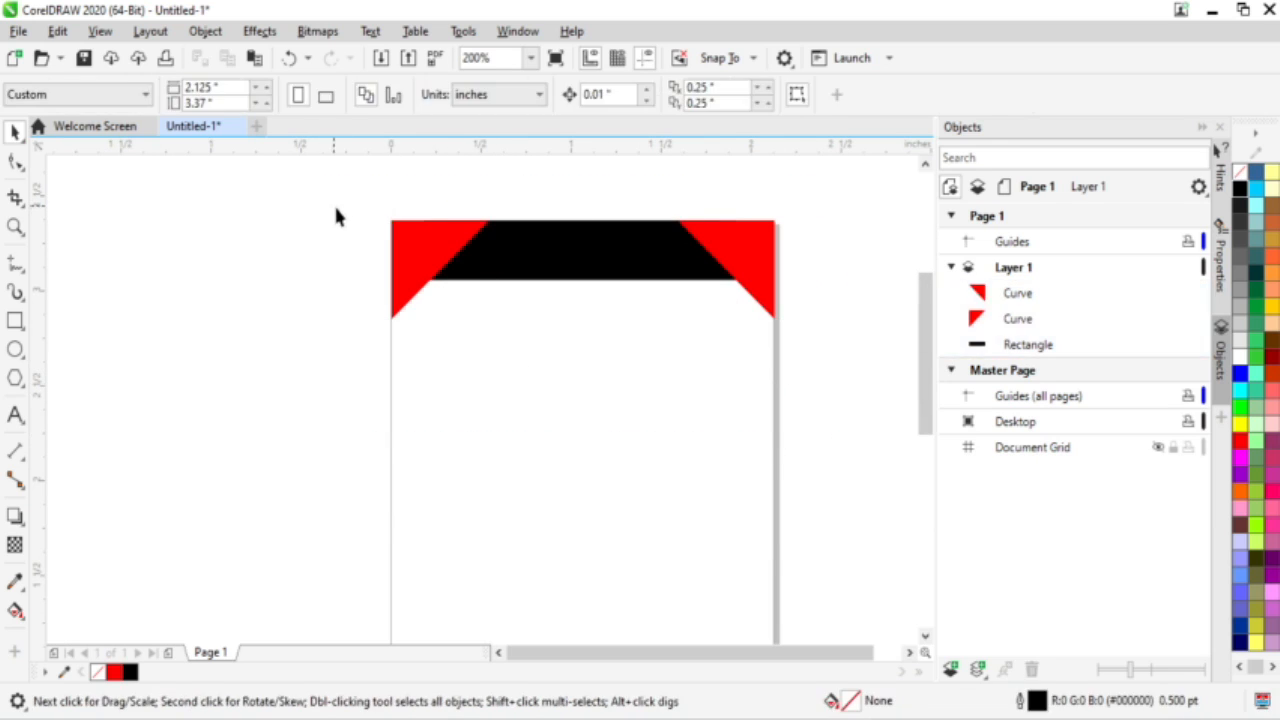
pyautogui.scroll(-2, 595, 492)
pyautogui.scroll(1, 597, 589)
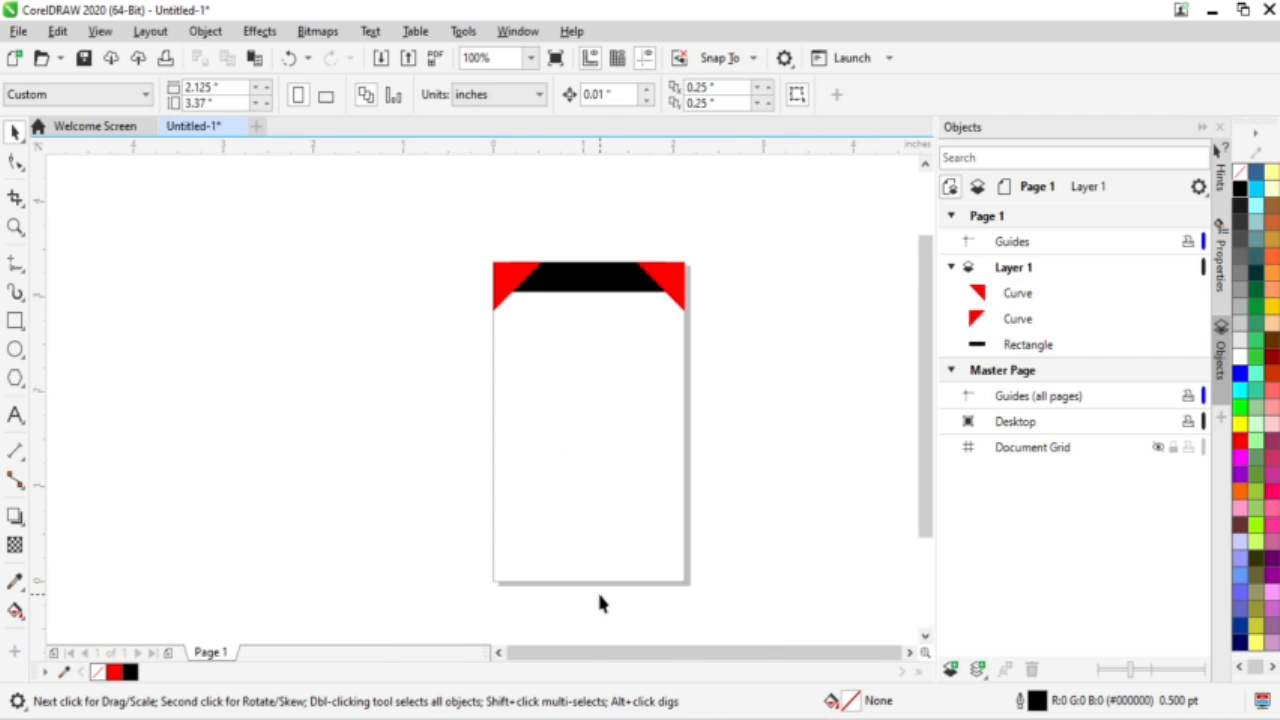
pyautogui.moveTo(441, 212); pyautogui.dragTo(744, 347)
pyautogui.moveTo(744, 382); pyautogui.dragTo(744, 384)
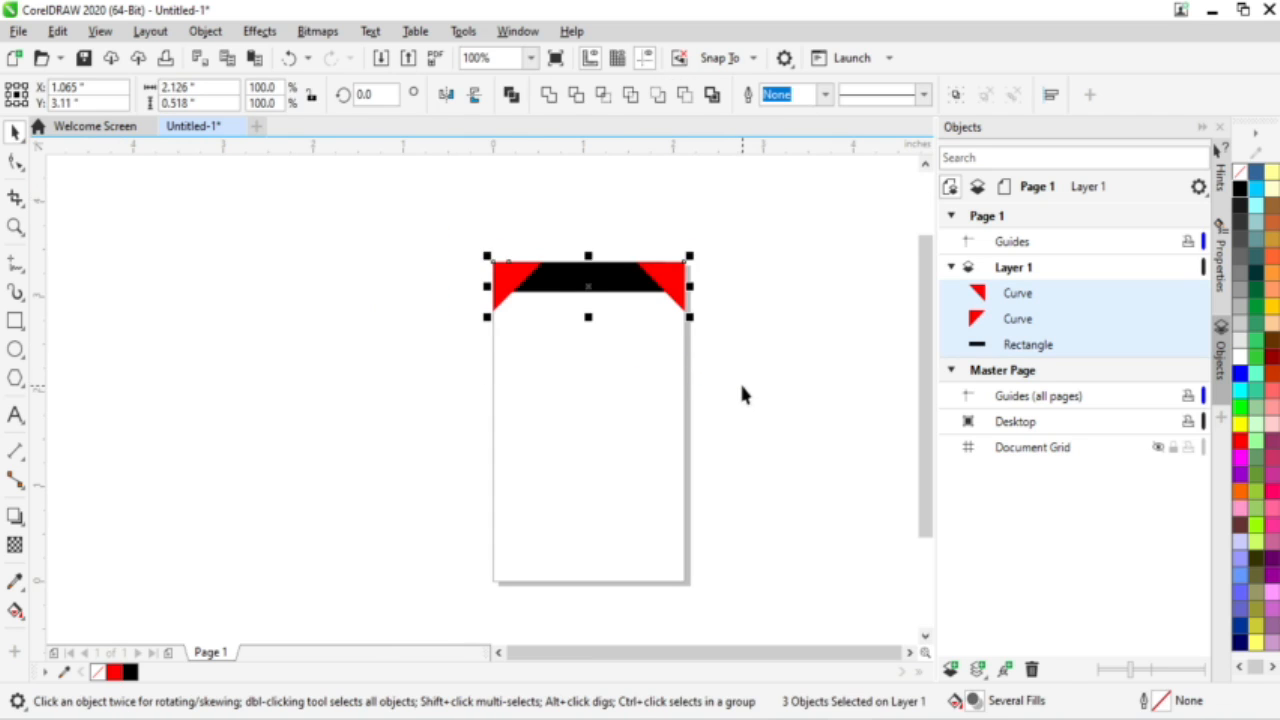
pyautogui.hotkey('ctrl', 'g')
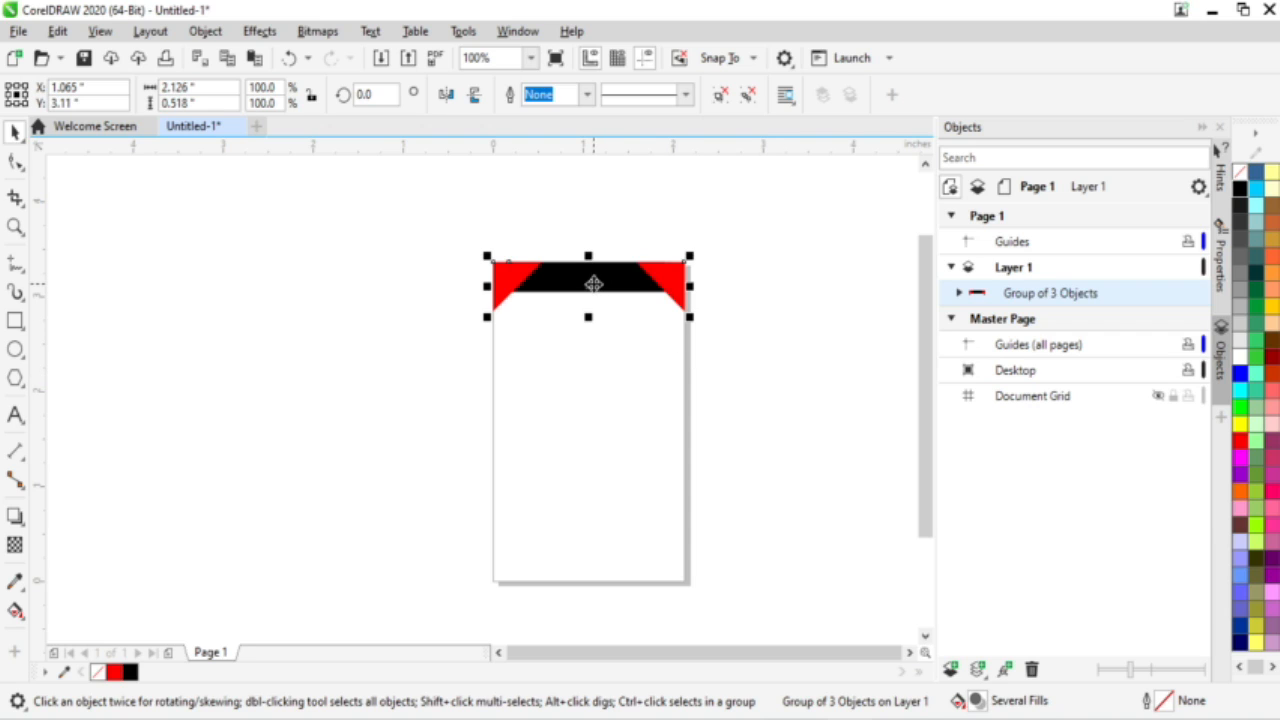
# Step: Drop a copy of the header group at the card's bottom, mirror it vertically, and align it to the edge
pyautogui.moveTo(594, 284); pyautogui.dragTo(612, 545)
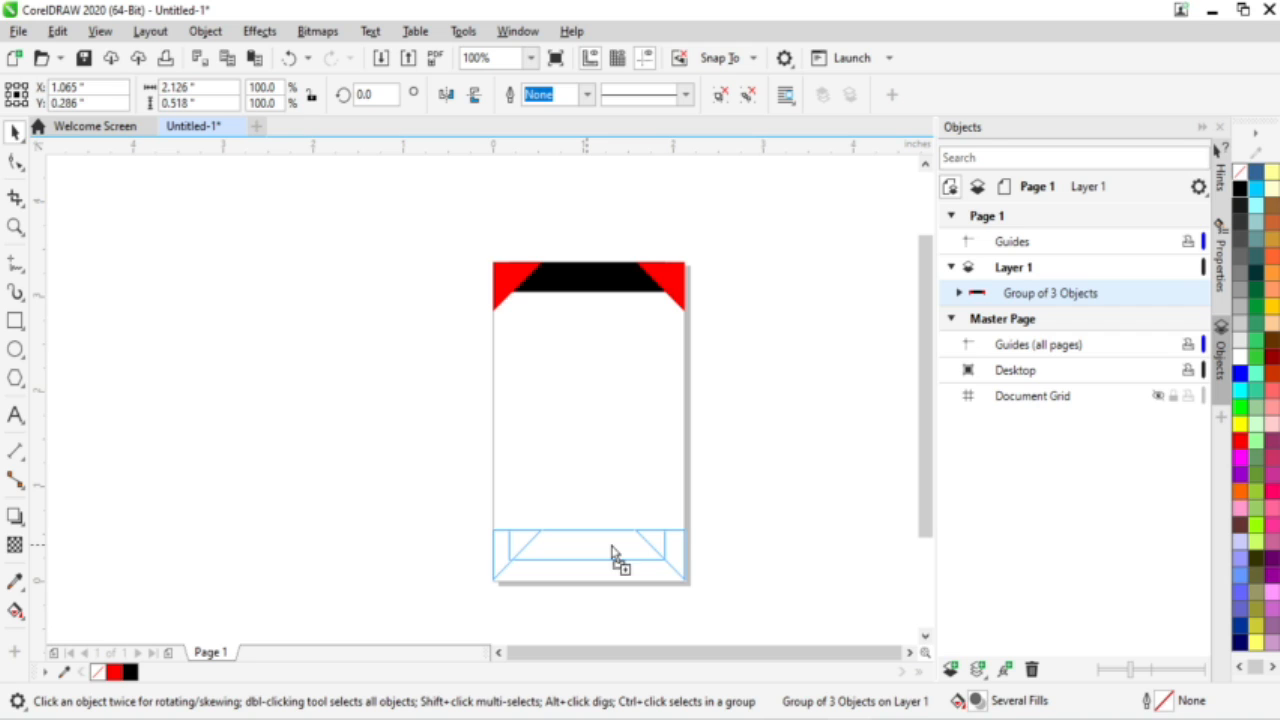
pyautogui.moveTo(612, 553); pyautogui.dragTo(610, 545)
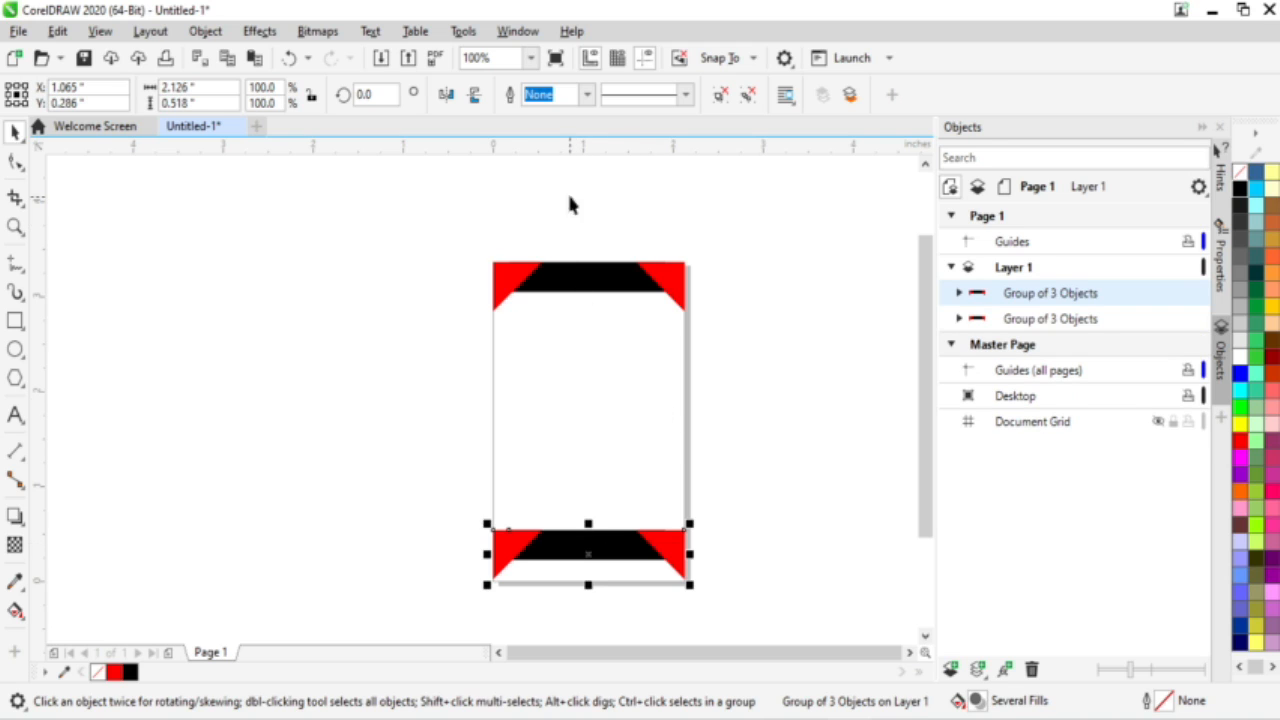
pyautogui.click(481, 99)
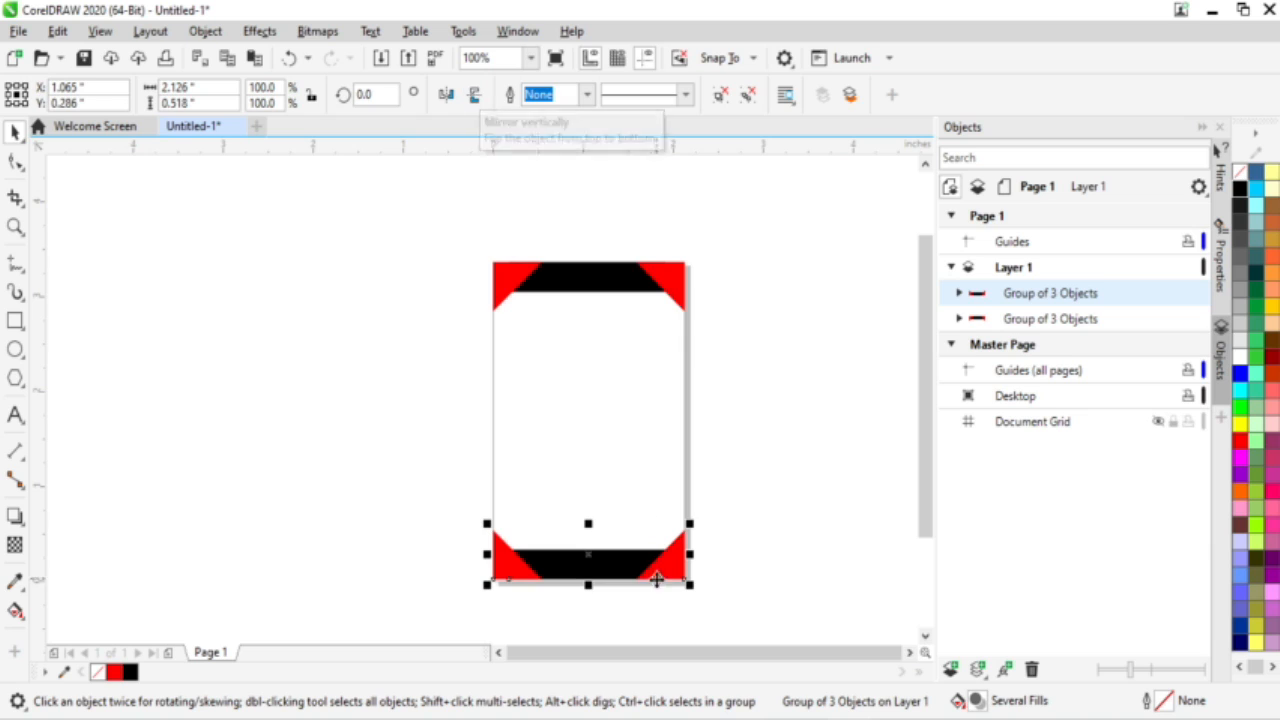
pyautogui.scroll(2, 590, 590)
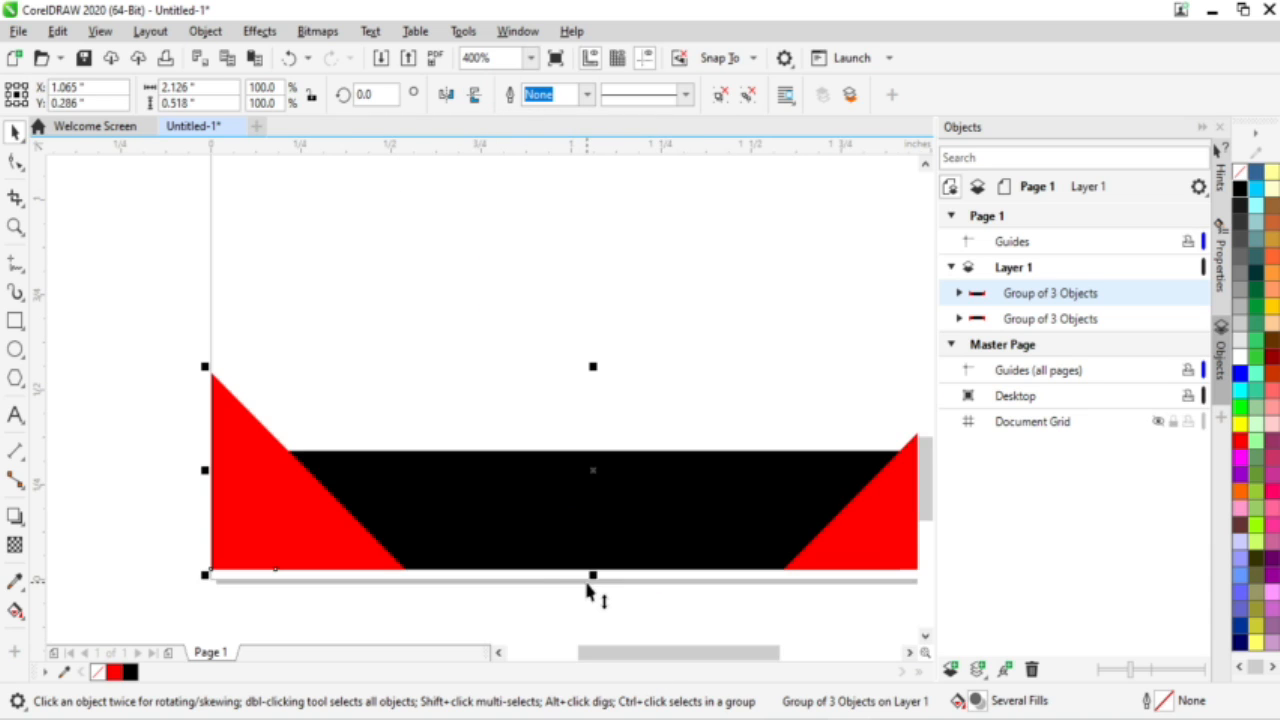
pyautogui.moveTo(490, 536)
pyautogui.mouseDown()
pyautogui.moveTo(491, 551)
pyautogui.moveTo(483, 542)
pyautogui.mouseUp()
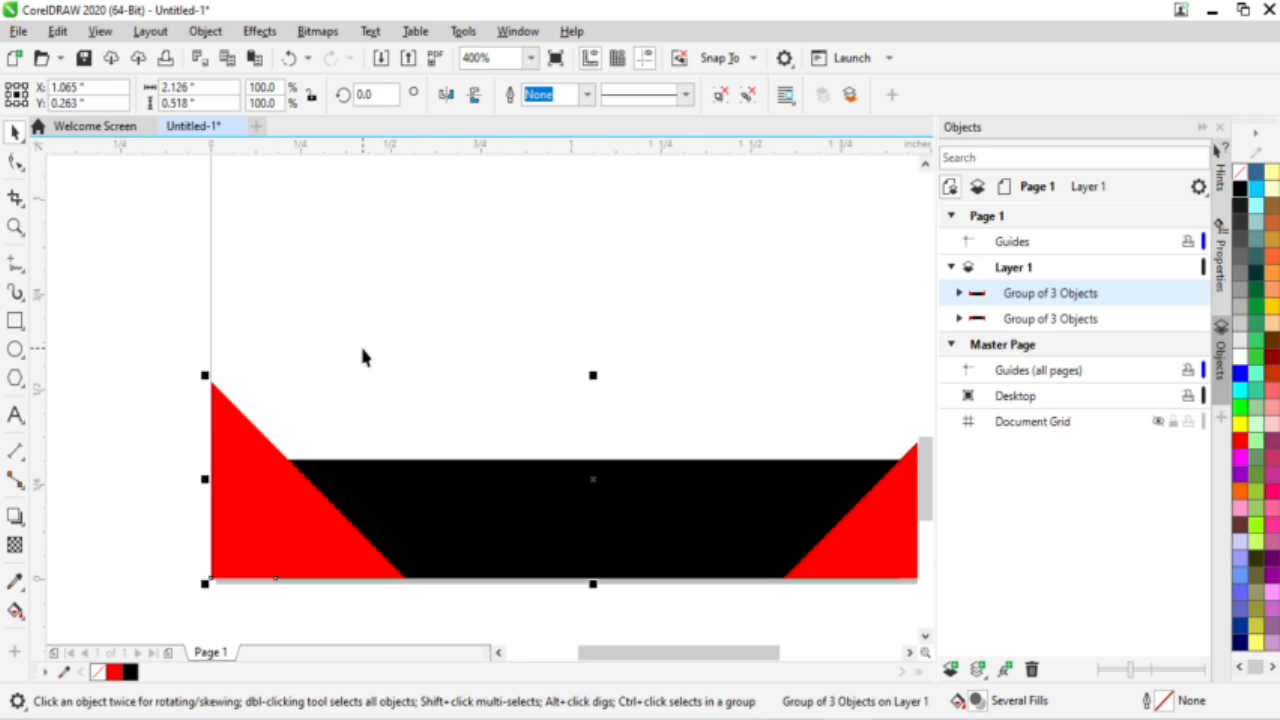
pyautogui.scroll(-4, 363, 357)
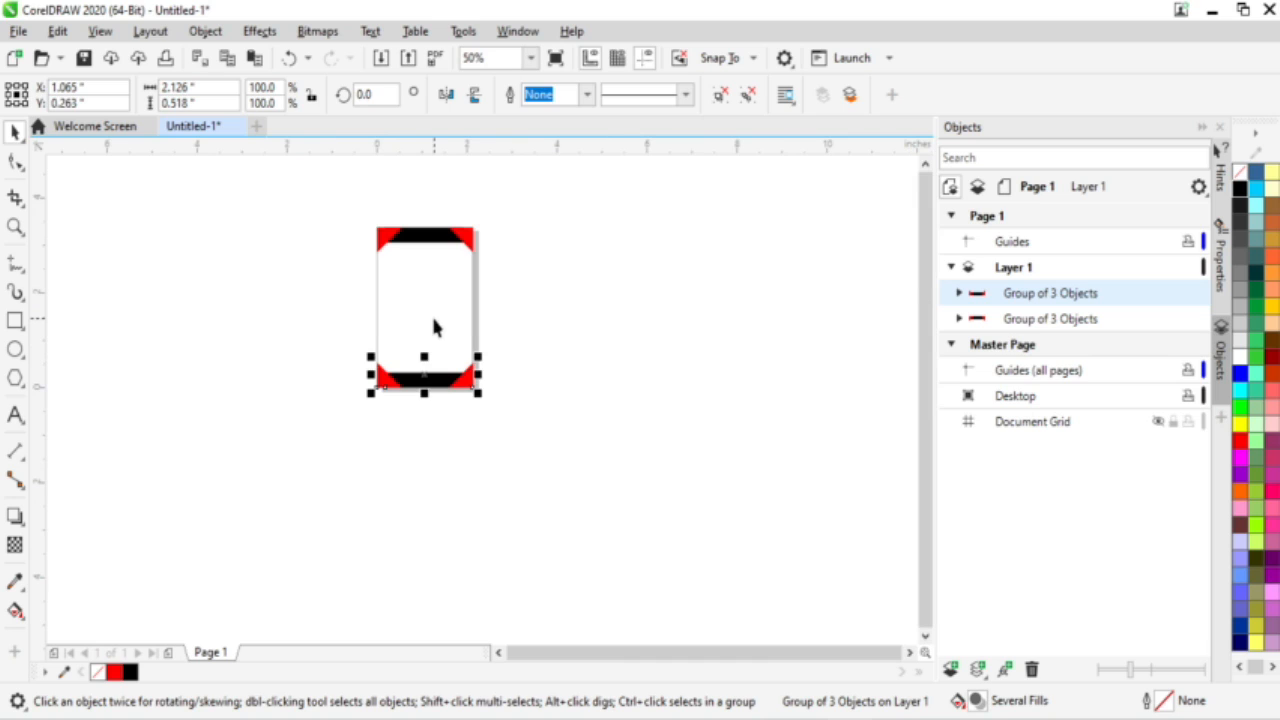
pyautogui.scroll(2, 433, 326)
pyautogui.click(713, 316)
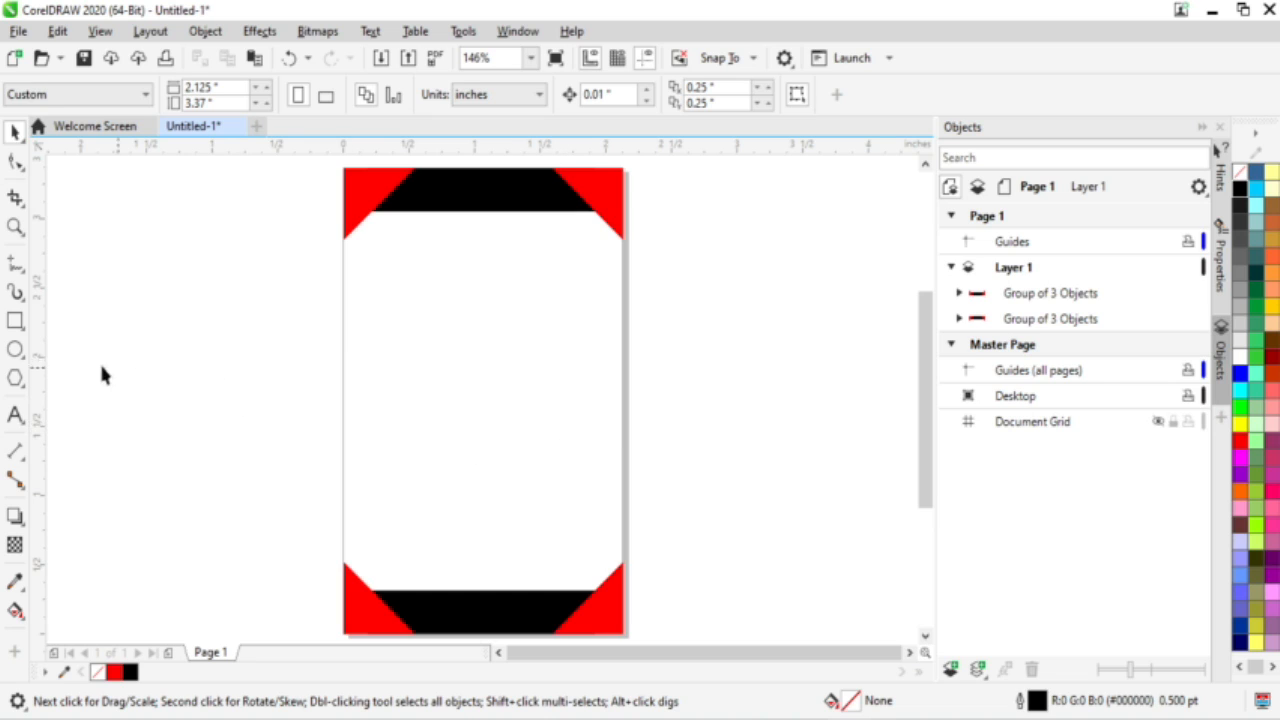
# Step: Ctrl-drag a 1.121-inch circle and move it just below the top header
pyautogui.click(16, 350)
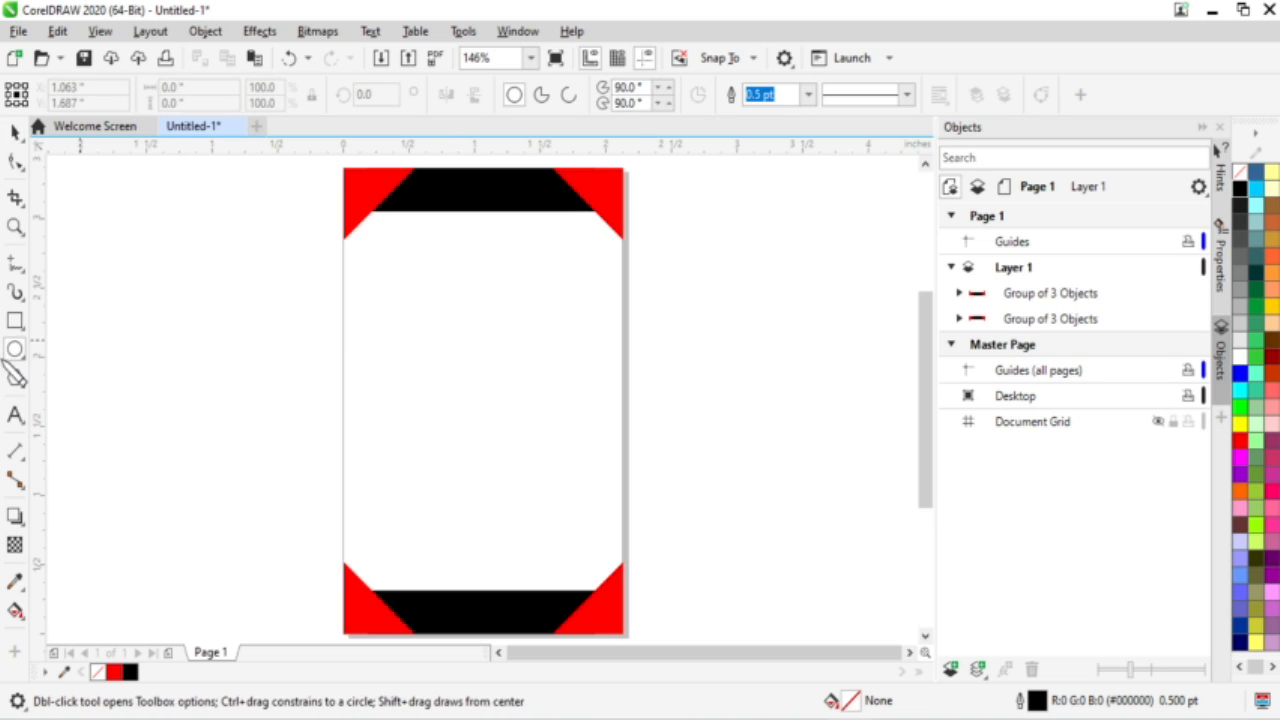
pyautogui.moveTo(428, 266)
pyautogui.mouseDown()
pyautogui.moveTo(560, 426)
pyautogui.moveTo(529, 366)
pyautogui.moveTo(543, 420)
pyautogui.moveTo(522, 405)
pyautogui.moveTo(537, 420)
pyautogui.mouseUp()
pyautogui.press('ctrl')
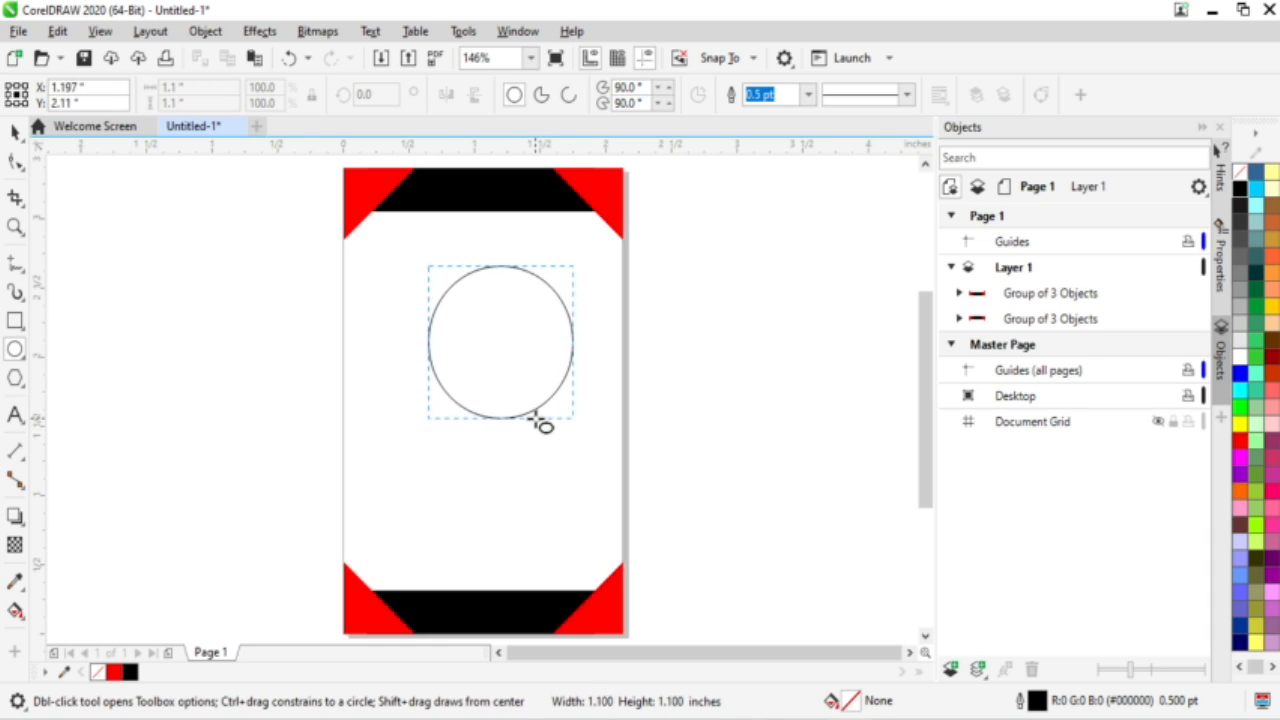
pyautogui.moveTo(540, 424); pyautogui.dragTo(542, 425)
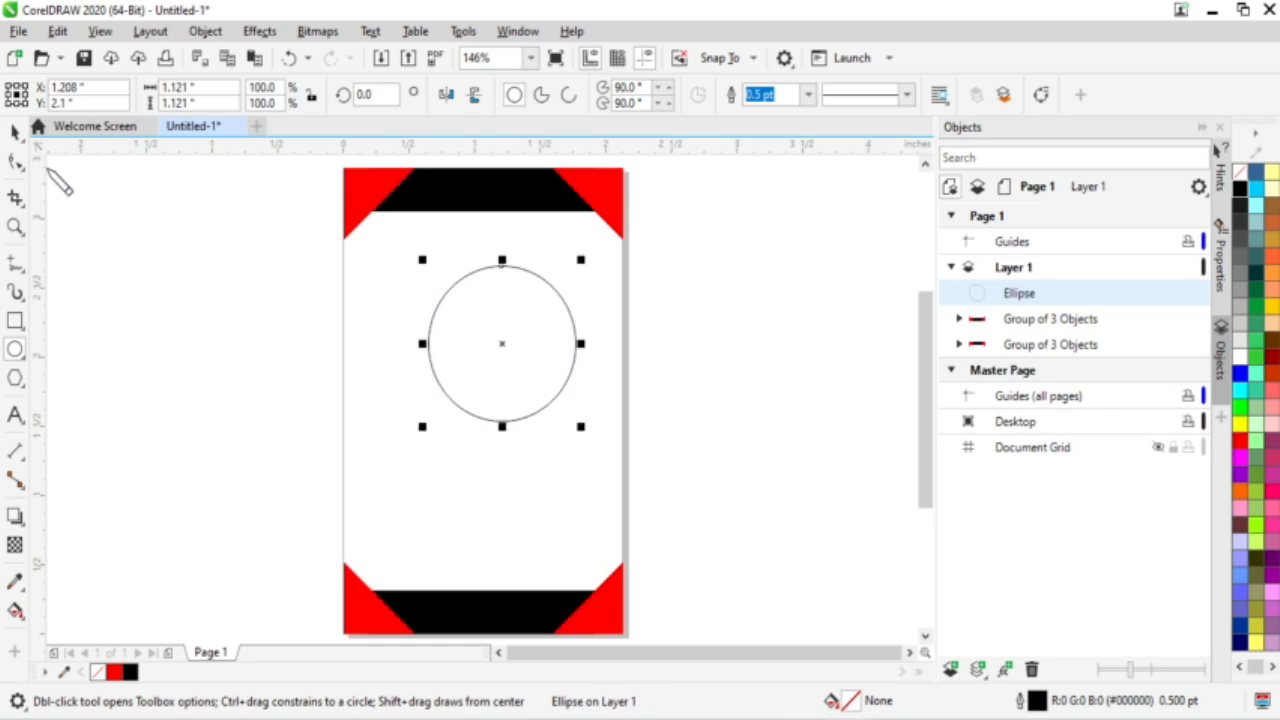
pyautogui.click(15, 132)
pyautogui.moveTo(498, 344)
pyautogui.mouseDown()
pyautogui.moveTo(477, 348)
pyautogui.moveTo(480, 327)
pyautogui.mouseUp()
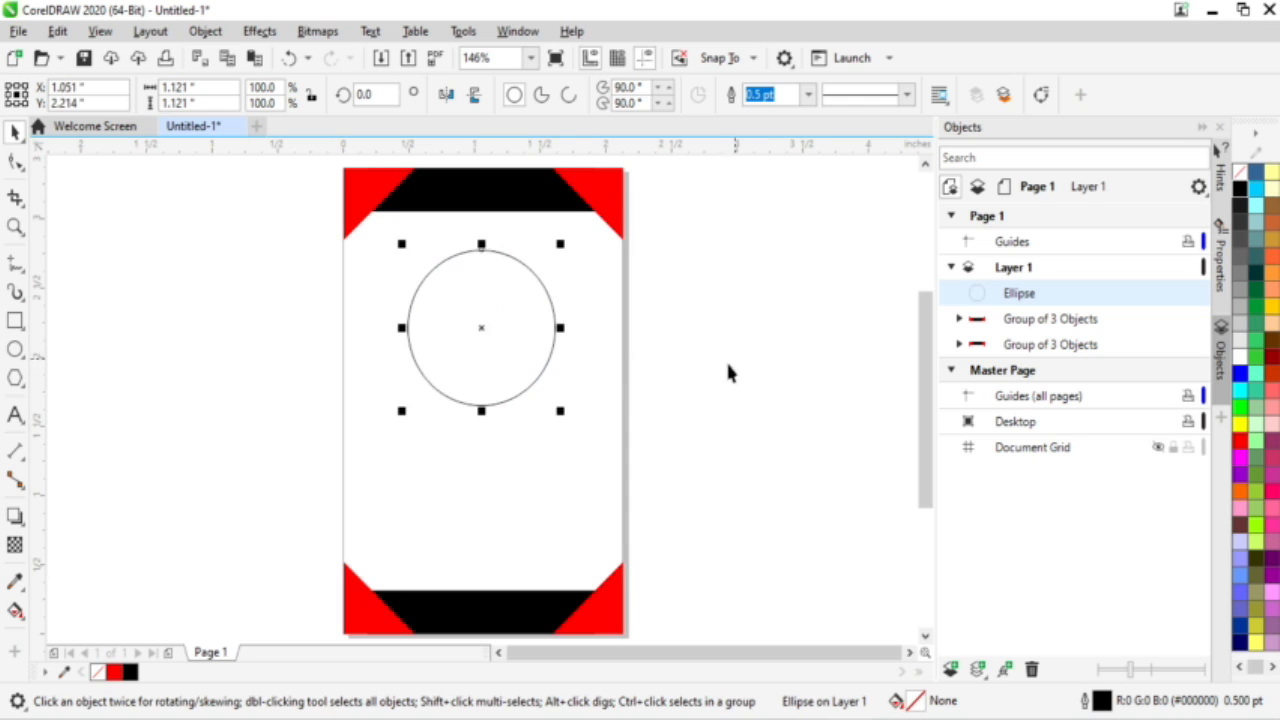
# Step: Set the circle's outline width to 3.0 pt
pyautogui.scroll(4, 526, 280)
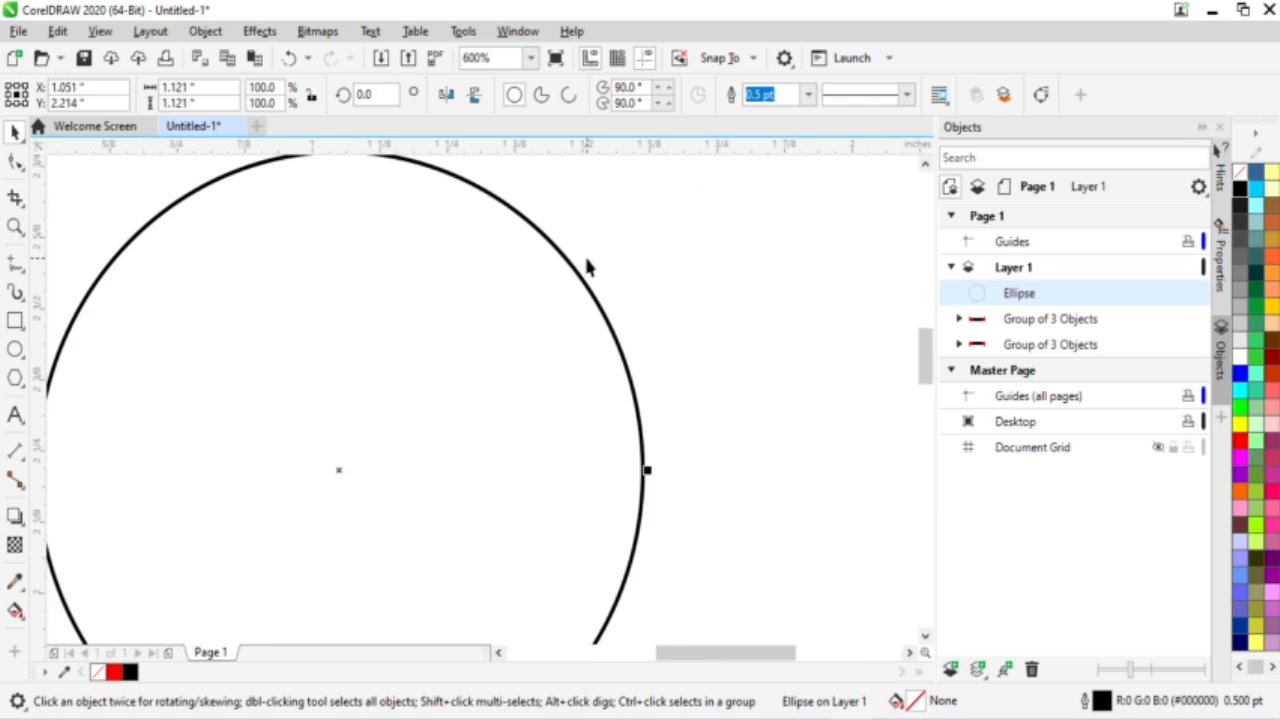
pyautogui.scroll(8, 588, 266)
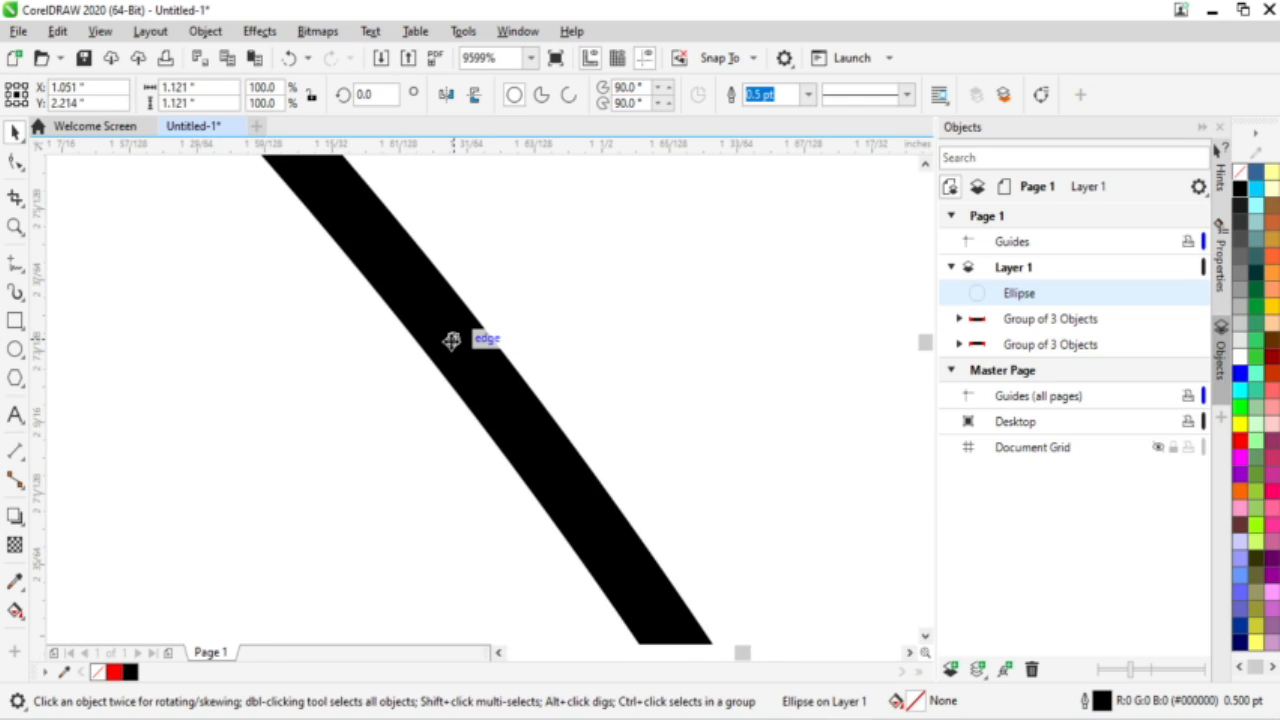
pyautogui.scroll(-10, 451, 340)
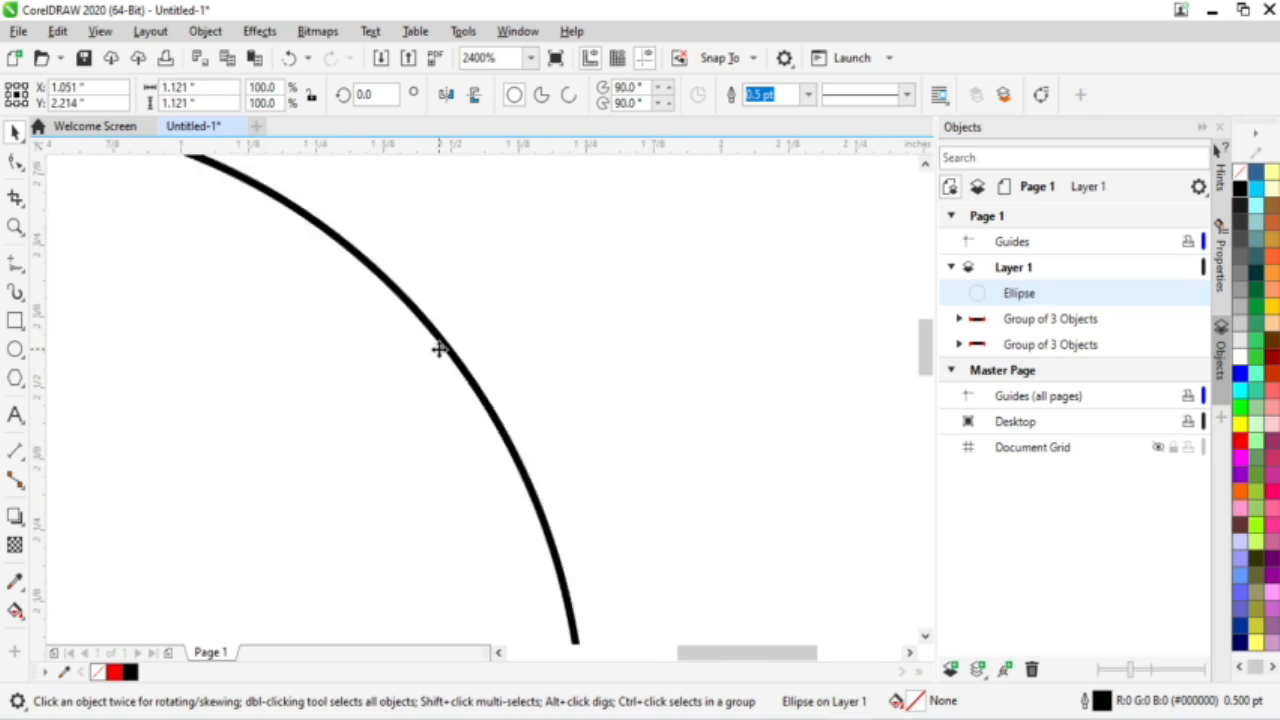
pyautogui.click(810, 95)
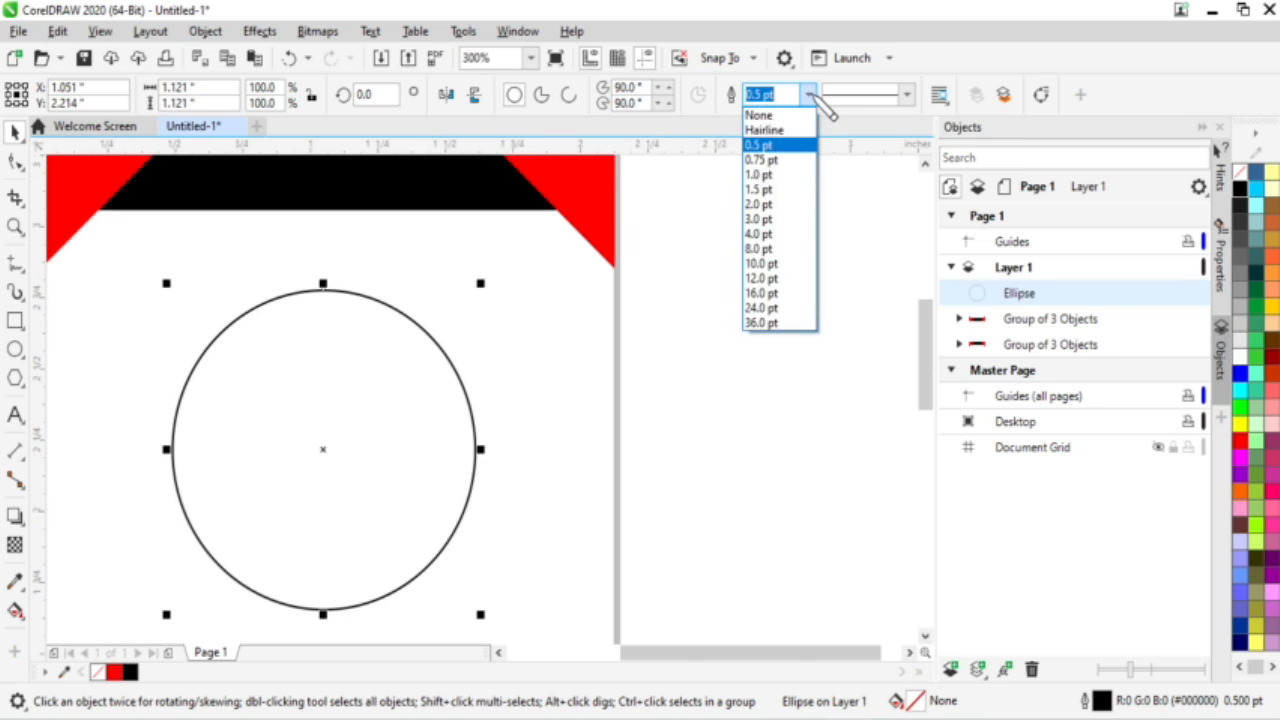
pyautogui.click(780, 205)
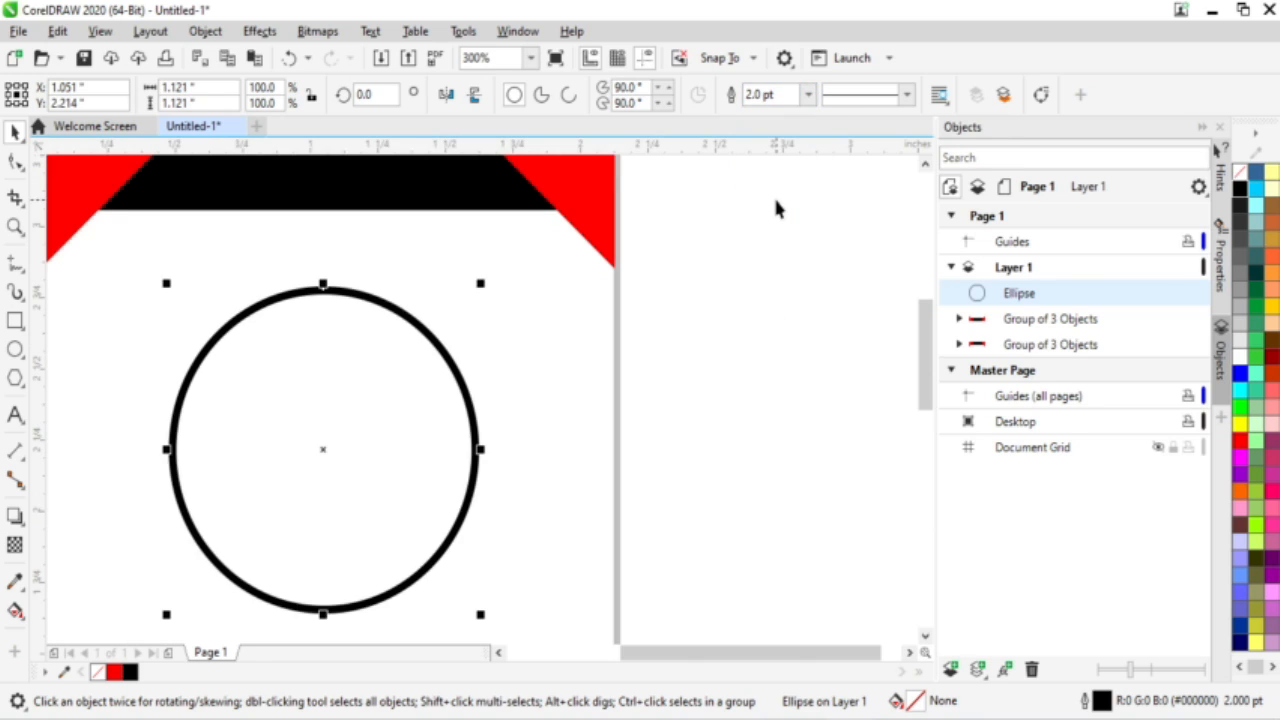
pyautogui.click(807, 94)
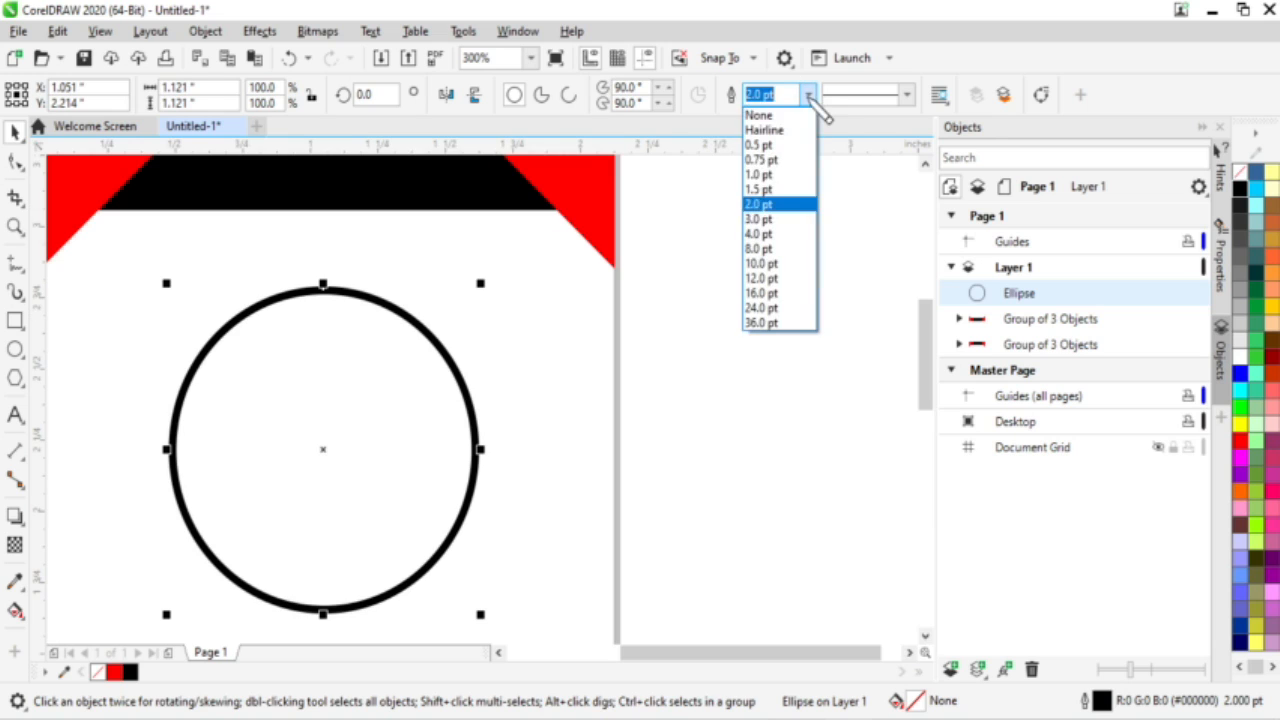
pyautogui.click(763, 219)
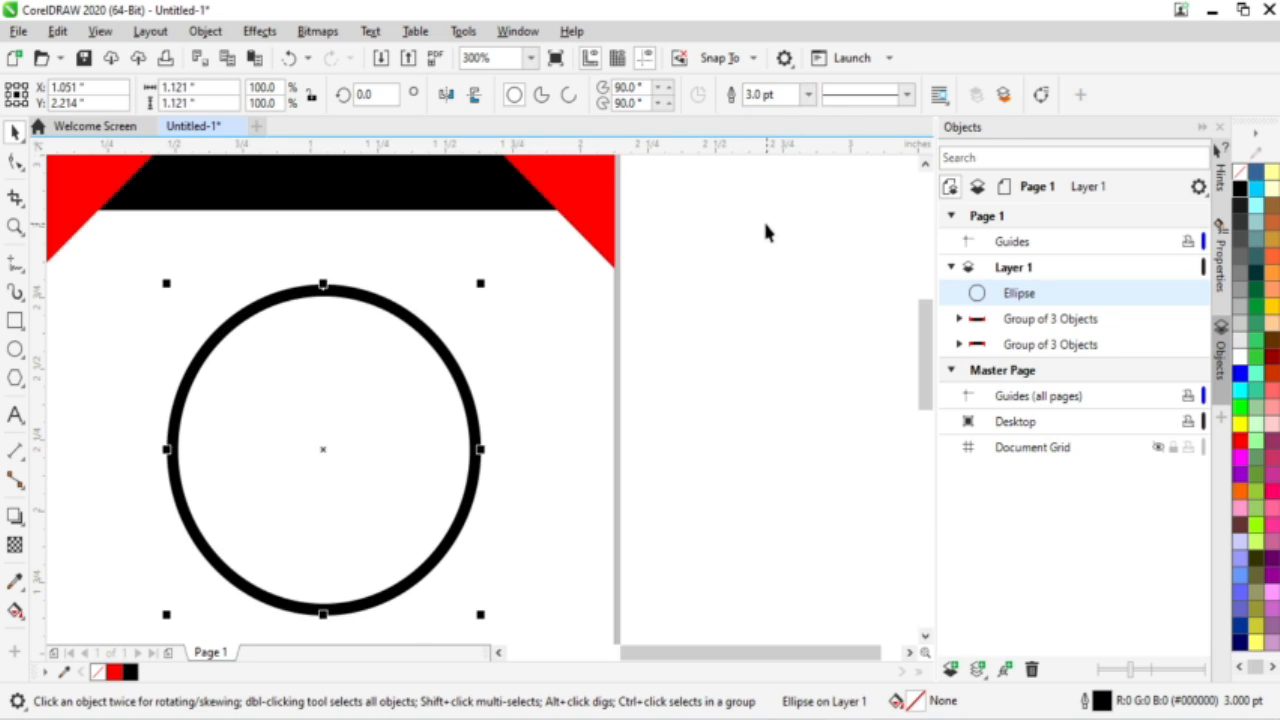
pyautogui.click(689, 381)
pyautogui.scroll(-2, 631, 414)
pyautogui.scroll(1, 589, 471)
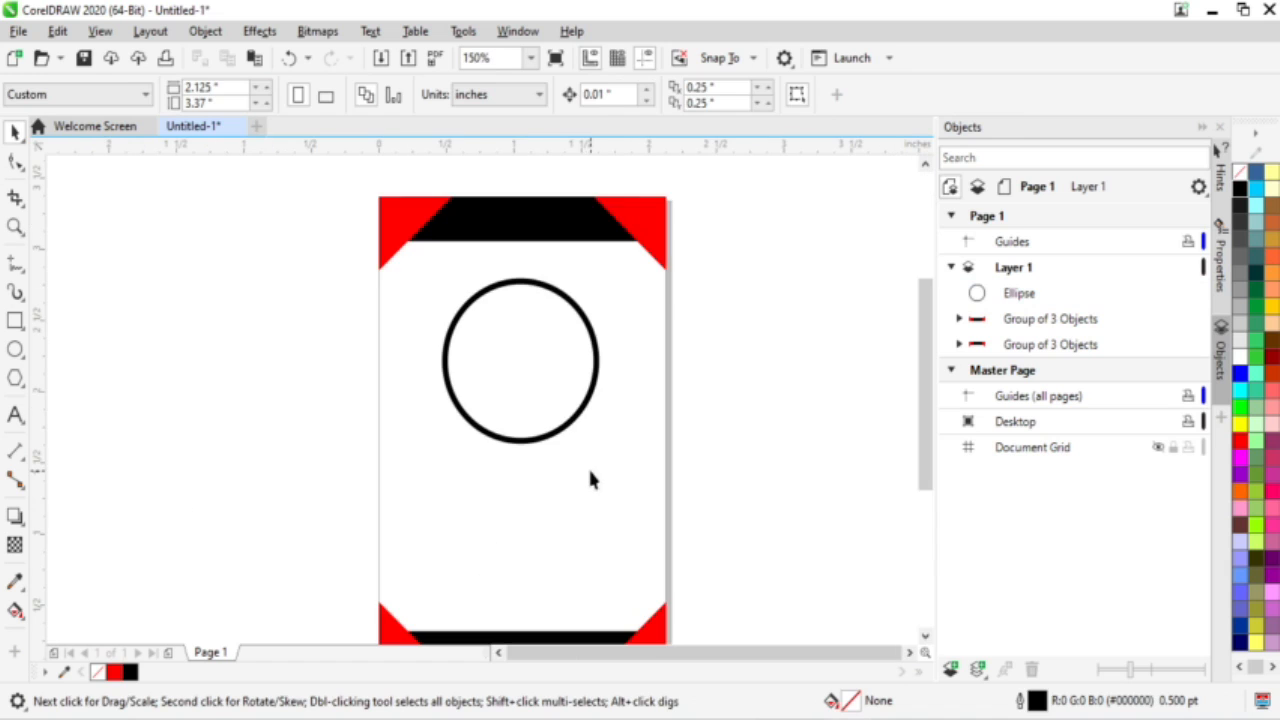
pyautogui.scroll(-1, 588, 466)
pyautogui.scroll(2, 595, 537)
pyautogui.scroll(-1, 595, 540)
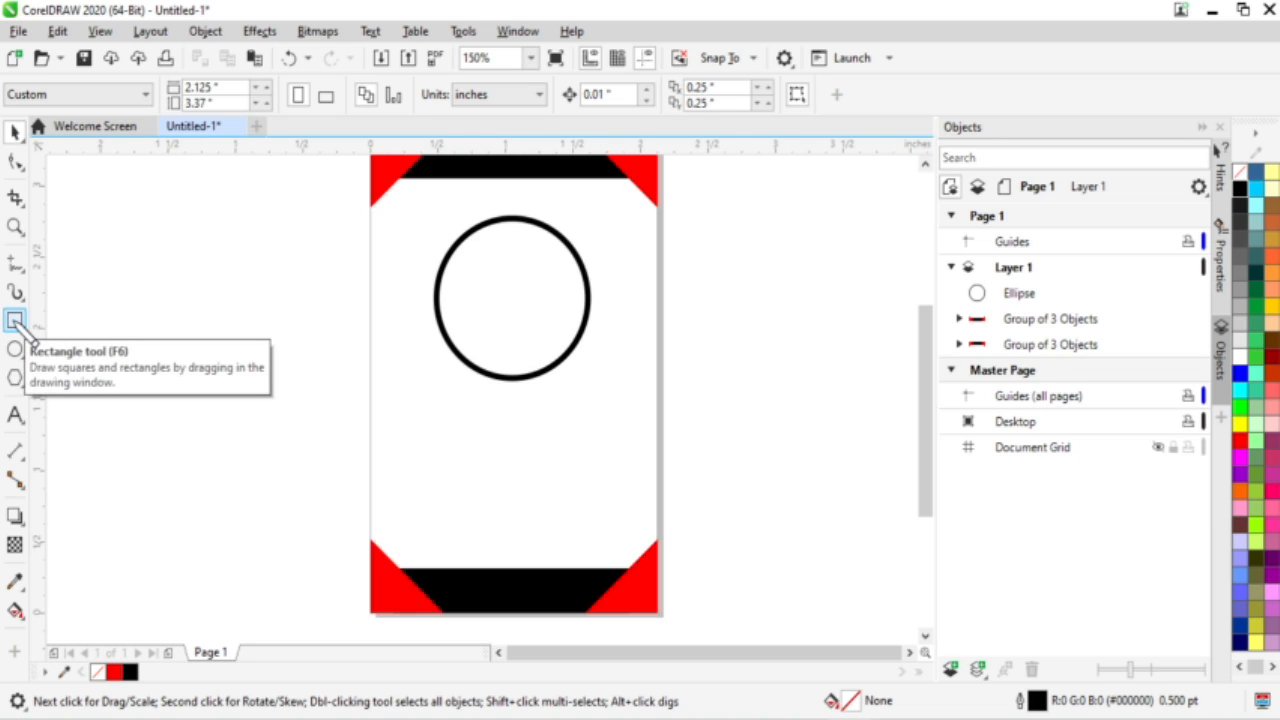
# Step: Draw a rectangle in the card's lower half, widen it, and round its corners
pyautogui.click(17, 327)
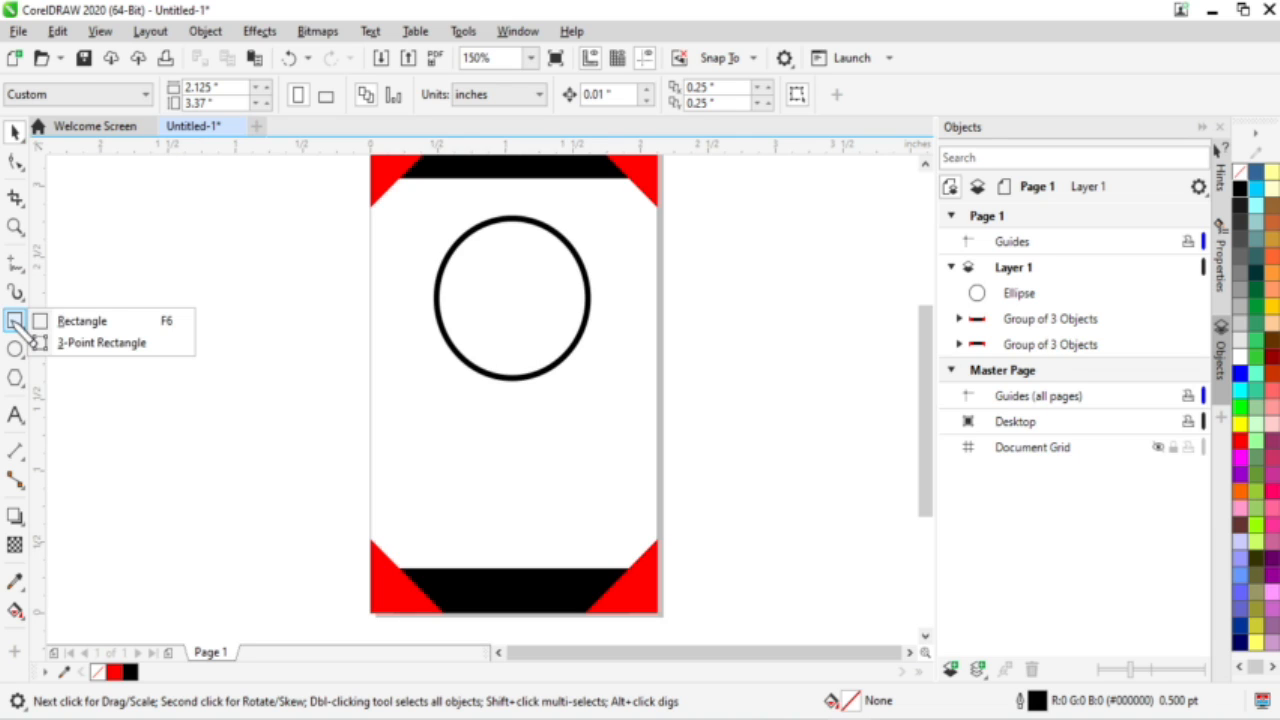
pyautogui.click(17, 326)
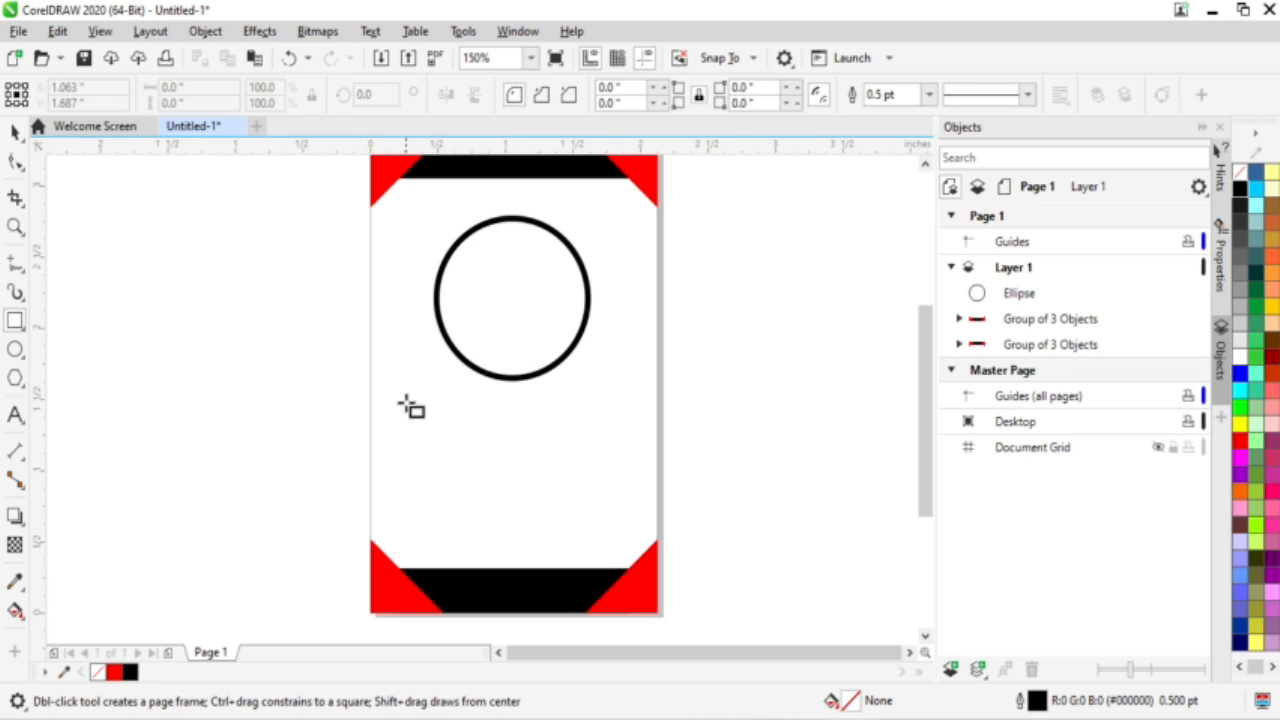
pyautogui.moveTo(400, 403); pyautogui.dragTo(643, 544)
pyautogui.moveTo(398, 480); pyautogui.dragTo(383, 473)
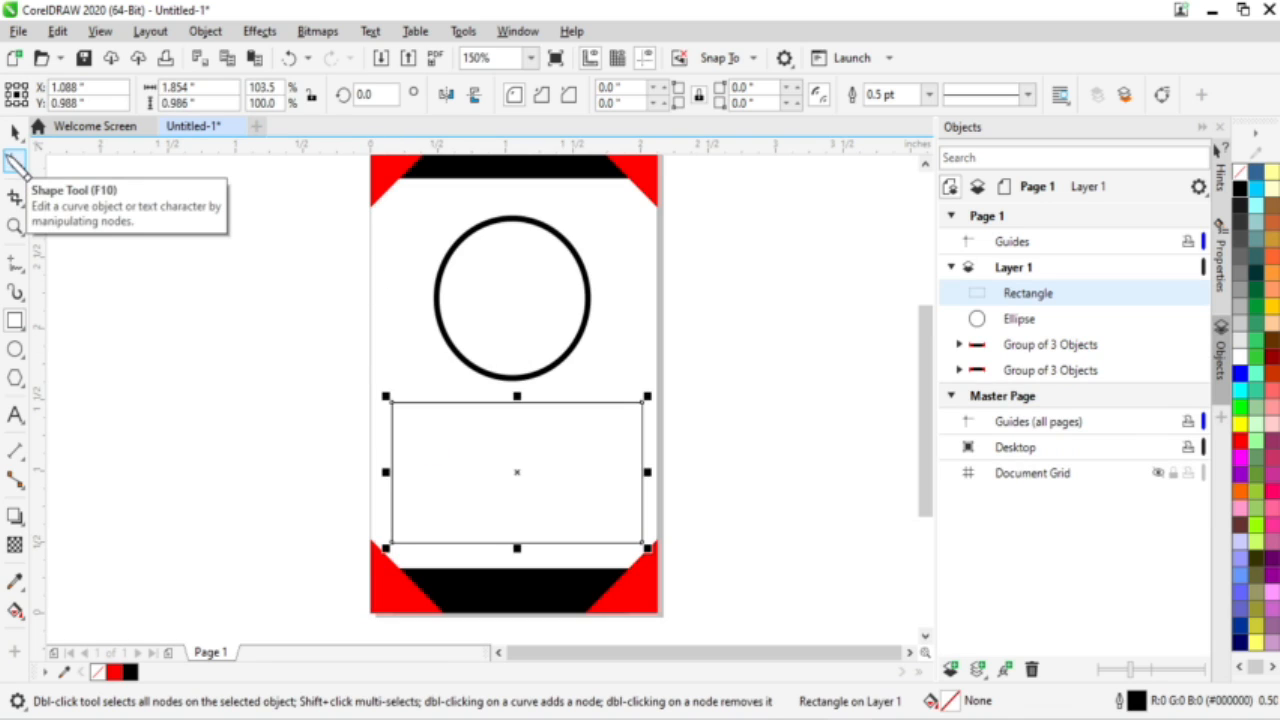
pyautogui.click(16, 163)
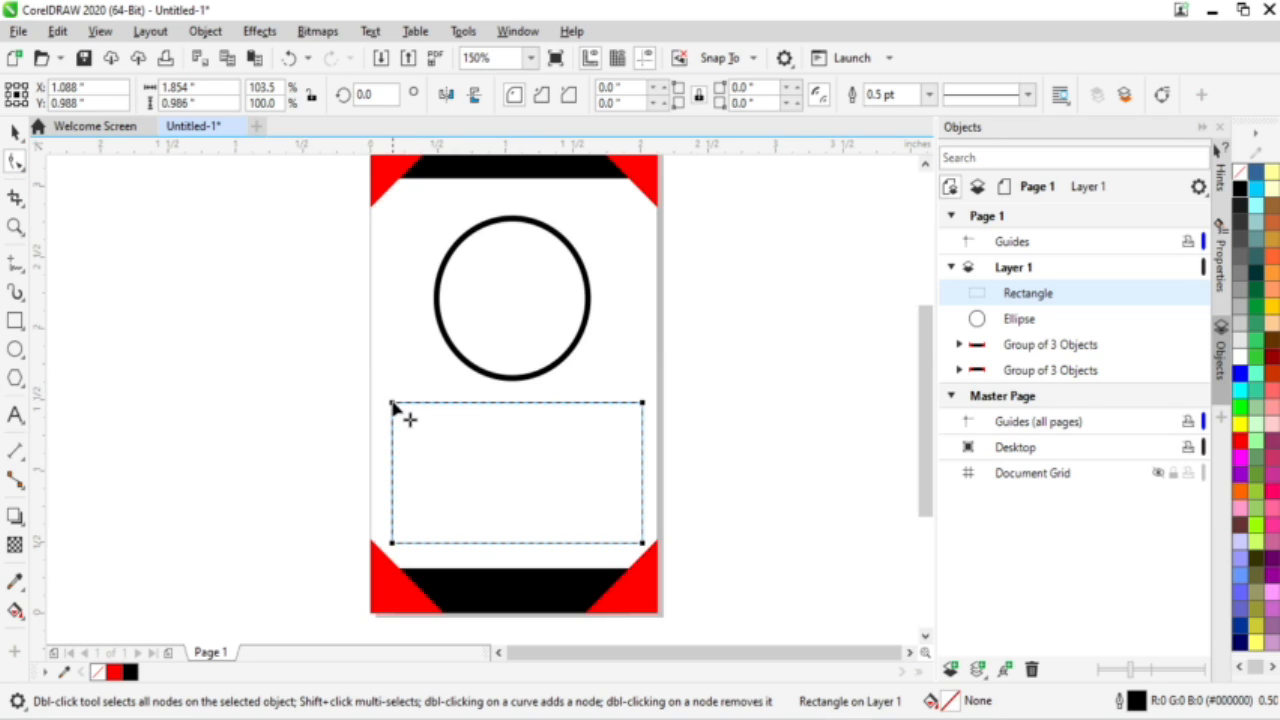
pyautogui.moveTo(392, 408); pyautogui.dragTo(397, 443)
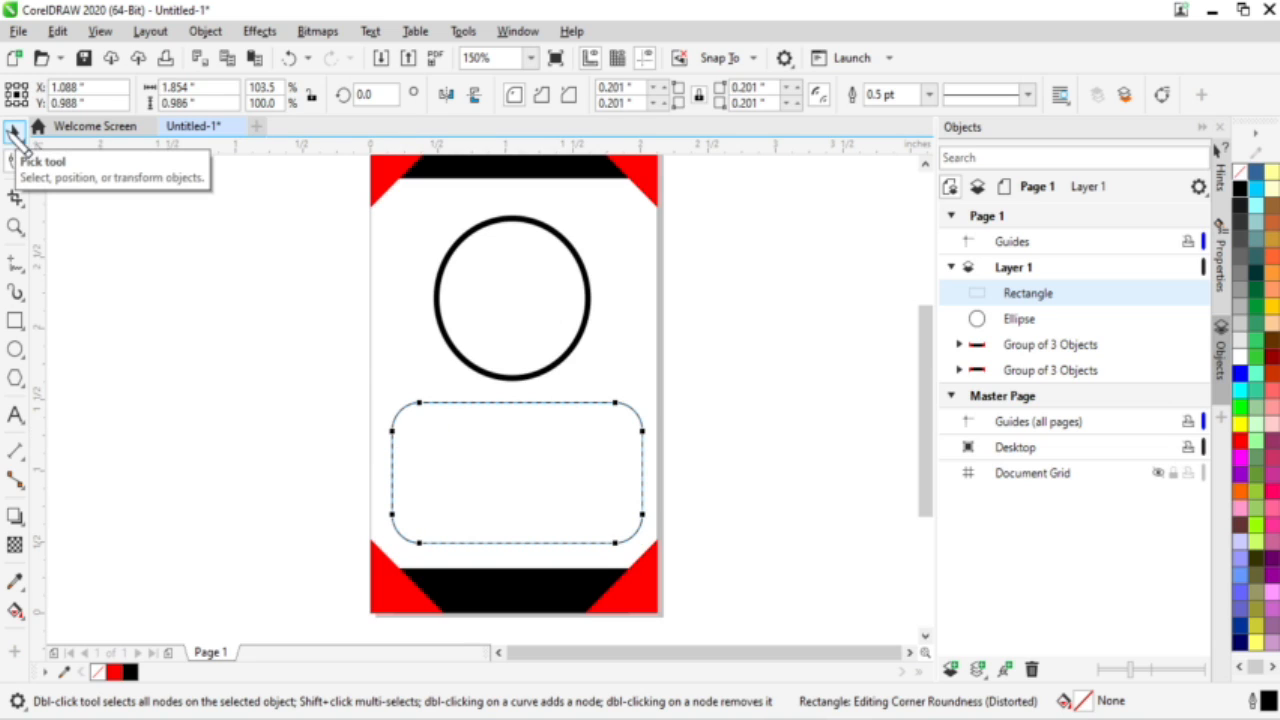
pyautogui.click(14, 133)
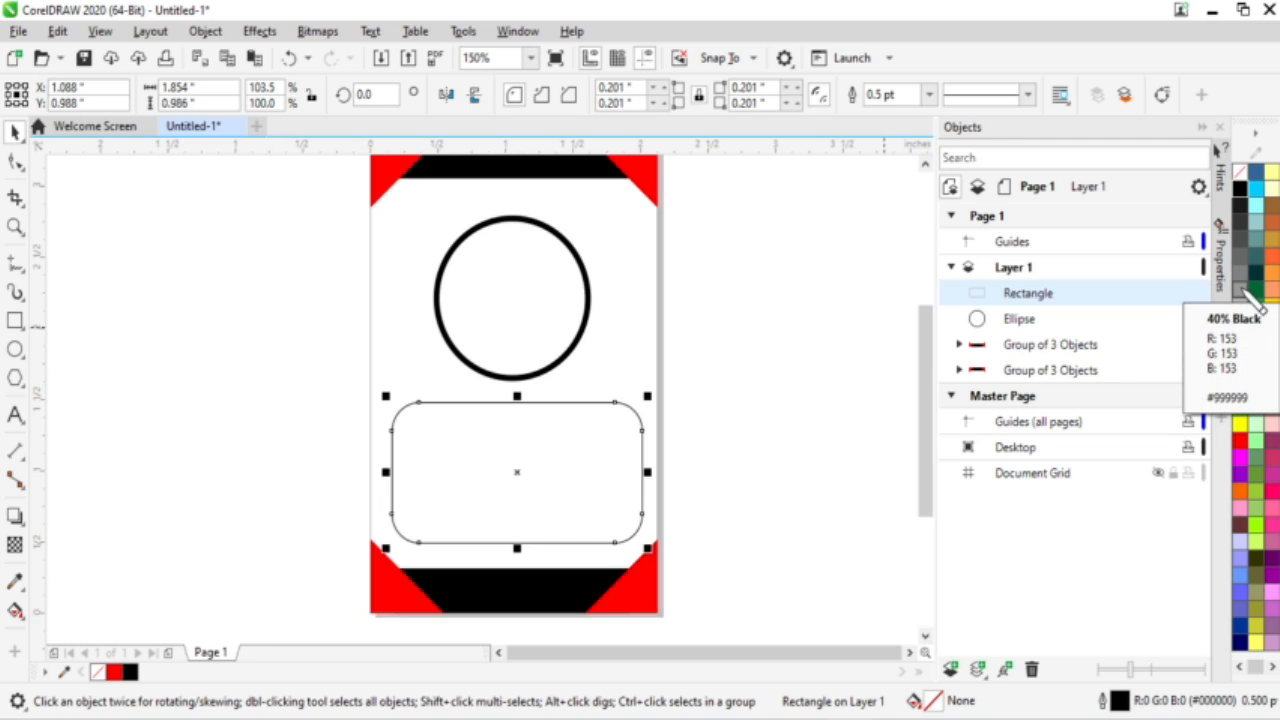
# Step: Fill the rounded rectangle with 40% Black and give it a 1.5 pt outline
pyautogui.click(1247, 293)
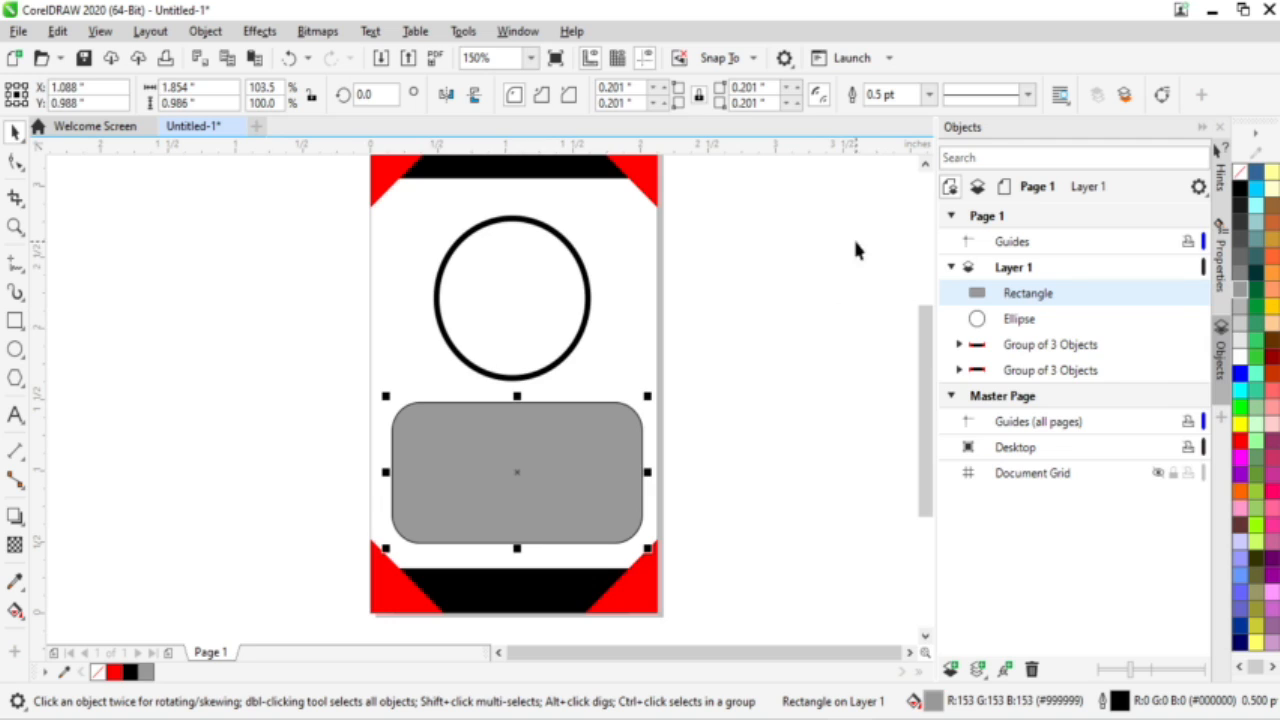
pyautogui.click(929, 95)
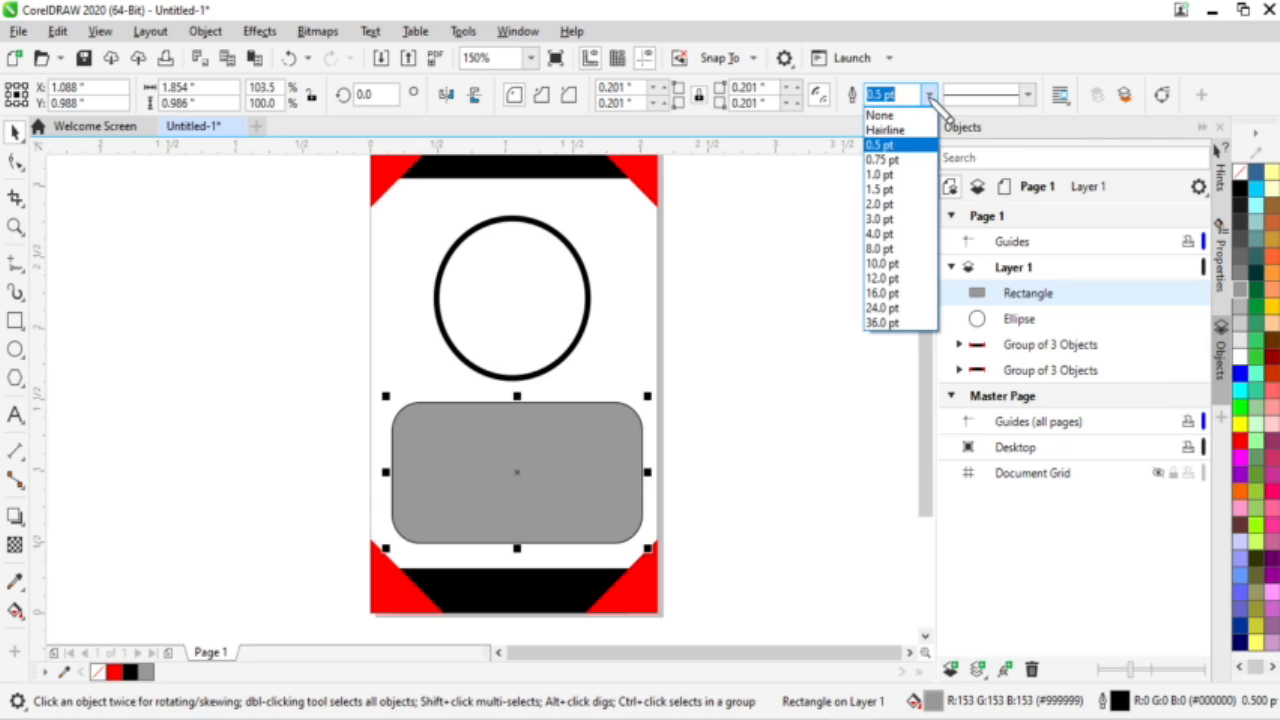
pyautogui.click(900, 197)
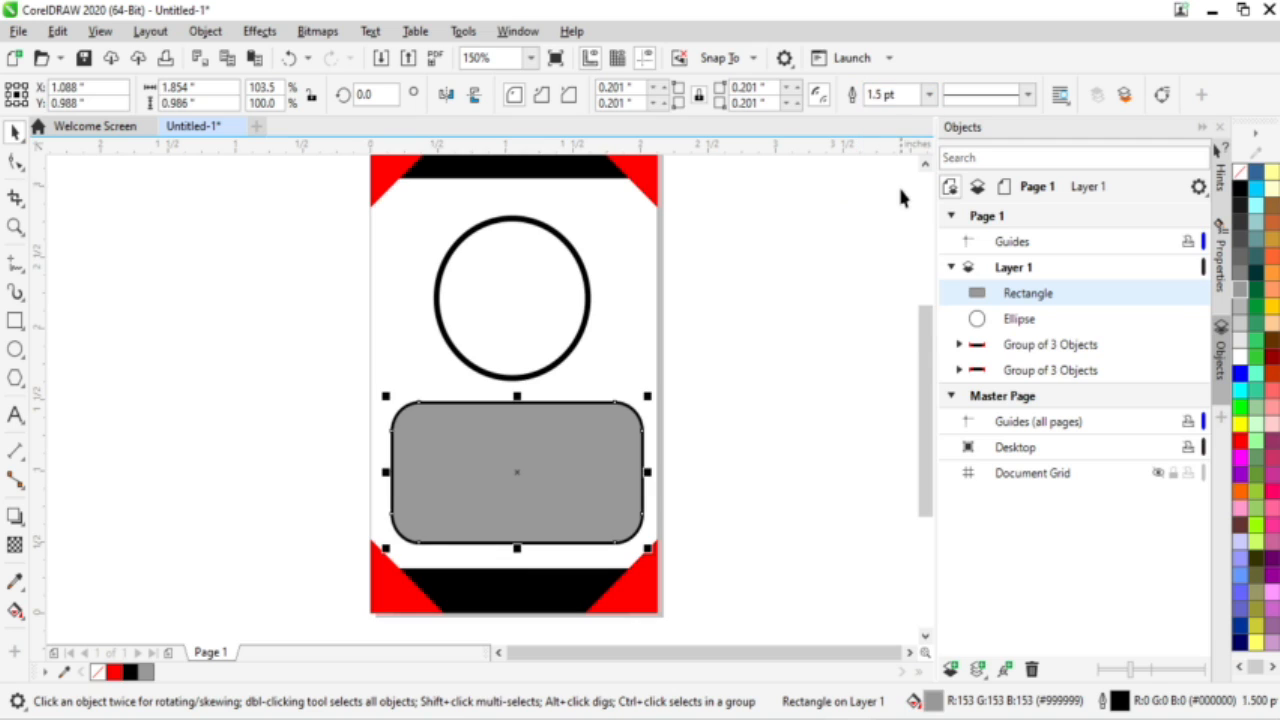
pyautogui.click(850, 345)
# Step: Add a text line beside the page with the person's full name in capitals
pyautogui.scroll(-2, 517, 445)
pyautogui.scroll(2, 513, 453)
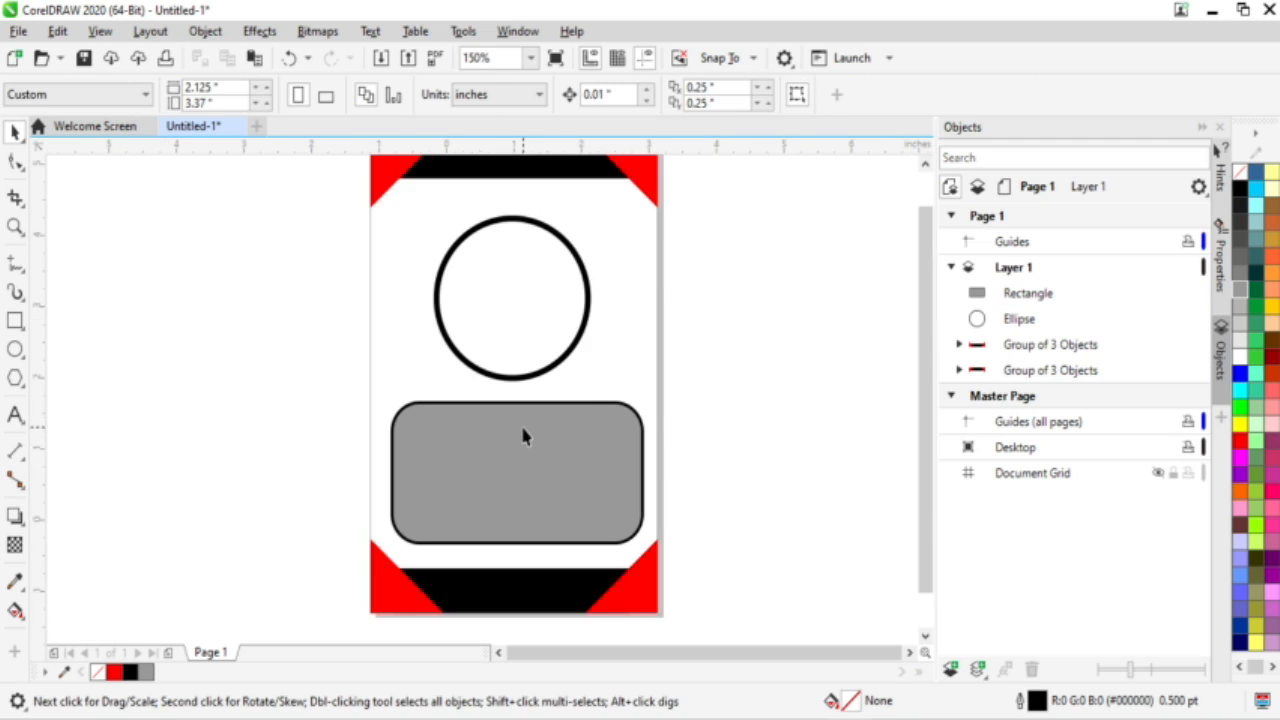
pyautogui.scroll(-2, 520, 440)
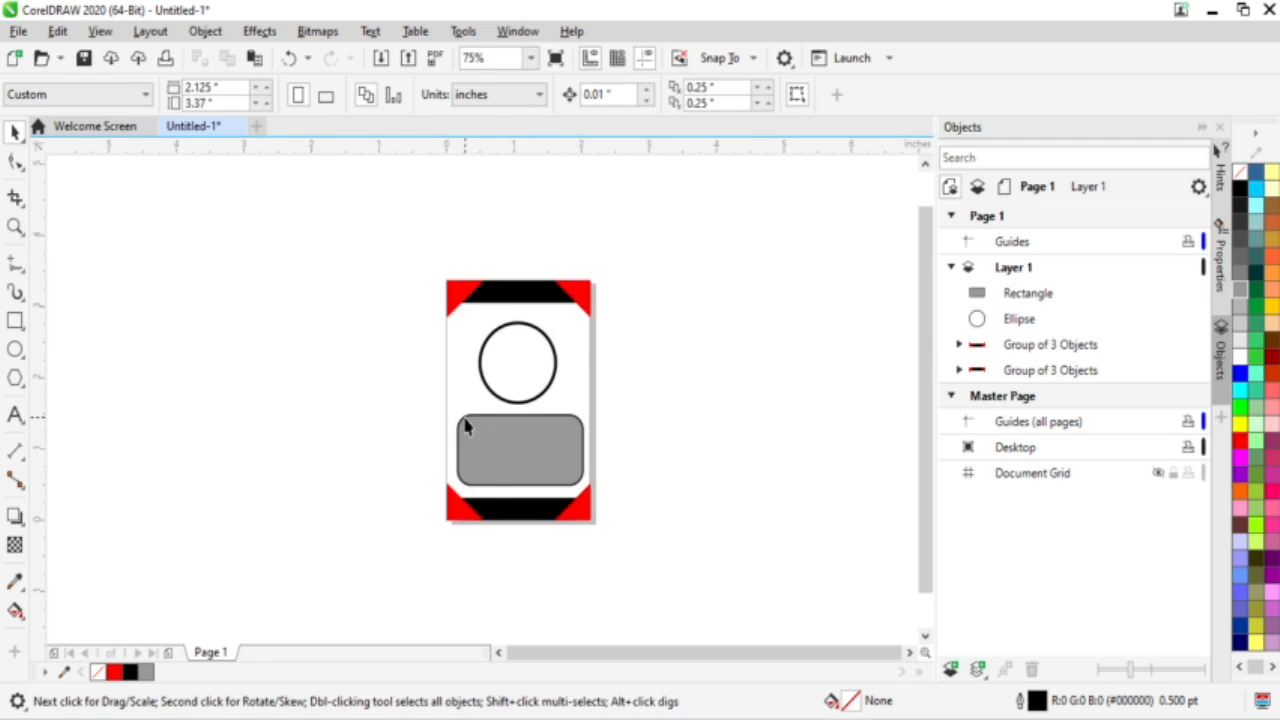
pyautogui.scroll(2, 491, 491)
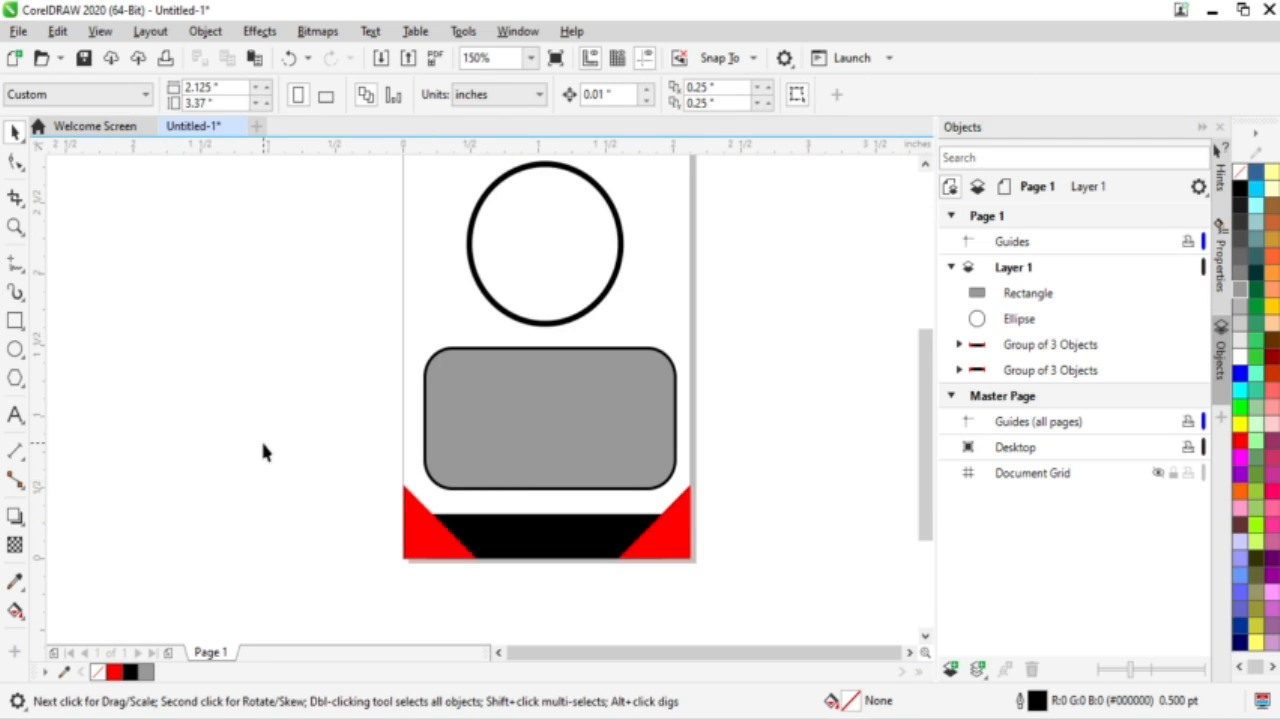
pyautogui.click(13, 412)
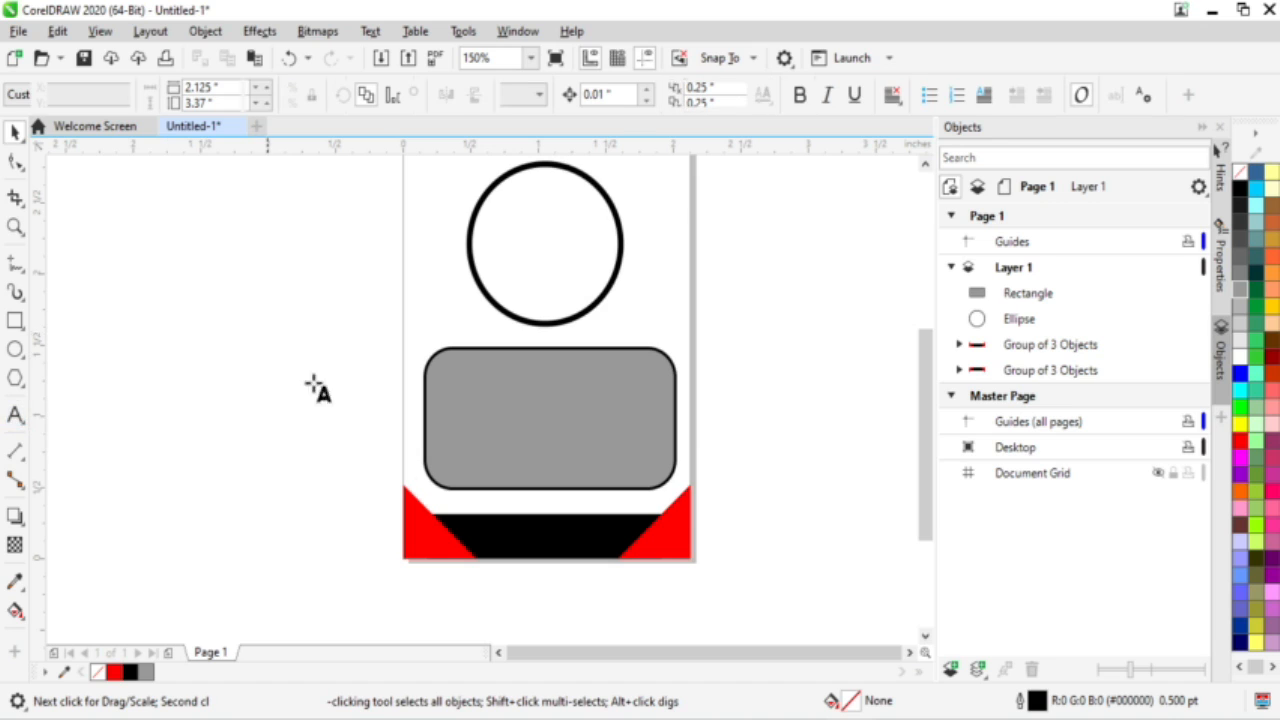
pyautogui.click(267, 320)
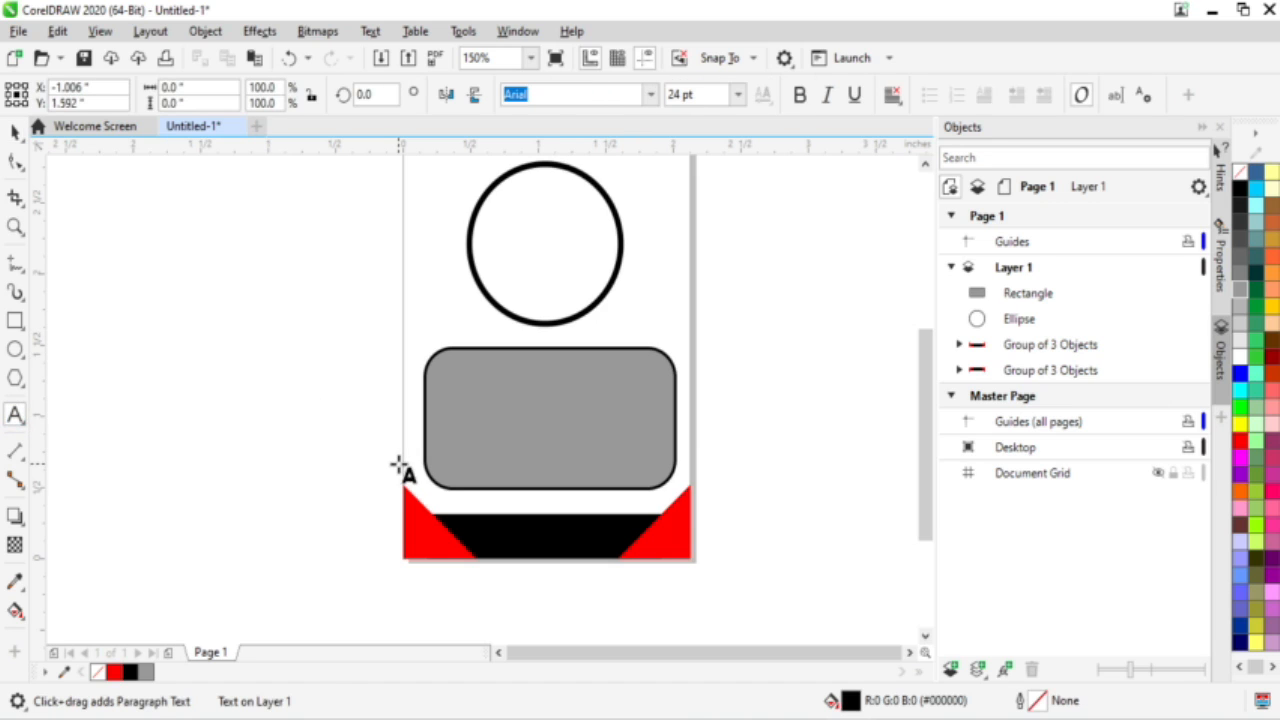
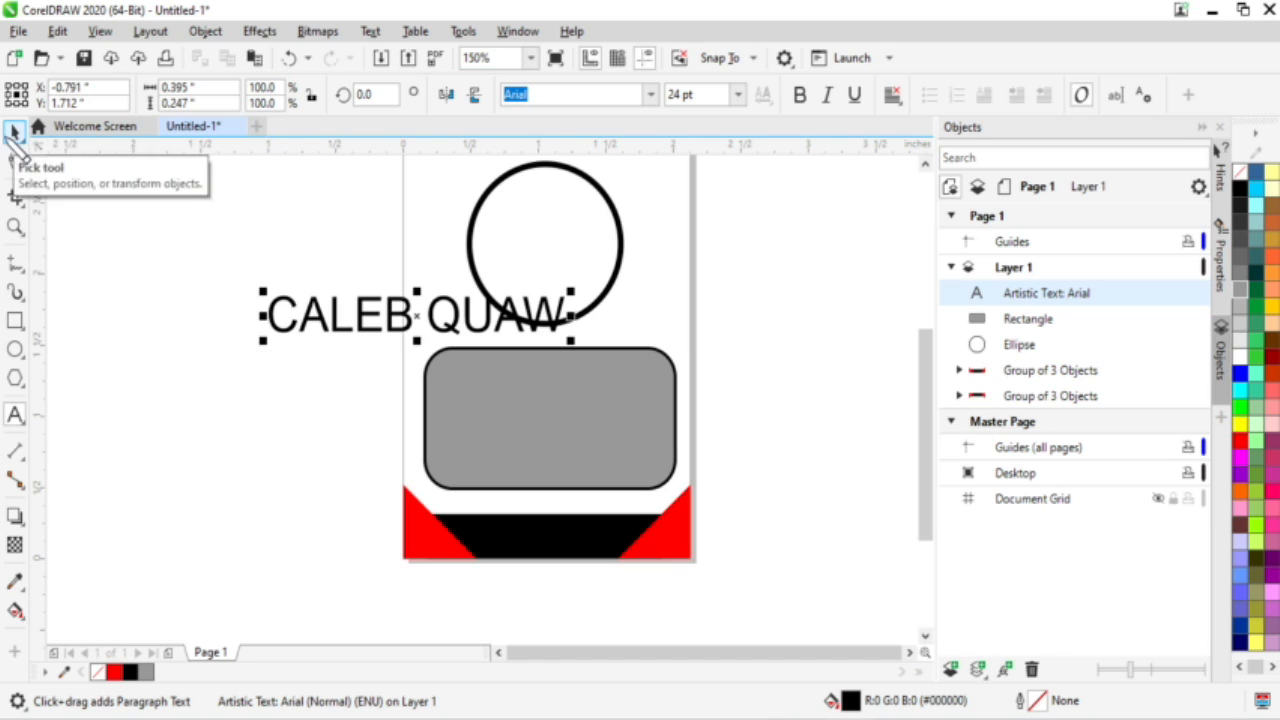
# Step: Move the grey rectangle off the page to the left and the name below the circle
pyautogui.click(15, 132)
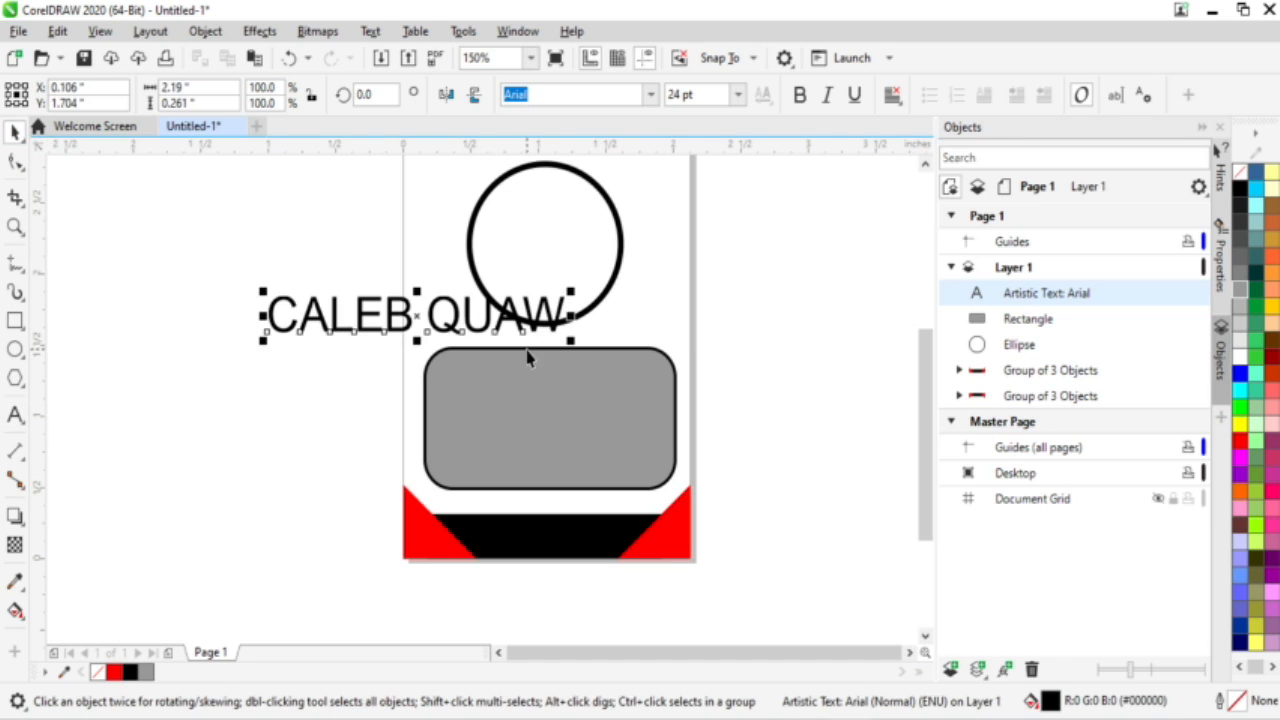
pyautogui.moveTo(492, 470); pyautogui.dragTo(182, 545)
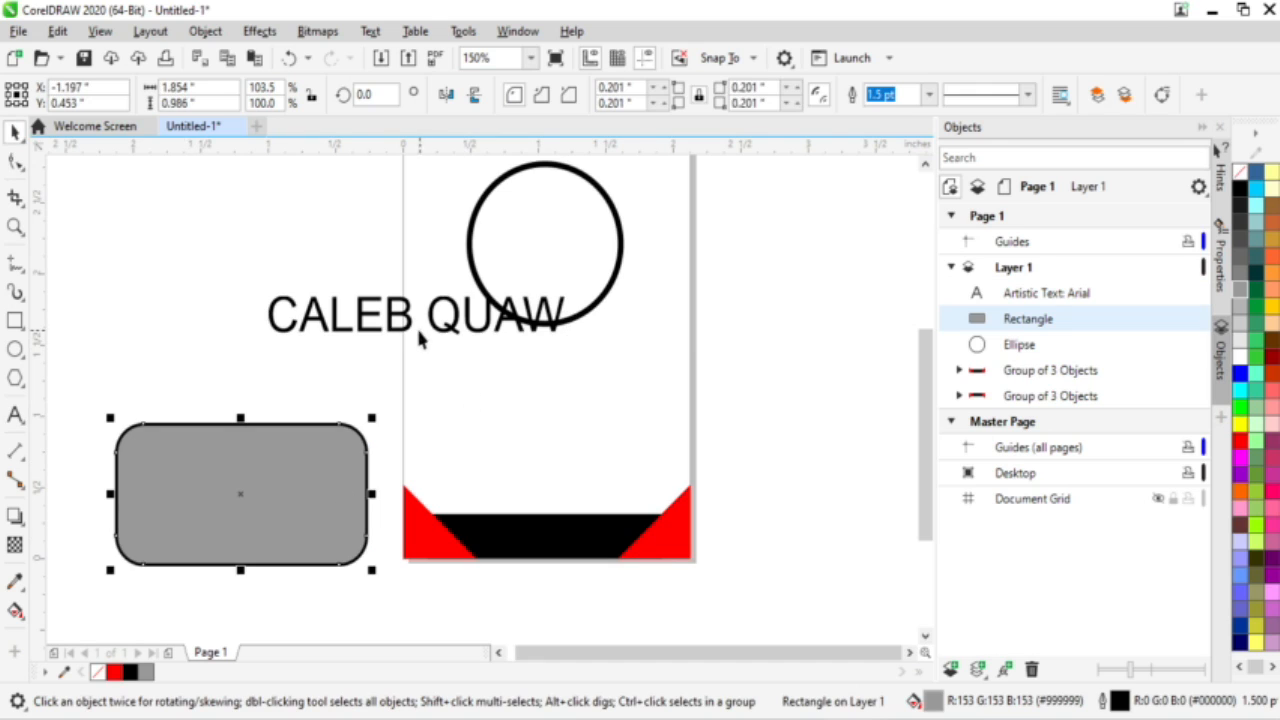
pyautogui.moveTo(390, 332); pyautogui.dragTo(537, 358)
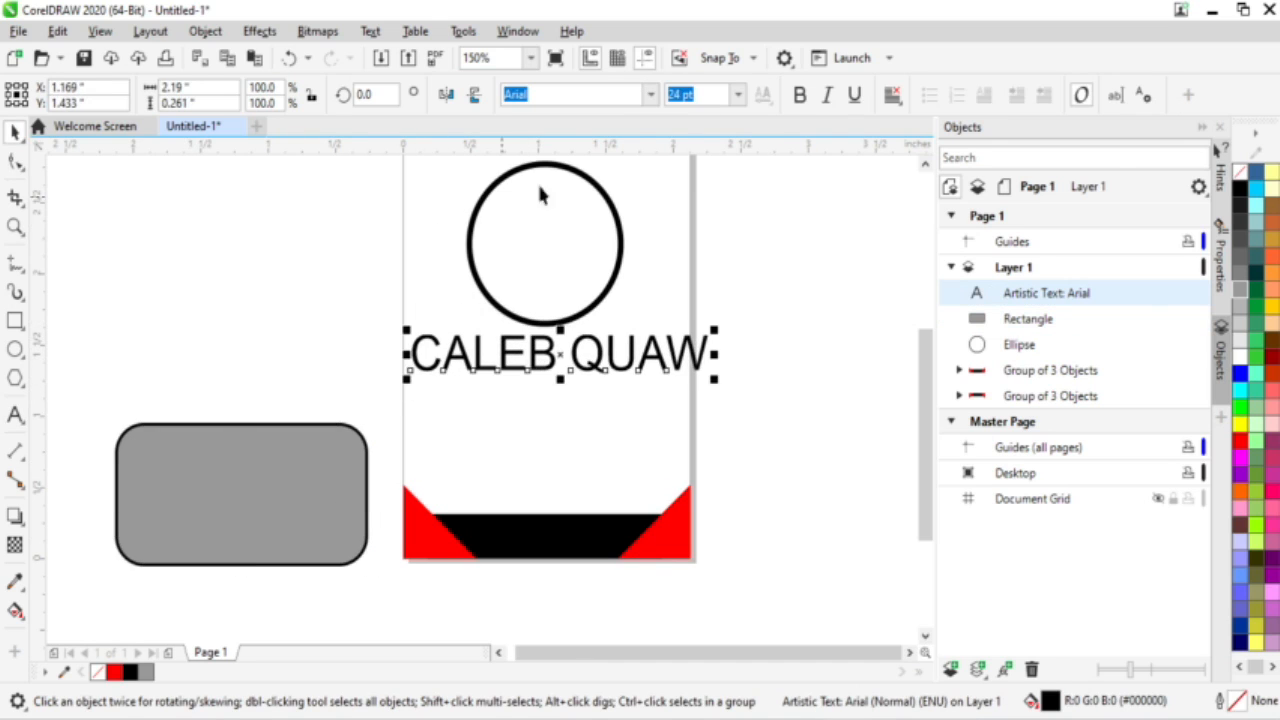
# Step: Set the name to bold Bookman Old Style at about 14.5 pt, centred just below the circle
pyautogui.write('BoK')
pyautogui.press('BackSpace')
pyautogui.write('okman Old Style')
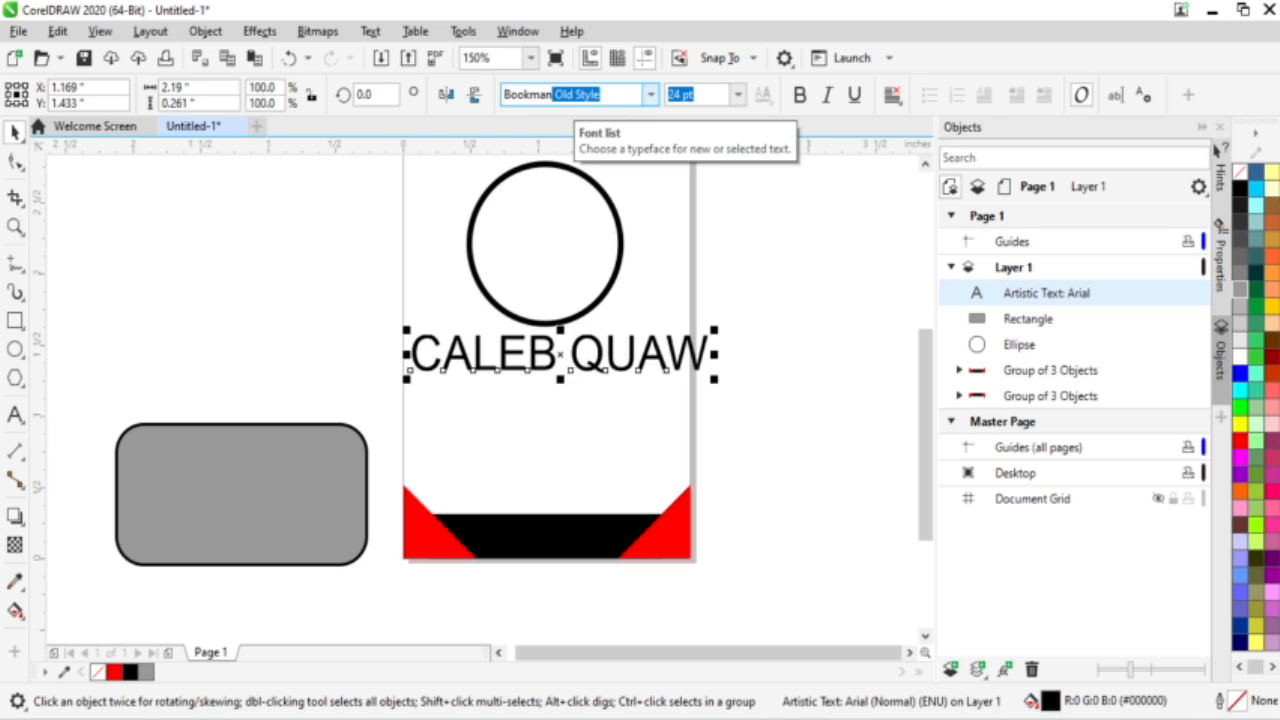
pyautogui.press('Return')
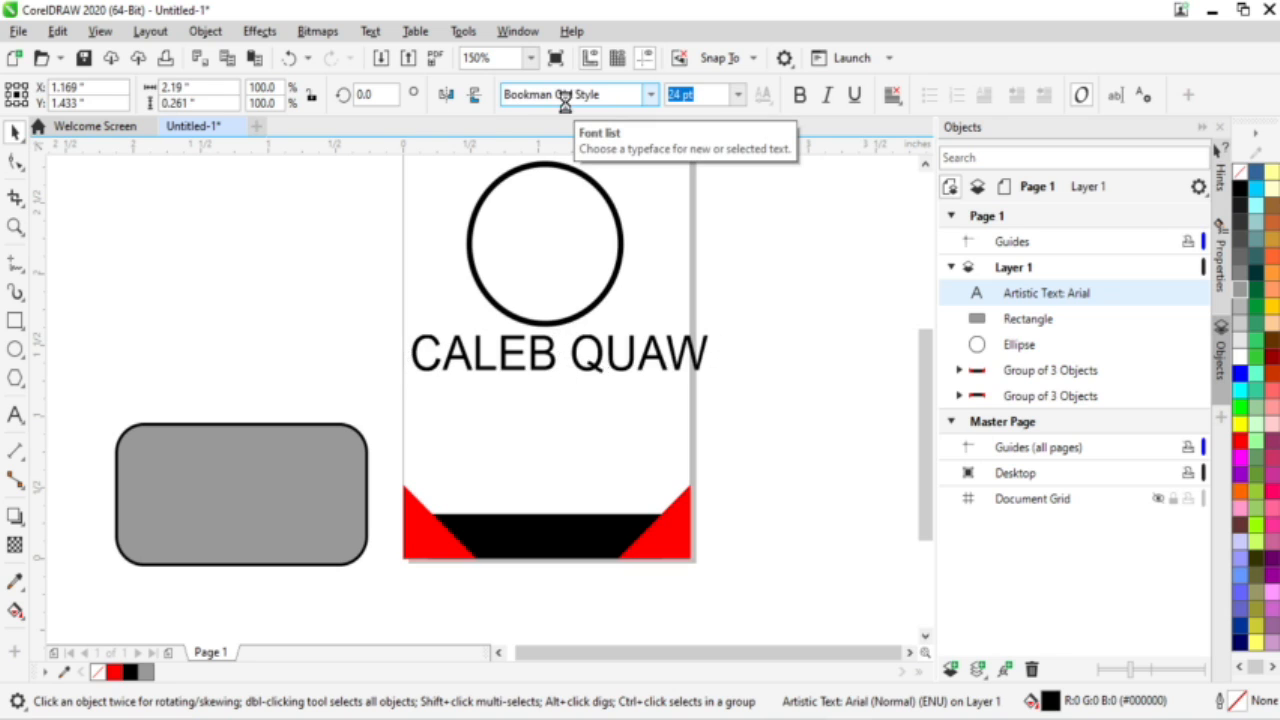
pyautogui.moveTo(737, 385); pyautogui.dragTo(597, 350)
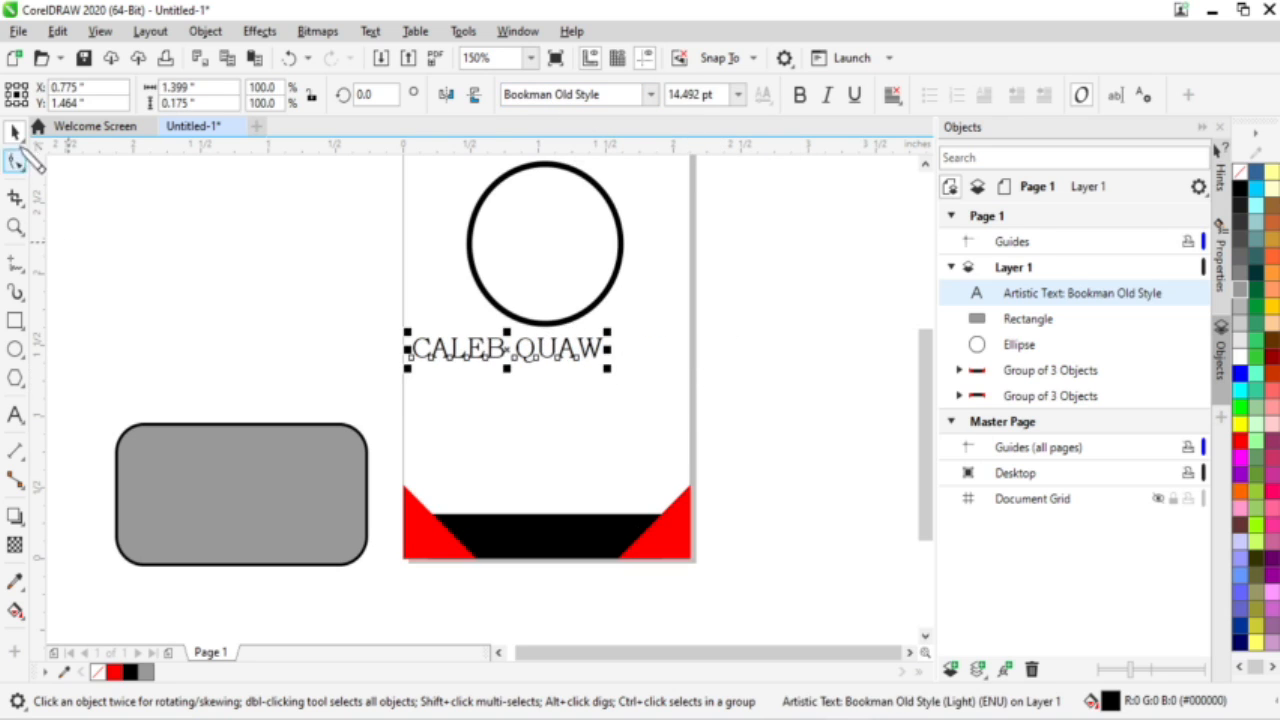
pyautogui.moveTo(507, 349); pyautogui.dragTo(547, 350)
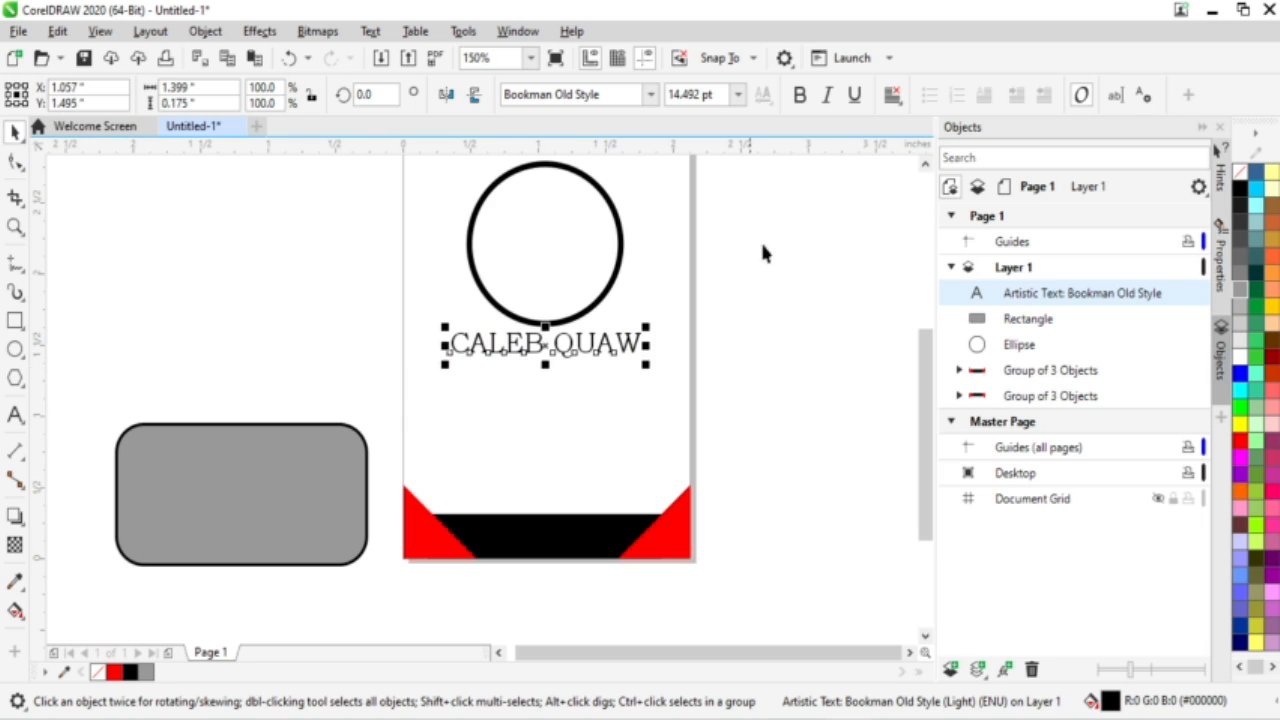
pyautogui.click(801, 97)
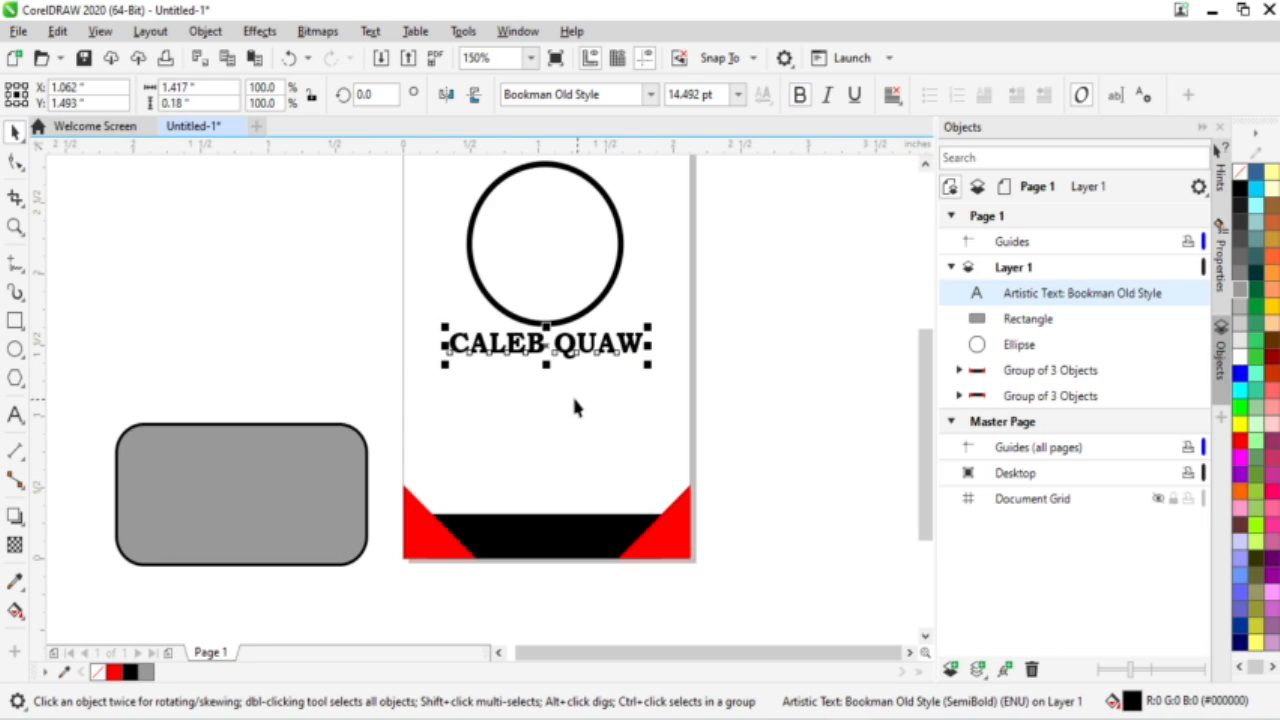
pyautogui.click(787, 368)
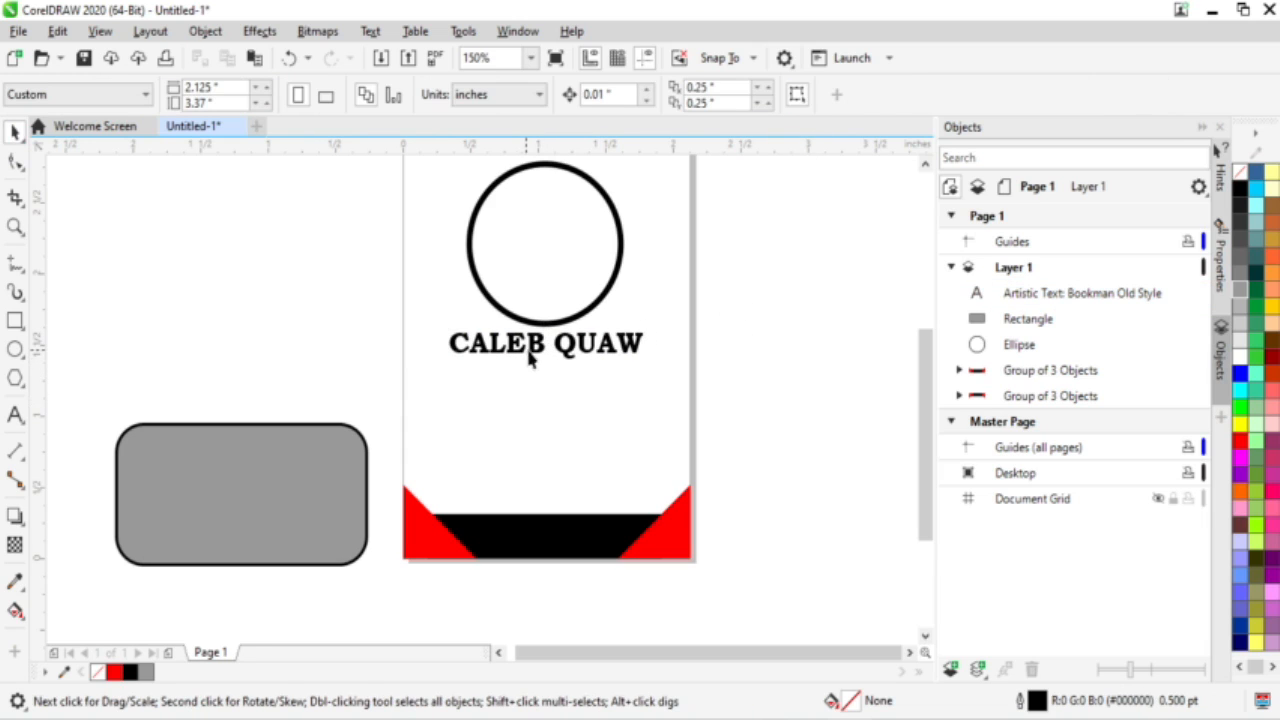
pyautogui.moveTo(528, 358); pyautogui.dragTo(537, 392)
# Step: Duplicate the name beneath itself, retype the copy as GRAPHIC DESIGNER, and shrink it to 6.442 pt
pyautogui.rightClick(537, 392)
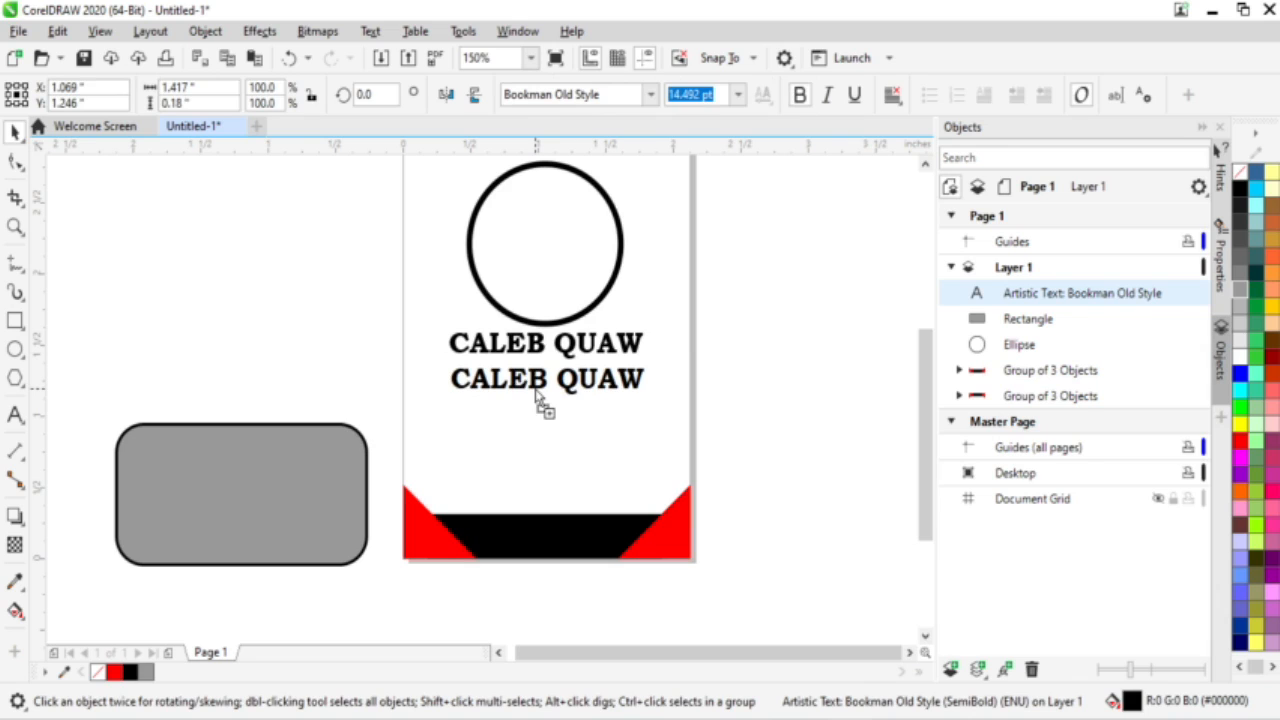
pyautogui.moveTo(537, 392); pyautogui.dragTo(536, 391)
pyautogui.doubleClick(527, 379)
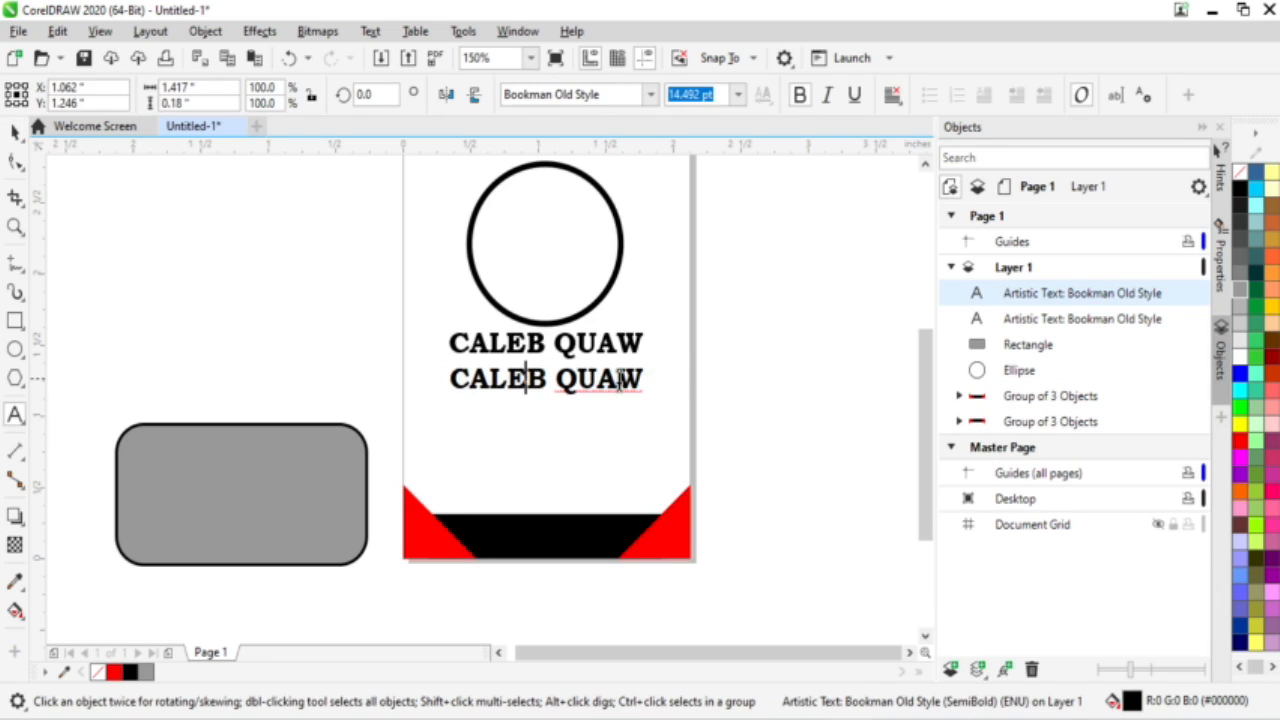
pyautogui.hotkey('ctrl', 'a')
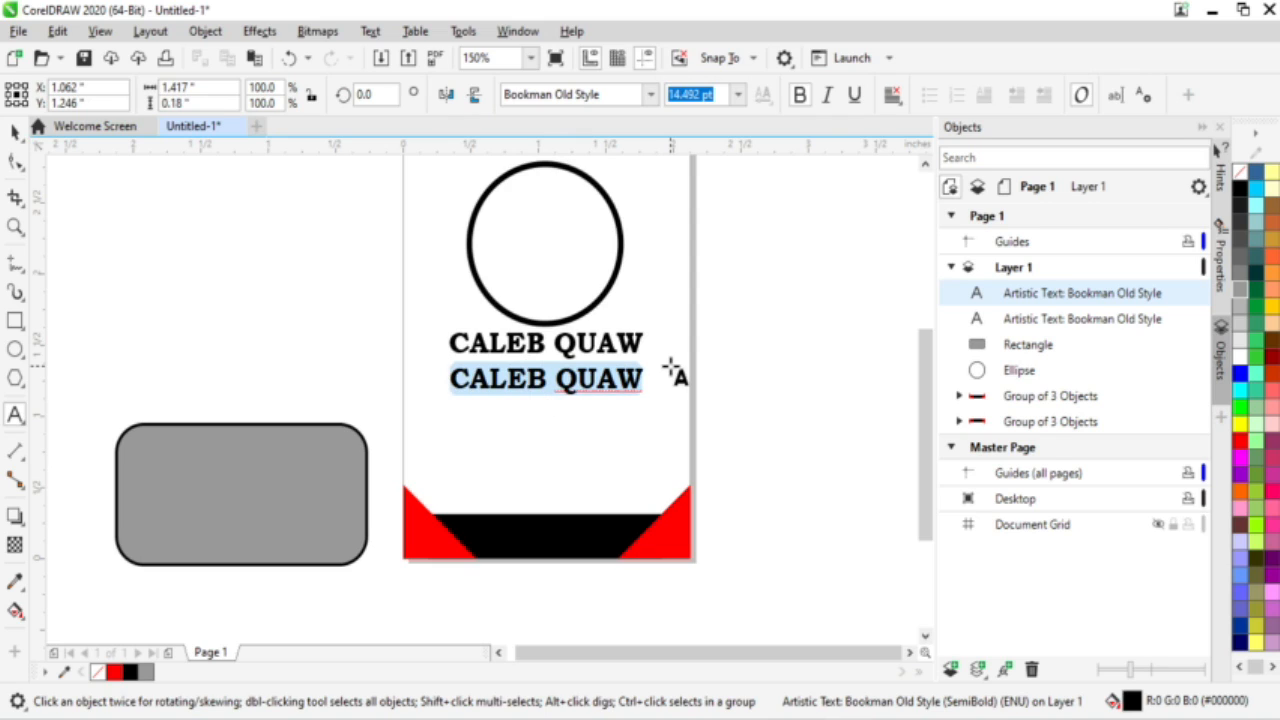
pyautogui.write('G')
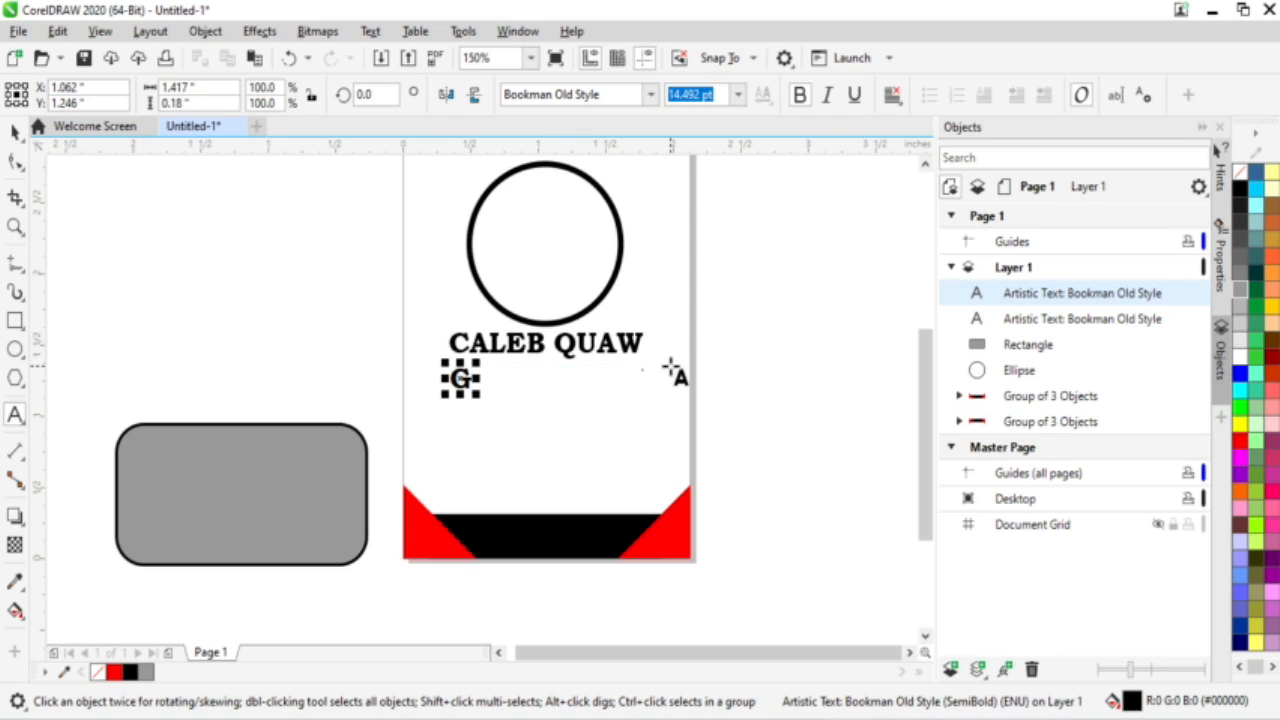
pyautogui.write('RAPHIC DESIGNER')
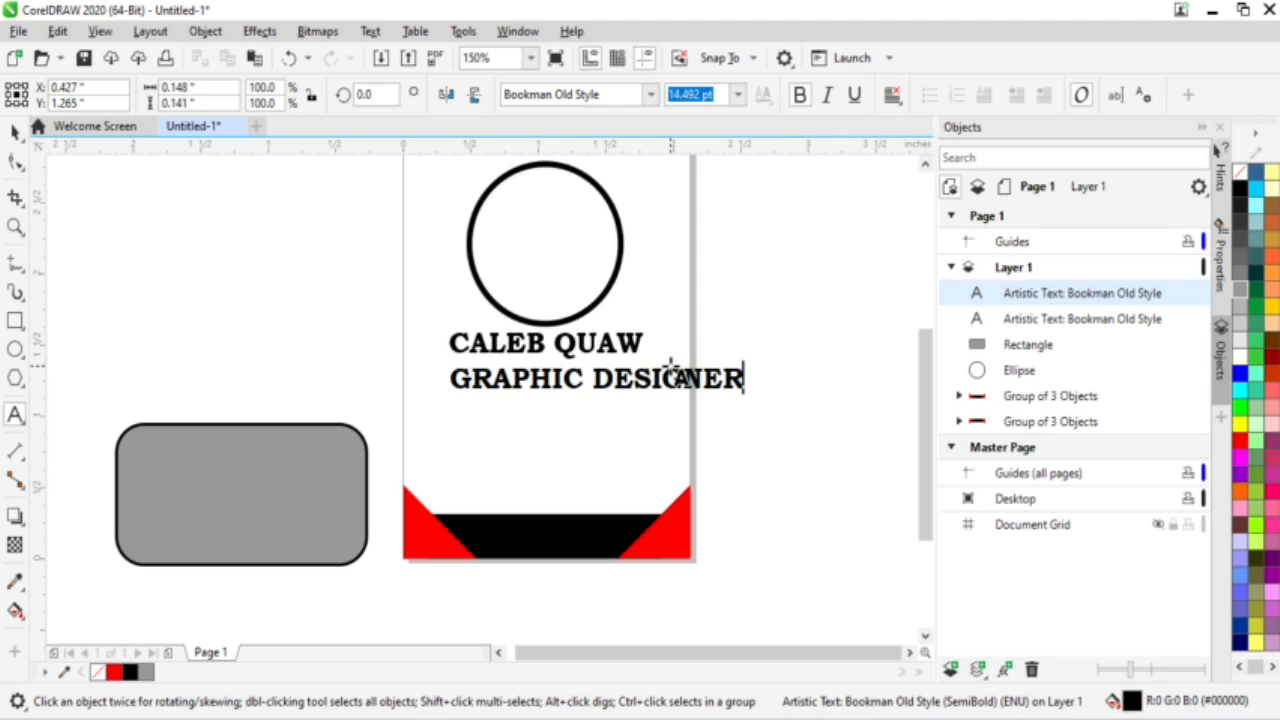
pyautogui.click(15, 133)
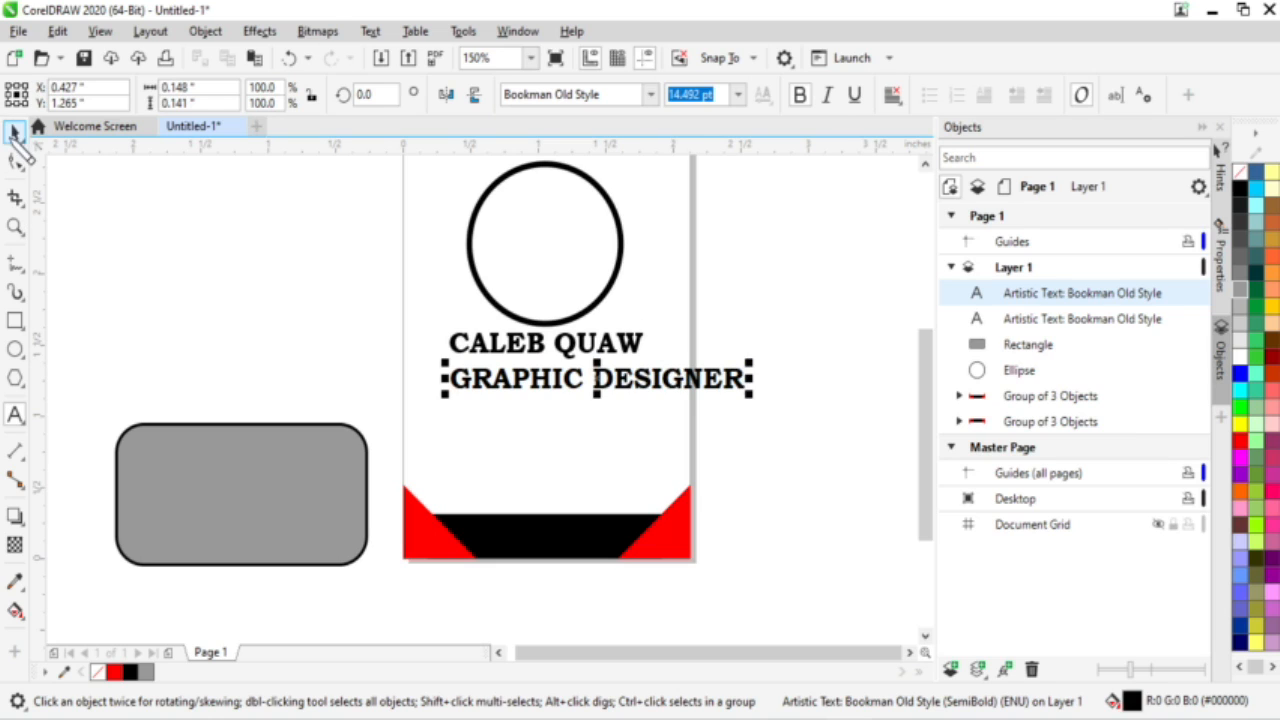
pyautogui.moveTo(749, 393); pyautogui.dragTo(716, 396)
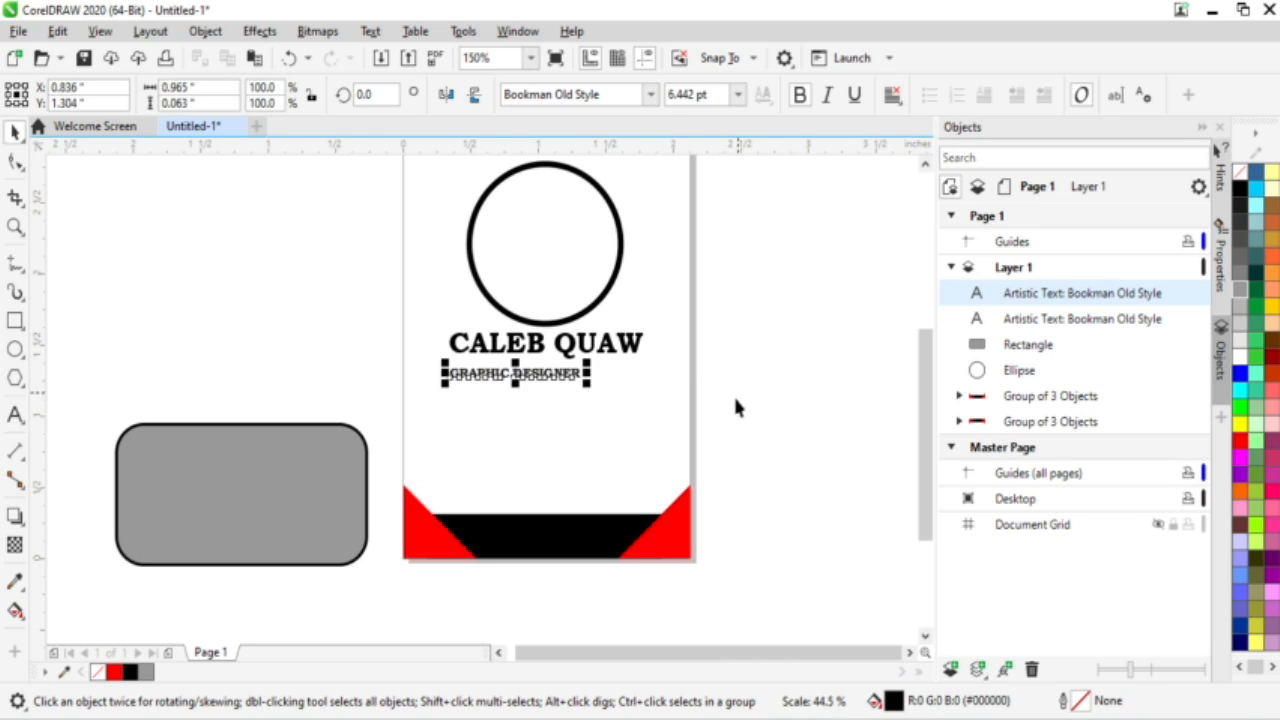
pyautogui.click(543, 350)
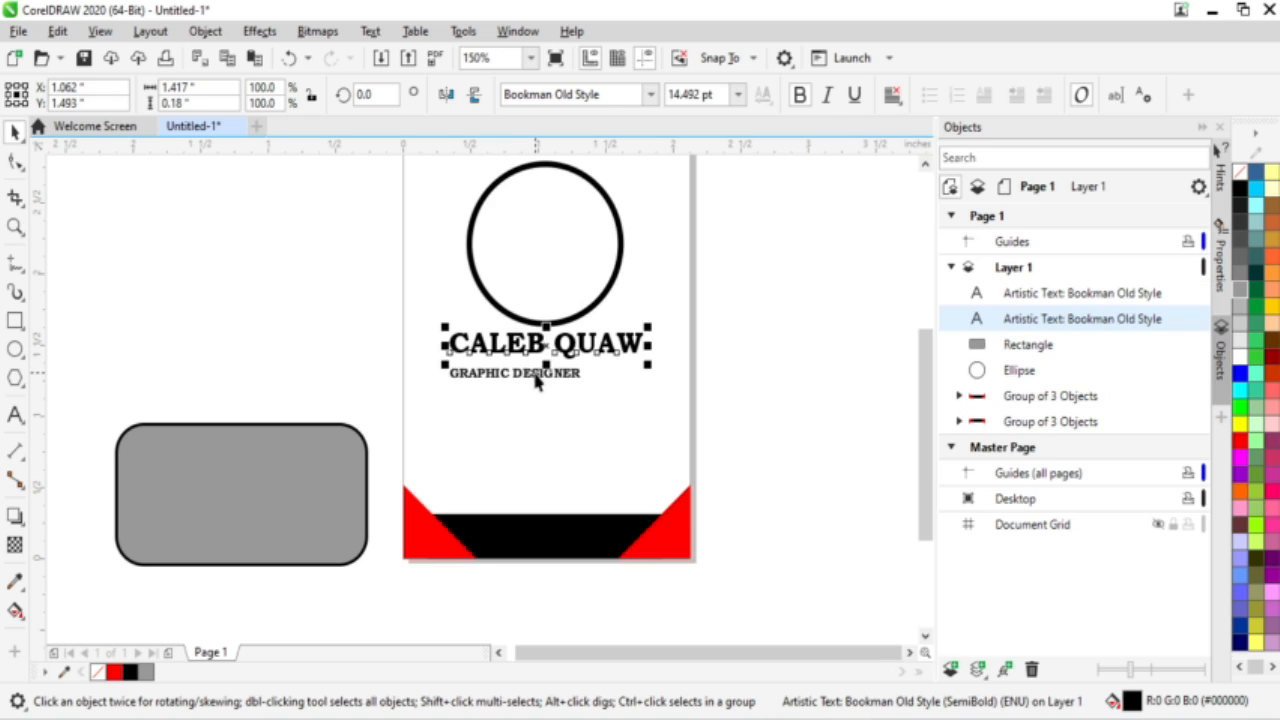
# Step: Select both text lines and centre GRAPHIC DESIGNER under the name
pyautogui.keyDown('shift'); pyautogui.click(537, 381); pyautogui.keyUp('shift')
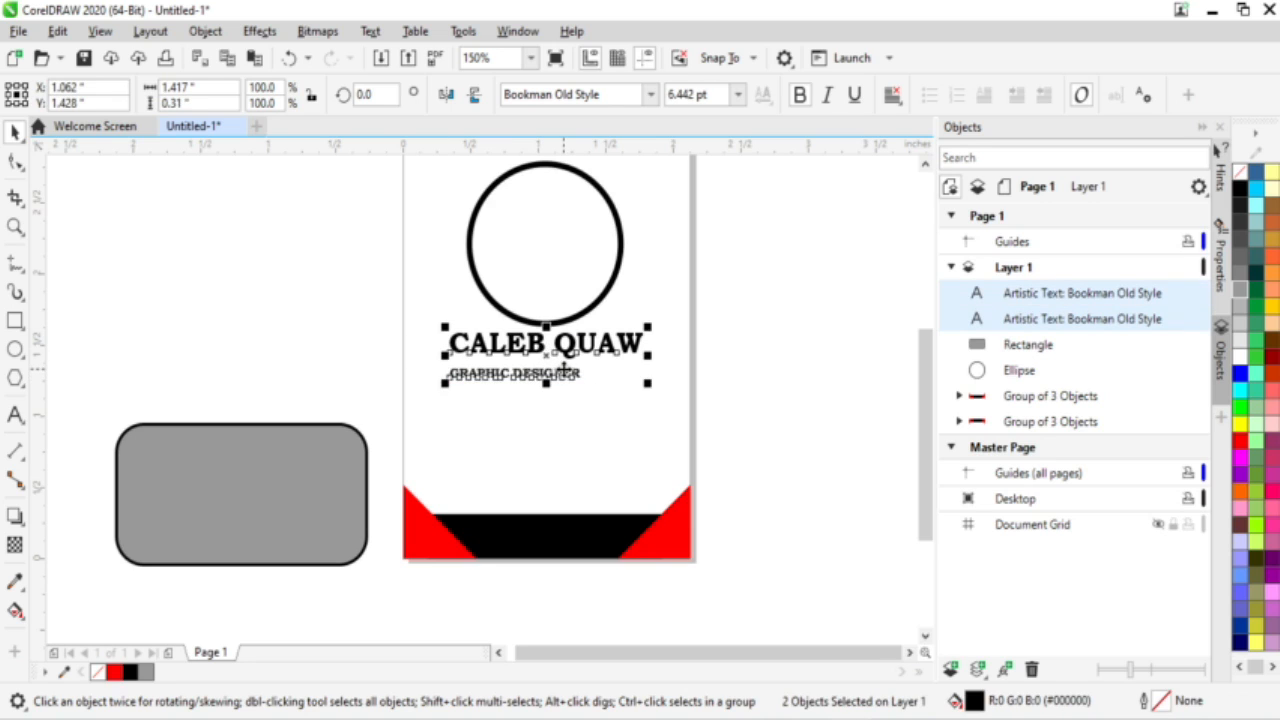
pyautogui.click(757, 463)
pyautogui.moveTo(731, 430); pyautogui.dragTo(408, 312)
pyautogui.press('c')
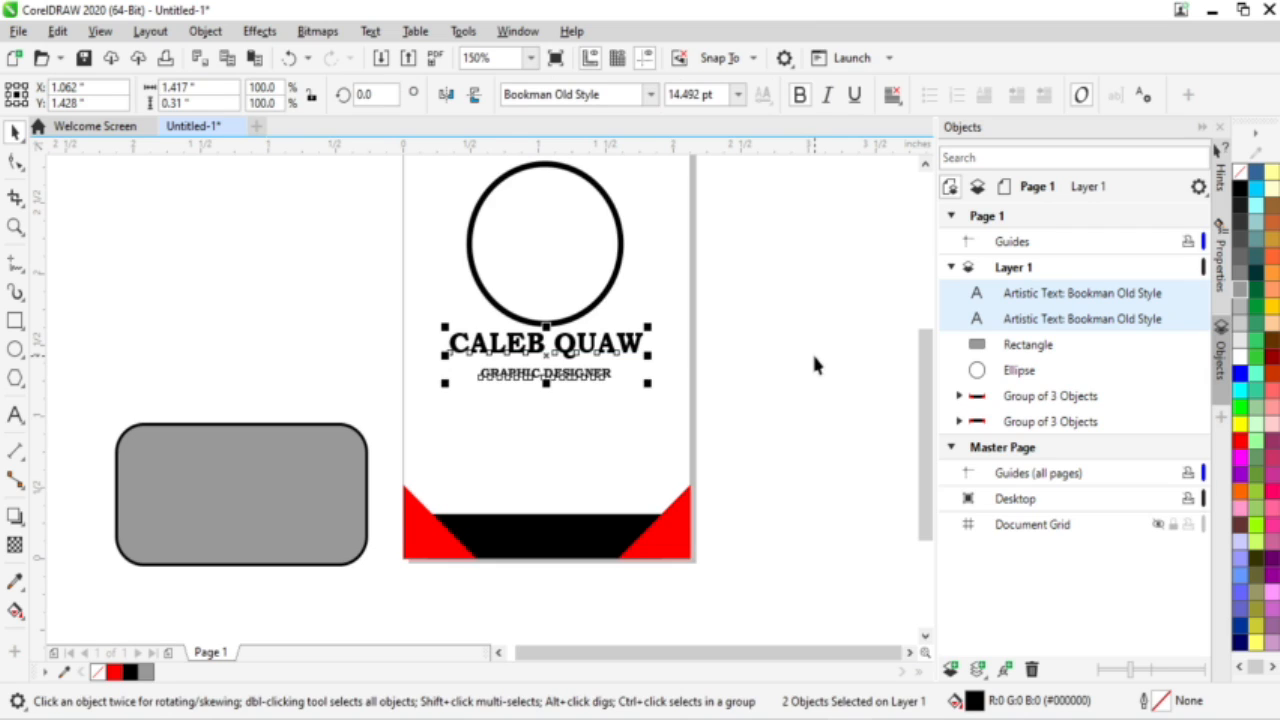
pyautogui.click(812, 366)
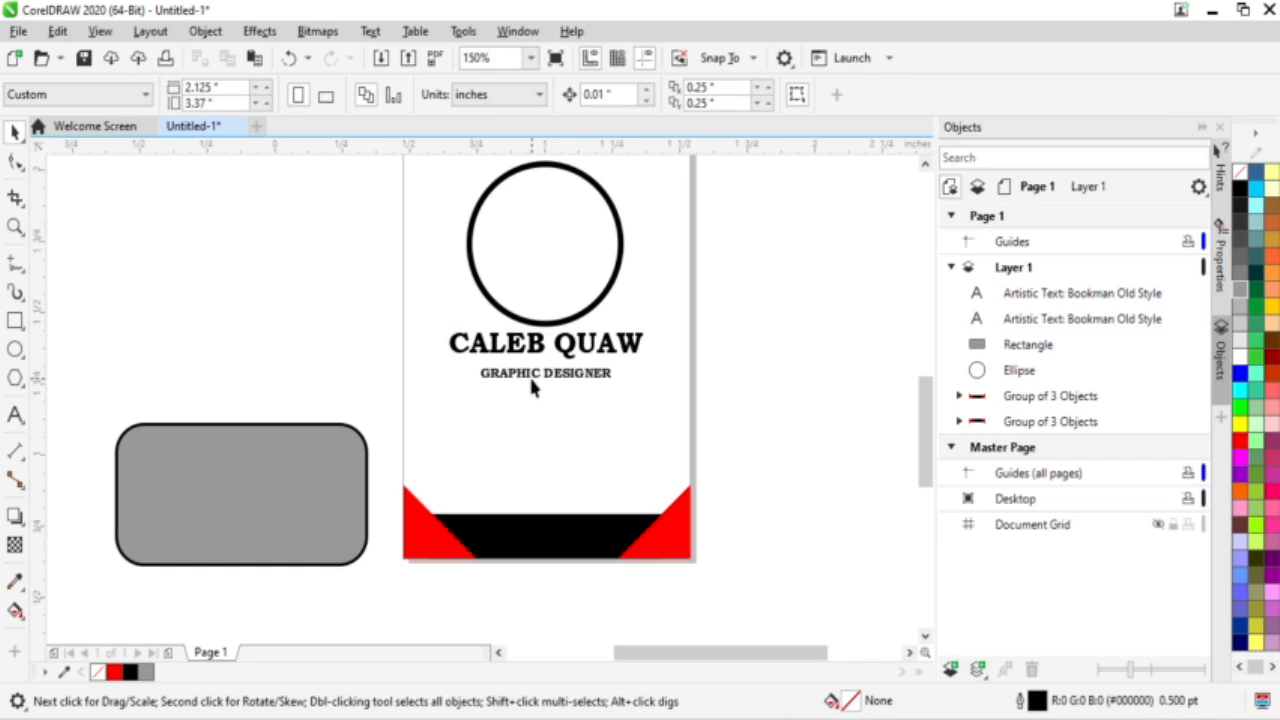
# Step: Nudge GRAPHIC DESIGNER slightly upward so it sits just beneath the name
pyautogui.scroll(2, 532, 388)
pyautogui.click(560, 366)
pyautogui.click(565, 368)
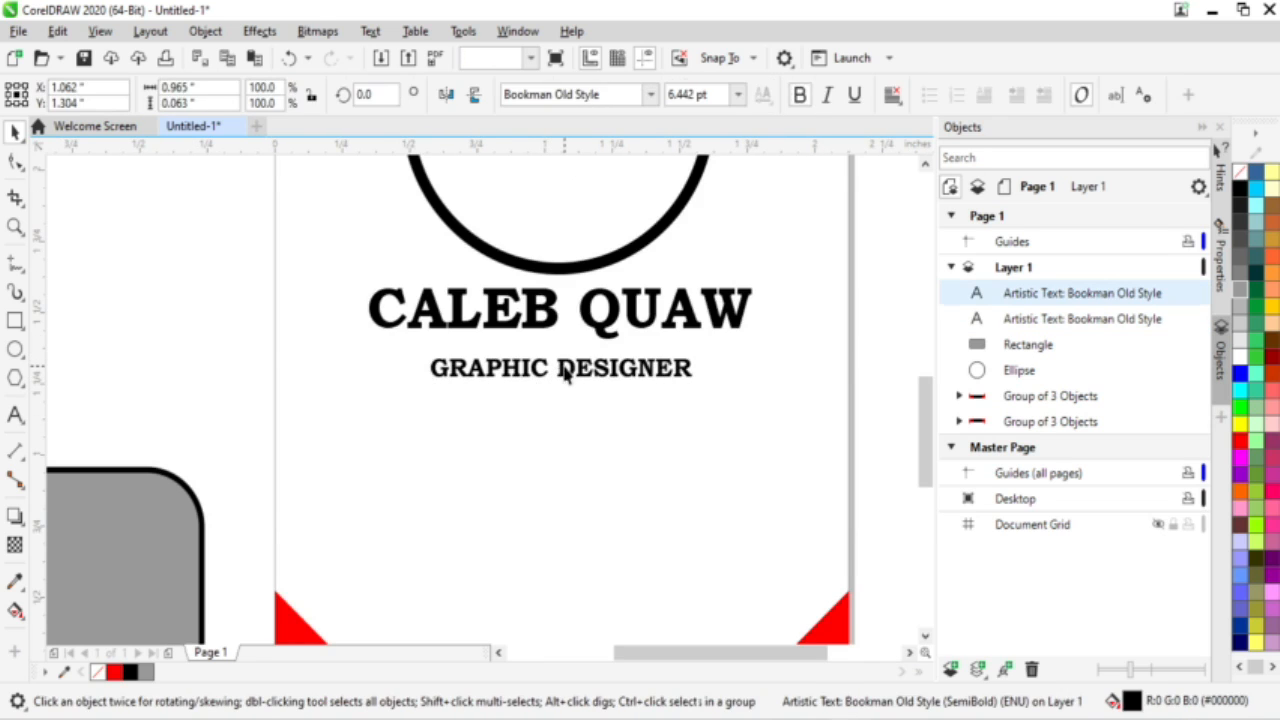
pyautogui.moveTo(576, 371); pyautogui.dragTo(585, 362)
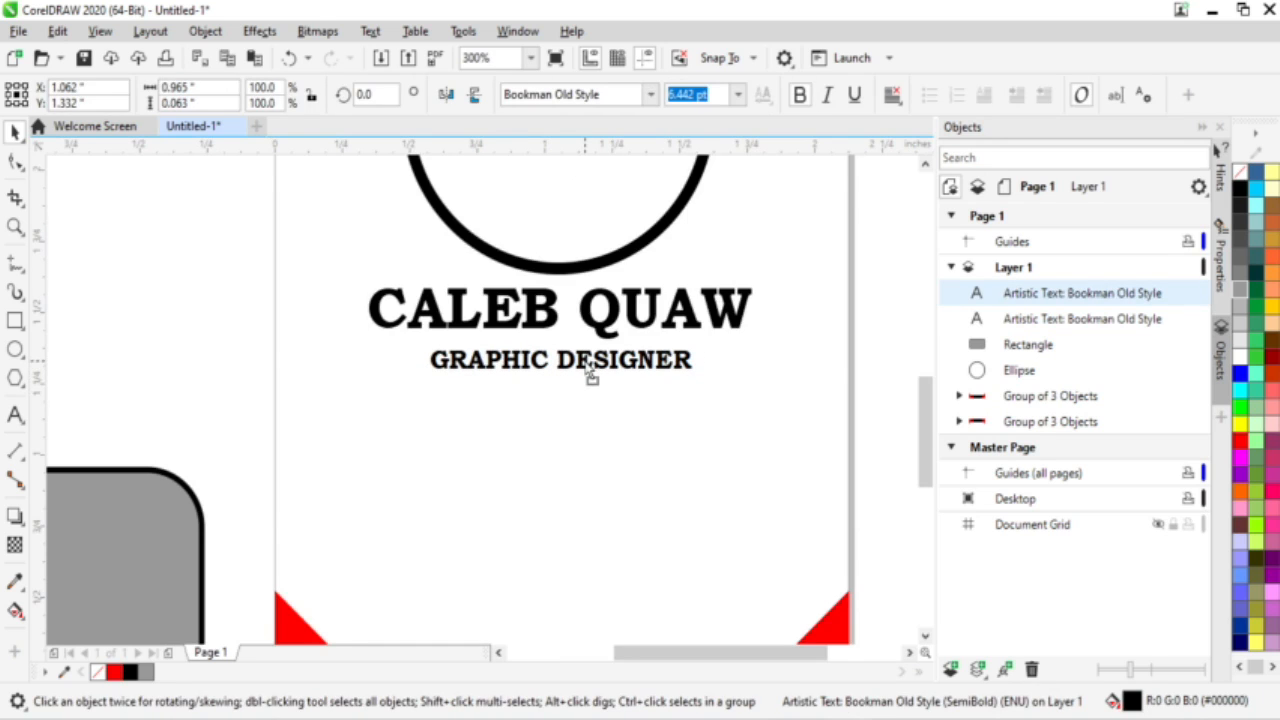
pyautogui.click(811, 345)
pyautogui.scroll(-4, 811, 345)
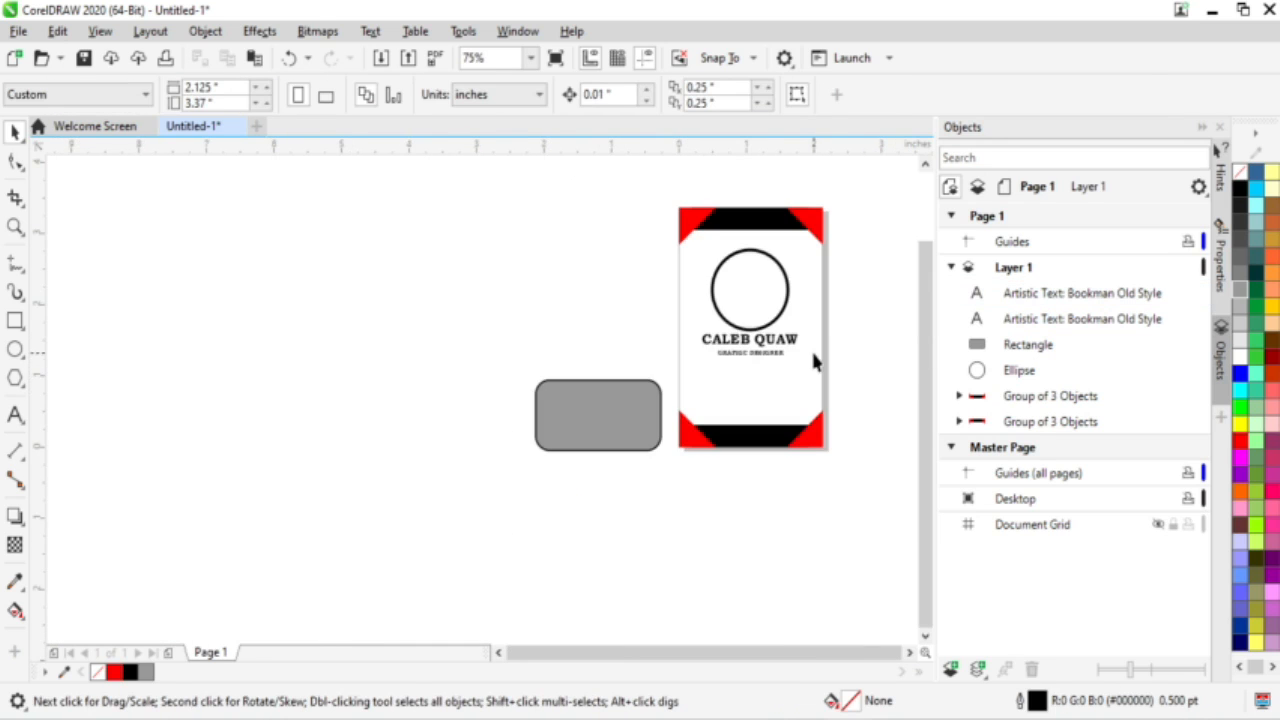
pyautogui.scroll(3, 811, 348)
pyautogui.scroll(-3, 851, 367)
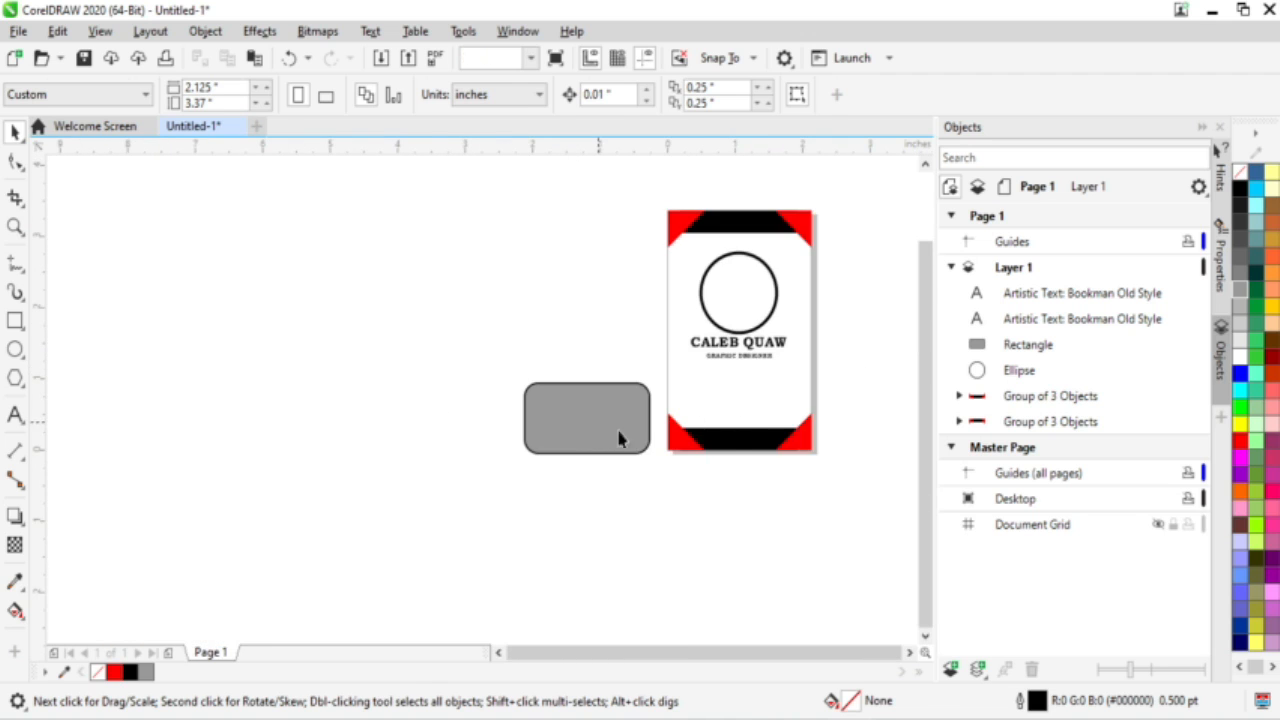
# Step: Move the grey rounded rectangle onto the card below the job title and resize it to fit
pyautogui.moveTo(619, 438); pyautogui.dragTo(750, 395)
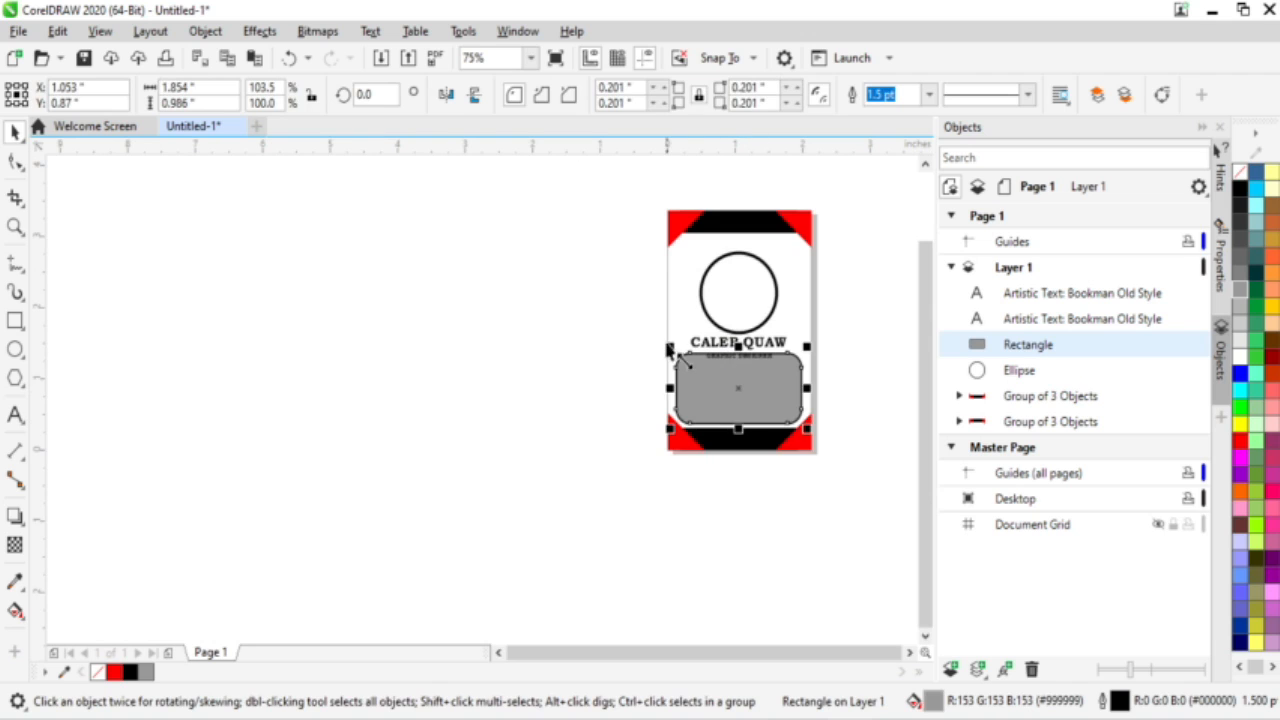
pyautogui.moveTo(680, 358); pyautogui.dragTo(708, 375)
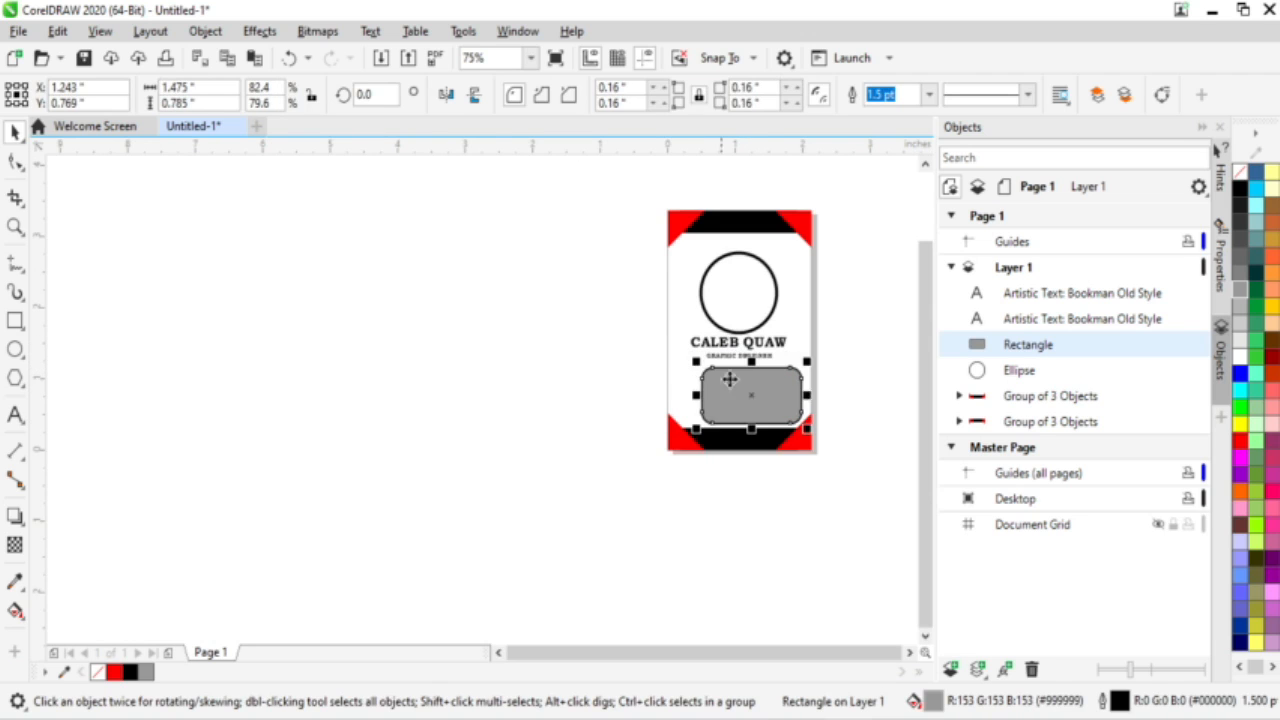
pyautogui.scroll(4, 835, 397)
pyautogui.moveTo(613, 387); pyautogui.dragTo(582, 371)
pyautogui.moveTo(357, 497); pyautogui.dragTo(338, 507)
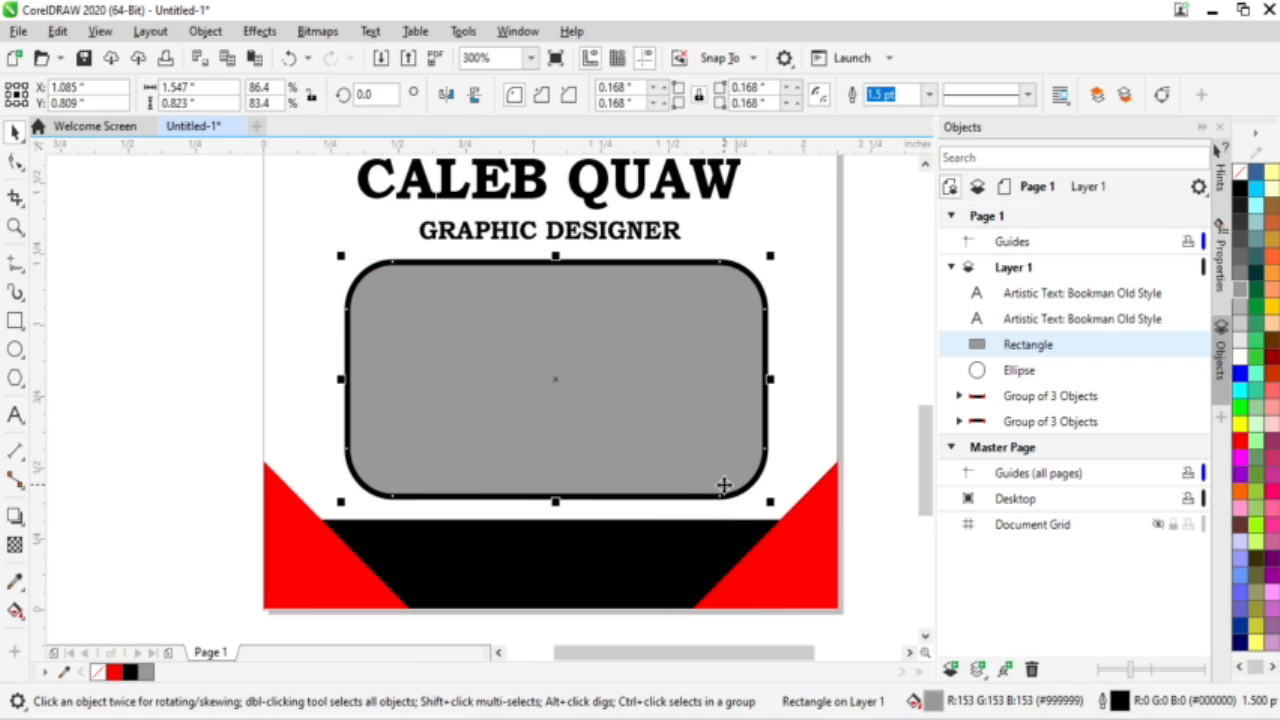
pyautogui.moveTo(772, 258)
pyautogui.mouseDown()
pyautogui.moveTo(805, 262)
pyautogui.moveTo(792, 256)
pyautogui.mouseUp()
# Step: Set the rectangle's outline width to 0.75 pt and drag the GRAPHIC DESIGNER text into the box
pyautogui.click(929, 94)
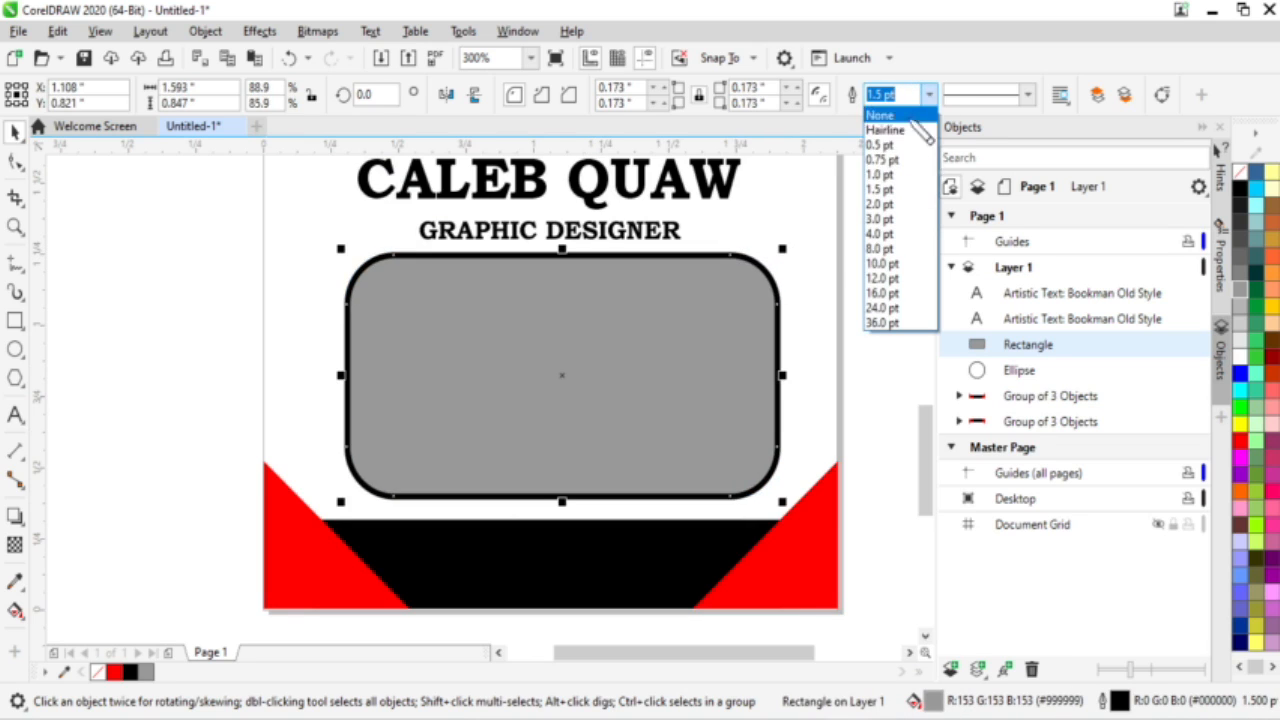
pyautogui.click(882, 159)
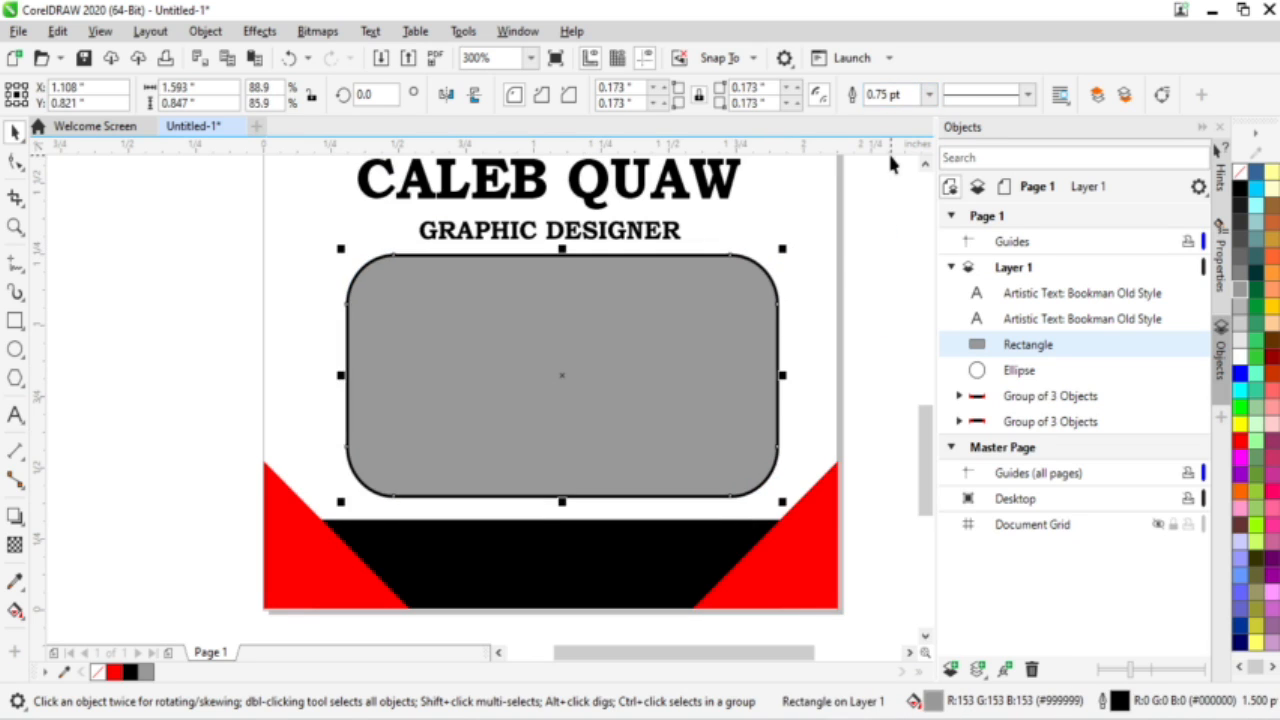
pyautogui.click(888, 236)
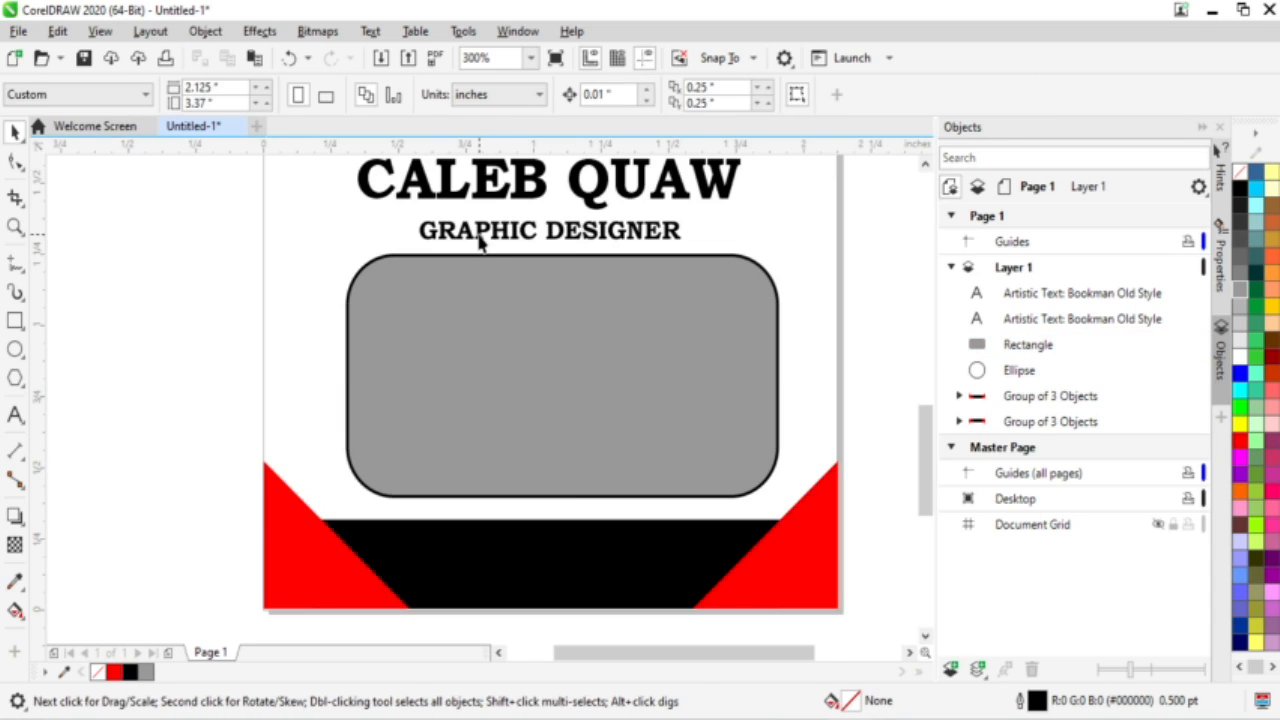
pyautogui.moveTo(479, 240); pyautogui.dragTo(420, 303)
# Step: Duplicate the GRAPHIC DESIGNER text into the grey box and select its text for replacement
pyautogui.rightClick(420, 303)
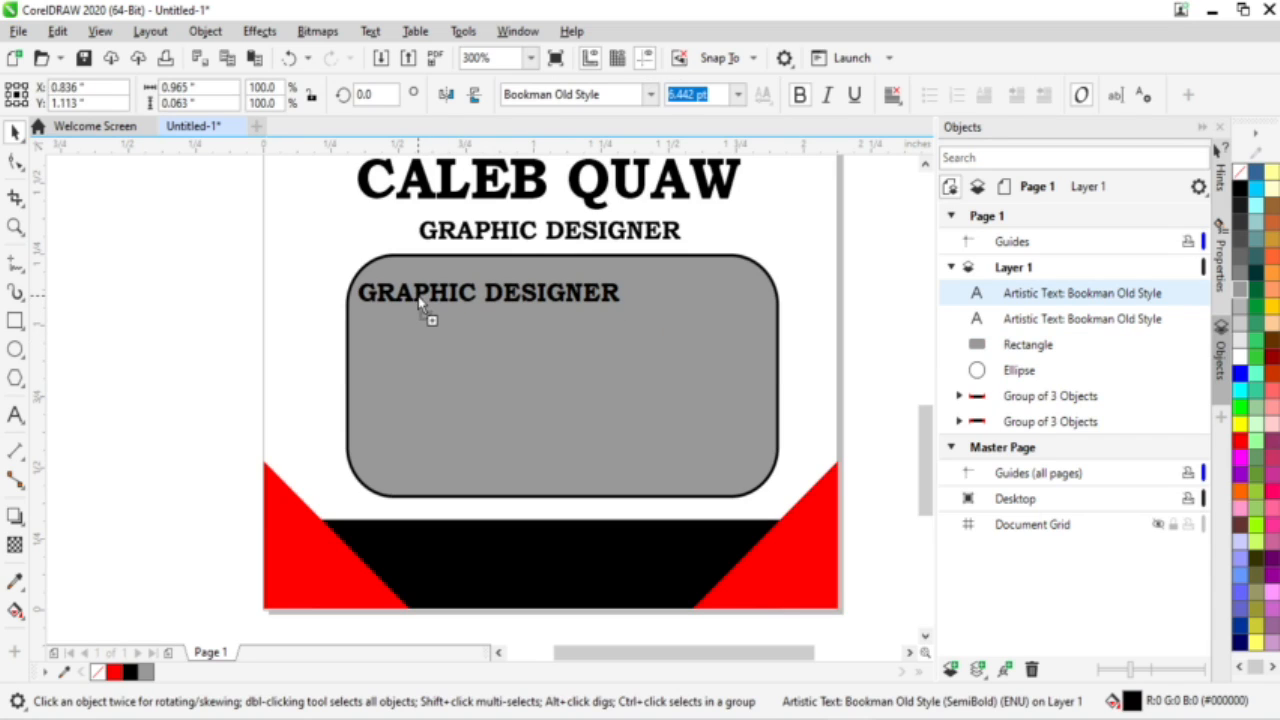
pyautogui.moveTo(420, 303); pyautogui.dragTo(420, 303)
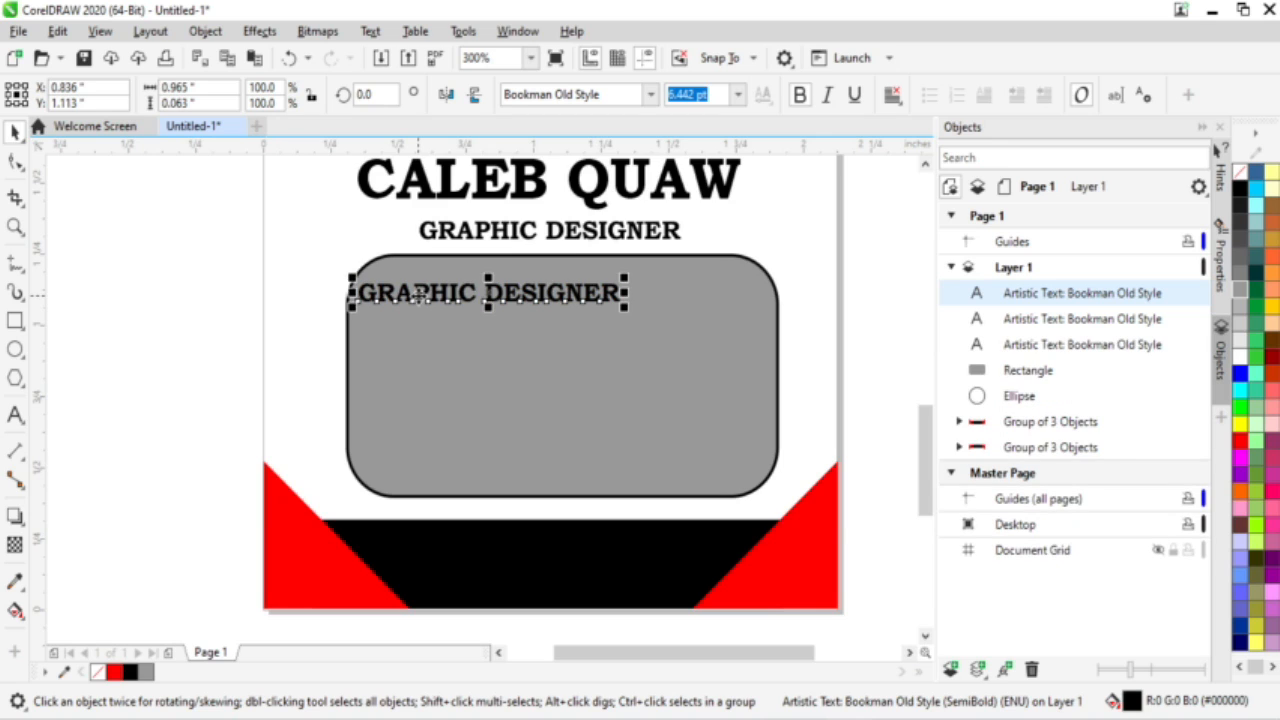
pyautogui.doubleClick(418, 300)
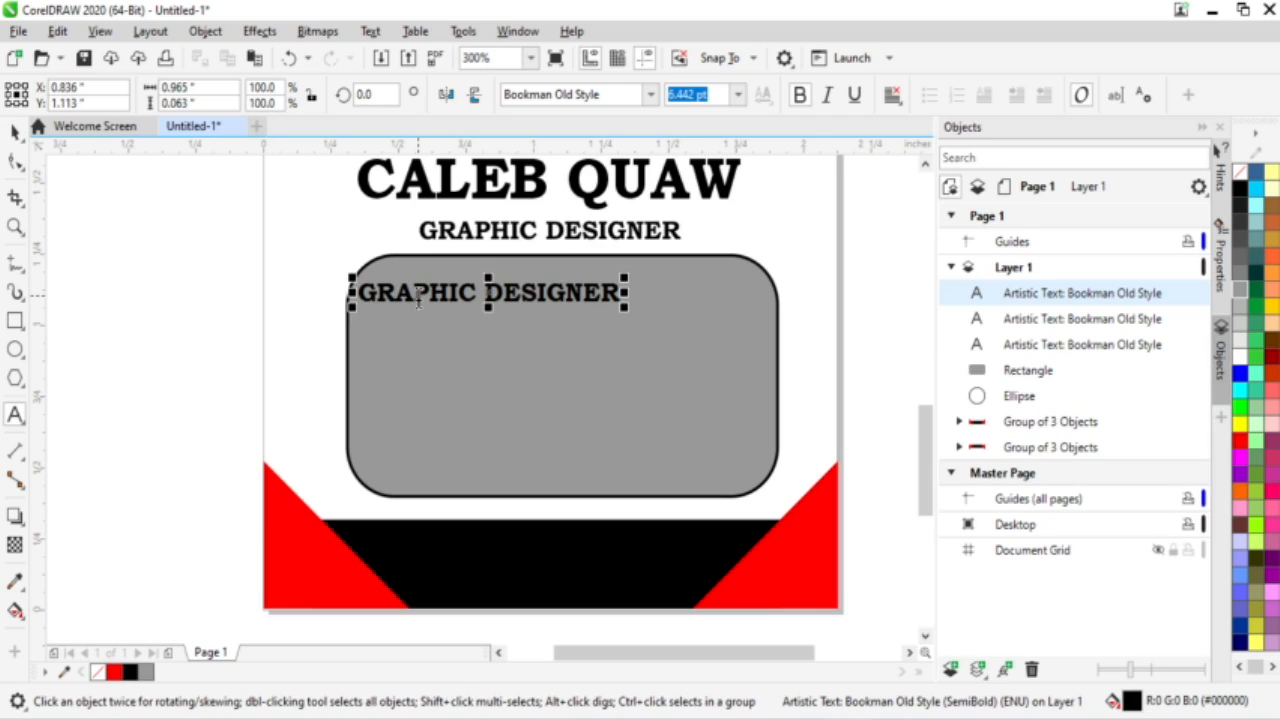
pyautogui.click(418, 300)
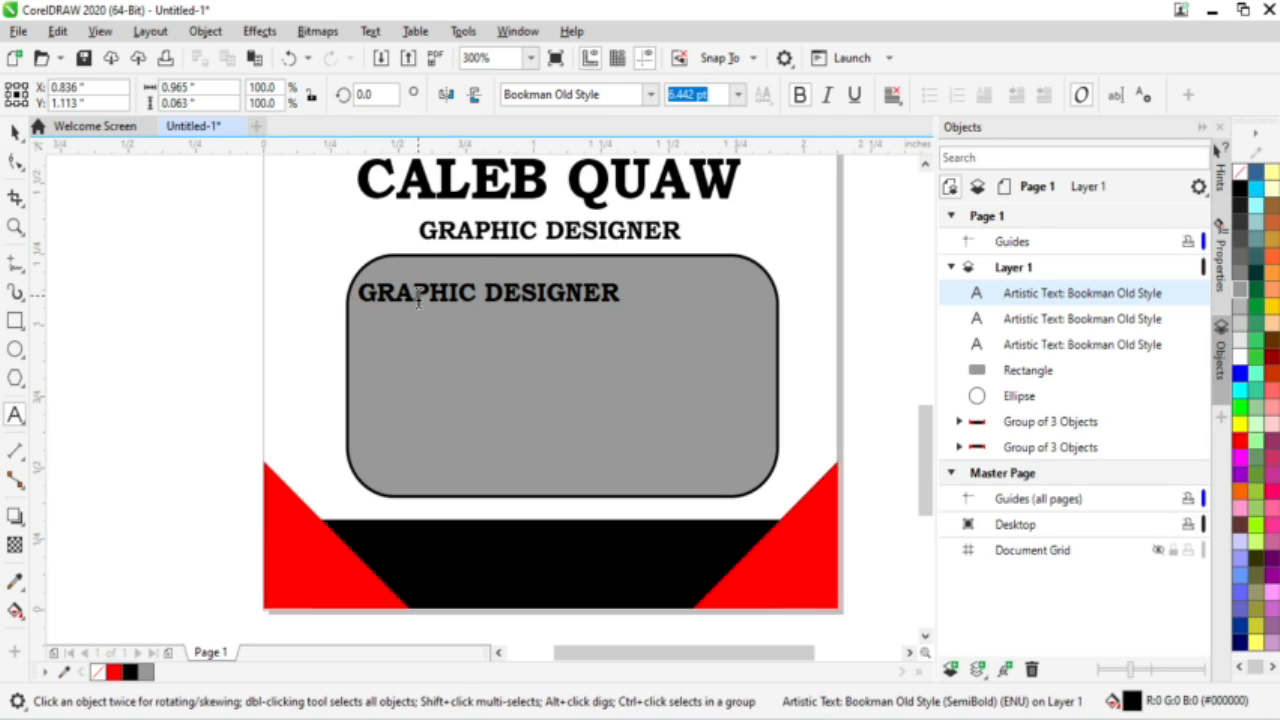
pyautogui.tripleClick(418, 300)
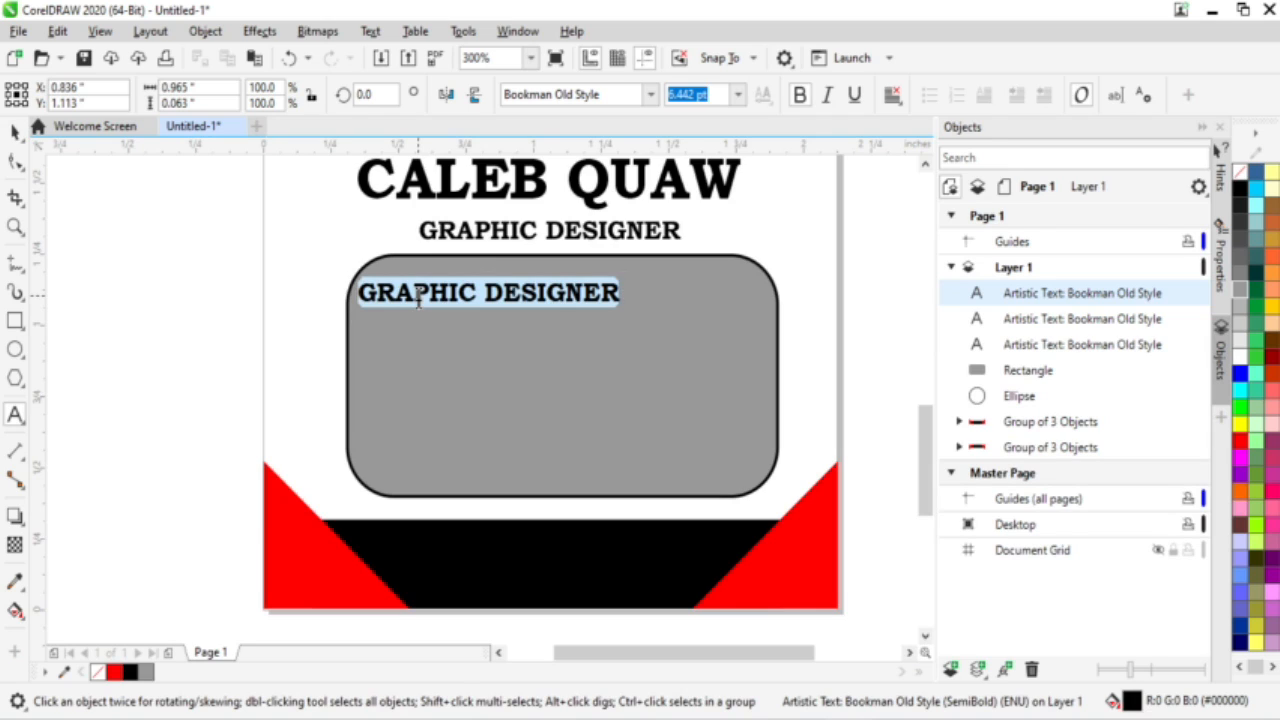
# Step: Replace it with lines for the ID number, two telephone numbers, the email address and the website
pyautogui.write('I')
pyautogui.press('BackSpace')
pyautogui.write('ID NO')
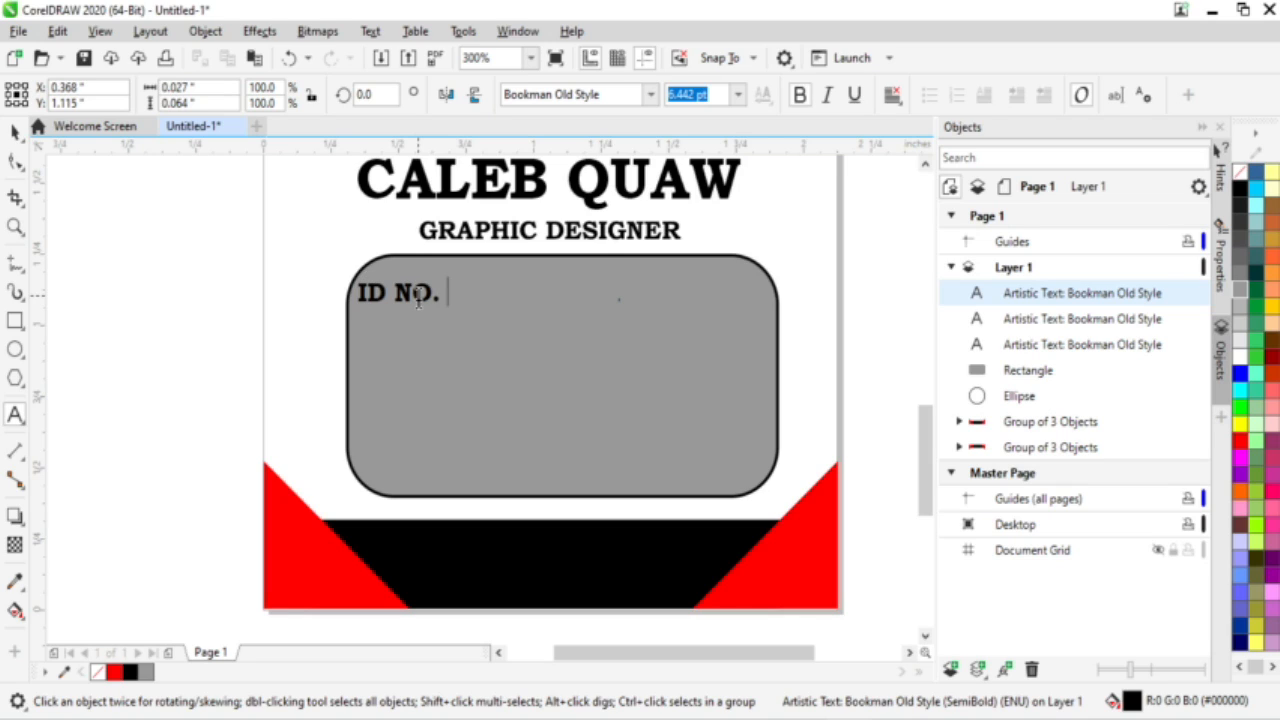
pyautogui.write('. 0004')
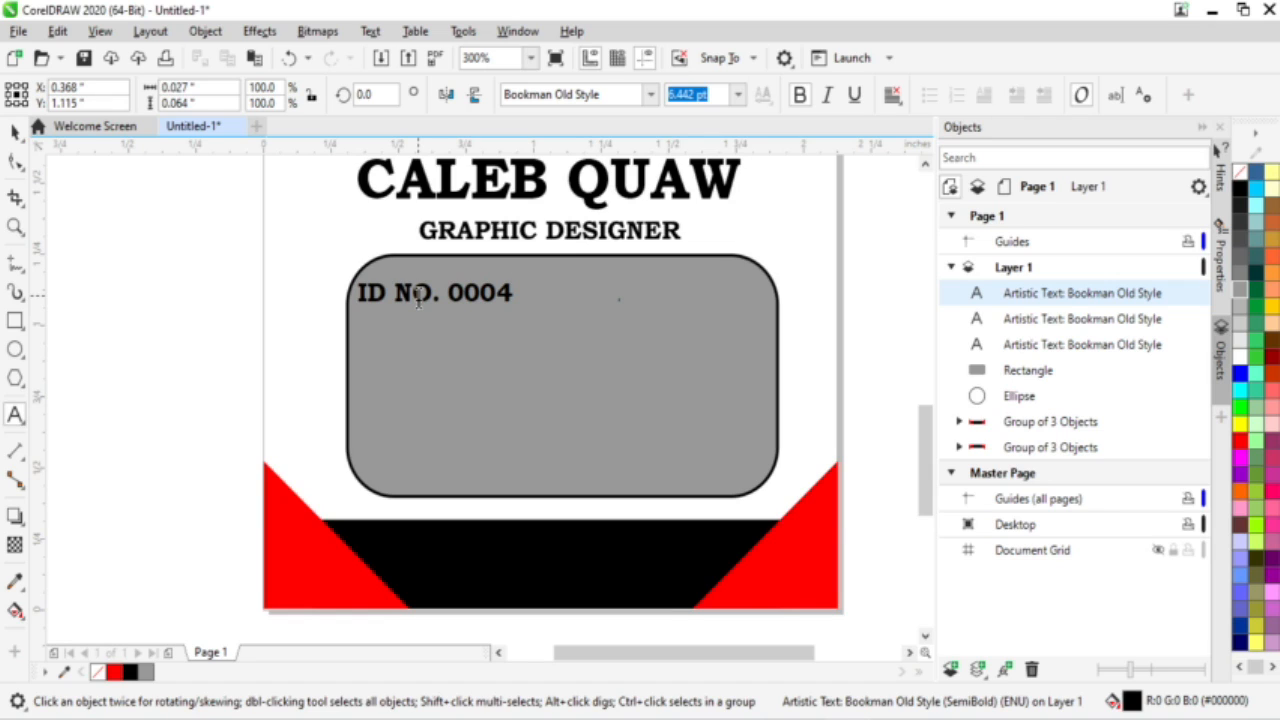
pyautogui.press('Return')
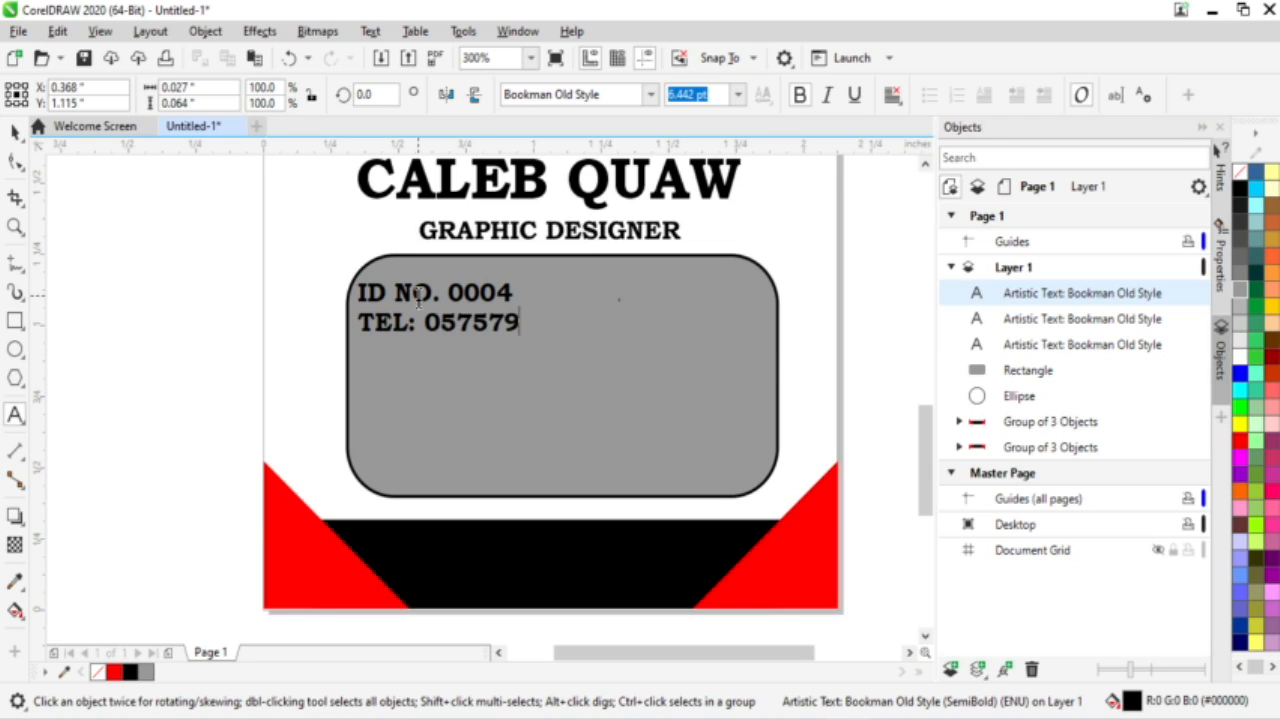
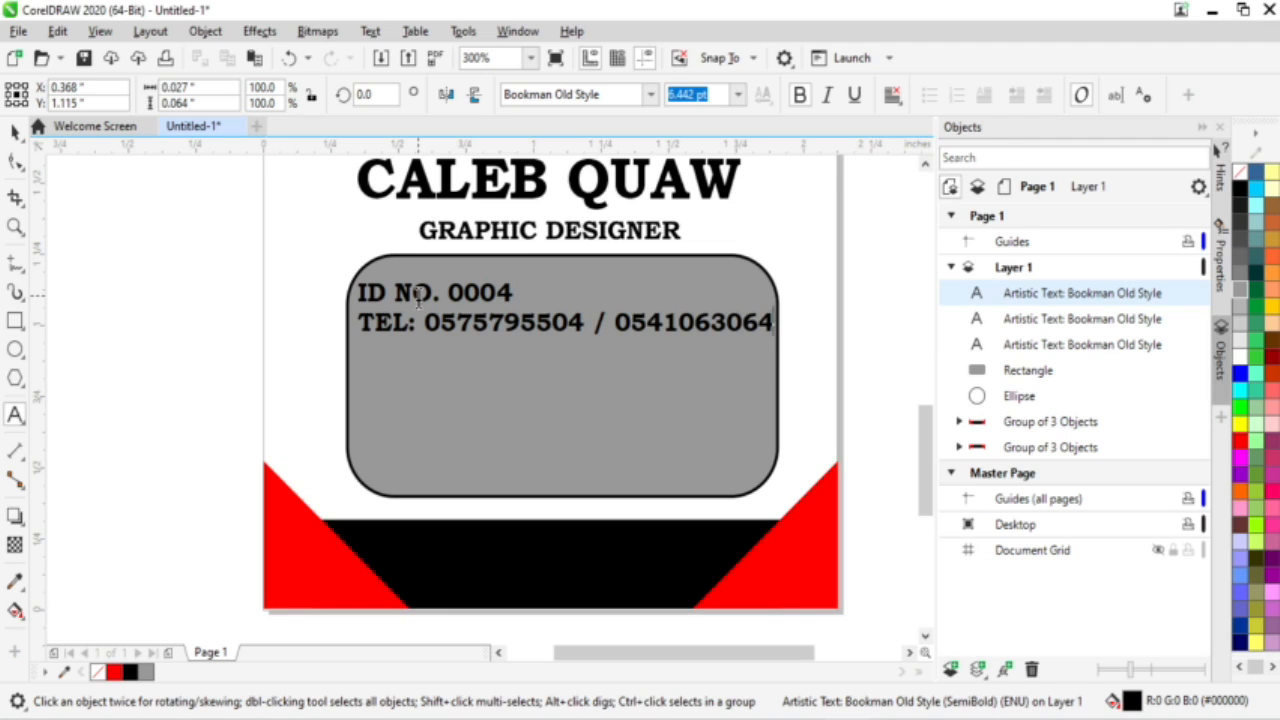
pyautogui.write('EMA')
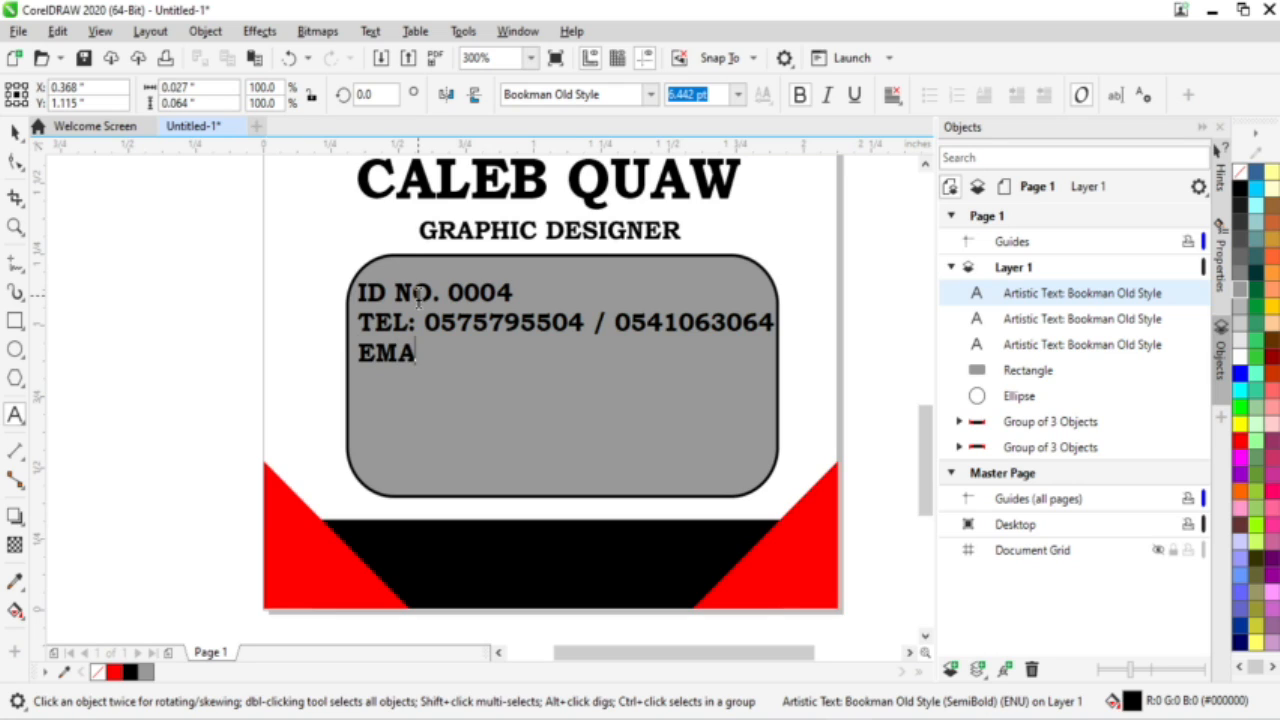
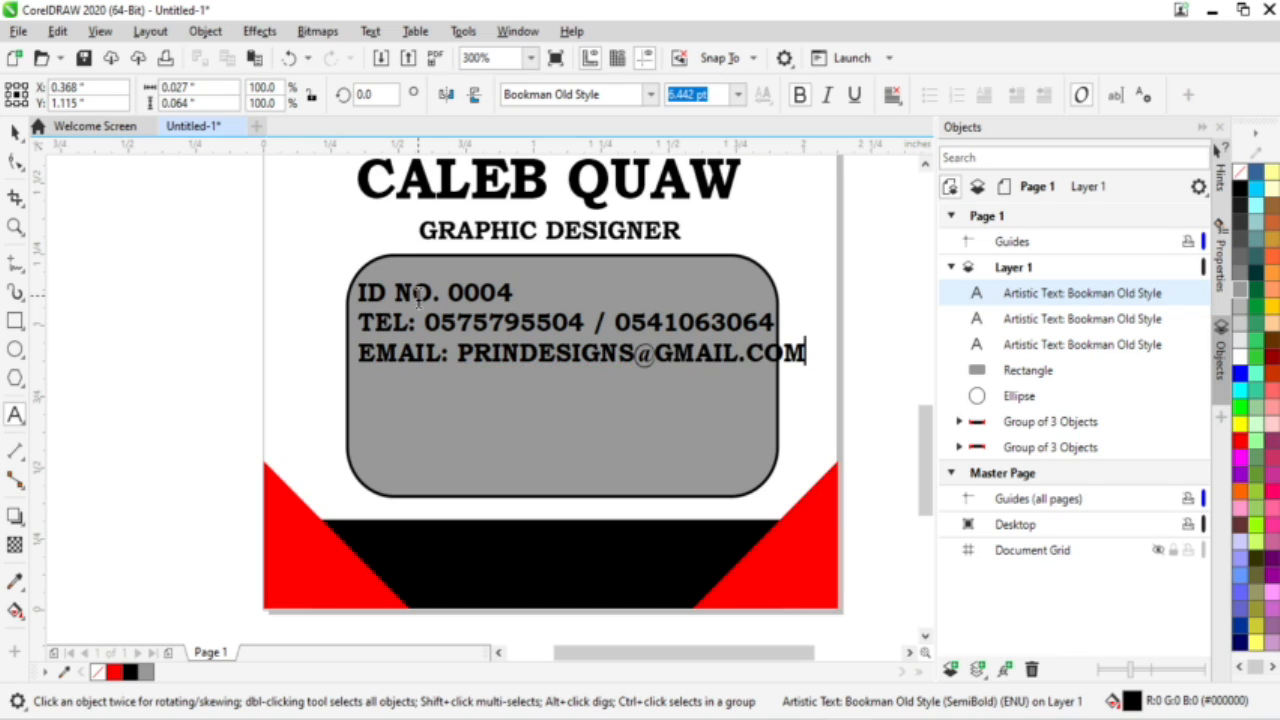
pyautogui.press('Return')
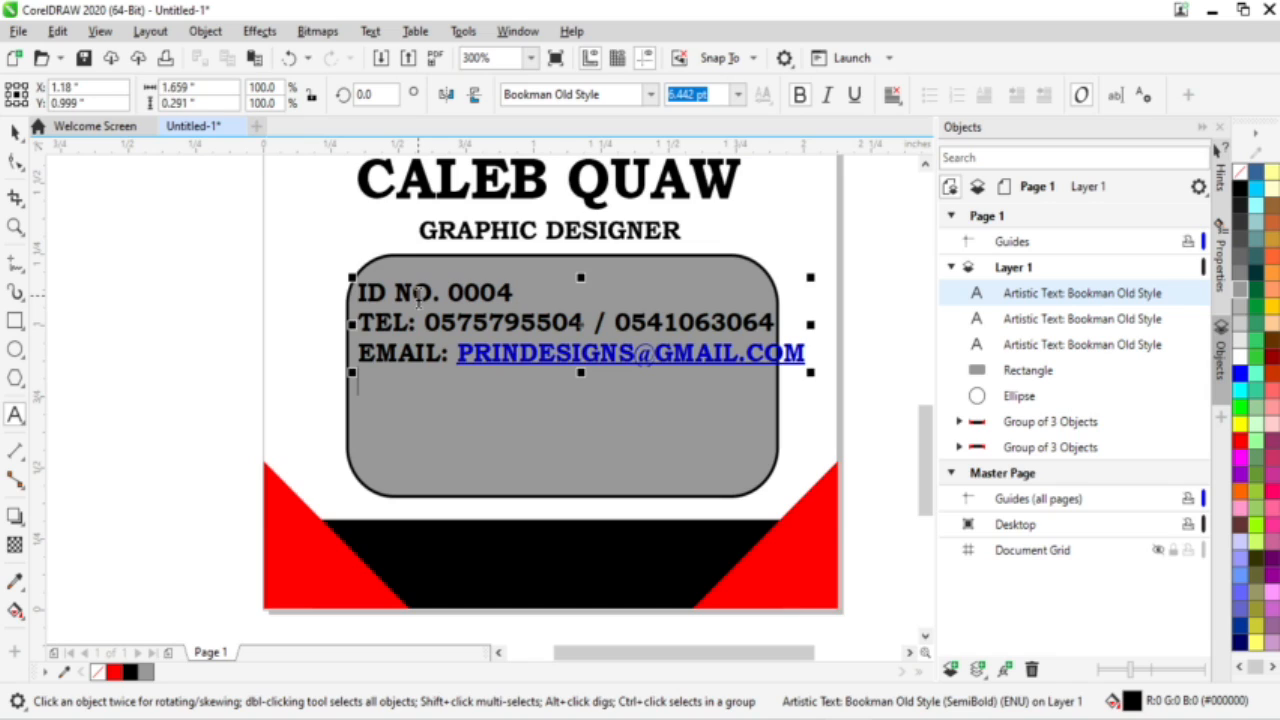
pyautogui.write('WEB')
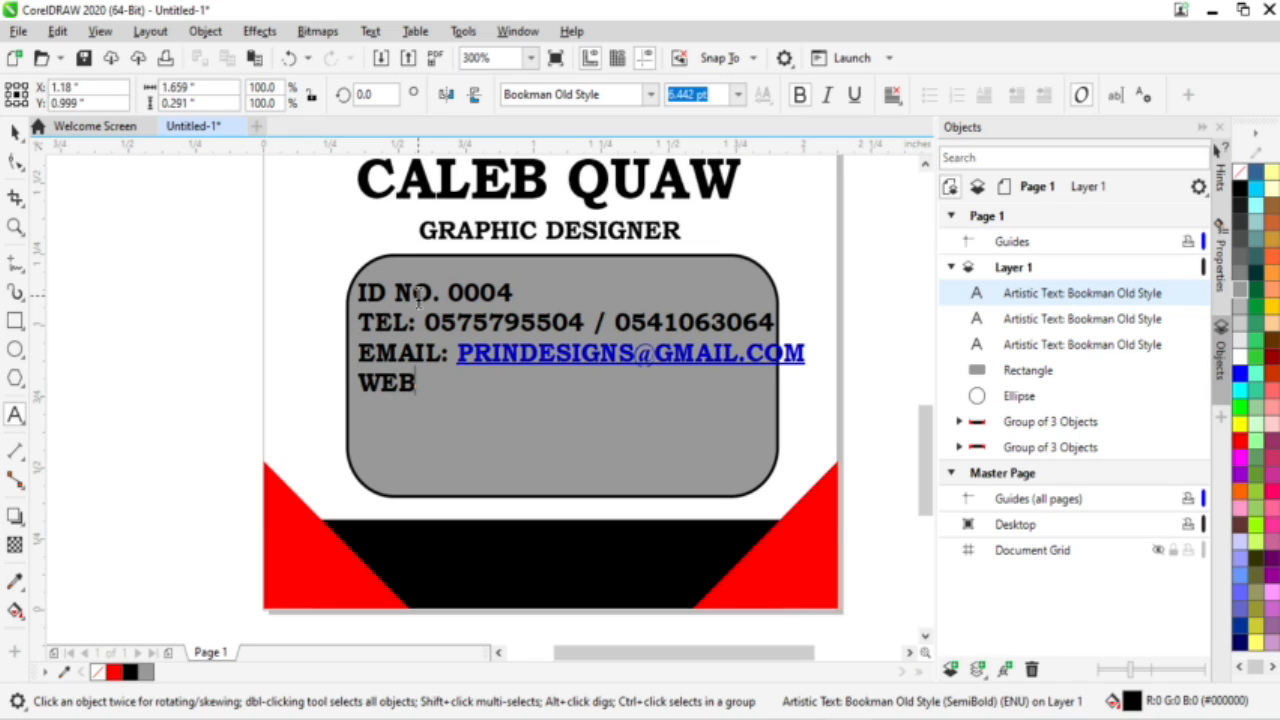
pyautogui.write('SITE: ')
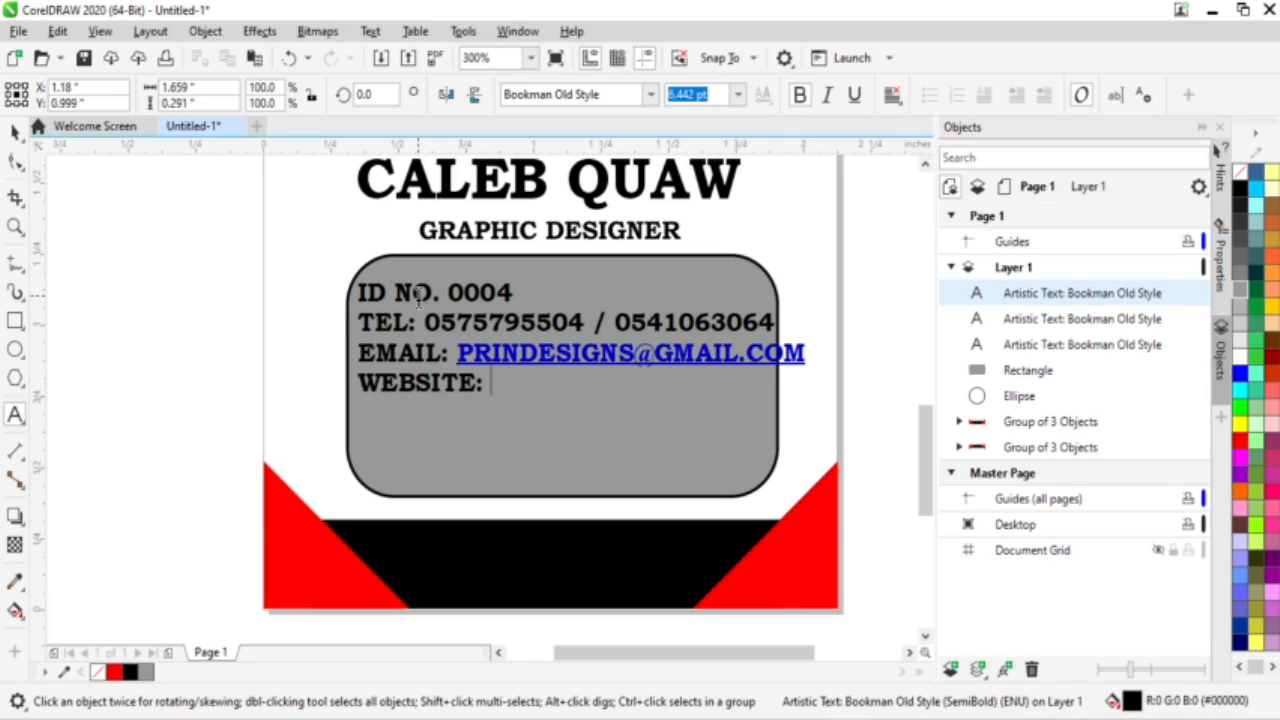
pyautogui.write('WWW.')
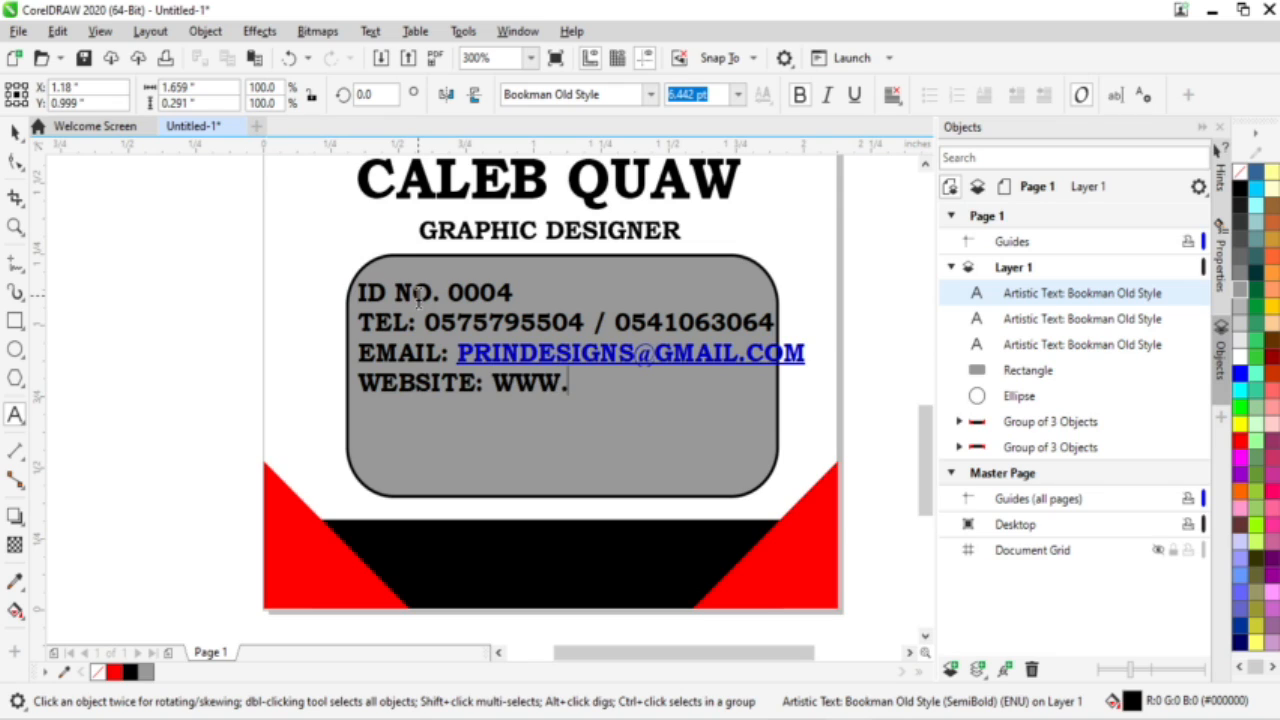
pyautogui.write('PRIDESIGNS.COM')
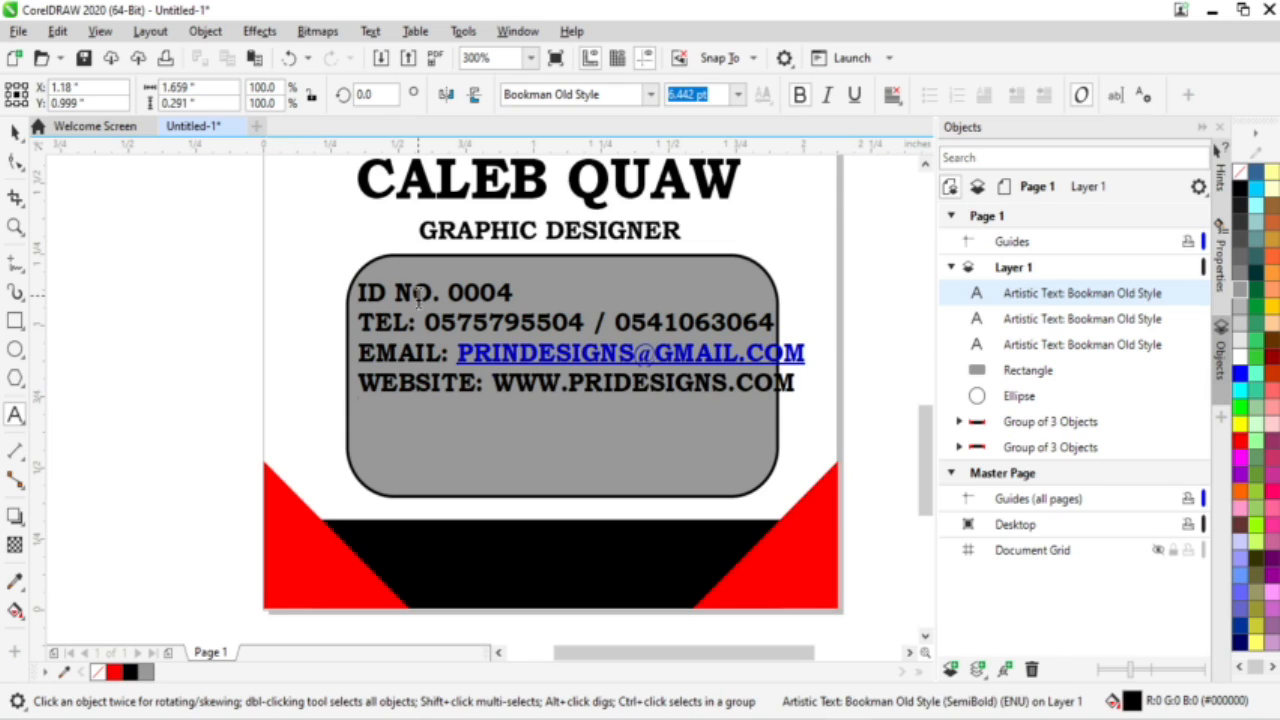
pyautogui.press('Return')
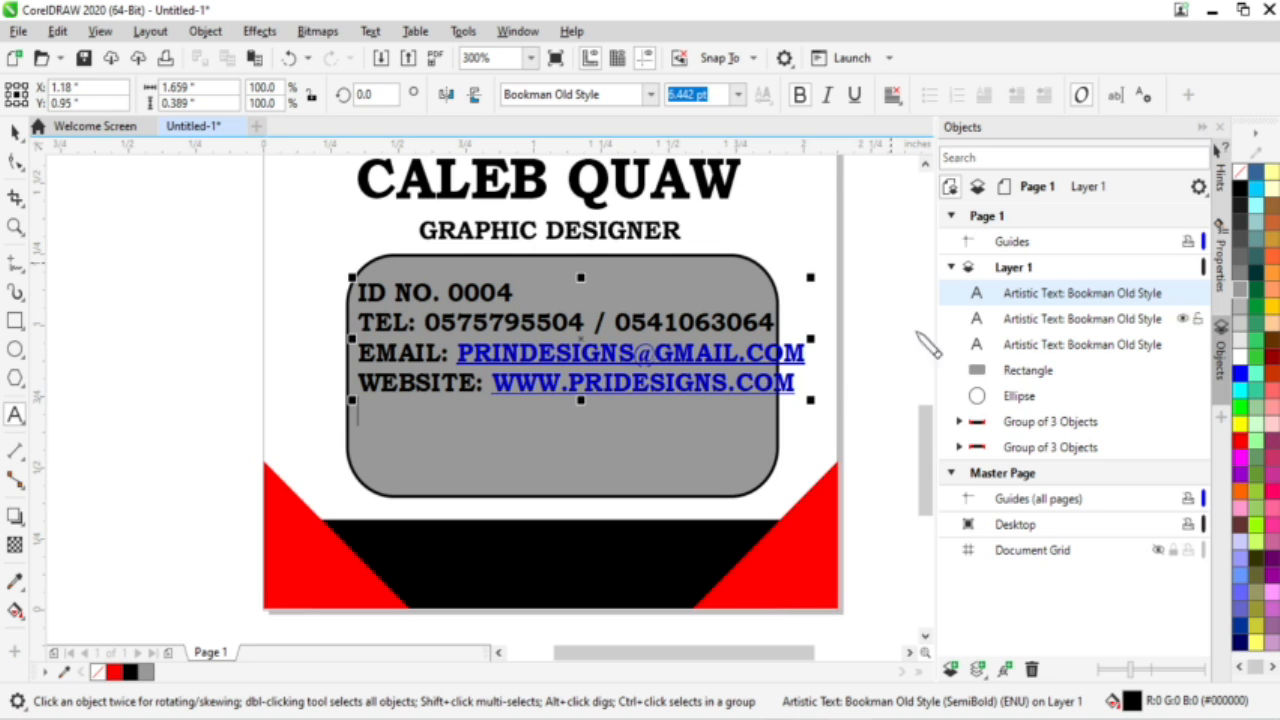
pyautogui.click(1180, 10)
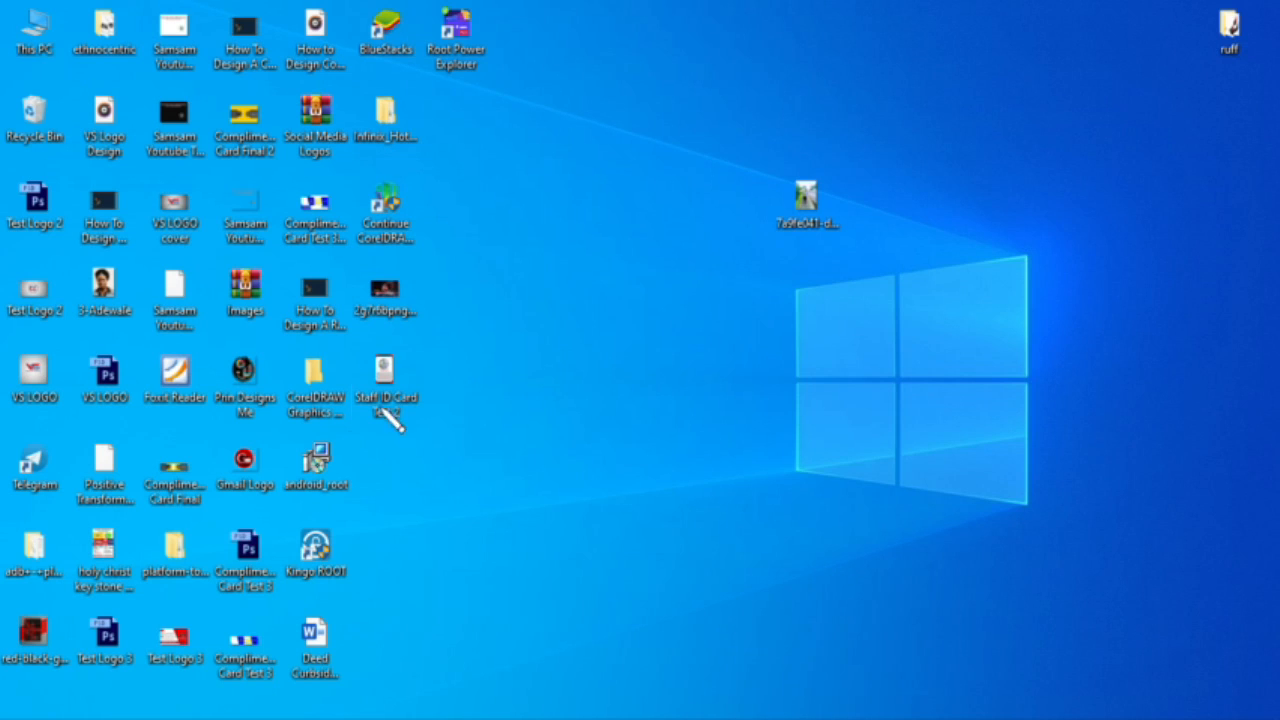
pyautogui.doubleClick(405, 392)
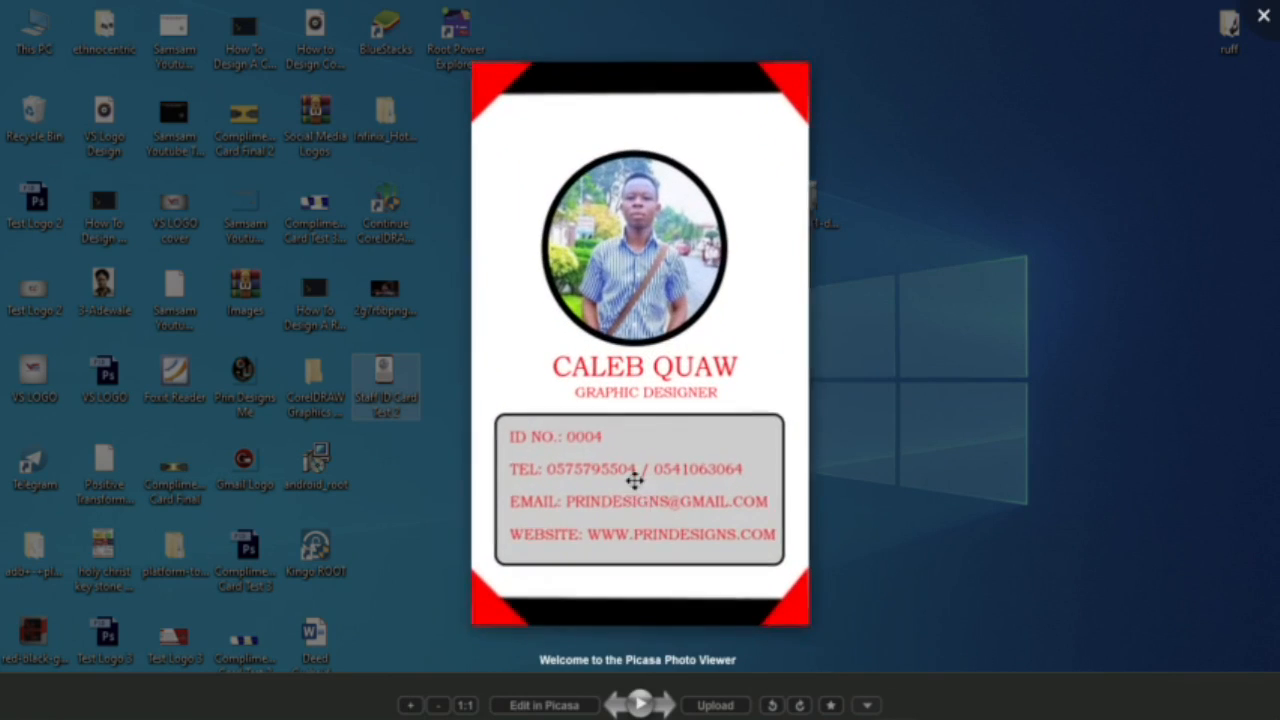
pyautogui.scroll(1, 624, 576)
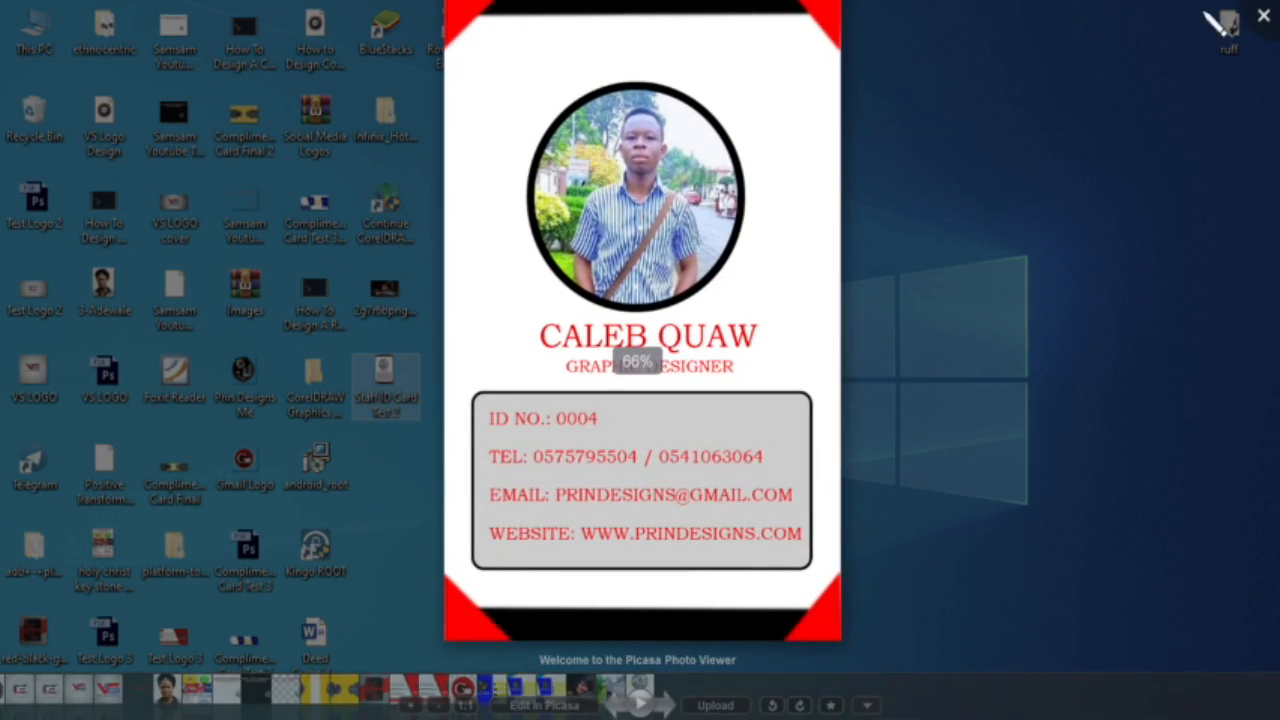
pyautogui.click(970, 558)
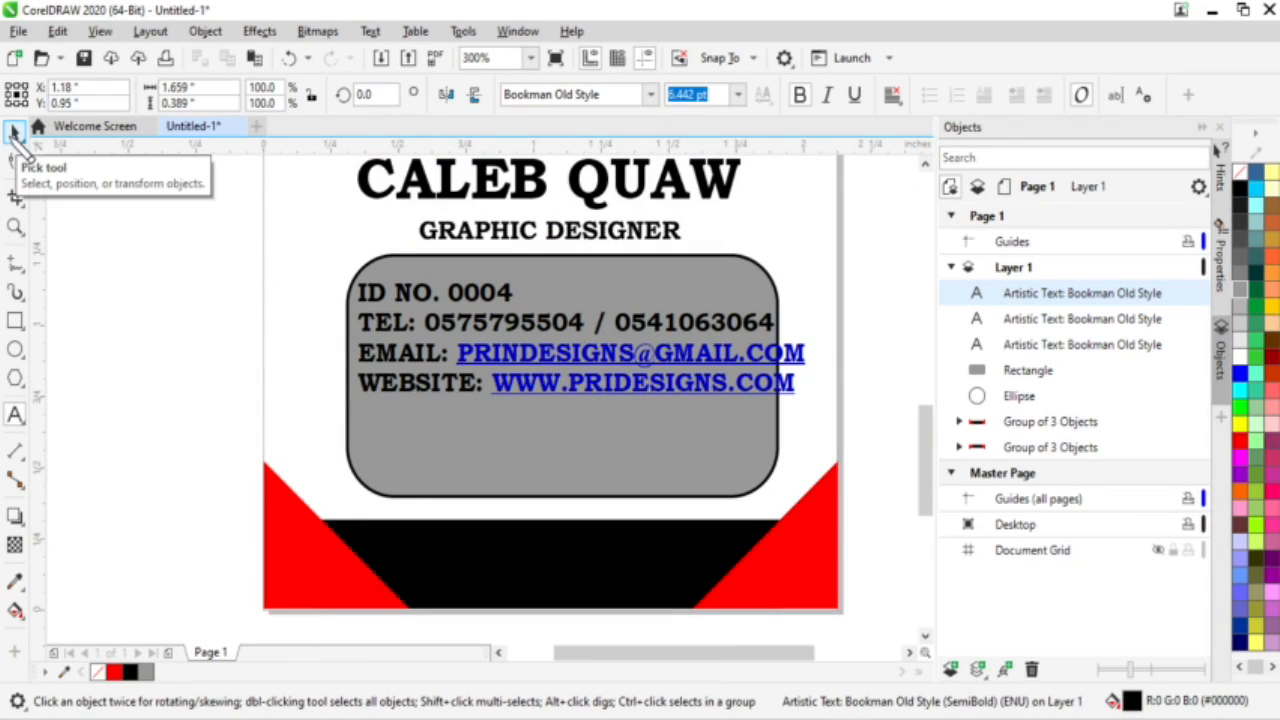
# Step: Increase the line spacing of the four contact lines with the Shape tool
pyautogui.click(14, 133)
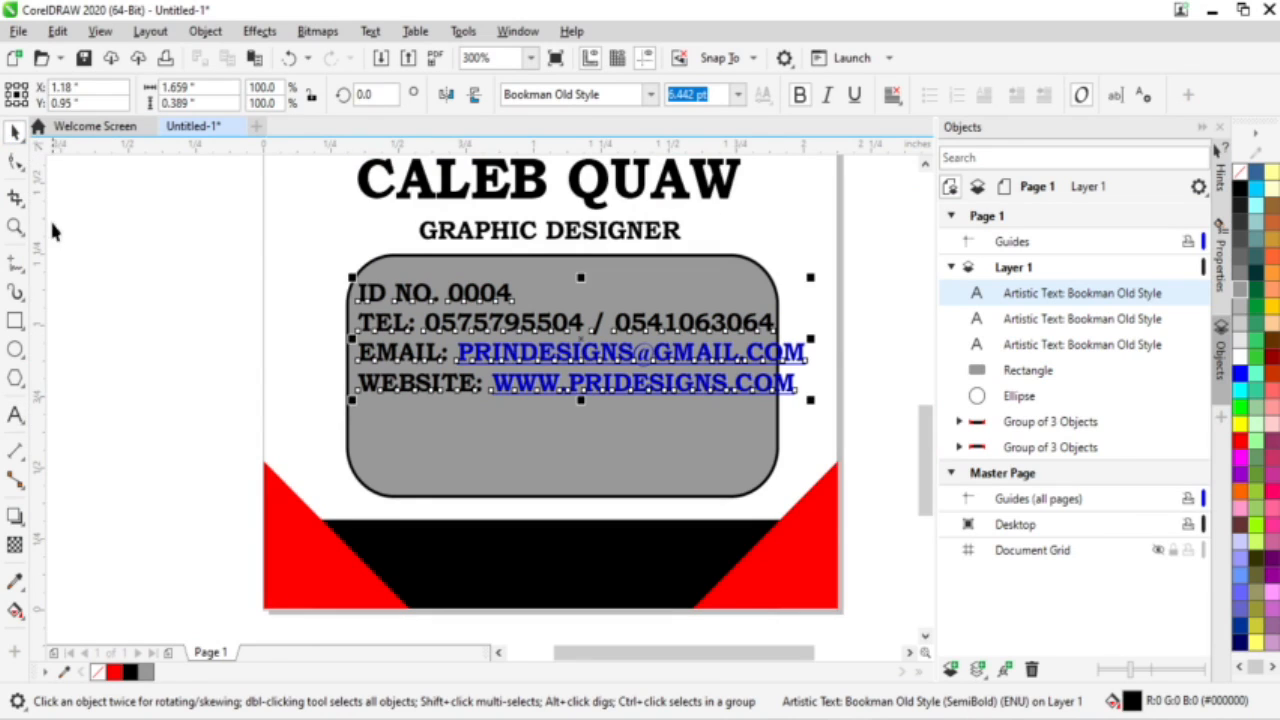
pyautogui.click(14, 161)
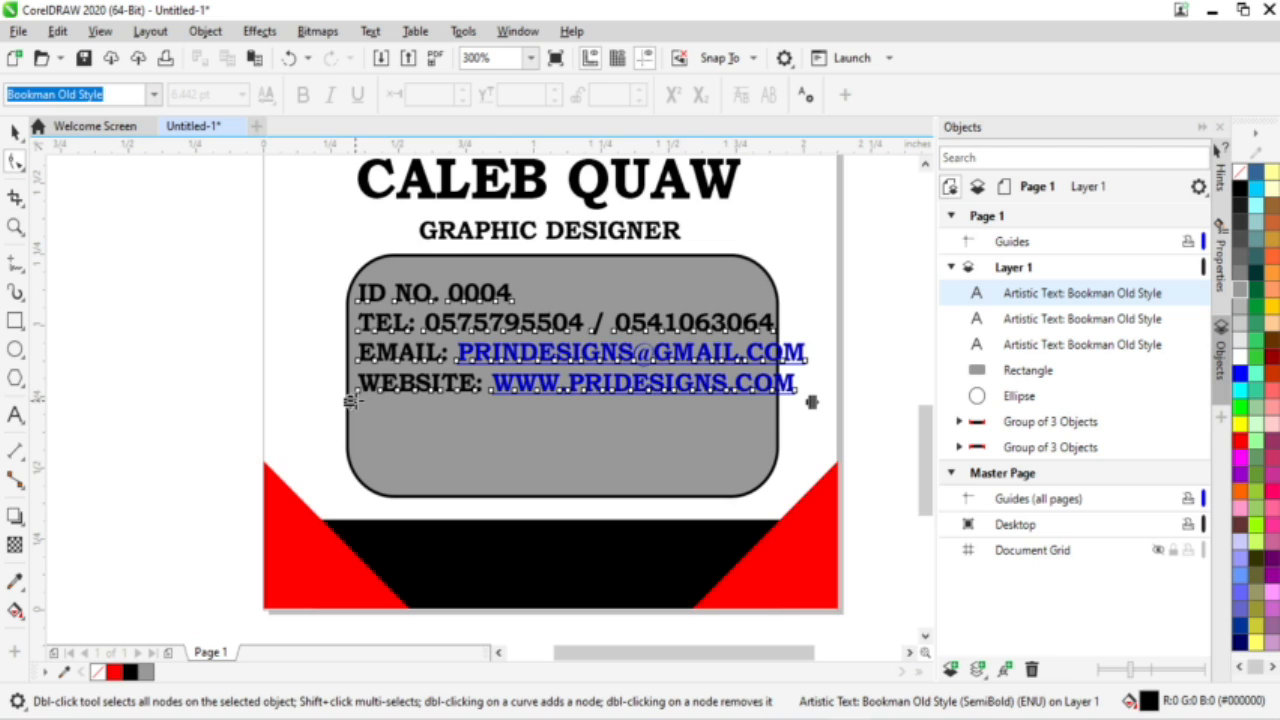
pyautogui.moveTo(351, 400); pyautogui.dragTo(347, 483)
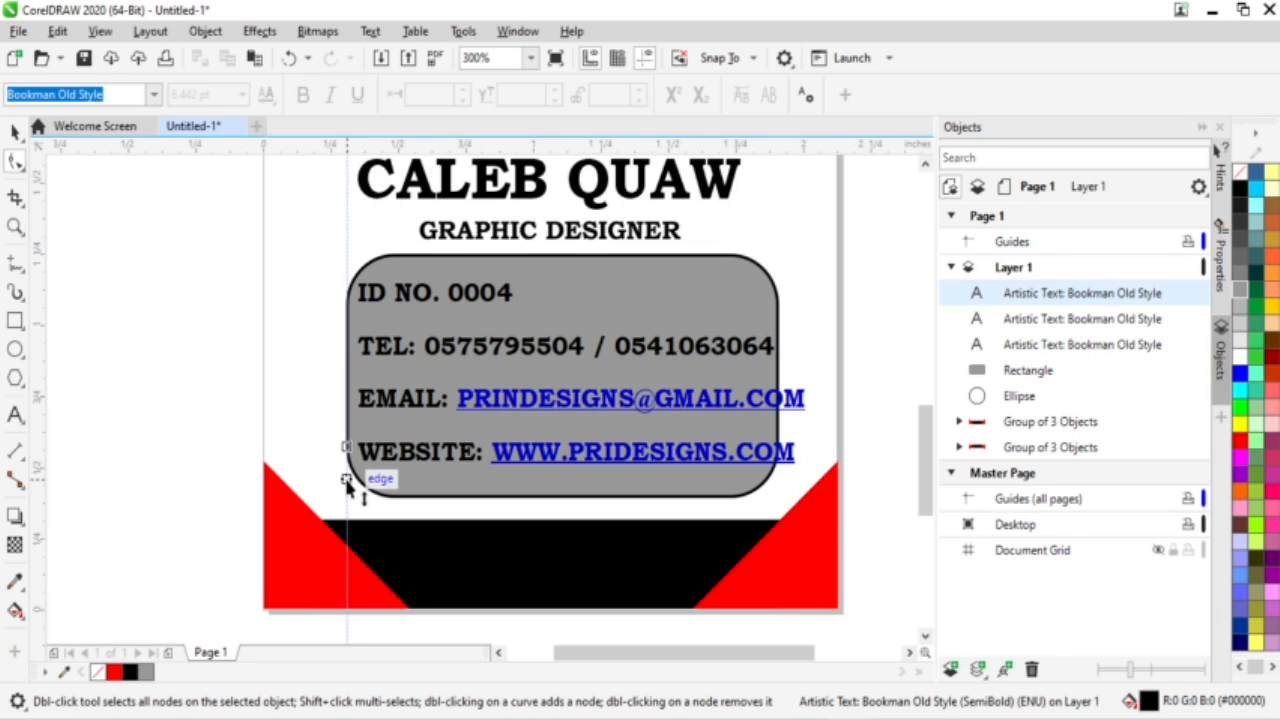
pyautogui.moveTo(347, 483)
pyautogui.mouseDown()
pyautogui.moveTo(348, 468)
pyautogui.moveTo(346, 486)
pyautogui.mouseUp()
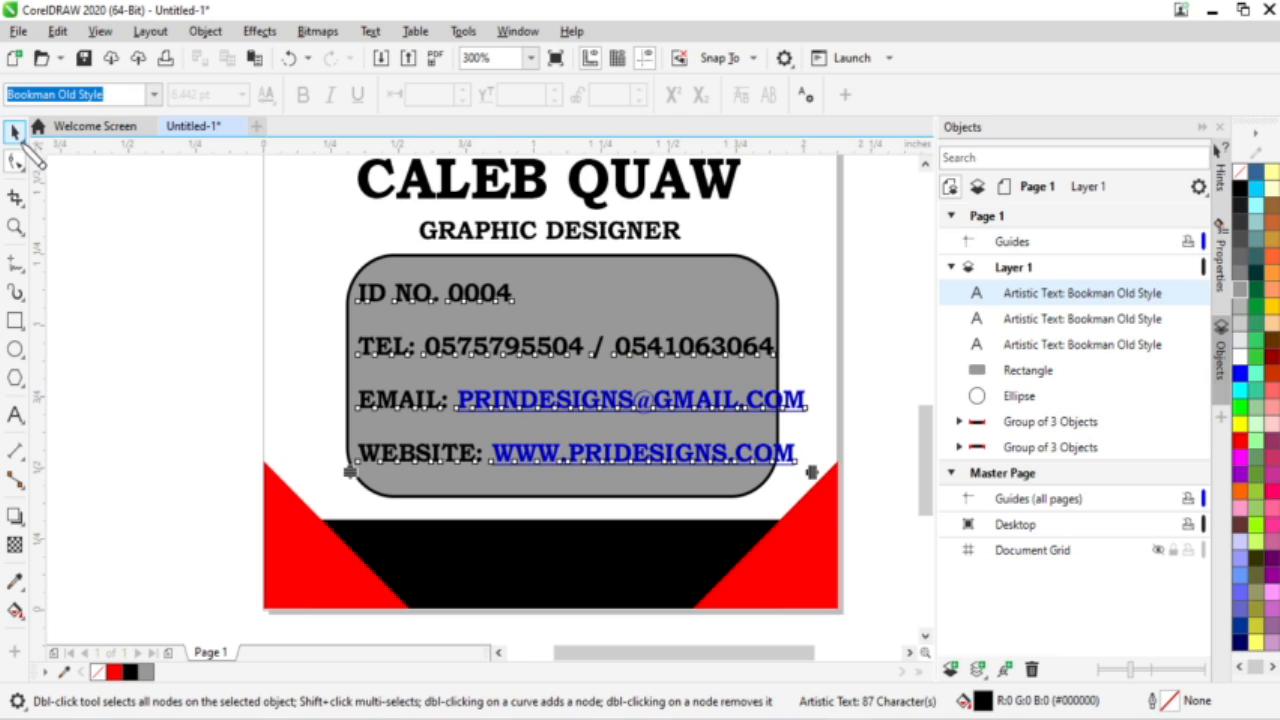
# Step: Scale the contact text down slightly to 5.751 pt and centre it in the grey box
pyautogui.click(18, 134)
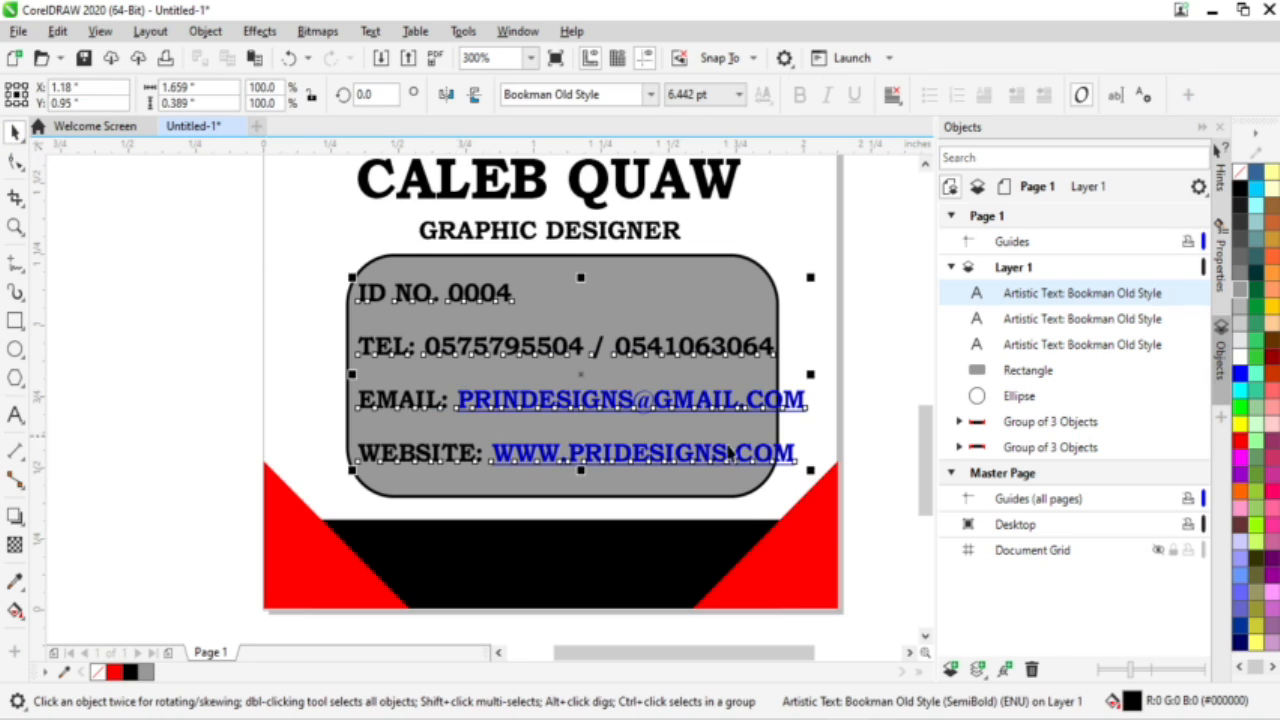
pyautogui.moveTo(810, 469); pyautogui.dragTo(749, 466)
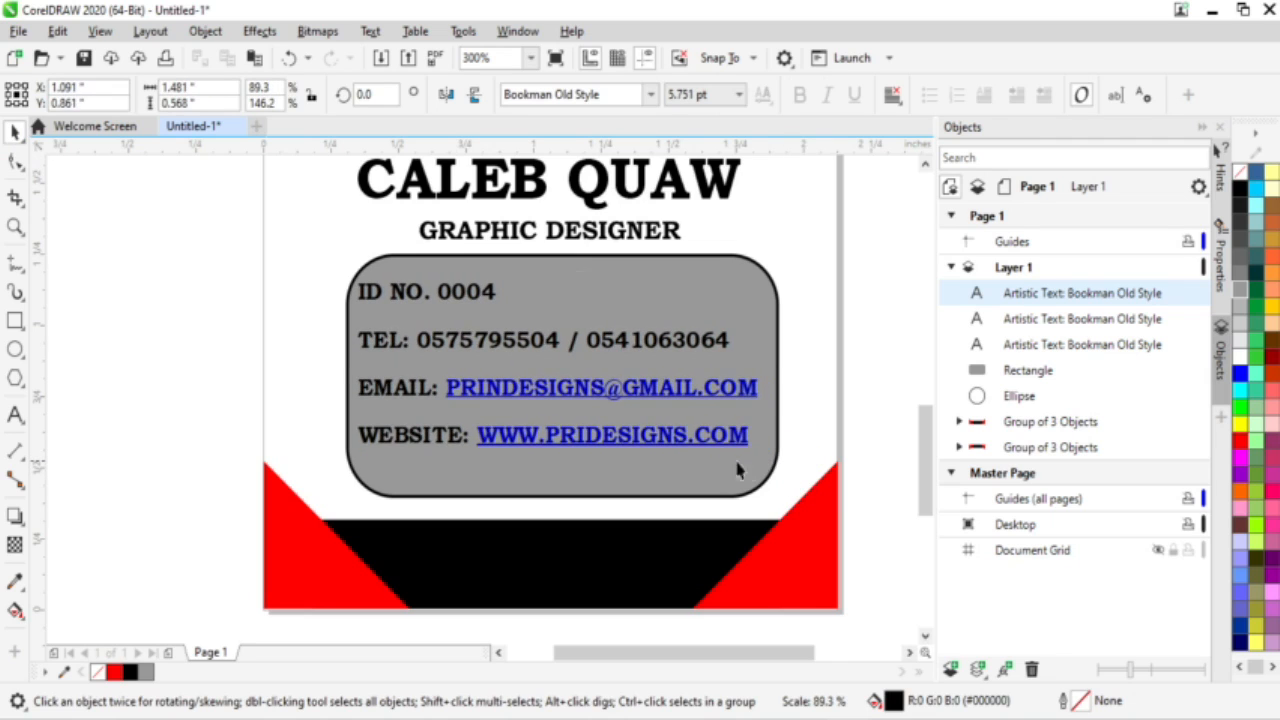
pyautogui.moveTo(557, 366); pyautogui.dragTo(561, 375)
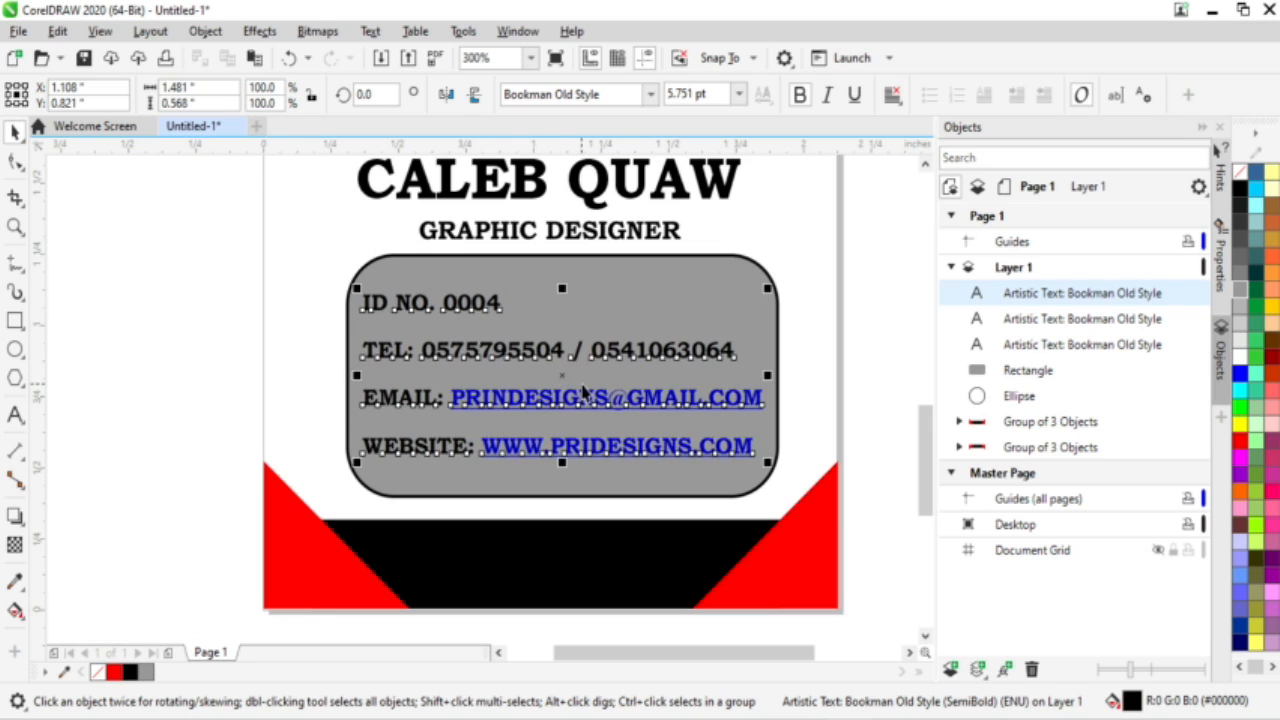
pyautogui.click(210, 296)
pyautogui.scroll(-4, 733, 430)
pyautogui.scroll(3, 749, 336)
pyautogui.scroll(-1, 749, 336)
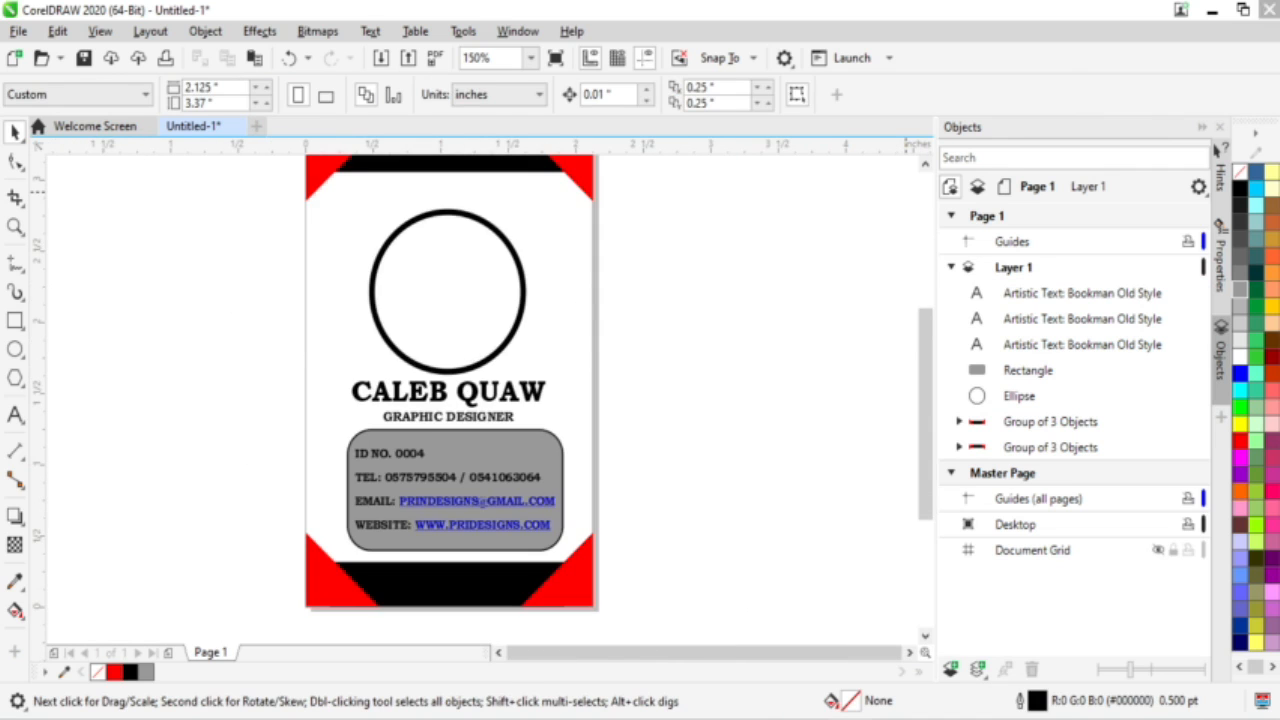
# Step: Import the photo from the desktop, scale it to about 37%, and place it beside the card
pyautogui.click(1211, 10)
pyautogui.moveTo(814, 205); pyautogui.dragTo(673, 253)
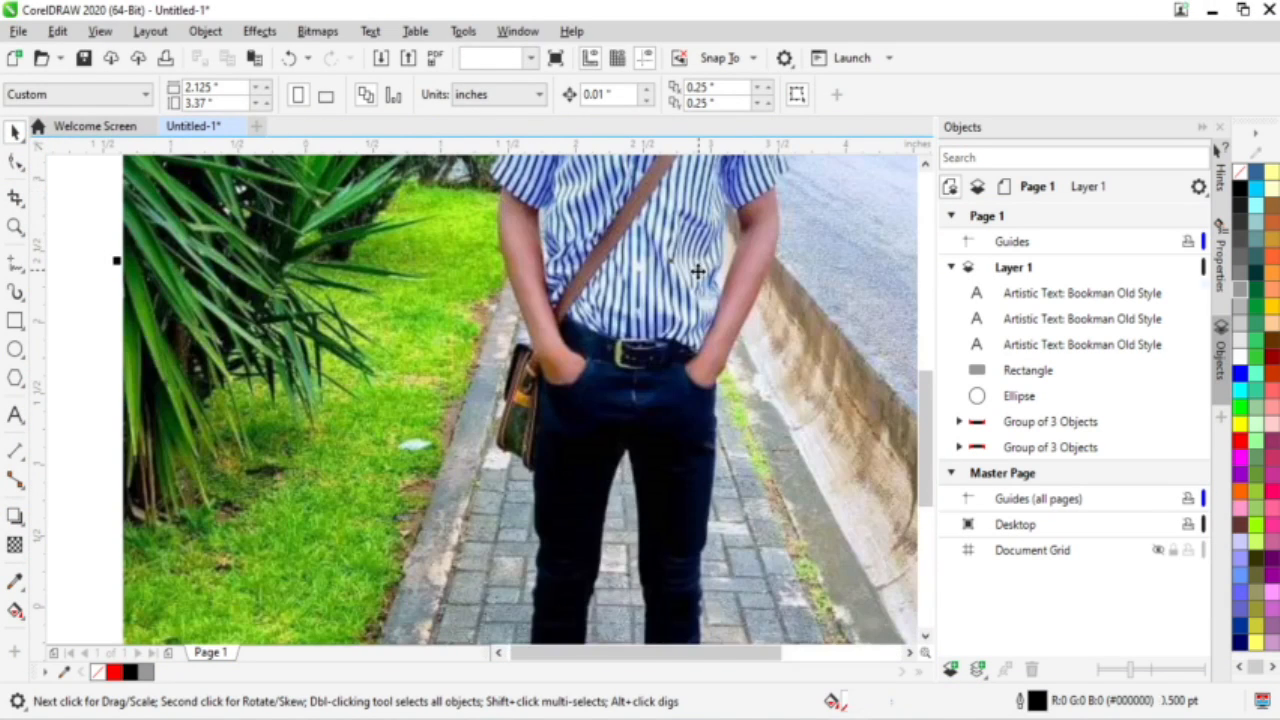
pyautogui.scroll(-4, 694, 266)
pyautogui.moveTo(401, 378); pyautogui.dragTo(401, 378)
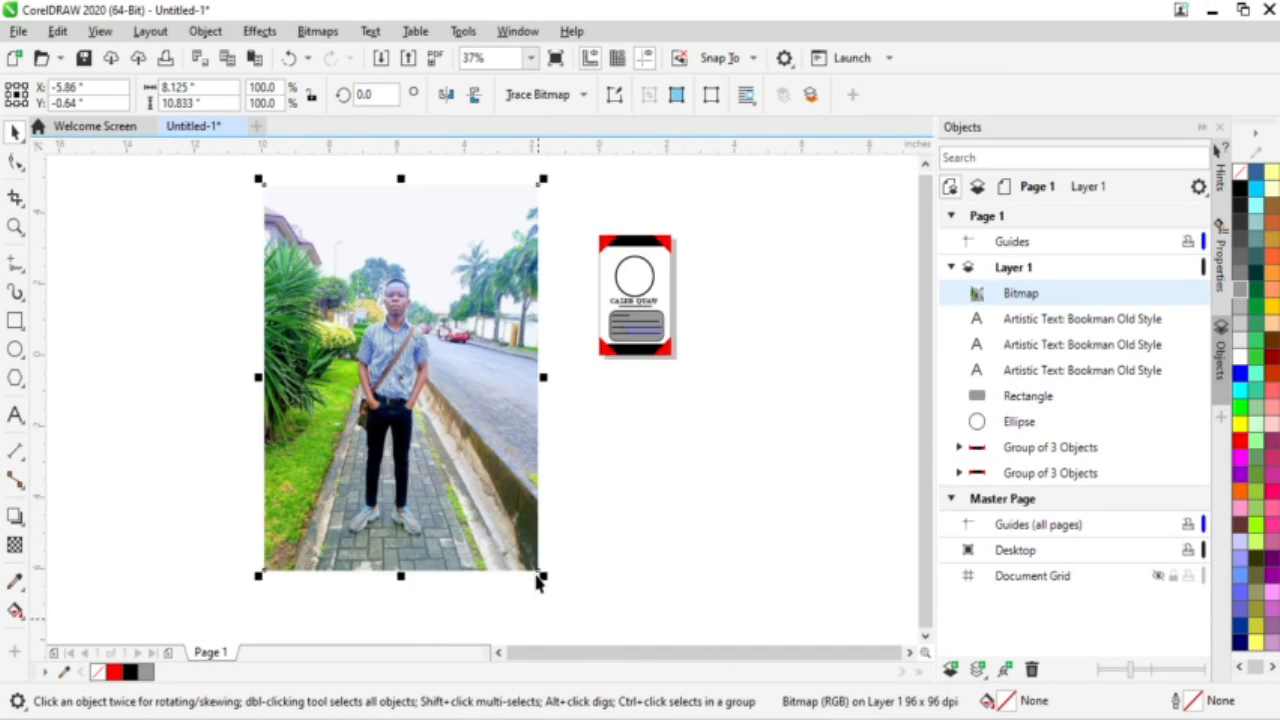
pyautogui.moveTo(543, 575); pyautogui.dragTo(329, 295)
pyautogui.moveTo(317, 240); pyautogui.dragTo(733, 272)
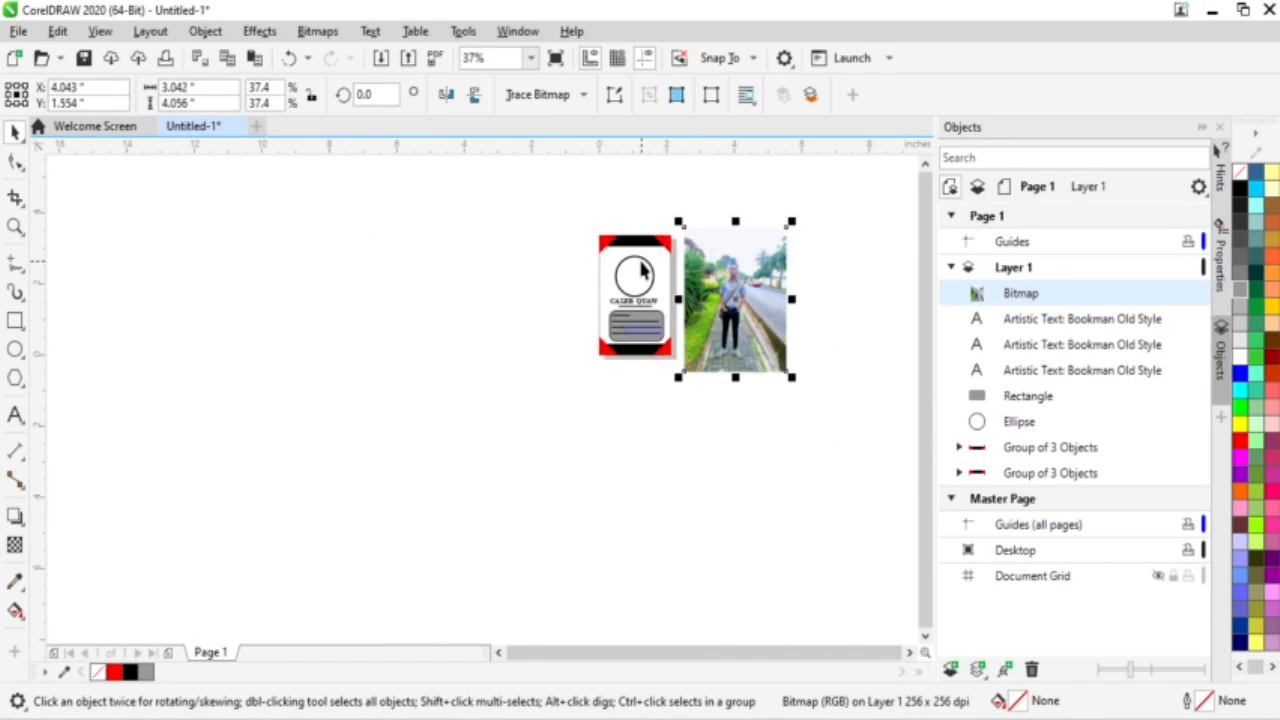
pyautogui.scroll(2, 638, 260)
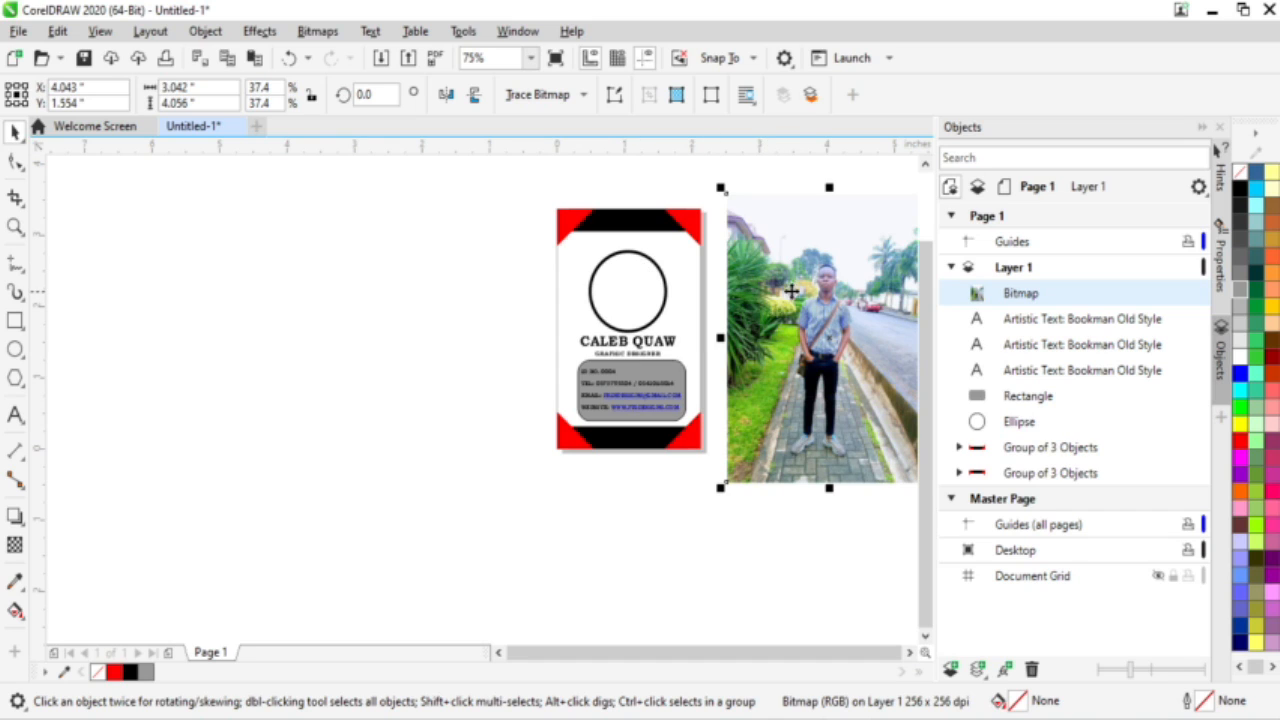
# Step: PowerClip the photo inside the empty circle on the card
pyautogui.moveTo(798, 290); pyautogui.dragTo(760, 293)
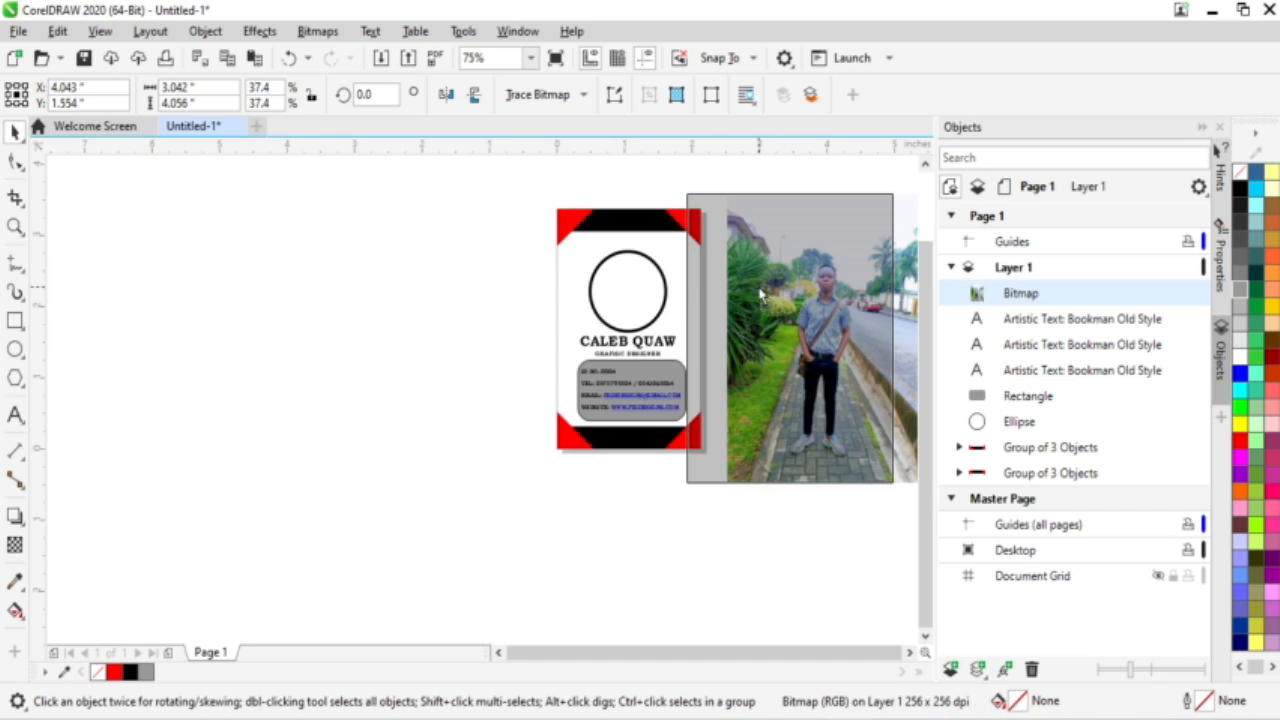
pyautogui.moveTo(703, 293); pyautogui.dragTo(629, 287)
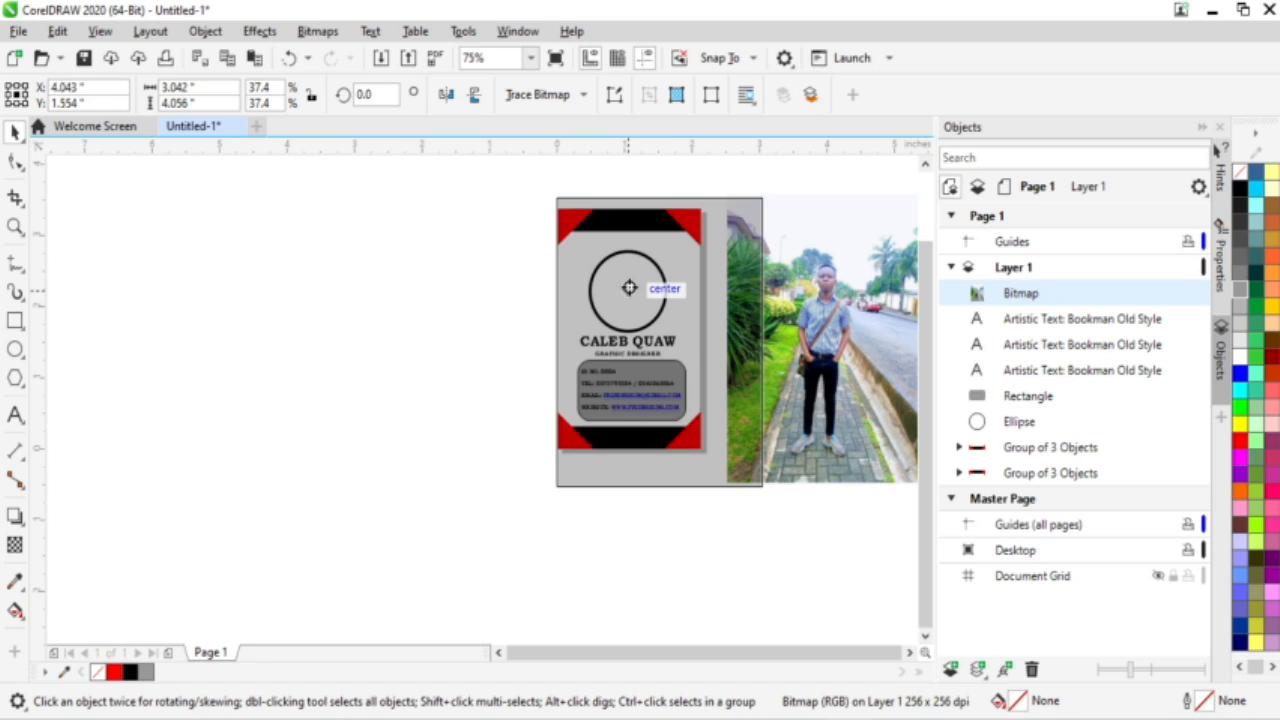
pyautogui.moveTo(629, 288)
pyautogui.mouseDown()
pyautogui.moveTo(725, 294)
pyautogui.moveTo(629, 283)
pyautogui.moveTo(627, 297)
pyautogui.mouseUp()
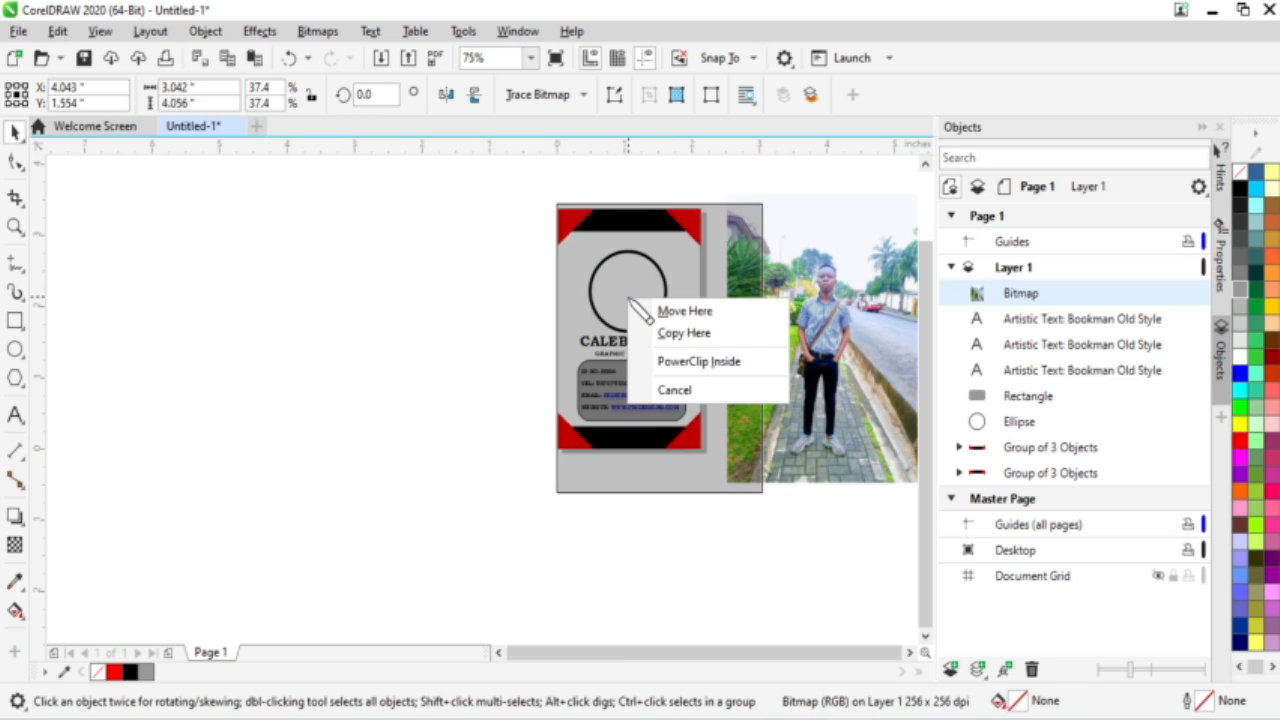
pyautogui.click(712, 364)
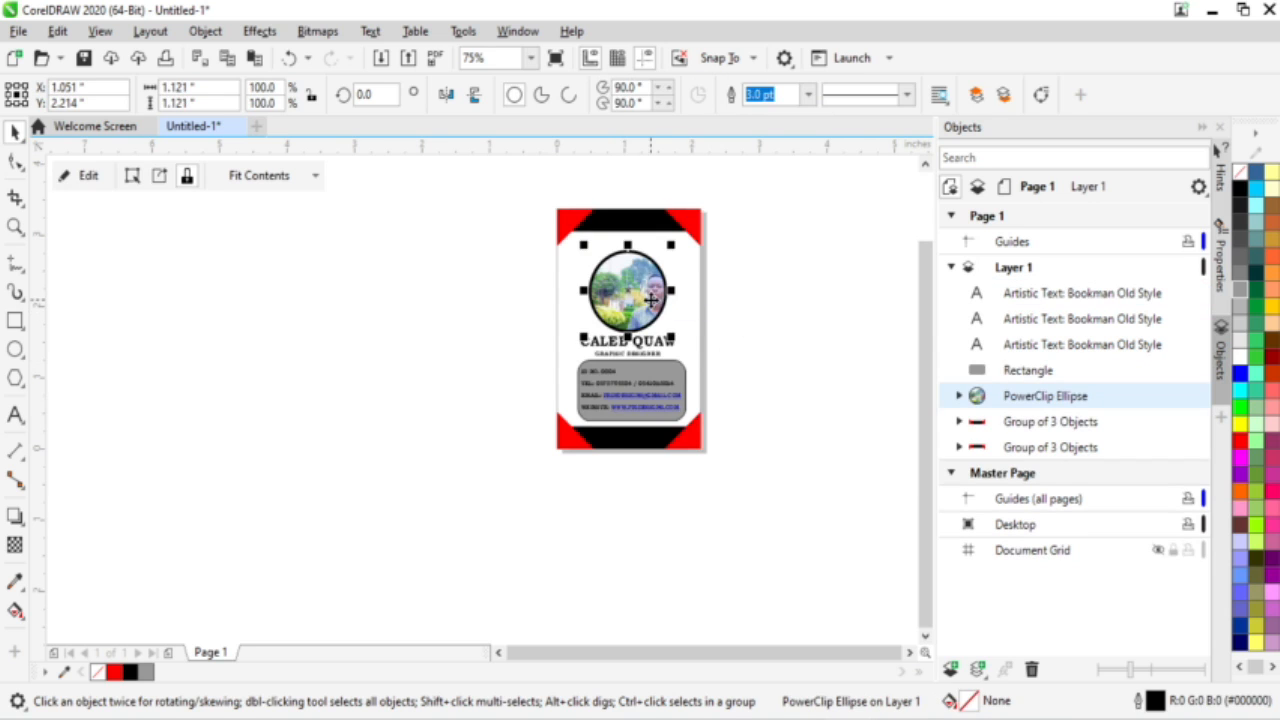
# Step: Edit the circle's PowerClip contents, shifting the photo so the face is centred, then finish editing
pyautogui.scroll(5, 669, 283)
pyautogui.scroll(-3, 463, 334)
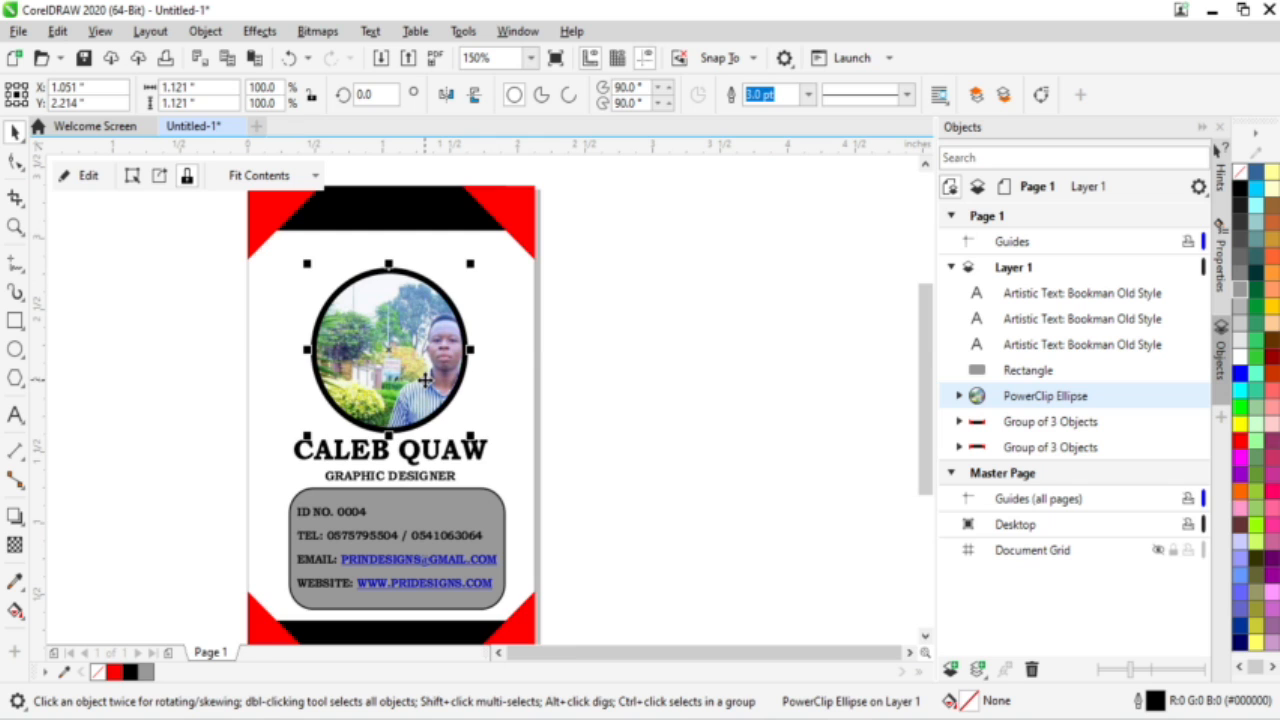
pyautogui.rightClick(425, 380)
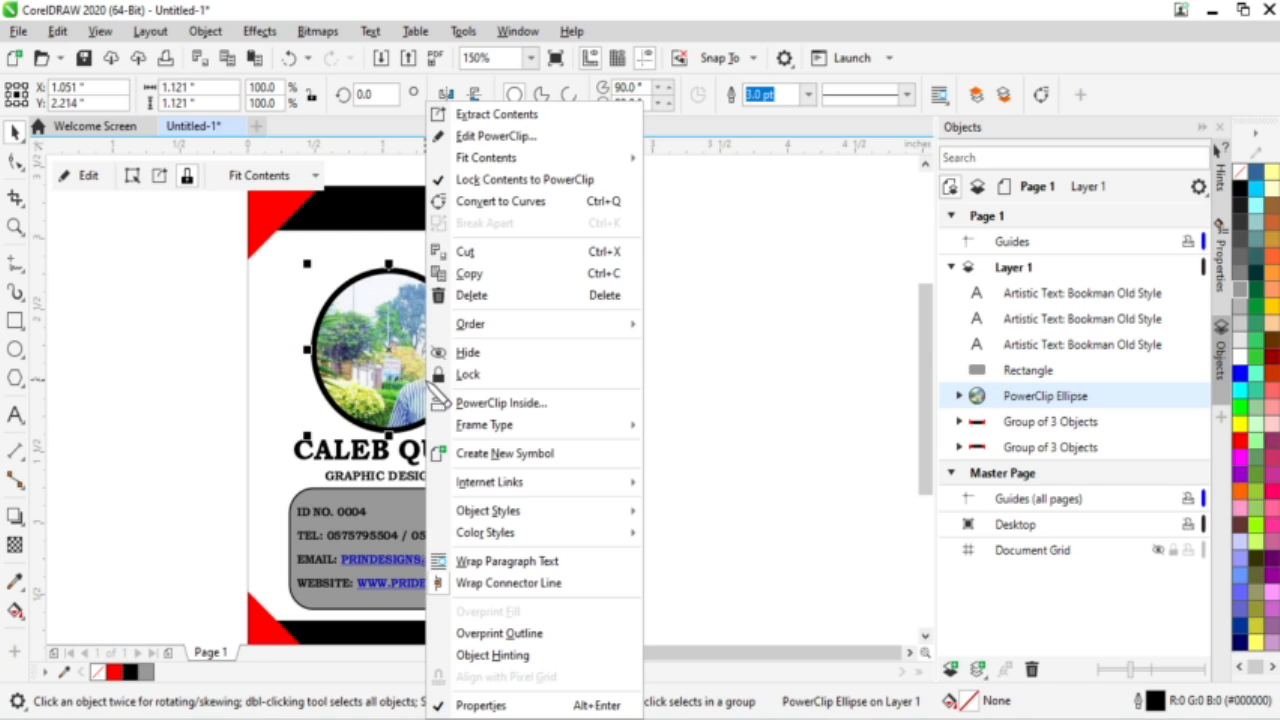
pyautogui.click(480, 136)
pyautogui.moveTo(557, 435); pyautogui.dragTo(512, 421)
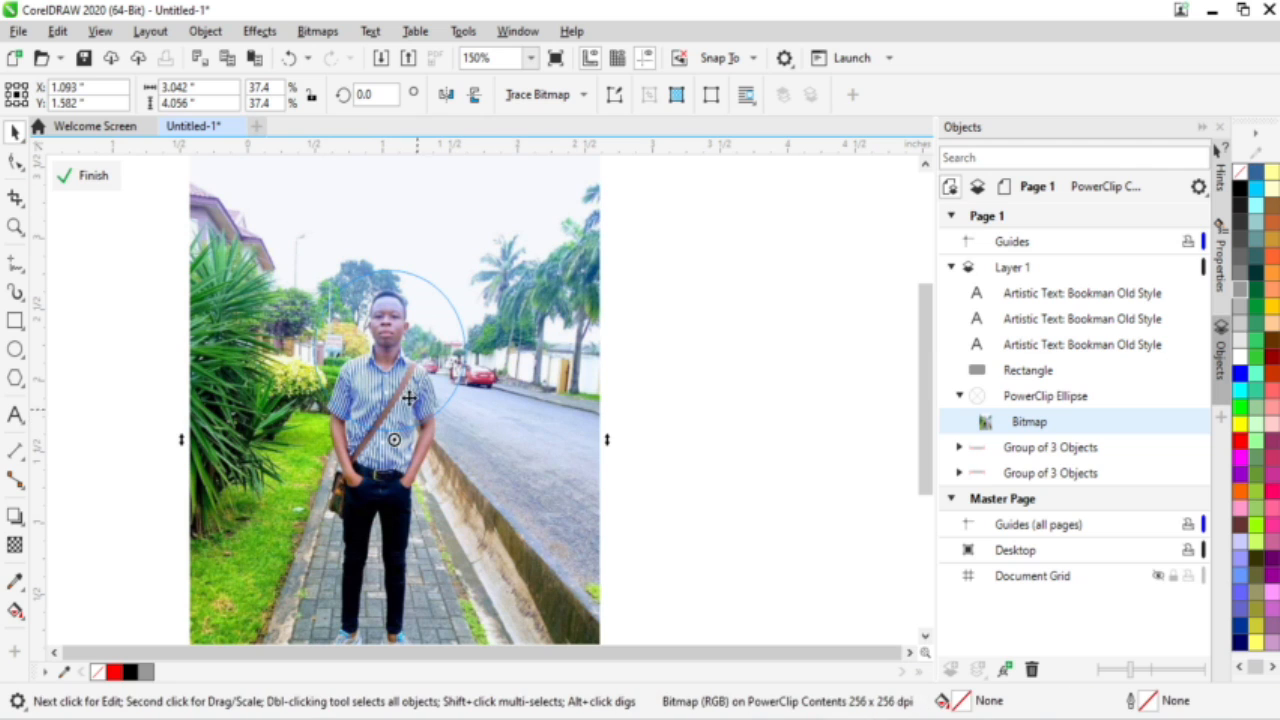
pyautogui.rightClick(402, 382)
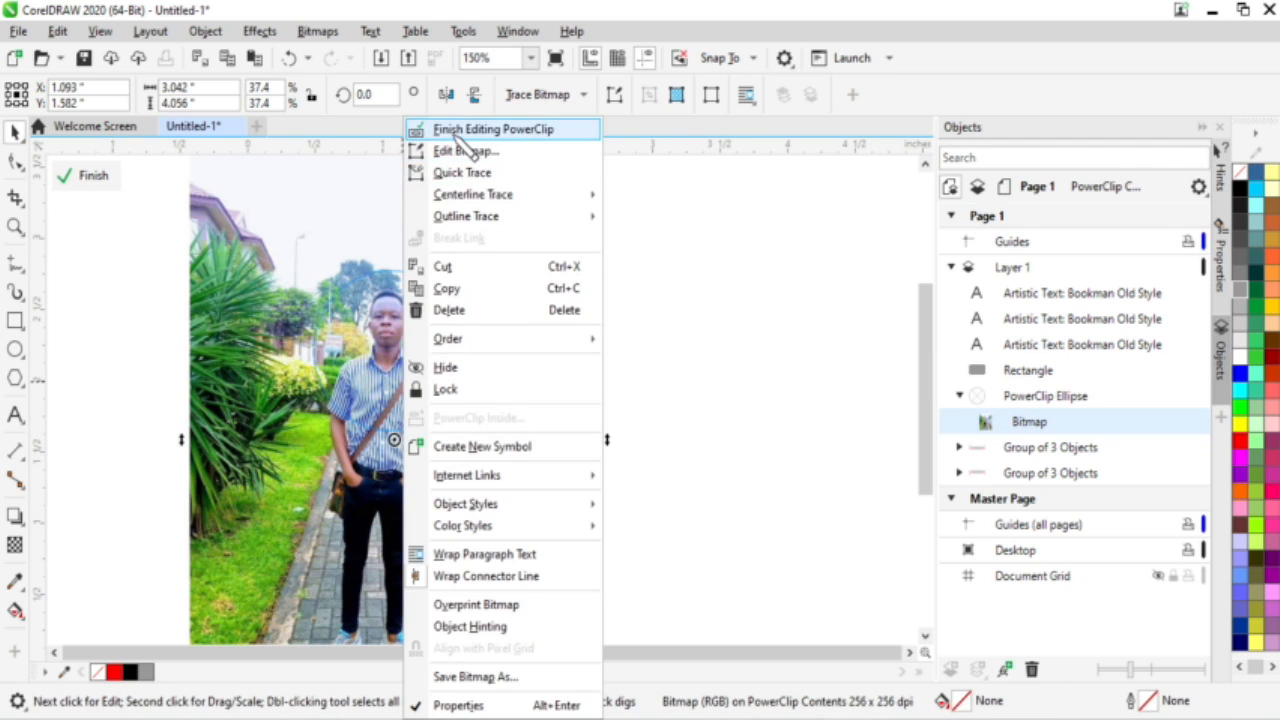
pyautogui.click(98, 185)
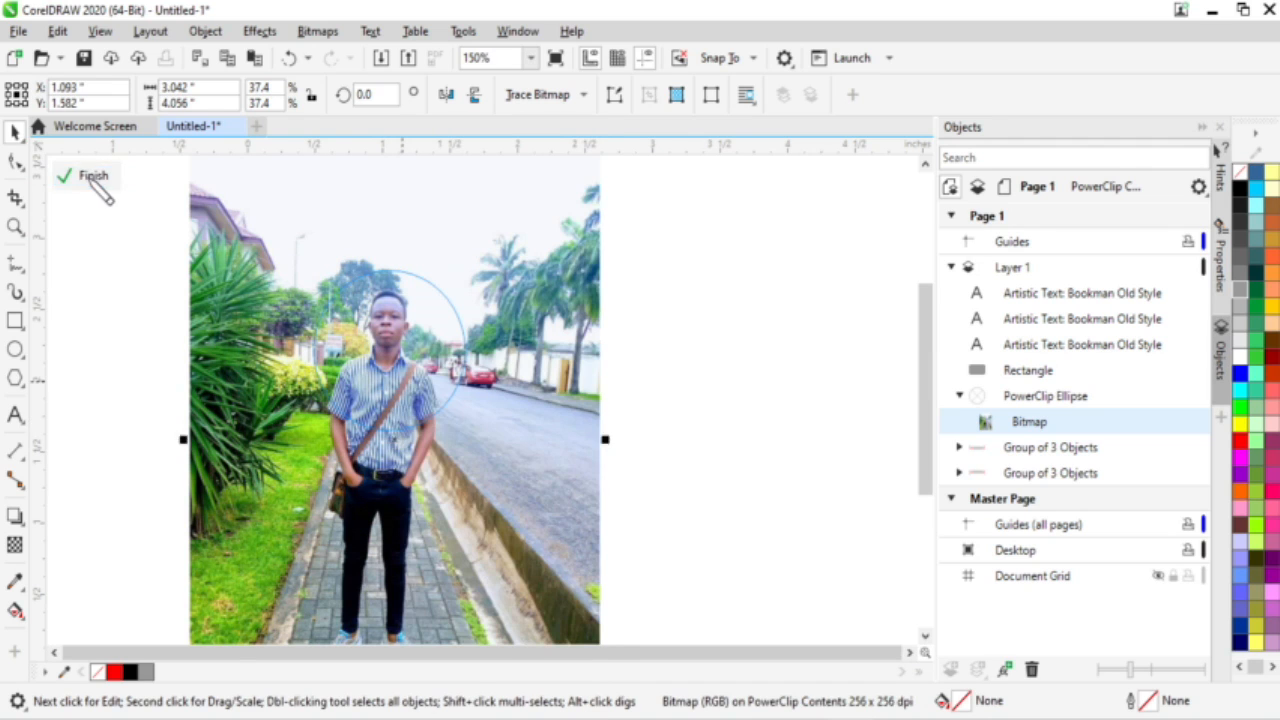
pyautogui.click(98, 185)
pyautogui.click(630, 351)
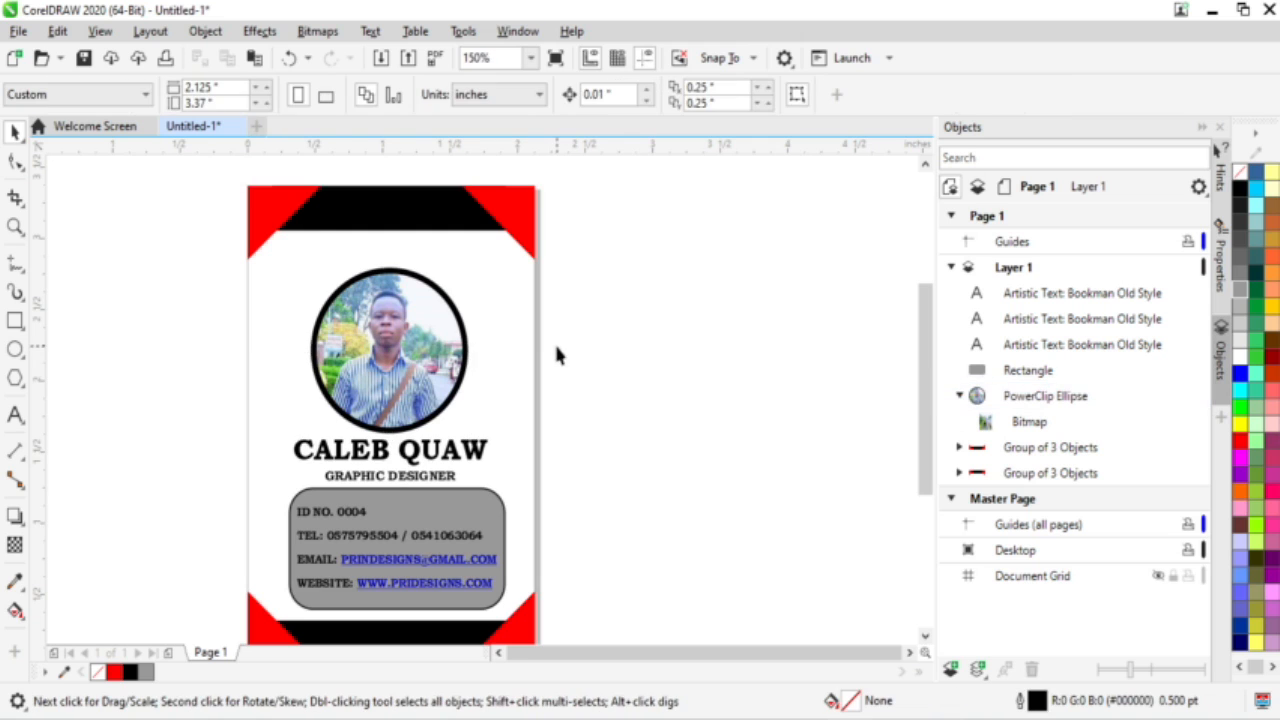
pyautogui.scroll(-2, 557, 353)
pyautogui.scroll(4, 508, 352)
pyautogui.scroll(-2, 508, 352)
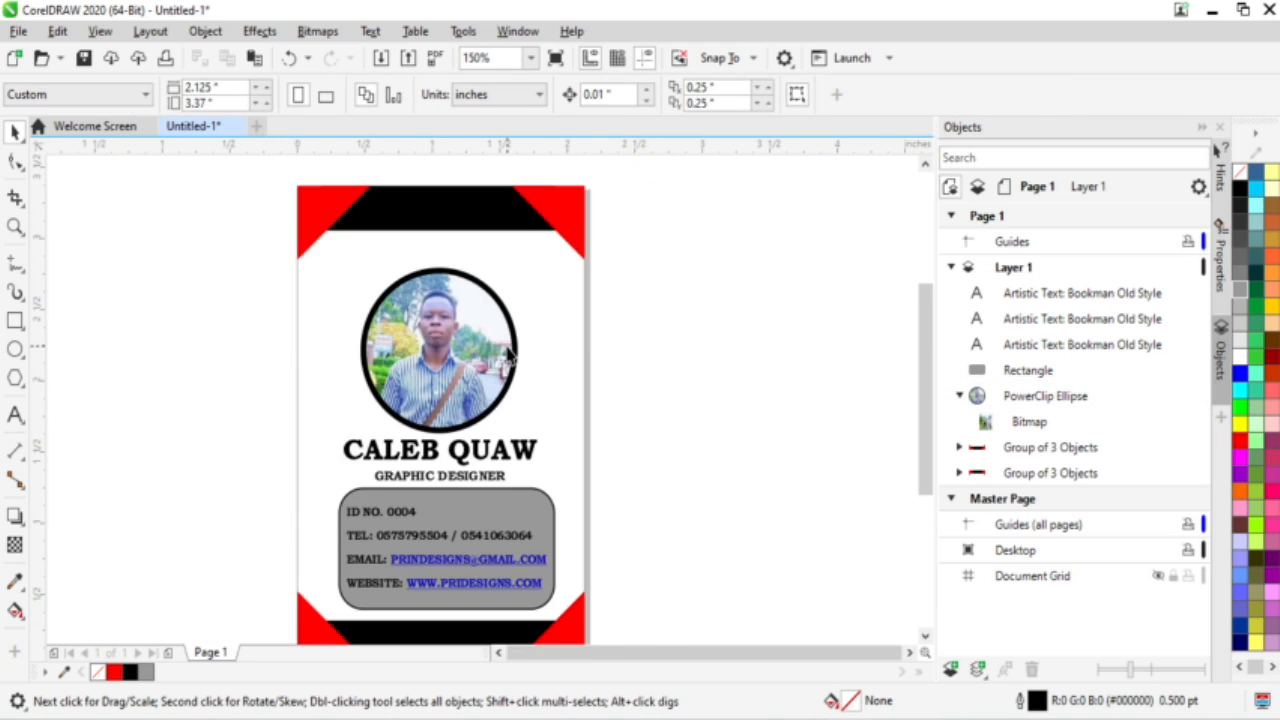
pyautogui.scroll(-2, 508, 352)
pyautogui.scroll(2, 463, 449)
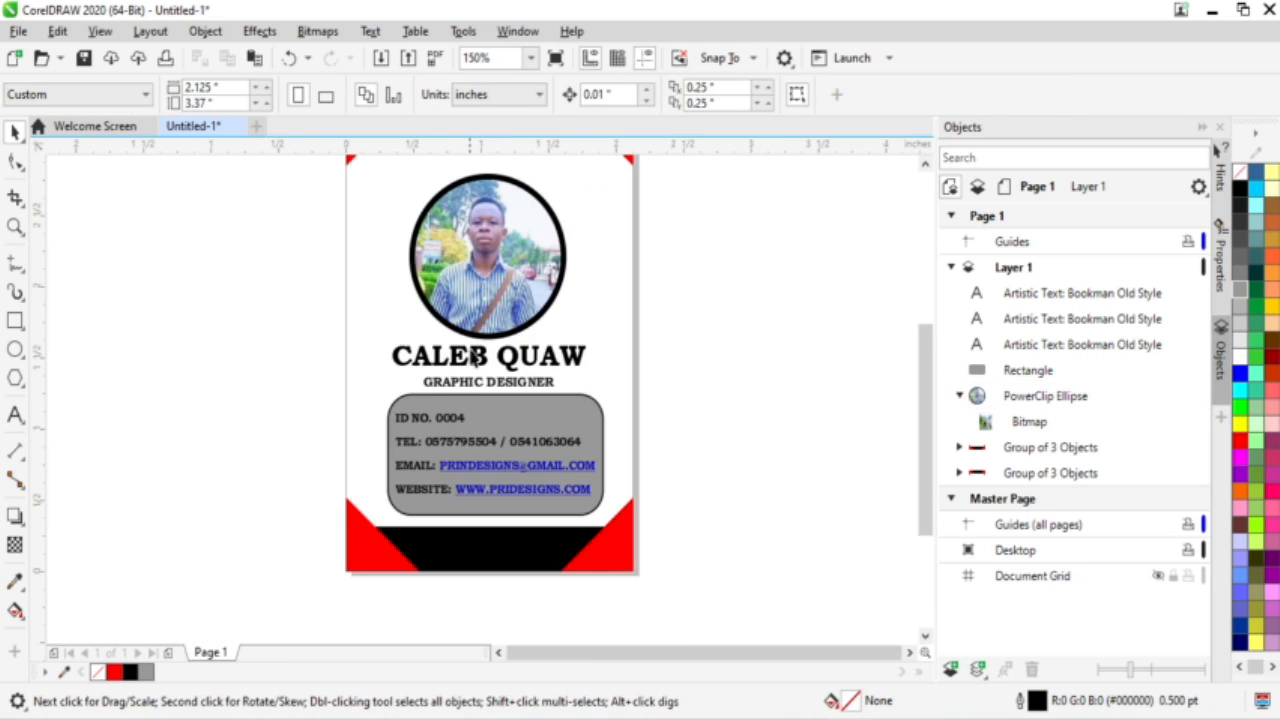
pyautogui.scroll(-2, 477, 355)
pyautogui.scroll(2, 449, 245)
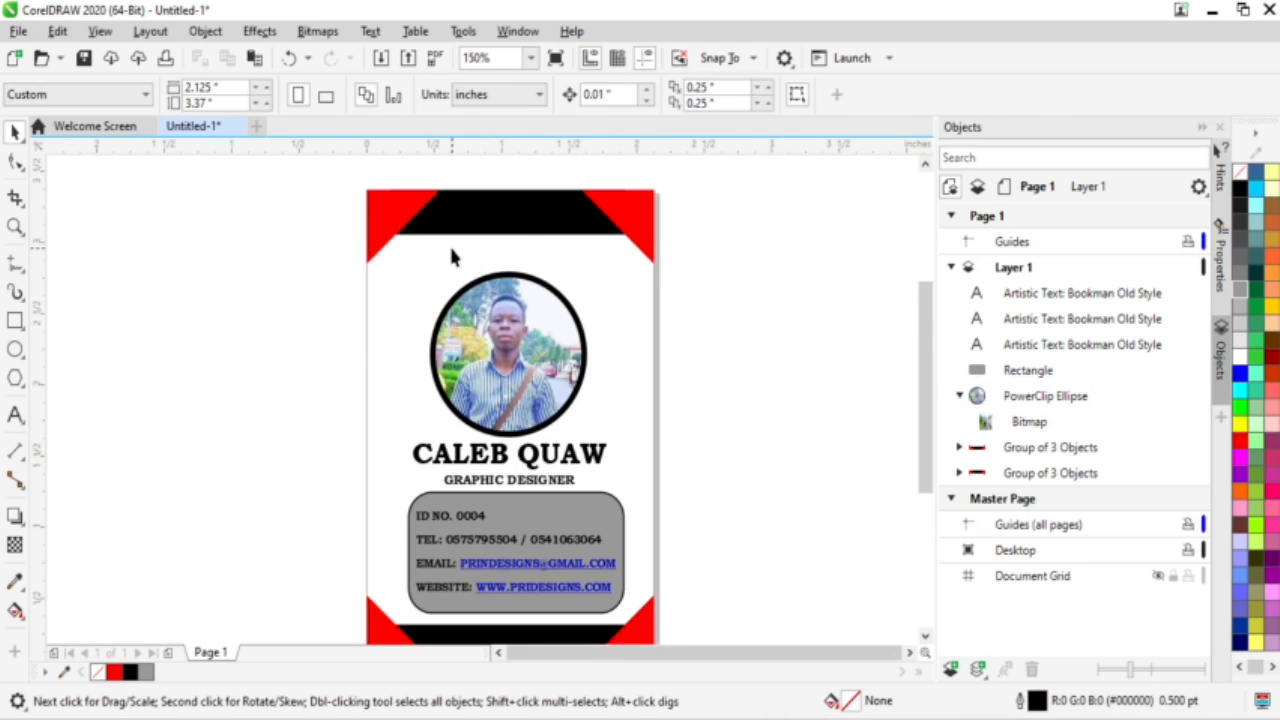
pyautogui.scroll(-2, 450, 250)
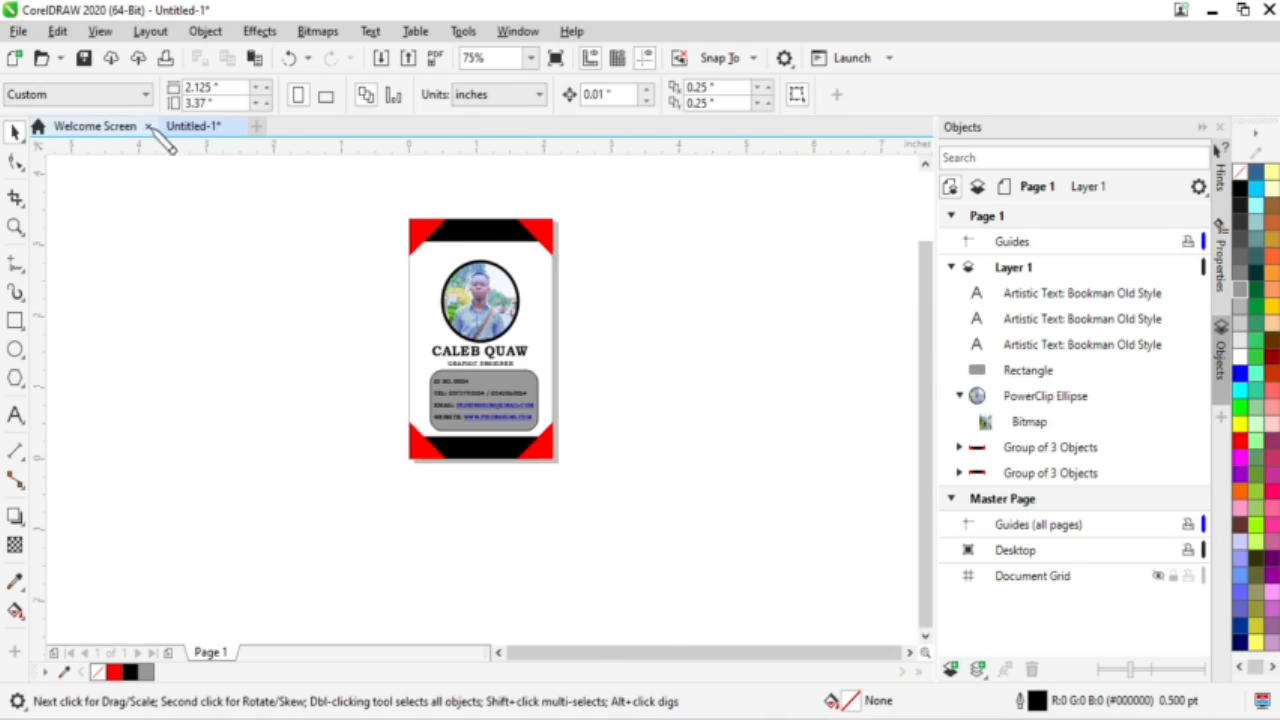
pyautogui.scroll(2, 524, 287)
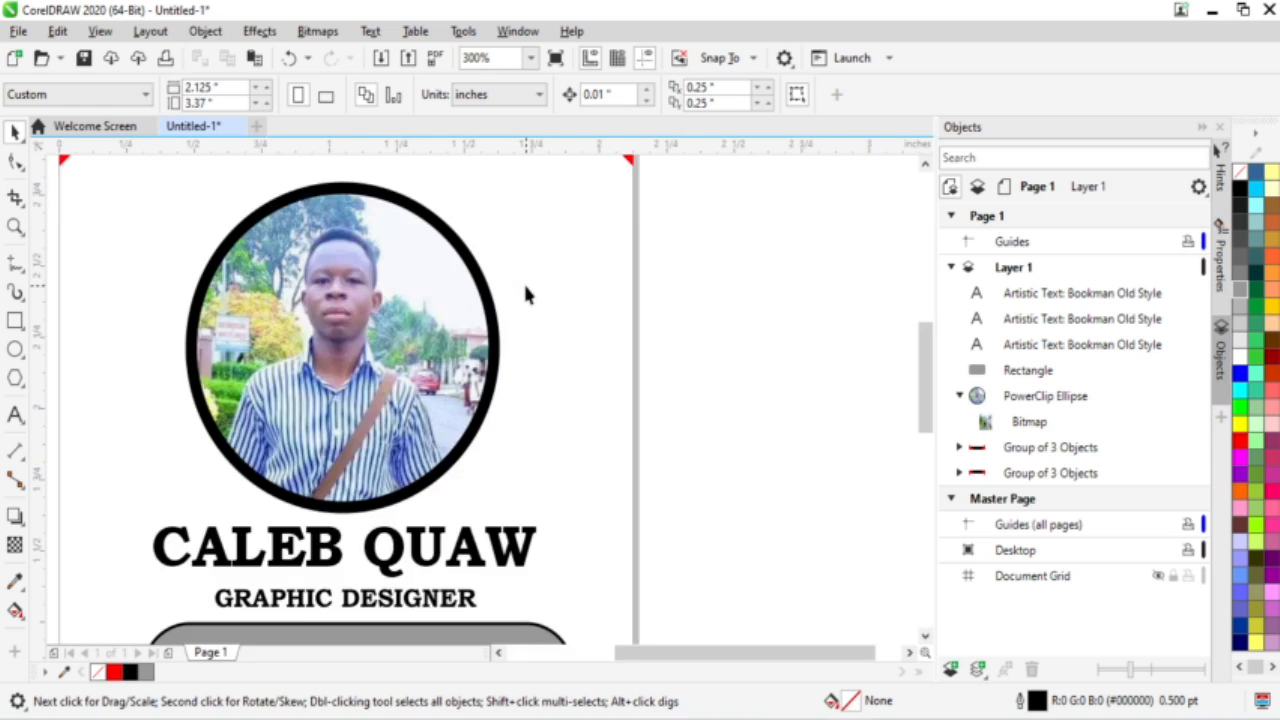
pyautogui.scroll(-1, 526, 291)
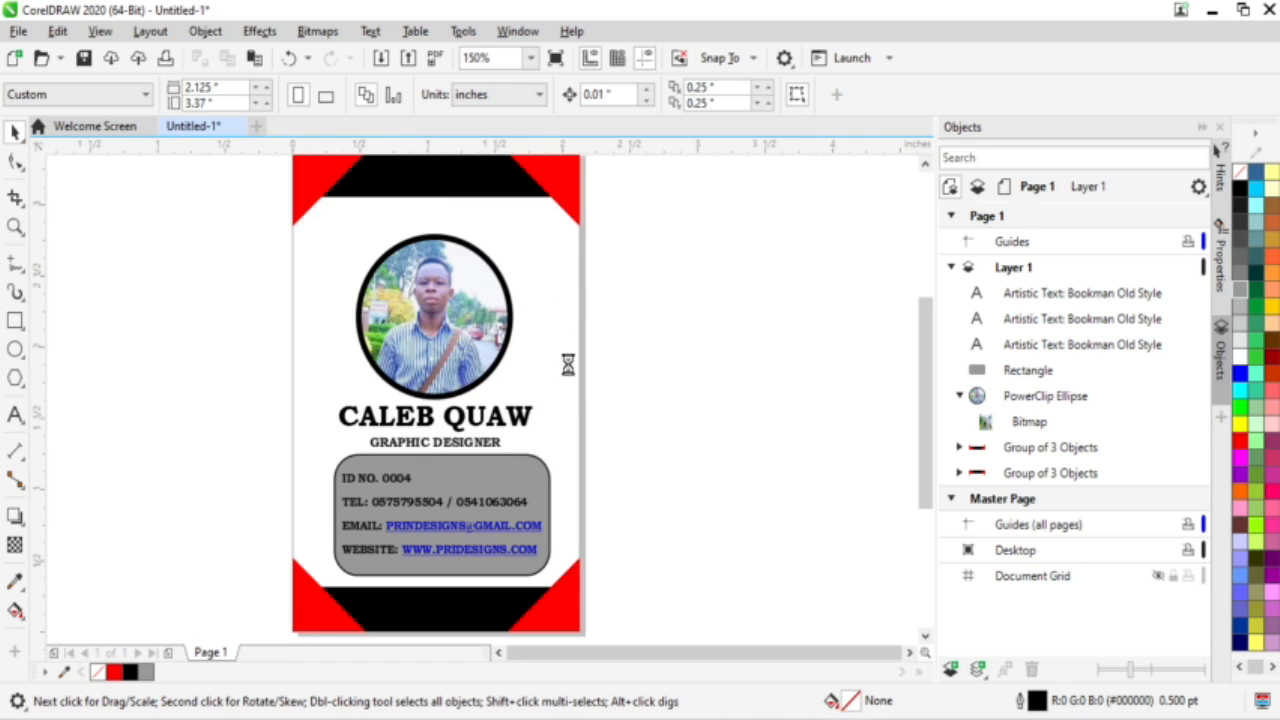
# Step: Export the card to the Desktop as COREL STAFF ID CARD in JPG format at 100% quality RGB
pyautogui.hotkey('ctrl', 'e')
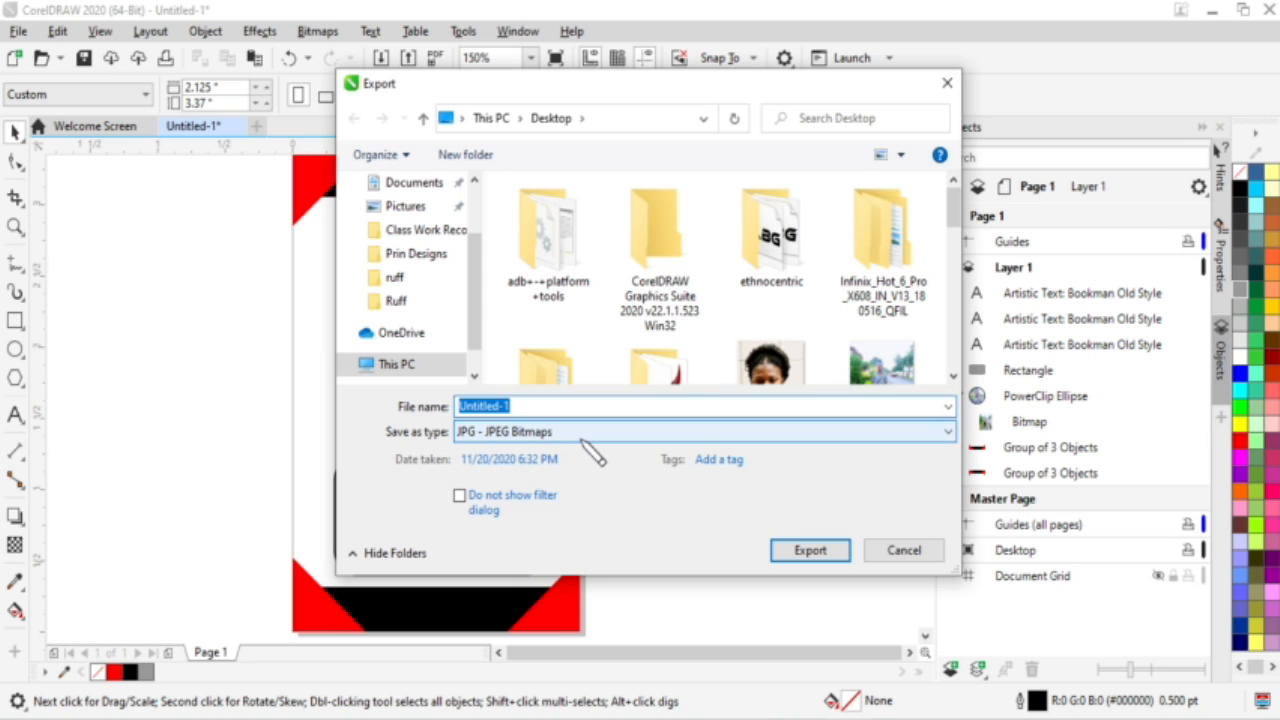
pyautogui.write('c')
pyautogui.press('BackSpace')
pyautogui.write('COREL ID')
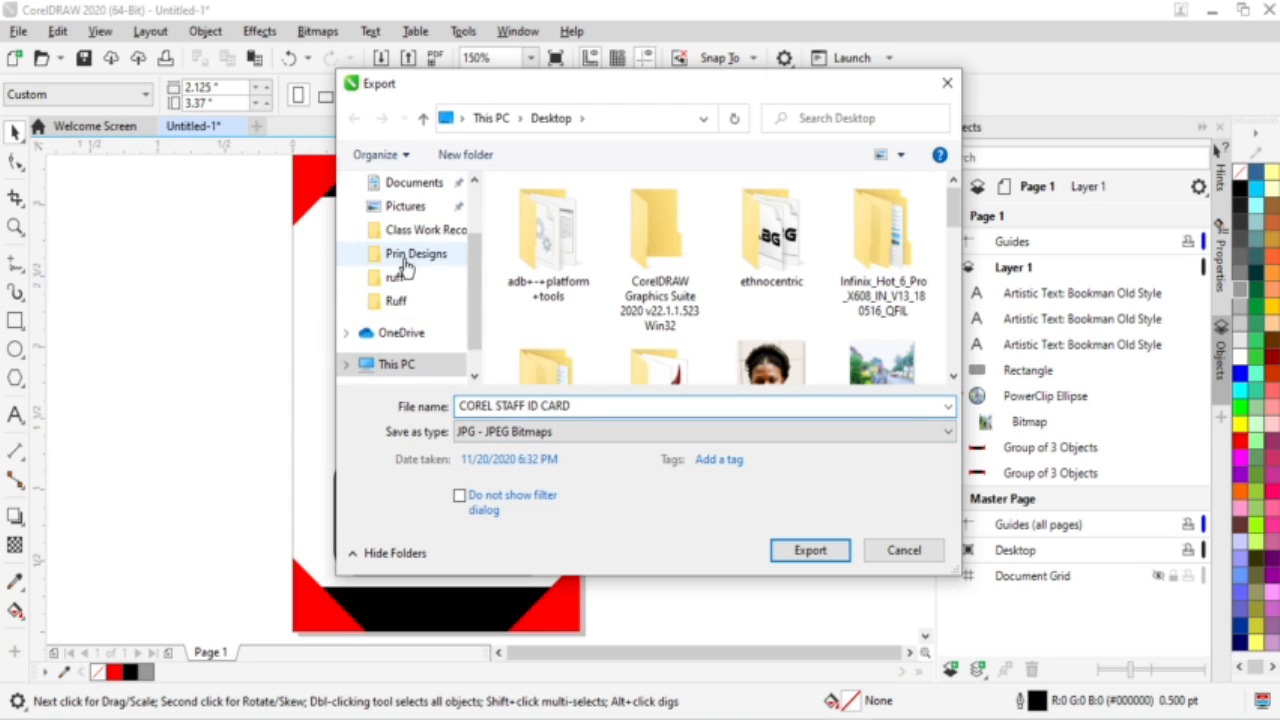
pyautogui.scroll(2, 405, 265)
pyautogui.click(402, 223)
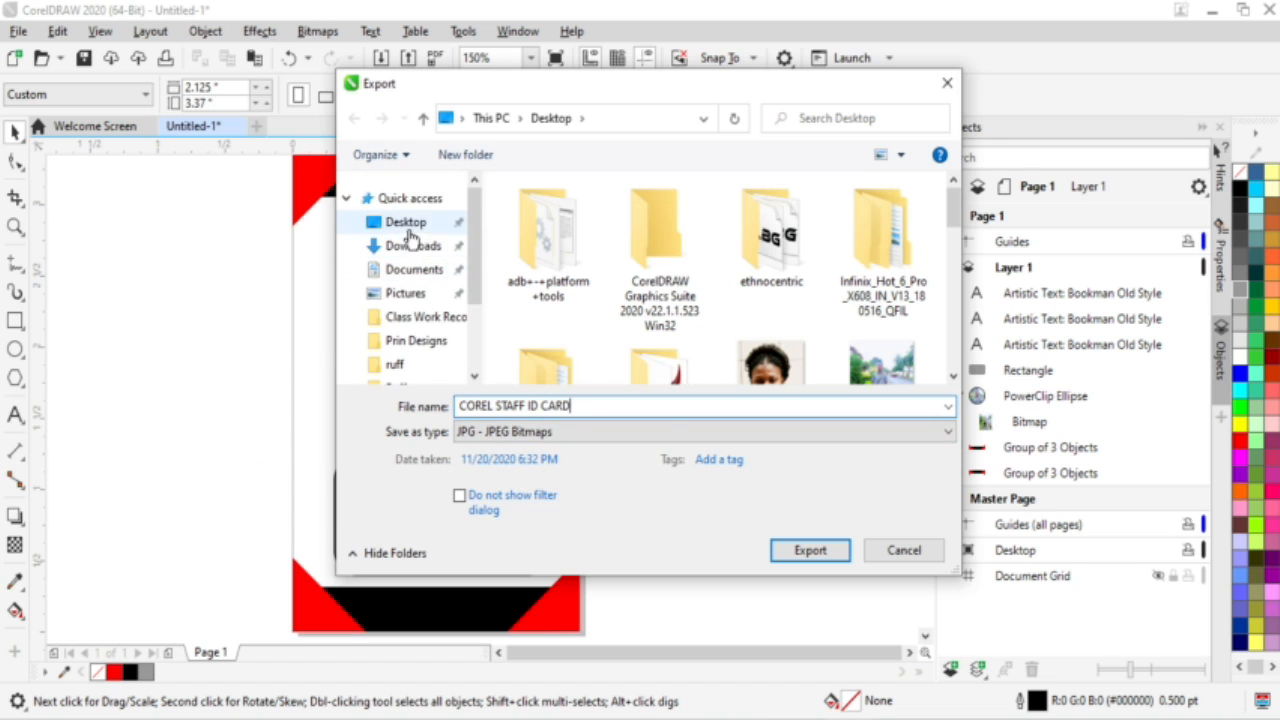
pyautogui.click(812, 551)
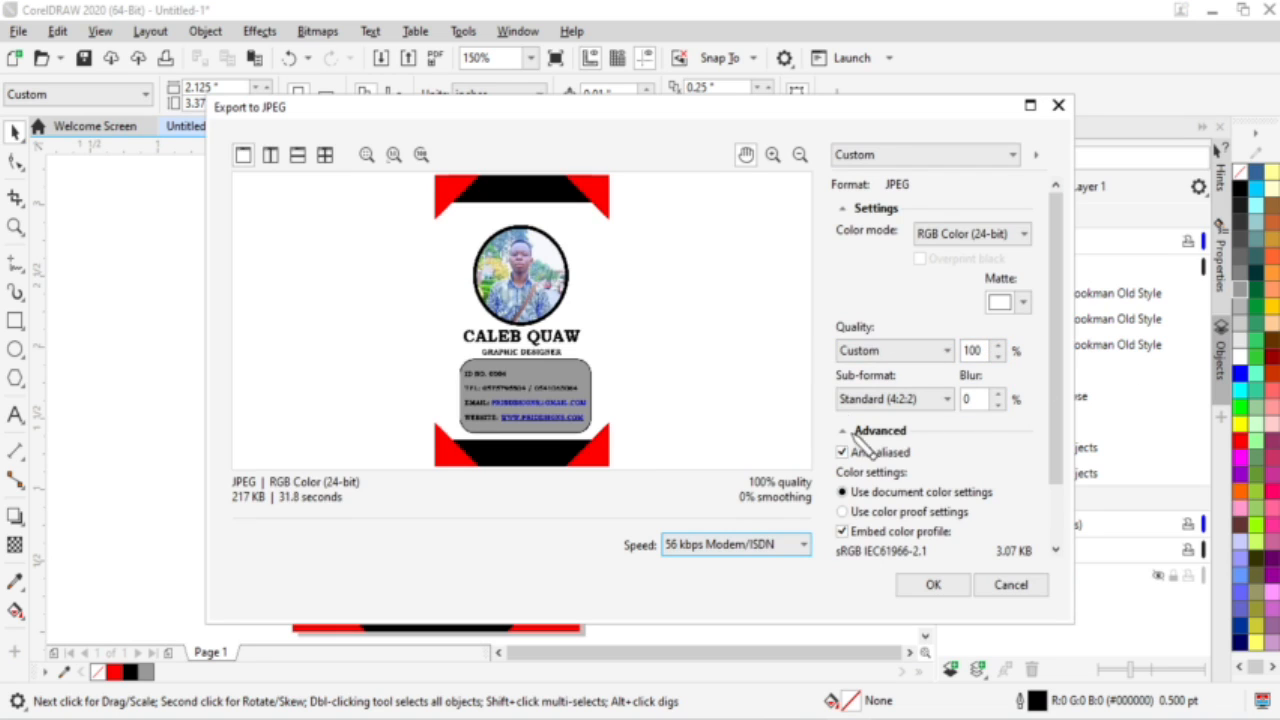
pyautogui.click(933, 585)
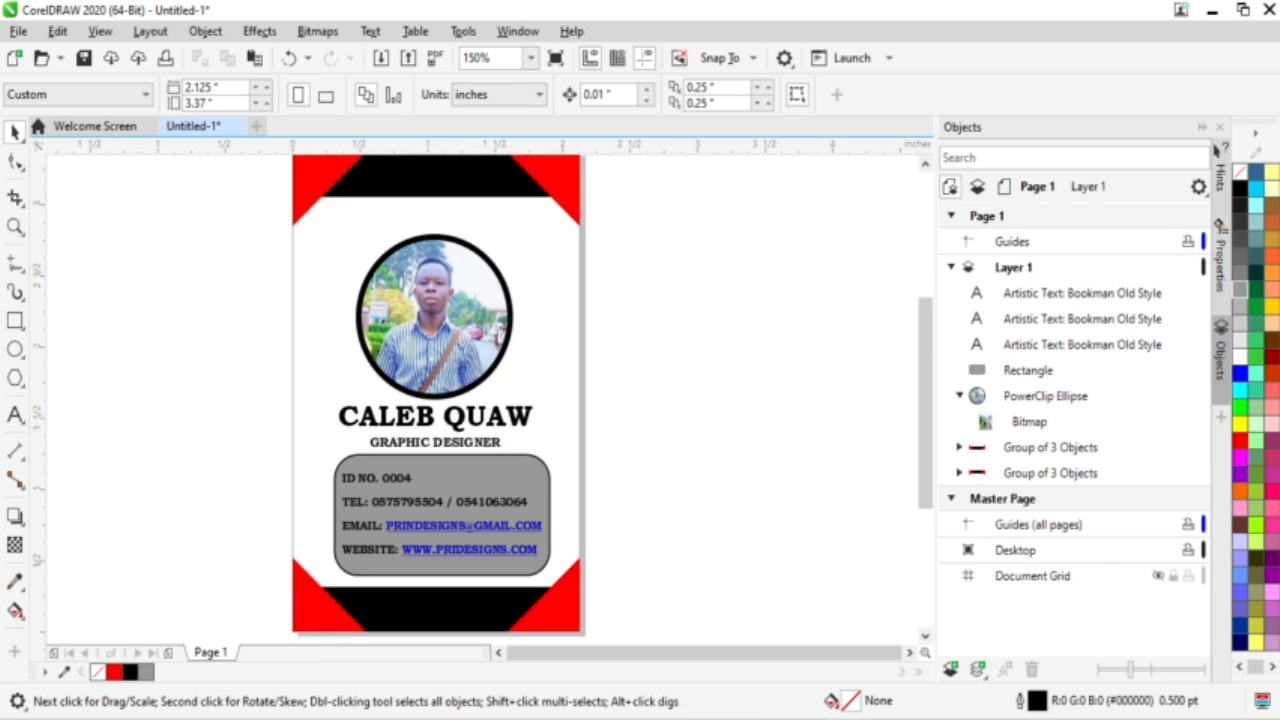
# Step: Open the exported COREL STAFF ID CARD image from the desktop in Picasa Photo Viewer and zoom in
pyautogui.click(1210, 20)
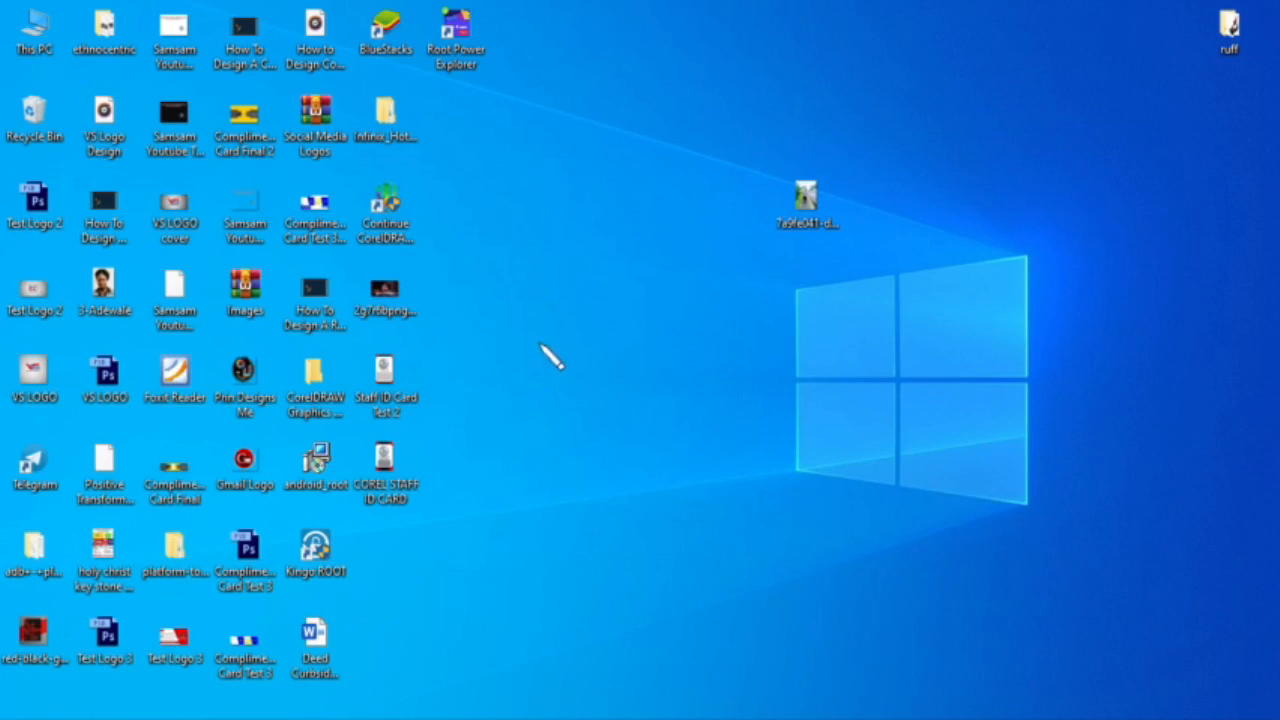
pyautogui.moveTo(474, 581); pyautogui.dragTo(357, 418)
pyautogui.doubleClick(405, 483)
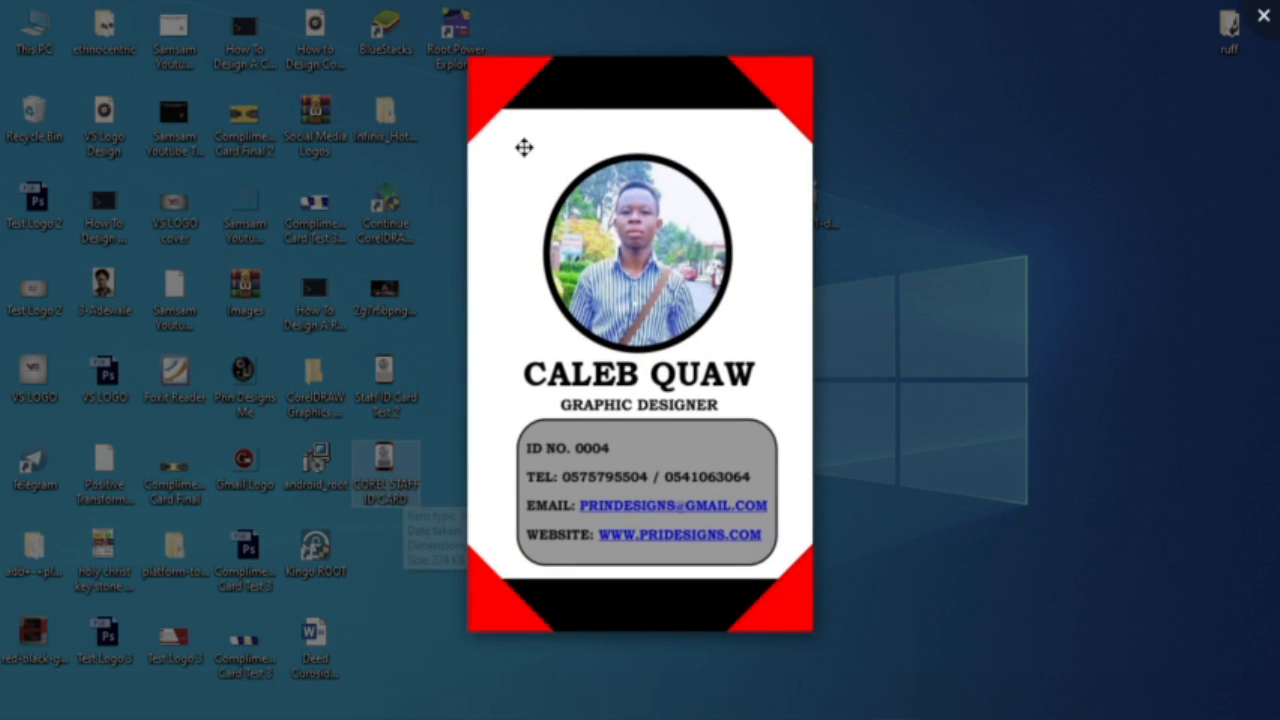
pyautogui.scroll(5, 522, 149)
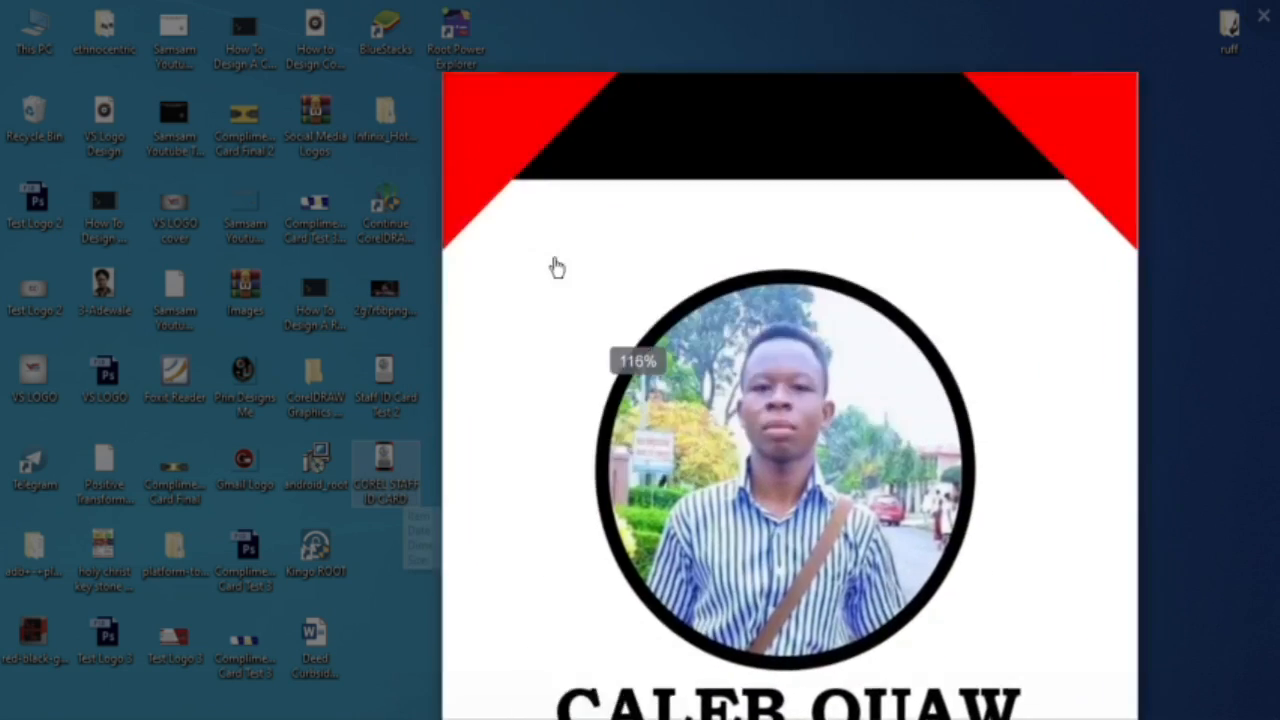
pyautogui.moveTo(557, 268); pyautogui.dragTo(567, 340)
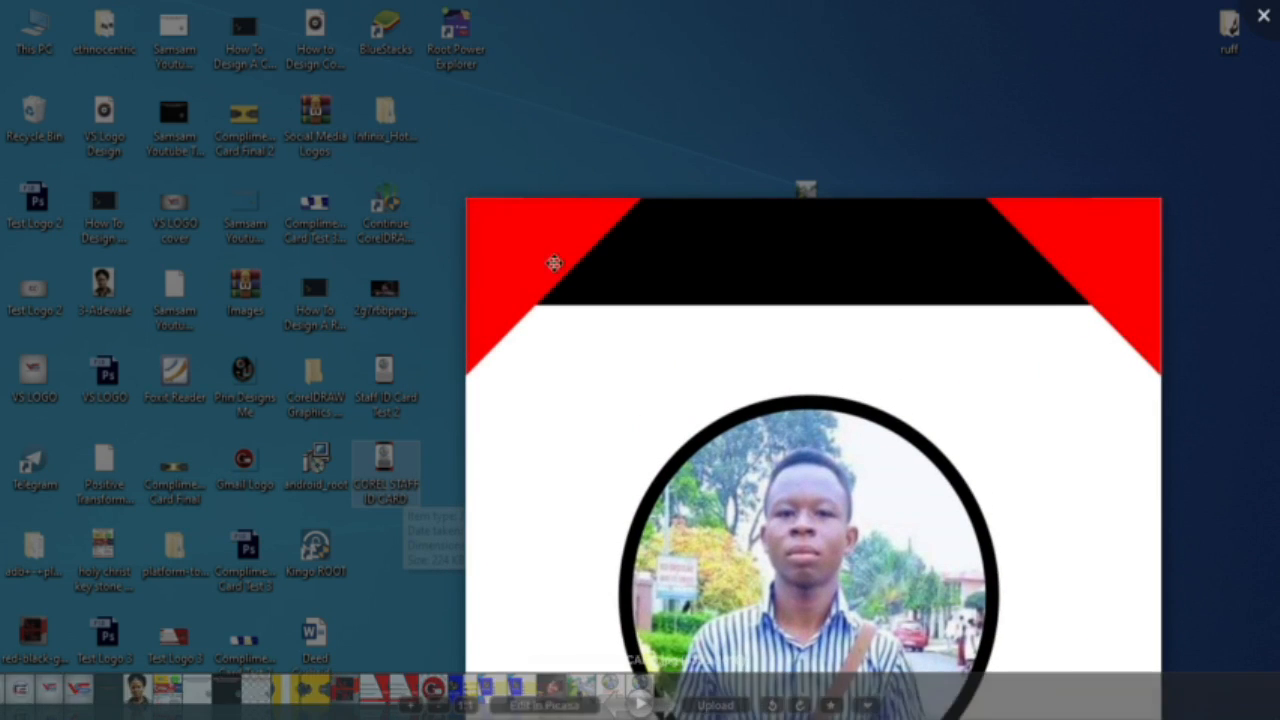
# Step: Browse back and forth through the other card images, including Staff ID Card Test 2.jpg
pyautogui.click(612, 706)
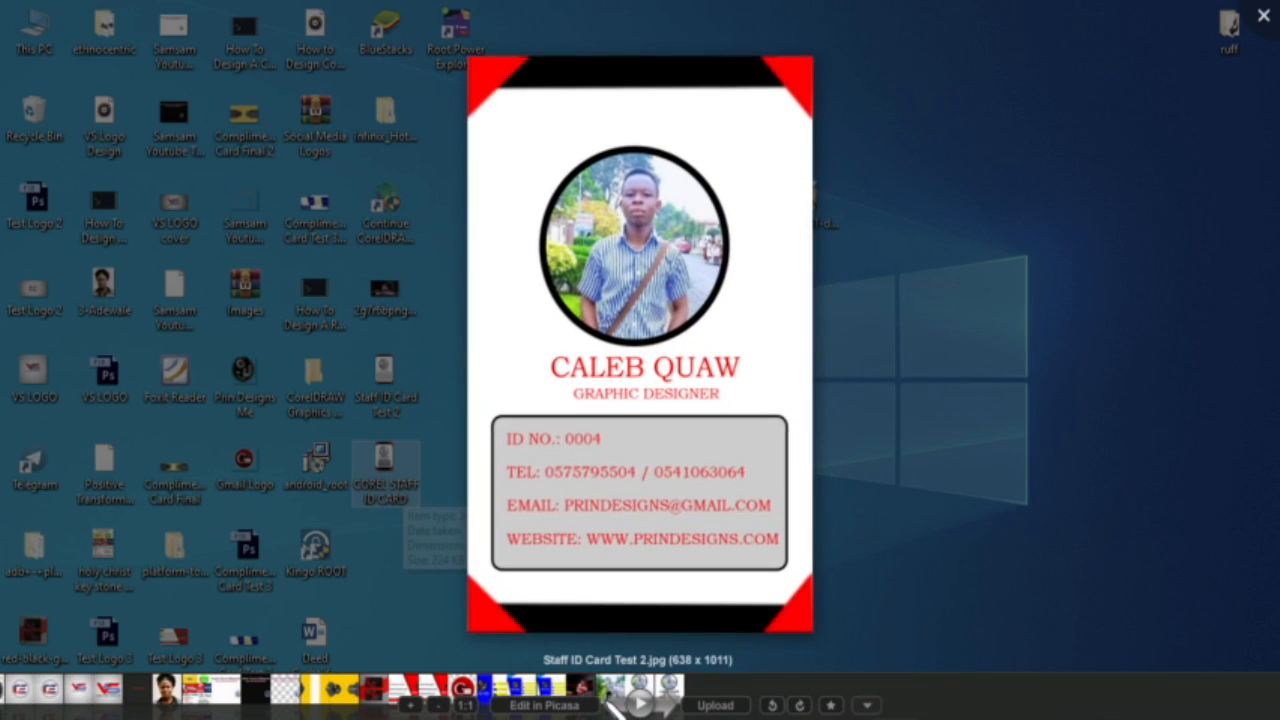
pyautogui.click(614, 706)
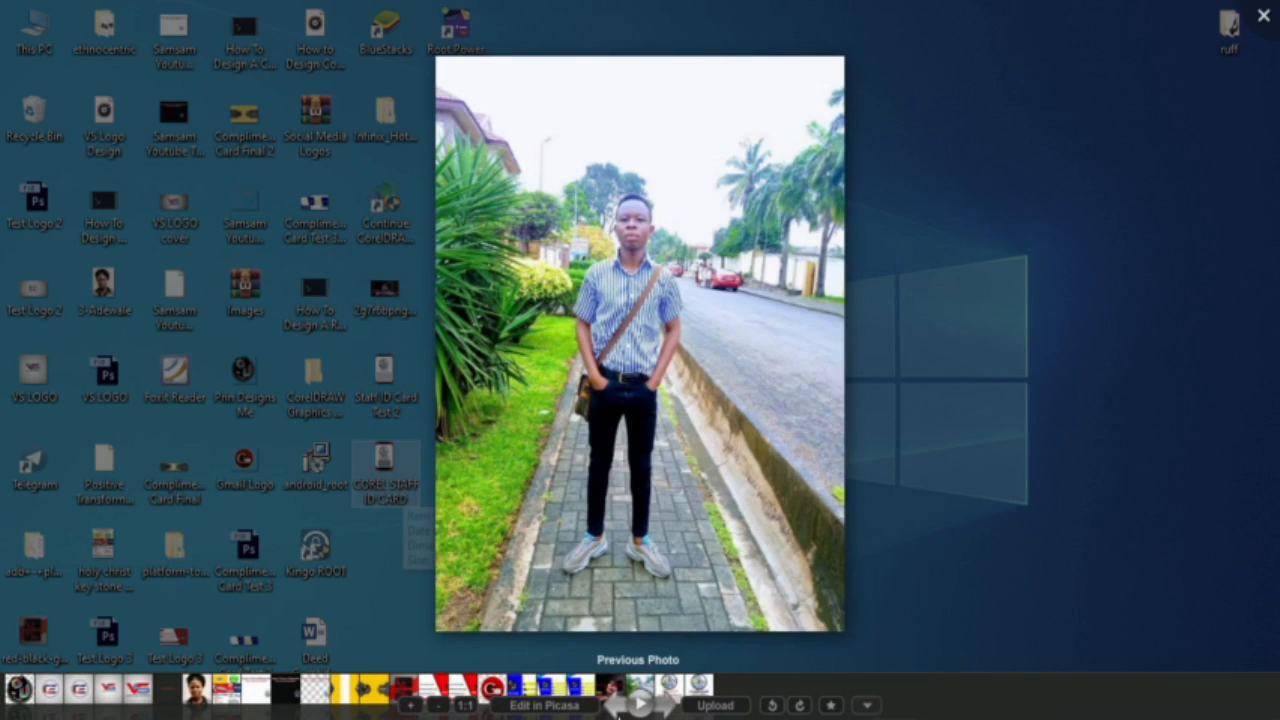
pyautogui.click(664, 706)
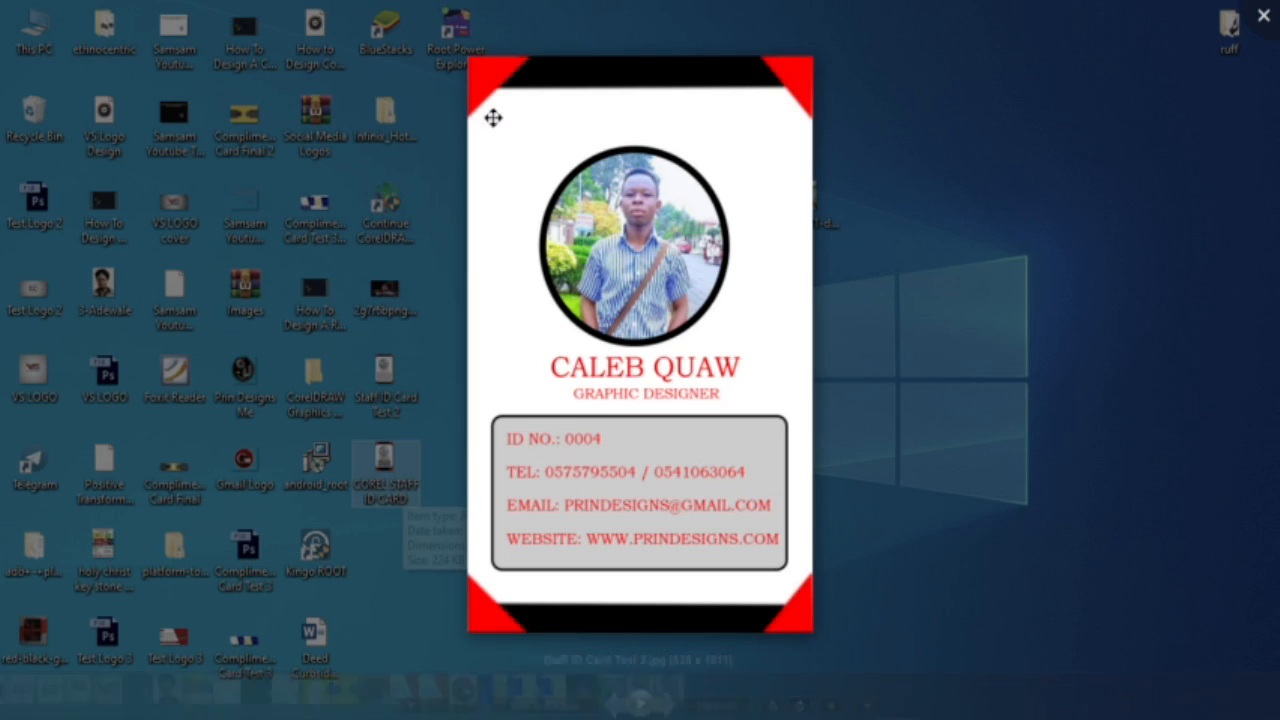
pyautogui.scroll(5, 495, 100)
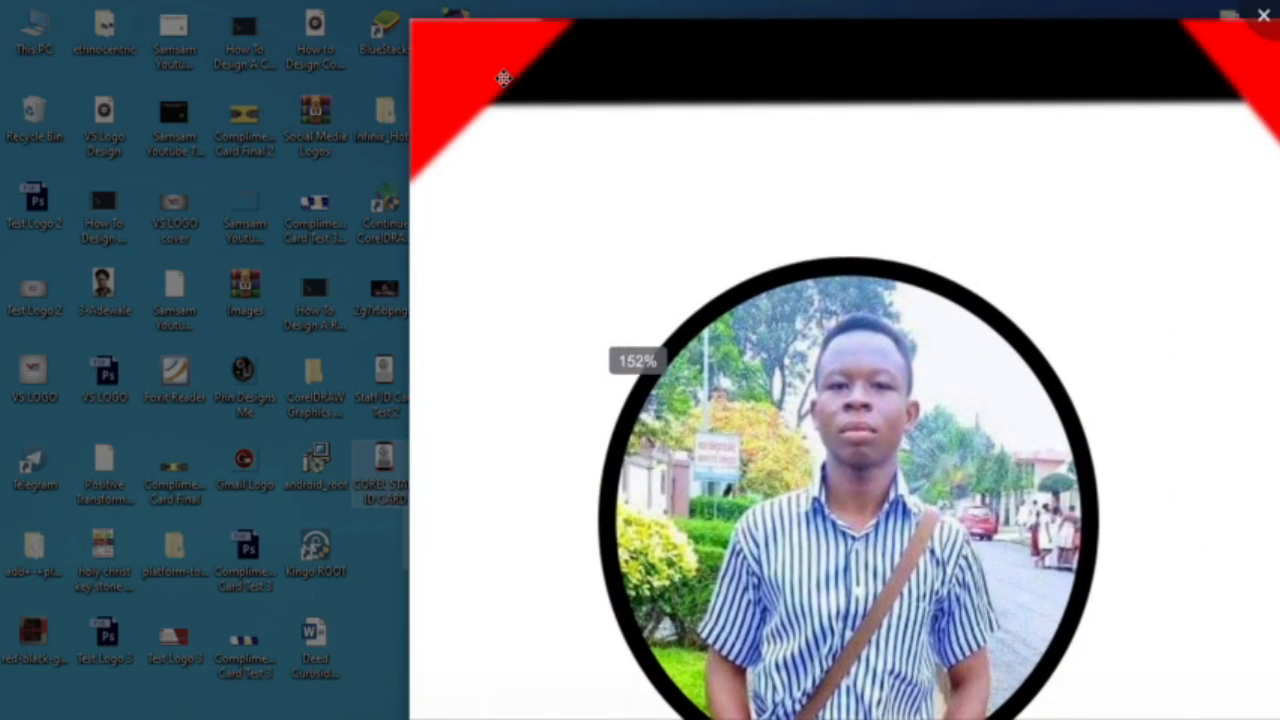
pyautogui.scroll(-4, 533, 95)
pyautogui.scroll(-1, 533, 95)
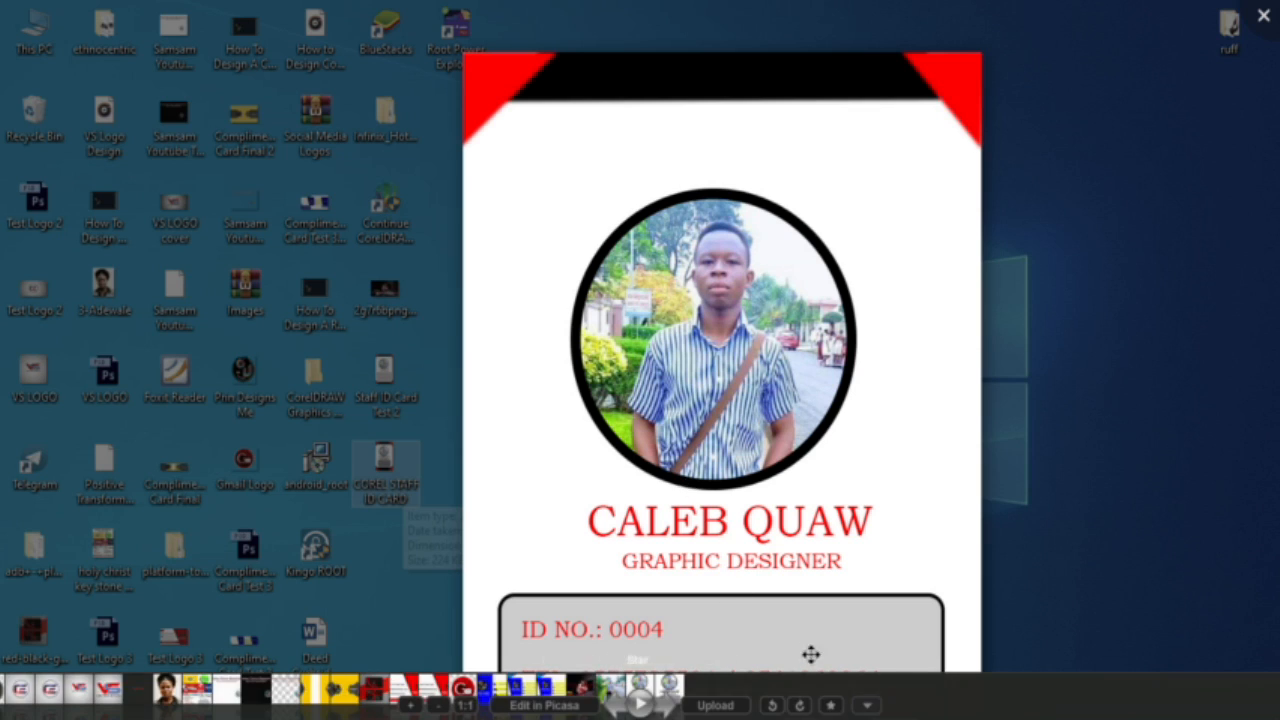
pyautogui.click(673, 700)
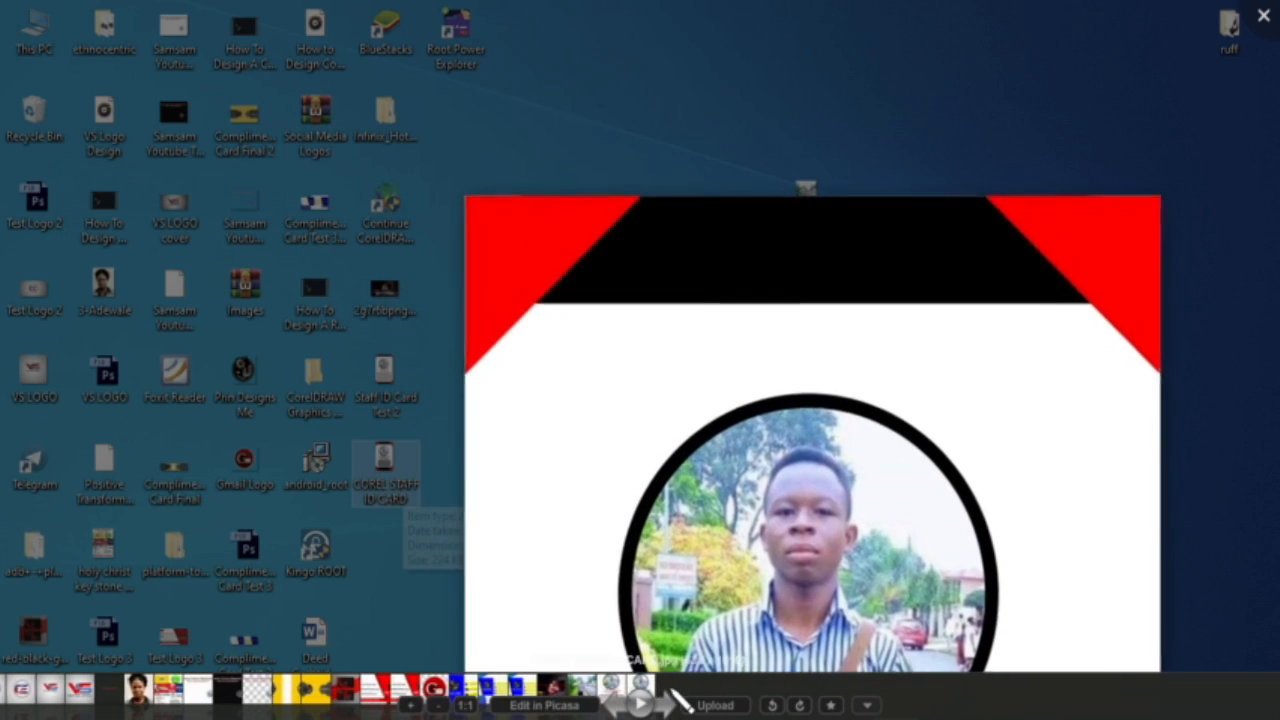
pyautogui.moveTo(543, 266); pyautogui.dragTo(514, 177)
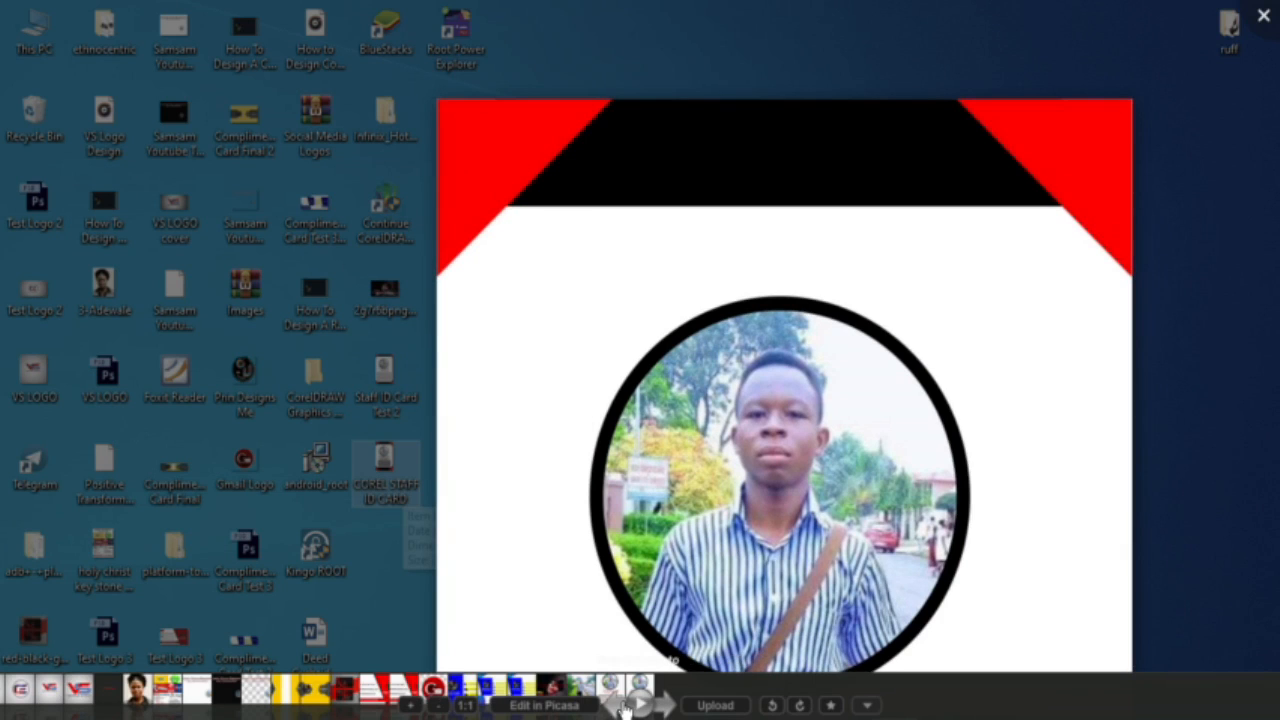
pyautogui.scroll(-2, 806, 189)
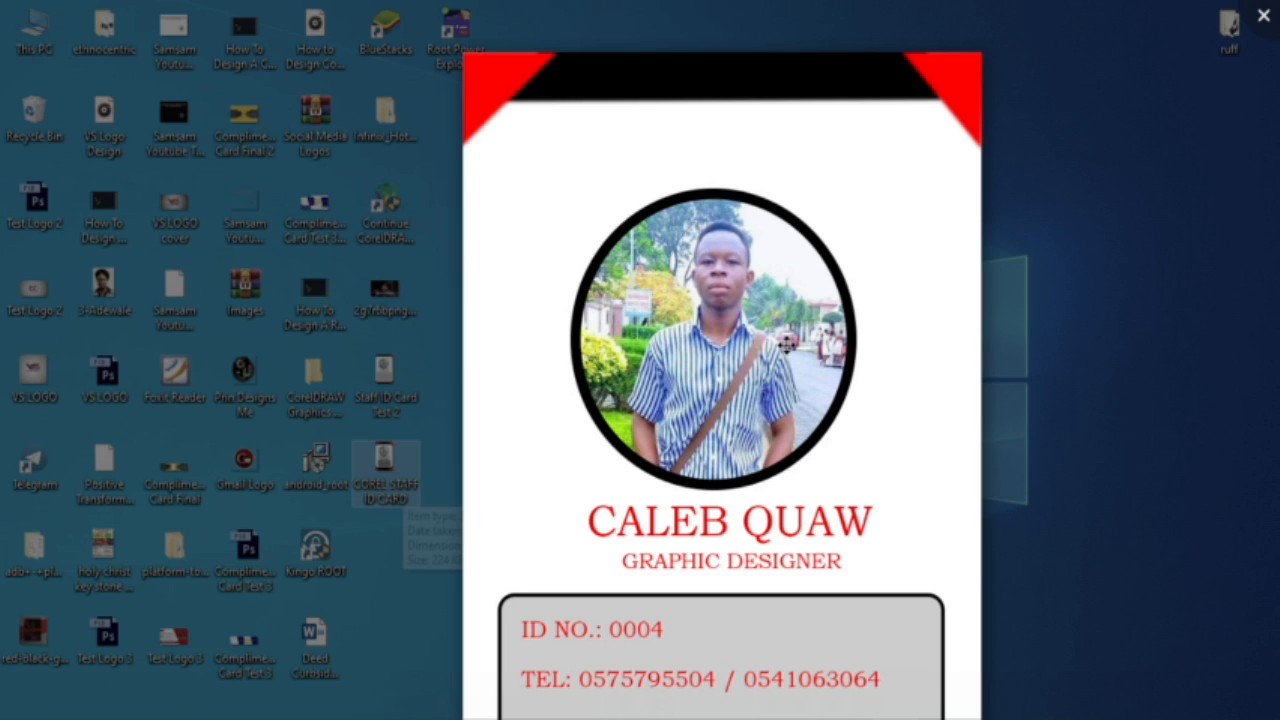
# Step: Return to the COREL STAFF ID CARD image and zoom in and out to inspect it
pyautogui.click(669, 693)
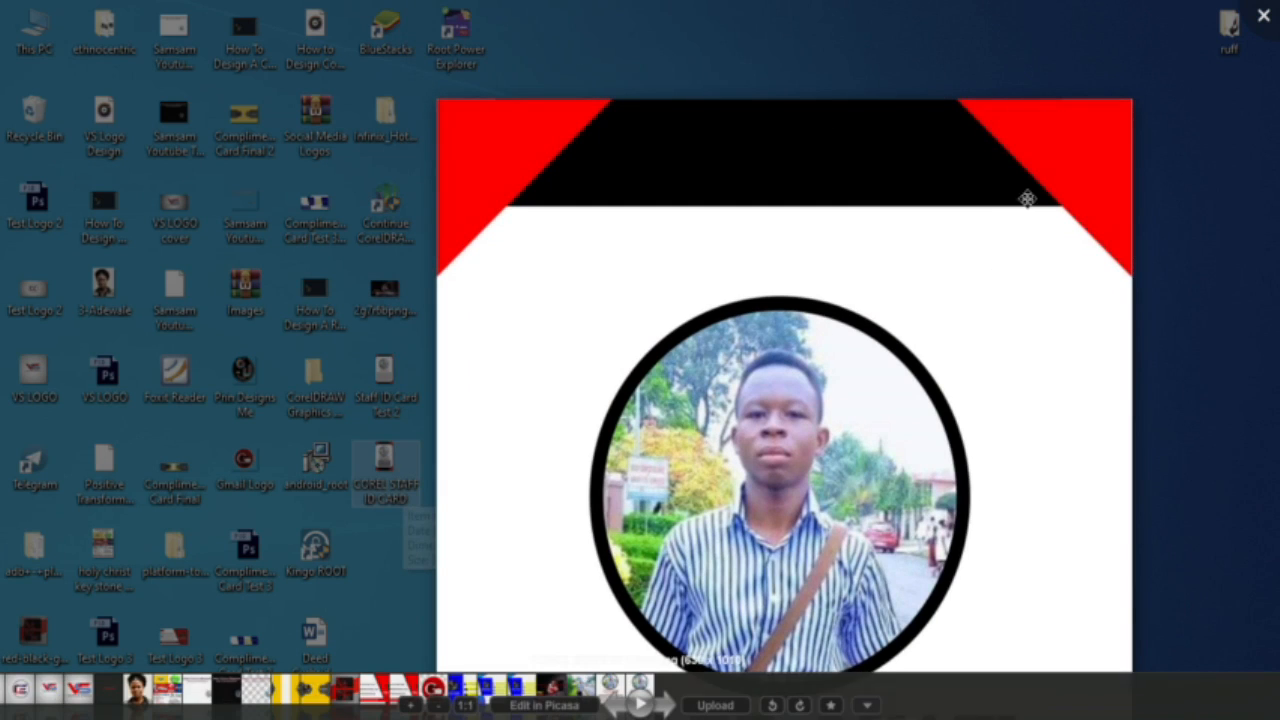
pyautogui.scroll(2, 860, 271)
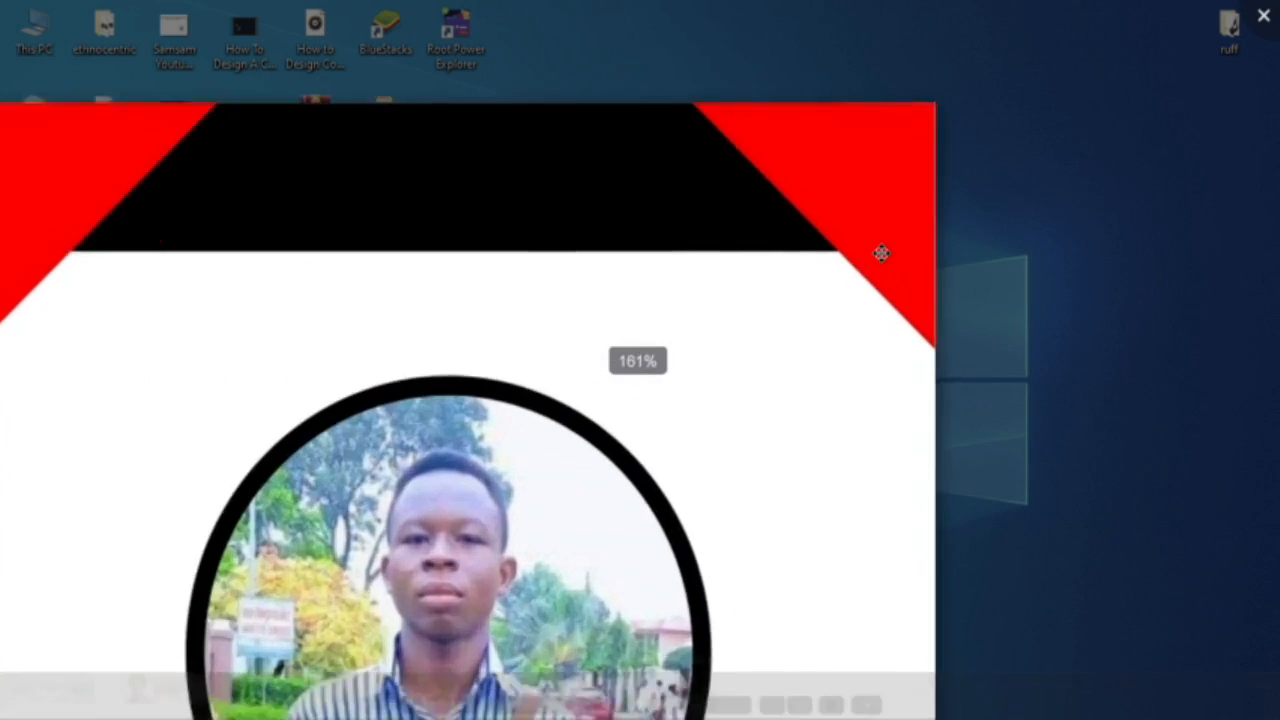
pyautogui.scroll(3, 881, 253)
pyautogui.scroll(-4, 880, 251)
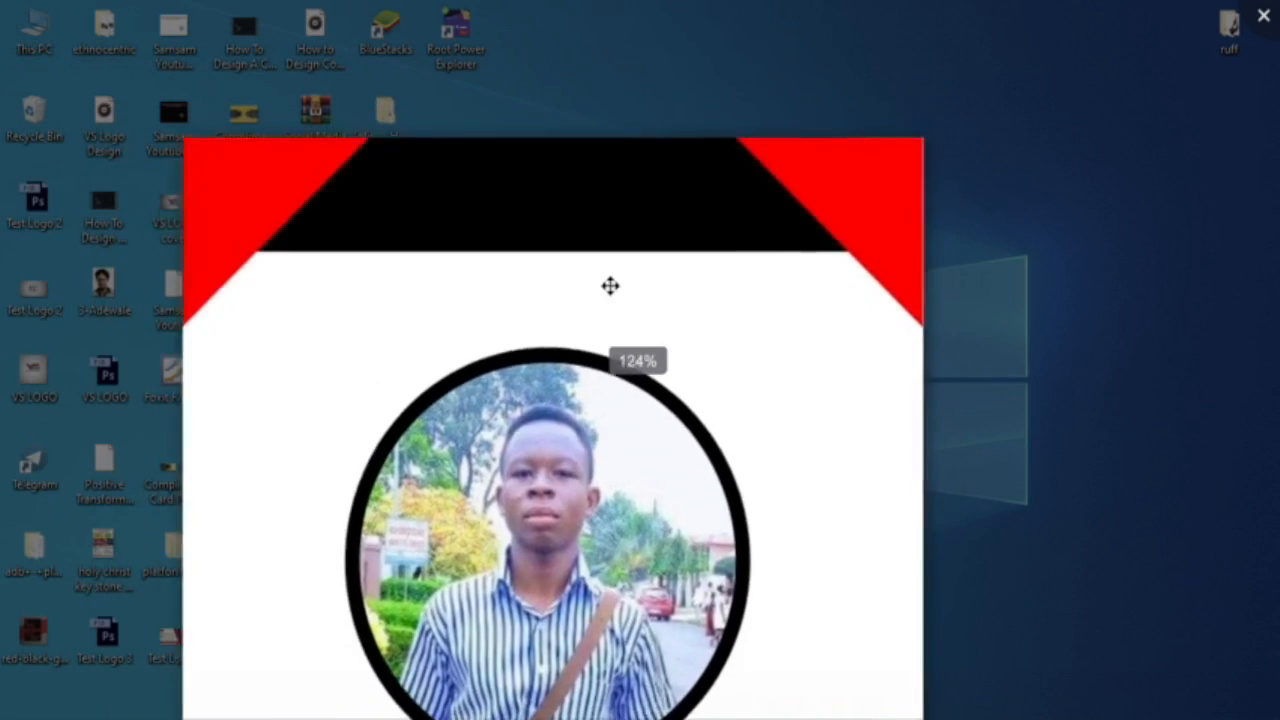
pyautogui.scroll(-2, 551, 263)
pyautogui.scroll(2, 400, 283)
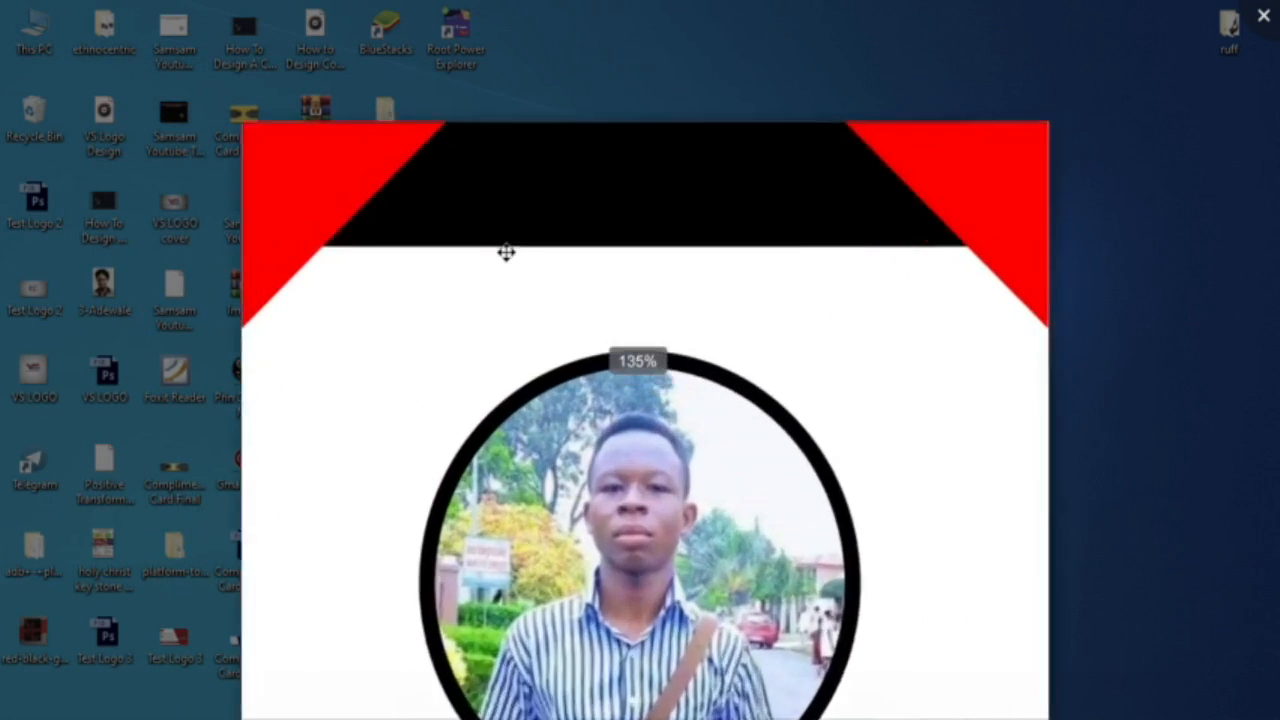
pyautogui.scroll(3, 603, 217)
pyautogui.scroll(-4, 603, 218)
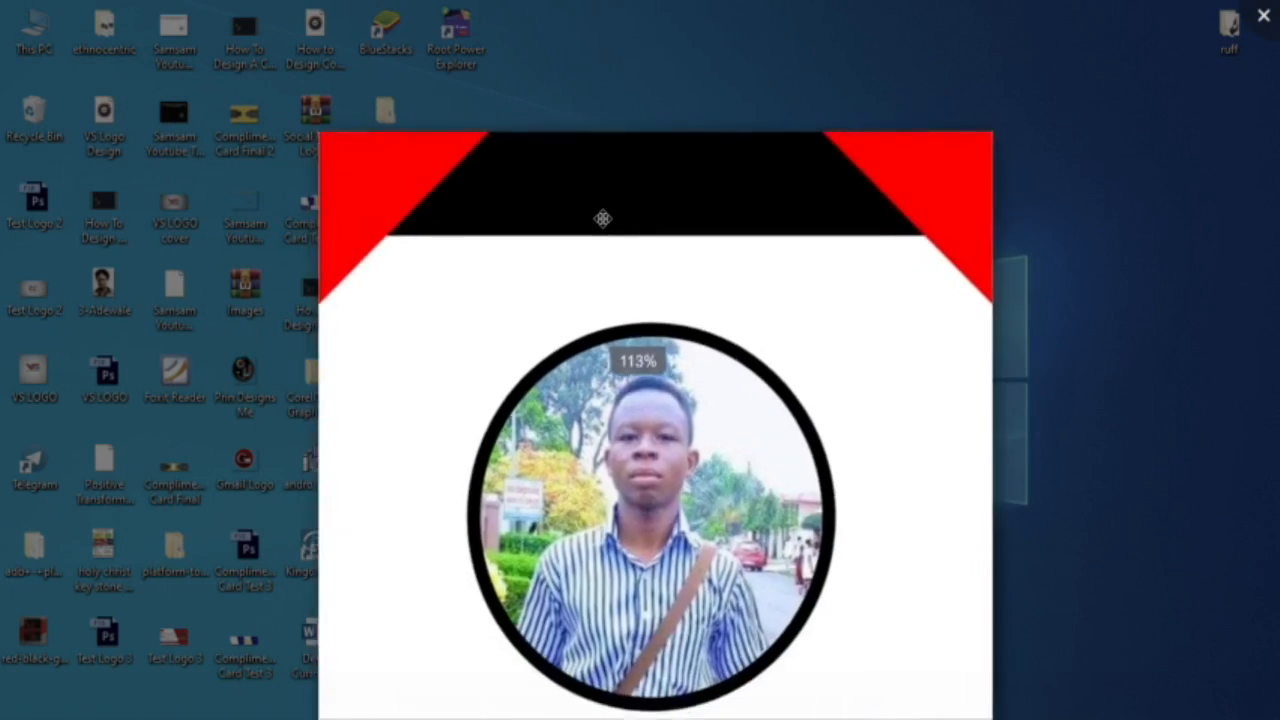
pyautogui.scroll(-3, 603, 218)
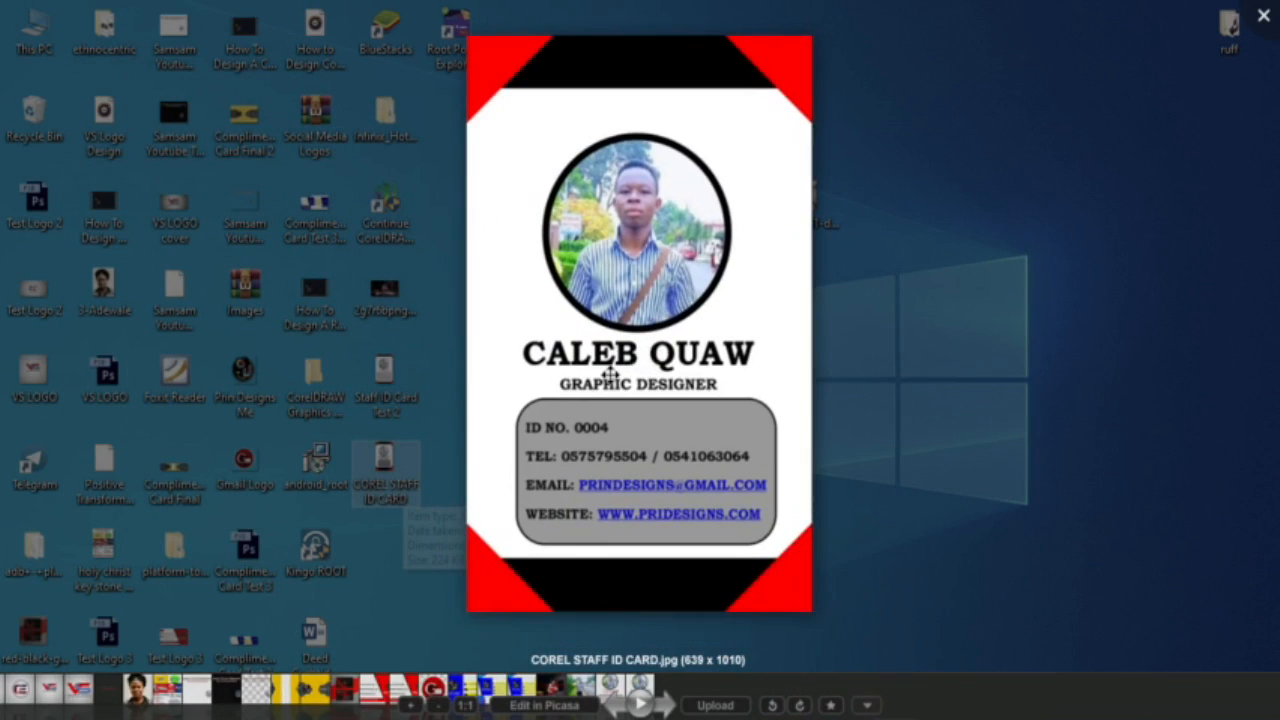
pyautogui.scroll(-2, 603, 220)
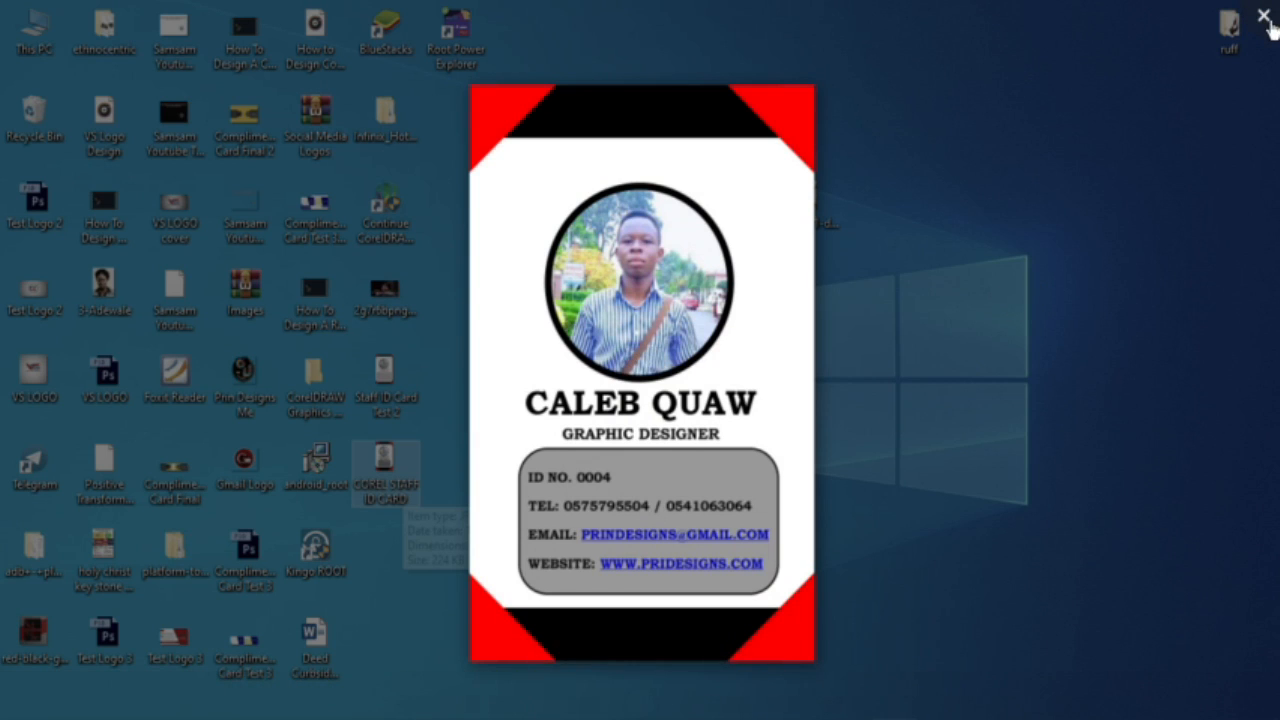
# Step: Close Picasa Photo Viewer and refresh the desktop several times so the icons redraw
pyautogui.click(1263, 19)
pyautogui.rightClick(630, 403)
pyautogui.click(630, 358)
pyautogui.rightClick(609, 348)
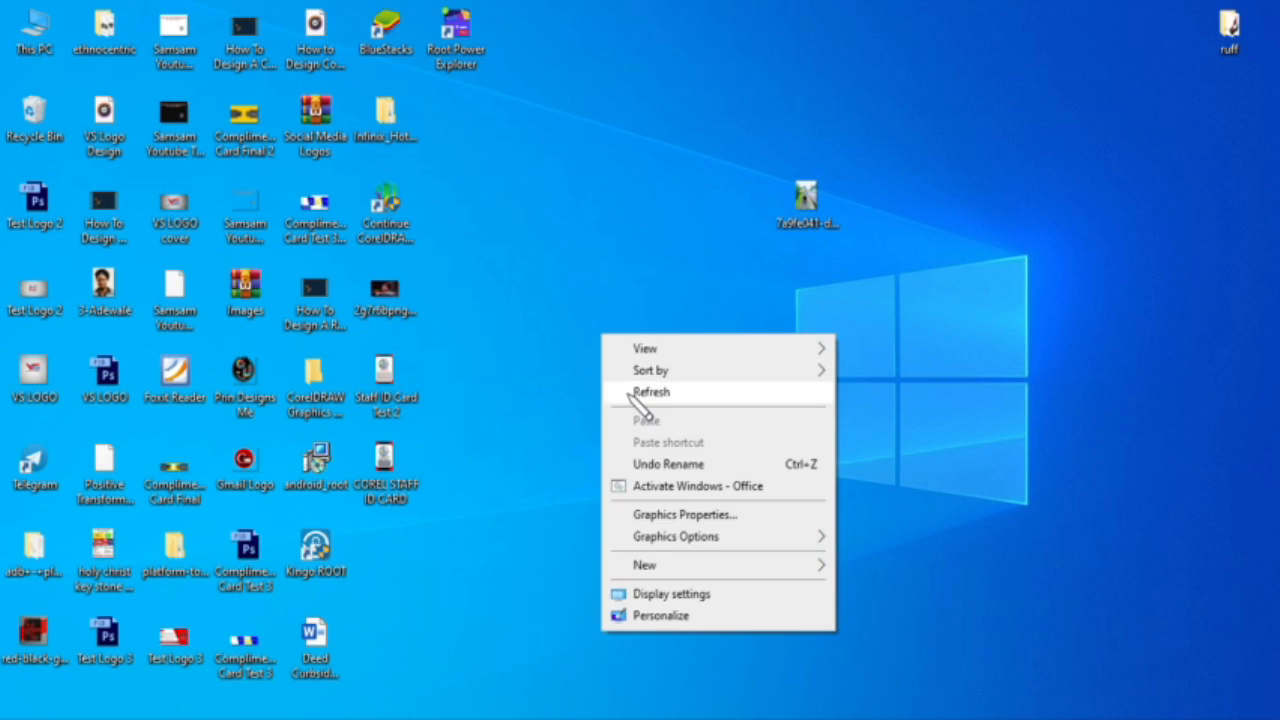
pyautogui.click(633, 394)
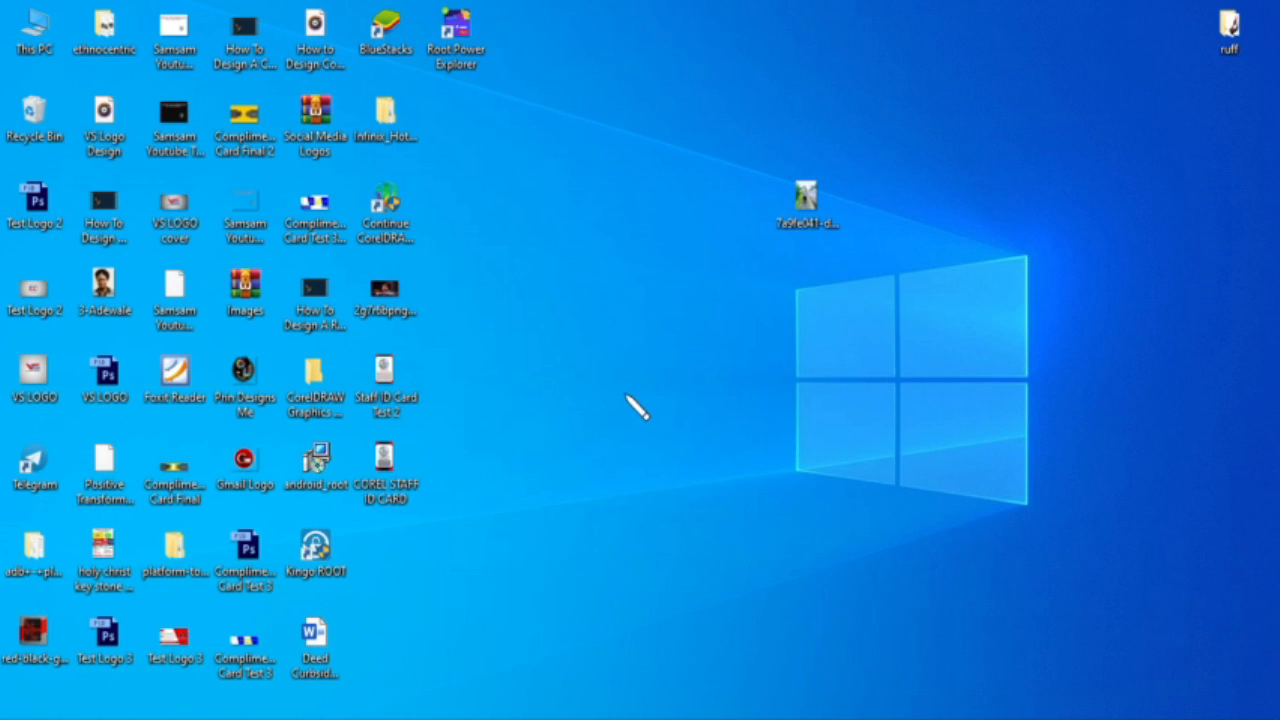
pyautogui.rightClick(559, 344)
pyautogui.click(605, 404)
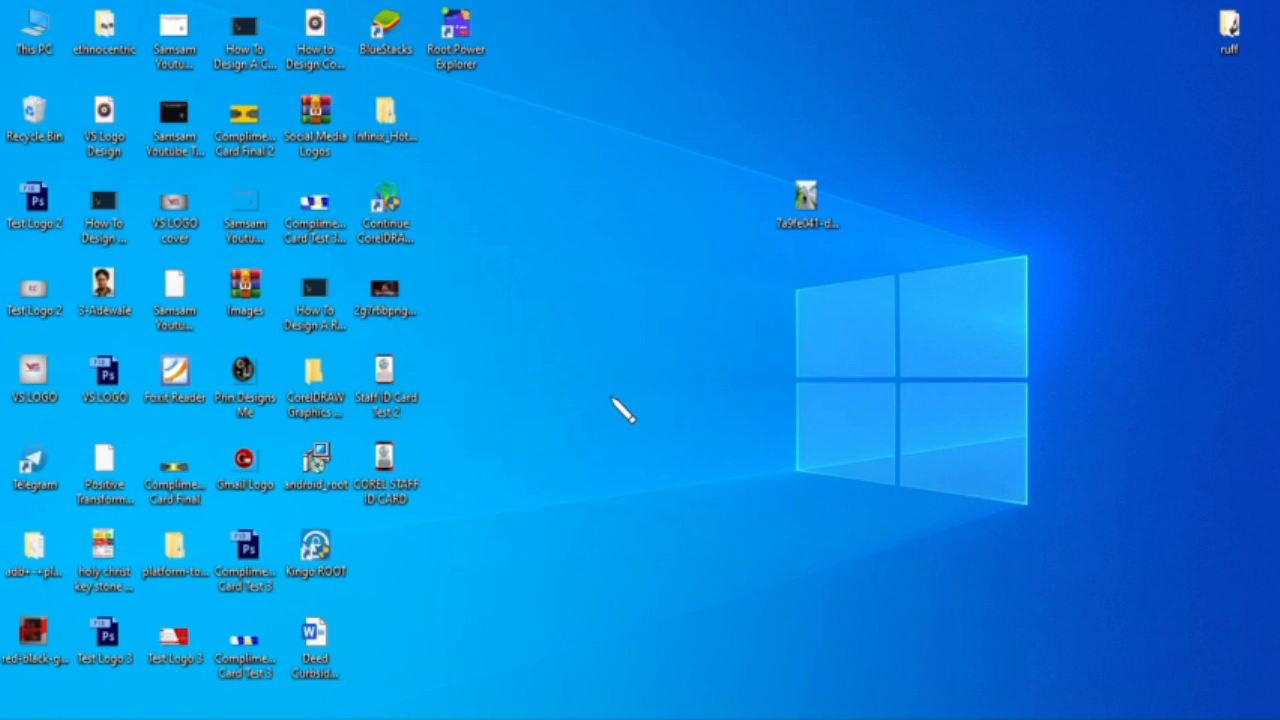